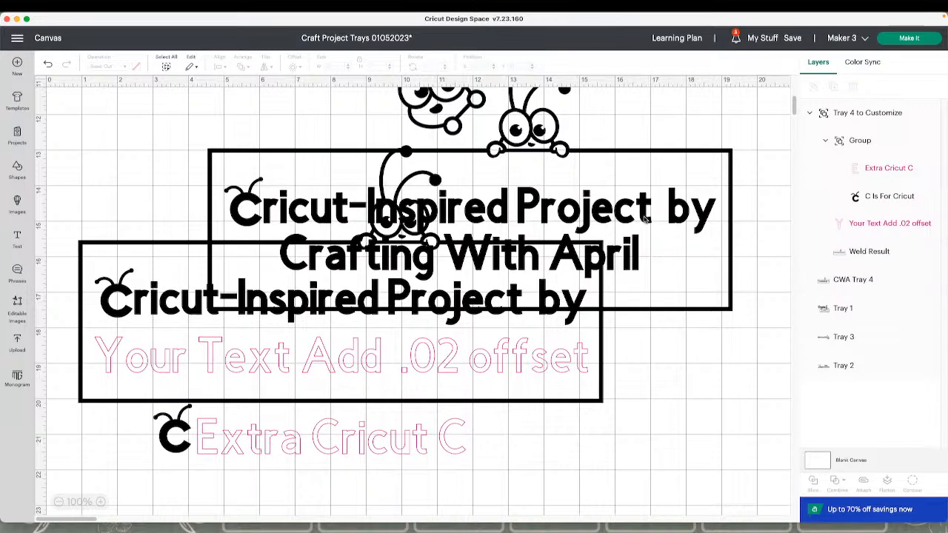
- Move the CWA Tray 4 design off its overlap, hide its layer, and select the Tray 4 to Customize group
left_click_drag(647, 220, 582, 220)
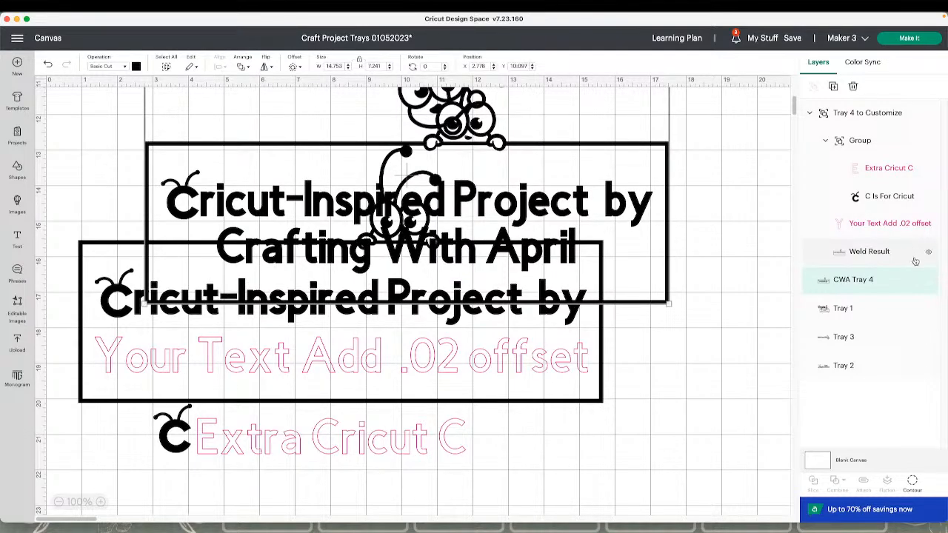
left_click(929, 280)
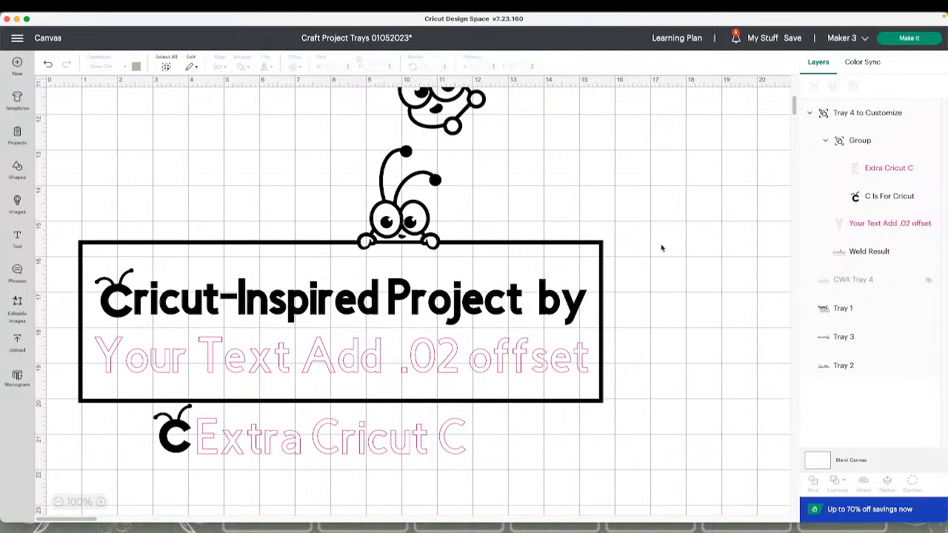
left_click(404, 385)
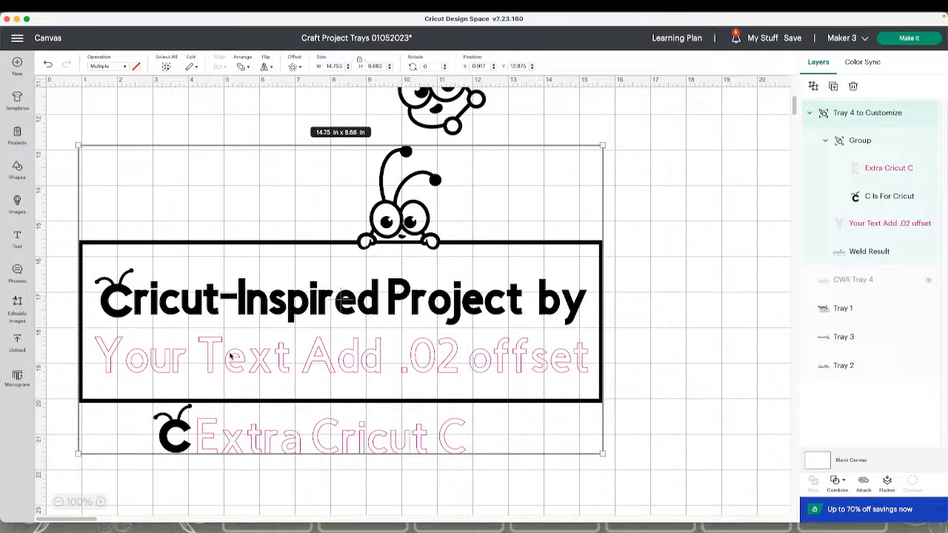
- Add a default text object and place it in the empty area above the customizable tray's frame
left_click(18, 235)
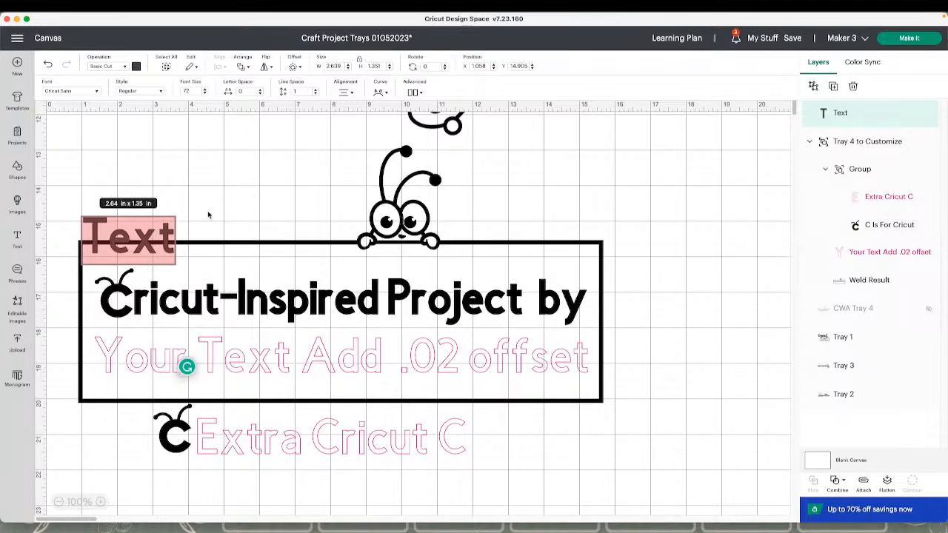
left_click(170, 232)
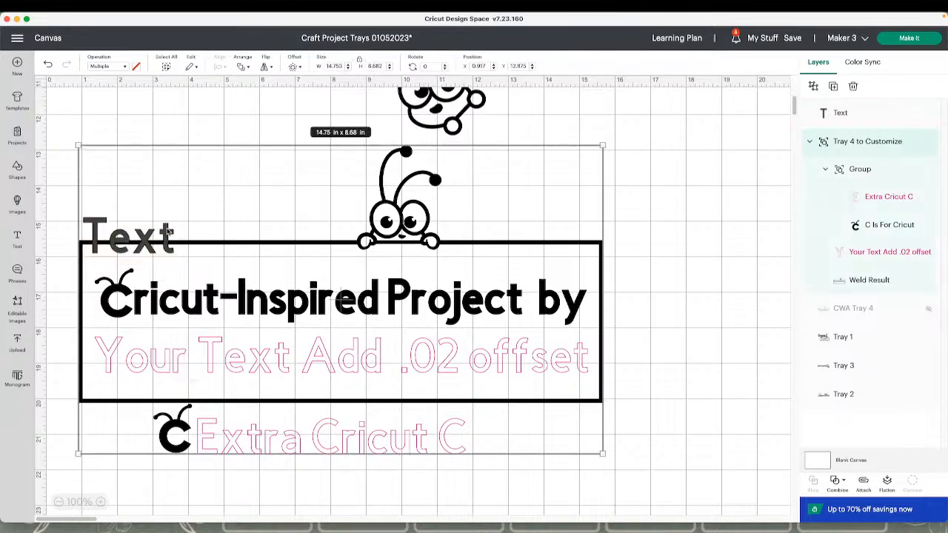
left_click(695, 345)
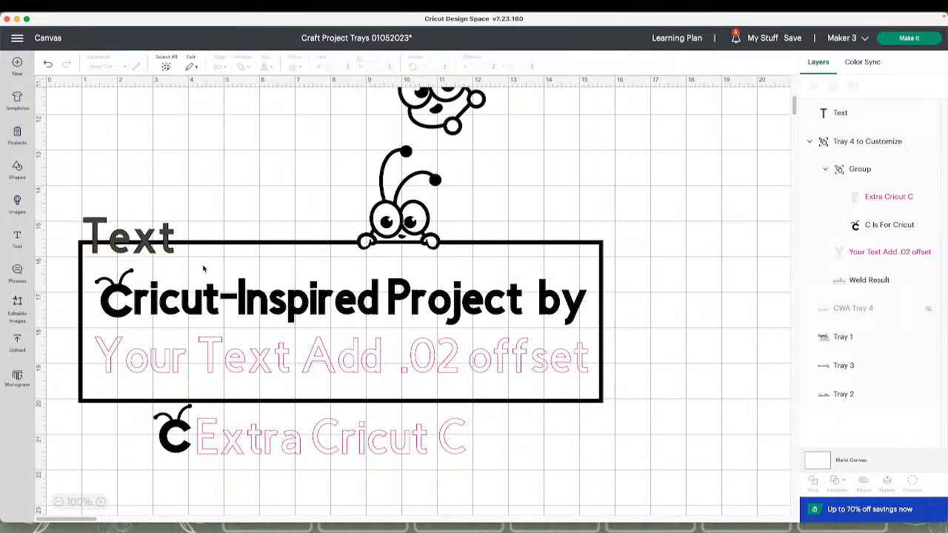
left_click_drag(158, 246, 192, 186)
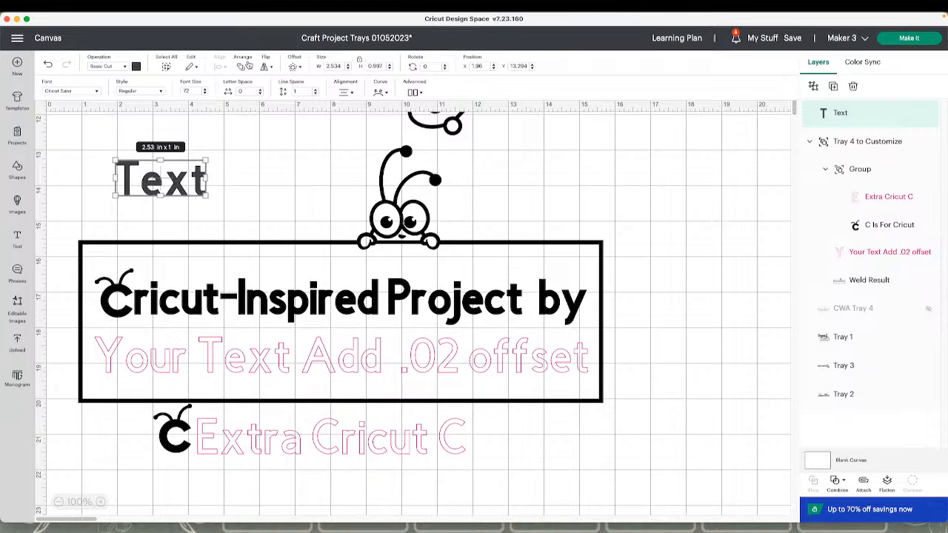
- Create a welded 0.02 in offset with square corners around the text and place the result beside the original
left_click(291, 66)
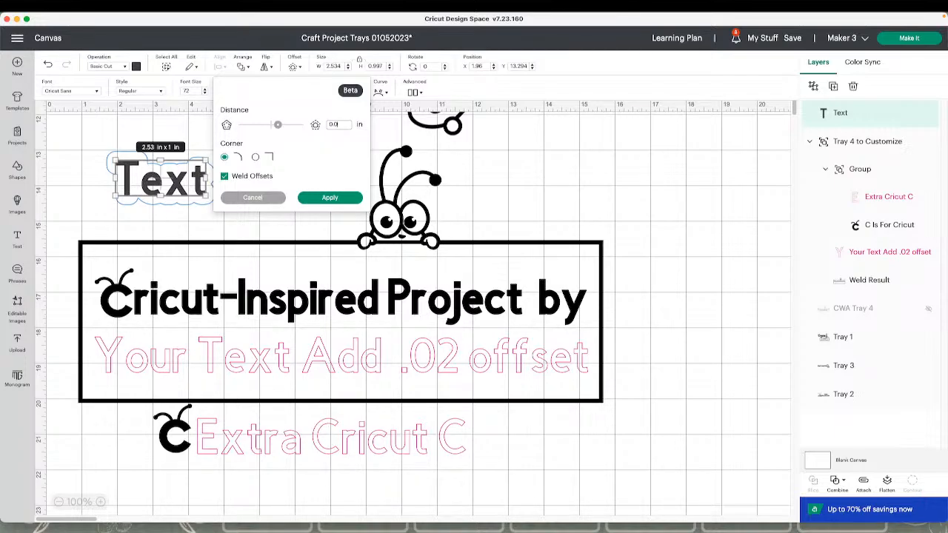
left_click(255, 157)
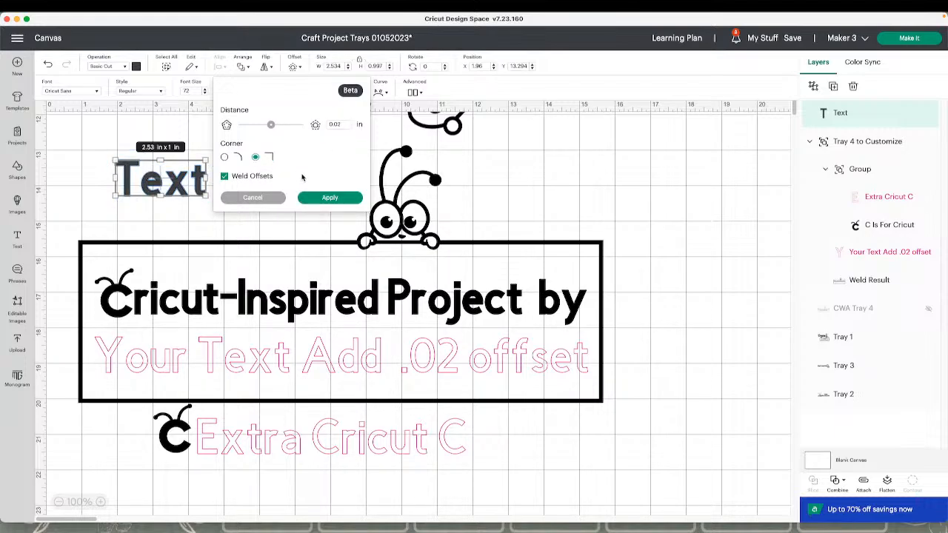
left_click(320, 198)
left_click_drag(206, 194, 297, 172)
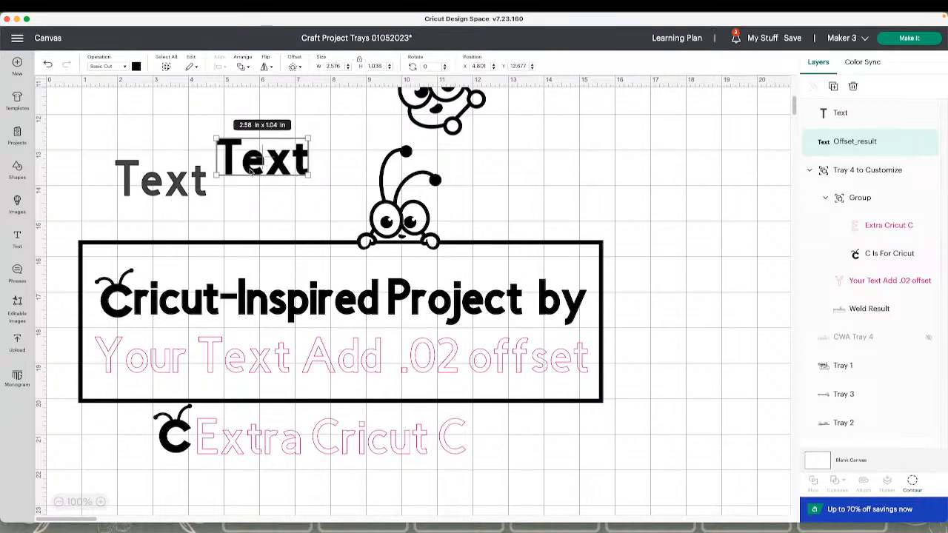
- Delete the original text and move the remaining offset version slightly lower
left_click(195, 184)
key("Delete")
left_click(253, 160)
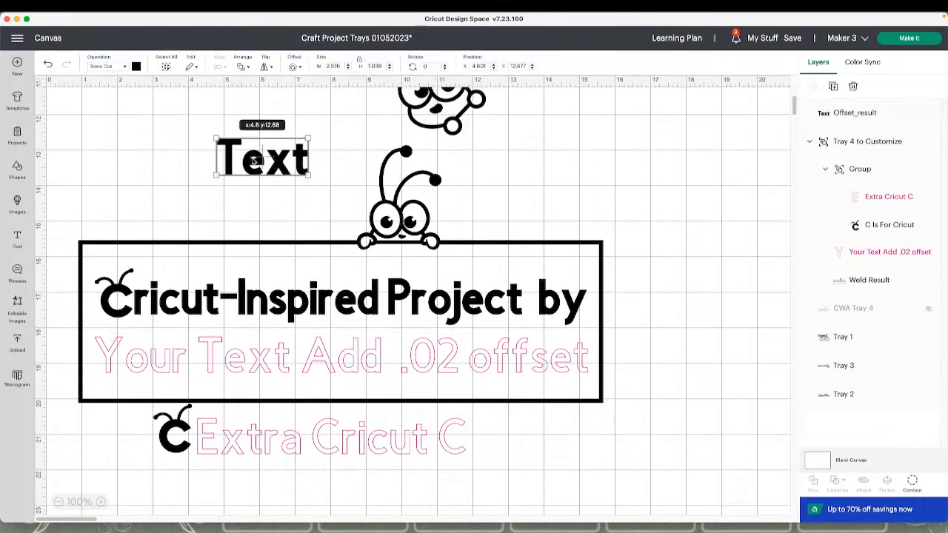
left_click_drag(253, 160, 248, 180)
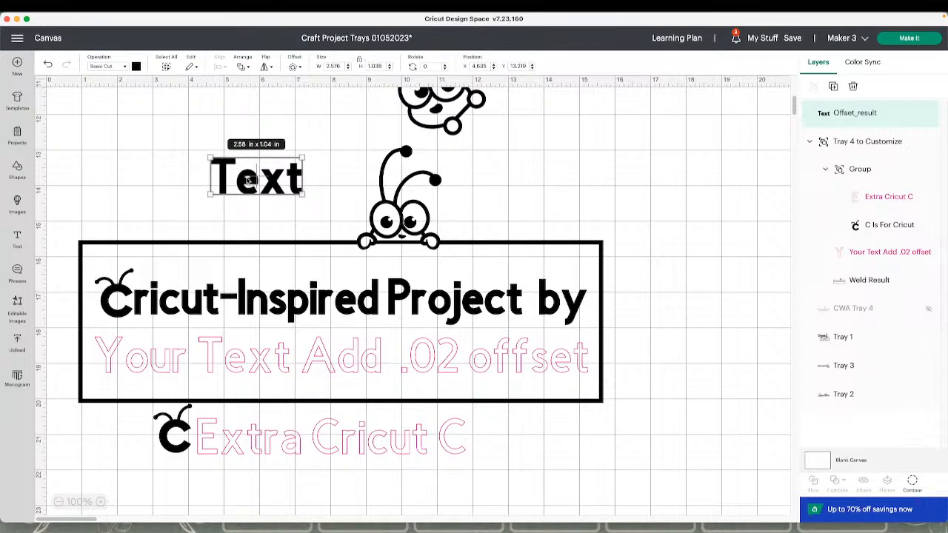
- Undo the last move of the offset version and the deletion of the original text
scroll(248, 180, "up", 5)
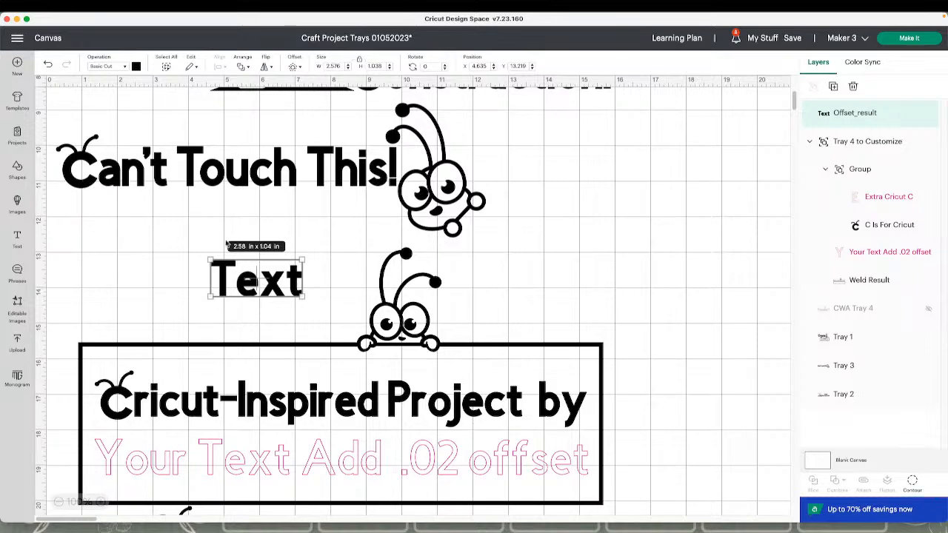
left_click(48, 66)
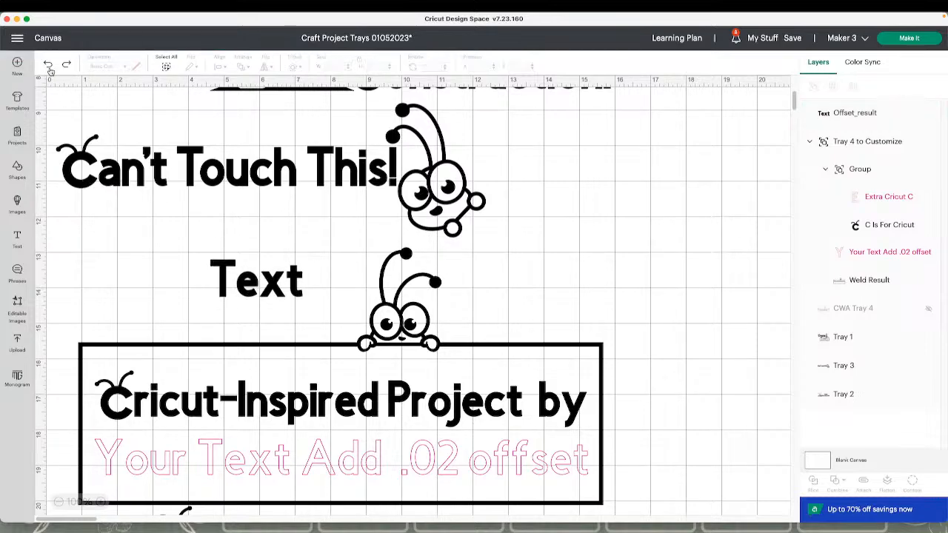
left_click(49, 67)
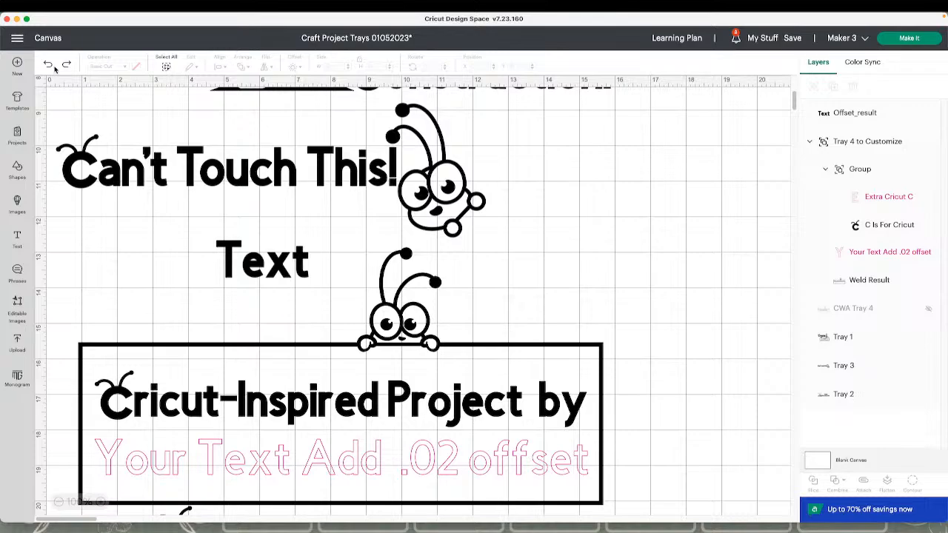
left_click(49, 67)
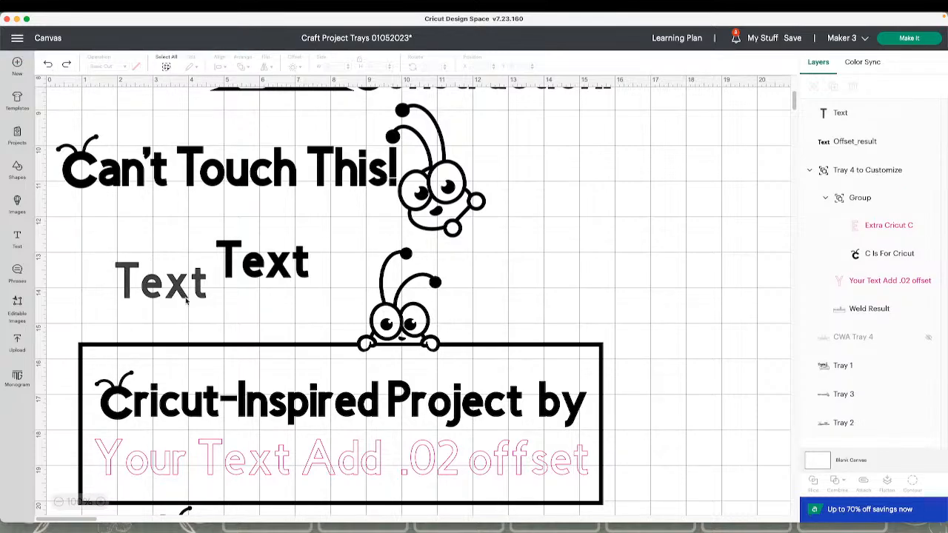
- Rearrange the original text and its offset version so they sit apart, with the bolder offset above
left_click_drag(187, 295, 138, 237)
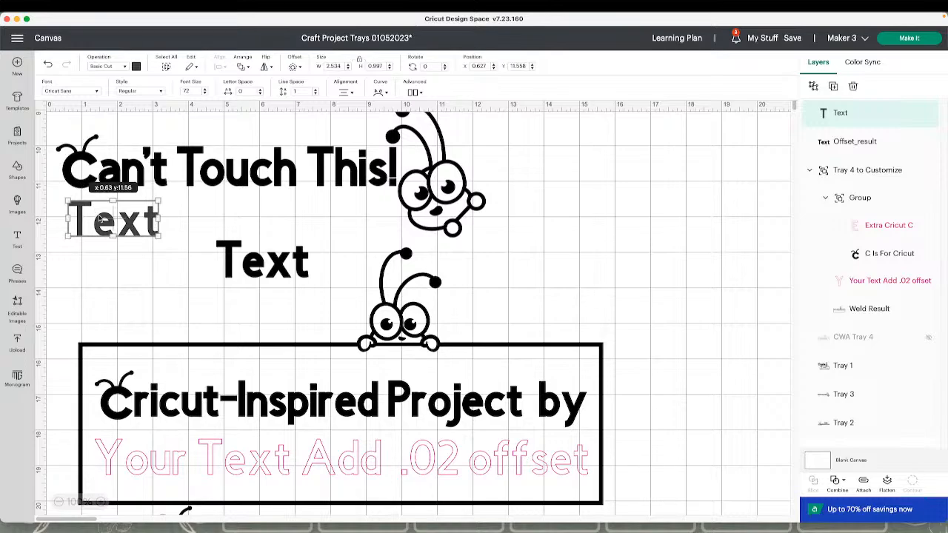
left_click_drag(125, 228, 176, 329)
left_click_drag(241, 270, 221, 253)
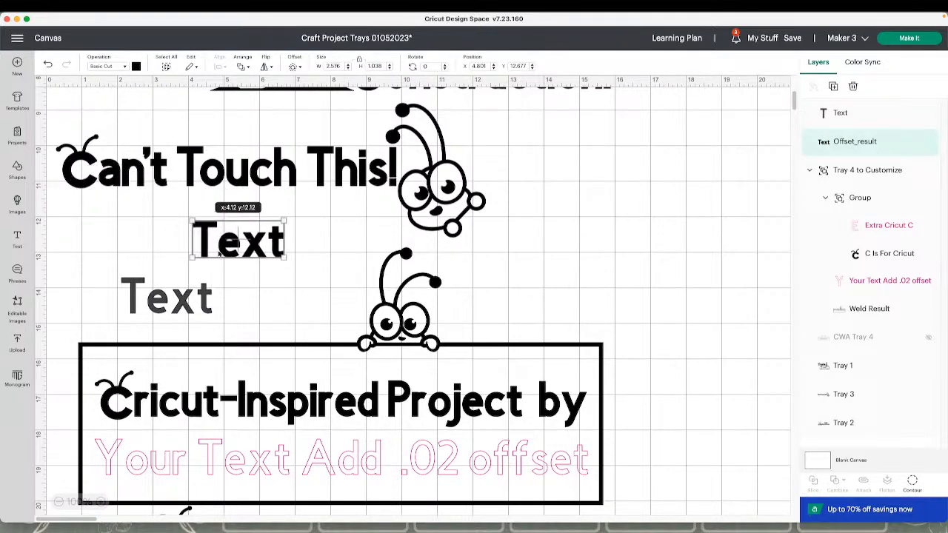
- Delete both the offset version and the original sample text from the canvas
key("Delete")
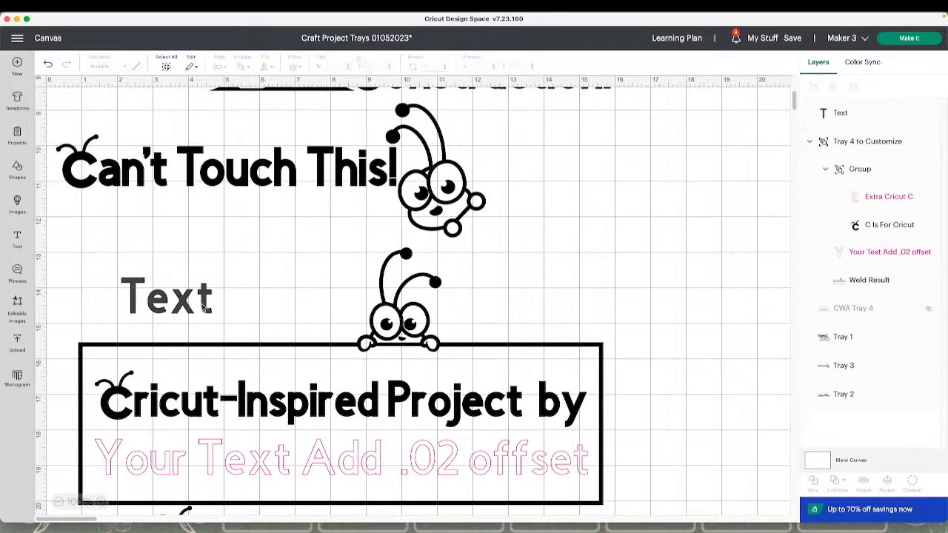
left_click(205, 307)
key("Delete")
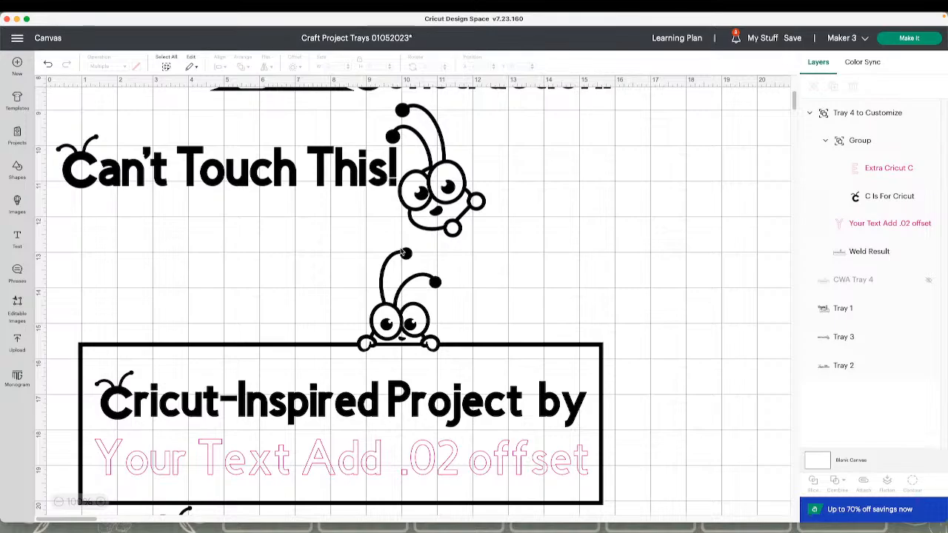
- Examine the Craft Project Trays 01052023 project details, including its description and the images and fonts used
scroll(342, 258, "down", 5)
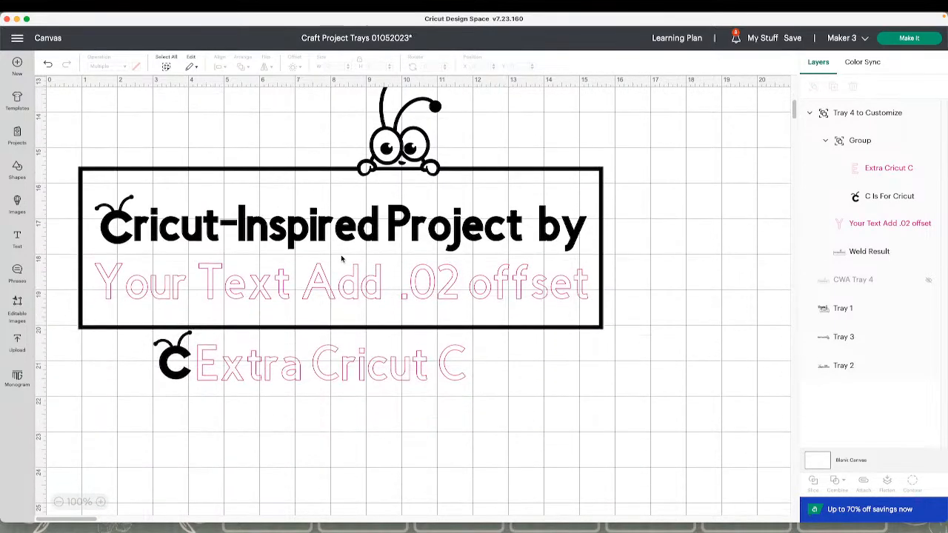
scroll(341, 258, "up", 2)
scroll(341, 258, "up", 10)
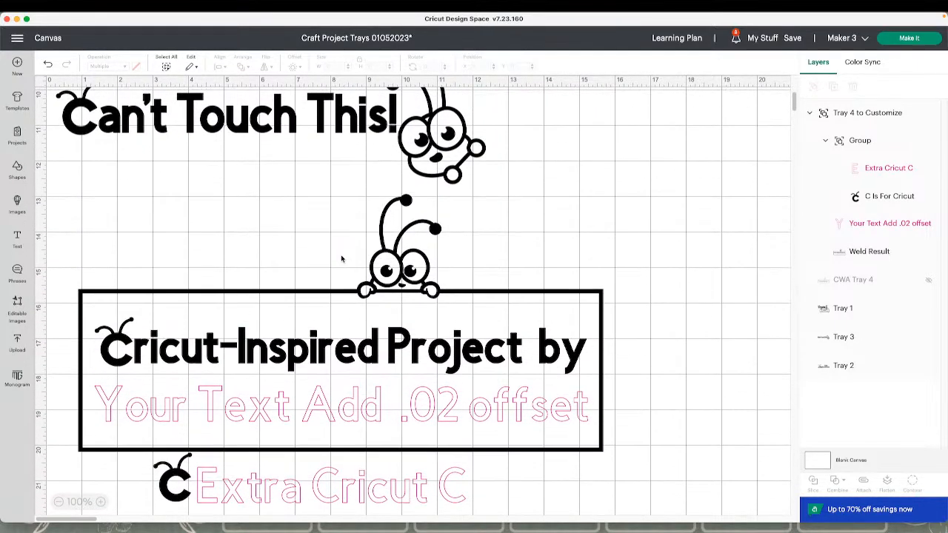
left_click(382, 38)
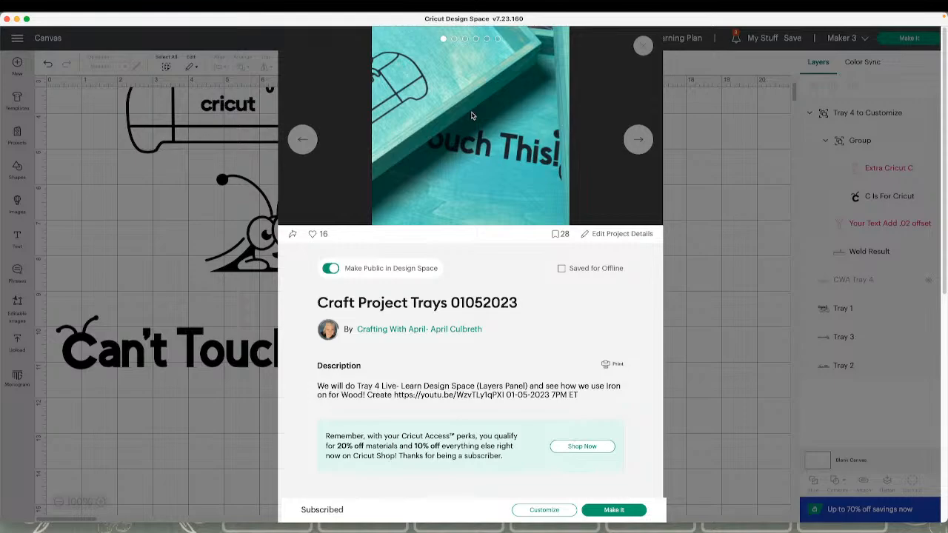
scroll(424, 334, "down", 6)
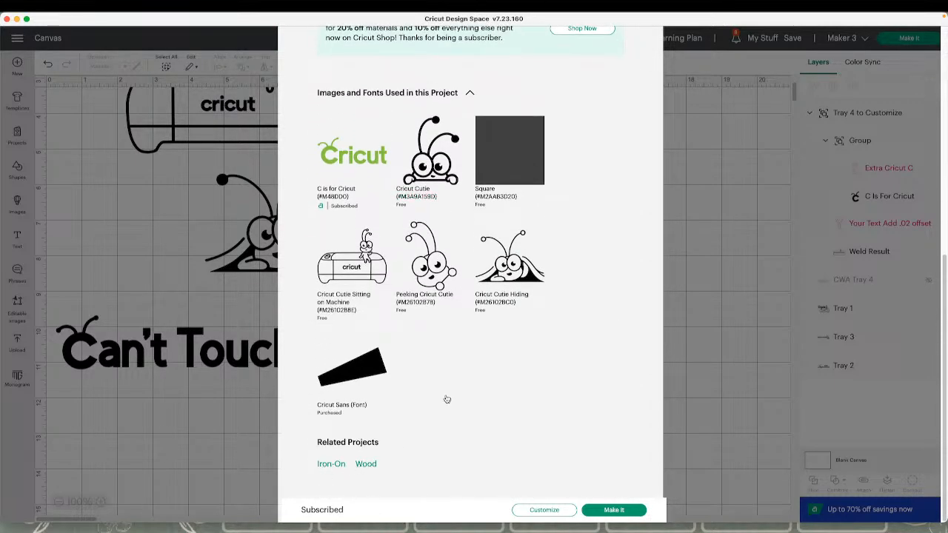
scroll(447, 399, "up", 6)
scroll(447, 399, "up", 2)
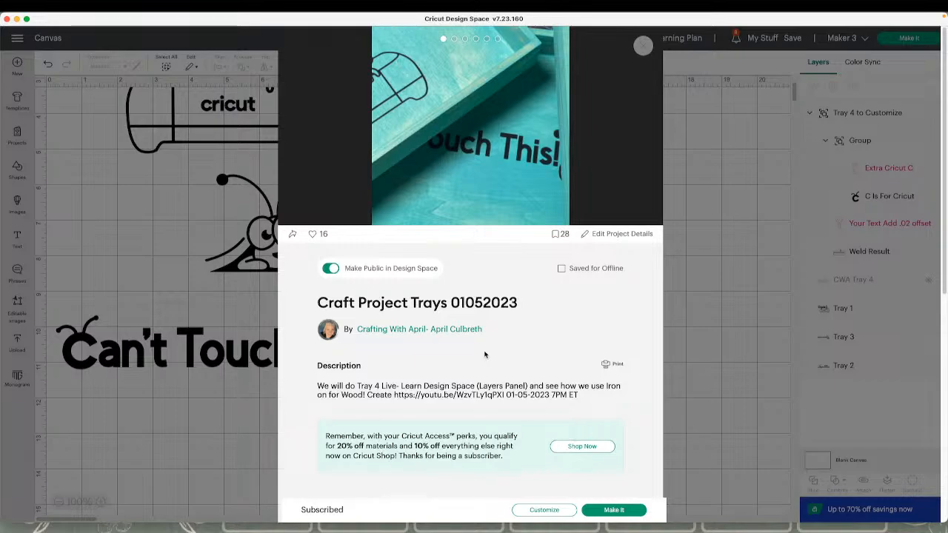
left_click(643, 45)
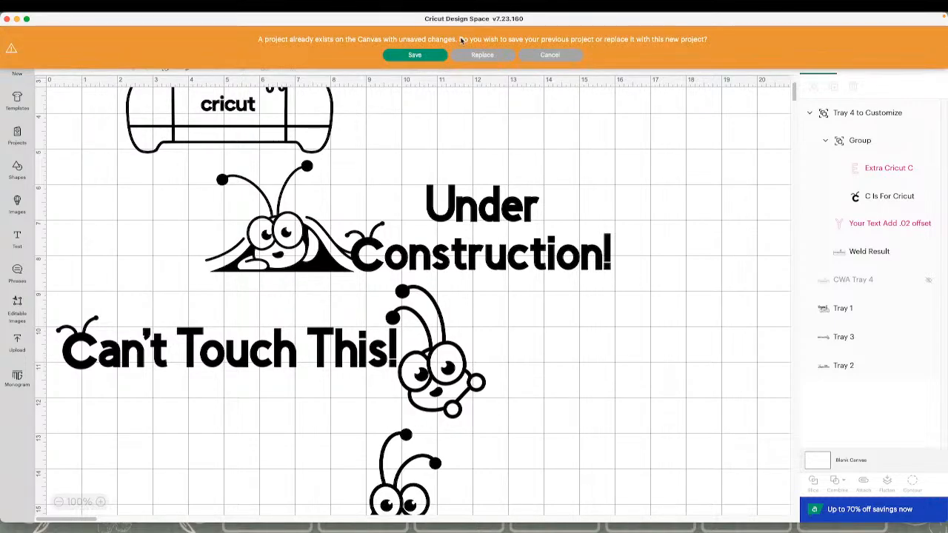
- Replace the unsaved project with a new blank canvas and browse the Featured image category
left_click(474, 57)
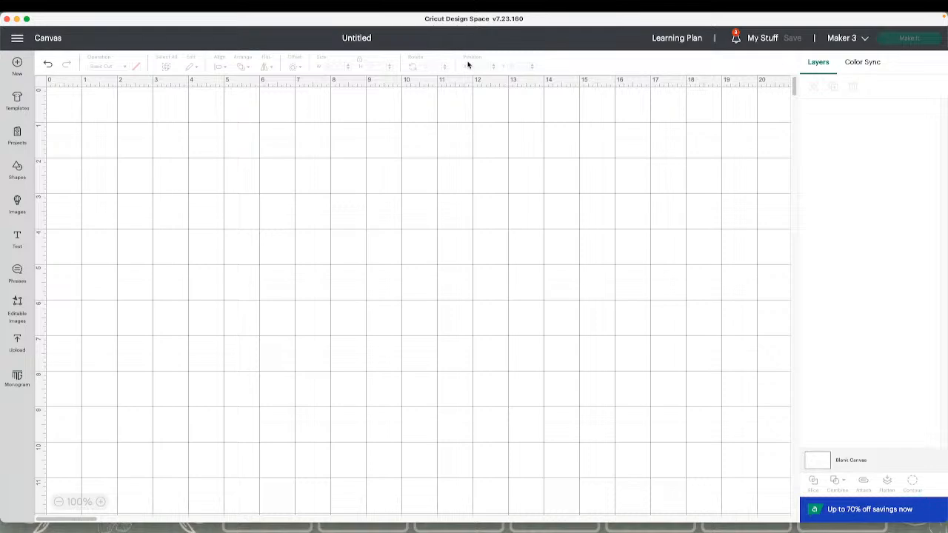
left_click(17, 205)
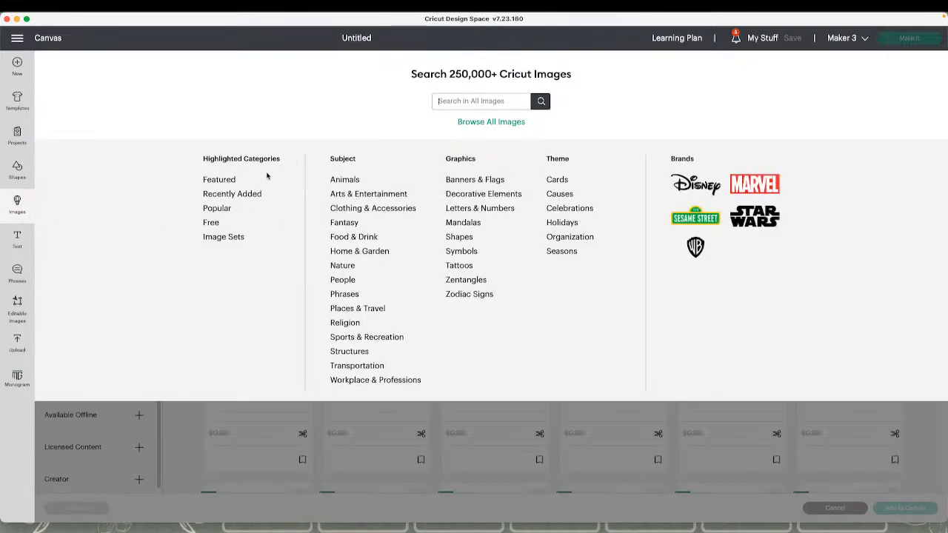
left_click(216, 179)
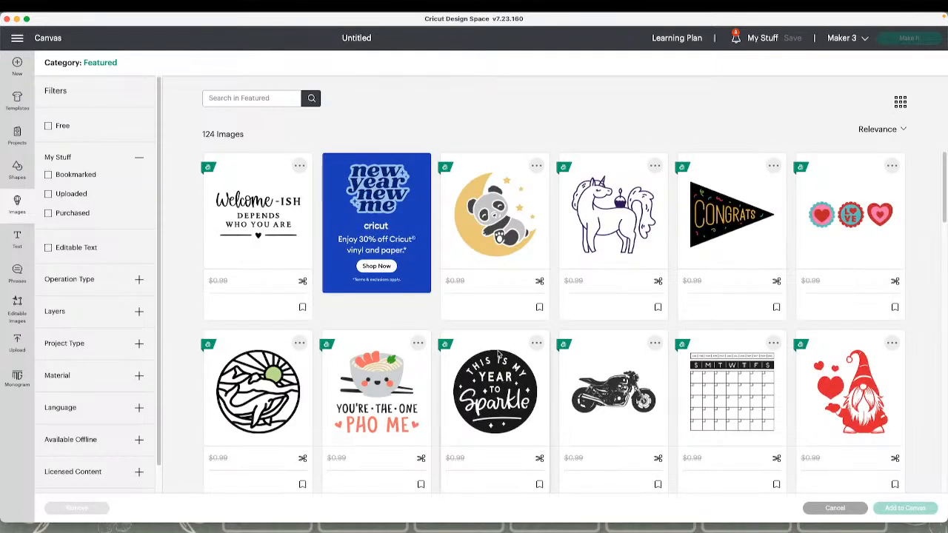
- Select the red gnome with hearts and the Love You heart from the Featured images
scroll(474, 354, "down", 3)
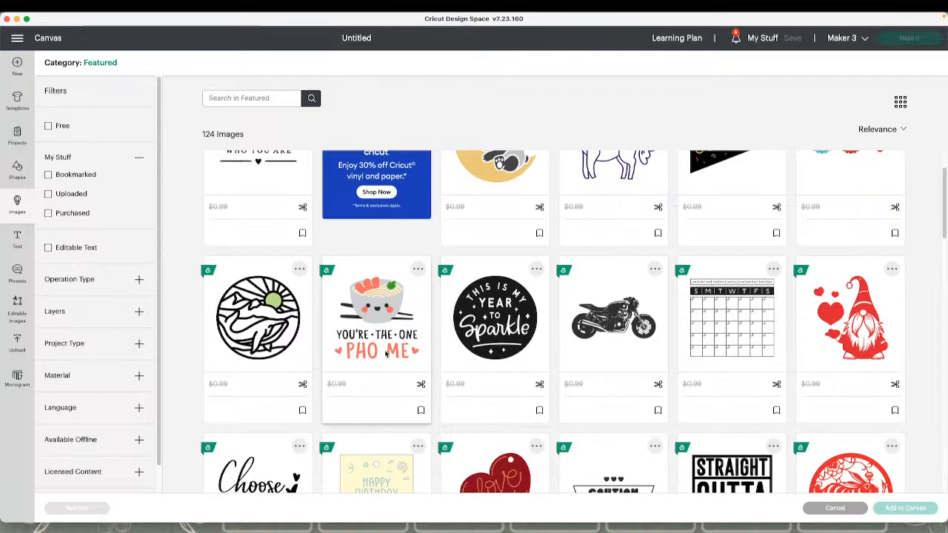
scroll(686, 391, "down", 3)
scroll(881, 211, "down", 1)
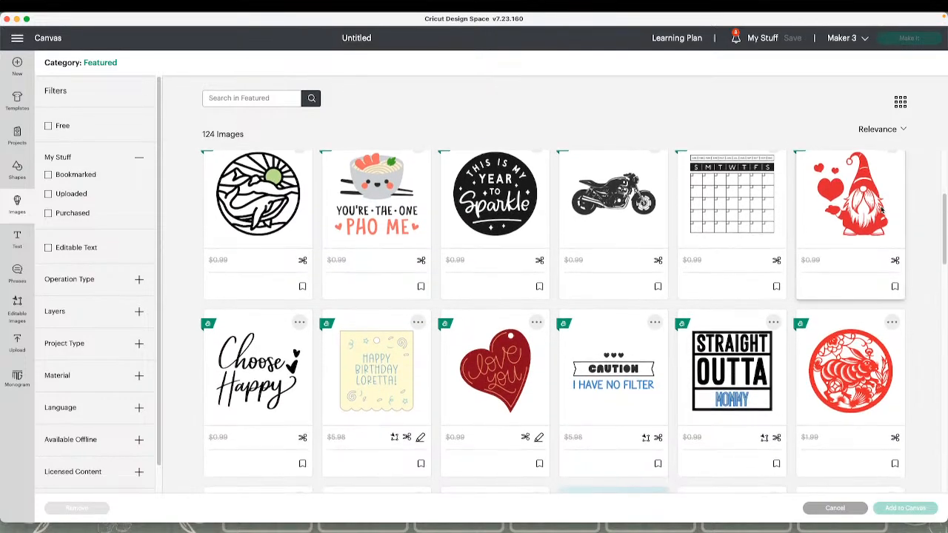
left_click(862, 205)
scroll(815, 279, "up", 2)
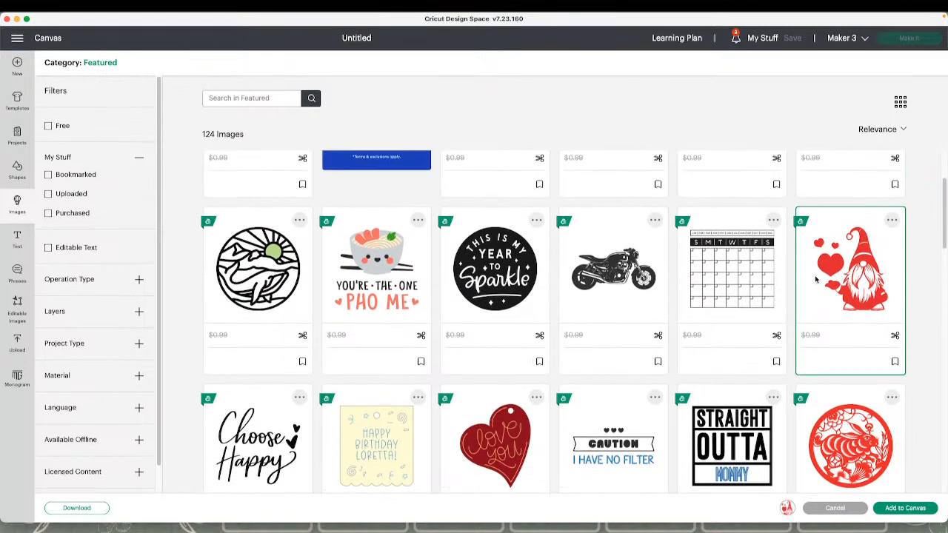
scroll(816, 279, "down", 2)
left_click(495, 381)
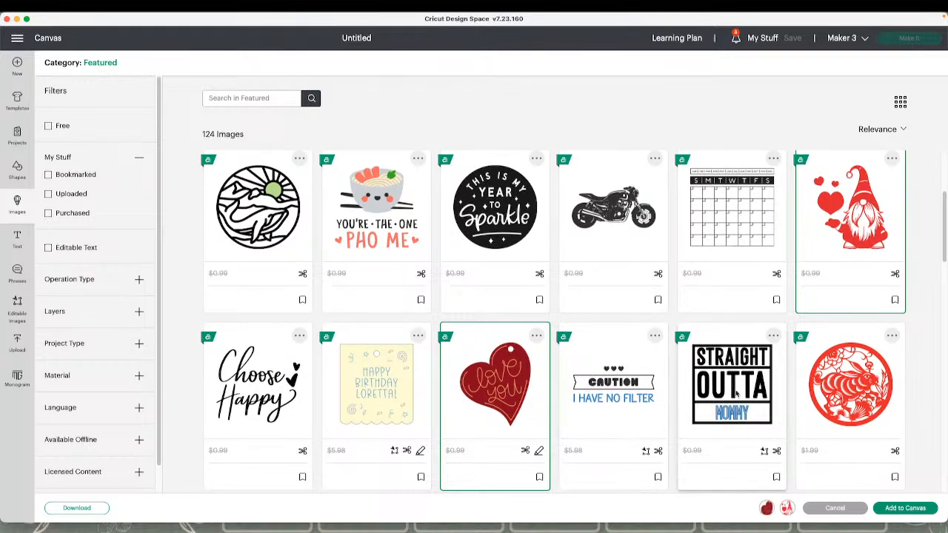
- Add the Things To Do list image with the ornate border to the image selection
scroll(735, 394, "down", 4)
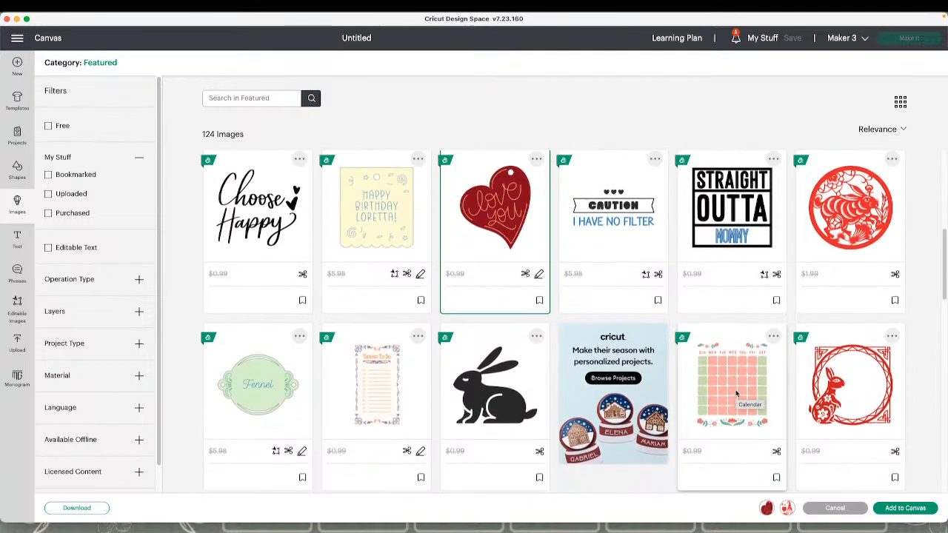
scroll(736, 392, "down", 4)
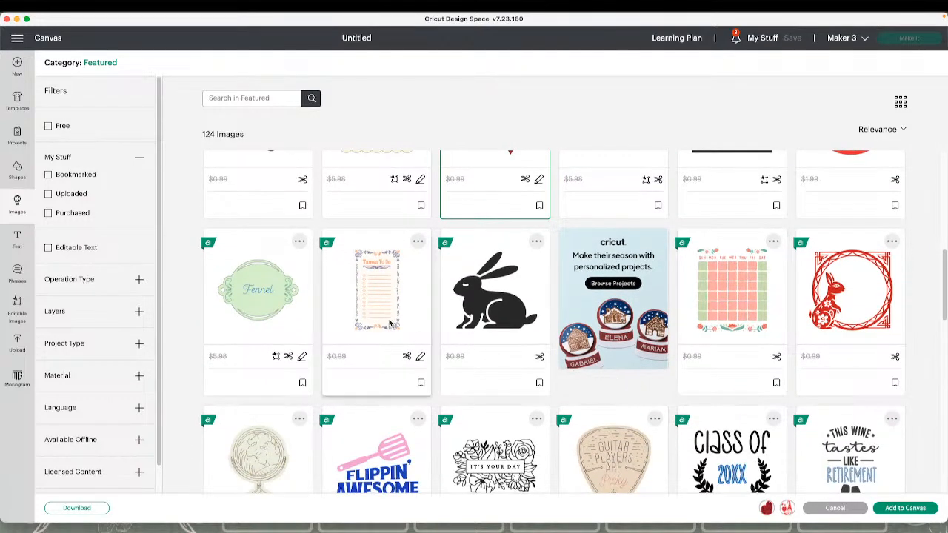
left_click(381, 296)
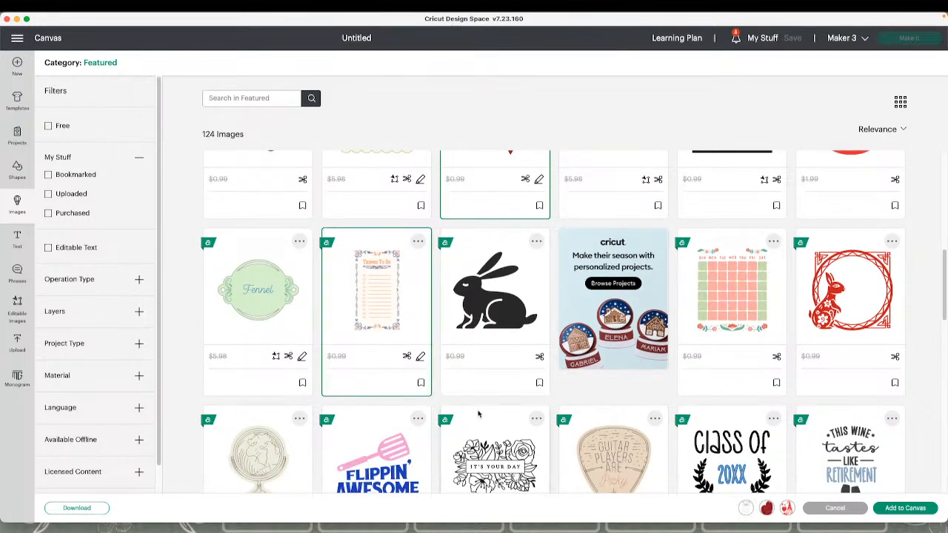
- Add the circular whale coaster image with the green sun to the image selection
scroll(479, 415, "up", 2)
scroll(479, 415, "up", 8)
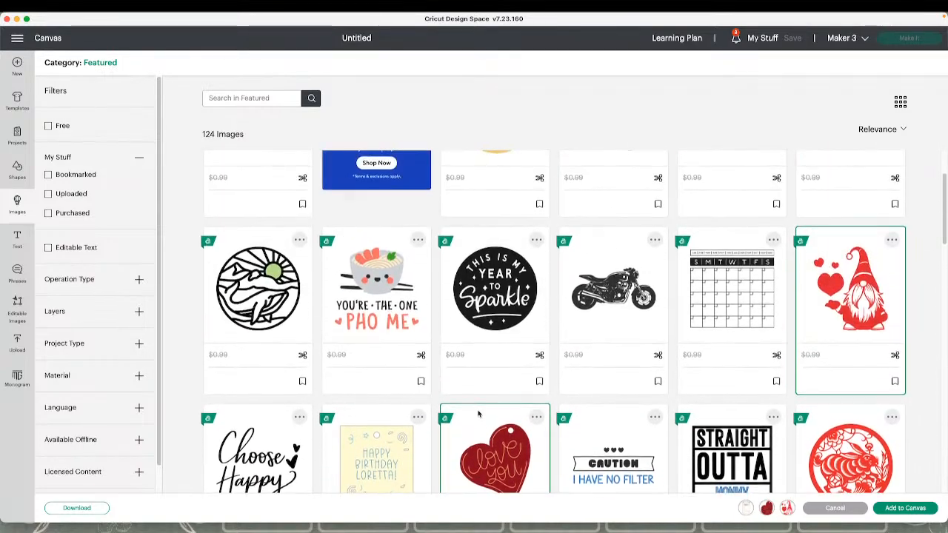
scroll(479, 415, "down", 3)
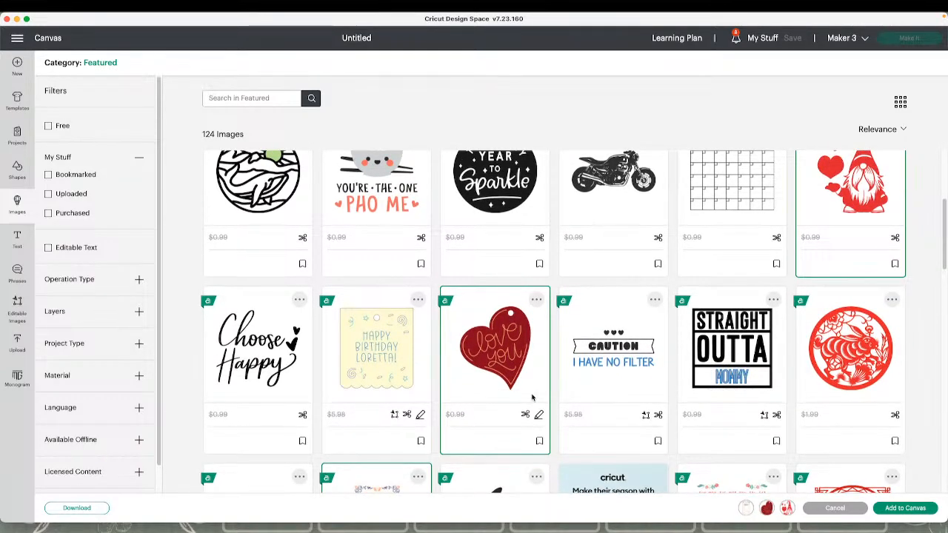
scroll(593, 370, "up", 4)
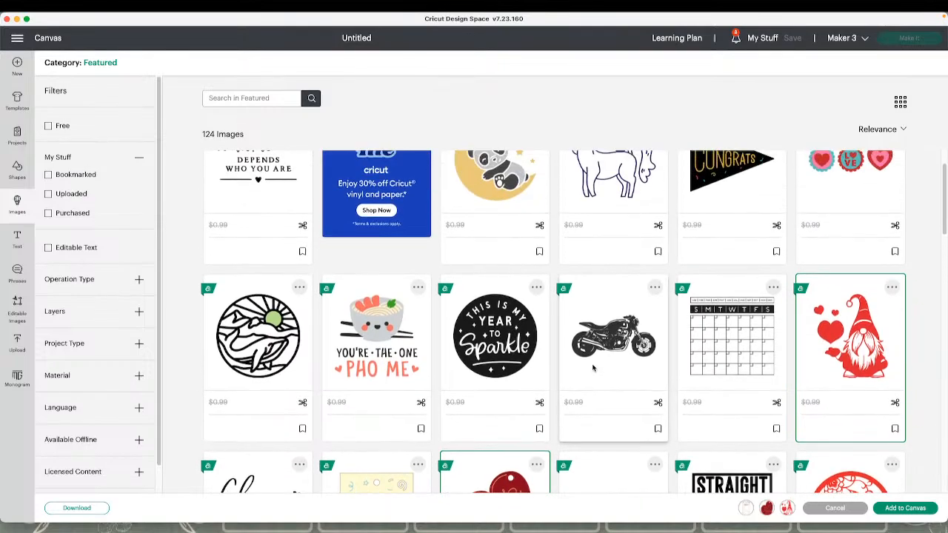
scroll(593, 368, "up", 2)
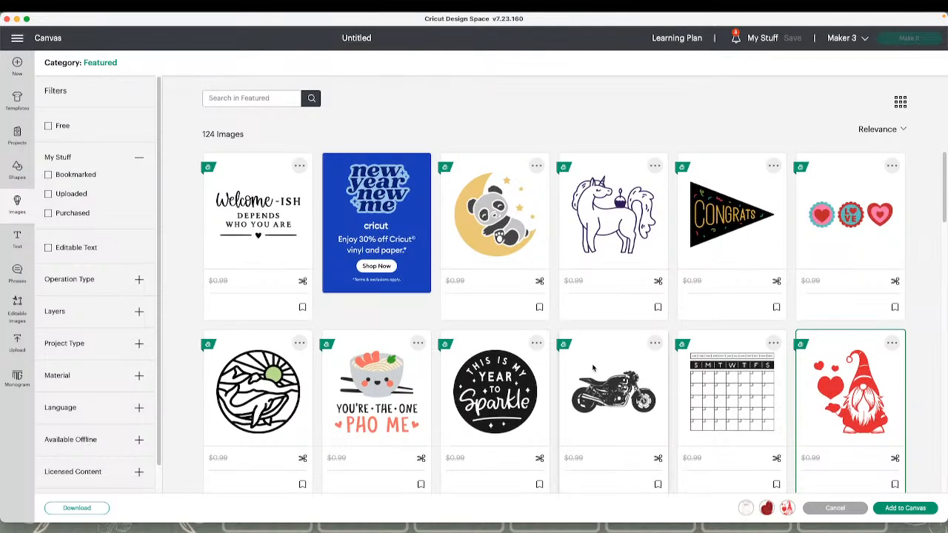
scroll(593, 368, "down", 2)
scroll(593, 368, "up", 2)
scroll(592, 368, "down", 3)
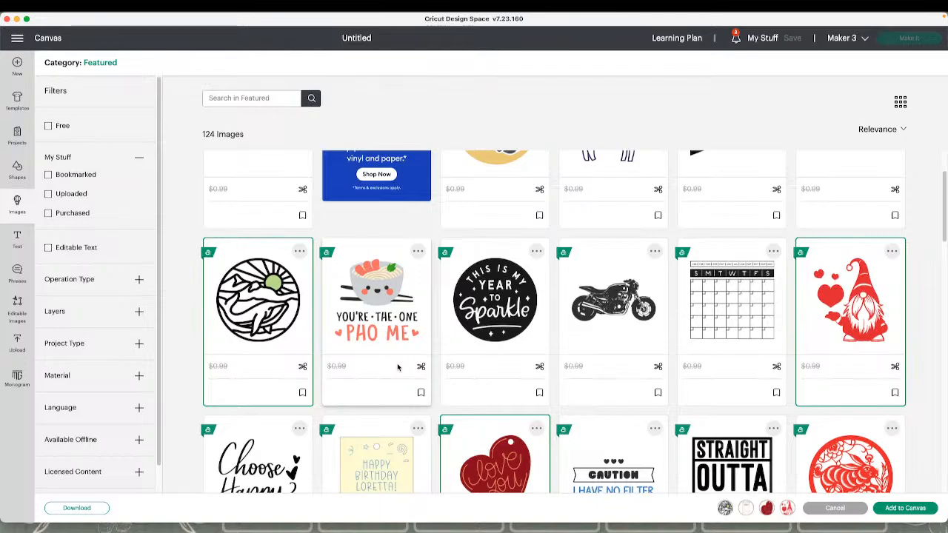
- Browse further Featured images and filter them to the Print then Cut operation type
scroll(397, 367, "down", 5)
scroll(397, 368, "down", 3)
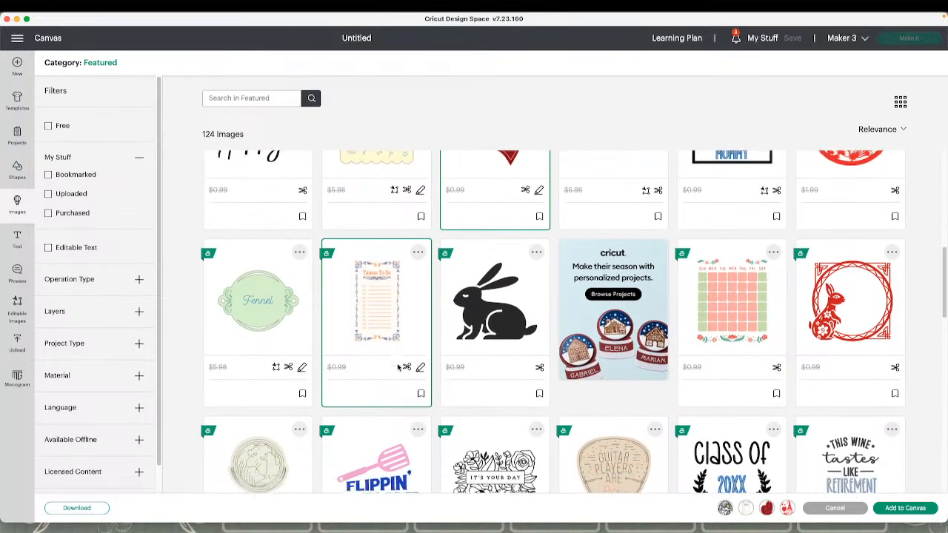
scroll(397, 367, "down", 3)
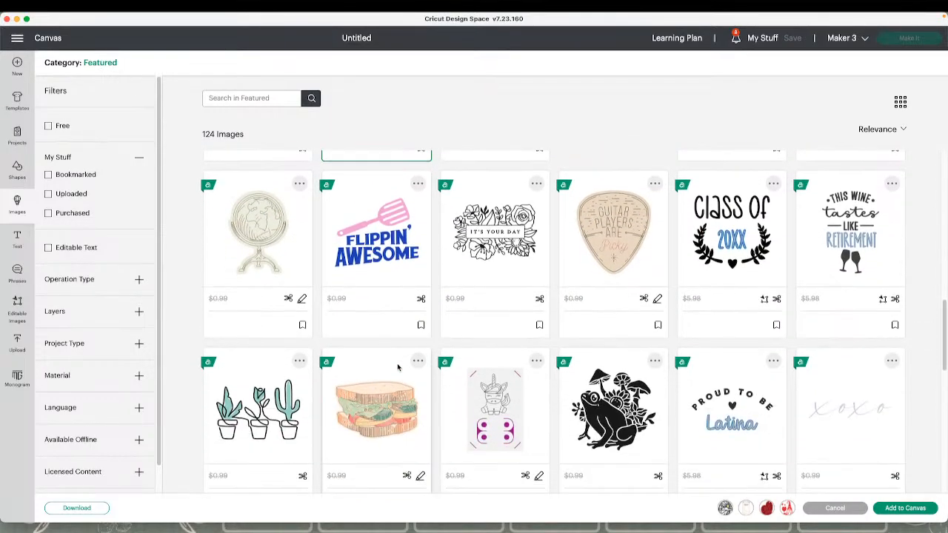
scroll(397, 367, "down", 1)
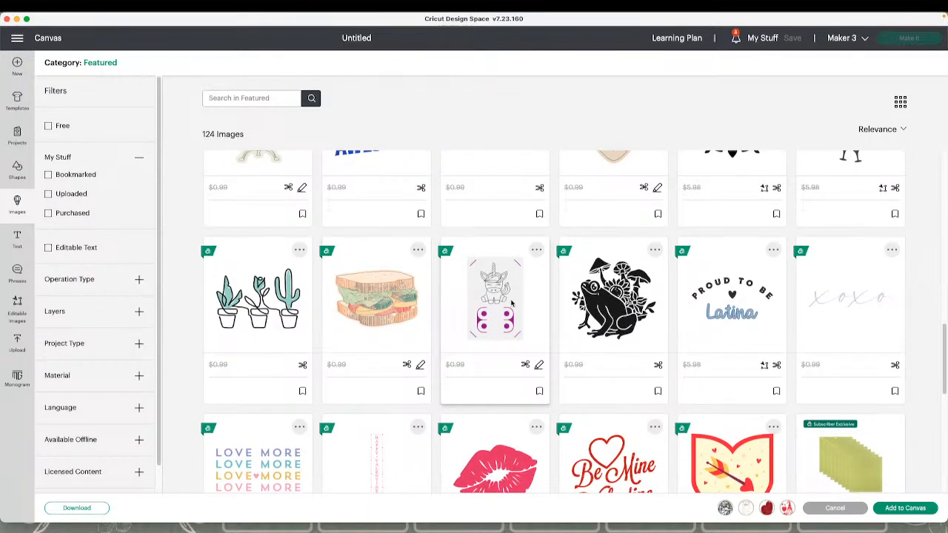
scroll(511, 295, "down", 3)
scroll(511, 302, "down", 2)
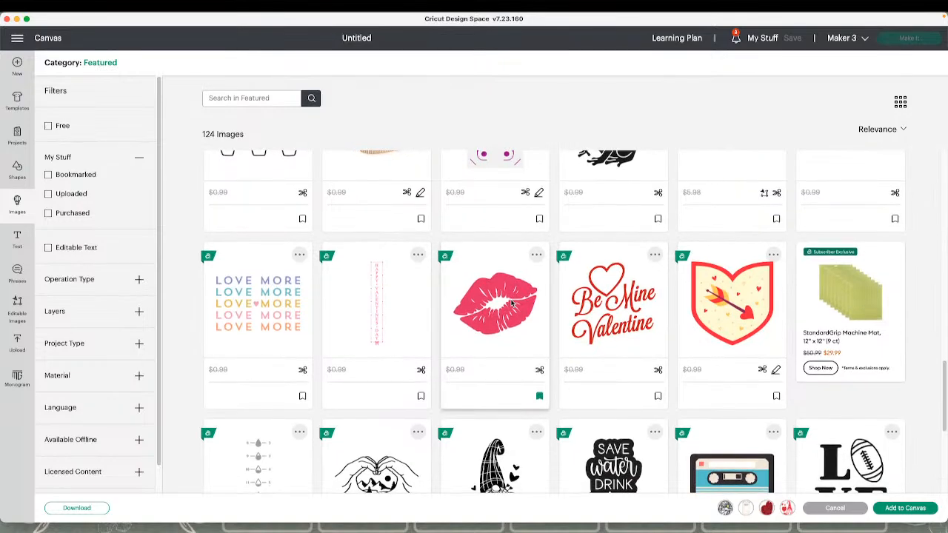
scroll(511, 302, "down", 3)
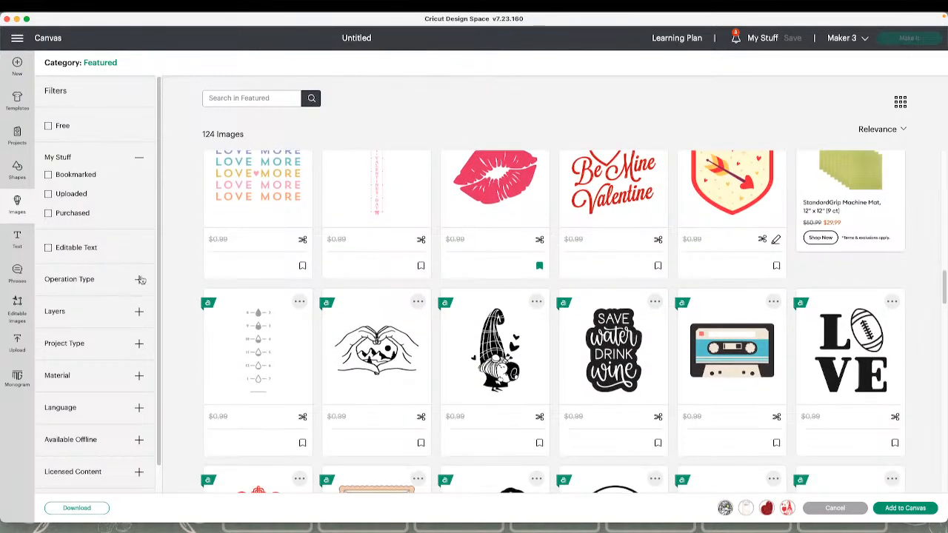
left_click(138, 280)
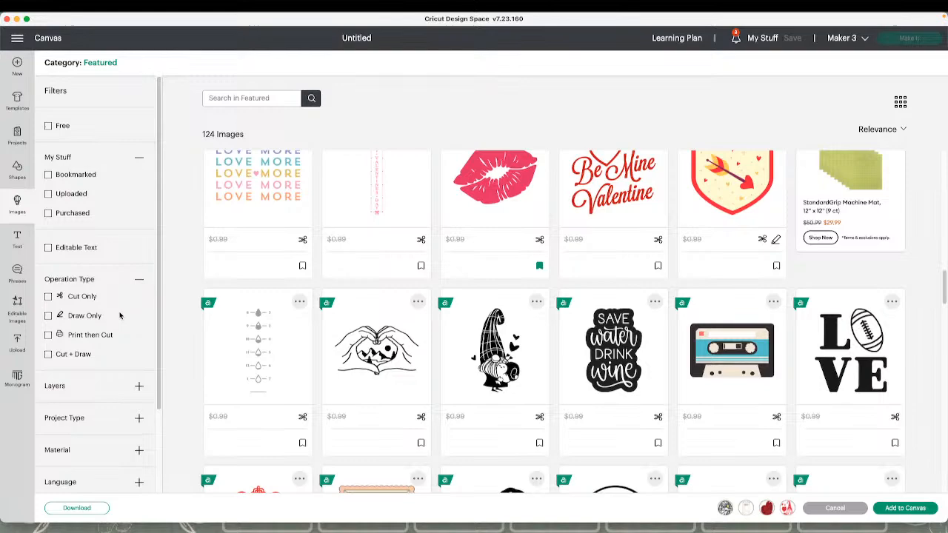
left_click(86, 336)
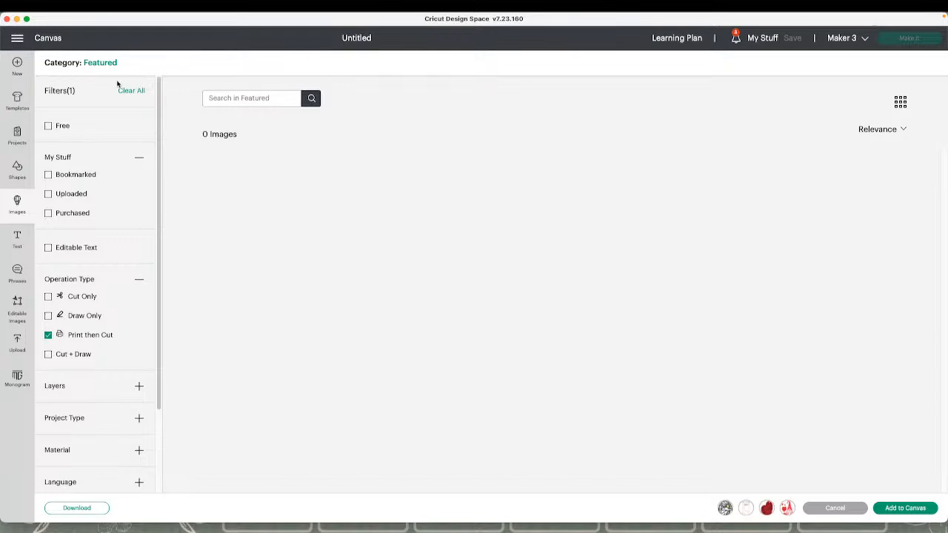
- Try the Recently Added category and search all images for "valentine"
left_click(100, 66)
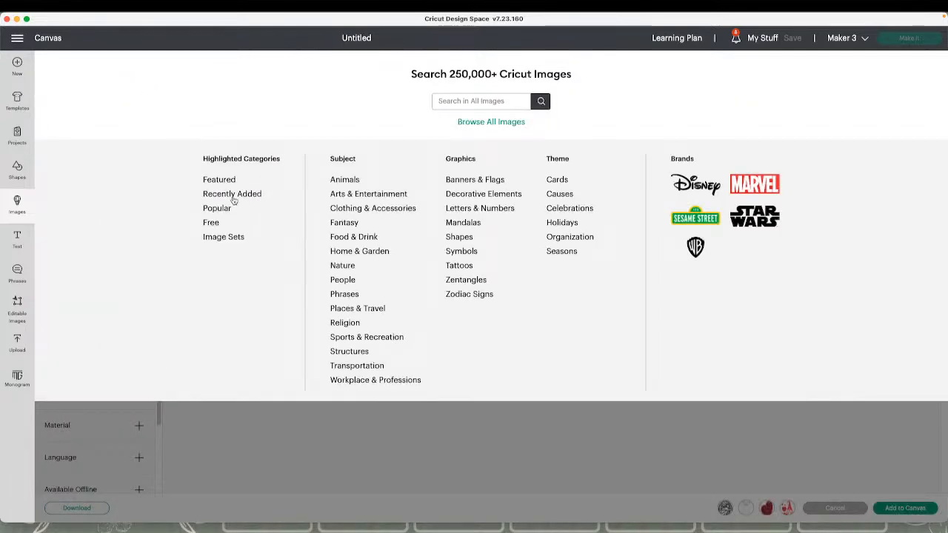
left_click(233, 194)
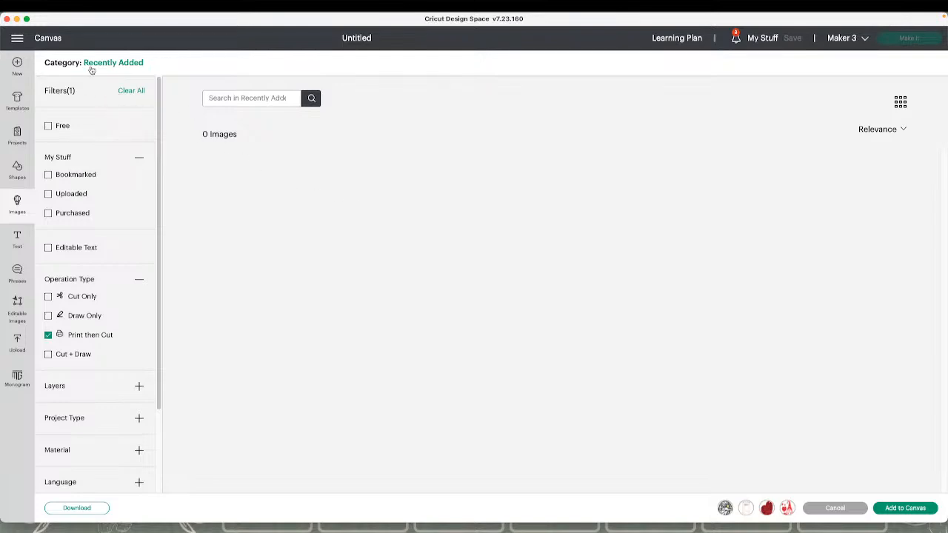
left_click(92, 67)
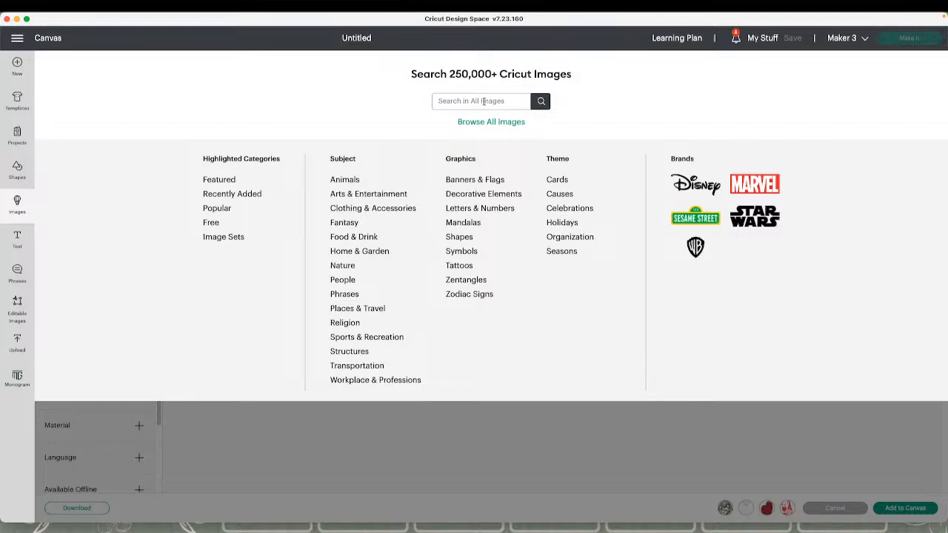
type("valentine")
key("Return")
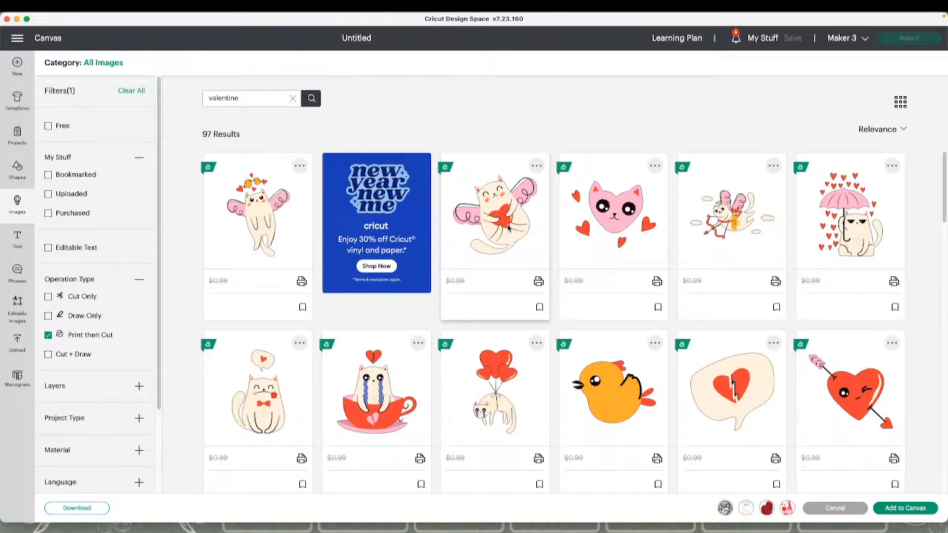
- Choose the cat with the pink umbrella instead of the winged cat and add all selected images to the canvas
left_click(508, 227)
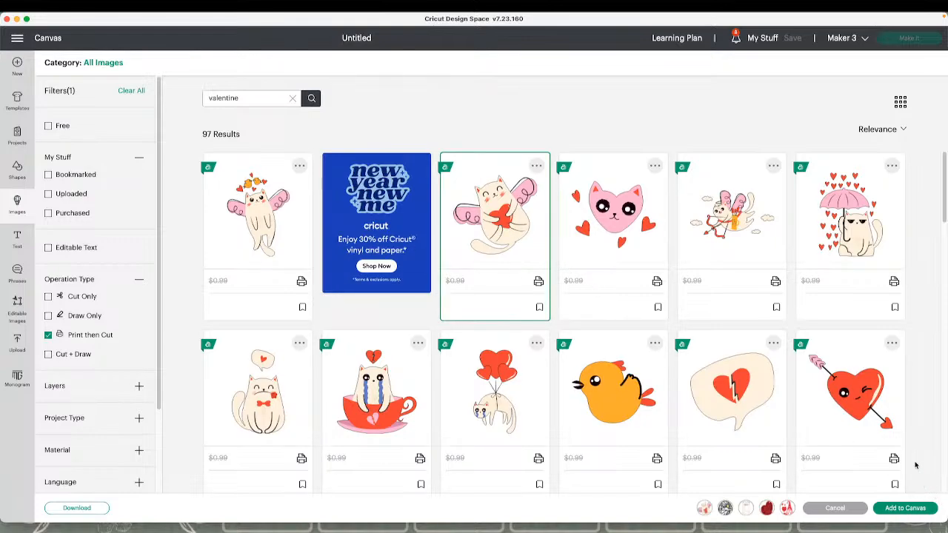
left_click(852, 252)
left_click(490, 226)
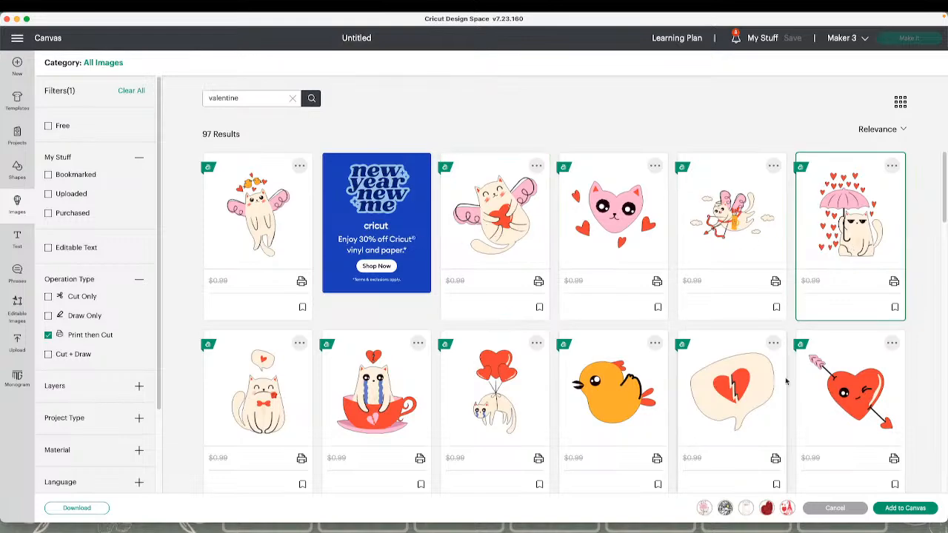
left_click(905, 508)
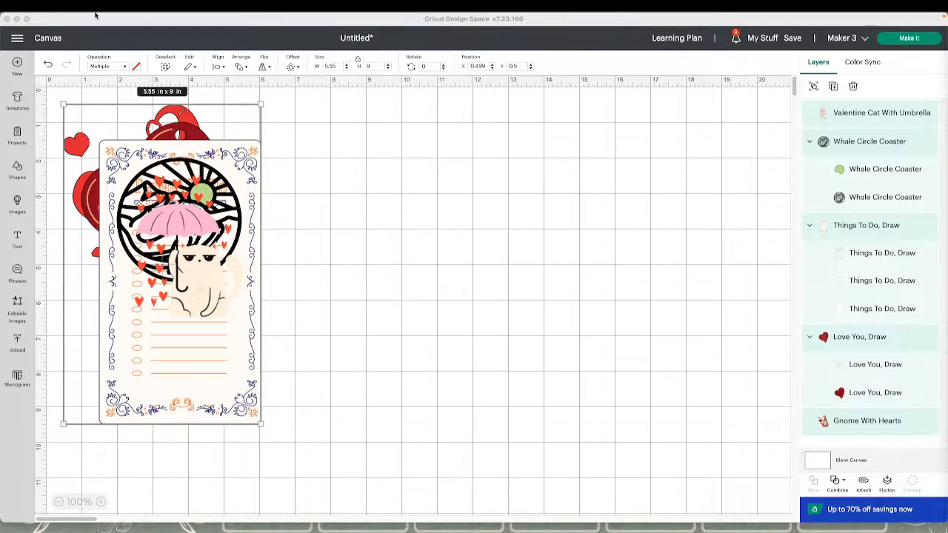
- Look over the main menu's options, close it and deselect the images on the canvas
left_click(18, 40)
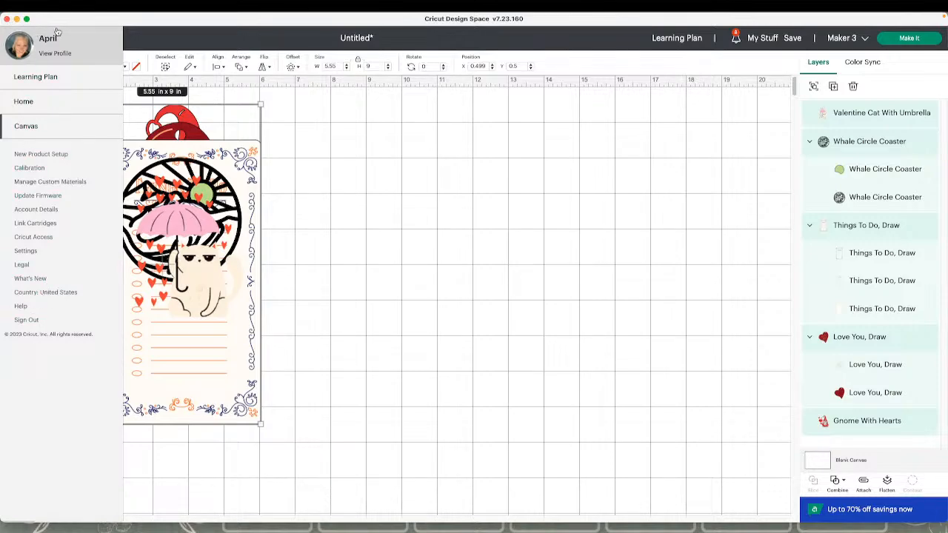
left_click(149, 37)
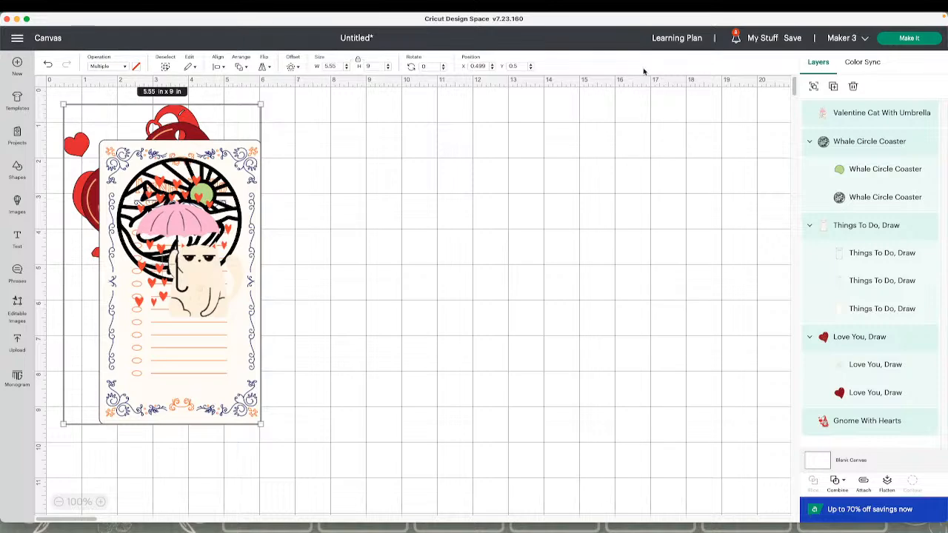
left_click(474, 196)
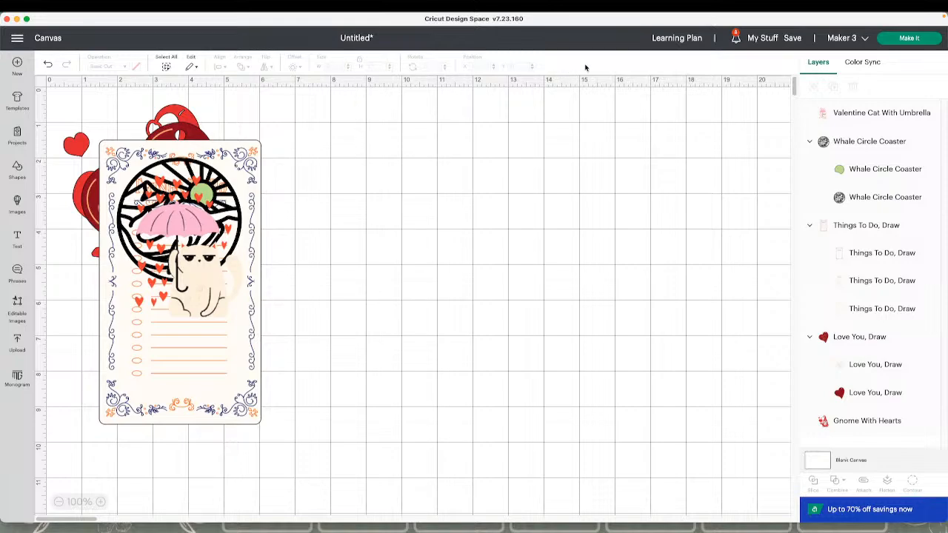
- Insert a text box and spread the overlapping cat, to-do list, whale, heart and gnome images apart across the canvas
left_click(17, 238)
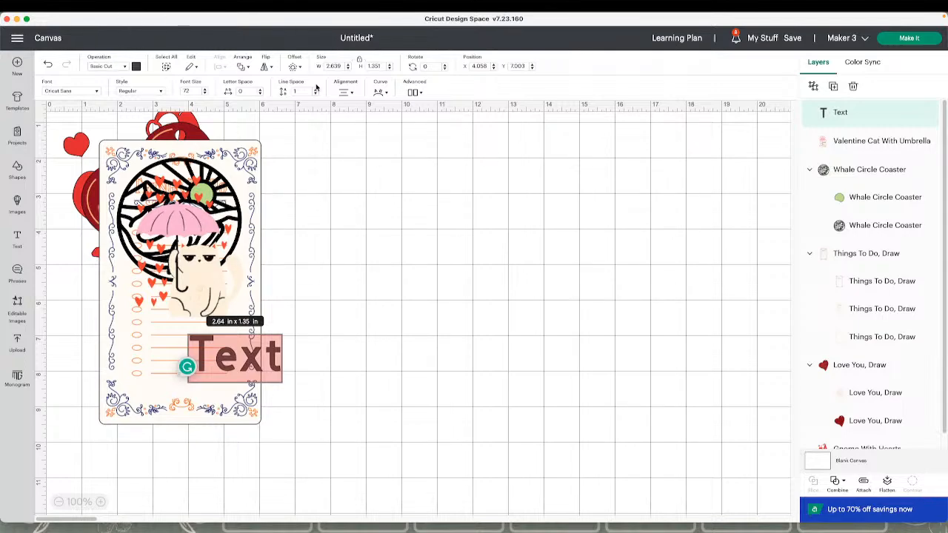
left_click_drag(194, 228, 414, 258)
left_click_drag(256, 202, 625, 203)
left_click_drag(219, 222, 387, 171)
left_click_drag(174, 176, 389, 443)
left_click_drag(191, 256, 218, 237)
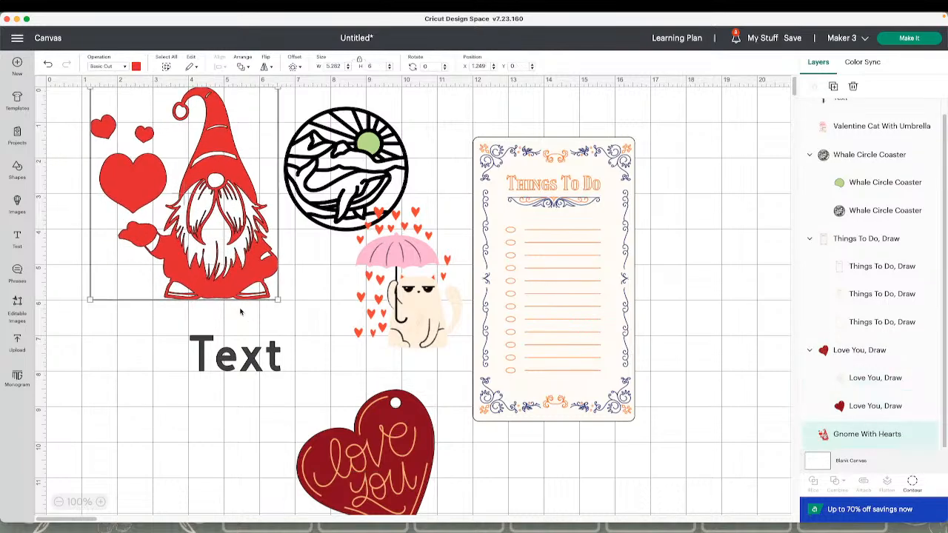
- Delete the text box and reposition the Love You heart below the gnome and the Things To Do list slightly outward
left_click_drag(268, 348, 198, 339)
key("Delete")
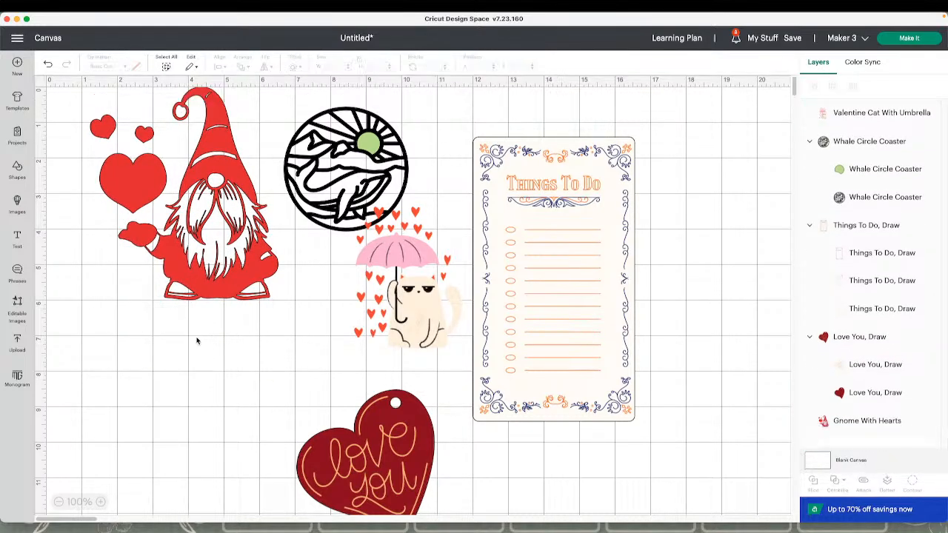
left_click_drag(404, 417, 294, 363)
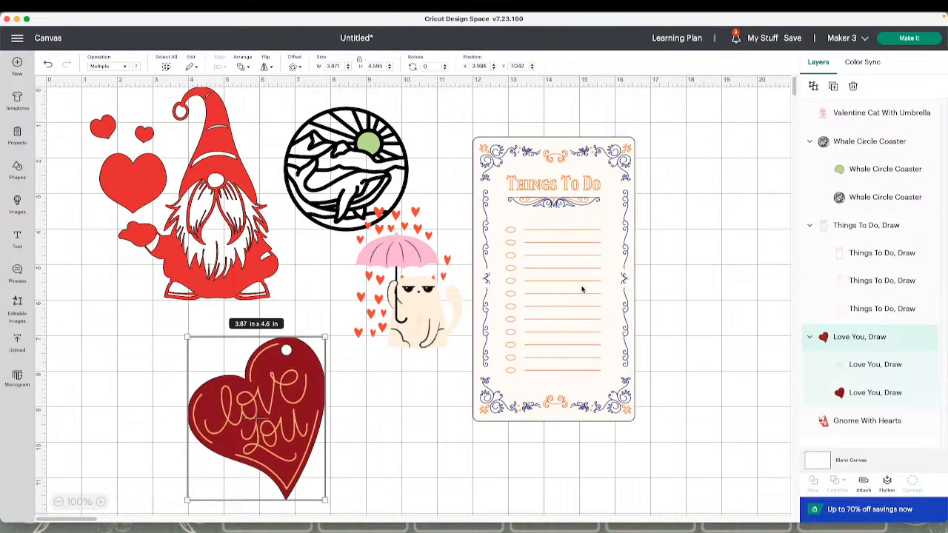
left_click_drag(584, 289, 590, 287)
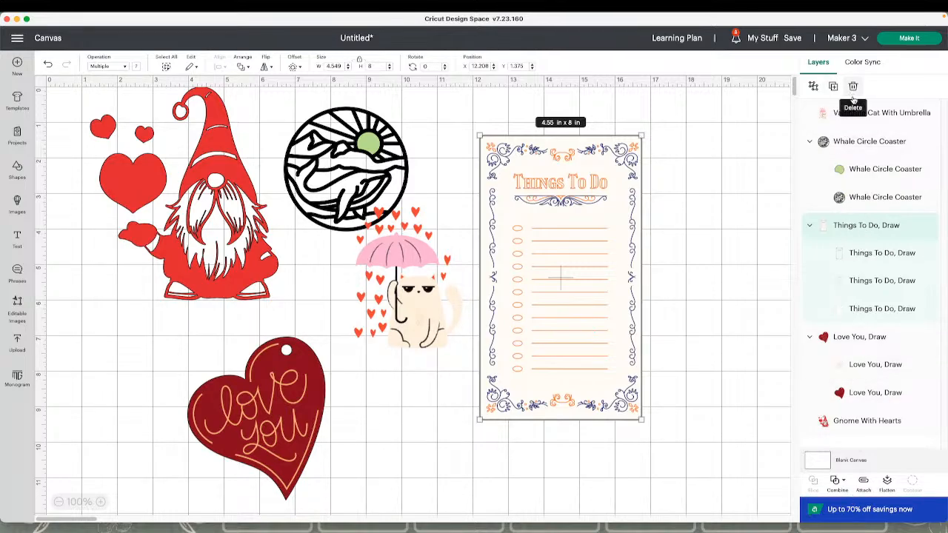
- Hide the Whale Circle Coaster group on the canvas
left_click(930, 143)
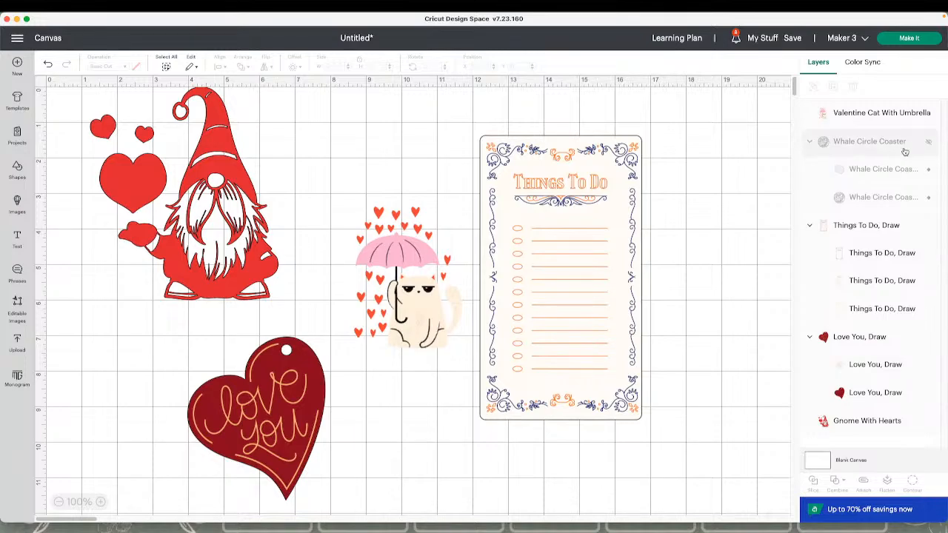
- Show the hidden Whale Circle Coaster again and move the gnome and the Love You heart farther away from the other images
left_click(929, 145)
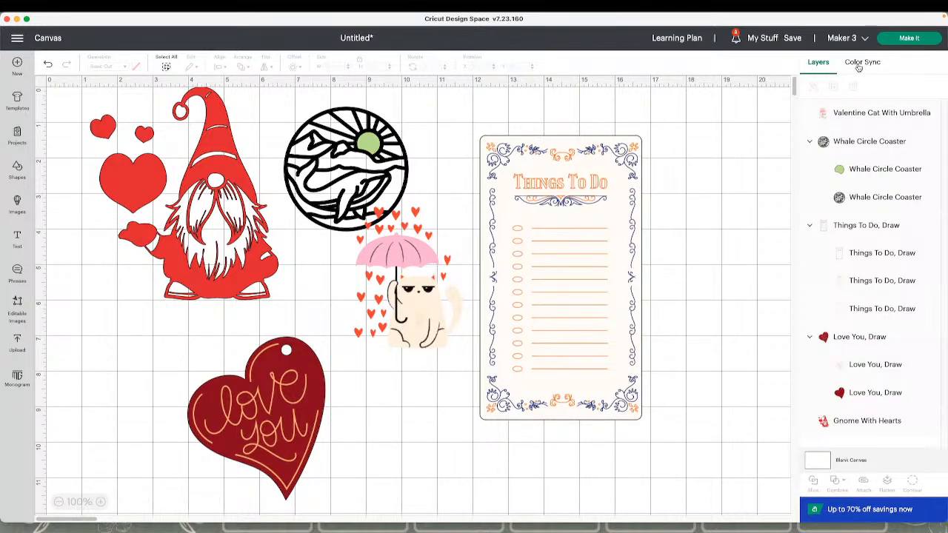
left_click_drag(298, 372, 229, 363)
left_click(196, 167)
left_click_drag(196, 166, 184, 169)
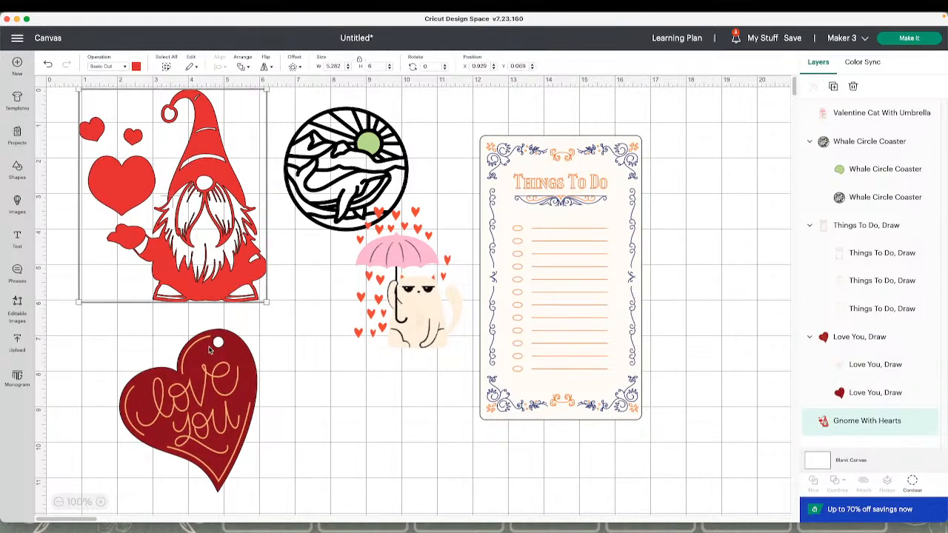
left_click_drag(207, 360, 197, 350)
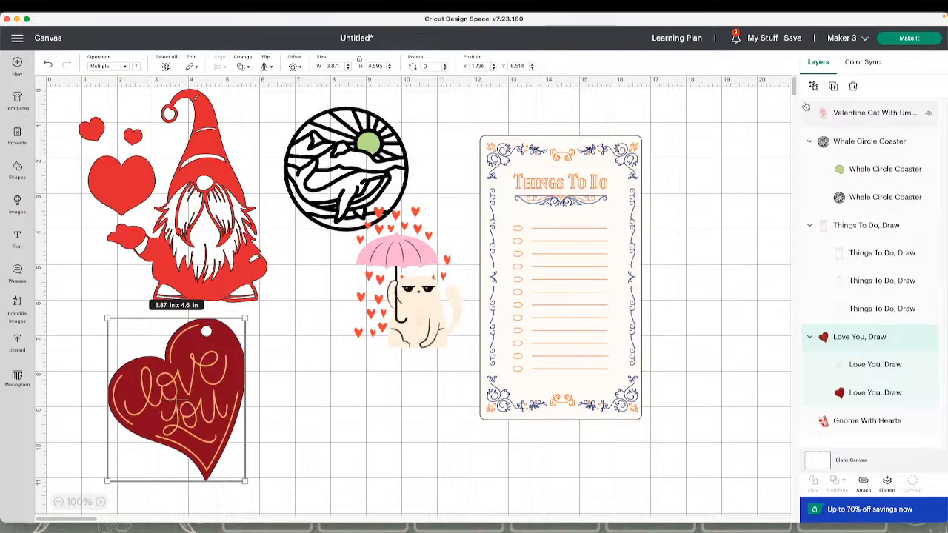
- In Color Sync, merge the heart's #91031B into #DE2733 and then the whole #DE2733 group into #C3E293
left_click(859, 63)
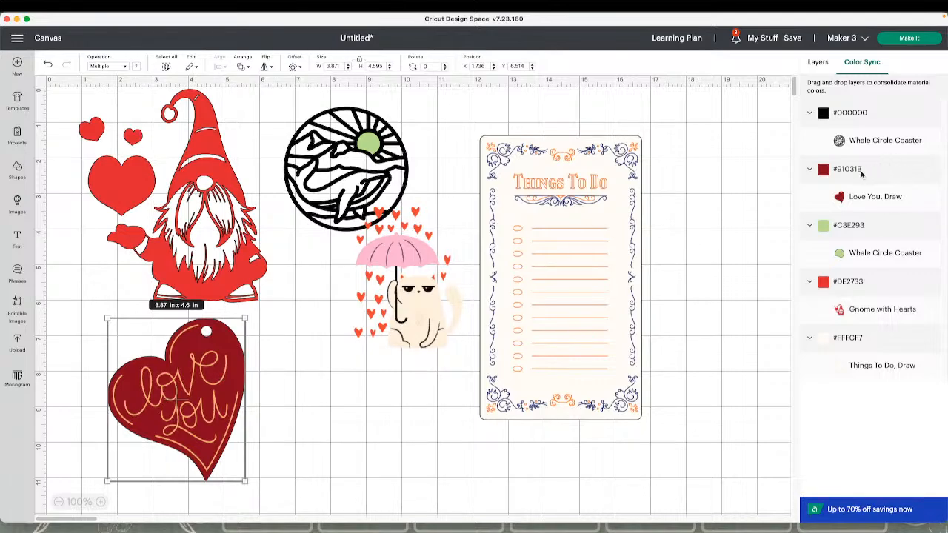
left_click_drag(862, 171, 857, 226)
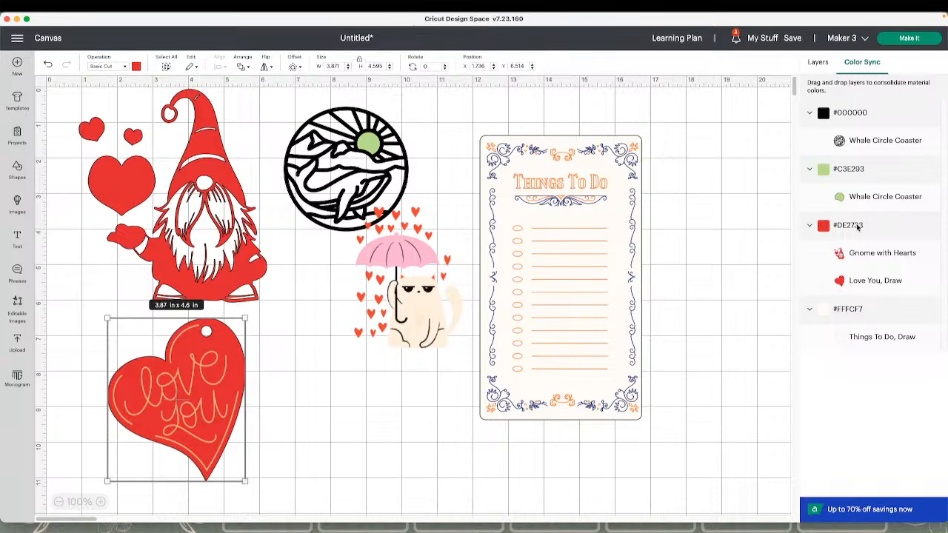
left_click_drag(859, 229, 856, 183)
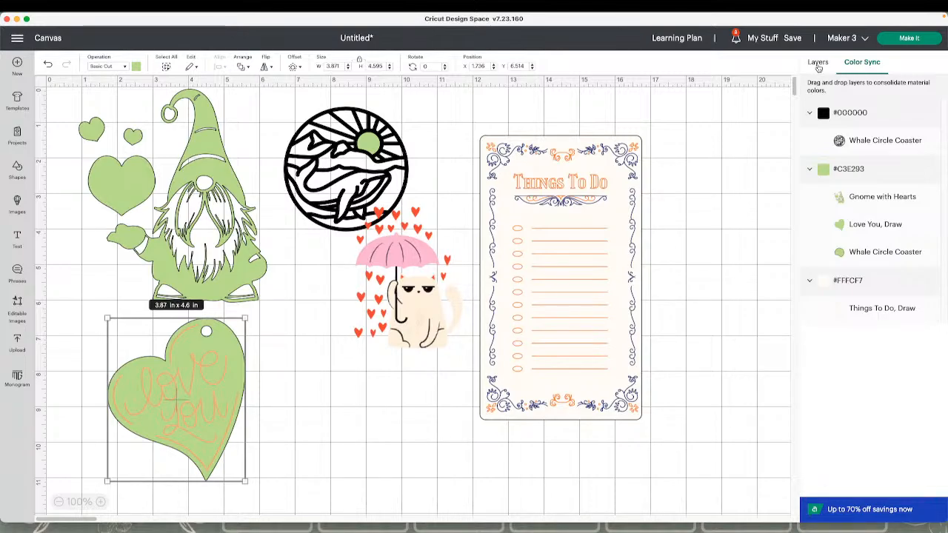
- Return to the layer list and undo both color merges on the heart and gnome
left_click(818, 64)
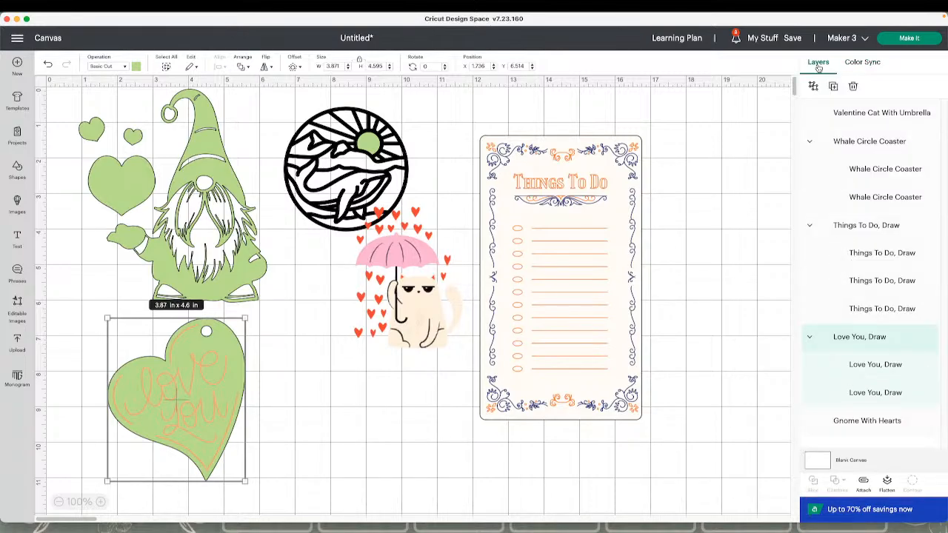
left_click(48, 66)
left_click(48, 66)
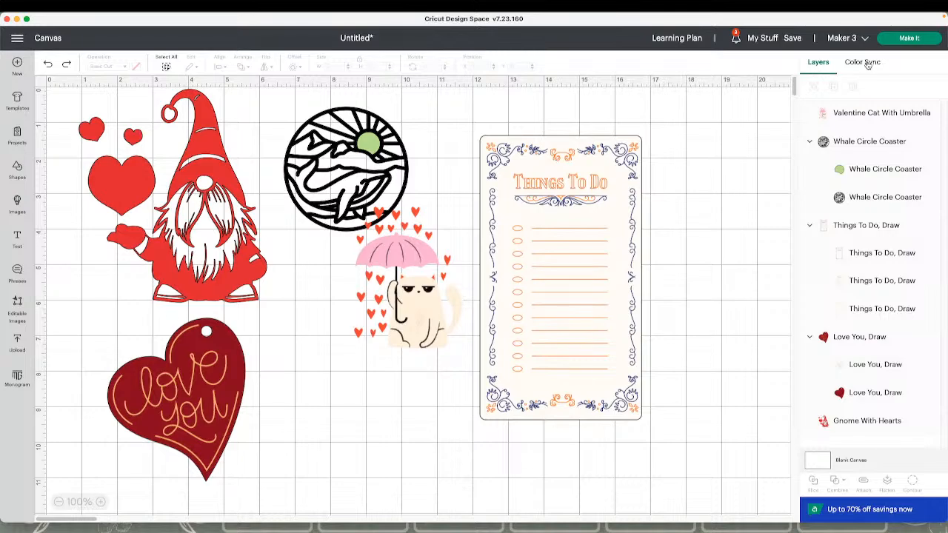
- Delete the Gnome With Hearts image from the canvas, then undo the deletion
left_click(231, 166)
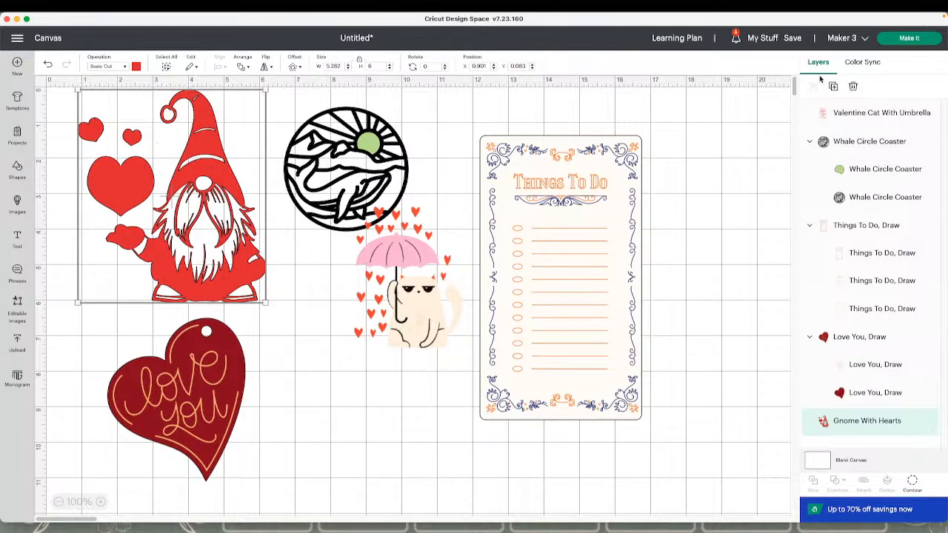
left_click(853, 87)
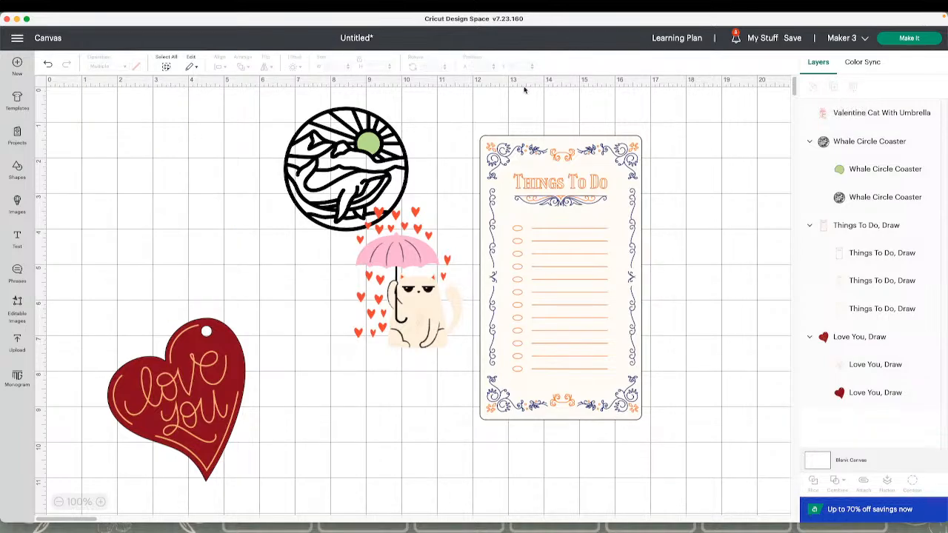
left_click(48, 65)
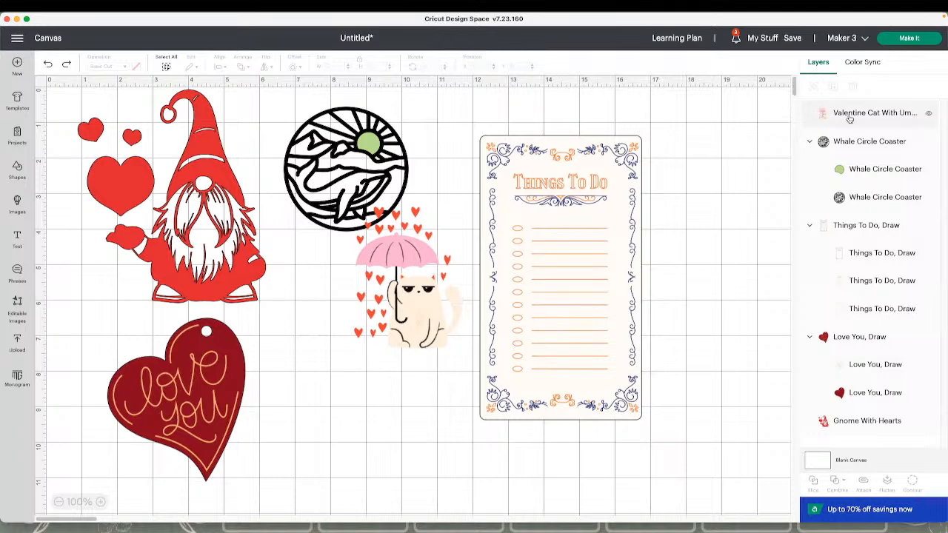
- Select the gnome and heart together, deselect them, and move the Love You heart slightly farther below the gnome
left_click_drag(271, 431, 157, 264)
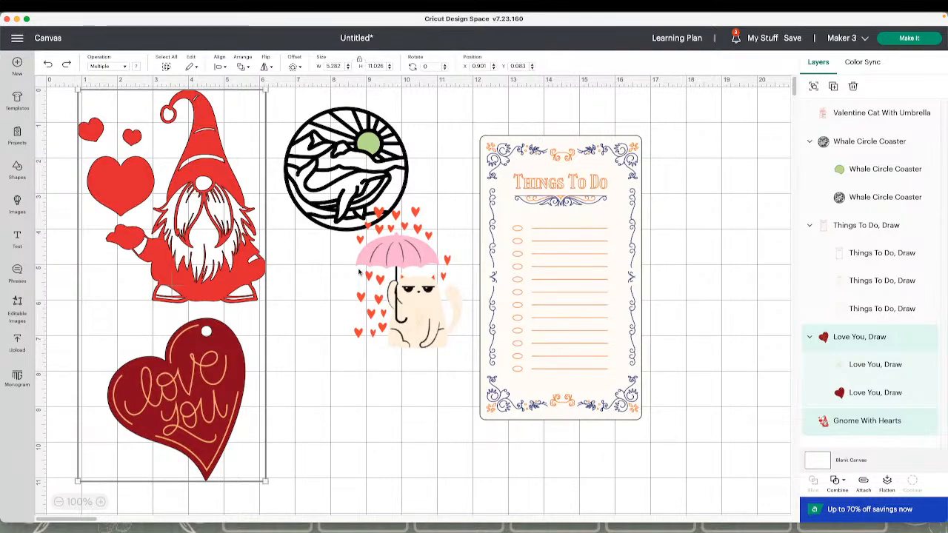
left_click(321, 415)
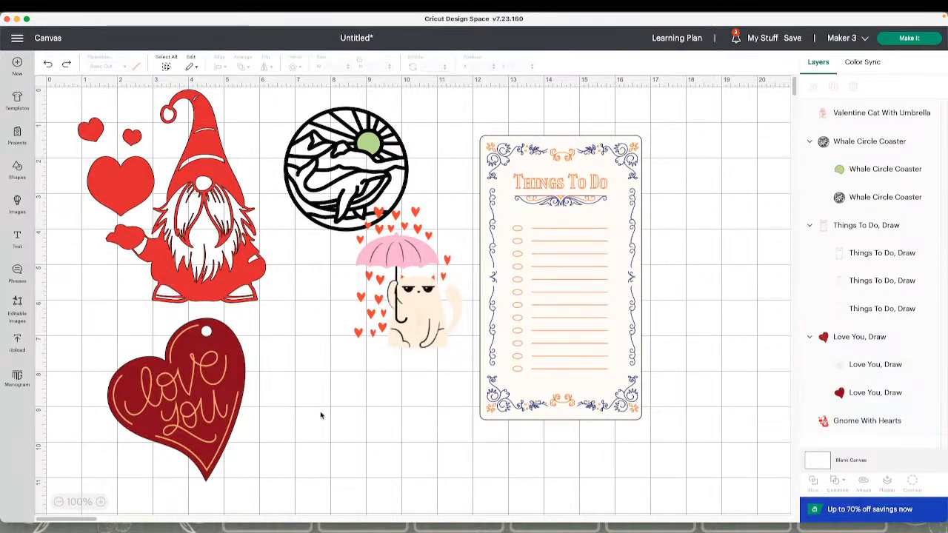
left_click(242, 396)
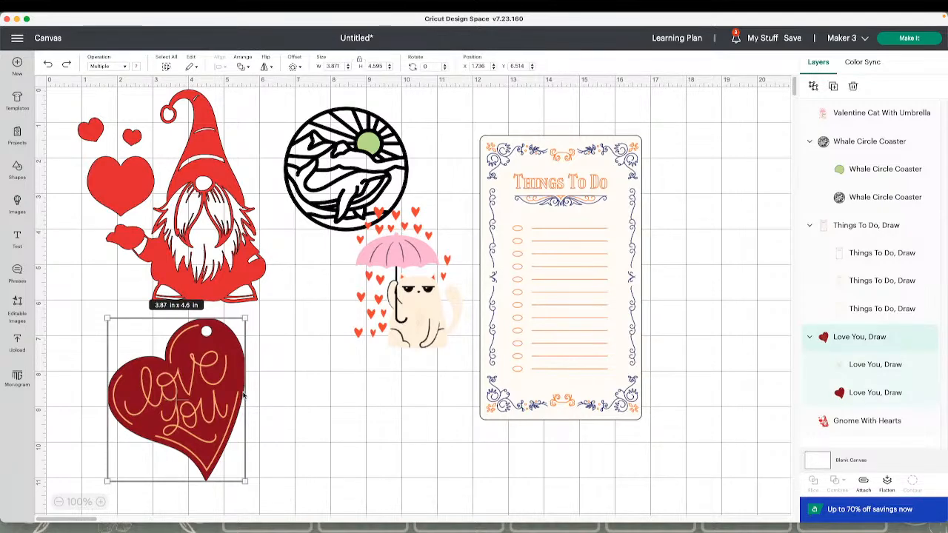
left_click_drag(232, 387, 235, 413)
left_click(371, 369)
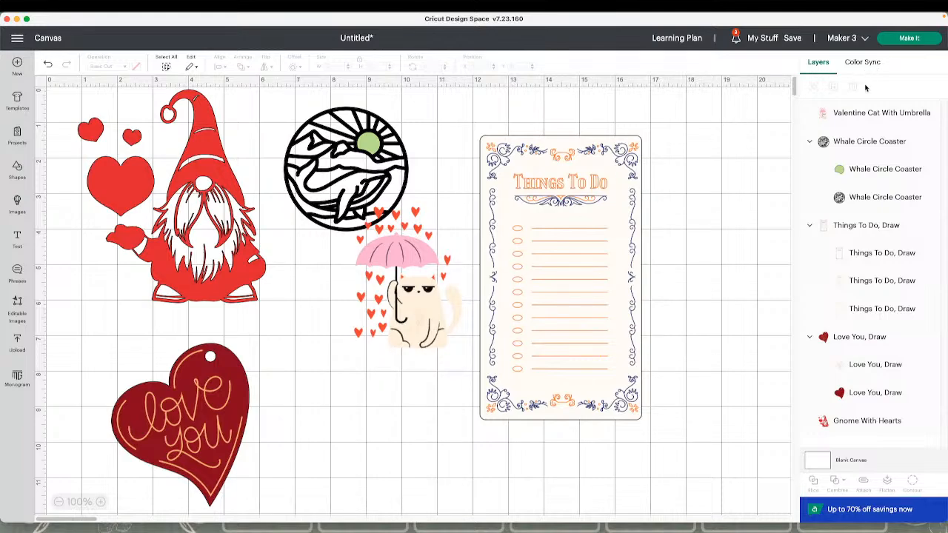
- Move the cat and the Love You heart so they overlap the lower end of the to-do list, and reposition the whale coaster
left_click(376, 196)
left_click(231, 222)
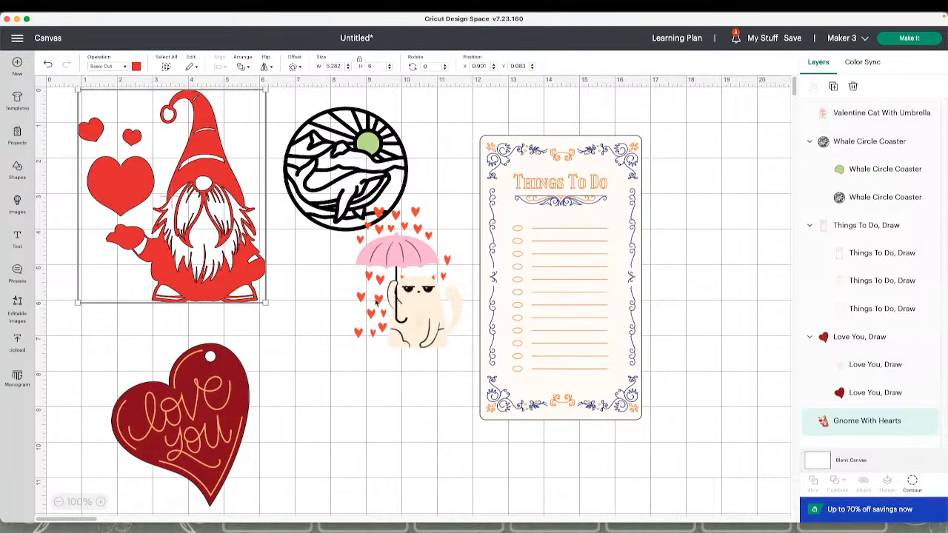
left_click_drag(398, 300, 581, 434)
left_click_drag(198, 442, 656, 413)
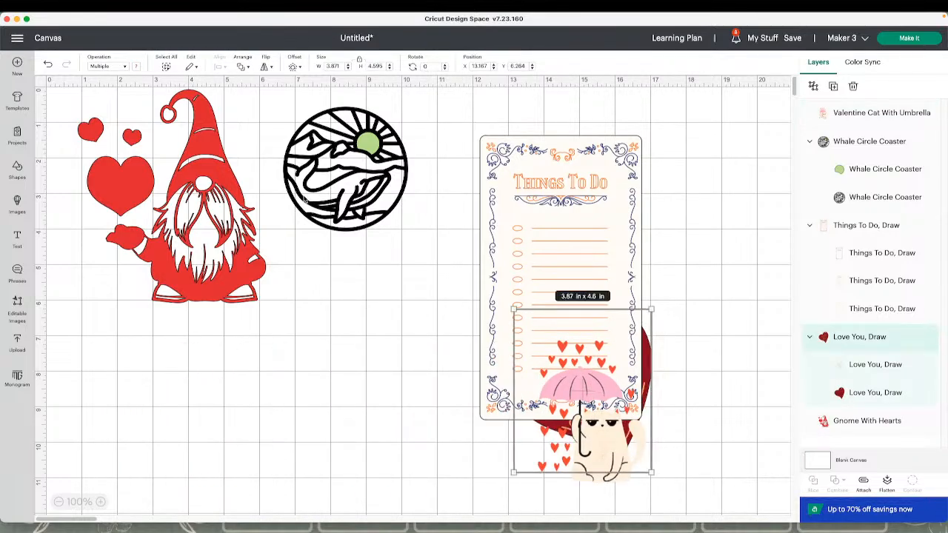
left_click_drag(312, 176, 356, 215)
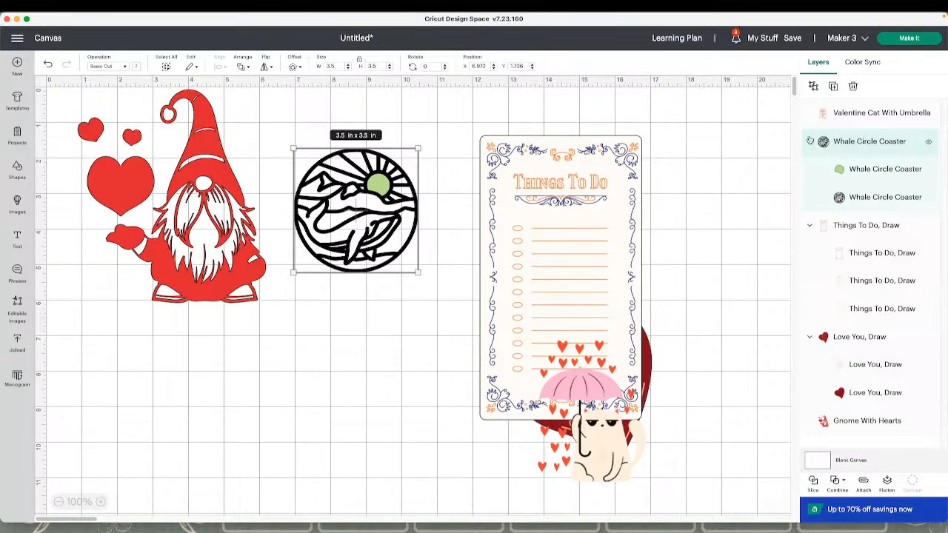
- Examine the Valentine Cat layer, the Things To Do group and the operation assigned to each of the list's three layers
left_click(848, 117)
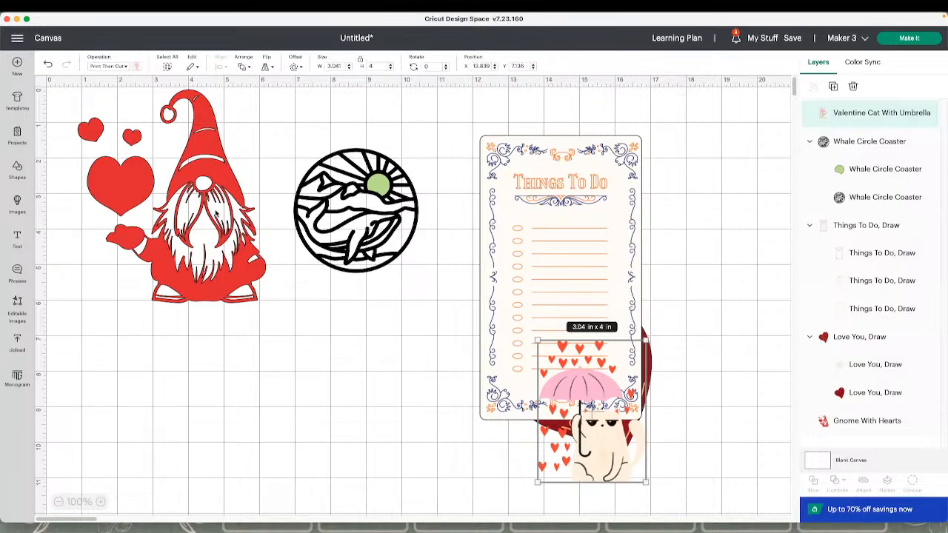
scroll(215, 214, "down", 1)
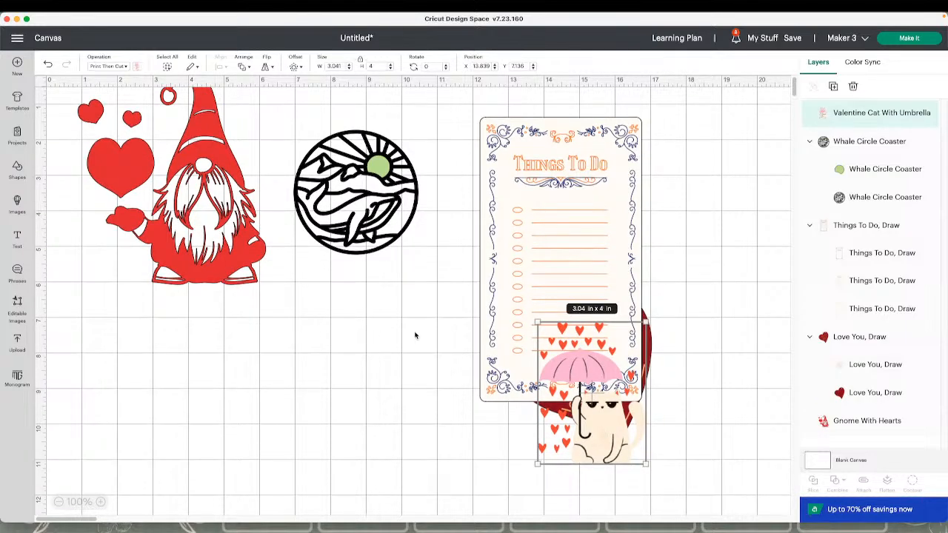
left_click(881, 225)
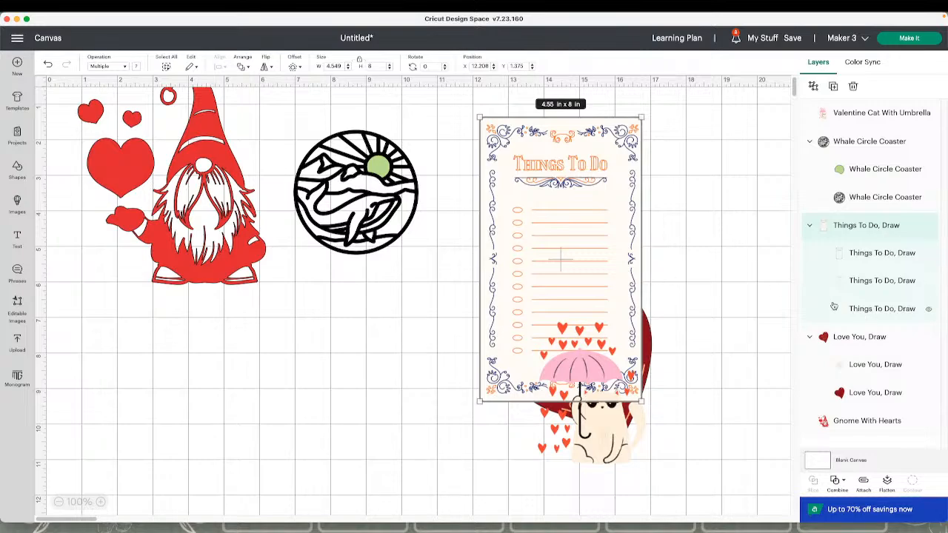
left_click(863, 313)
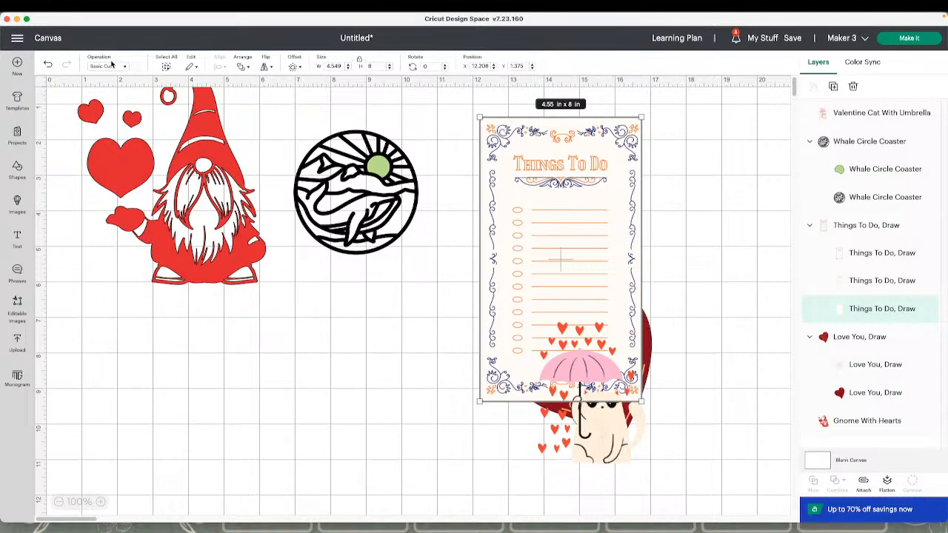
left_click(872, 280)
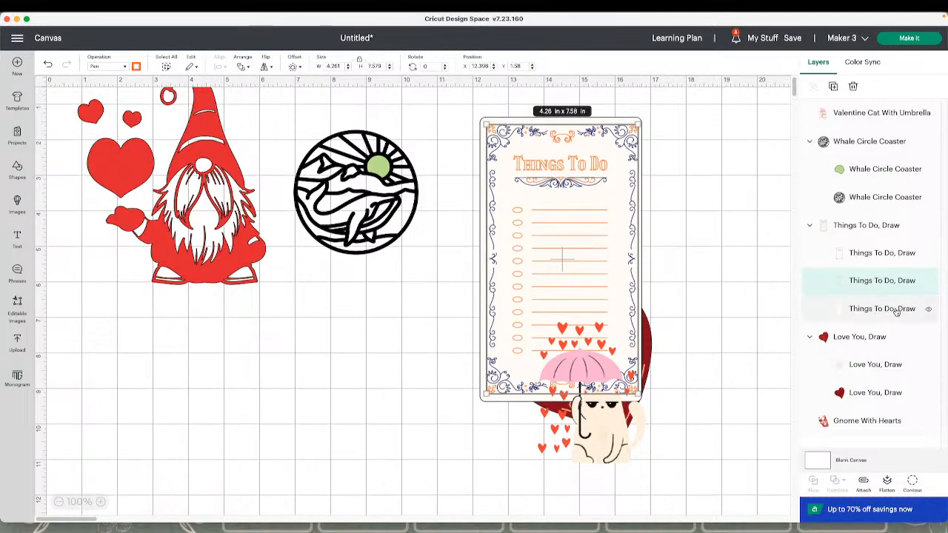
left_click(864, 256)
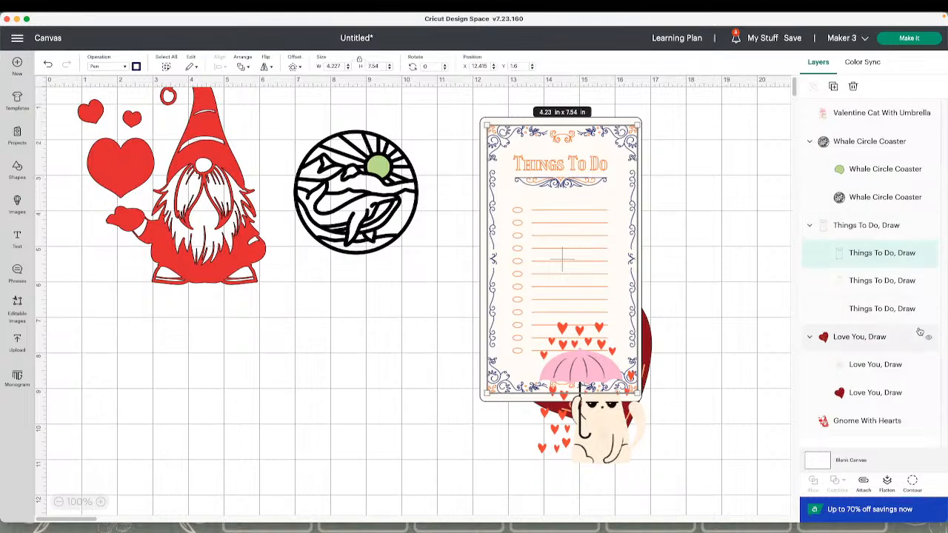
left_click(892, 286)
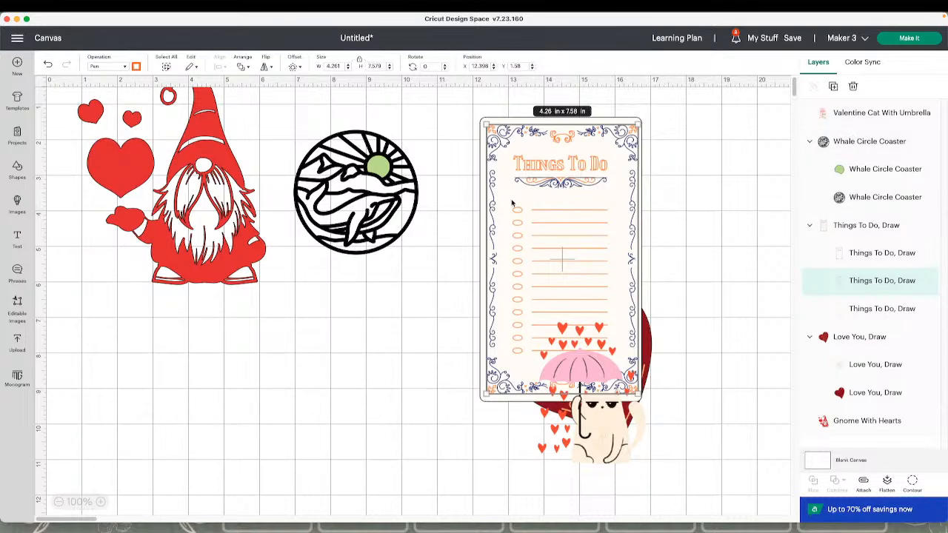
- Move the whole Things To Do group to just below the whale coaster
left_click(874, 226)
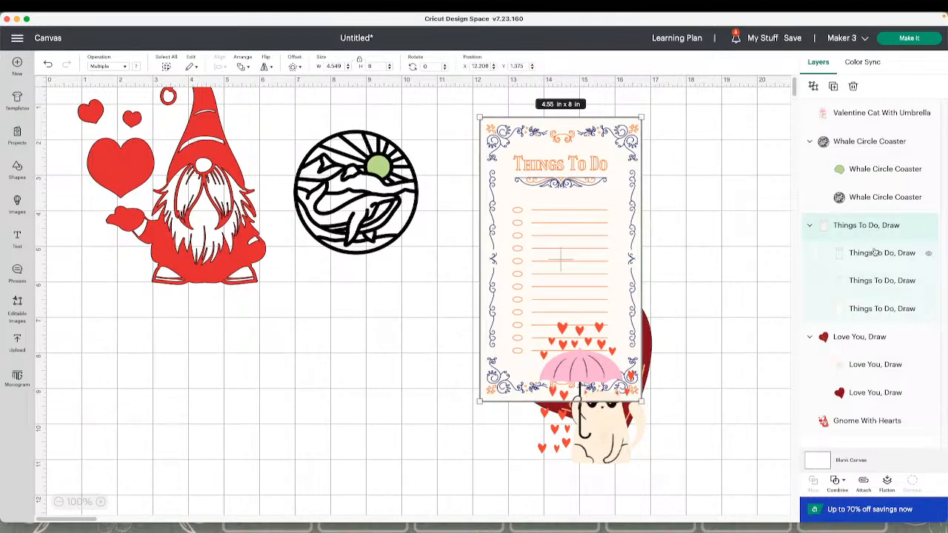
mouse_move(618, 160)
left_mouse_down()
mouse_move(474, 335)
mouse_move(448, 313)
left_mouse_up()
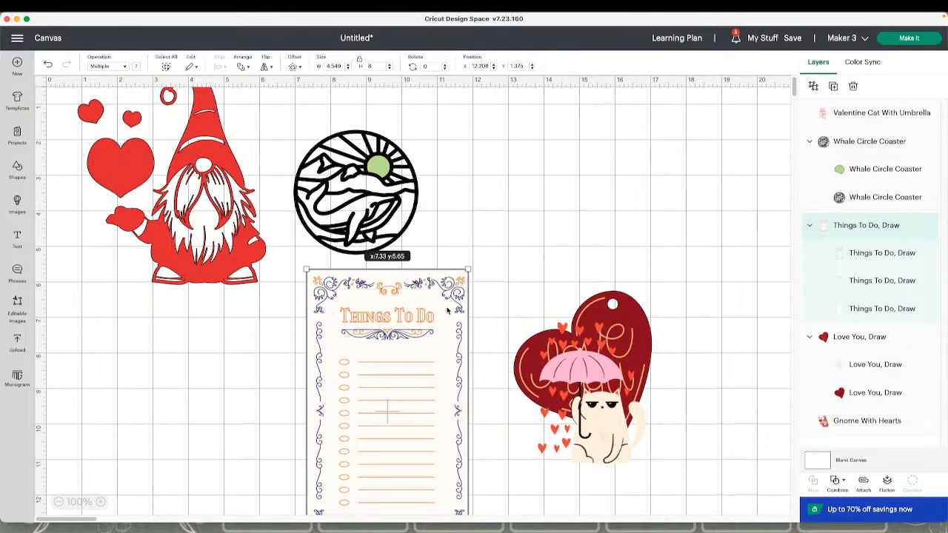
- Look at the pen types and colors for the list's decorative border layer, then change its operation to Score
left_click(863, 253)
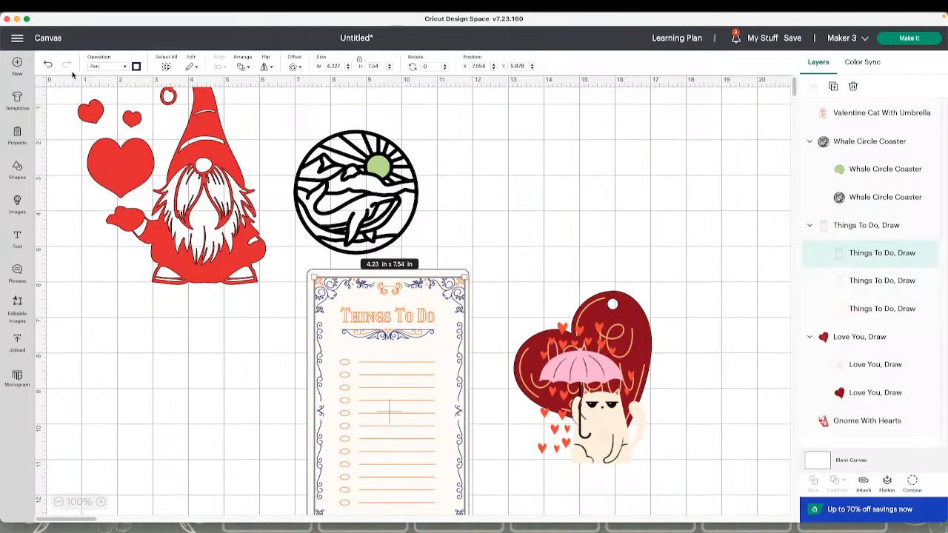
left_click(135, 67)
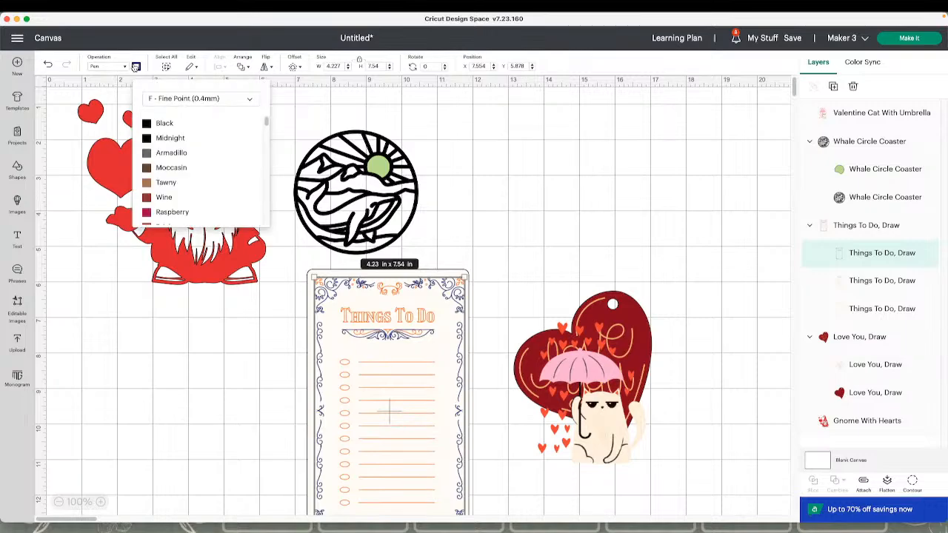
left_click(110, 67)
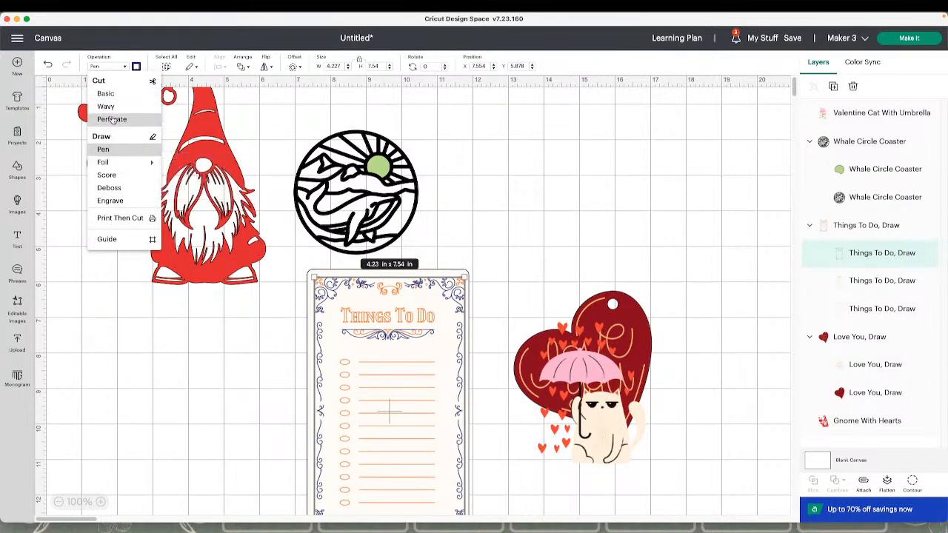
left_click(107, 176)
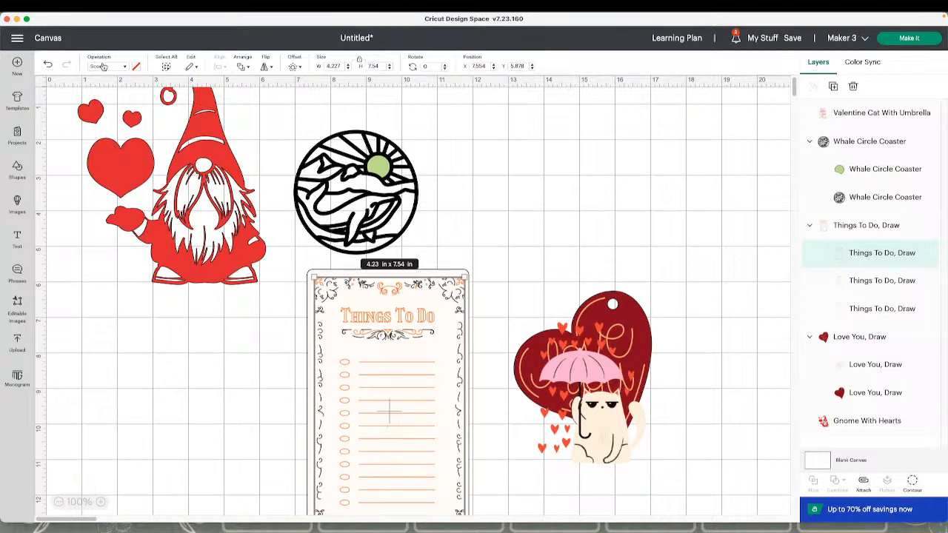
- Set the list's decorative border layer to Medium Foil in Purple, then select the whale coaster
left_click(104, 67)
mouse_move(120, 166)
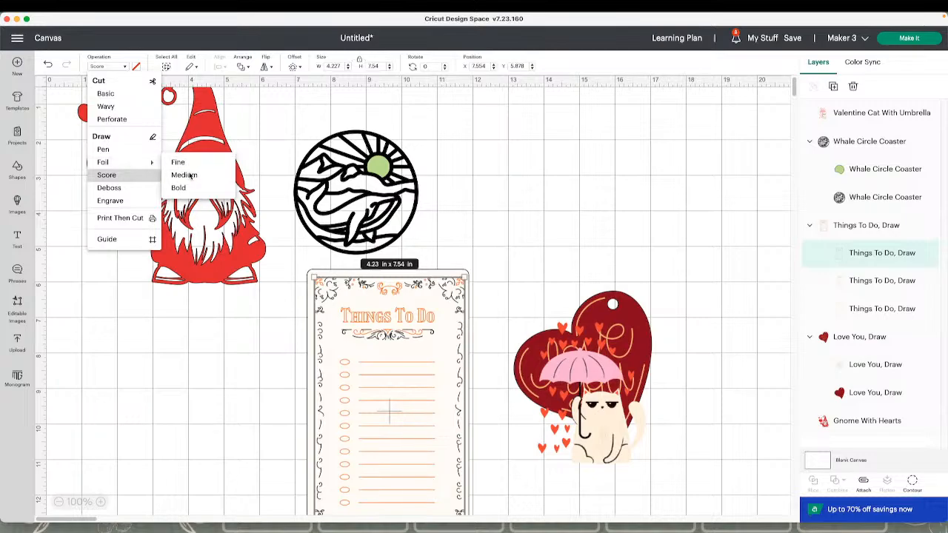
left_click(190, 175)
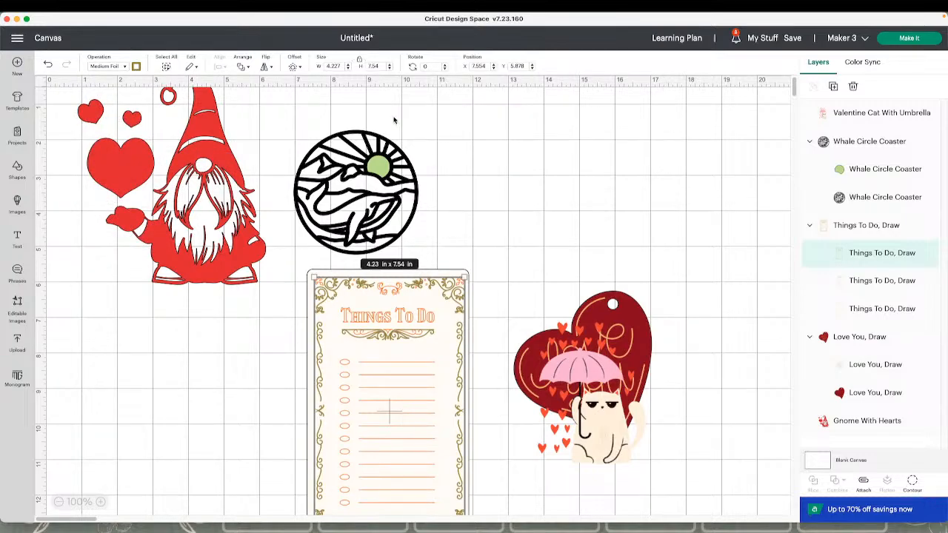
left_click(136, 67)
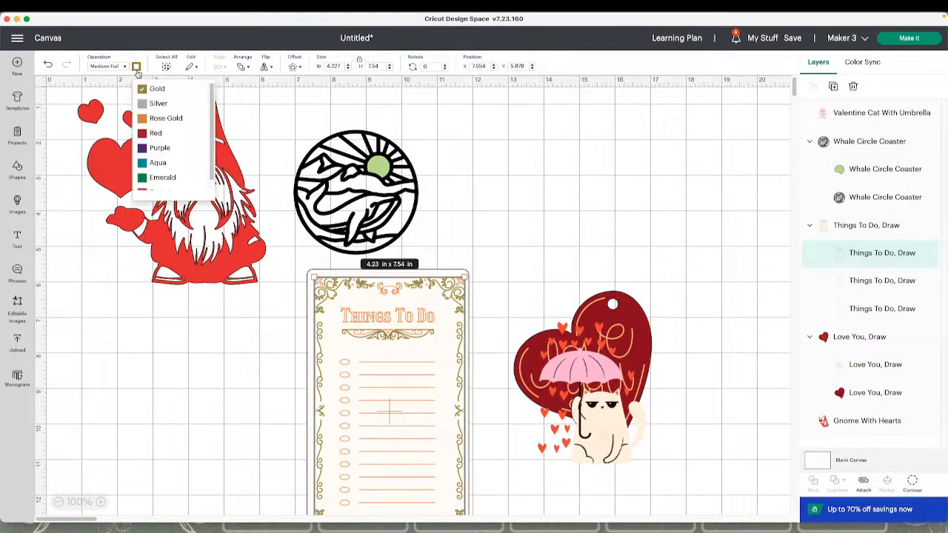
left_click(159, 147)
left_click(405, 190)
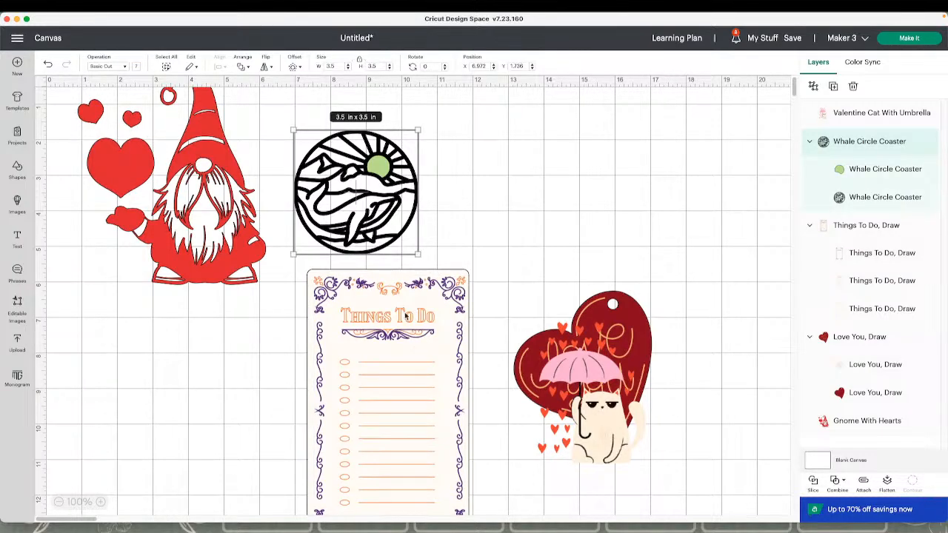
- Check the operation options of the list's title and lines layer, then set the decorative border layer back to Pen
left_click(893, 289)
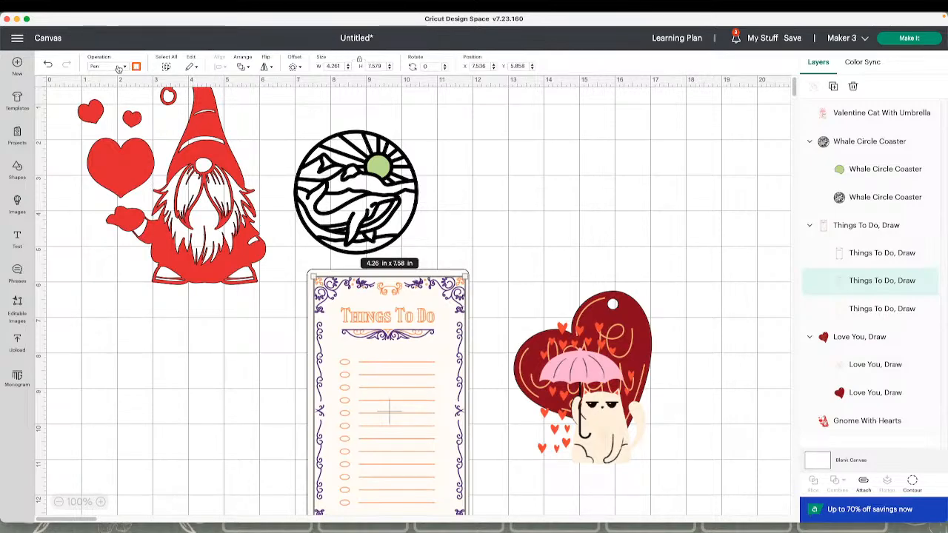
left_click(119, 68)
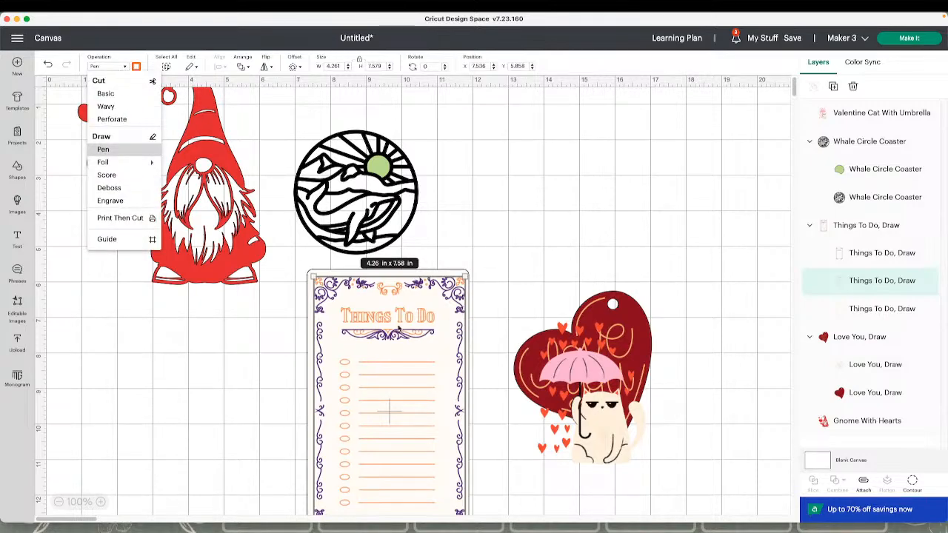
left_click(881, 253)
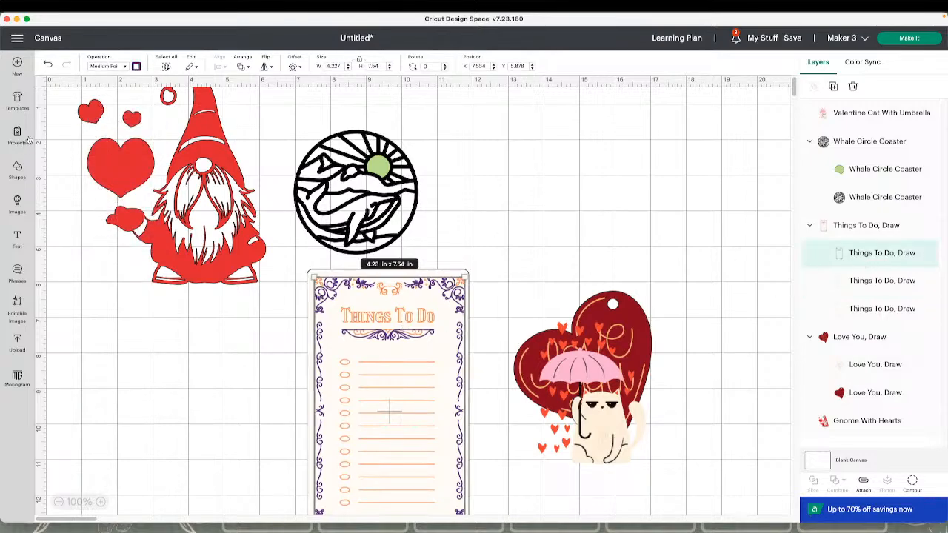
left_click(126, 66)
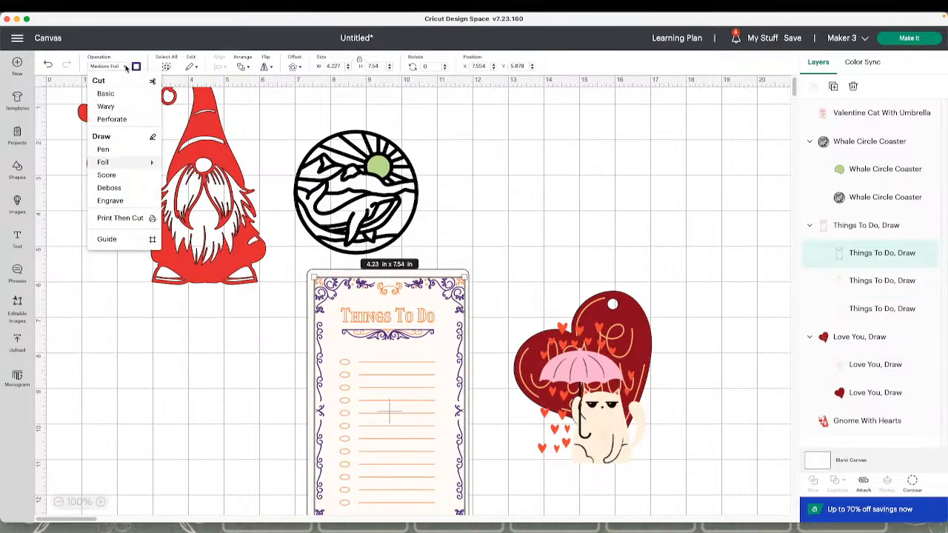
left_click(125, 152)
left_click(523, 198)
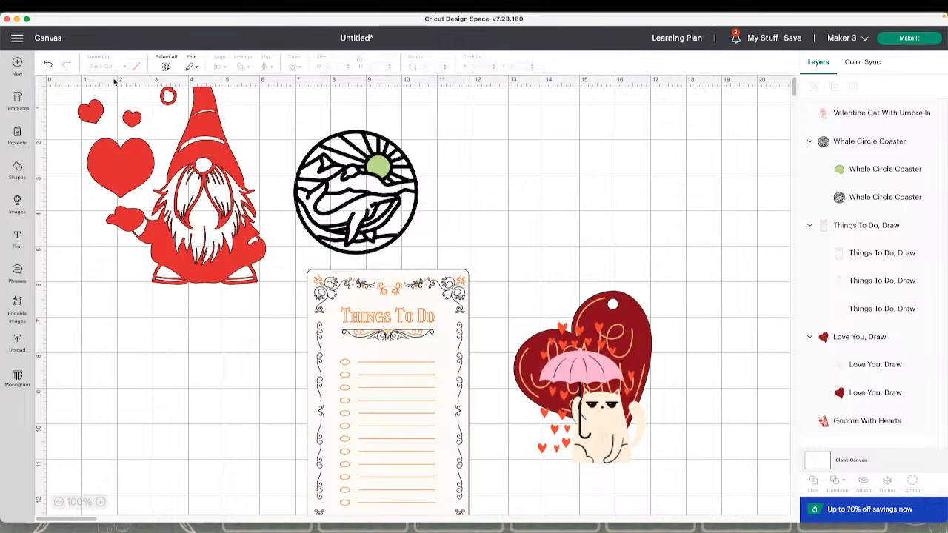
- Hide the whale coaster group and set the list's title and lines layer to Medium Foil
left_click(930, 142)
left_click(903, 280)
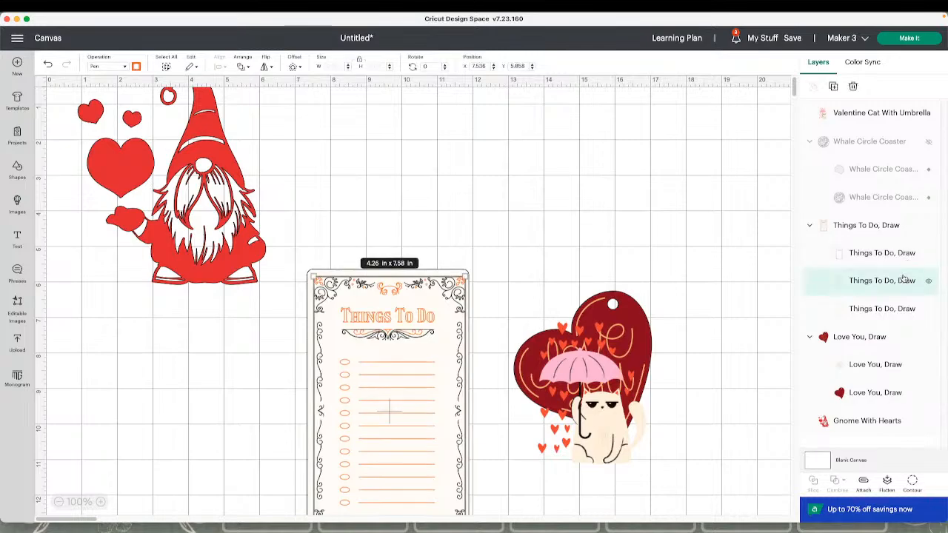
left_click(111, 68)
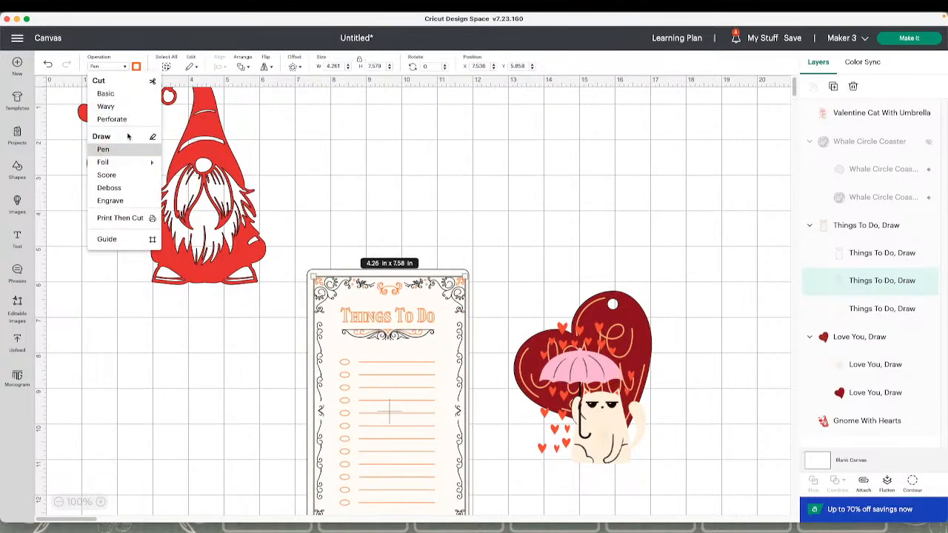
mouse_move(132, 165)
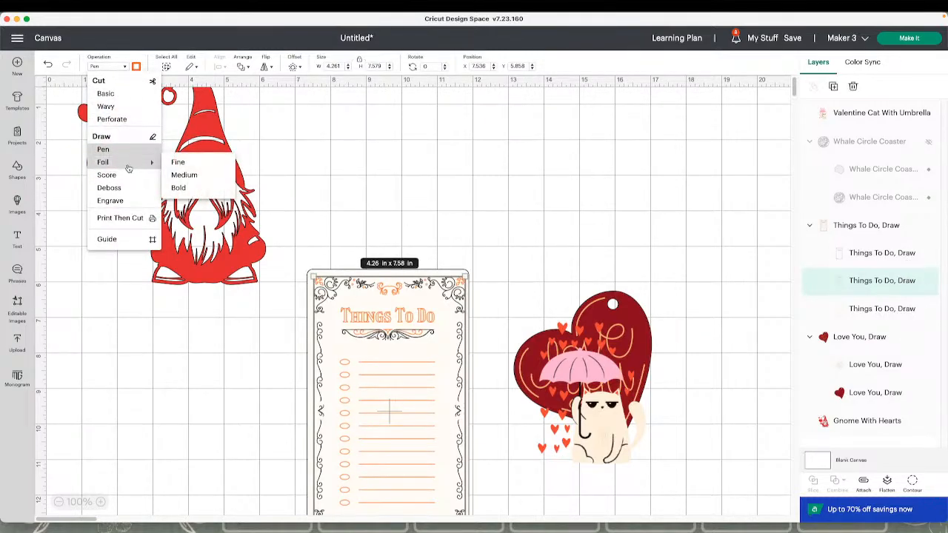
left_click(184, 175)
left_click(593, 178)
- Hide the Love You group, Gnome With Hearts and Valentine Cat With Umbrella, leaving only the Things To Do list visible
left_click(623, 355)
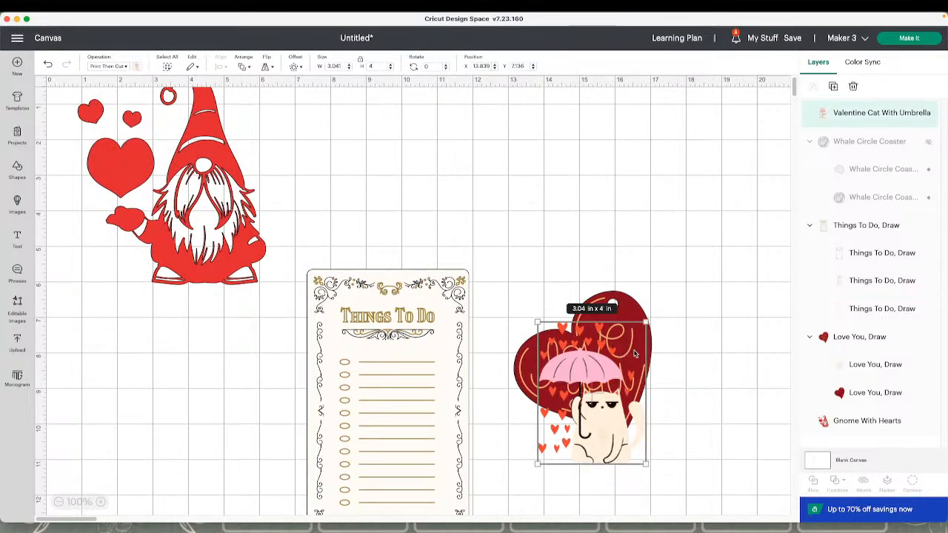
left_click(928, 337)
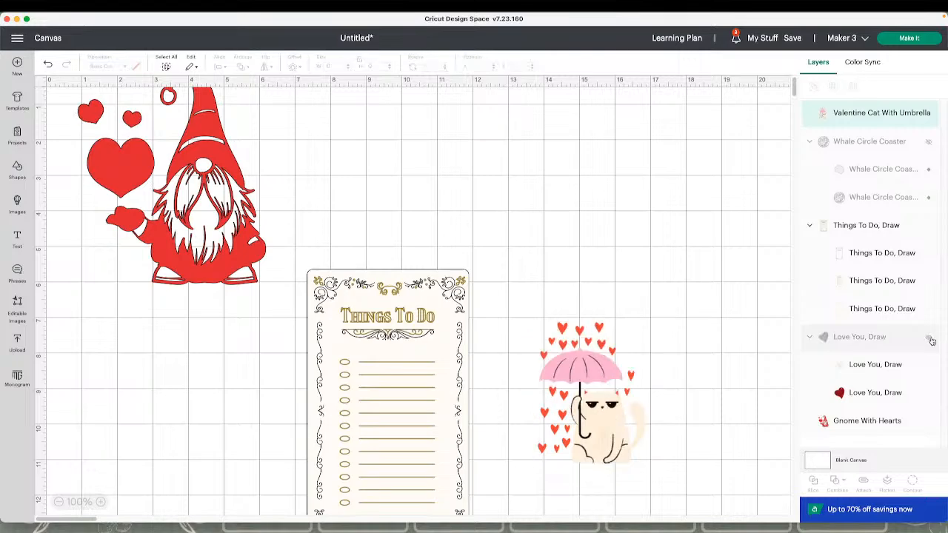
left_click(930, 421)
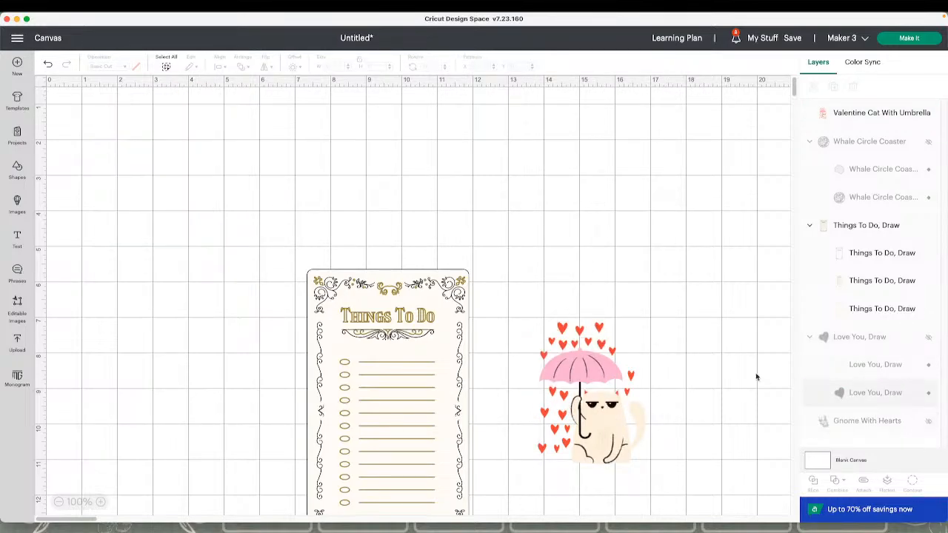
left_click(568, 425)
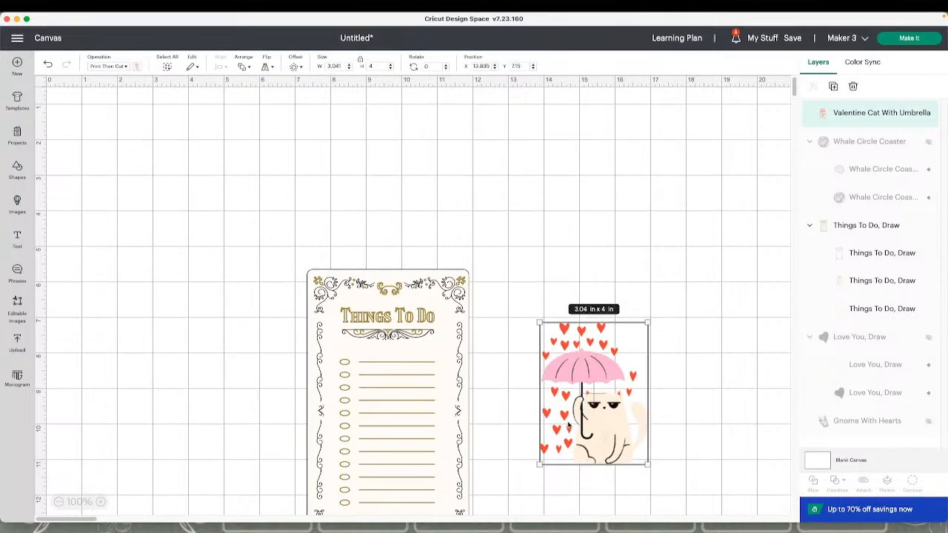
left_click(930, 113)
- Preview the list's mats, examine the Pen and Medium Foil mat, continue to the Make page, then cancel back to the canvas
left_click(909, 42)
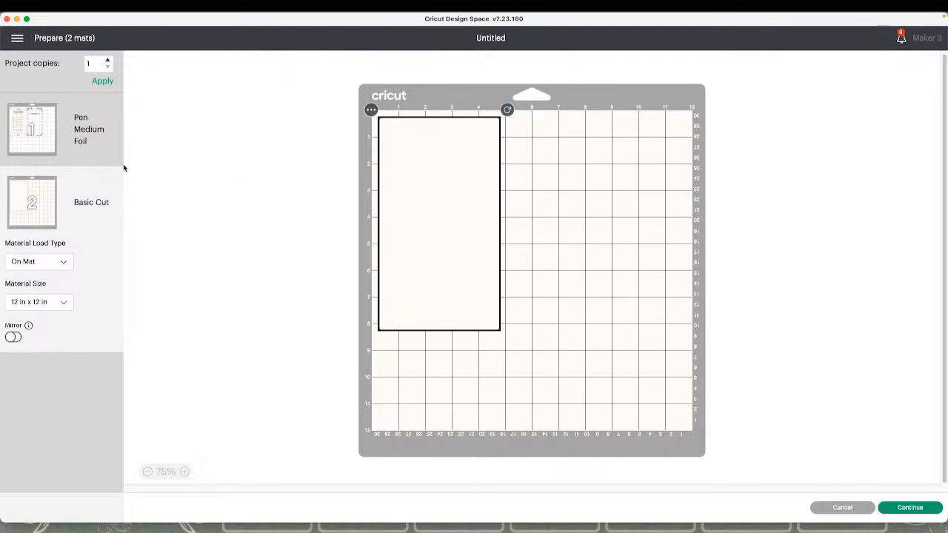
left_click(38, 137)
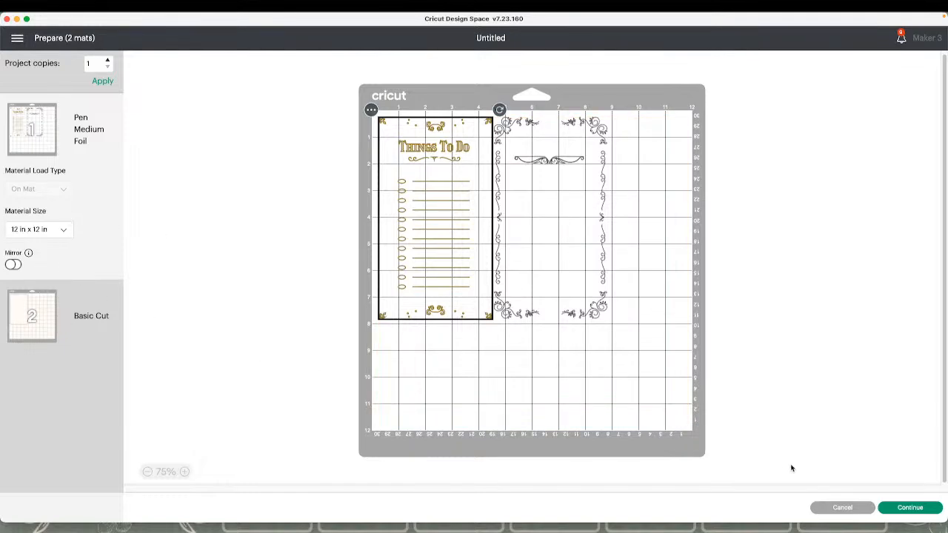
left_click(920, 512)
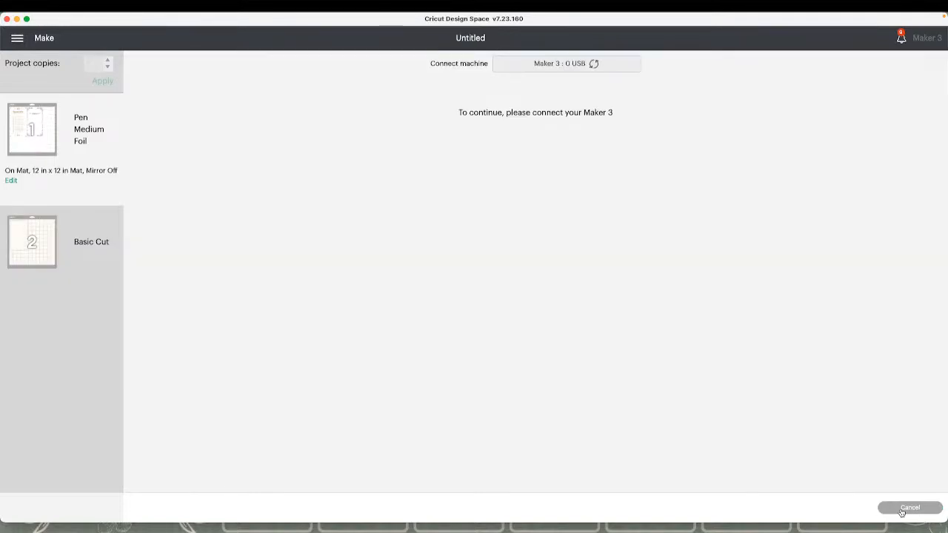
left_click(913, 511)
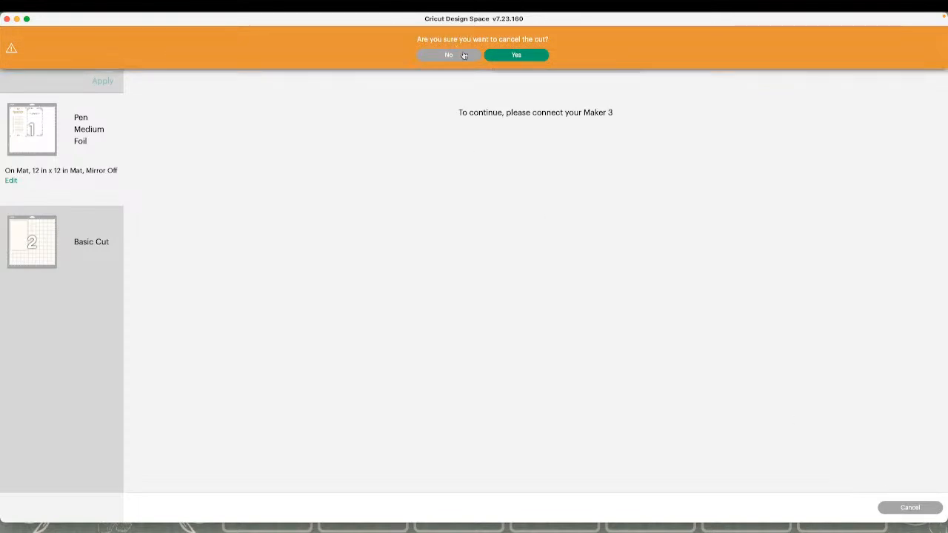
left_click(503, 56)
left_click(843, 508)
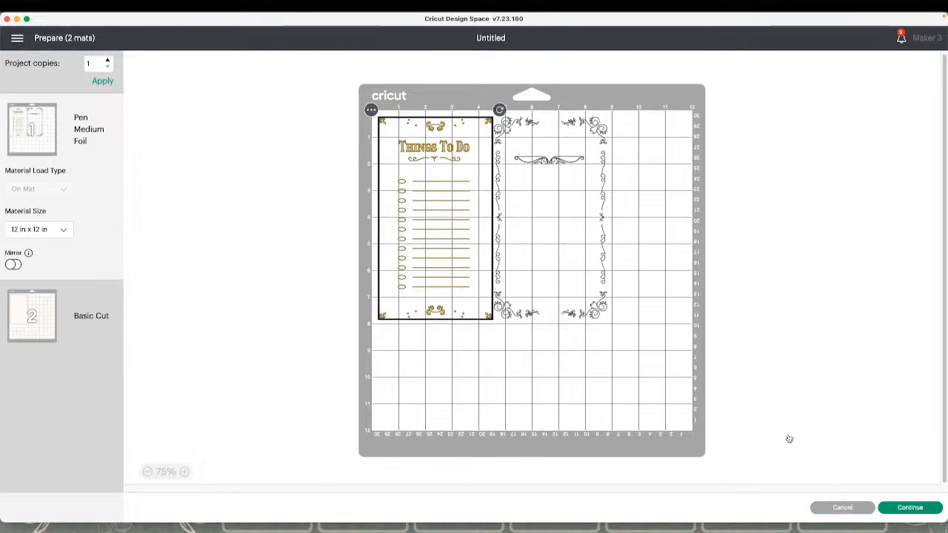
- Move the Things To Do list to about X 2.94, Y 1.5 and resize it to about 4.08 × 7.17 in
left_click_drag(519, 319, 303, 185)
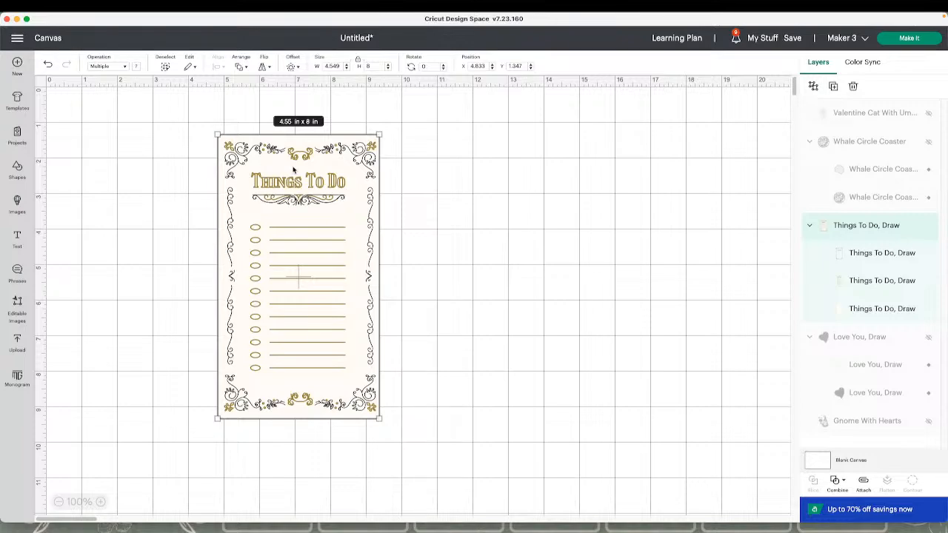
left_click_drag(341, 171, 274, 176)
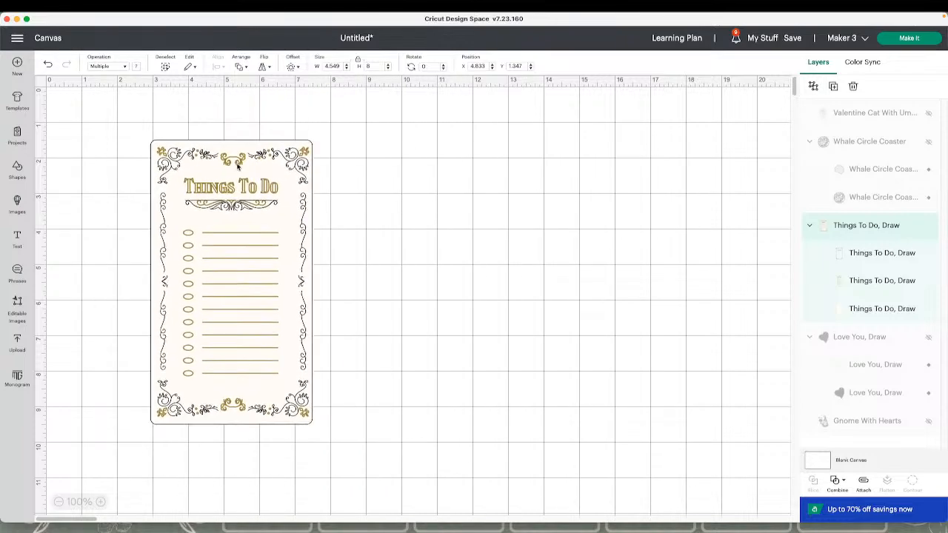
left_click_drag(313, 423, 234, 286)
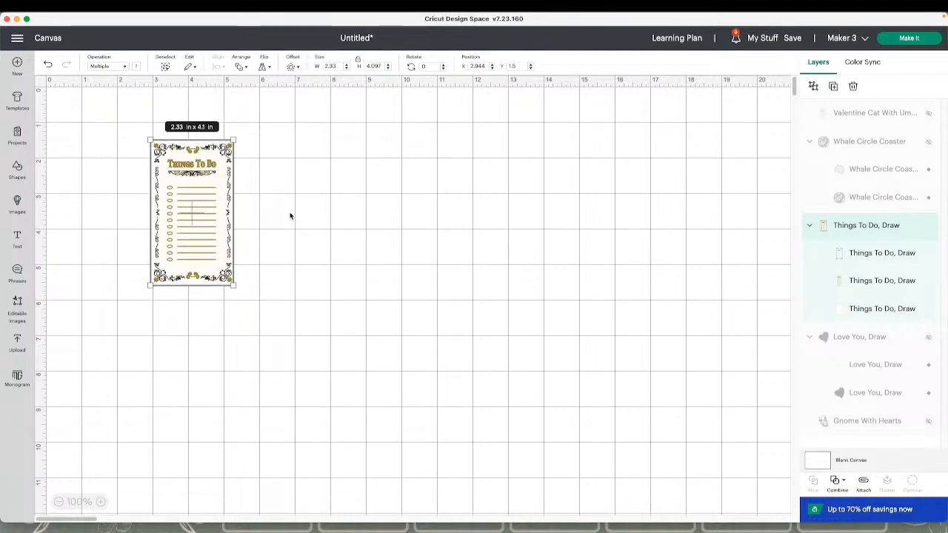
left_click_drag(234, 285, 296, 394)
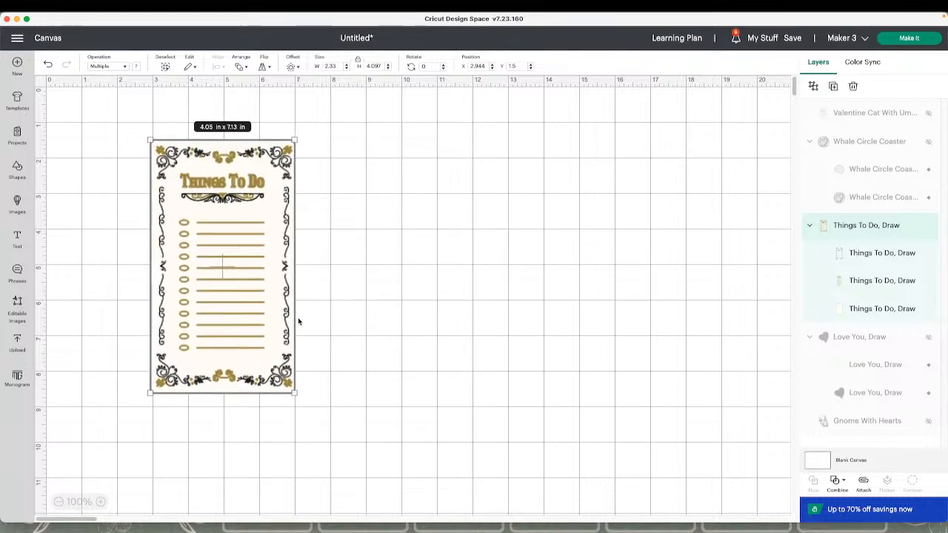
- Preview how the resized list's layers are split across the Pen/Medium Foil and Basic Cut mats, then return to the canvas
left_click(923, 42)
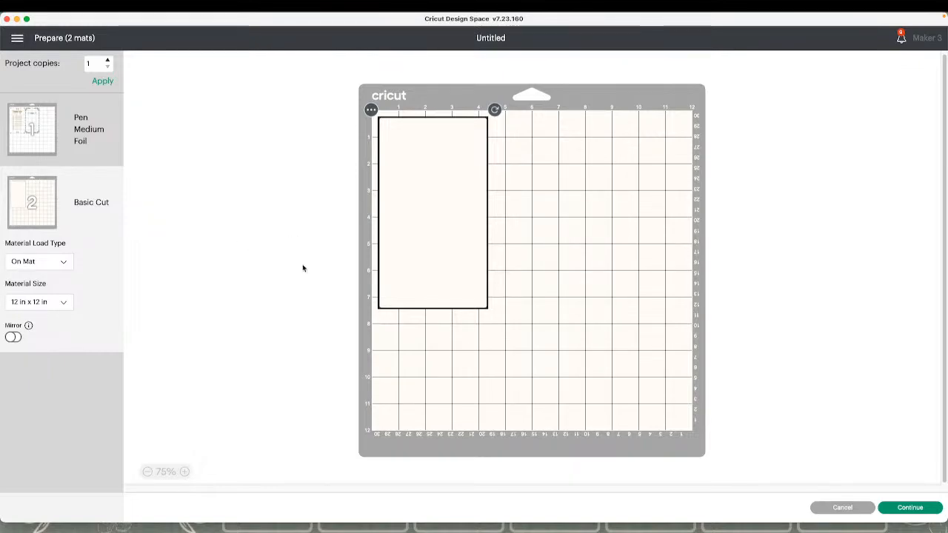
left_click(849, 509)
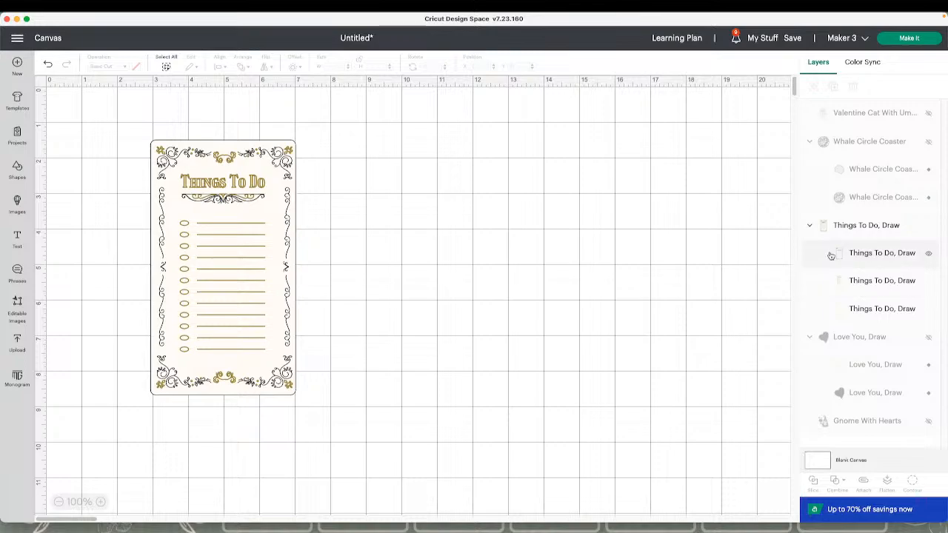
left_click(903, 40)
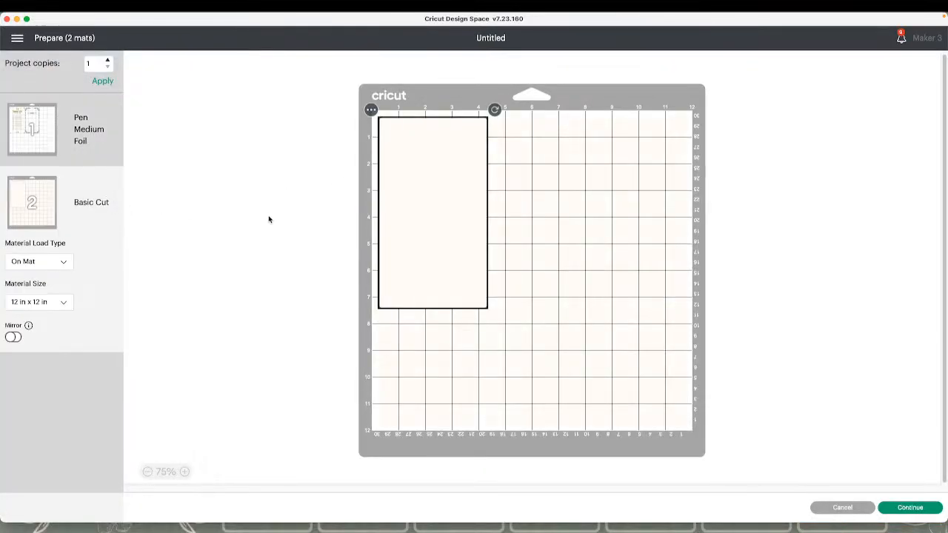
left_click(92, 128)
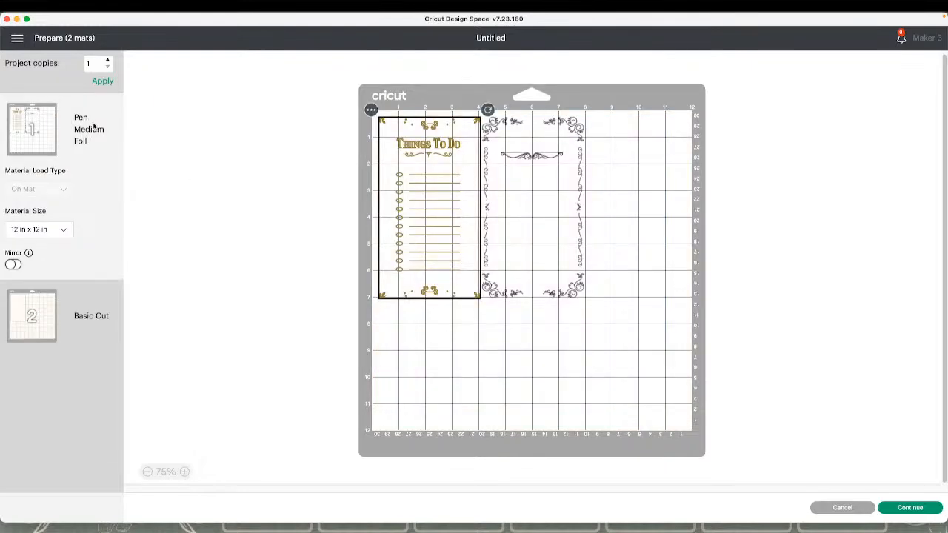
left_click(858, 510)
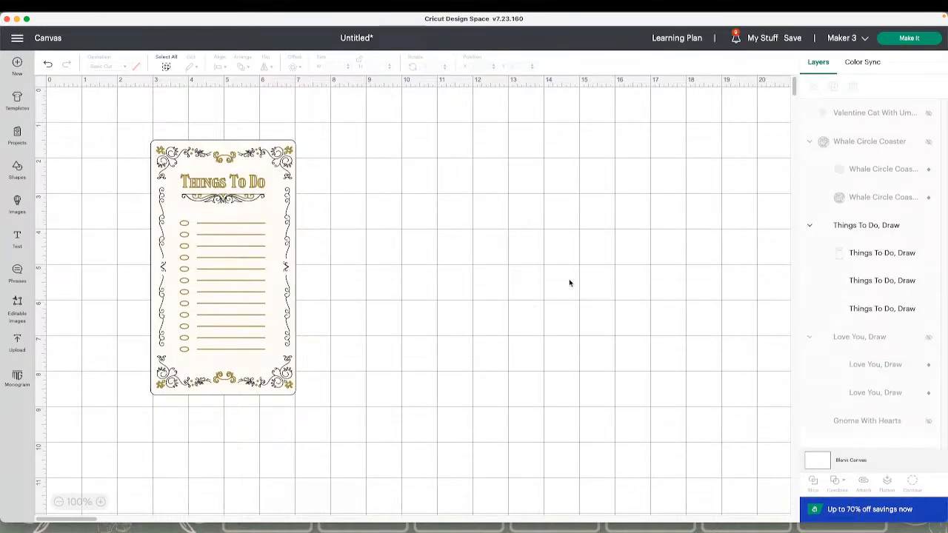
- Change the list's title and lines layer to the Print Then Cut operation
left_click(254, 215)
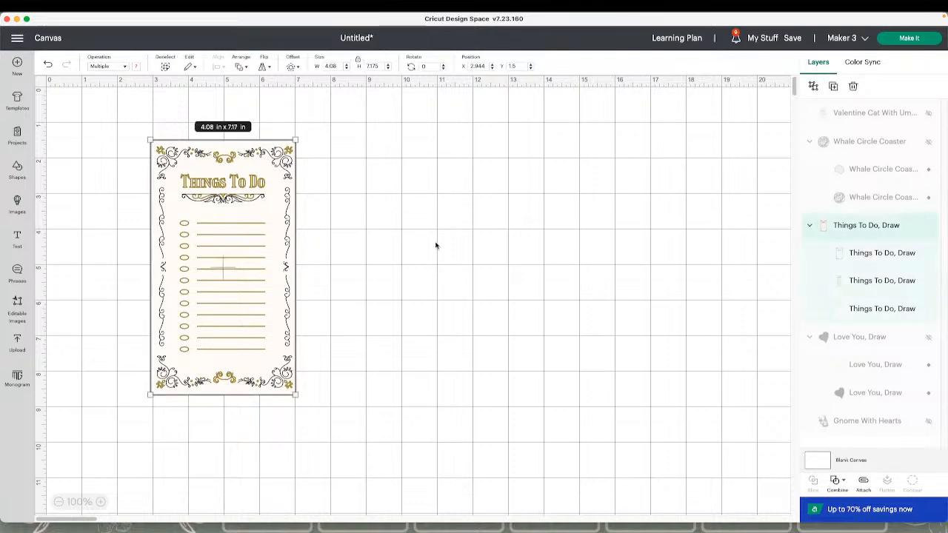
left_click(885, 254)
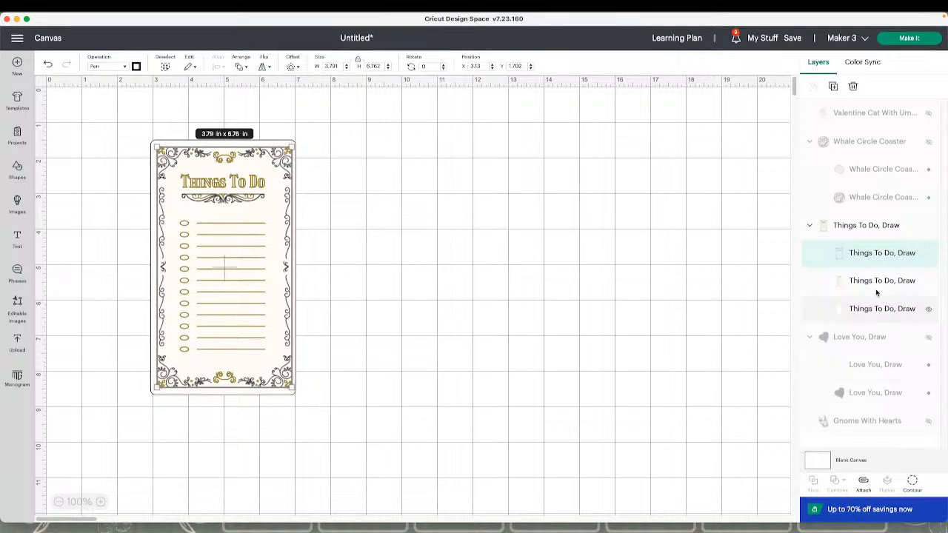
left_click(876, 288)
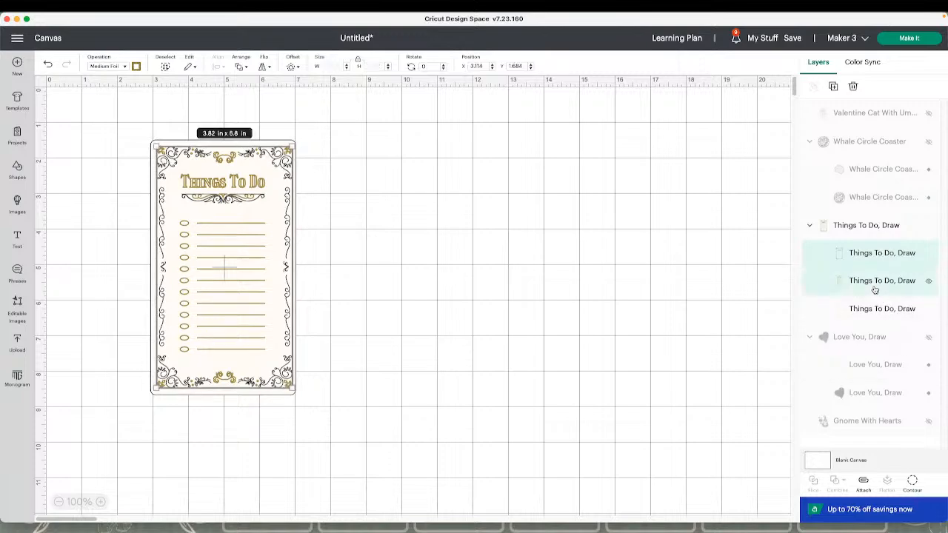
left_click(124, 66)
left_click(120, 218)
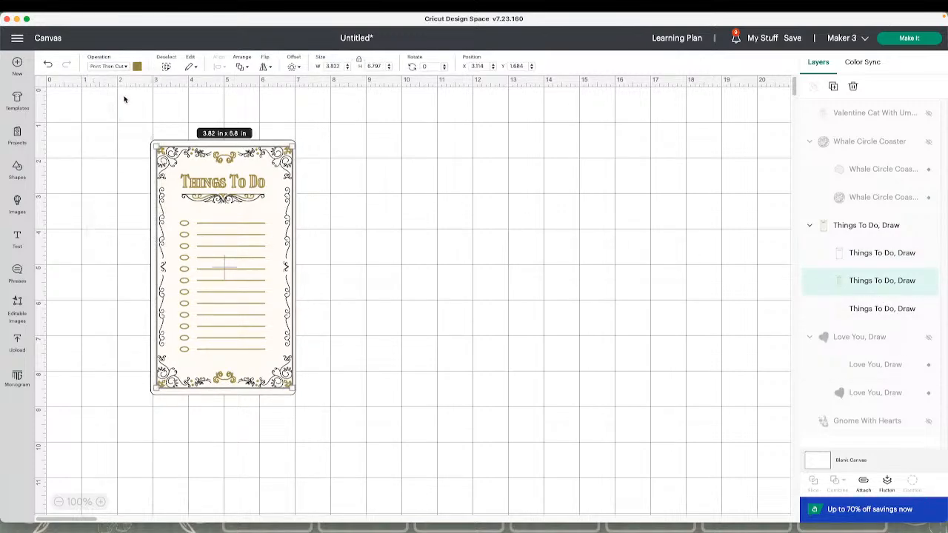
left_click(136, 66)
- Set the list's title and lines layer to Pen in Raspberry, then select the list's background layer
left_click(115, 67)
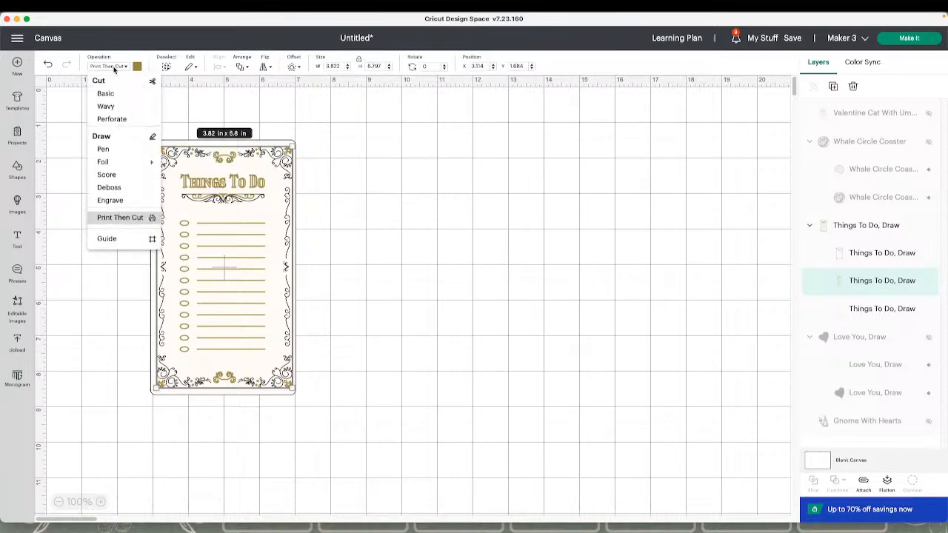
left_click(124, 152)
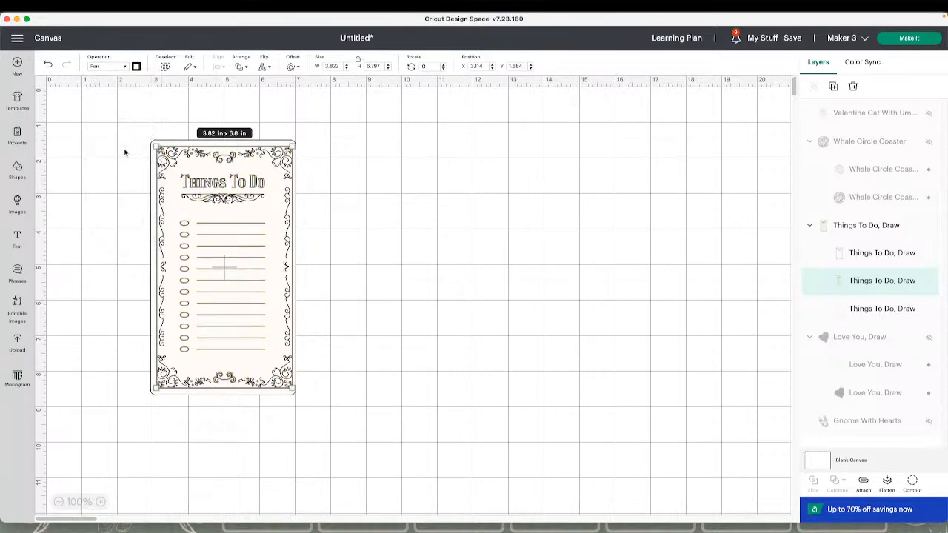
left_click(137, 67)
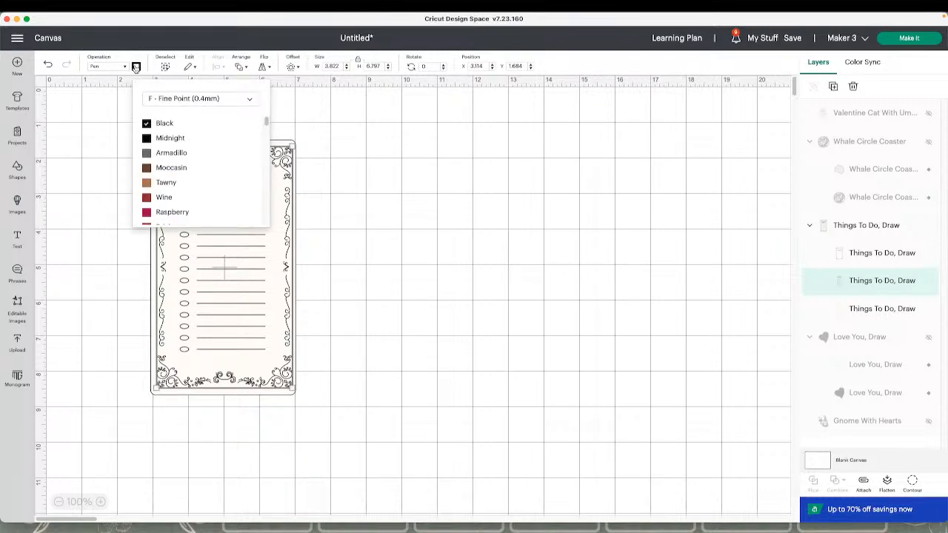
left_click(173, 212)
left_click(386, 226)
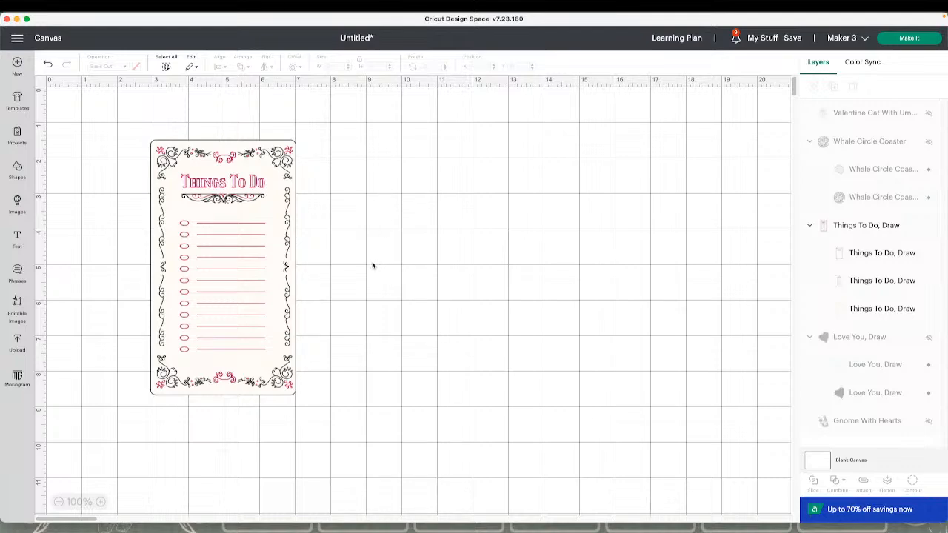
left_click(874, 309)
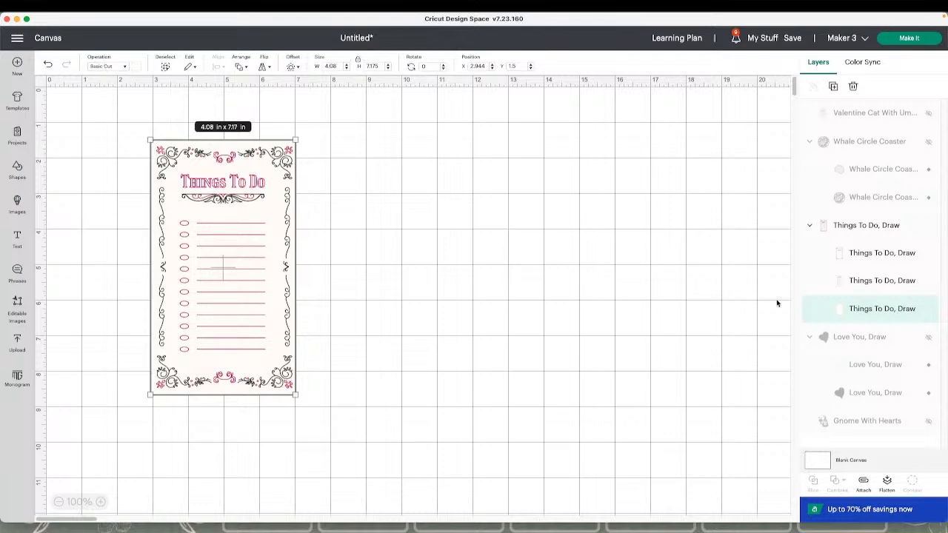
- Attach all layers of the Things To Do list into one unit
left_click(478, 316)
left_click(216, 267)
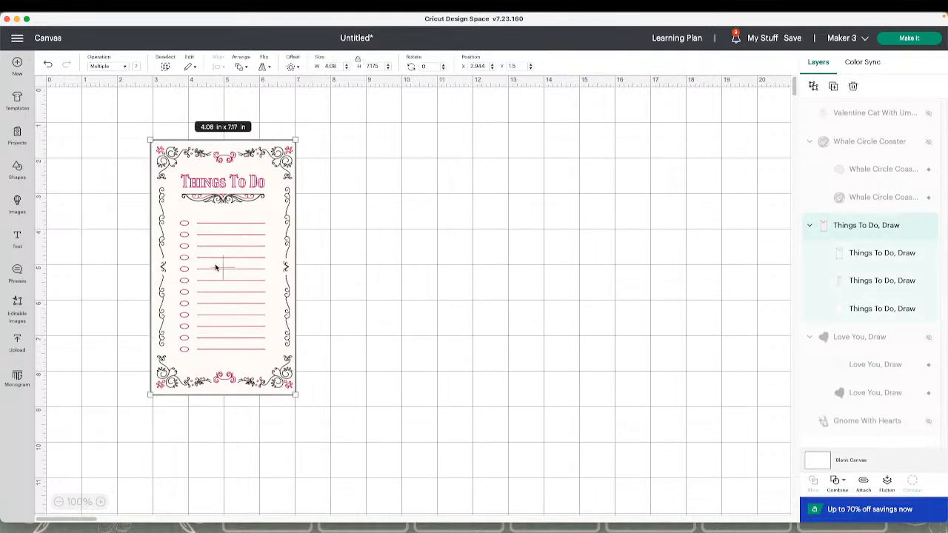
left_click(863, 483)
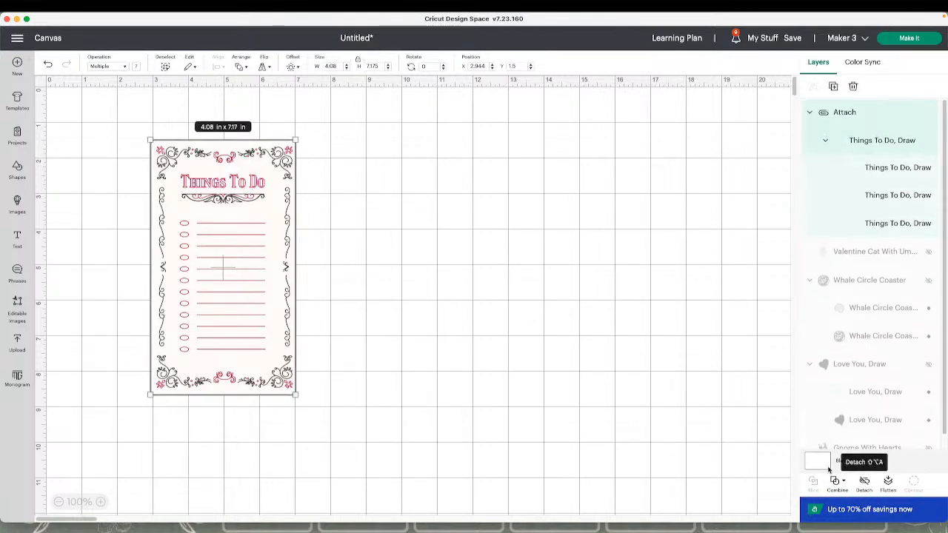
- Enlarge the attached list to about 7.89 × 13.87 in and move it to about X 2.14, Y 0.33
left_click_drag(294, 241, 314, 229)
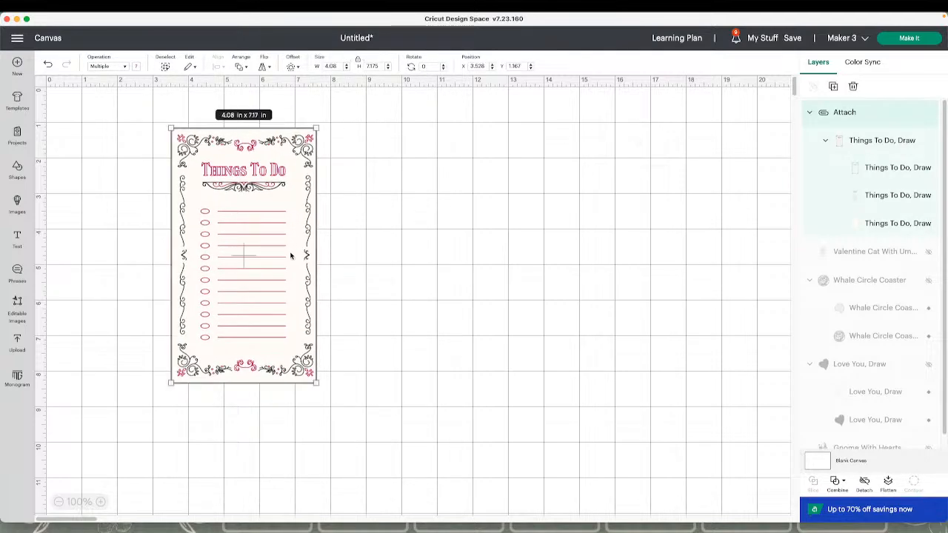
left_click_drag(316, 382, 738, 402)
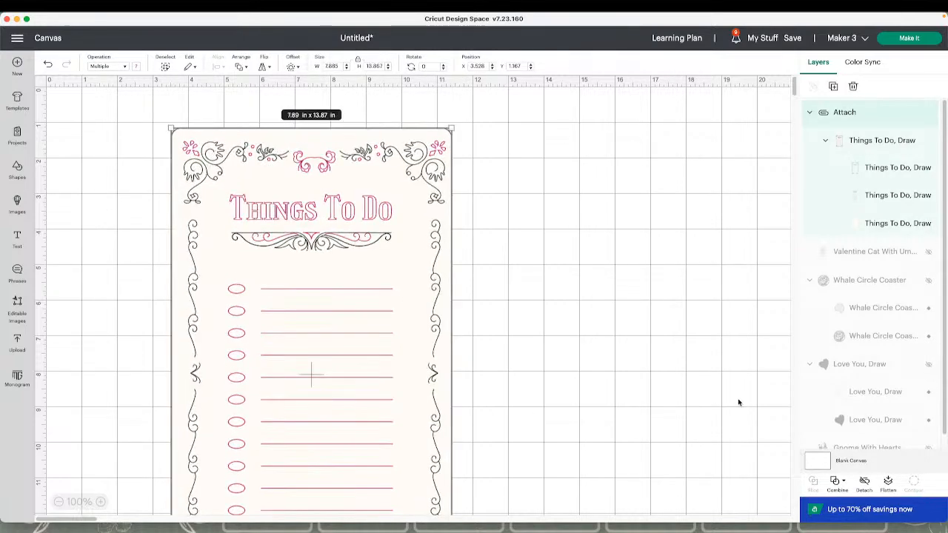
left_click_drag(372, 324, 324, 294)
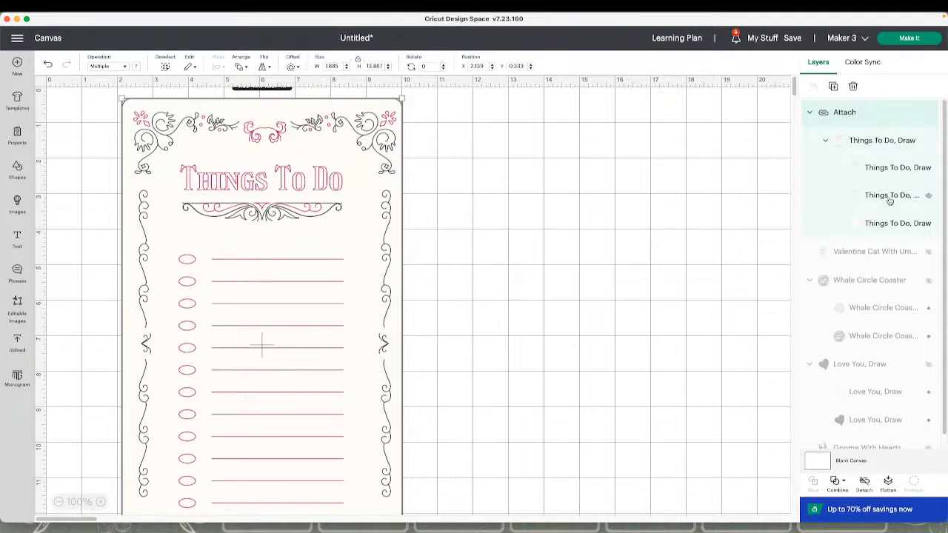
left_click(825, 141)
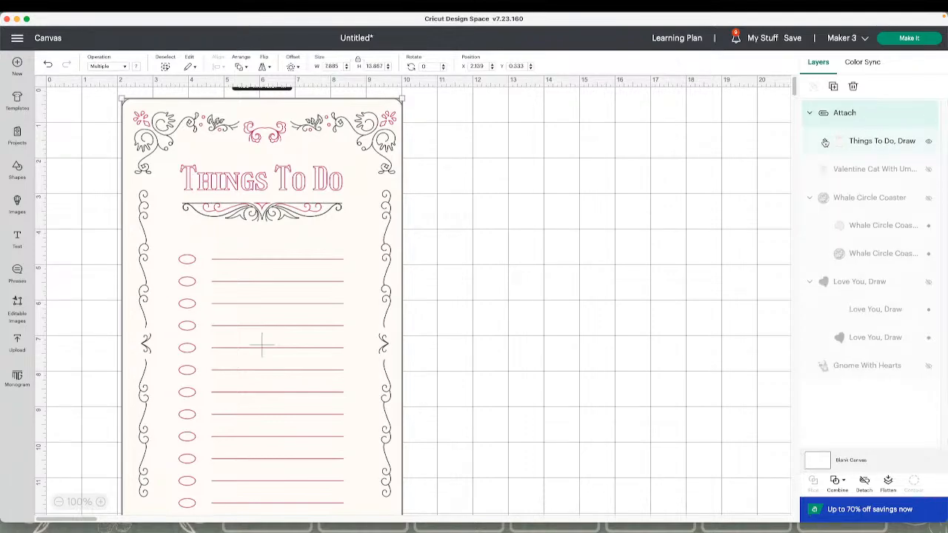
left_click(826, 141)
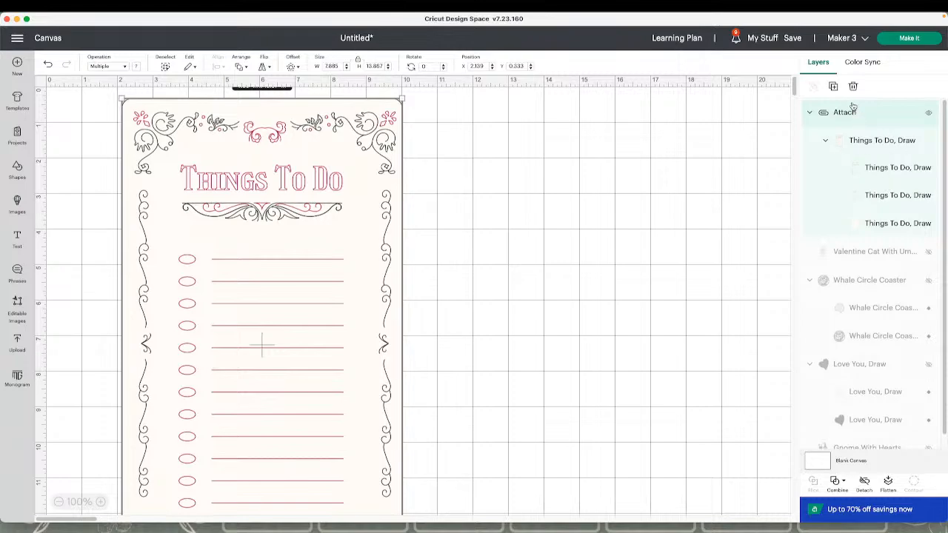
- Preview the enlarged attached list with On Mat loading and the 12 in x 24 in mat, then return to the canvas
left_click(909, 38)
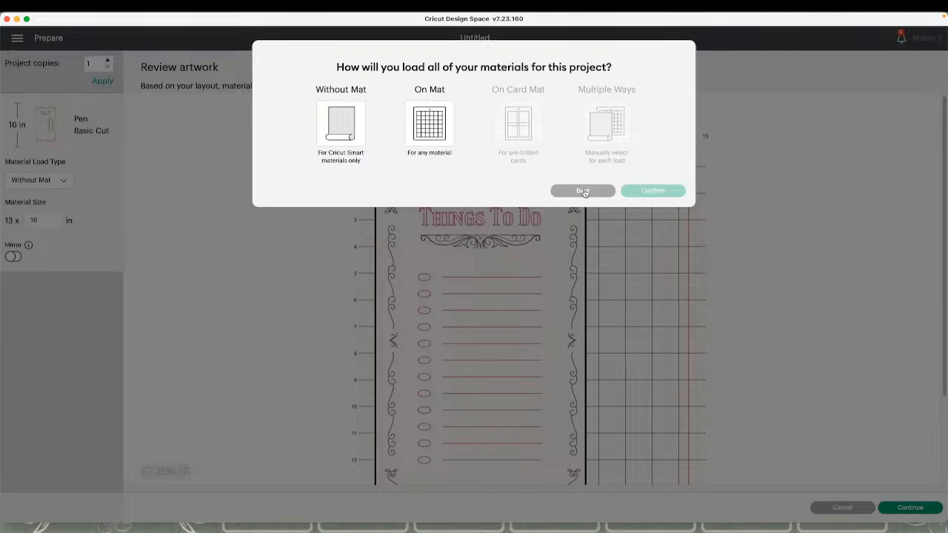
left_click(443, 134)
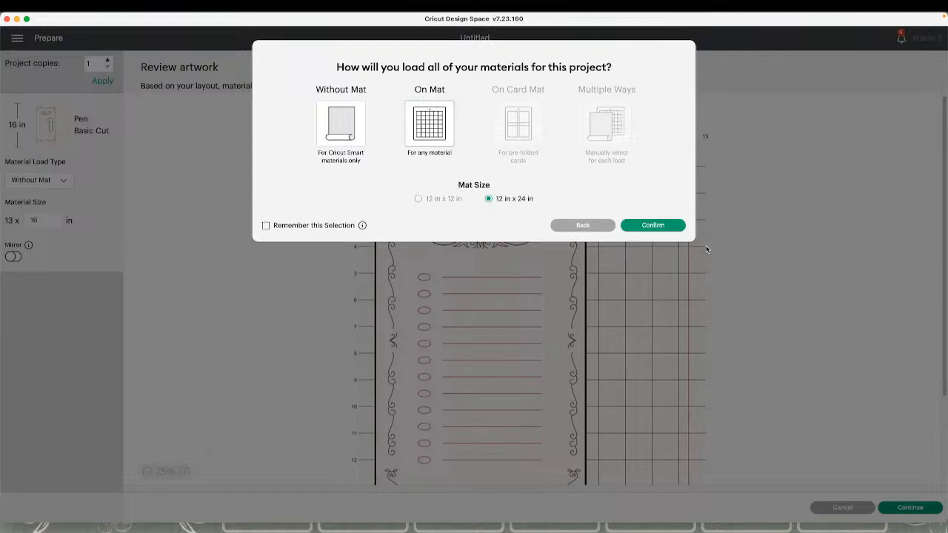
left_click(671, 226)
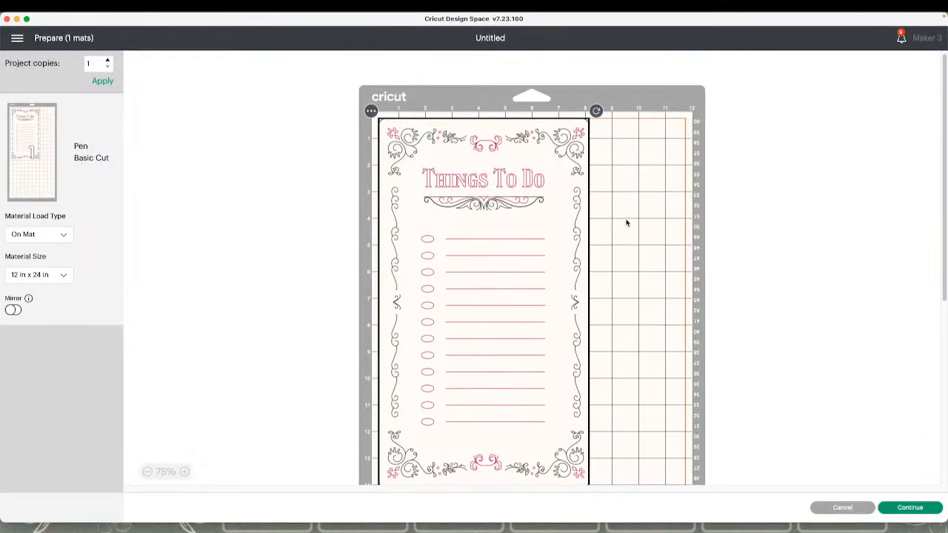
scroll(626, 222, "down", 2)
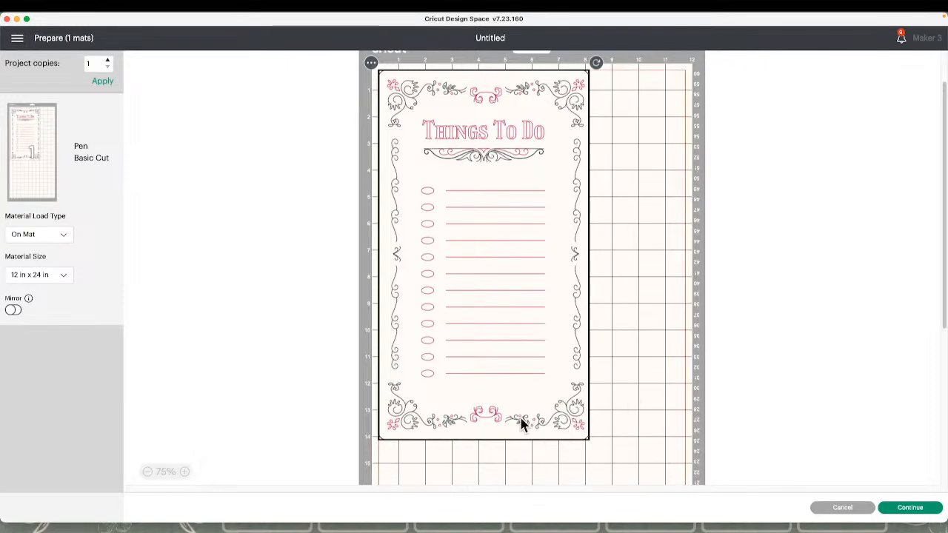
left_click(852, 510)
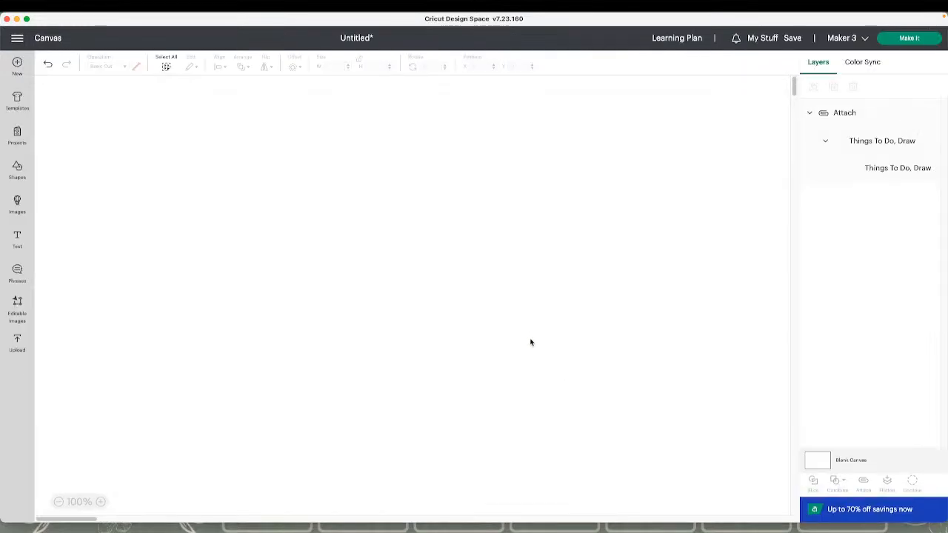
- Shrink the attached list to about 4.17 × 7.33 in and move it to about X 3.98, Y 1.93
left_click(389, 385)
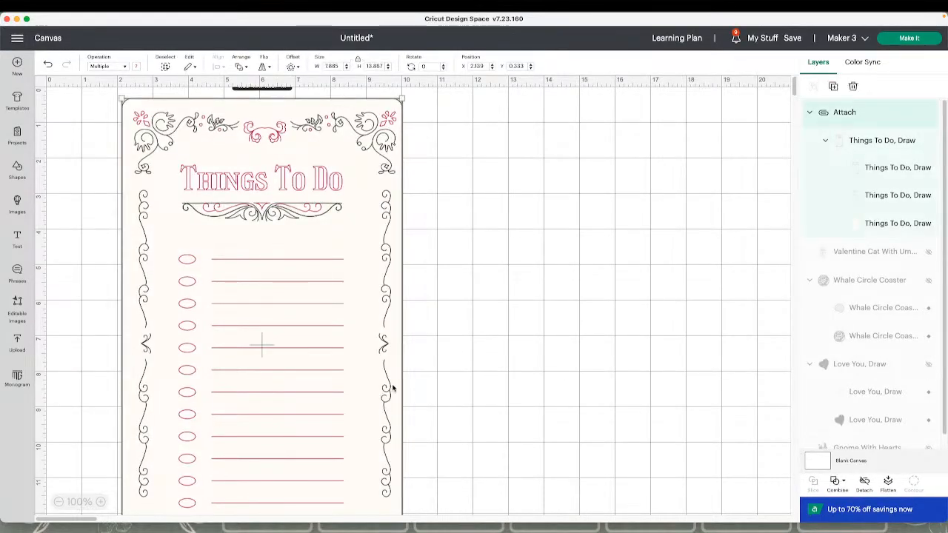
left_click_drag(124, 97, 314, 263)
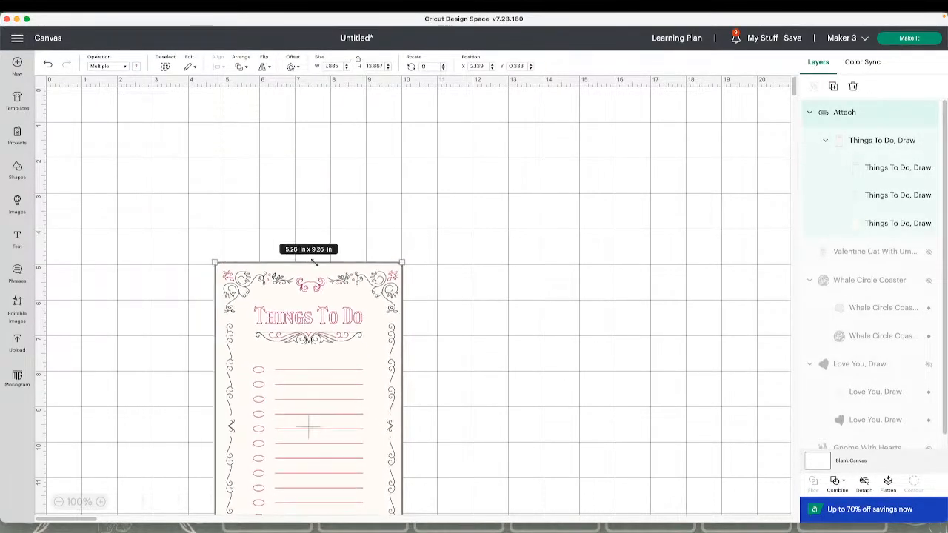
left_click_drag(357, 321, 327, 211)
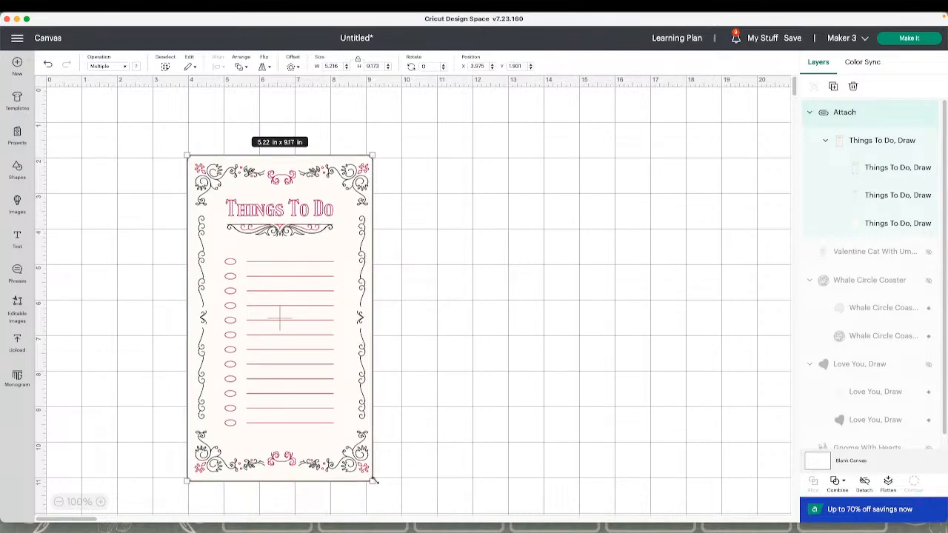
left_click_drag(374, 481, 336, 416)
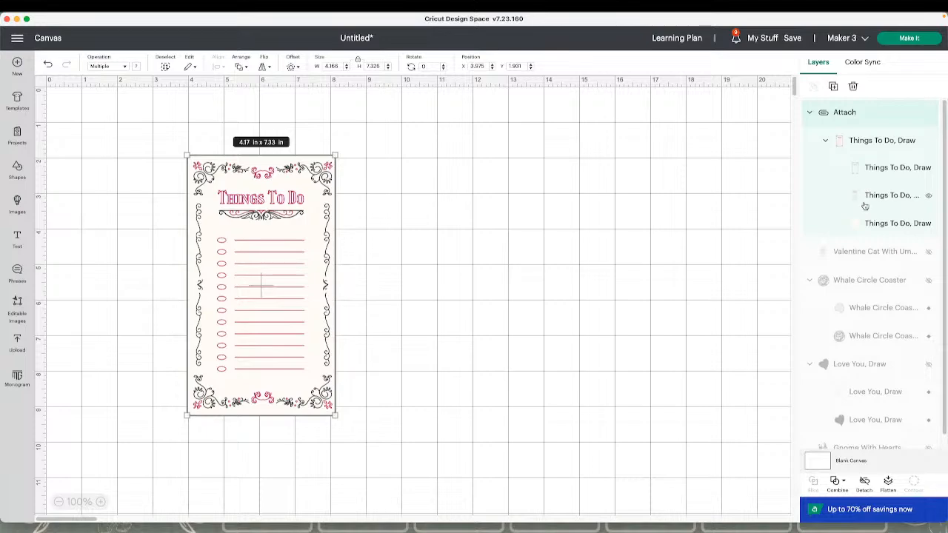
- Preview how the reduced attached list is laid out on the 12 in x 12 in mat, then return to the canvas
left_click(917, 39)
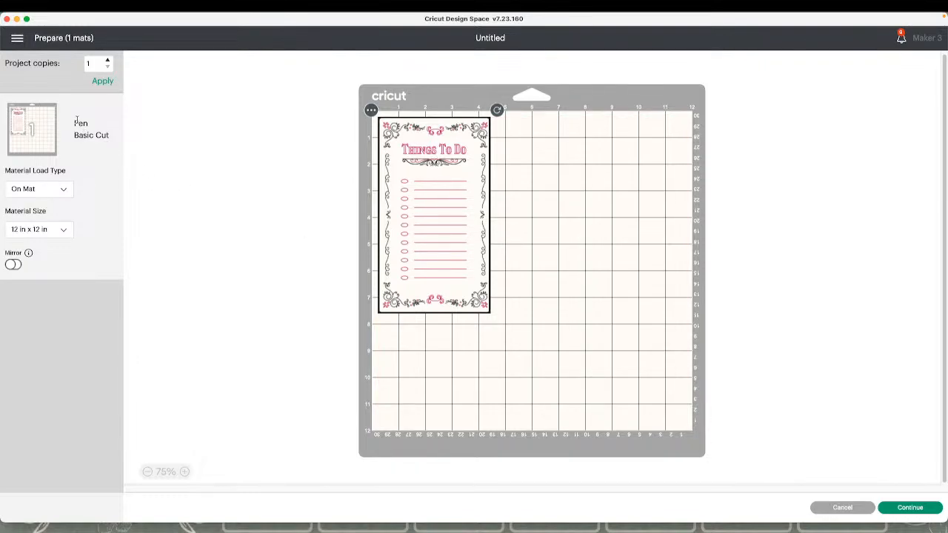
left_click(840, 508)
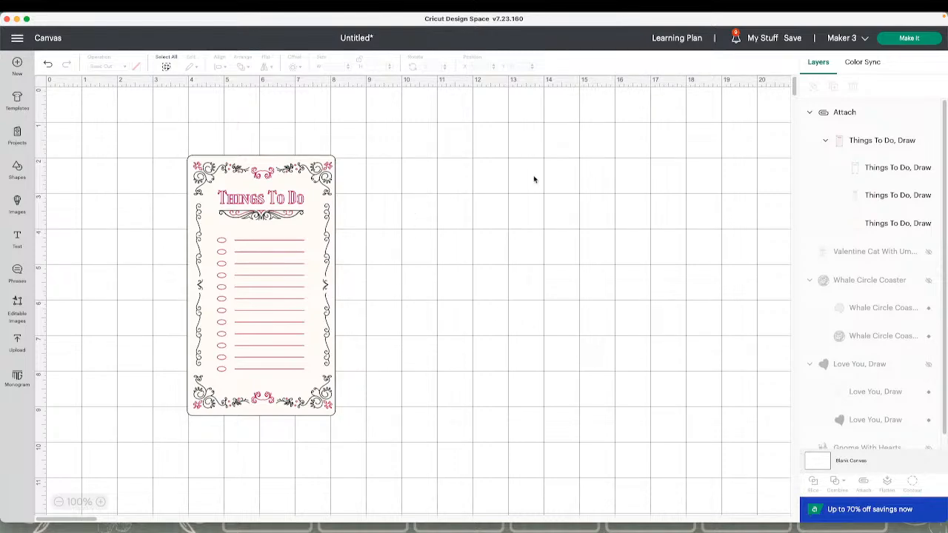
left_click(309, 255)
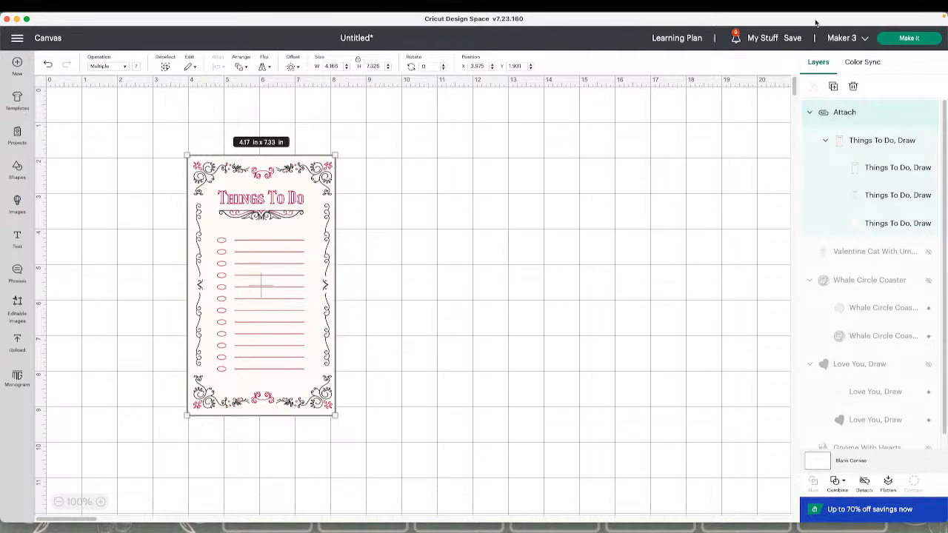
- Unhide the Valentine Cat With Umbrella, Whale Circle Coaster, Love You and Gnome With Hearts images
left_click(928, 252)
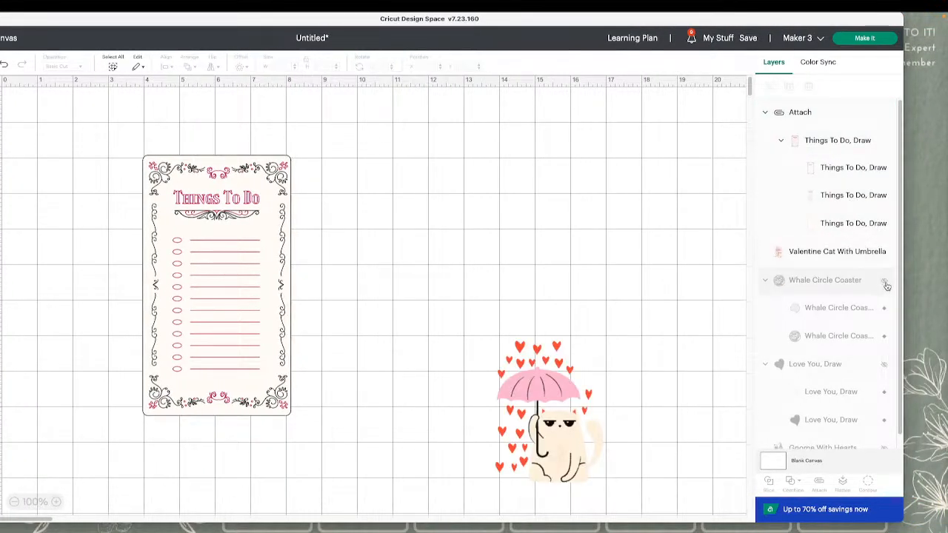
left_click(883, 280)
left_click(884, 308)
left_click(884, 308)
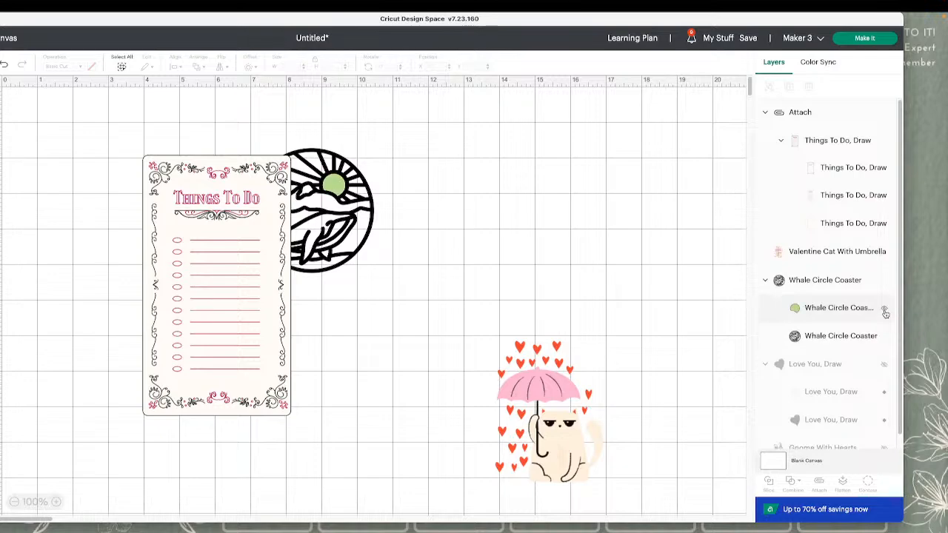
left_click(884, 364)
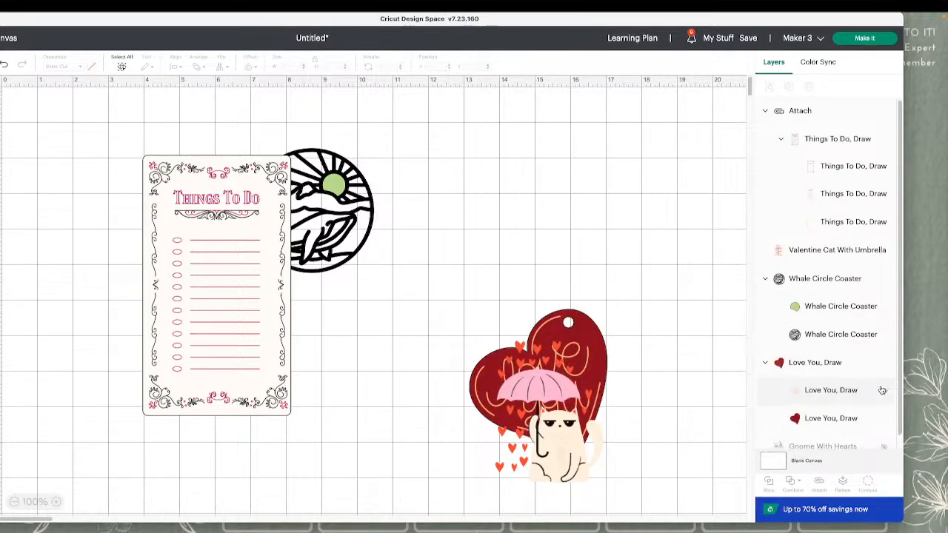
scroll(884, 392, "down", 1)
left_click(883, 437)
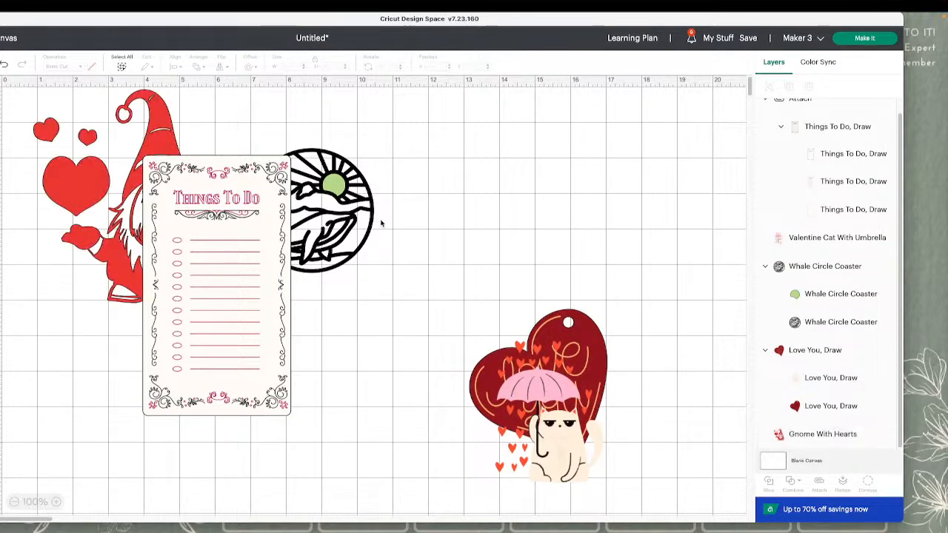
- Move the umbrella cat beneath the whale coaster and delete the attached Things To Do list
left_click_drag(239, 254, 549, 196)
left_click_drag(551, 398, 356, 399)
left_click_drag(511, 242, 462, 248)
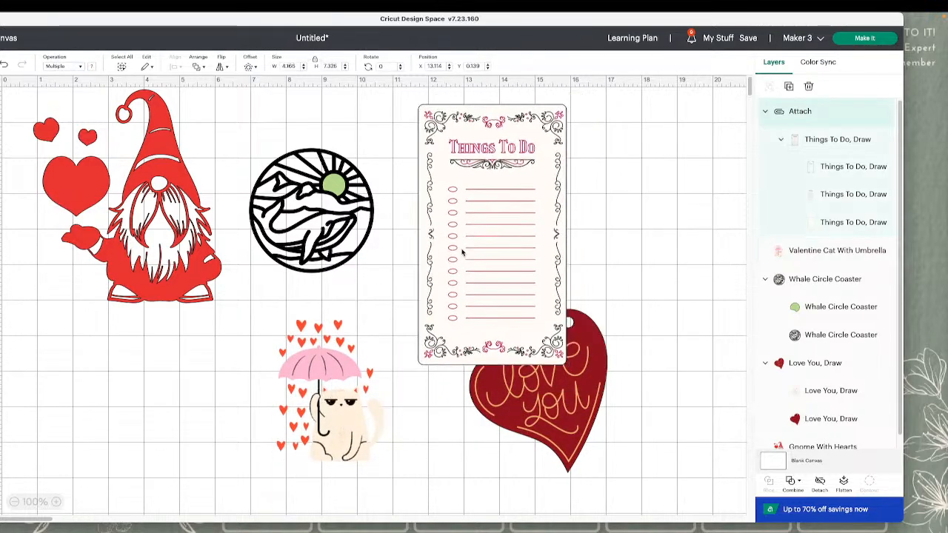
key("Delete")
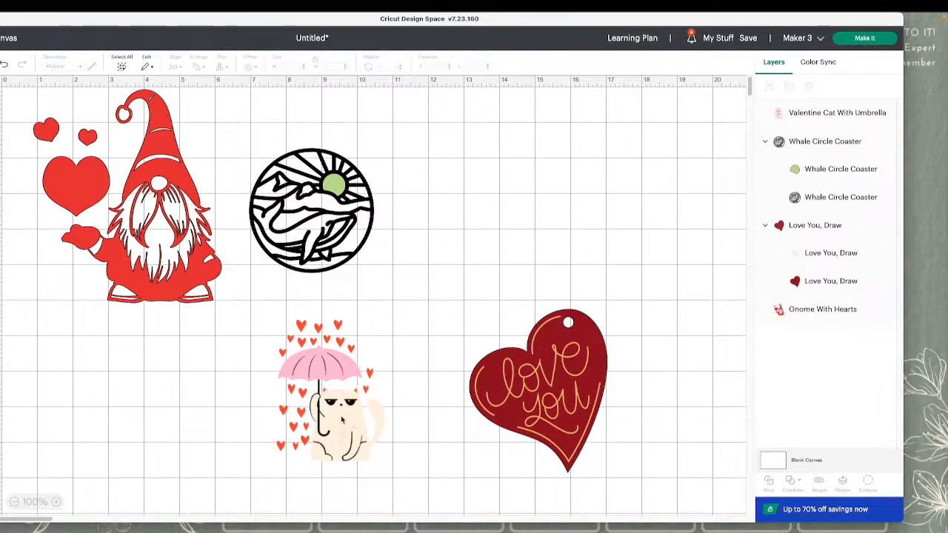
- Set the umbrella cat apart and group the gnome, the whale coaster and the Love You heart placed below the gnome
left_click_drag(342, 420, 551, 230)
left_click_drag(540, 385, 215, 352)
left_click_drag(378, 369, 171, 234)
left_click(768, 86)
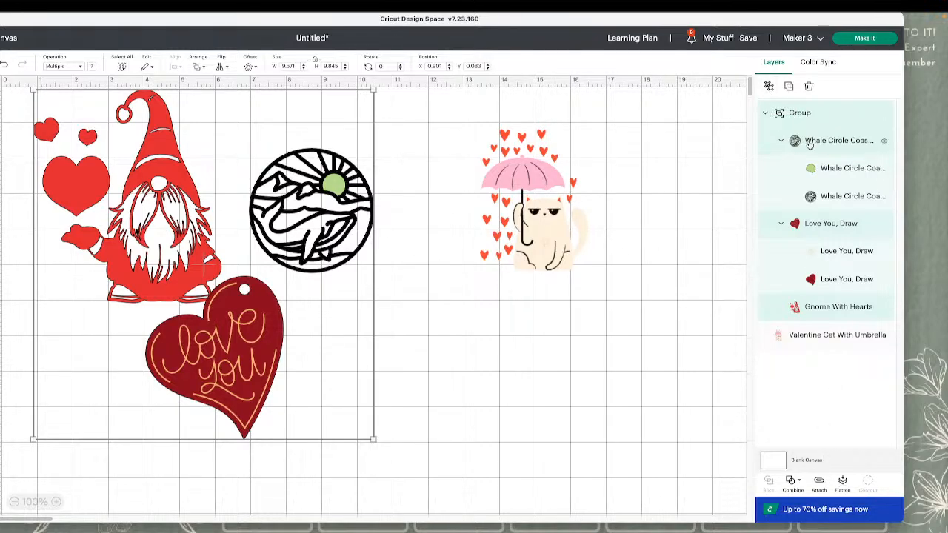
- Take the whale coaster out of the group through the layer order, then try moving it separately and undo that move
left_click_drag(810, 141, 800, 316)
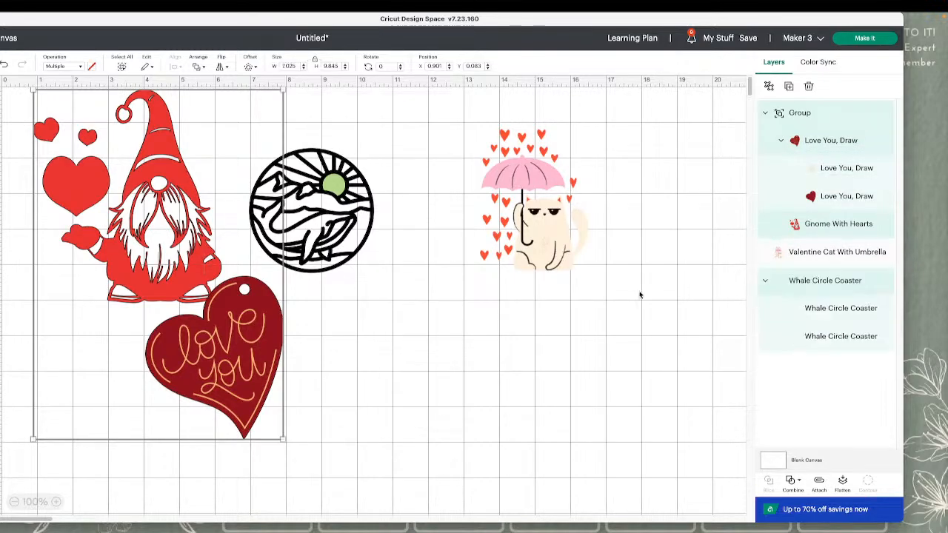
left_click_drag(292, 238, 400, 275)
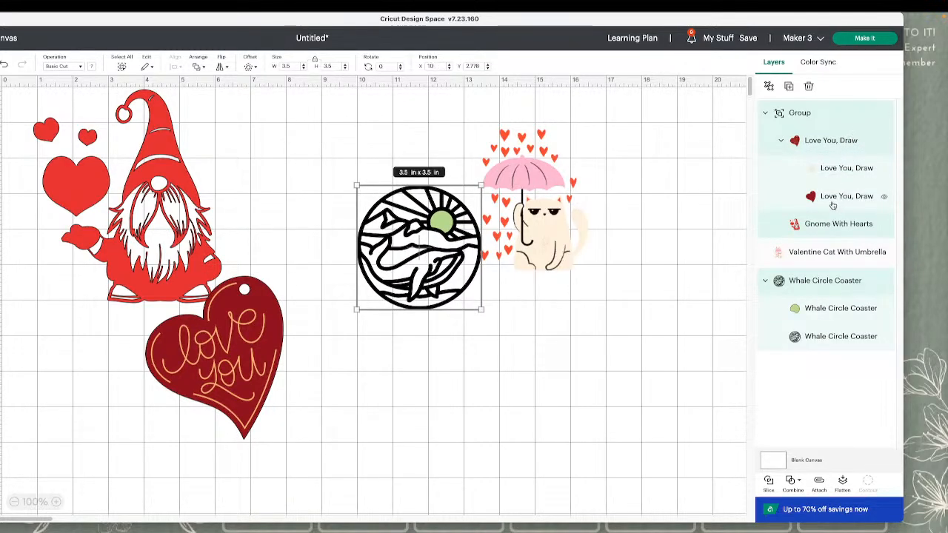
left_click(6, 66)
- Move the remaining gnome and heart group to about X 0.79, Y 0.67, leaving out the whale coaster
left_click(254, 325)
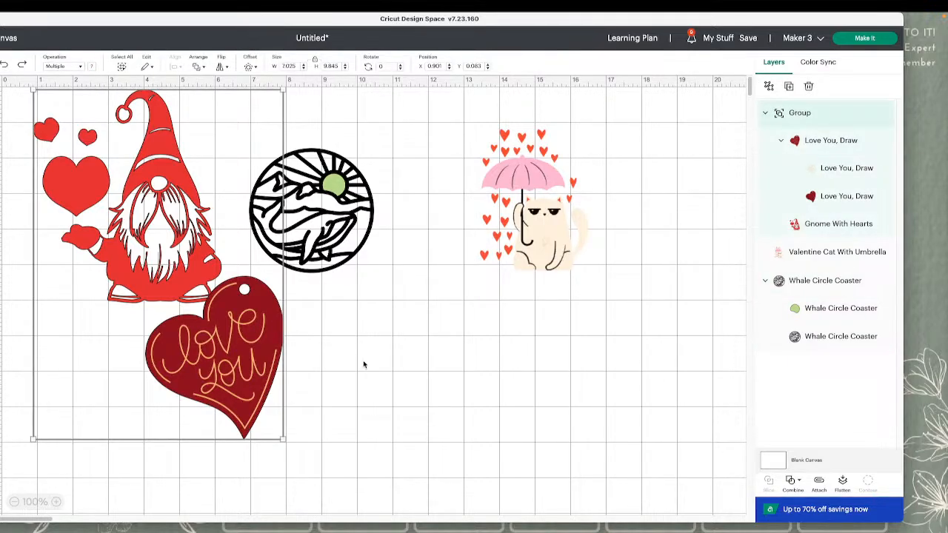
left_click_drag(363, 364, 189, 221)
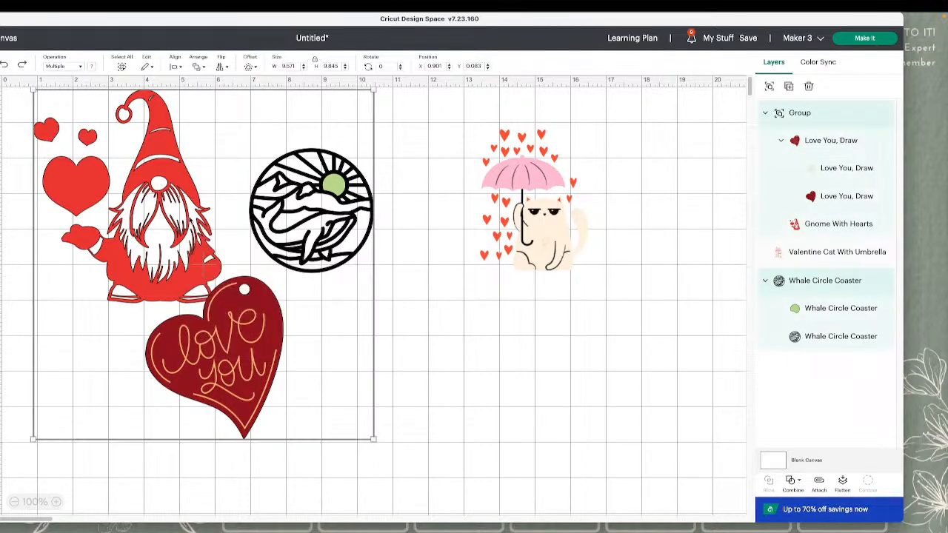
left_click(402, 331)
left_click_drag(263, 339, 259, 360)
left_click(369, 359)
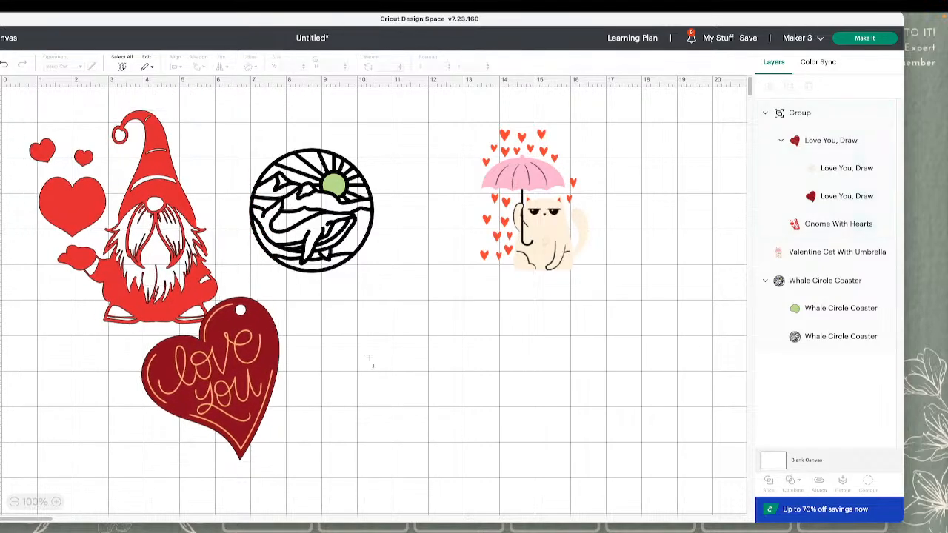
- Group the gnome-and-heart group with the whale coaster, scaled to about 6.42 × 6.53 in at about X 1.35, Y 0.6
left_click_drag(369, 359, 248, 229)
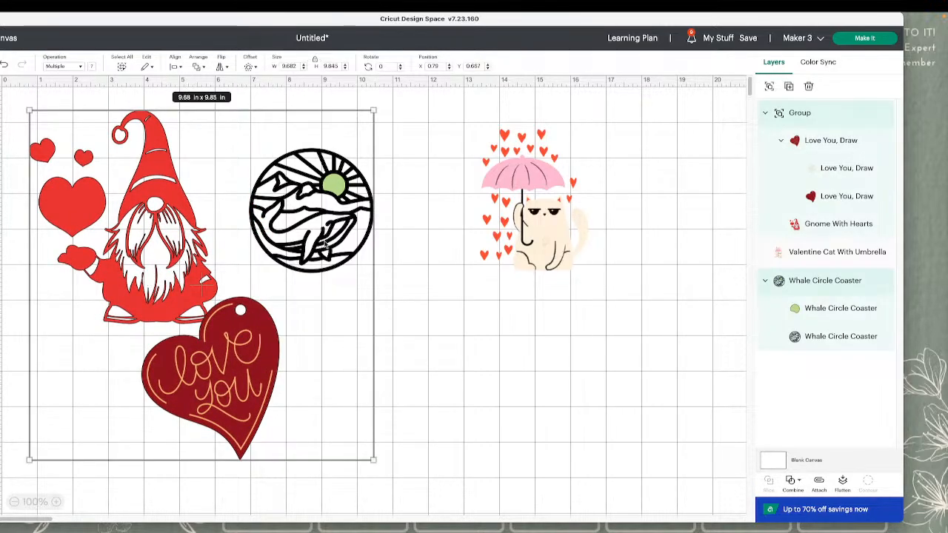
left_click(771, 87)
left_click_drag(194, 402, 212, 394)
left_click_drag(391, 453, 234, 343)
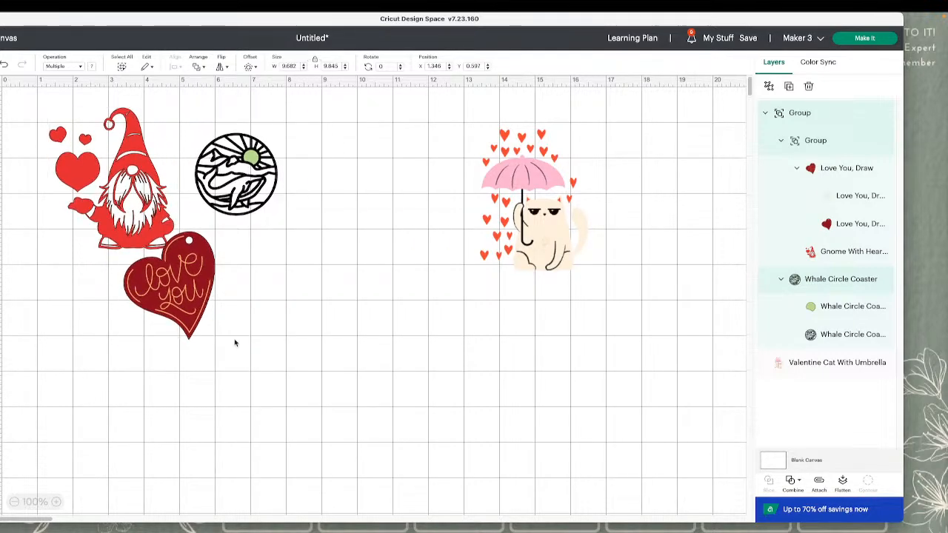
- Take the whale coaster out of the outer group by placing its layers below the Valentine Cat With Umbrella layer
left_click(301, 304)
left_click(256, 180)
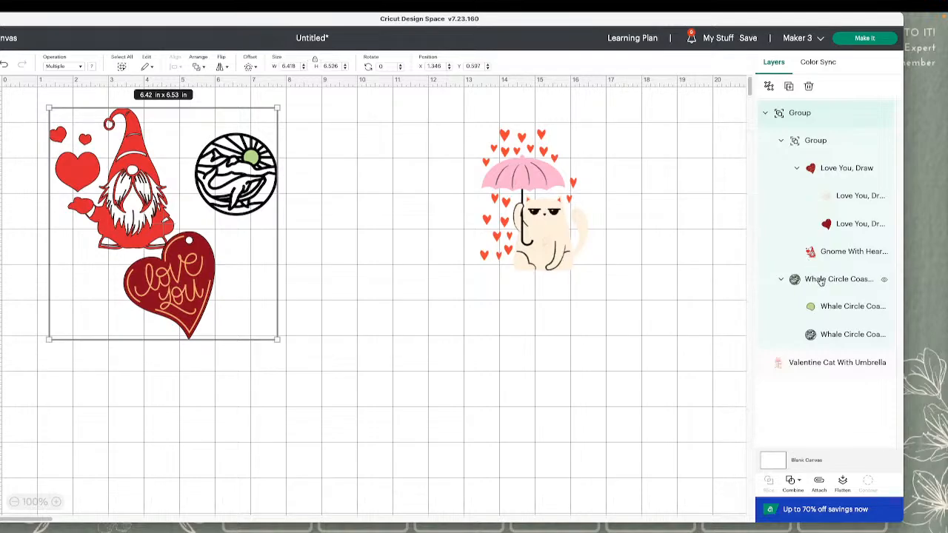
left_click_drag(820, 281, 807, 381)
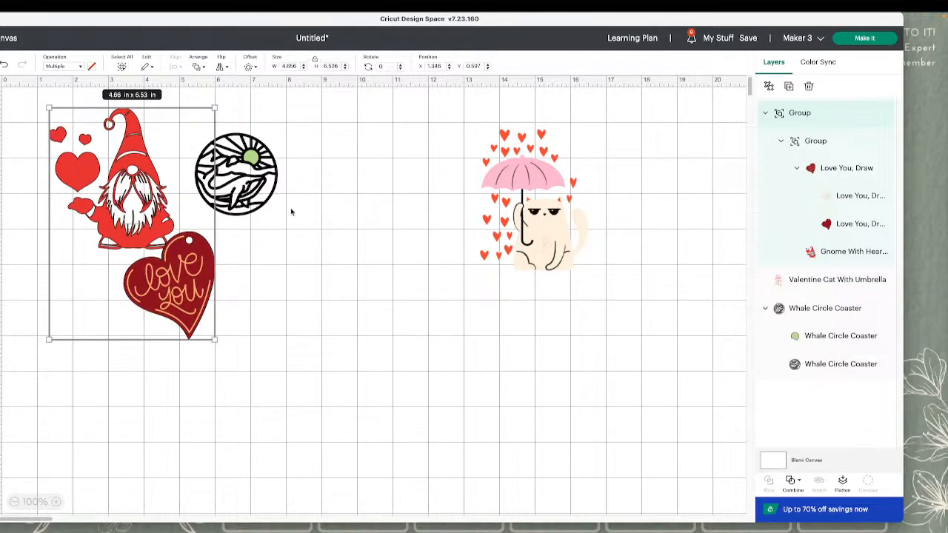
- Move the whale coaster separately to about X 5.76, Y 1.88, then place its layers back inside the Love You, Draw group
left_click_drag(257, 182, 268, 202)
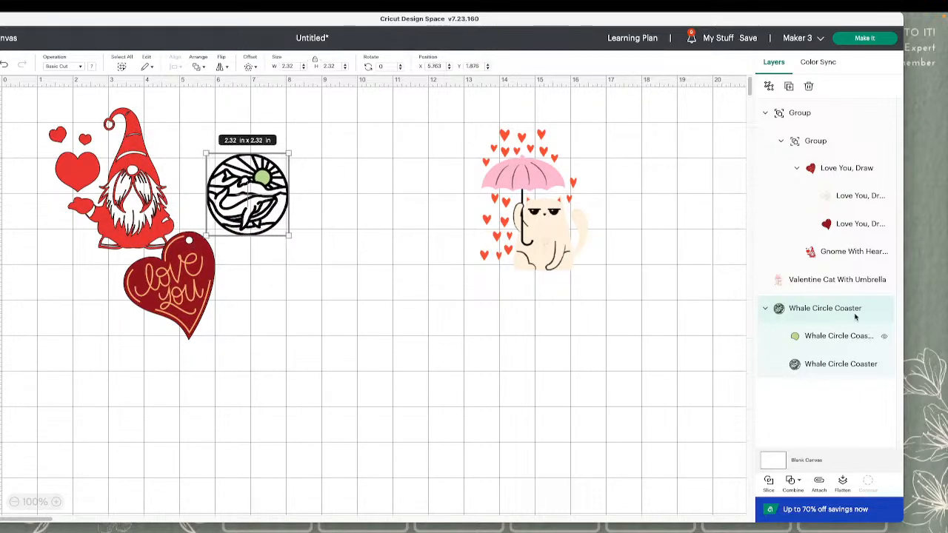
left_click_drag(831, 313, 818, 172)
left_click(247, 288)
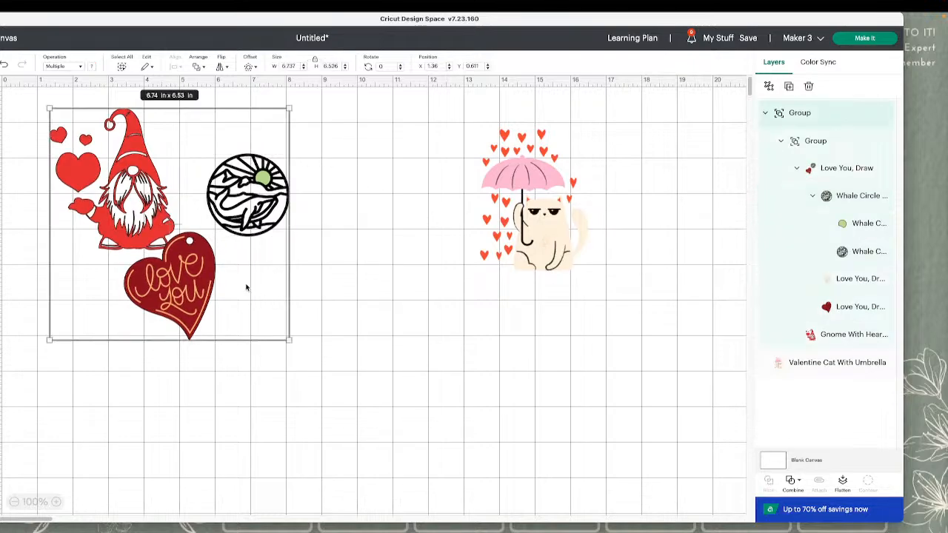
- Move the whole gnome, heart and whale coaster group to about X 9.32, Y 6.74 and hide it
left_click_drag(247, 287, 271, 296)
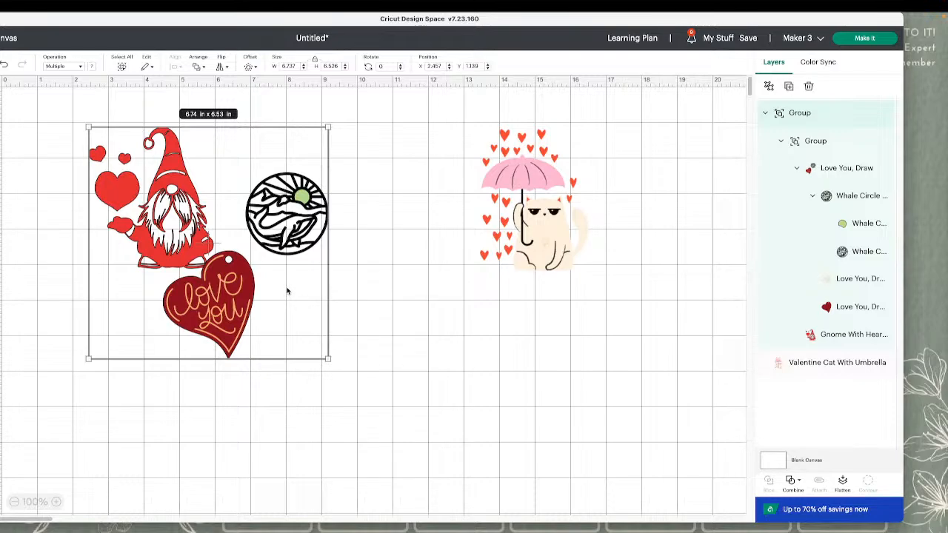
scroll(387, 294, "right", 1)
left_click(400, 310)
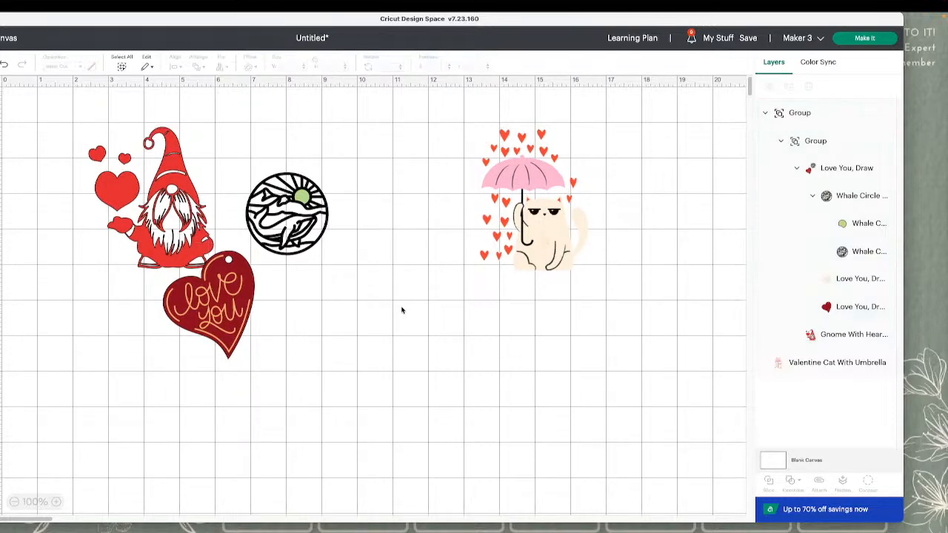
left_click_drag(395, 303, 625, 312)
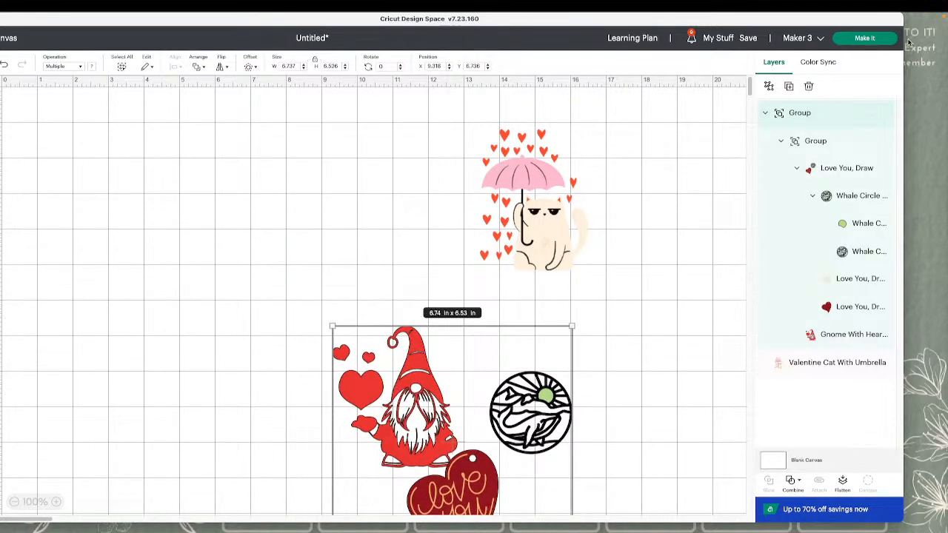
left_click(884, 113)
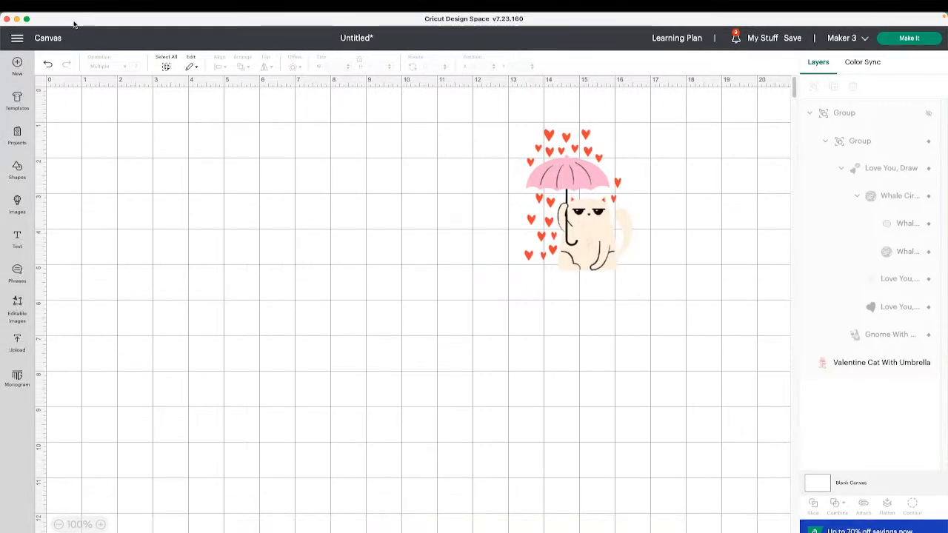
- Insert a square shape, enlarge it to about 5.15 × 5.15 in and color it light gray
left_click(19, 209)
left_click(21, 174)
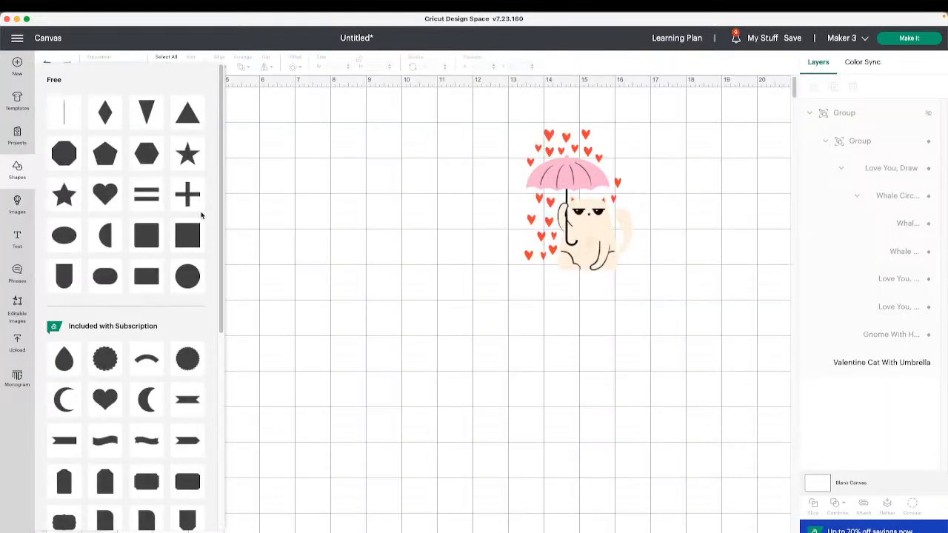
left_click(192, 237)
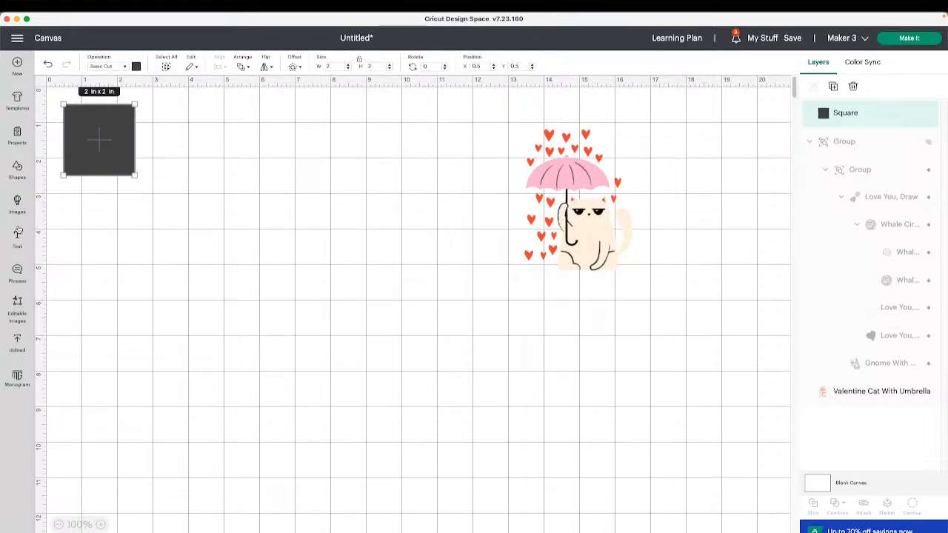
left_click_drag(135, 175, 247, 287)
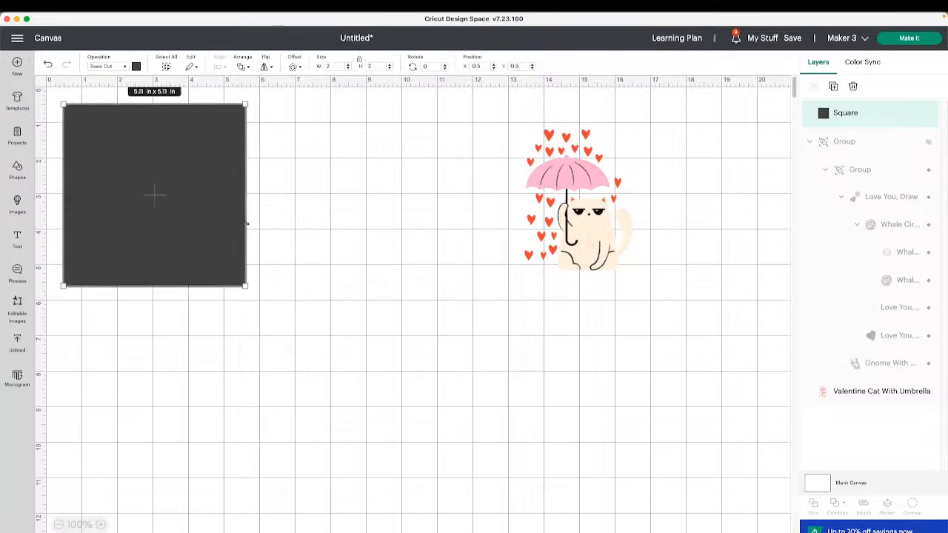
left_click(136, 66)
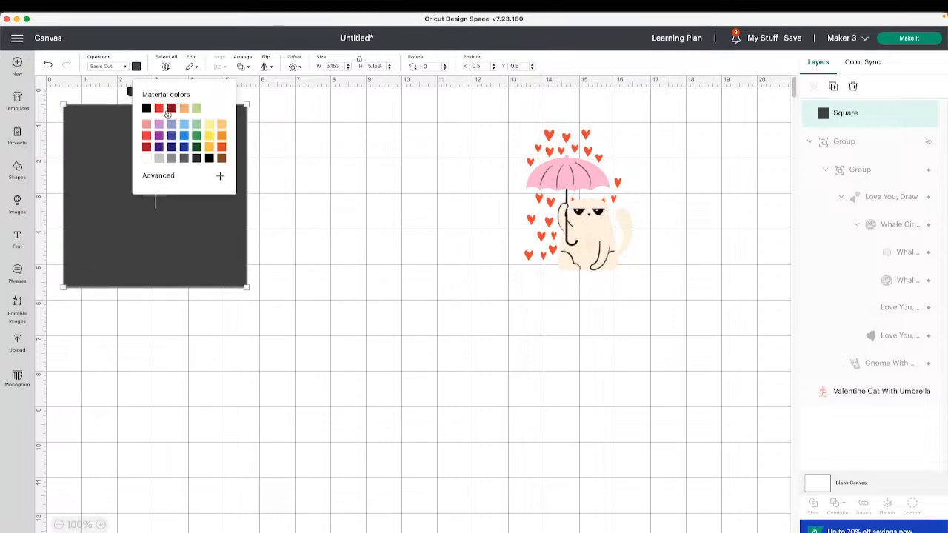
left_click(159, 158)
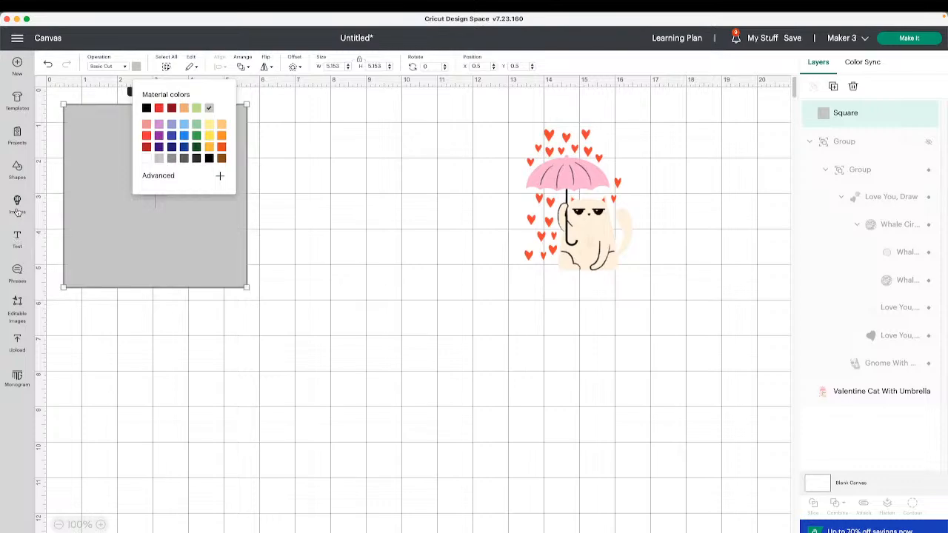
- Add a score line, lengthen it to about 4.74 in and place it vertically near the middle of the gray square
left_click(17, 169)
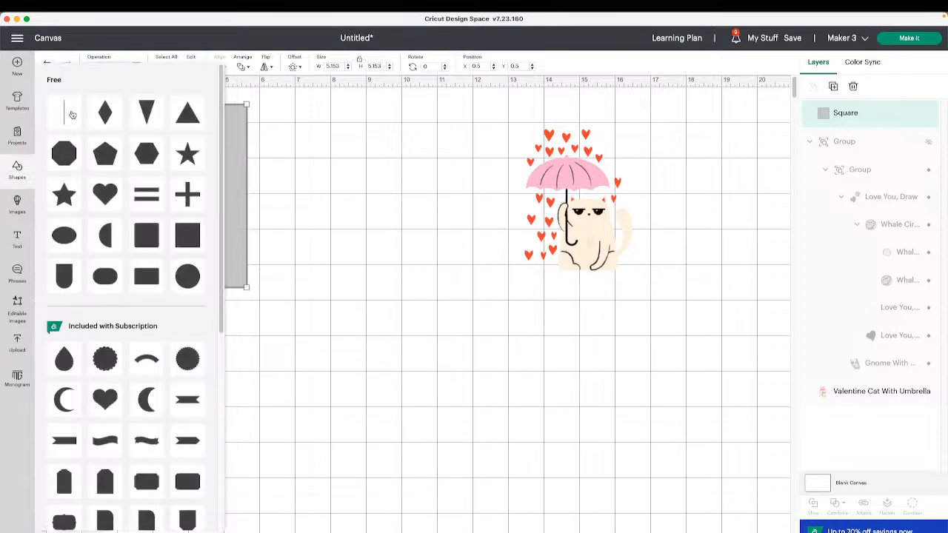
left_click(70, 116)
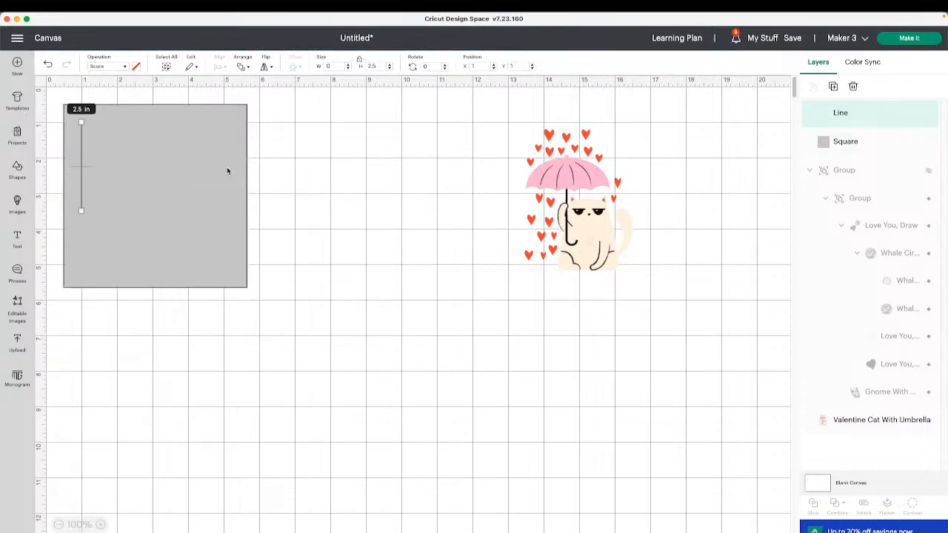
left_click_drag(82, 212, 84, 290)
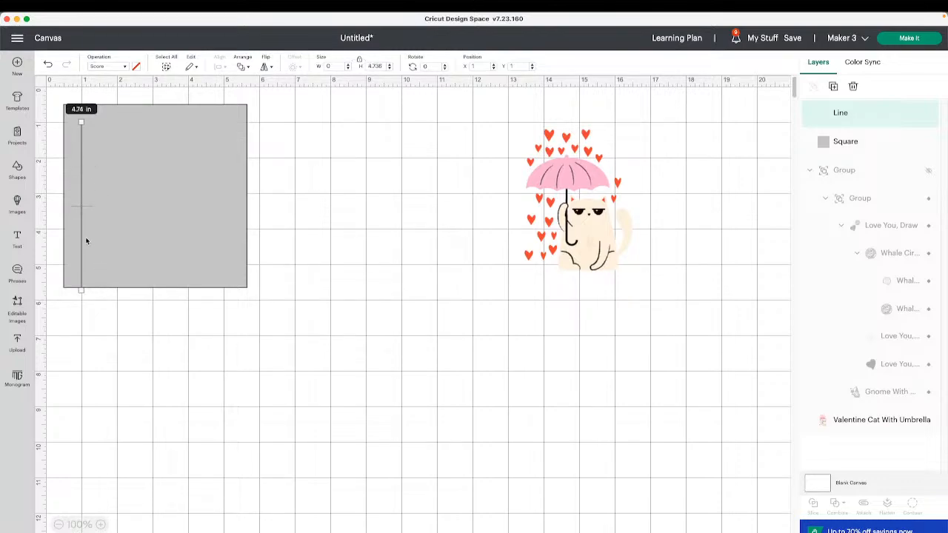
left_click_drag(82, 237, 163, 226)
left_click(306, 256)
- Attach the score line to the square and move the attached pair to about X 1.97, Y 1.38
left_click_drag(323, 244, 44, 158)
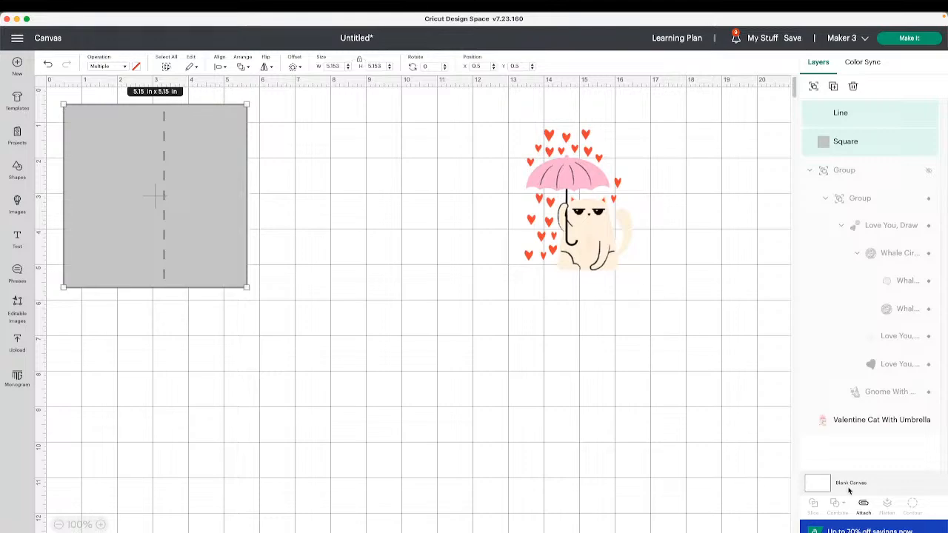
left_click(864, 507)
left_click_drag(183, 207, 247, 229)
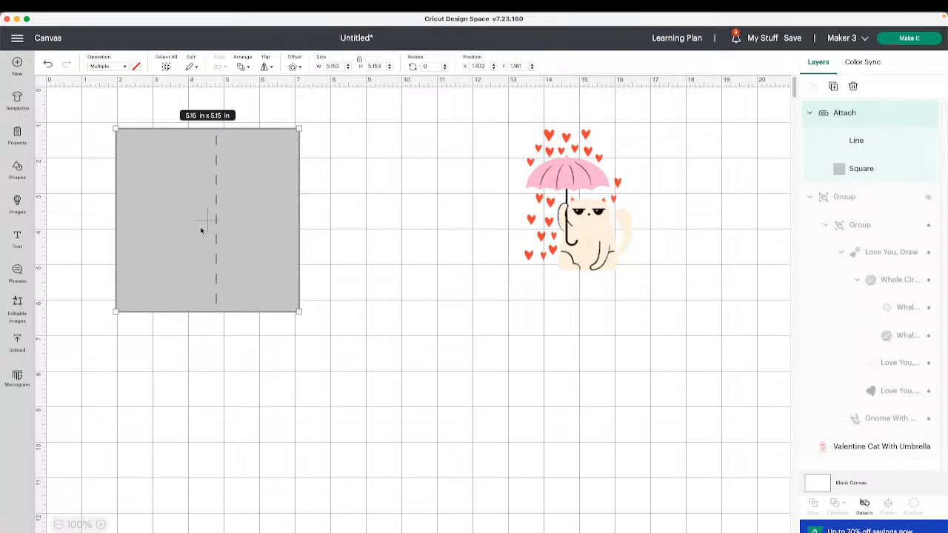
- Add the placeholder text in the Writing style and place it on the square at about X 4.14, Y 2.29
left_click(17, 241)
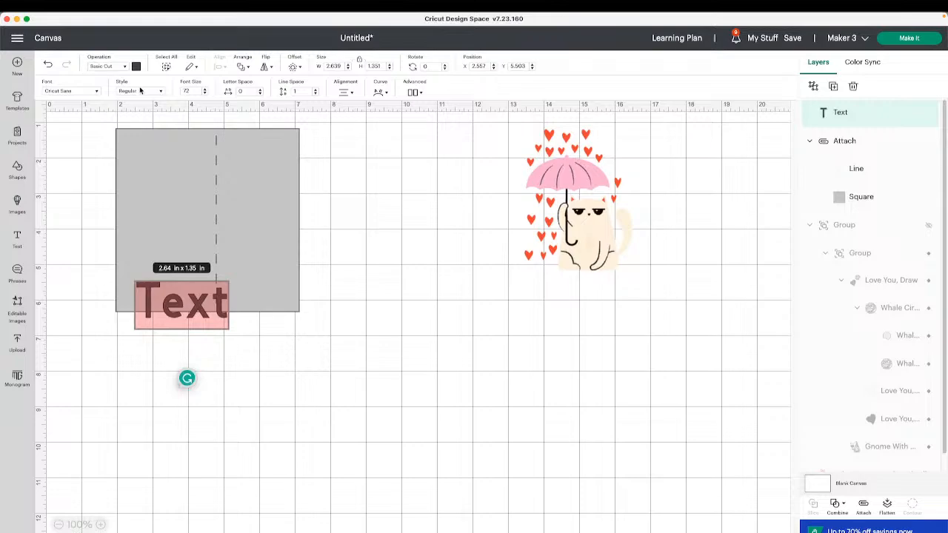
left_click(143, 92)
left_click(152, 157)
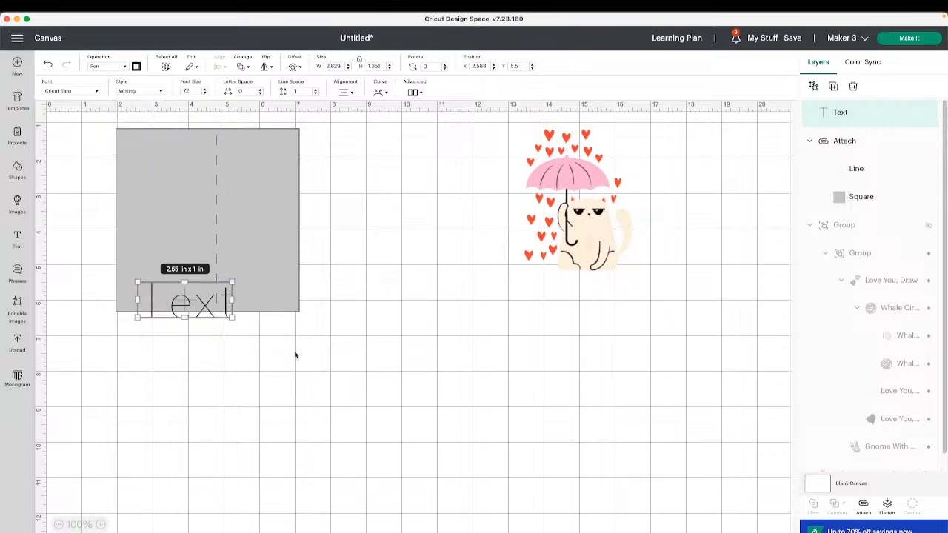
left_click(225, 335)
left_click_drag(198, 319, 253, 201)
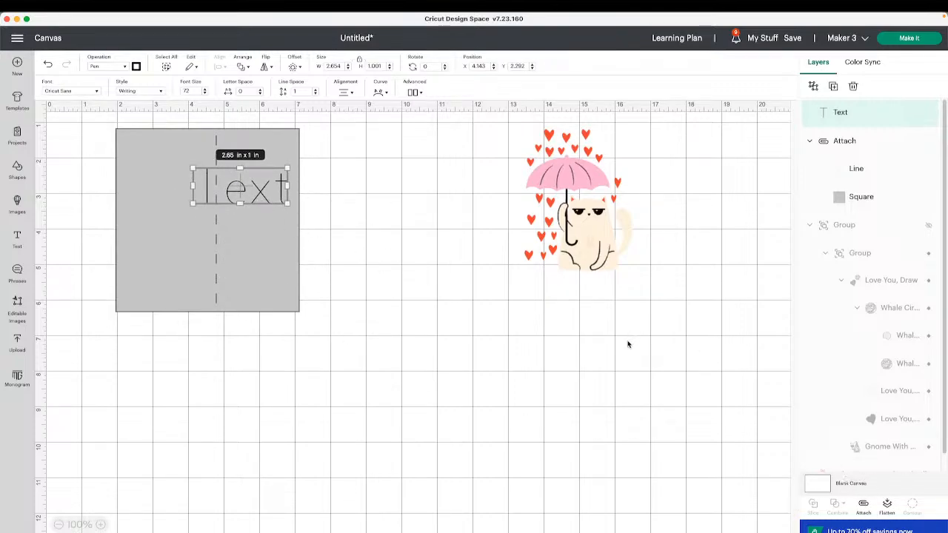
- Place the Text layer inside the Attach set below the Square layer and move the set to about X 1.88, Y 2.21
left_click_drag(834, 115, 867, 196)
left_click(379, 207)
left_click_drag(293, 210, 275, 249)
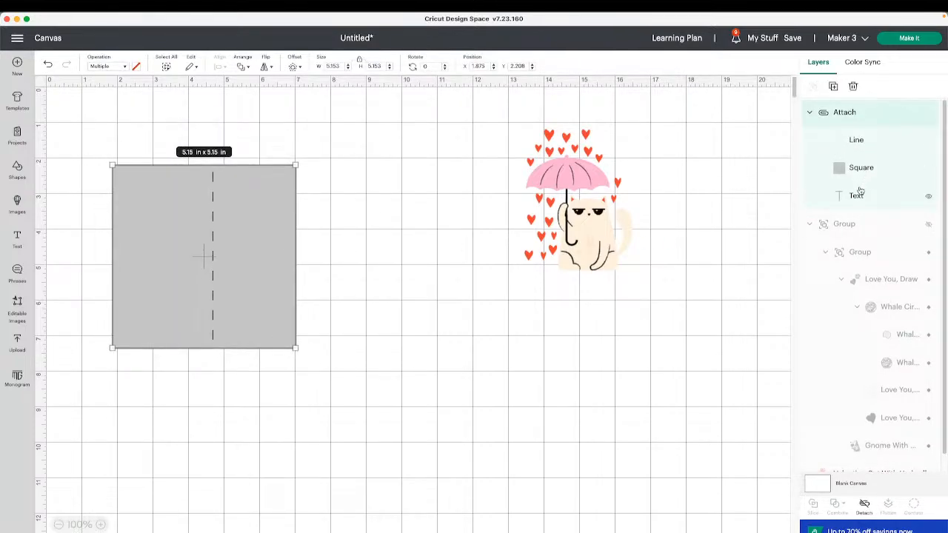
- Reorder the Text layer above the Line layer within the Attach set and move the set to about X 1.13, Y 1.88
left_click_drag(859, 195, 855, 141)
left_click(454, 257)
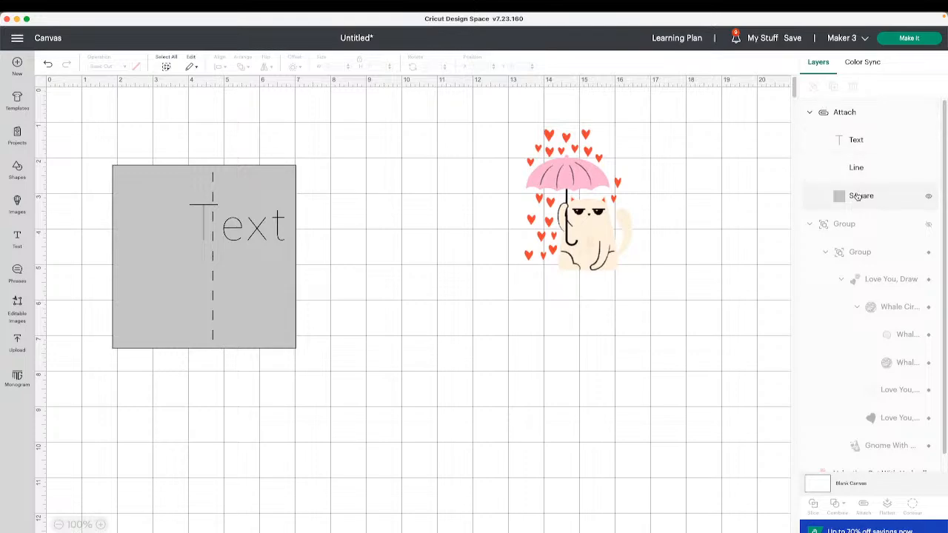
left_click_drag(871, 143, 871, 154)
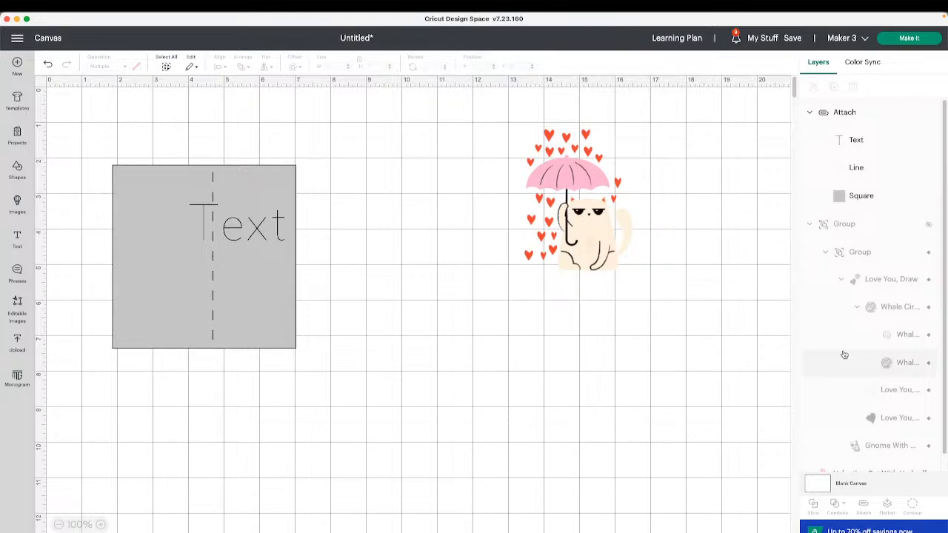
left_click_drag(216, 278, 190, 267)
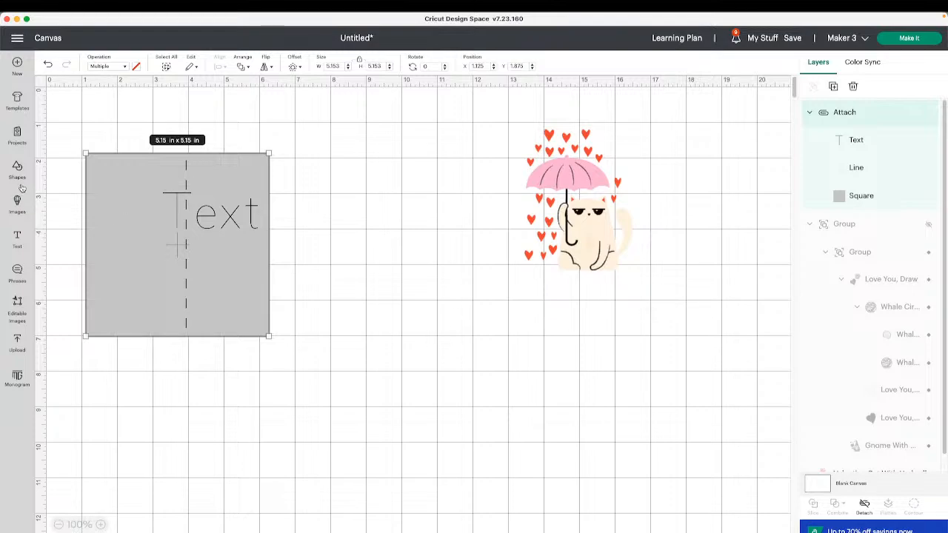
- Add a second 2.5 in score line, rotate it 90° and place it on the square at about X 1.47, Y 3.89
left_click(16, 136)
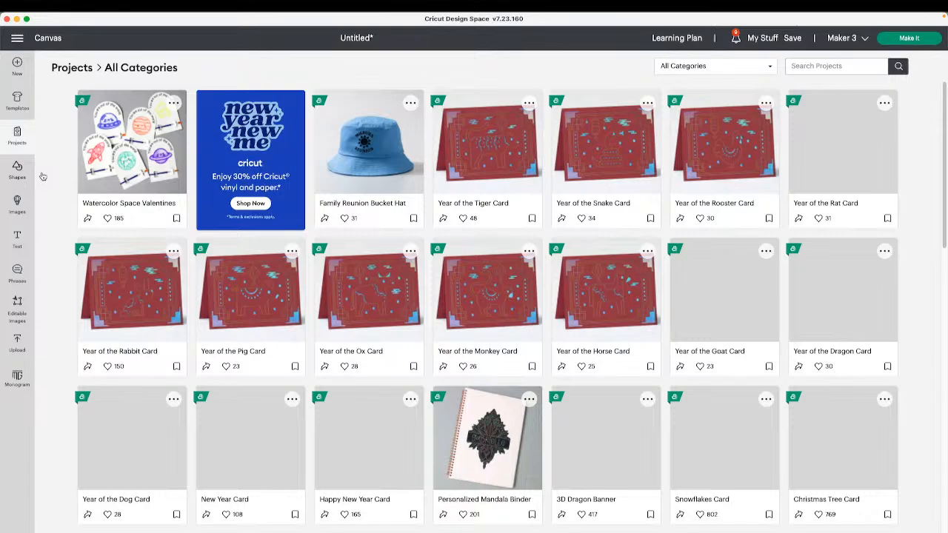
left_click(19, 169)
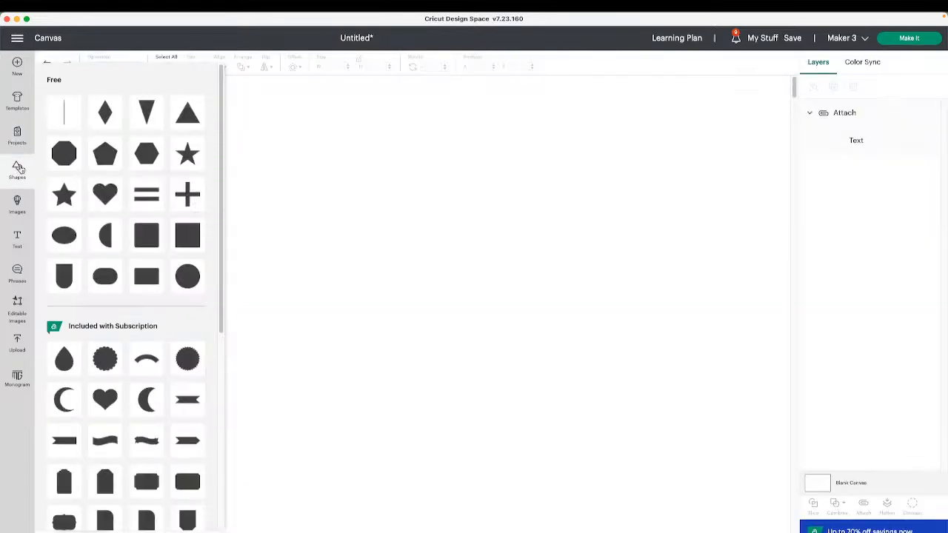
left_click(63, 112)
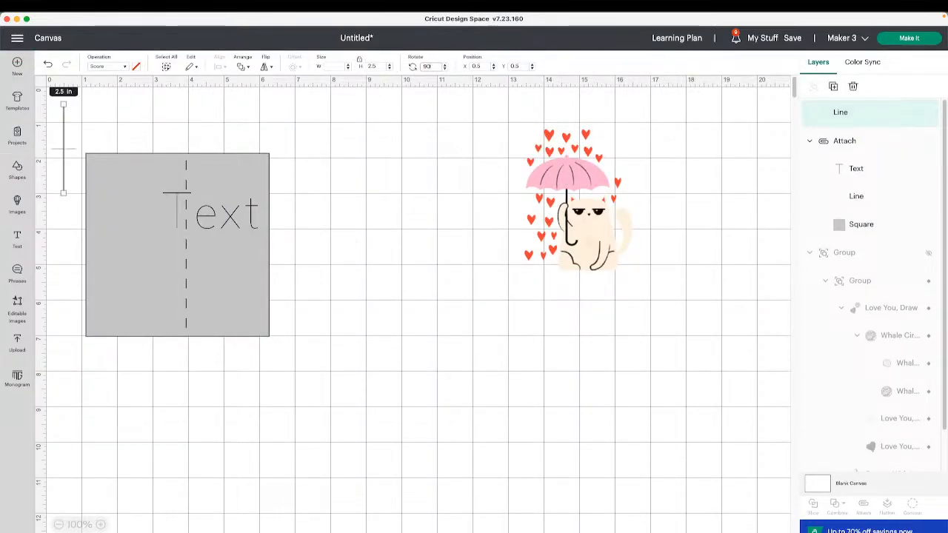
key("Return")
left_click(325, 153)
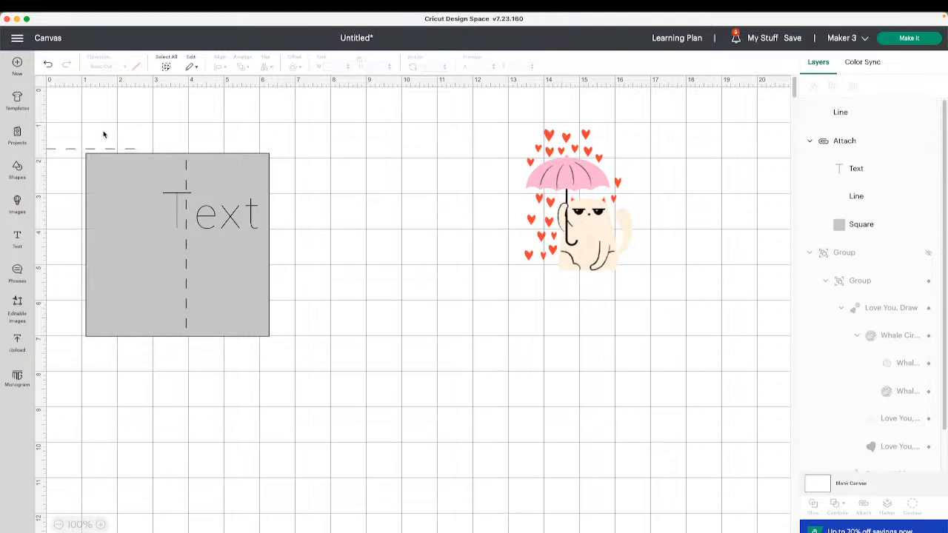
left_click_drag(100, 149, 170, 226)
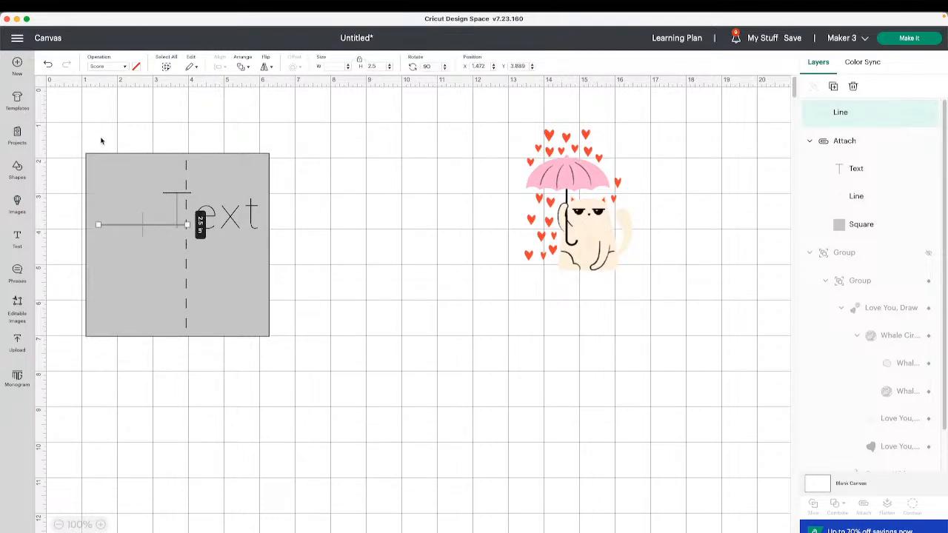
- Center the horizontal score line on the attached square using the Center alignment
left_click_drag(94, 113, 217, 362)
left_click(221, 66)
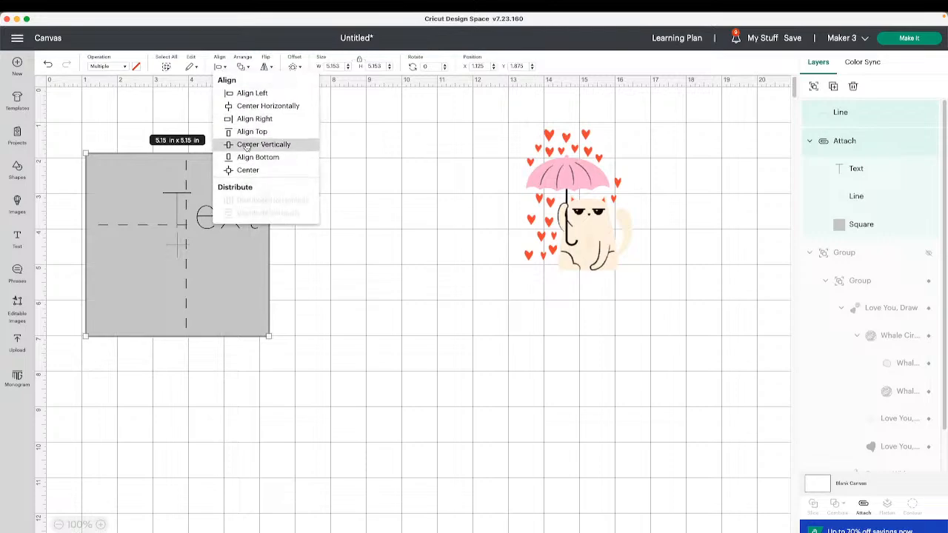
left_click(248, 170)
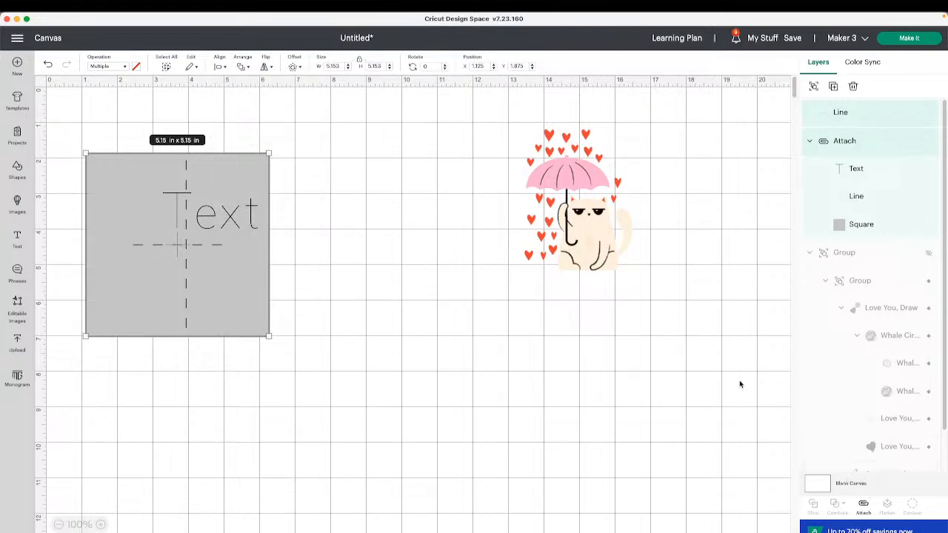
- Place the new Line layer inside the Attach set above the Square layer and move the set to about X 2.07, Y 1.72
left_click_drag(845, 112, 854, 199)
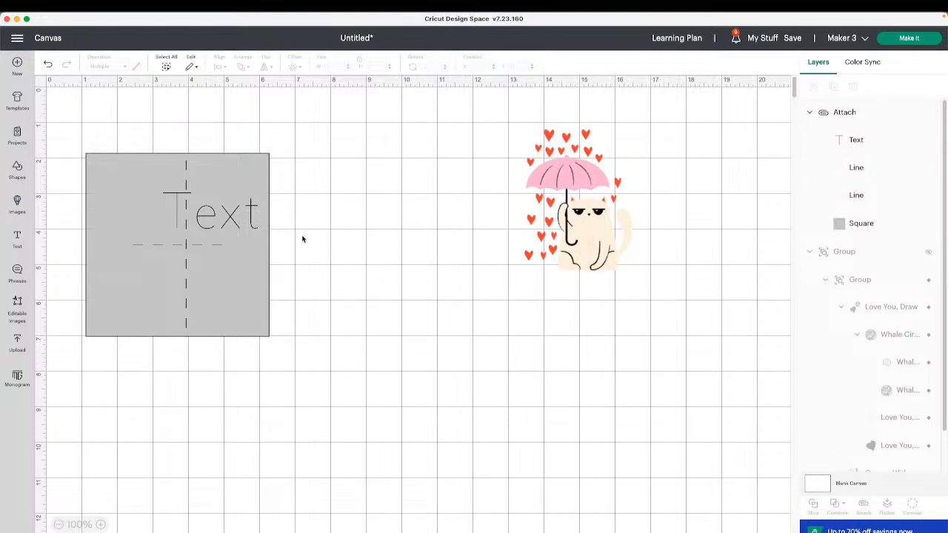
left_click(248, 264)
left_click(360, 269)
left_click_drag(237, 271, 259, 266)
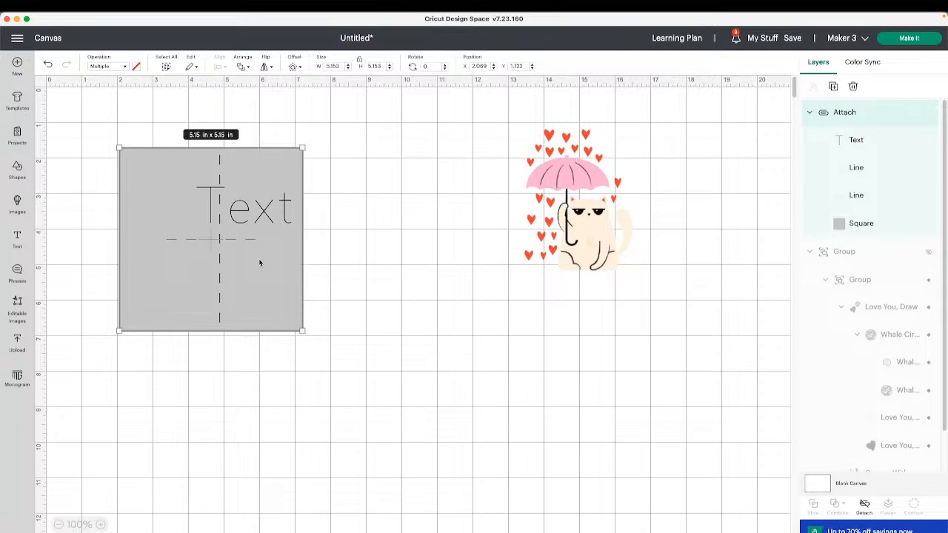
- Delete the attached square design and move the Valentine Cat With Umbrella to about X 5.8, Y 2.48
key("Delete")
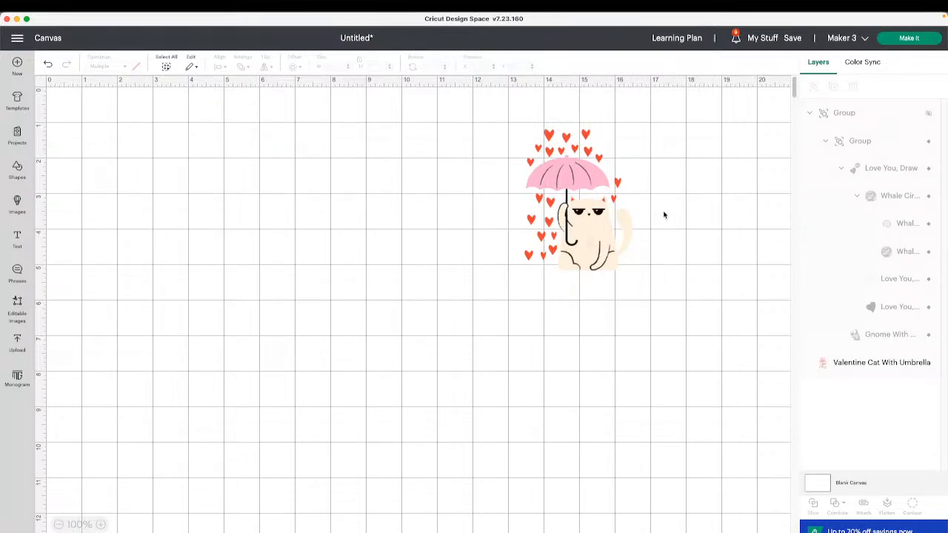
left_click_drag(612, 217, 333, 264)
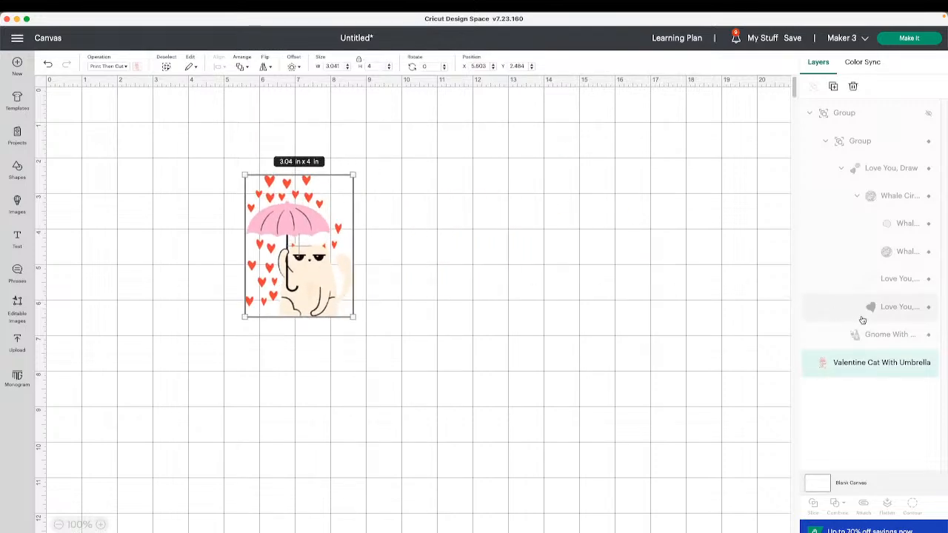
- Show the hidden outer Group containing the gnome, the heart and the whale circle on the canvas
left_click(897, 174)
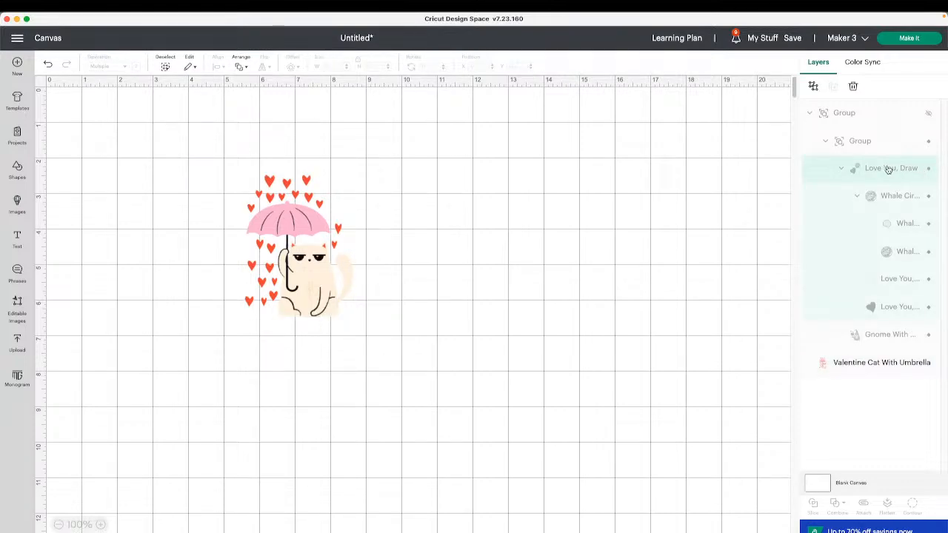
left_click(922, 147)
left_click(926, 115)
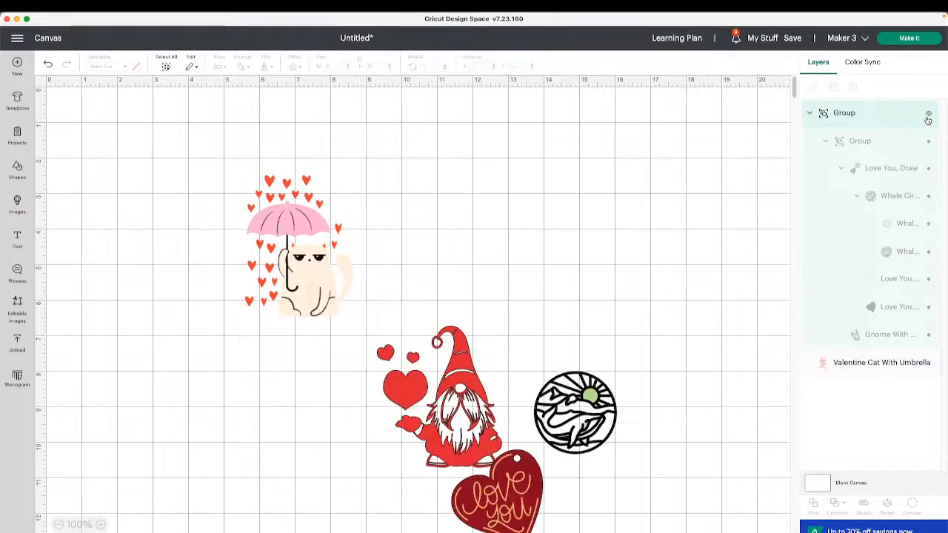
left_click(561, 307)
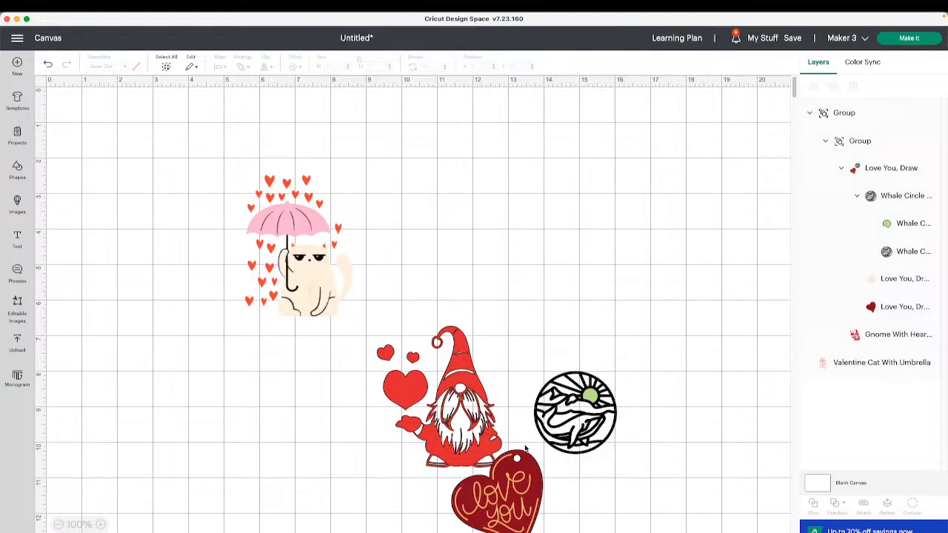
- Move the gnome, heart and whale group lower on the canvas and the Valentine Cat With Umbrella to about X 7.05, Y 2.03
left_click_drag(521, 459, 538, 278)
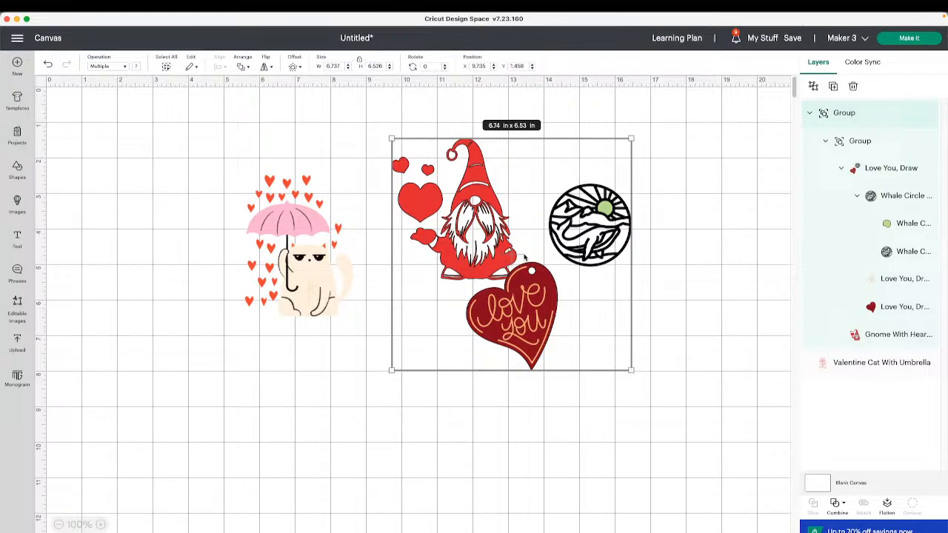
left_click_drag(522, 249, 530, 474)
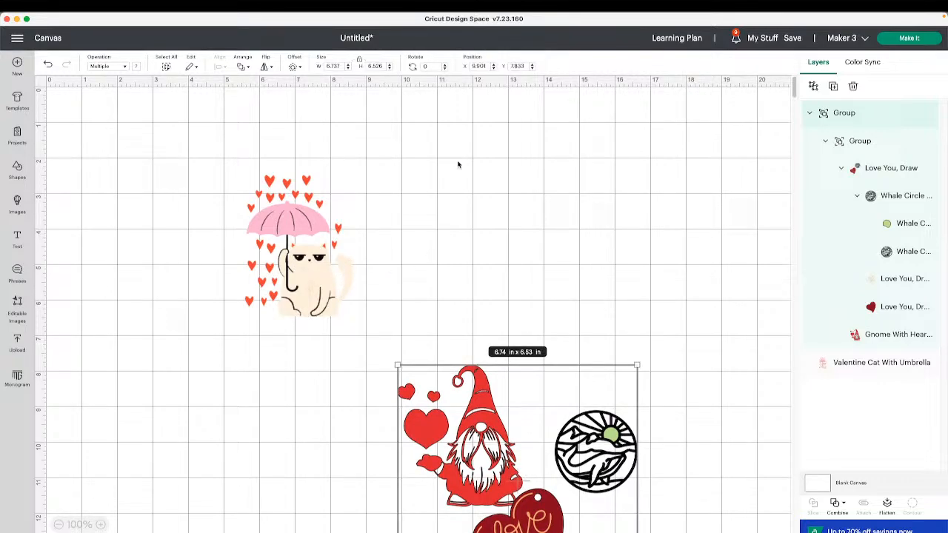
left_click(289, 268)
left_click_drag(485, 398, 491, 254)
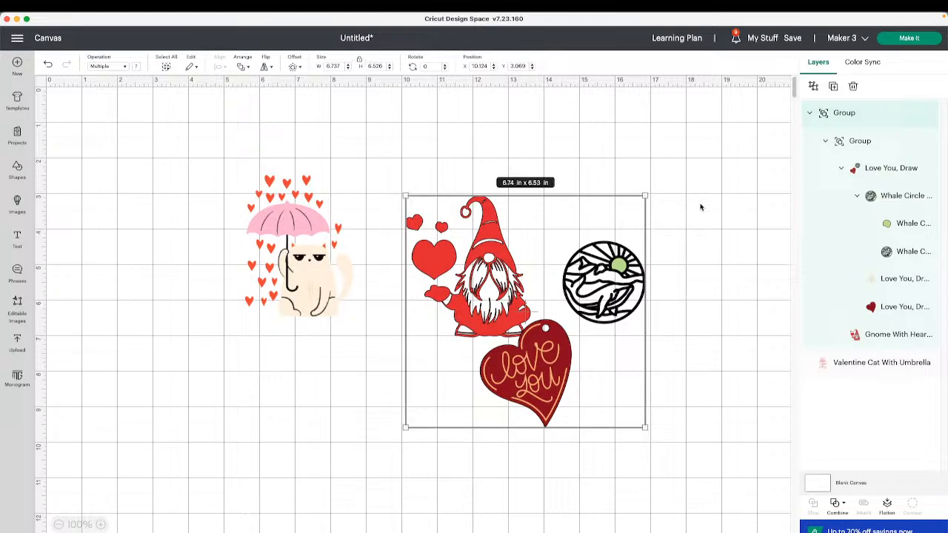
scroll(685, 116, "right", 1)
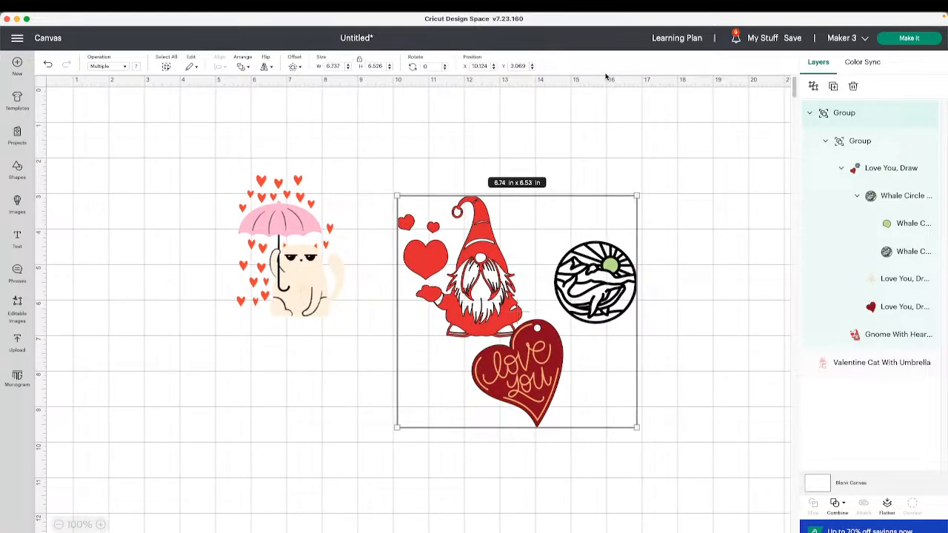
left_click_drag(460, 207, 469, 365)
left_click(297, 294)
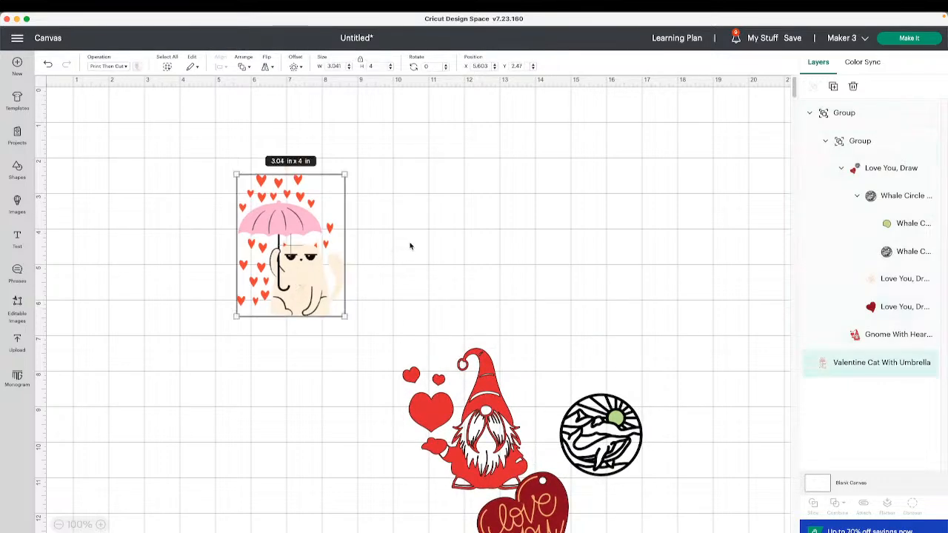
left_click_drag(270, 255, 323, 239)
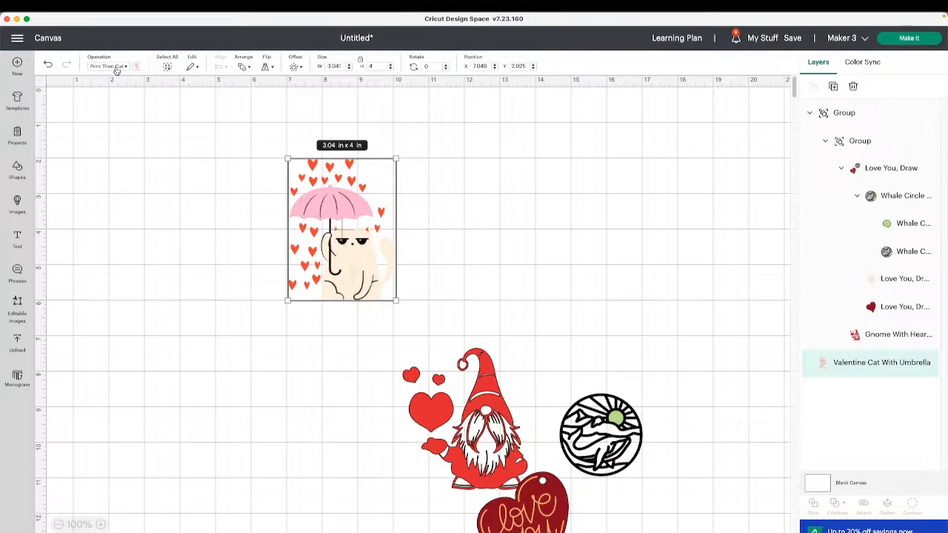
- Duplicate the Valentine Cat With Umbrella, place the copy over the original at about X 6.94, Y 2.03, and delete it
left_click(834, 86)
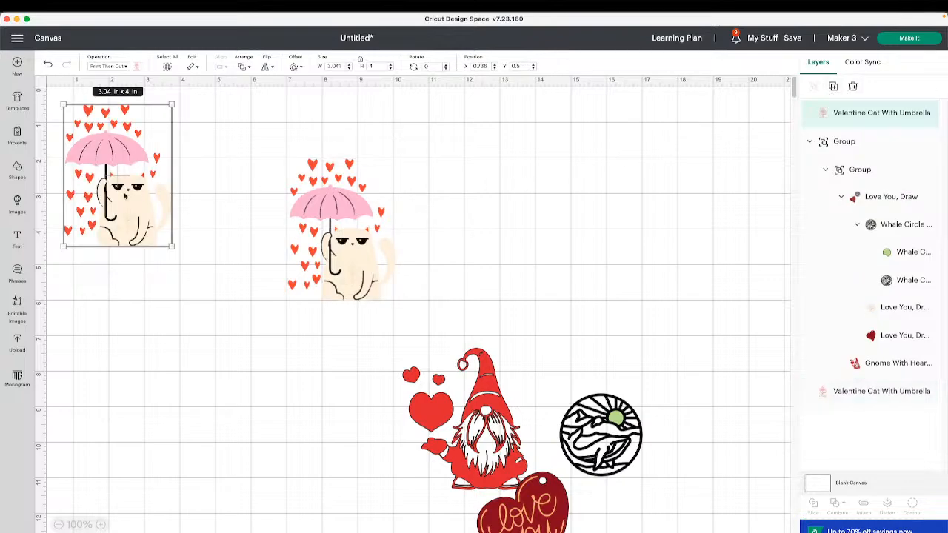
left_click_drag(124, 197, 346, 250)
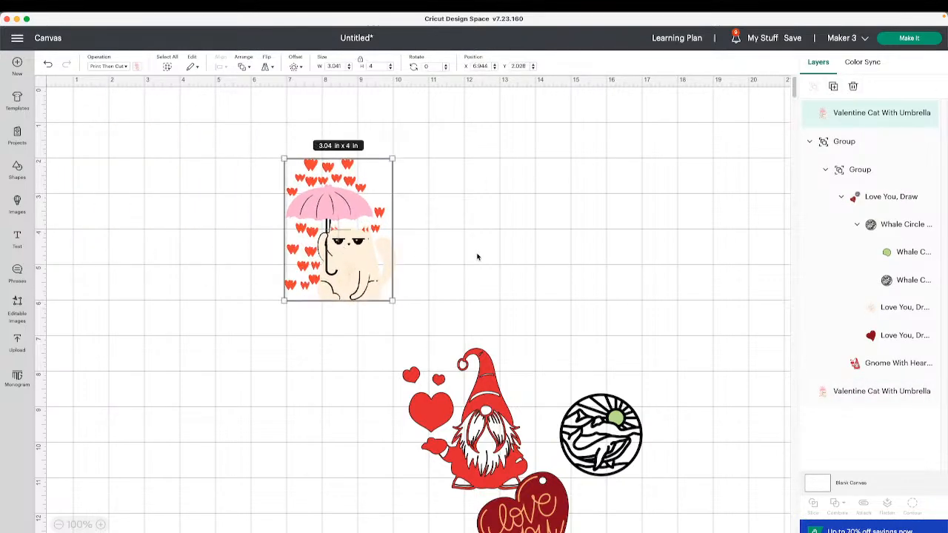
left_click_drag(483, 262, 468, 203)
left_click(507, 231)
key("Delete")
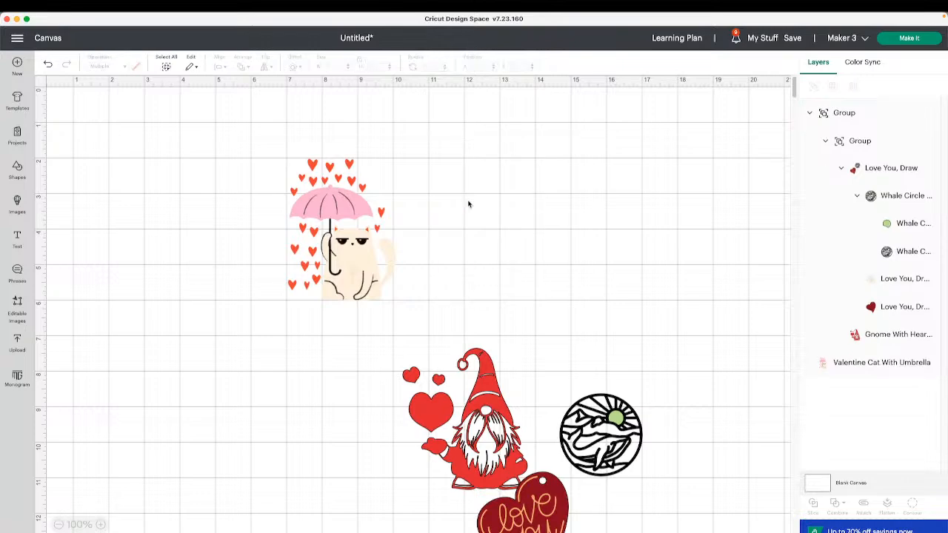
- Move the Valentine Cat With Umbrella to about X 6.62, Y 1.5
left_click(345, 233)
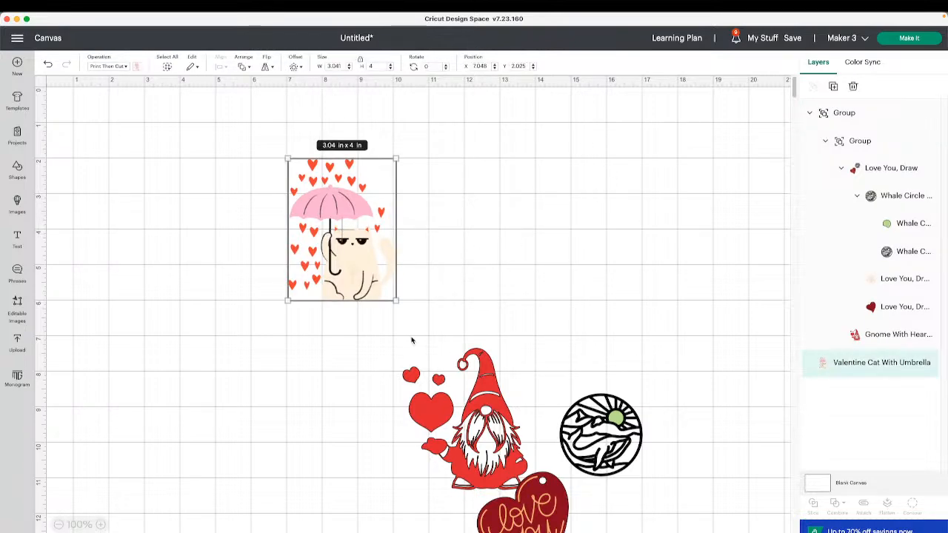
left_click_drag(363, 276, 348, 257)
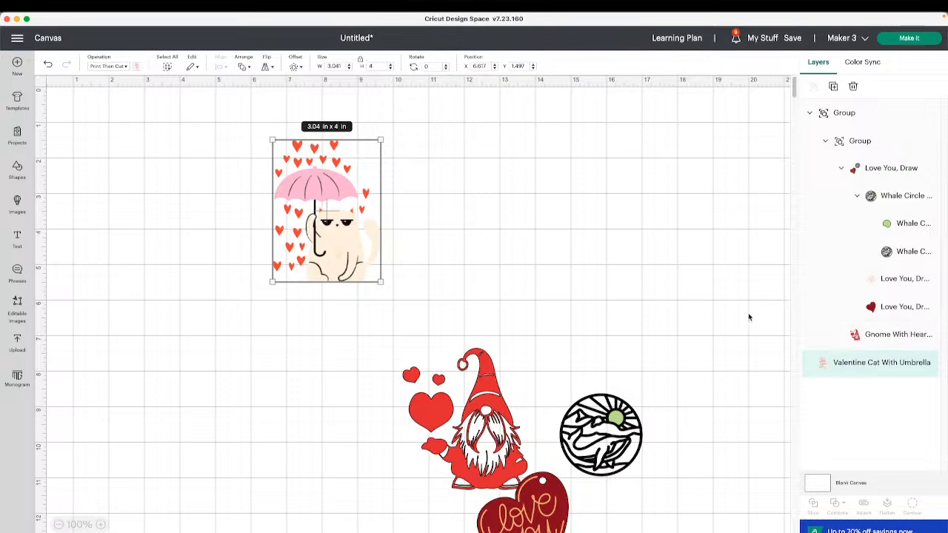
- Add a square, enlarge it to about 4.1 in by 4.1 in and place it at about X 1.1, Y 1.38
left_click(20, 174)
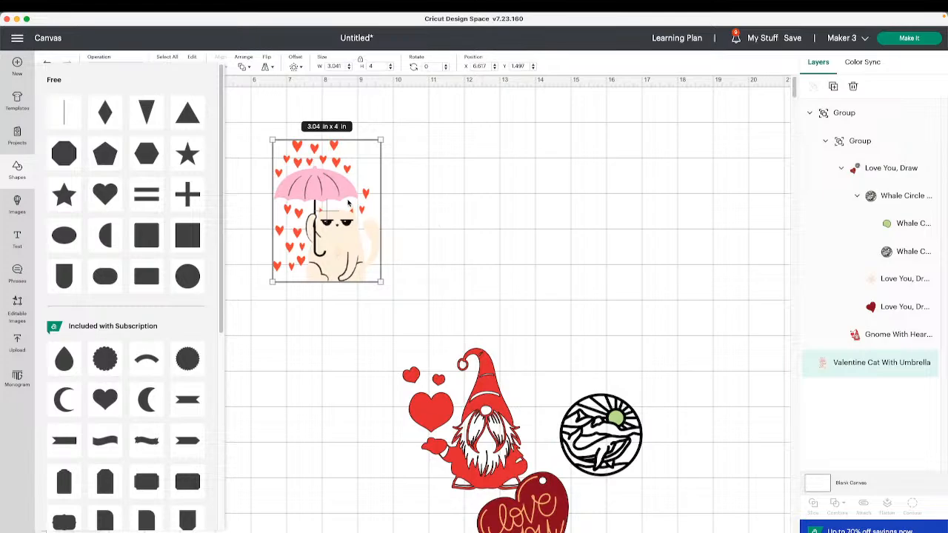
scroll(280, 149, "down", 1)
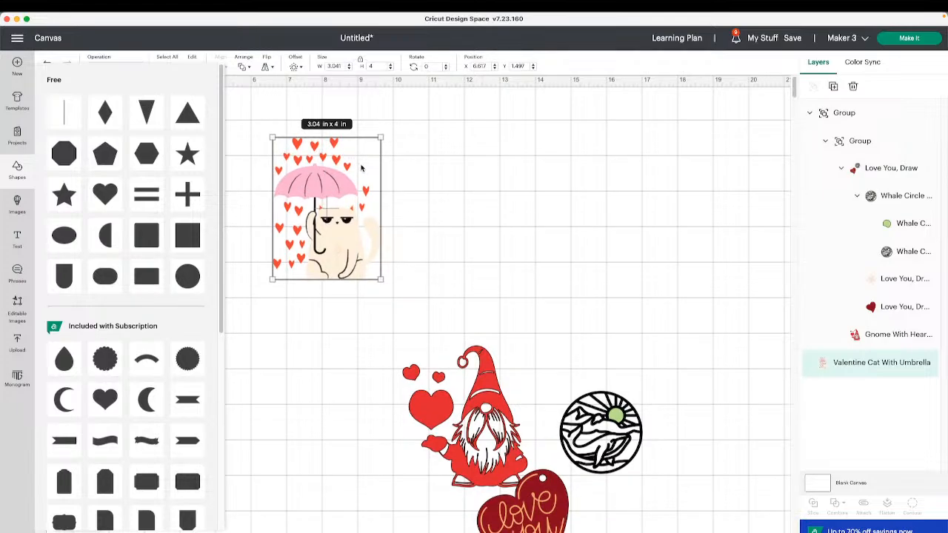
scroll(334, 243, "down", 1)
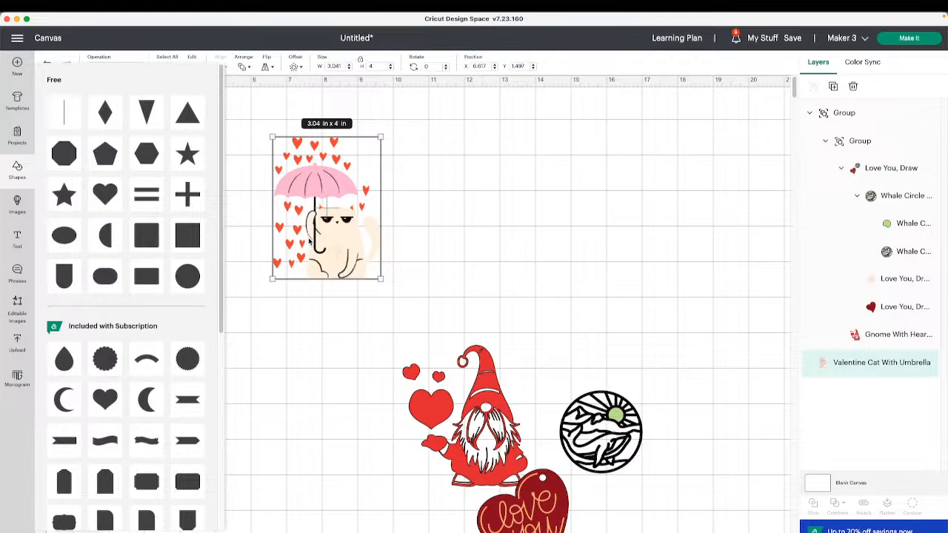
scroll(309, 241, "left", 1)
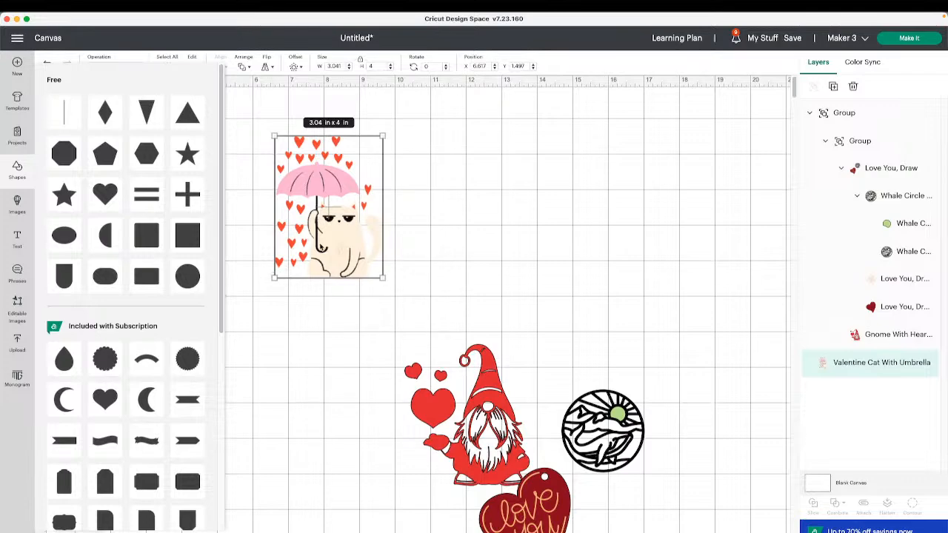
left_click(186, 244)
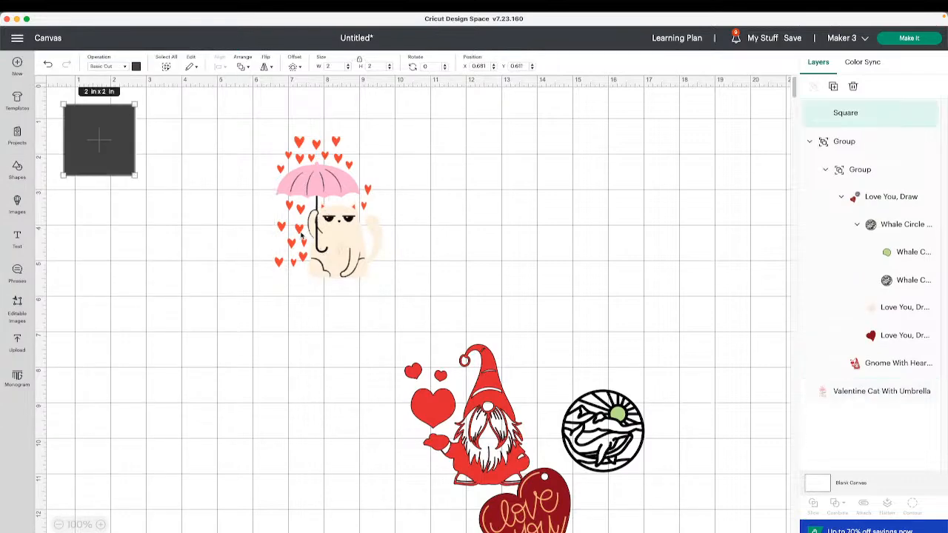
left_click_drag(134, 176, 210, 250)
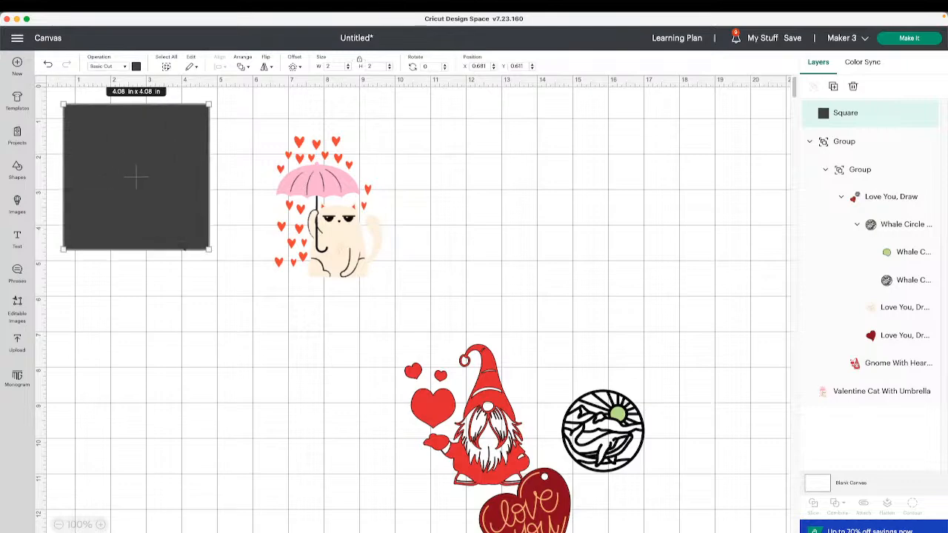
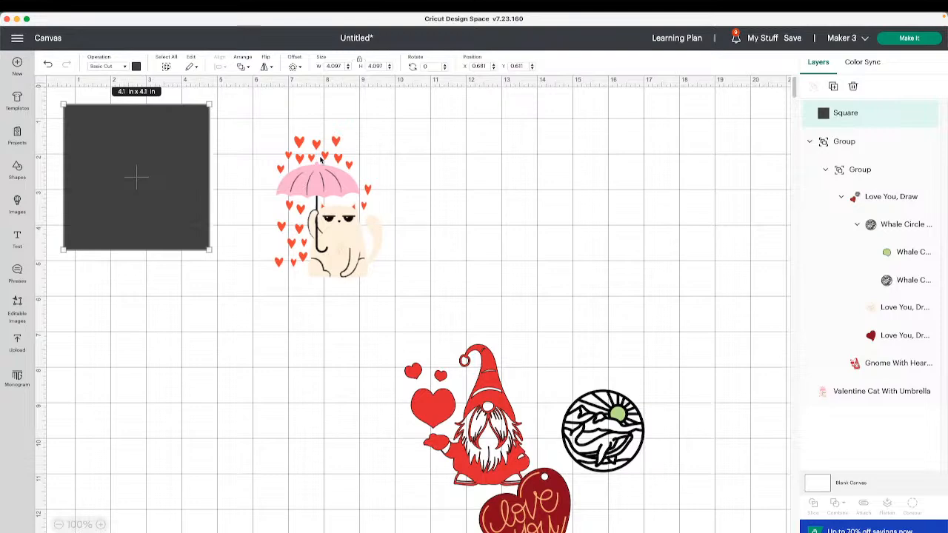
left_click_drag(137, 179, 162, 199)
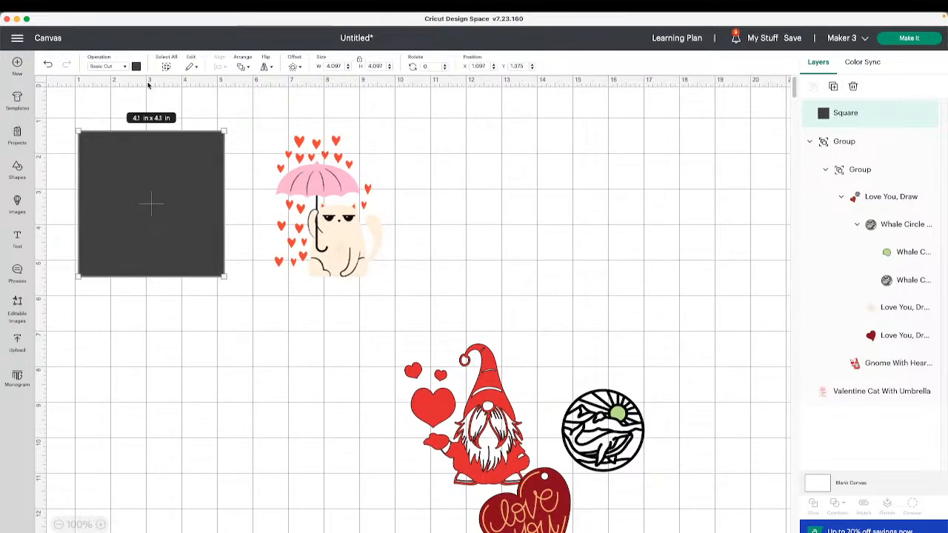
- Set the square's material color to light gray
left_click(137, 66)
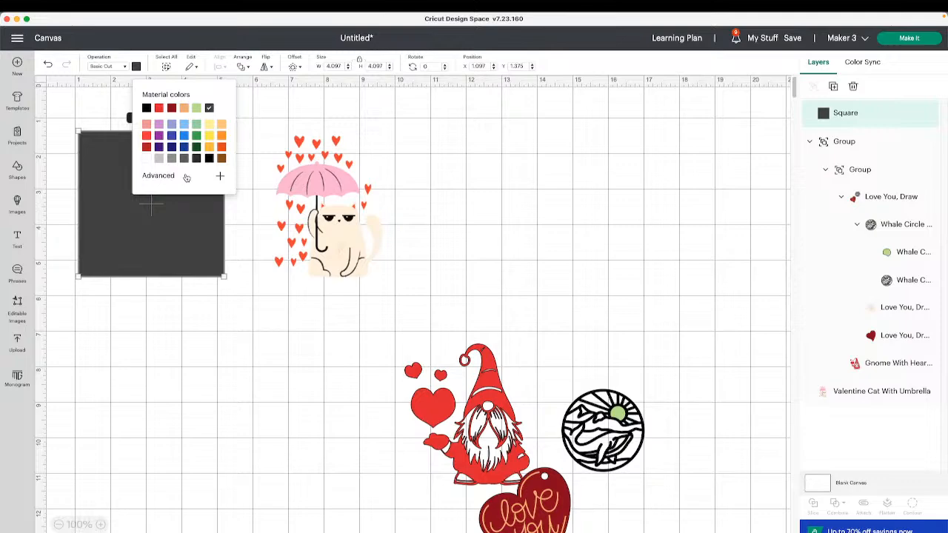
left_click(148, 159)
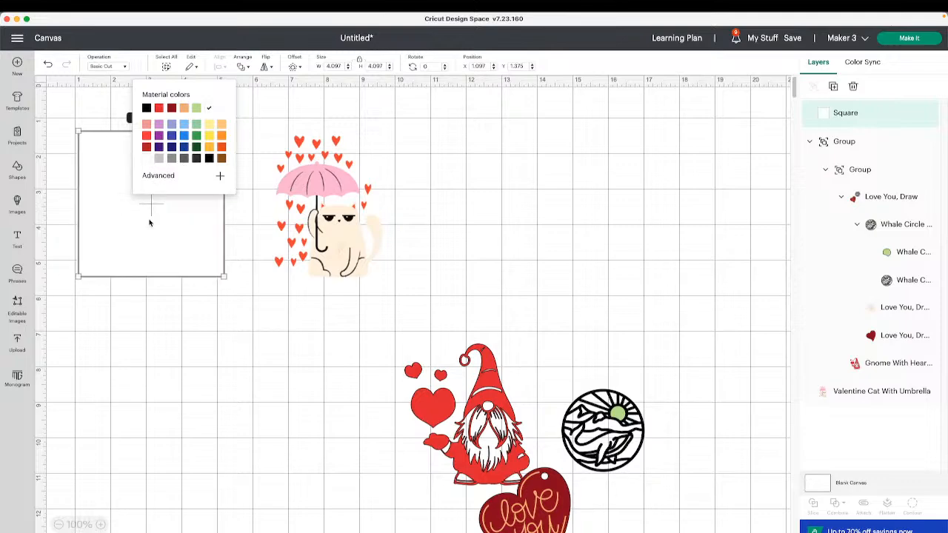
left_click(158, 158)
- Place the square over the Valentine Cat at about X 5.76, Y 1.36 and send it to the back
left_click_drag(194, 243, 360, 243)
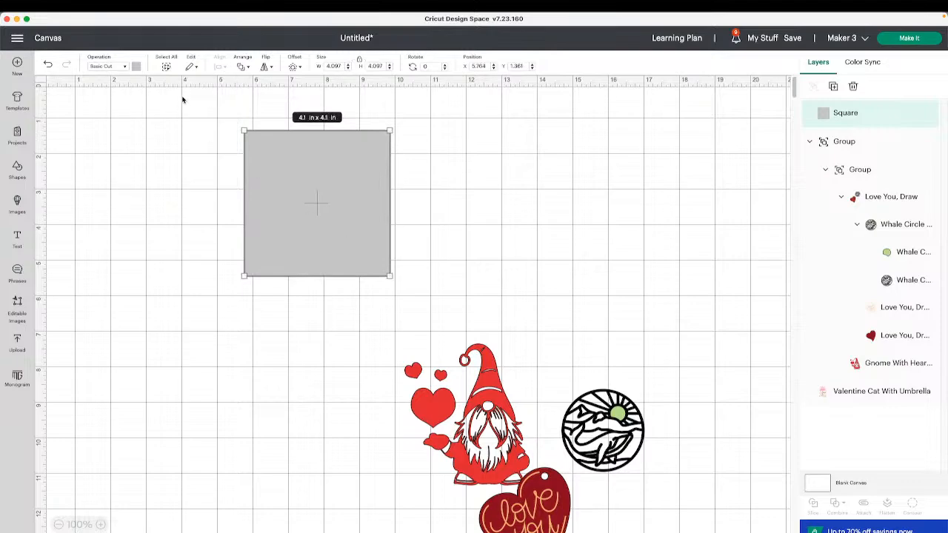
left_click(243, 66)
left_click(294, 118)
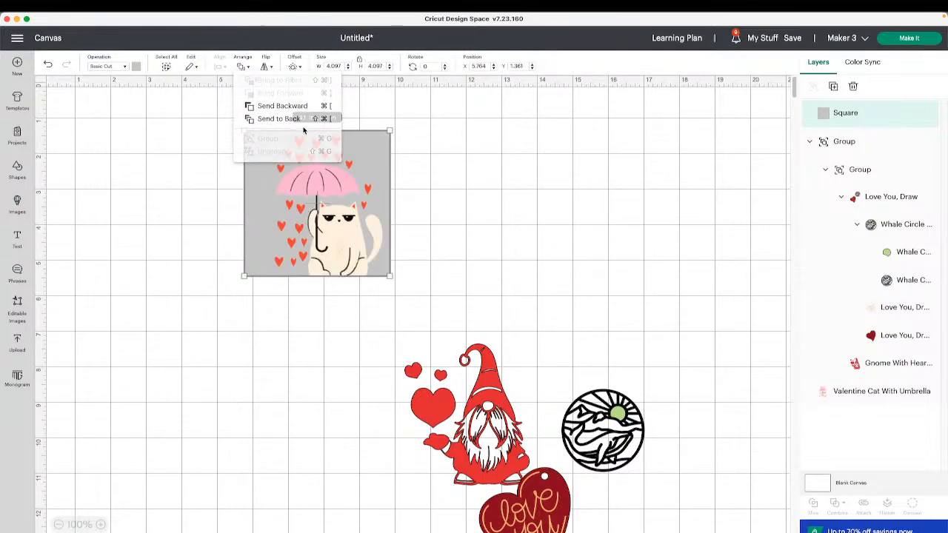
left_click(437, 207)
- Reposition the cat and move the gray square to about X 5.42, Y 1.94 so the cat fits inside it
left_click_drag(357, 237, 344, 234)
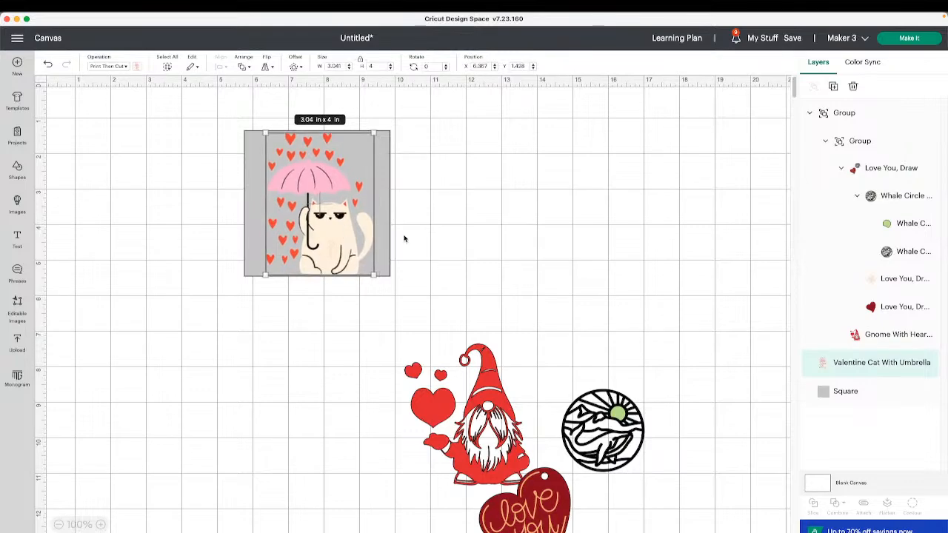
left_click(405, 239)
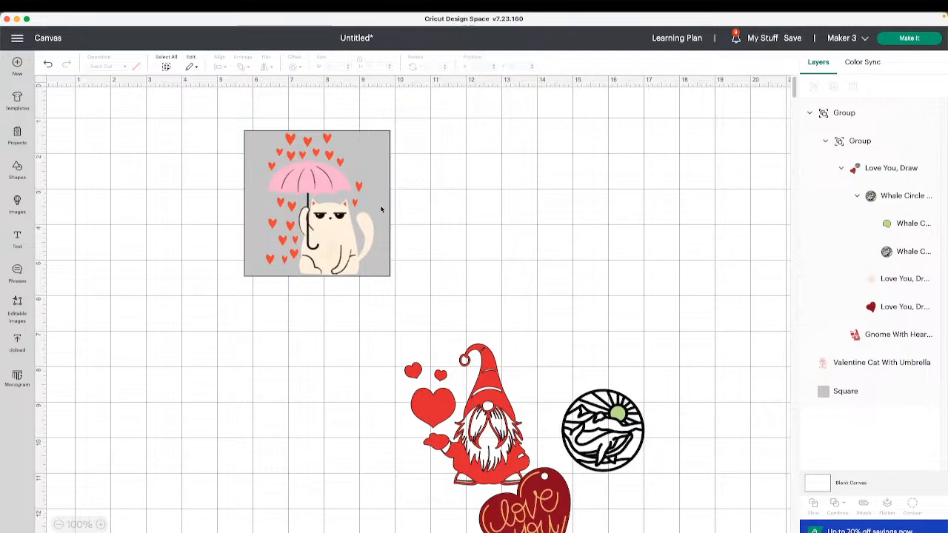
left_click(361, 150)
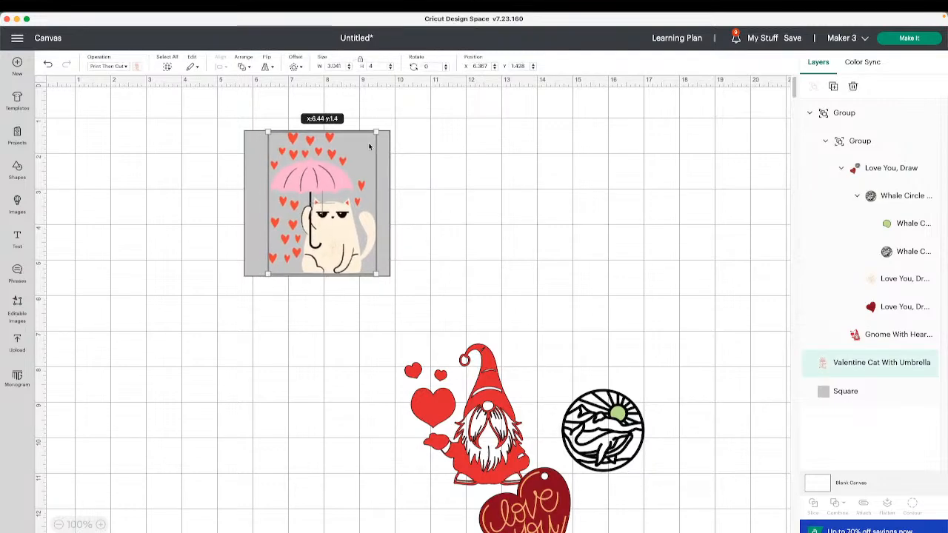
left_click(386, 143)
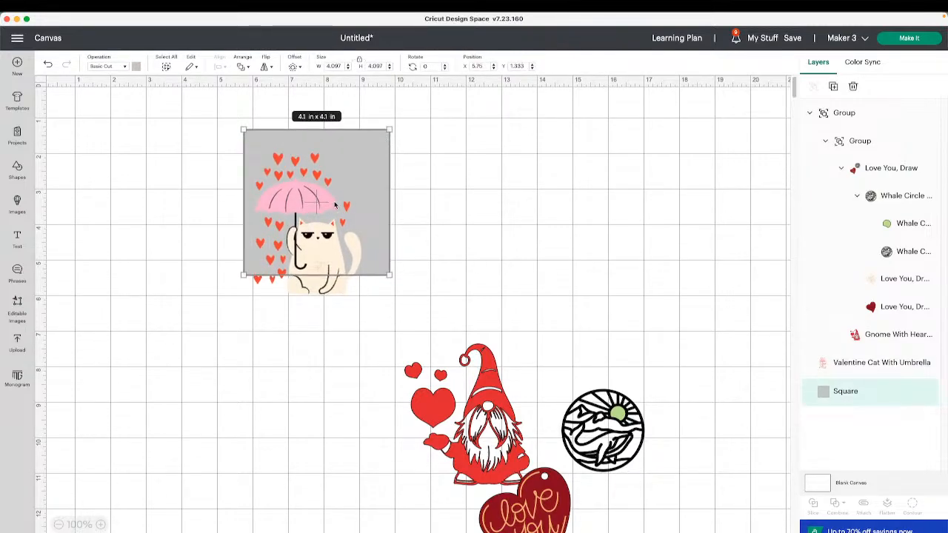
left_click_drag(326, 231, 314, 249)
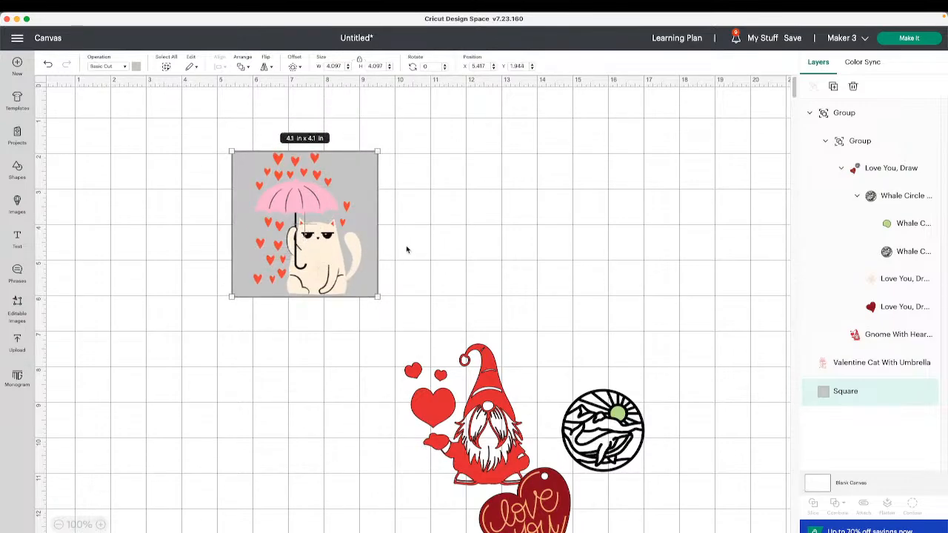
- Flatten the Valentine Cat and gray square together and move the flattened design to about X 5.33, Y 1.78
left_click_drag(408, 252, 231, 236)
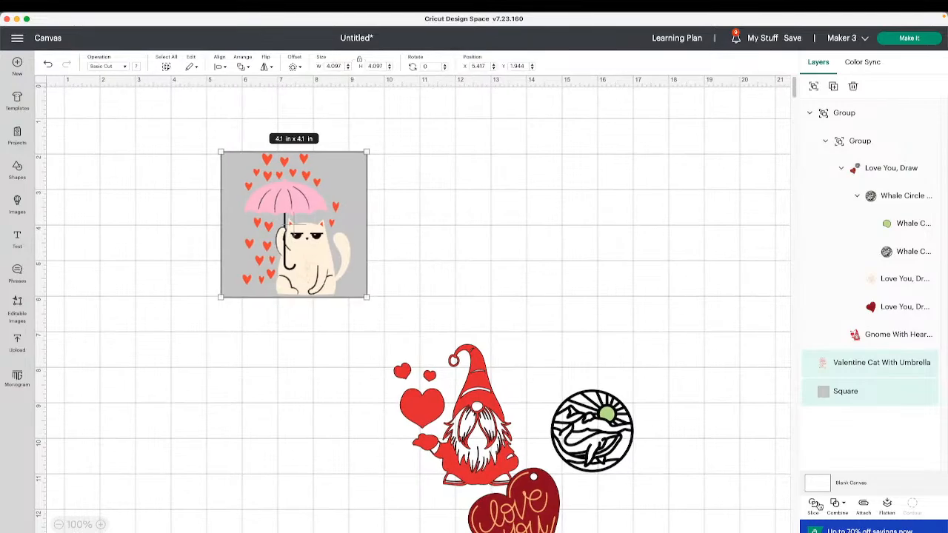
left_click(888, 504)
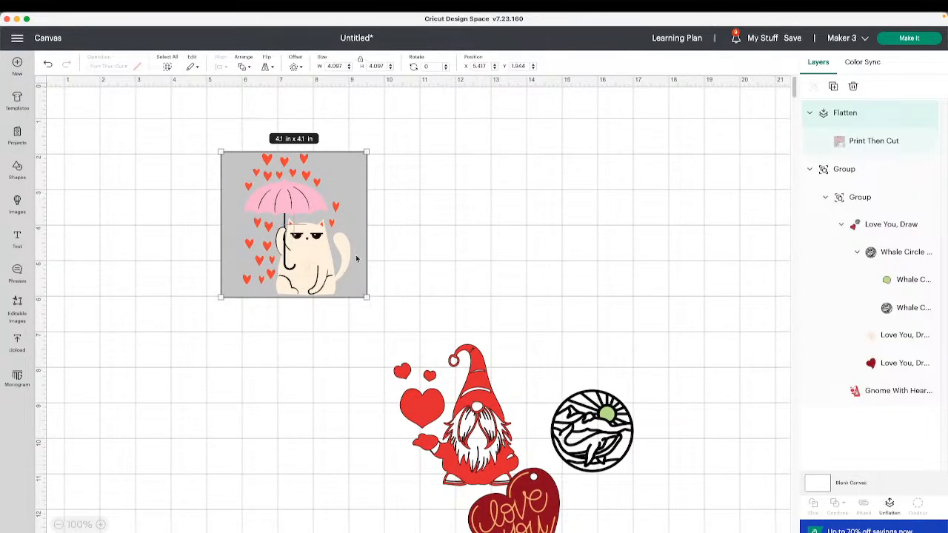
scroll(357, 258, "up", 1)
mouse_move(358, 259)
left_mouse_down()
mouse_move(372, 267)
mouse_move(355, 257)
left_mouse_up()
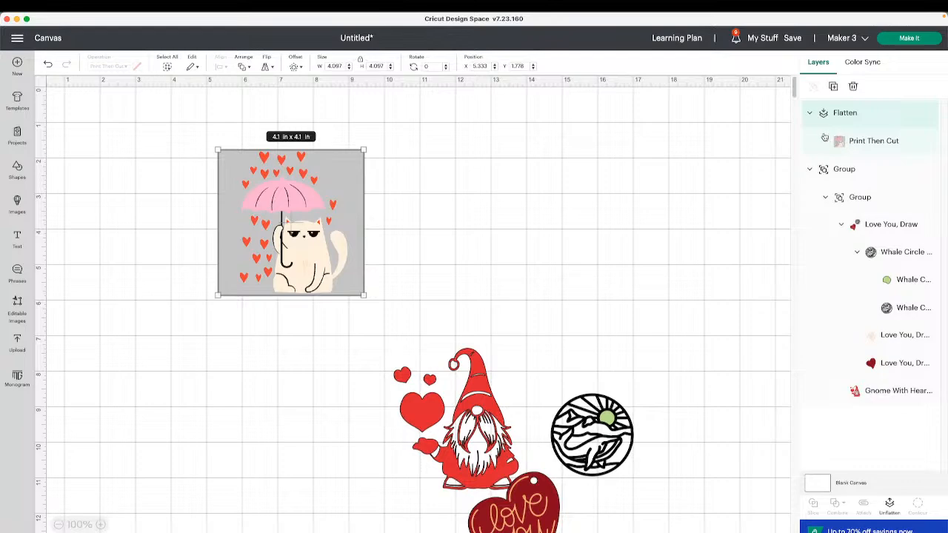
- Open the project's mat preview to review how the flattened design and other images are laid out
left_click(895, 39)
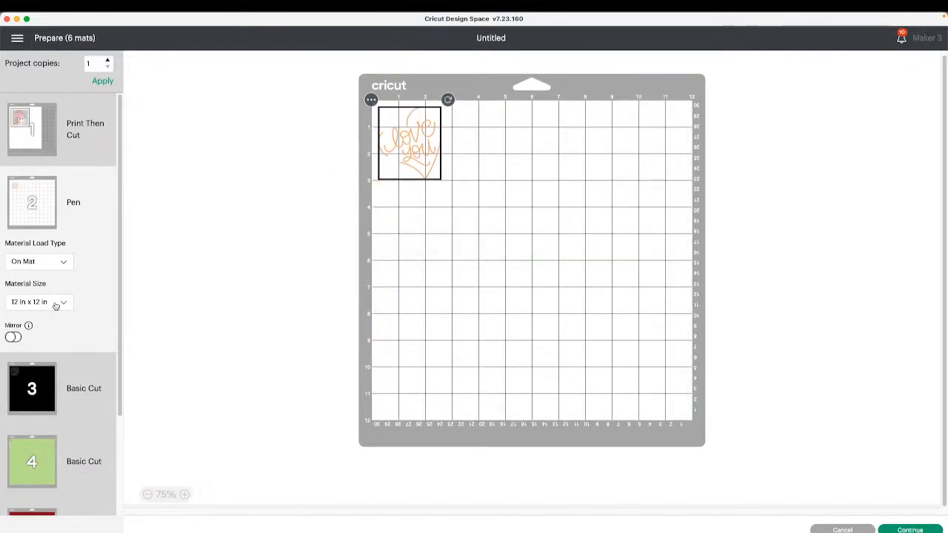
- Review the flattened cat on the Print Then Cut mat, then return to the canvas
scroll(57, 302, "down", 1)
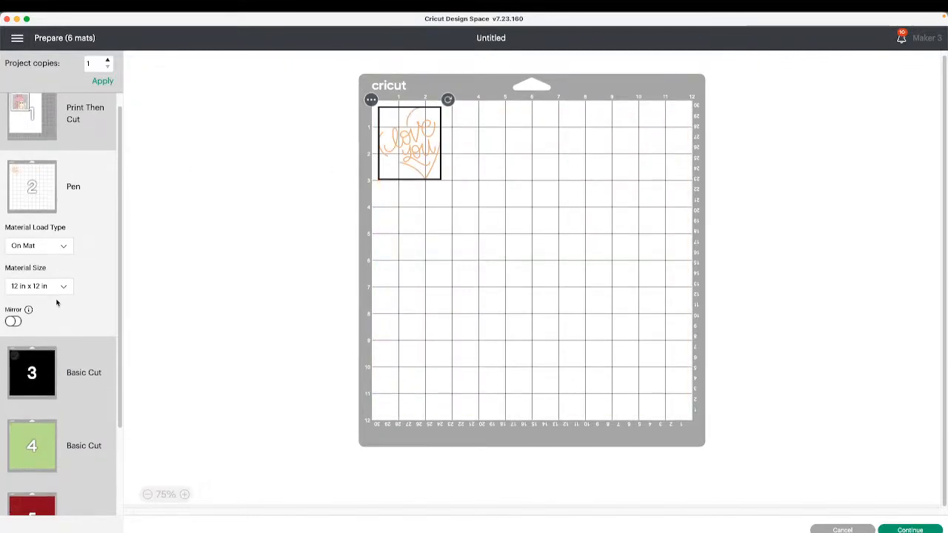
left_click(30, 104)
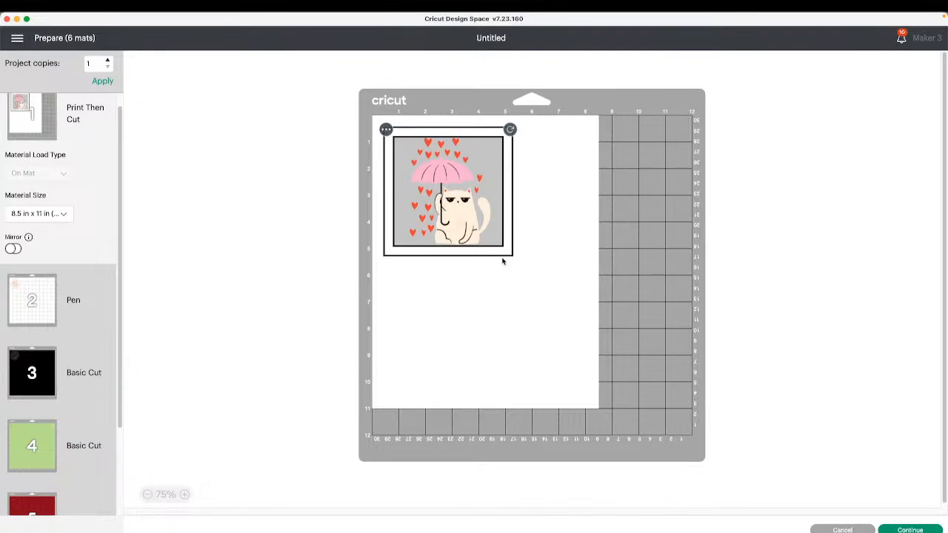
left_click_drag(510, 130, 495, 142)
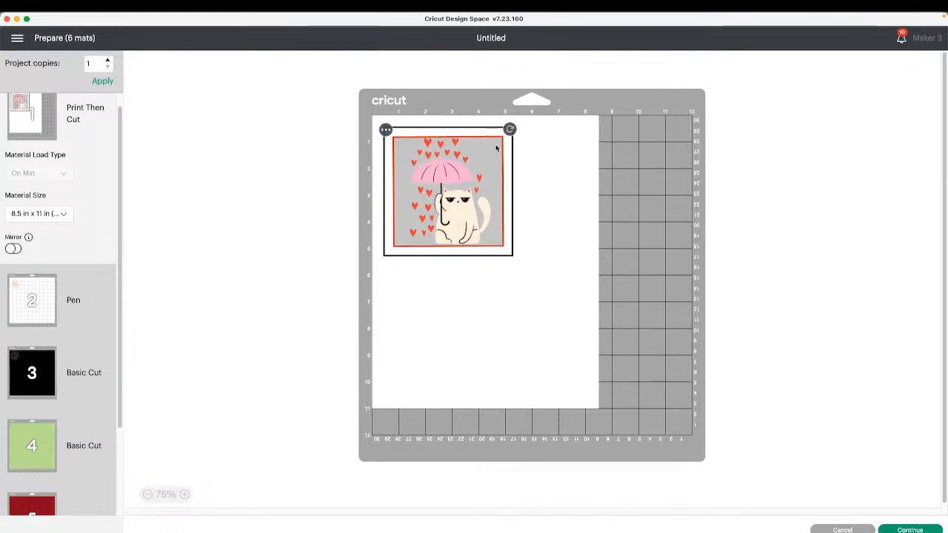
left_click_drag(479, 200, 474, 201)
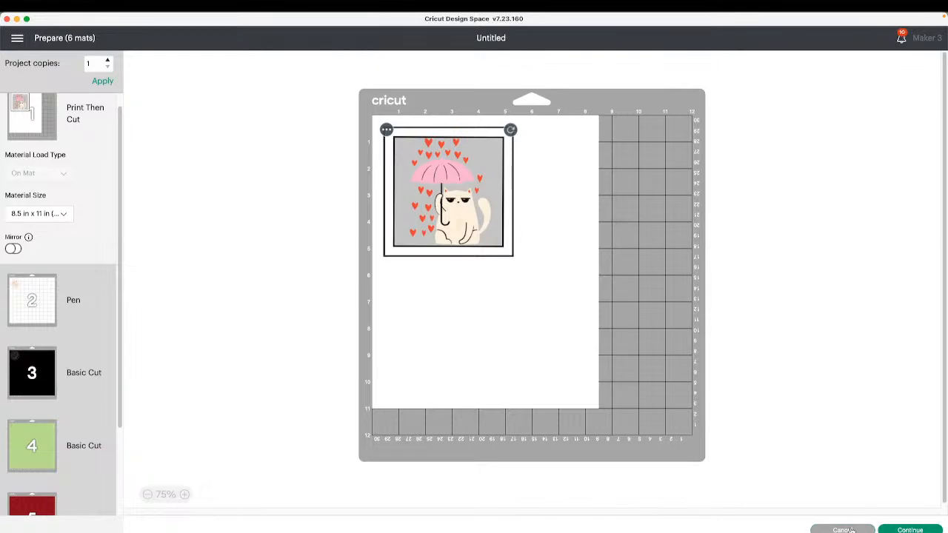
left_click(850, 530)
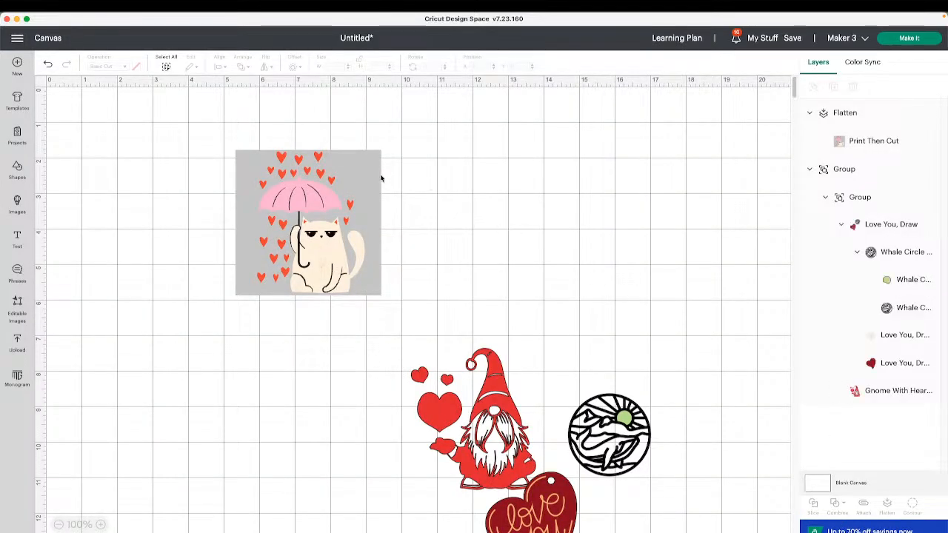
- Unflatten the cat design and change the square's print color from gray to white
left_click(374, 178)
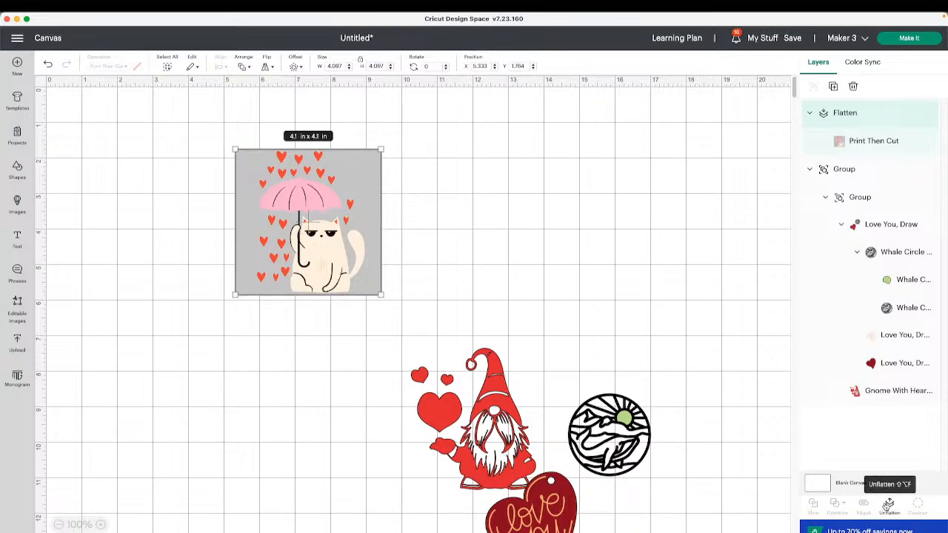
left_click(889, 505)
left_click(457, 185)
left_click(363, 163)
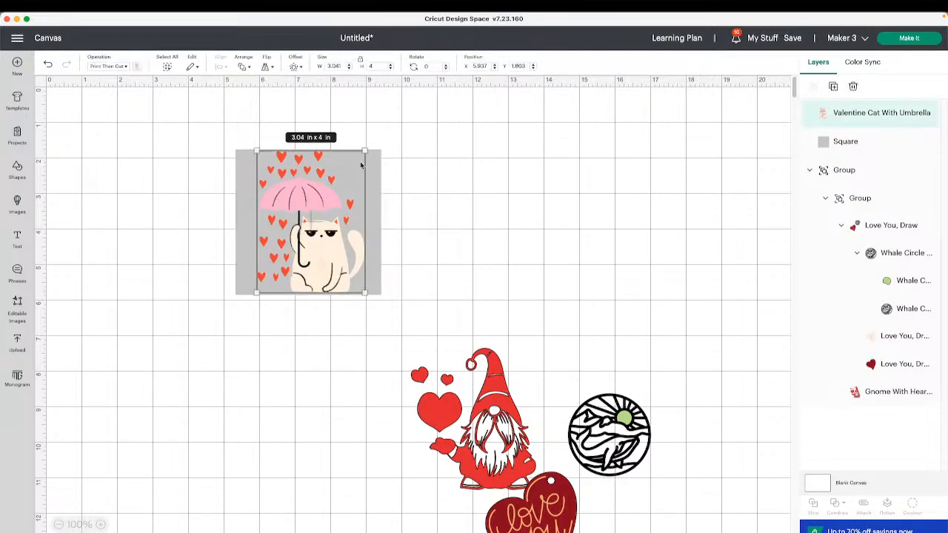
left_click(363, 164)
left_click(137, 67)
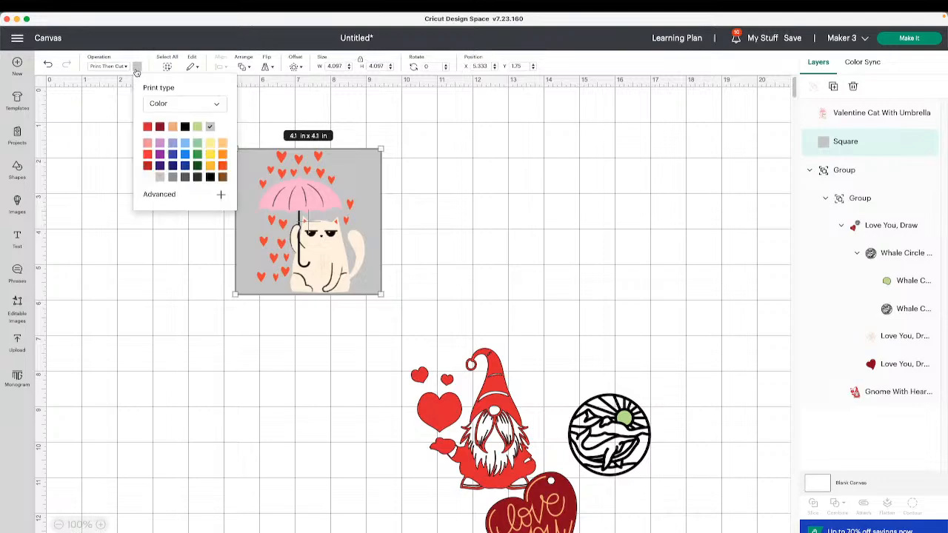
left_click(147, 178)
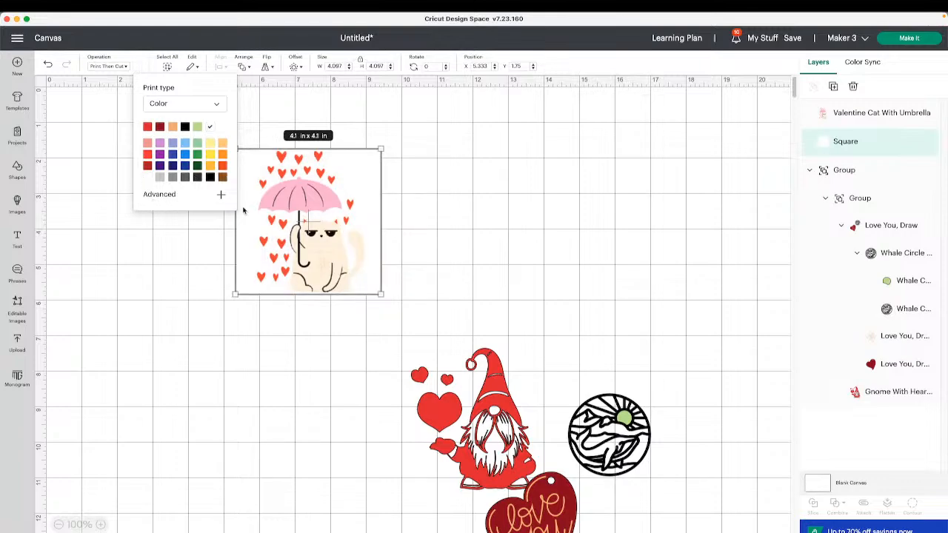
left_click(434, 264)
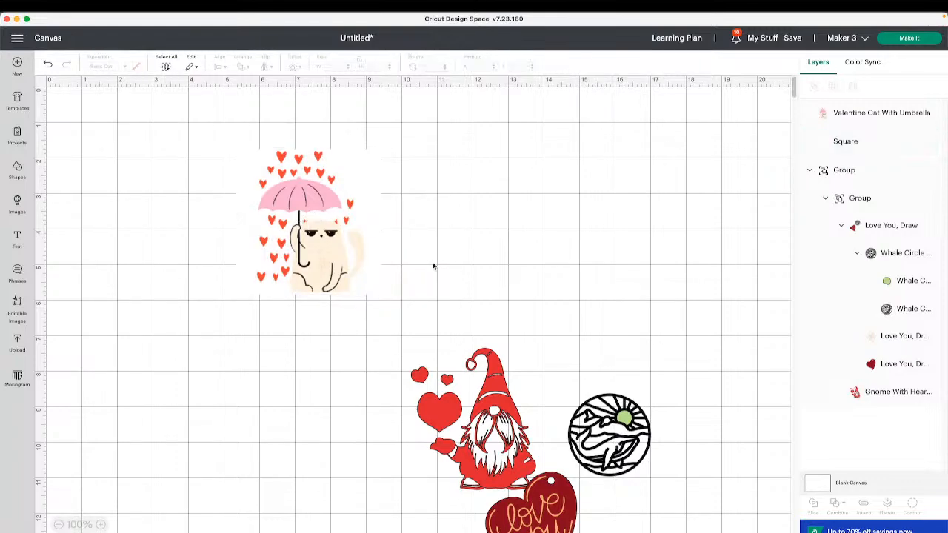
- Flatten the Valentine Cat with the white square, check the result in the mat preview and return to the canvas
left_click(289, 245)
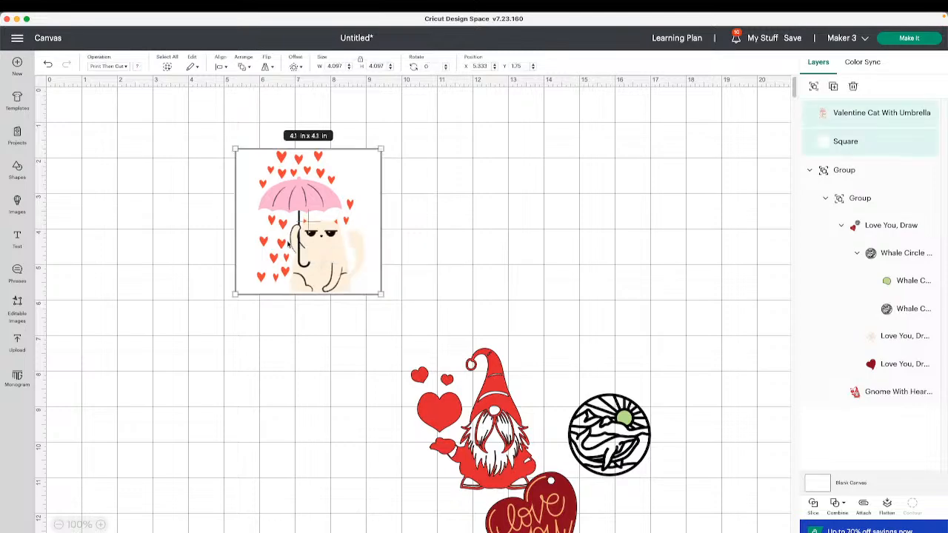
left_click(887, 509)
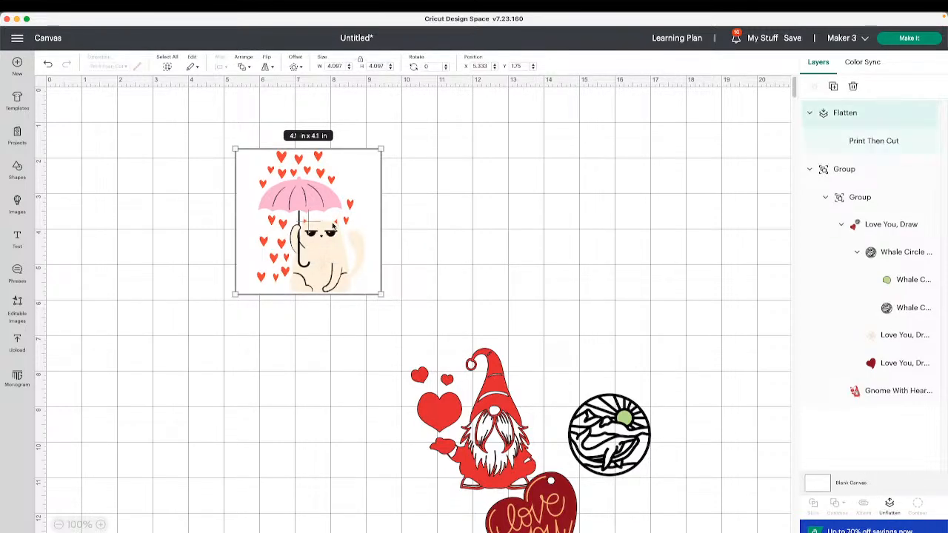
left_click(908, 38)
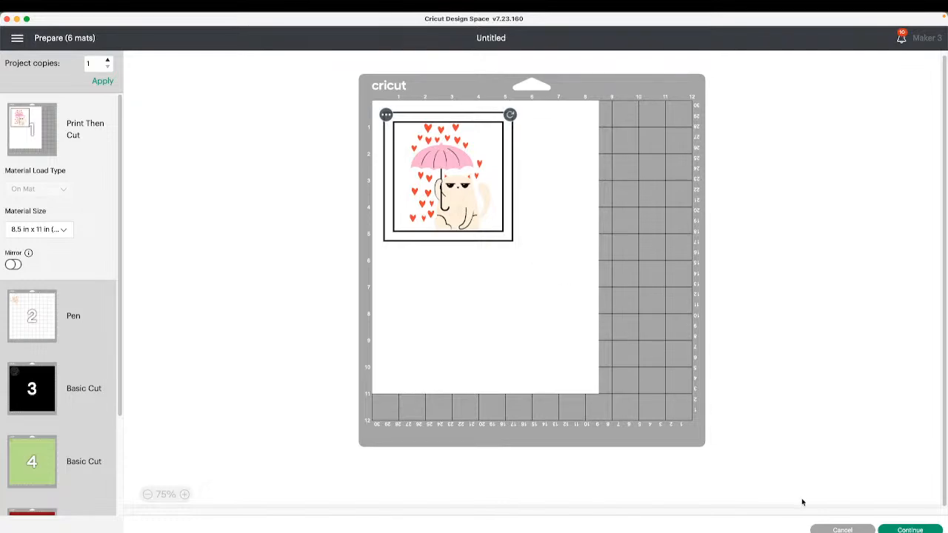
left_click(842, 529)
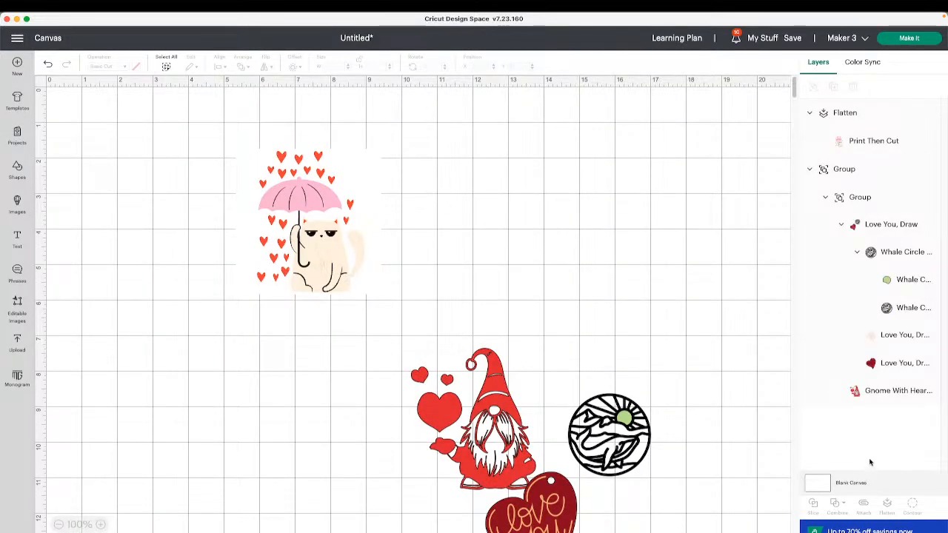
- Set the canvas color to light gray and move the flattened cat design to about X 7.42, Y 1.58
left_click(862, 485)
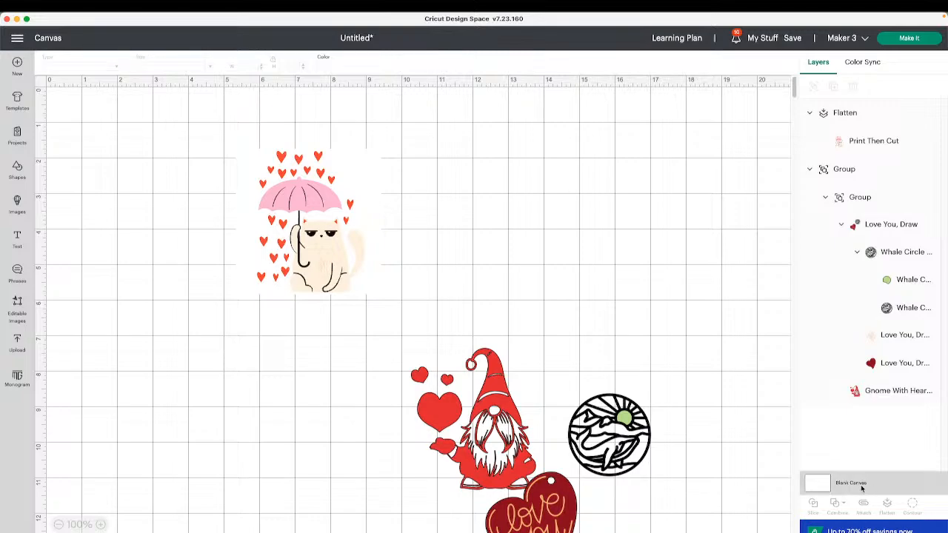
left_click(323, 67)
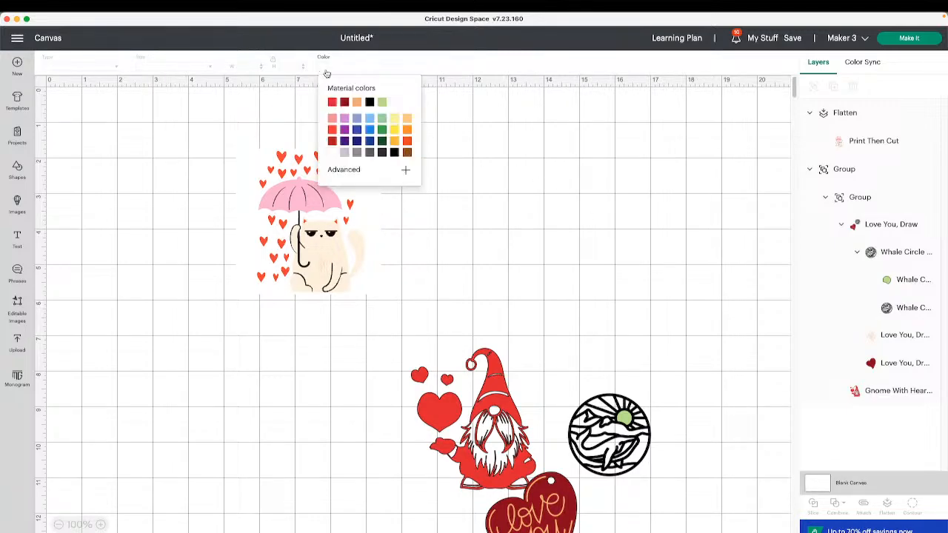
left_click(344, 152)
left_click_drag(381, 222, 455, 216)
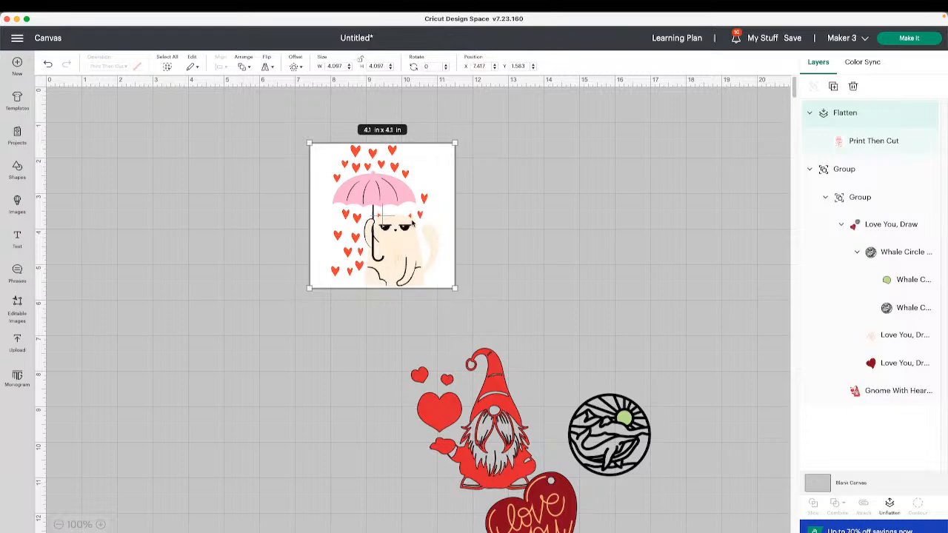
- Unflatten the design and separate its pieces, placing the Valentine Cat at about X 10.98, Y 1.62 away from the white square
left_click(890, 504)
left_click_drag(400, 222, 245, 250)
left_click_drag(506, 236, 397, 212)
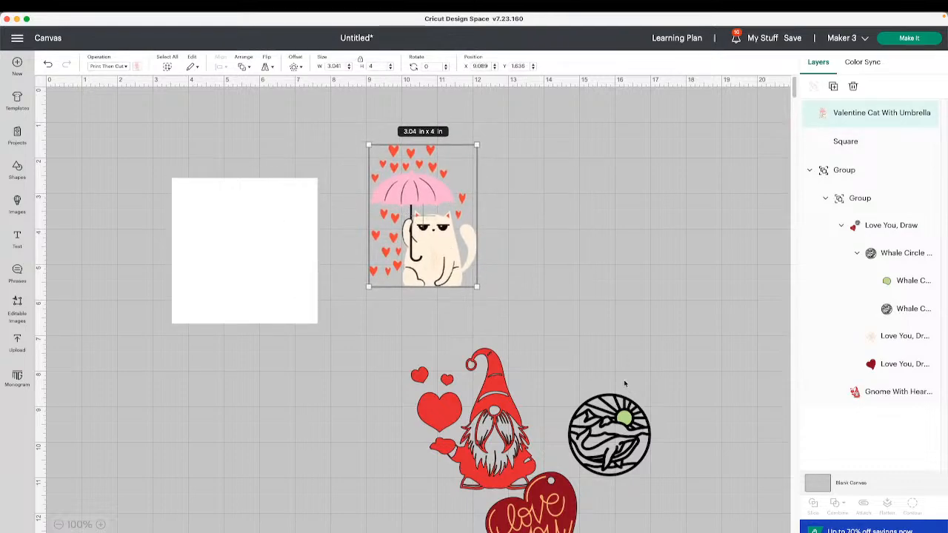
left_click_drag(397, 168, 493, 181)
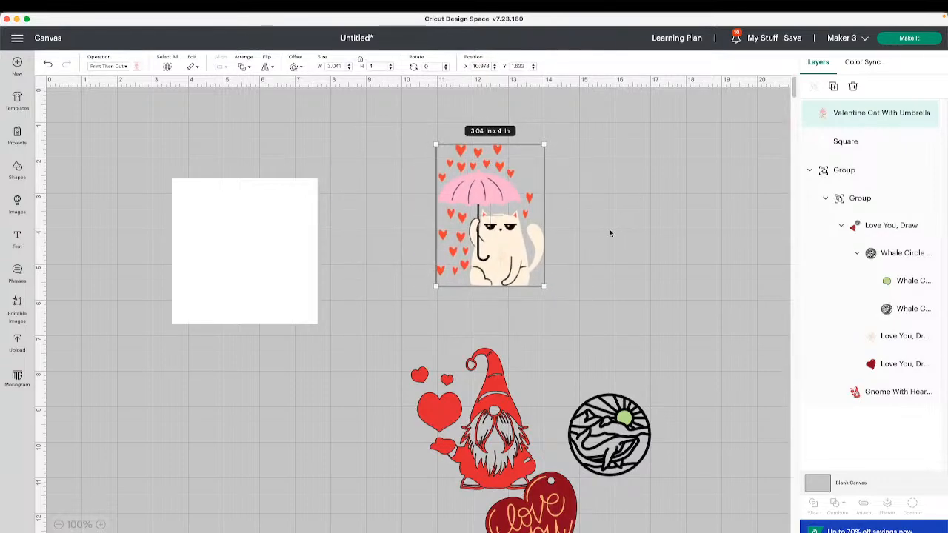
- Set the canvas color back to white and delete the white square
left_click(865, 488)
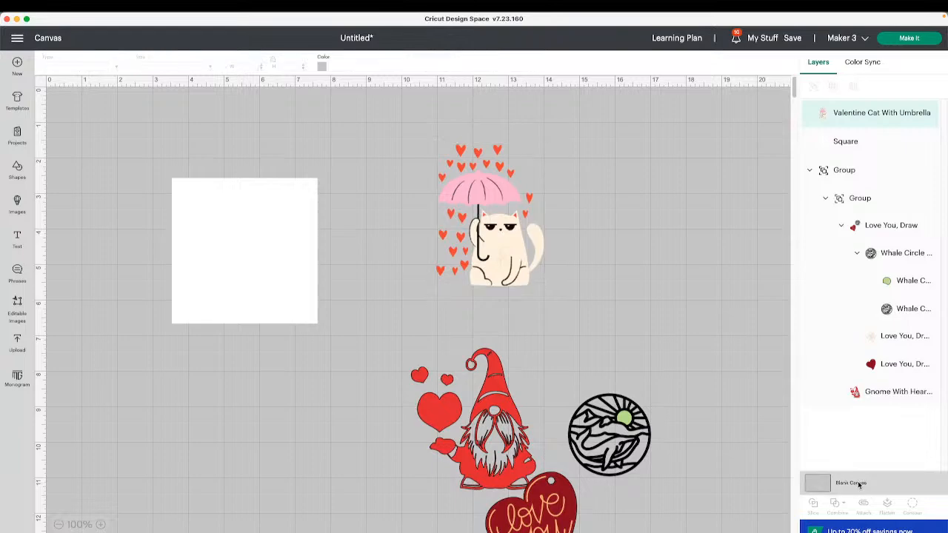
left_click(321, 68)
left_click(333, 153)
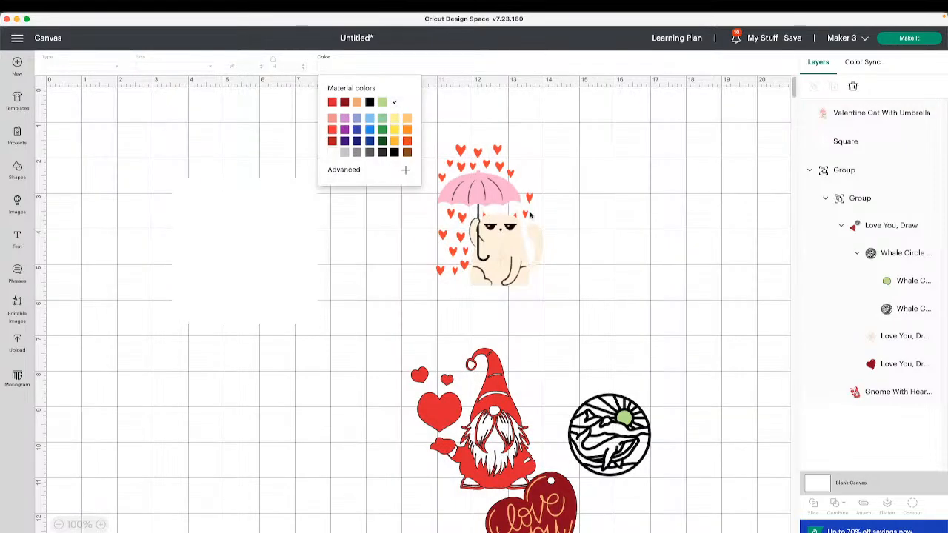
left_click(273, 236)
key("Delete")
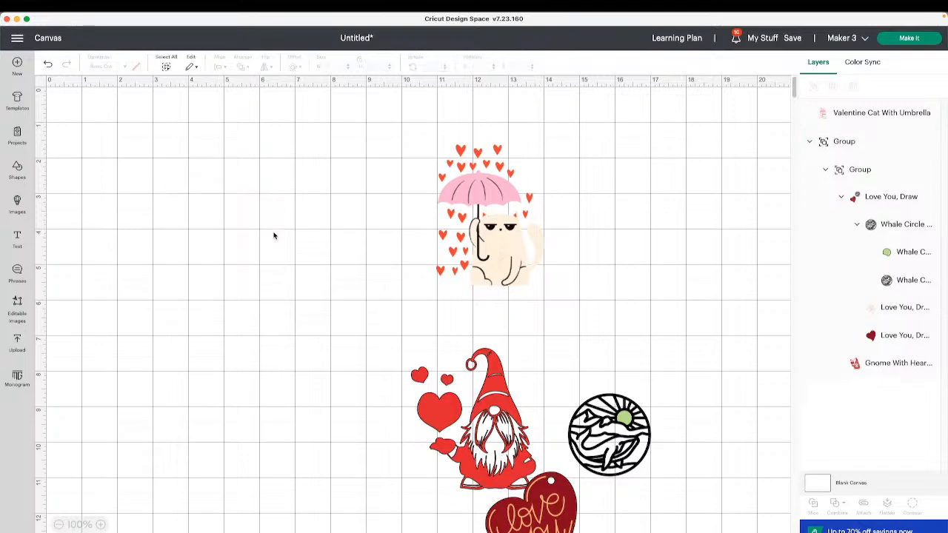
- Preview a 0.25 in rounded offset around the Valentine Cat, discard it and move the cat to about X 12.44, Y 2.62
left_click_drag(531, 213, 345, 217)
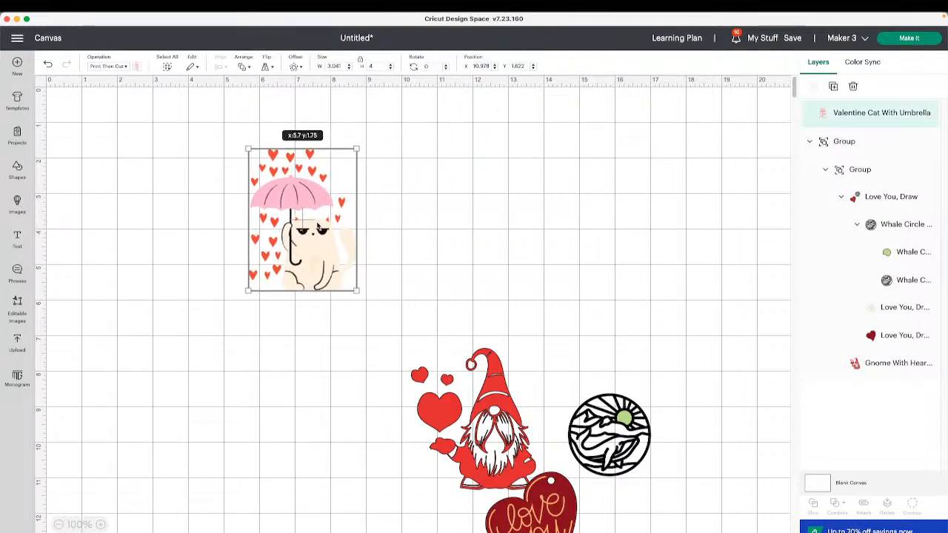
left_click(294, 67)
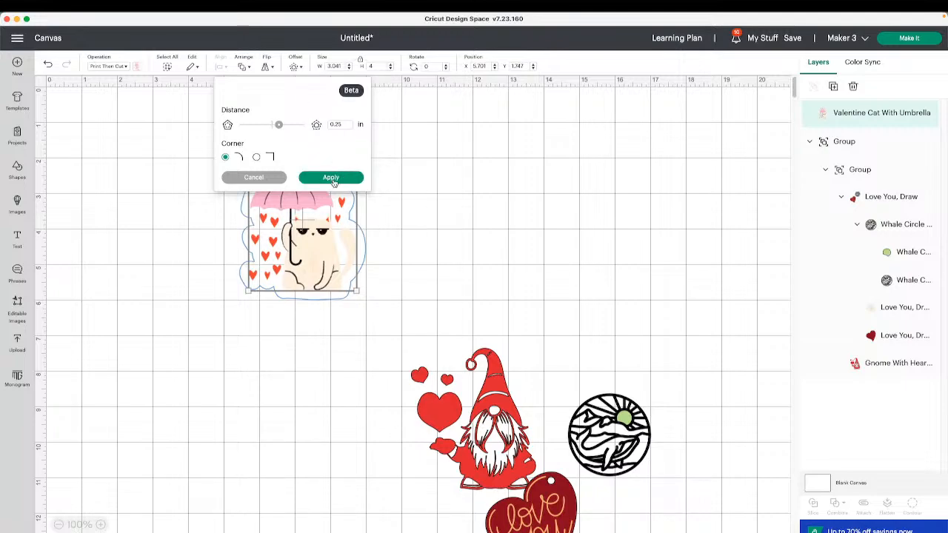
left_click(504, 184)
left_click_drag(305, 196, 546, 228)
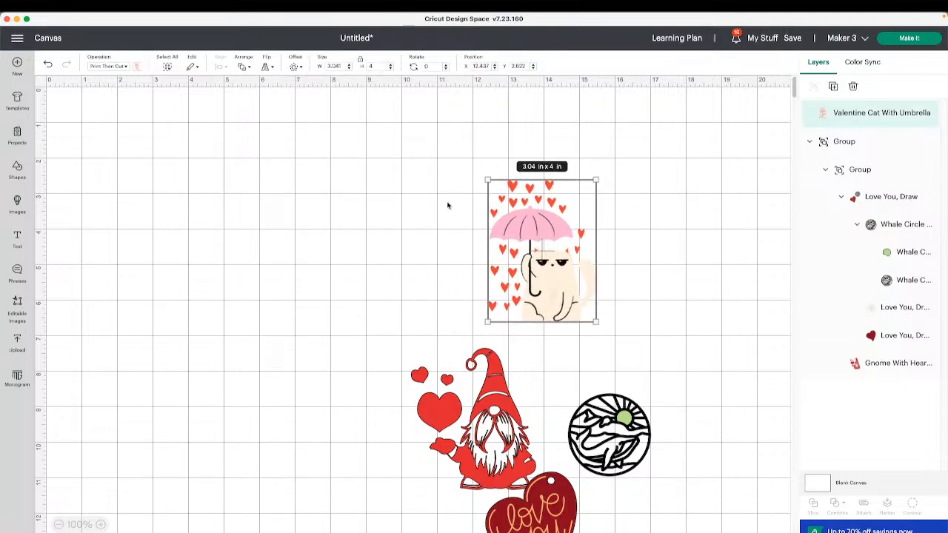
- Create a 0.097 in offset with rounded corners around the Valentine Cat
left_click(296, 67)
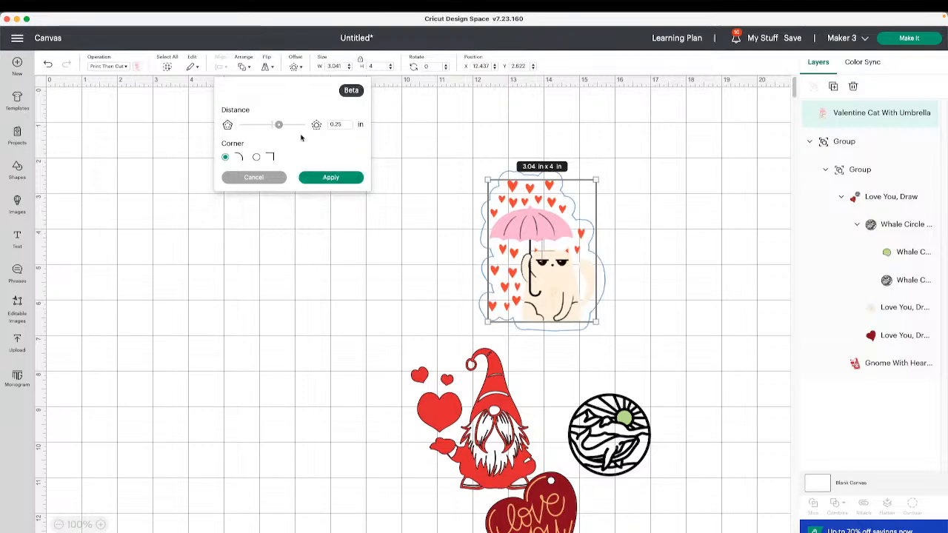
left_click_drag(279, 127, 275, 126)
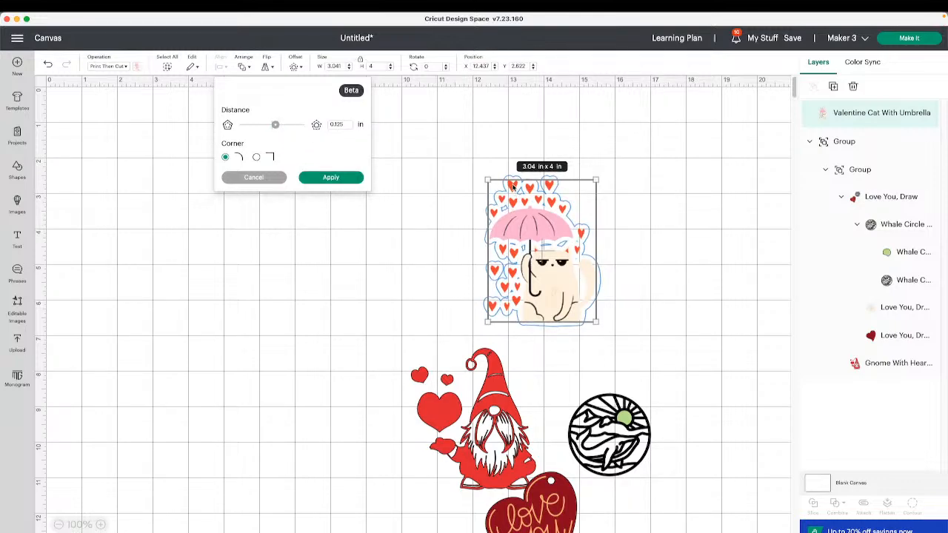
left_click_drag(275, 126, 274, 125)
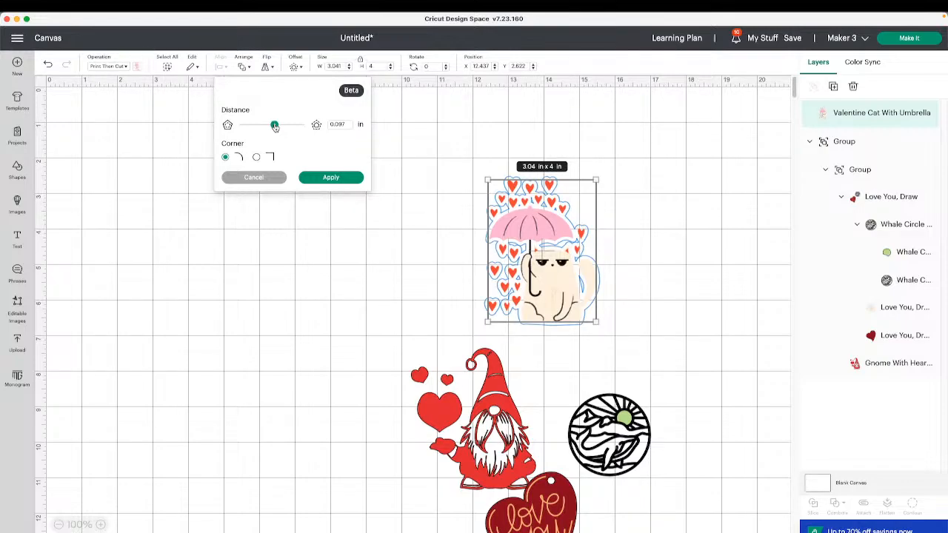
left_click(338, 179)
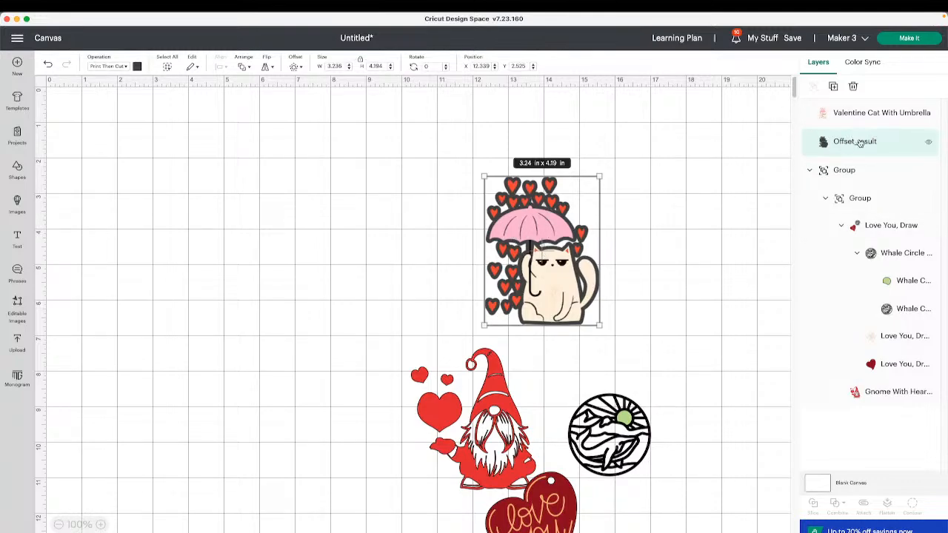
- Move the Valentine Cat off its offset shape to about X 5.71, Y 3.05 and delete the dark offset shape
left_click_drag(548, 274, 314, 275)
left_click(539, 279)
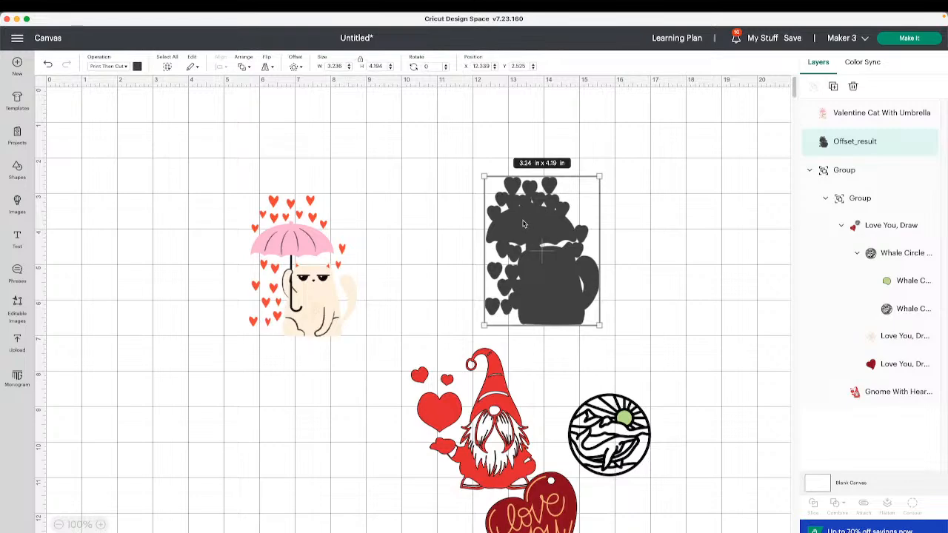
key("Delete")
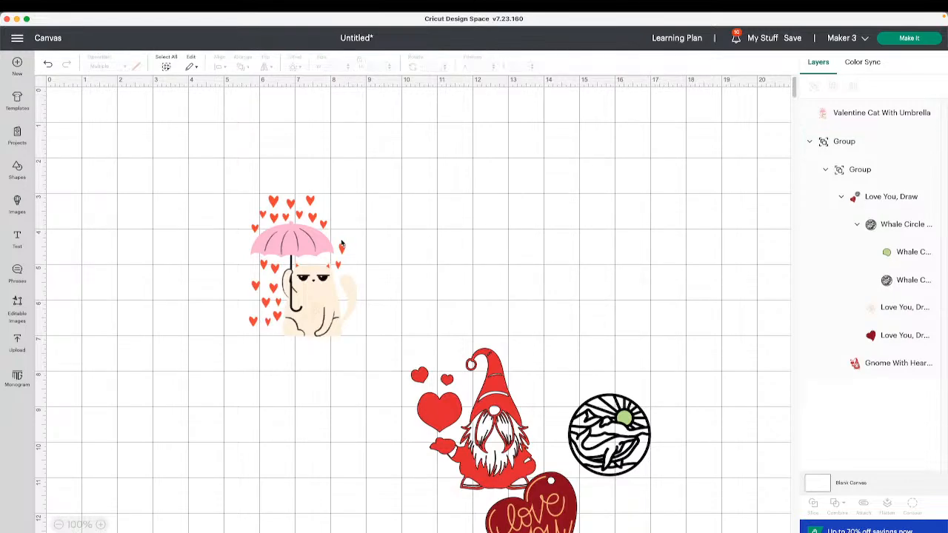
- Preview a 0.125 in rounded offset around the Valentine Cat, close it without applying and reselect the cat
left_click(342, 245)
left_click(296, 66)
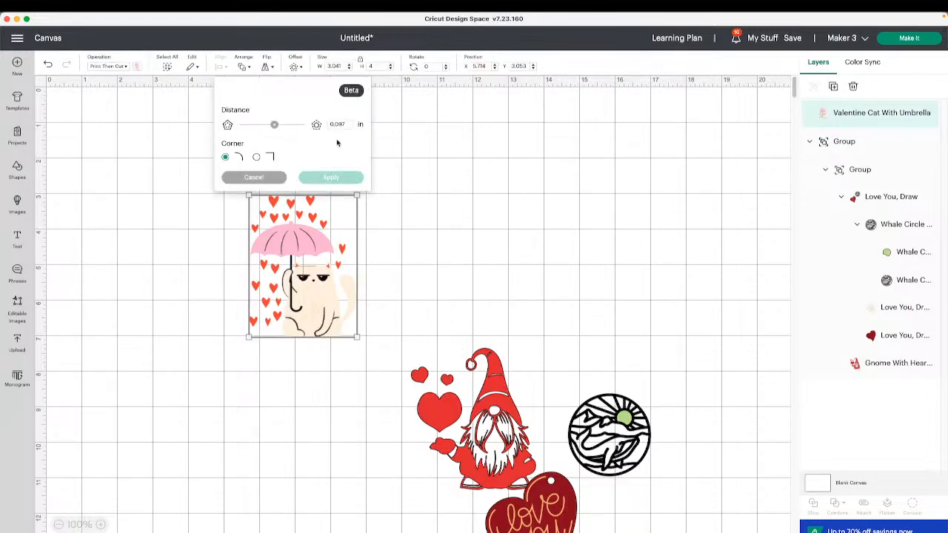
left_click_drag(275, 126, 275, 127)
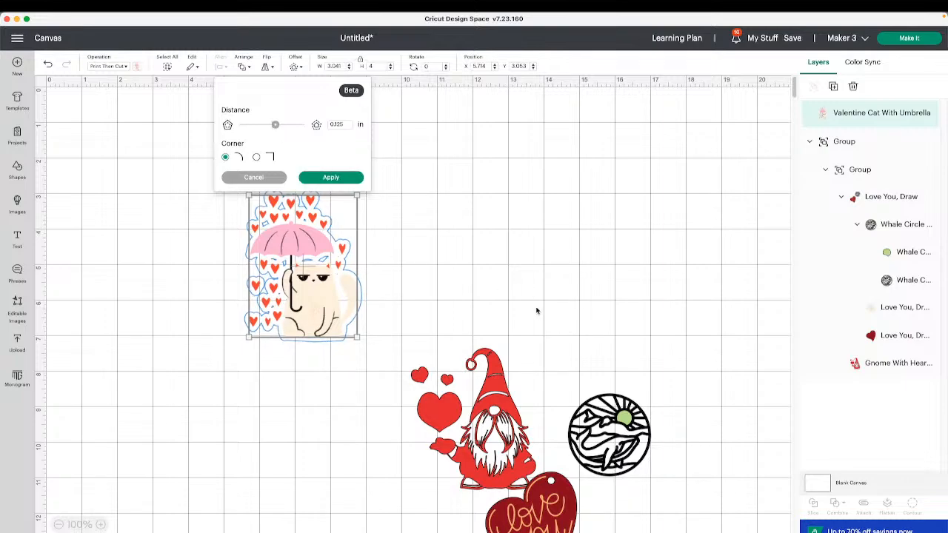
left_click(413, 223)
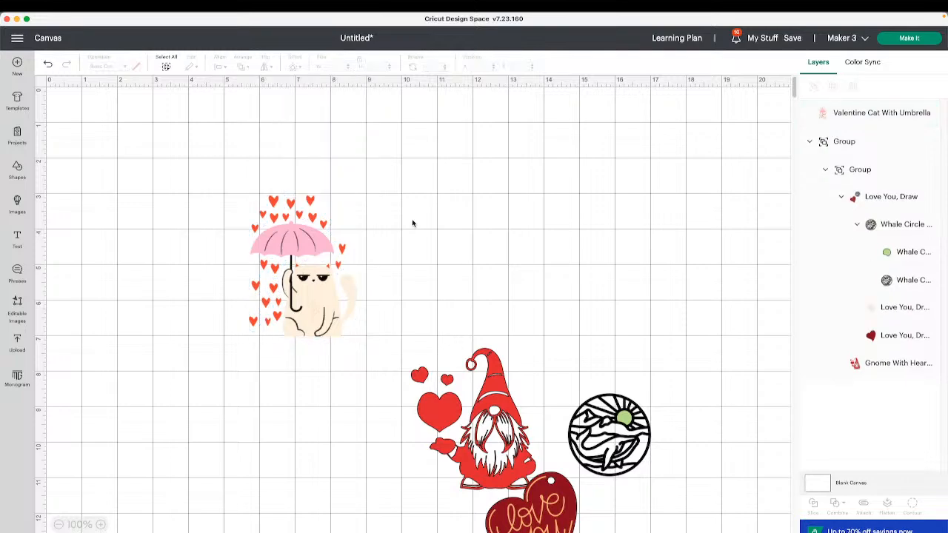
left_click(286, 238)
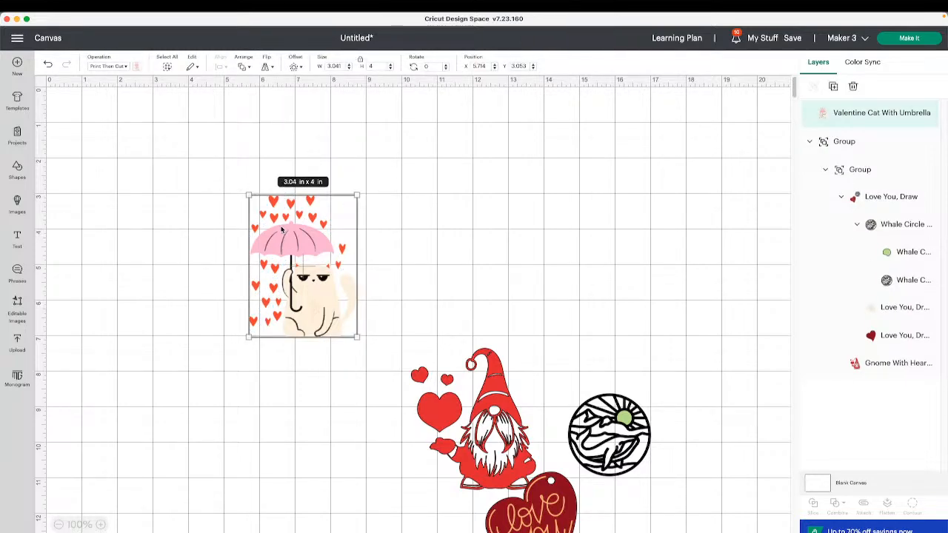
- Try to apply a 0.125 in rounded offset to the Valentine Cat and move the cat to about X 6.40, Y 2.78
left_click(294, 66)
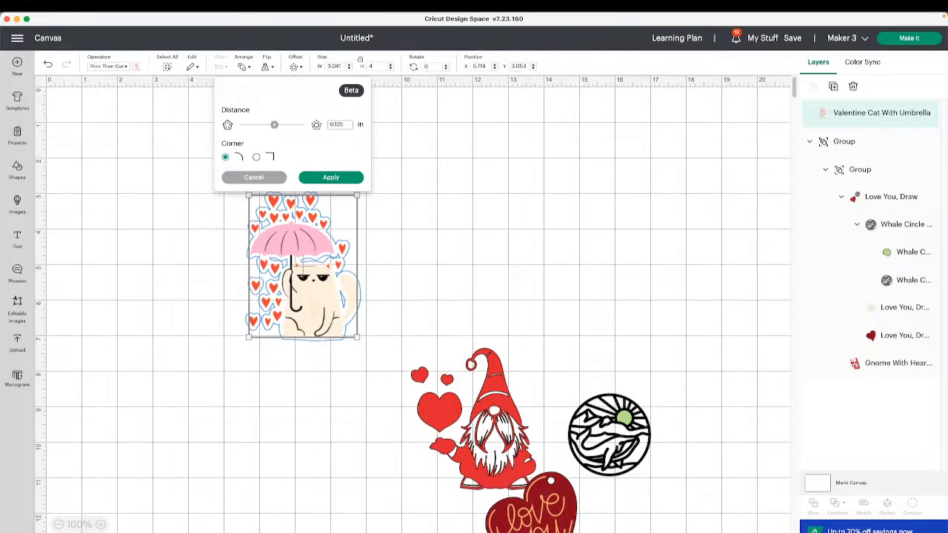
left_click(331, 177)
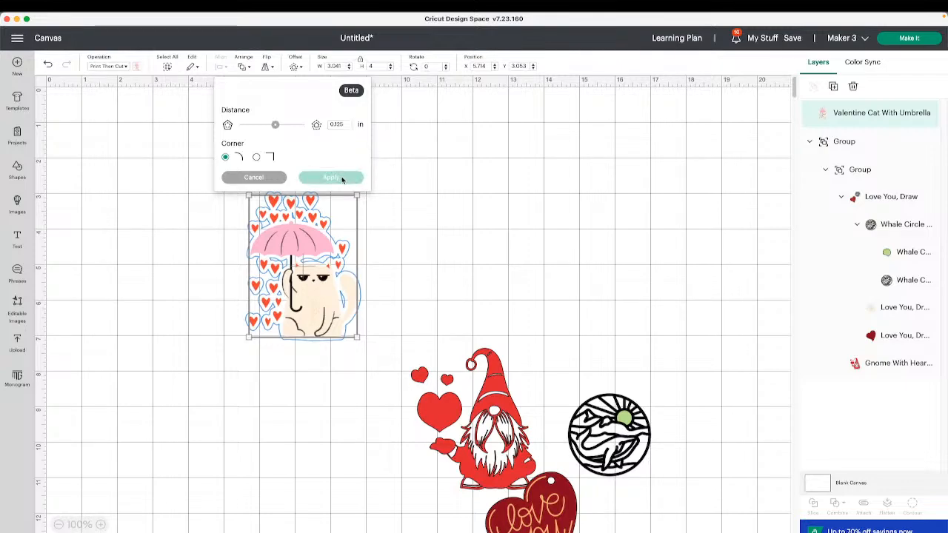
left_click(314, 297)
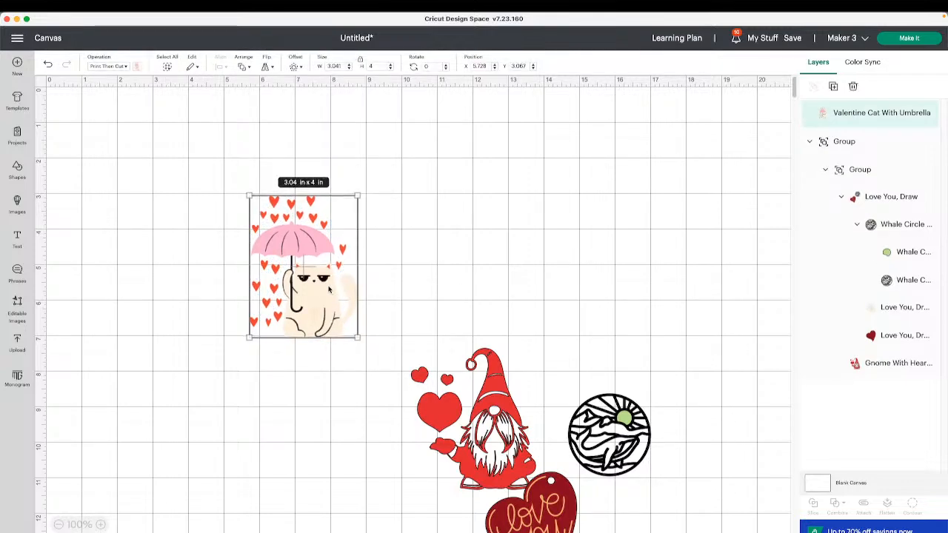
left_click_drag(312, 282, 337, 272)
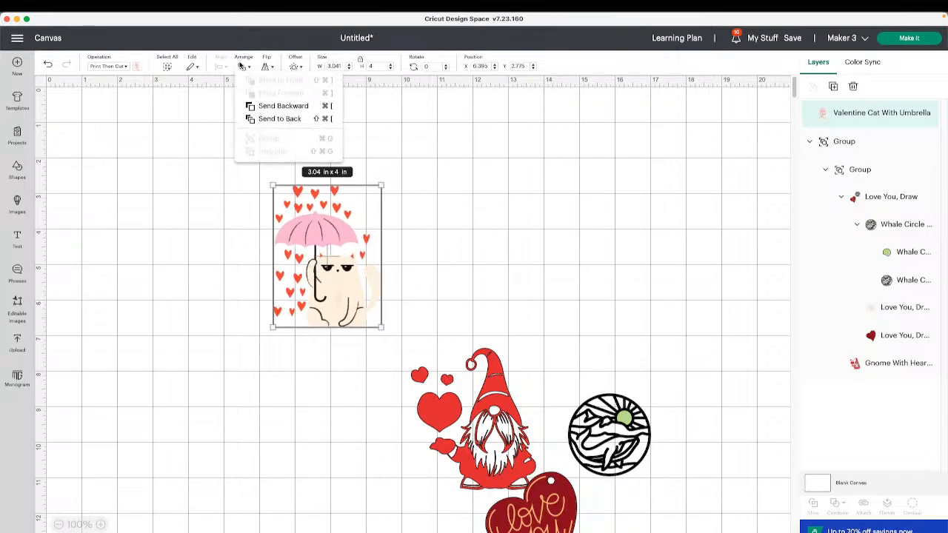
- Apply a rounded offset to the Valentine Cat with 0.12 in entered, and move the cat off the dark shape to about X 10.77, Y 2.22
left_click(294, 67)
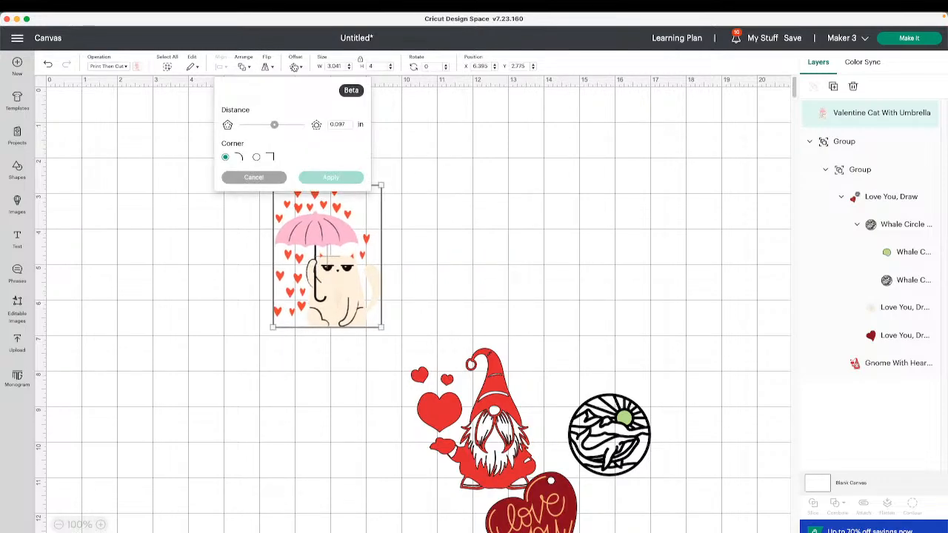
left_click(339, 123)
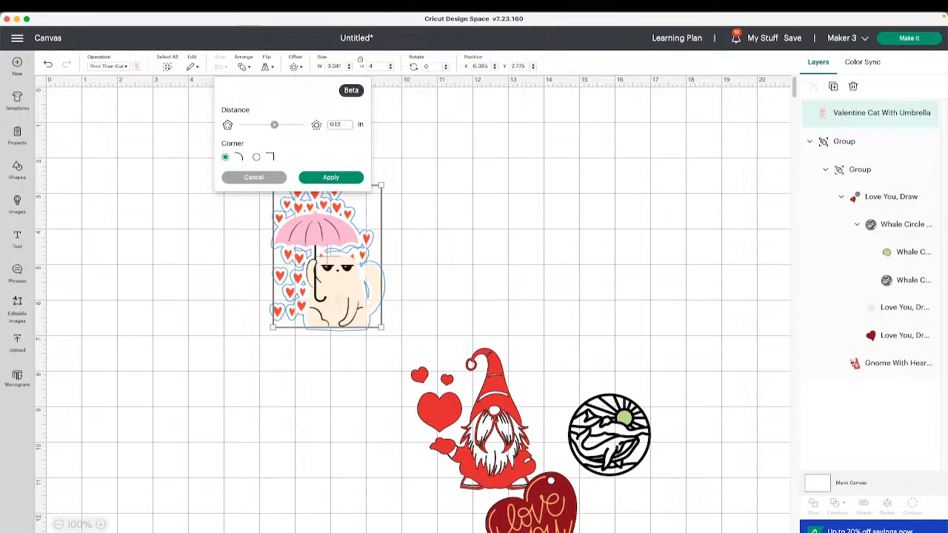
left_click(330, 178)
left_click(480, 207)
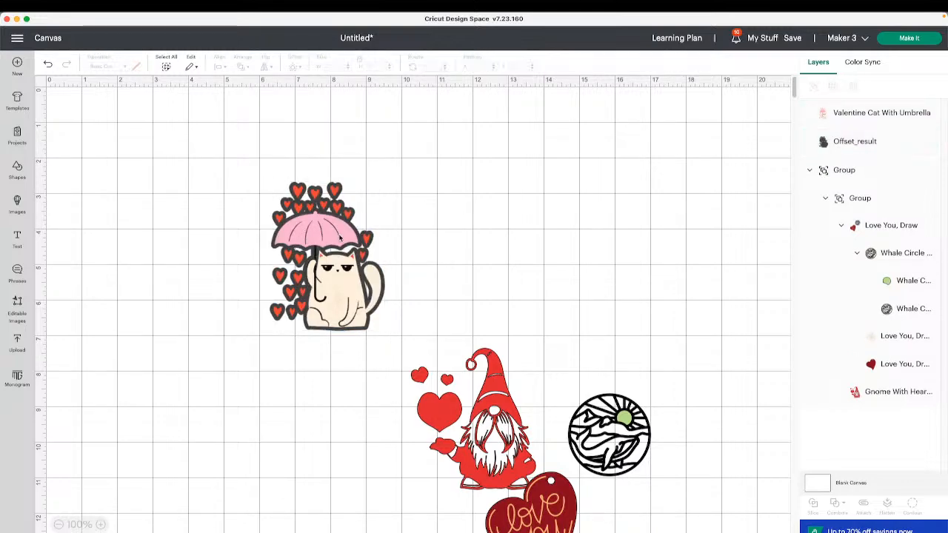
left_click_drag(334, 237, 492, 223)
left_click(326, 267)
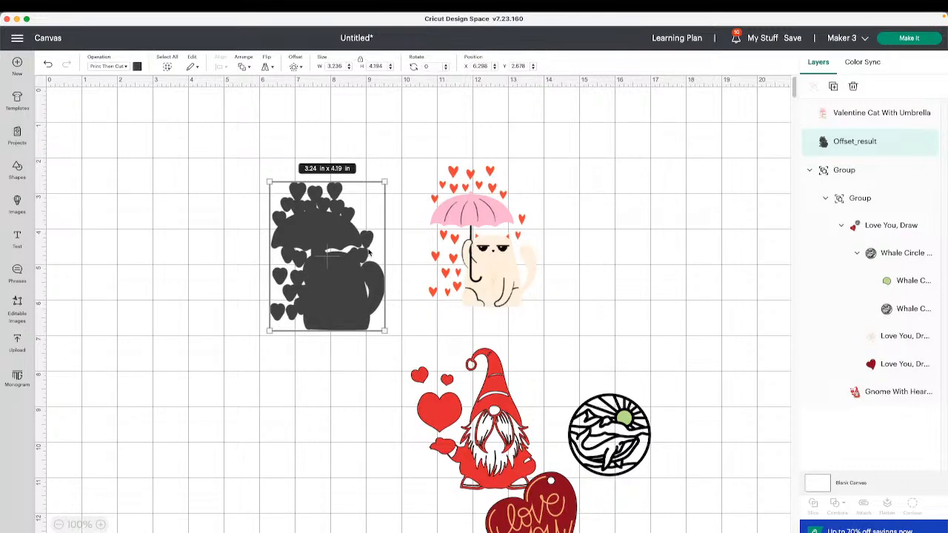
- Apply a second rounded offset to the Valentine Cat and move the cat clear of both dark offset shapes
left_click(450, 233)
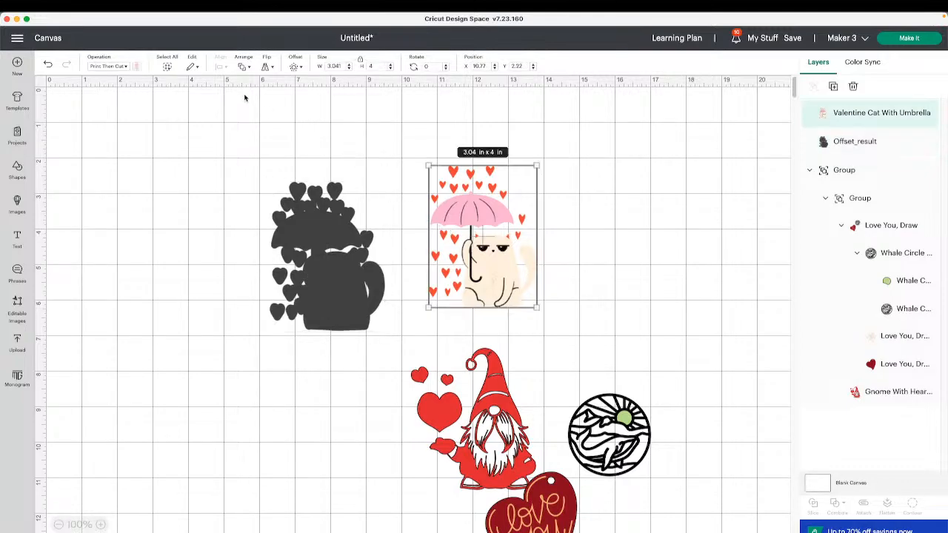
left_click(296, 65)
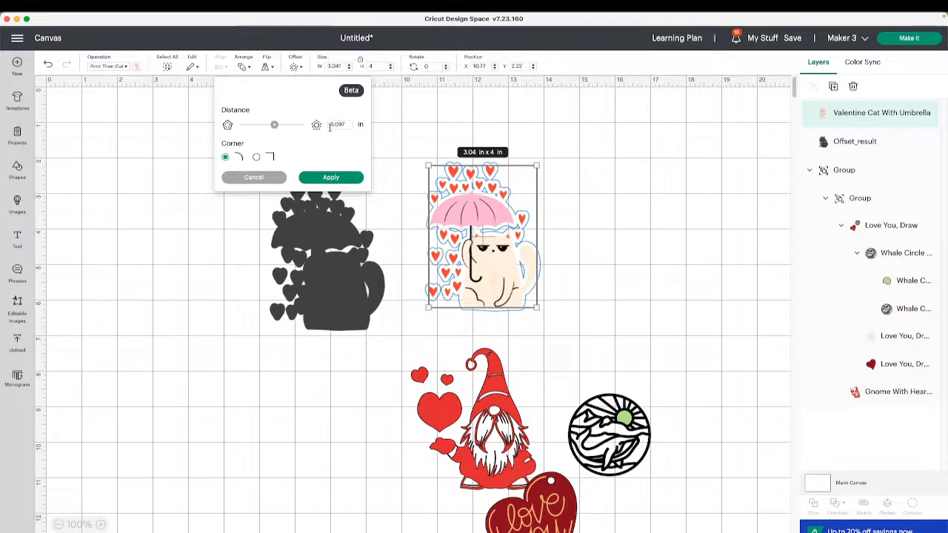
double_click(340, 124)
type("125")
left_click(332, 179)
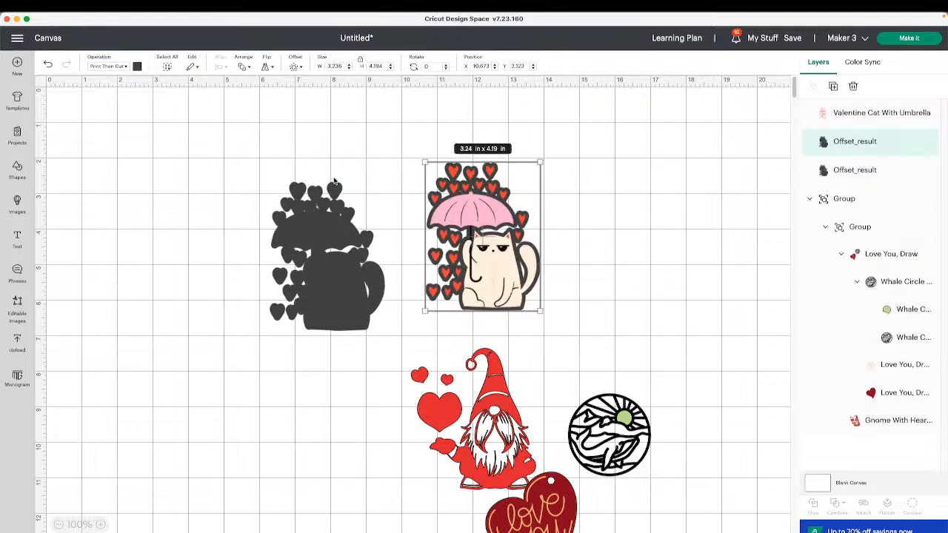
left_click_drag(511, 240, 778, 233)
left_click(511, 239)
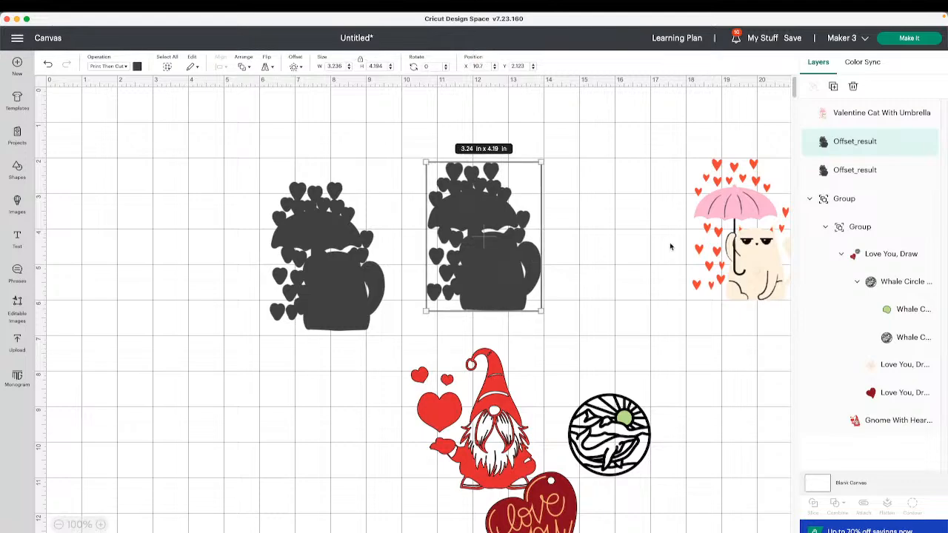
left_click_drag(670, 239, 504, 252)
left_click(139, 68)
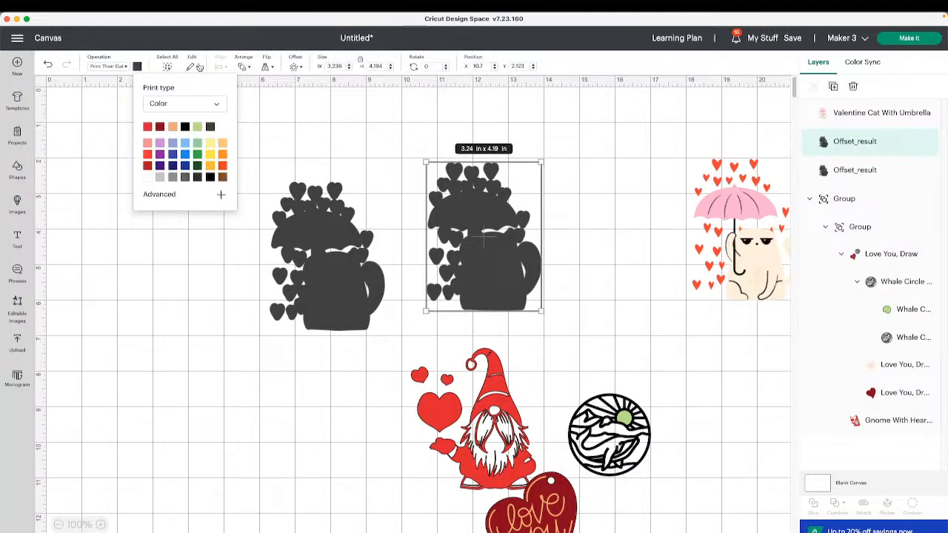
left_click(294, 68)
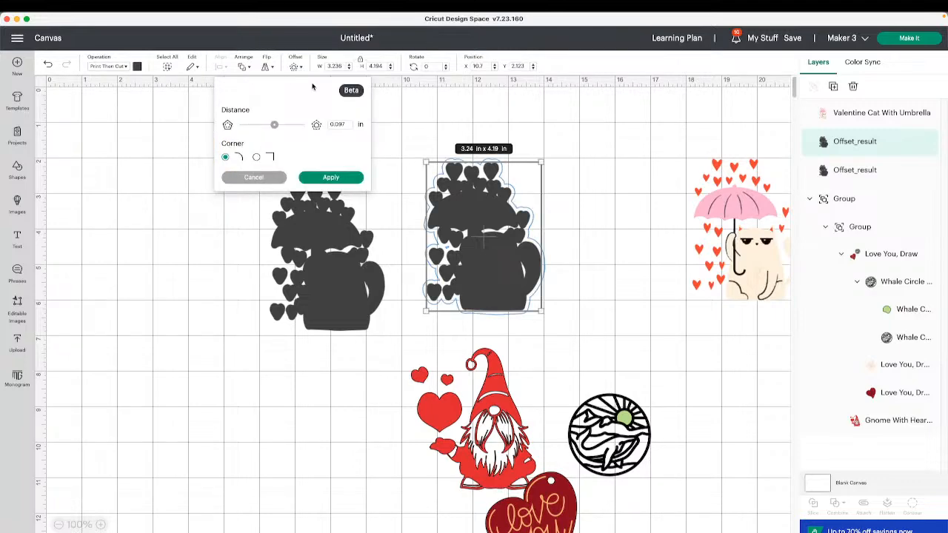
left_click(520, 289)
- Delete both dark offset shapes and move the Valentine Cat to about X 4.05, Y 4.35
left_click(498, 265)
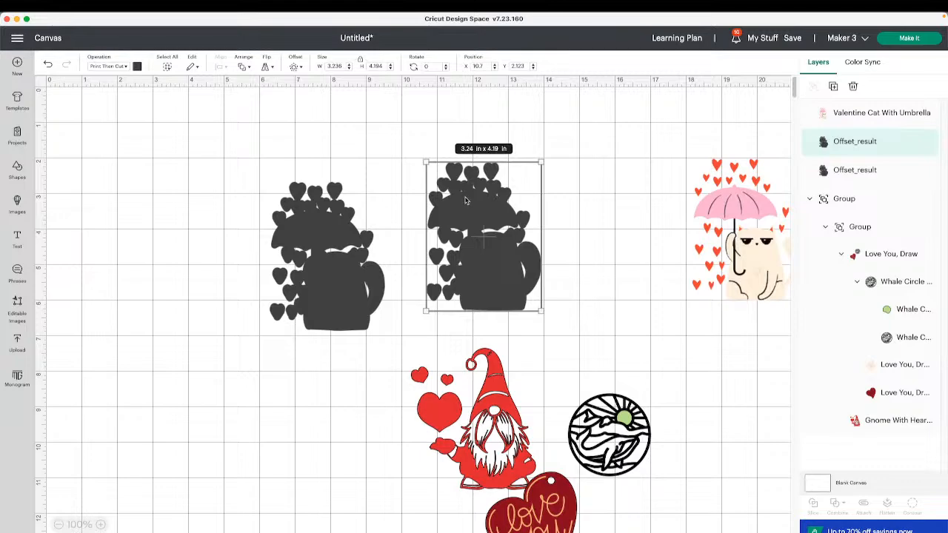
key("Delete")
left_click(352, 230)
key("Delete")
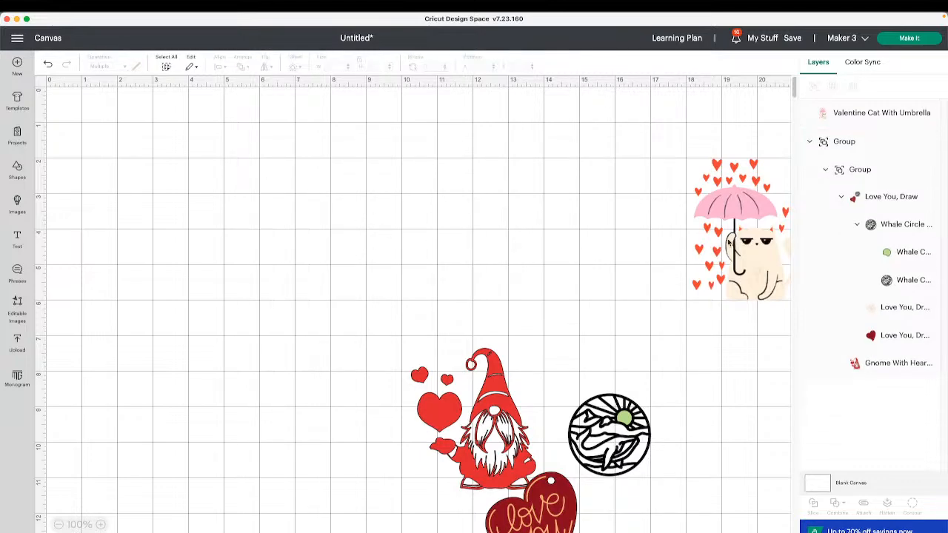
left_click_drag(729, 245, 199, 325)
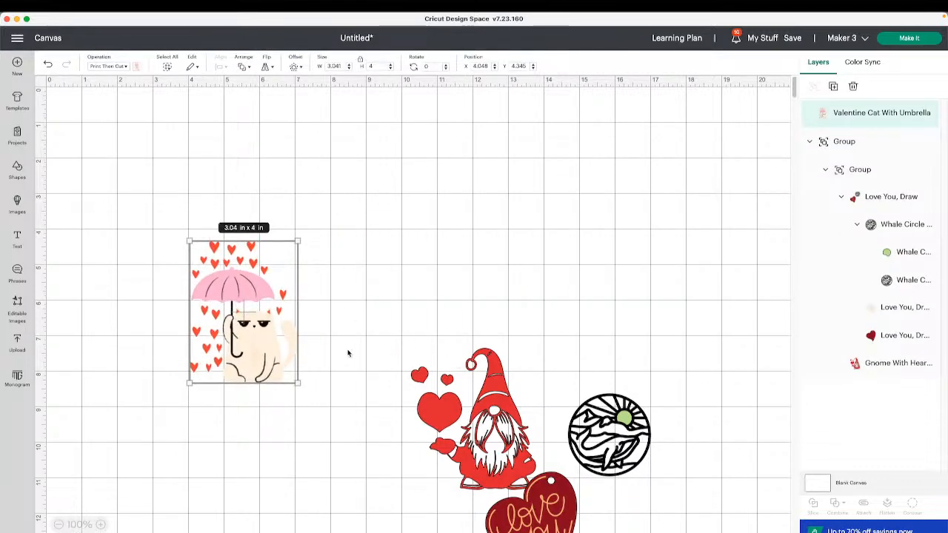
- Ungroup the outer group once and move the gnome, heart and whale images together to about X 11.64, Y 3.47
left_click_drag(609, 435, 471, 222)
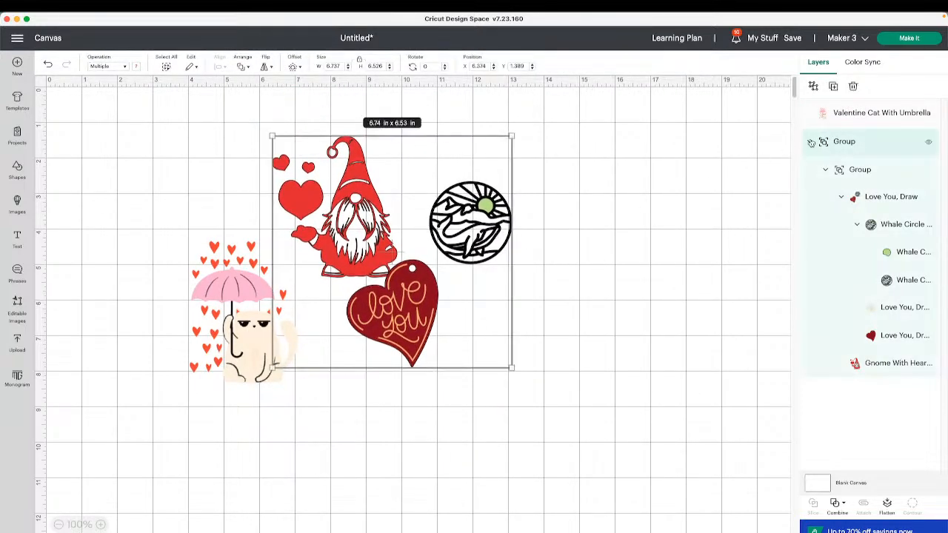
left_click(813, 86)
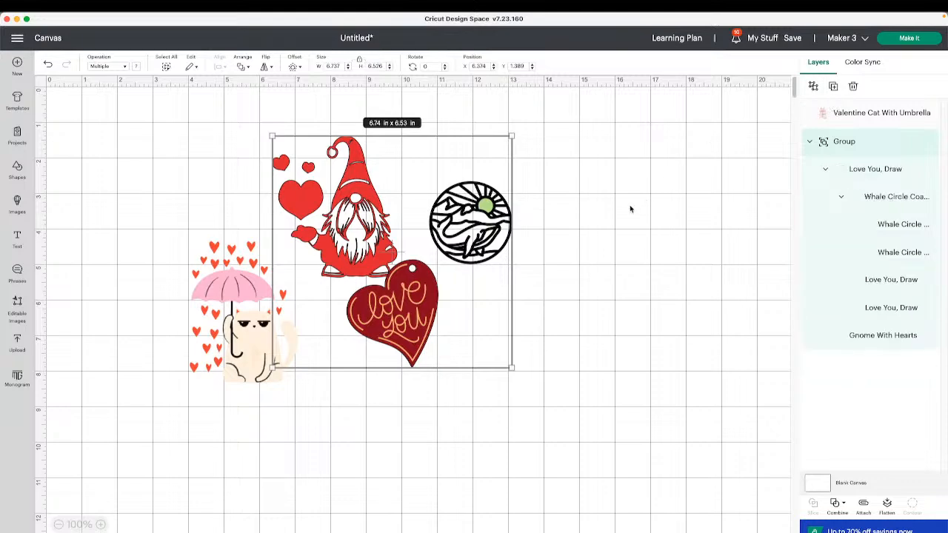
left_click(630, 207)
left_click_drag(479, 224, 603, 220)
left_click(658, 271)
left_click_drag(512, 231, 575, 310)
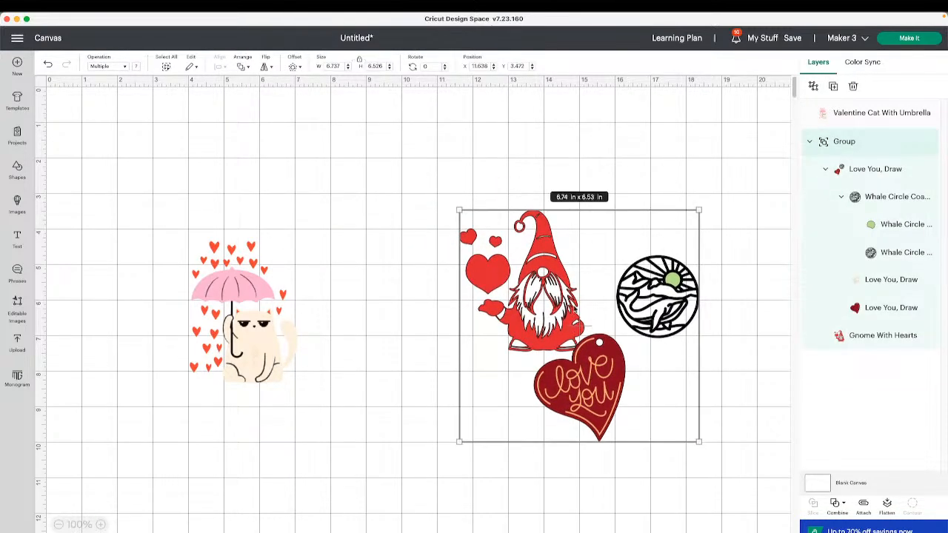
- Ungroup the gnome from the heart and whale images and move it to about X 7.71, Y 1.99
left_click(816, 89)
left_click(602, 227)
left_click(583, 352)
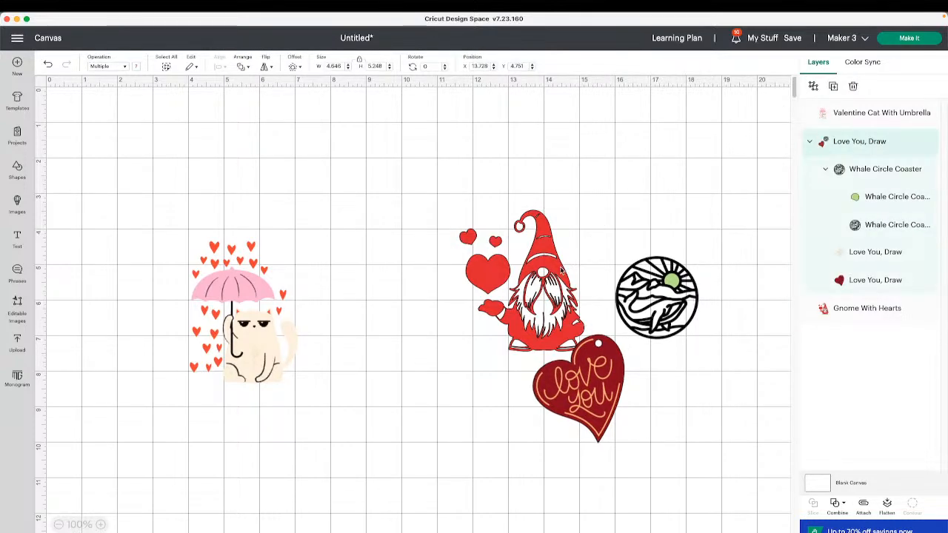
left_click_drag(554, 252, 390, 202)
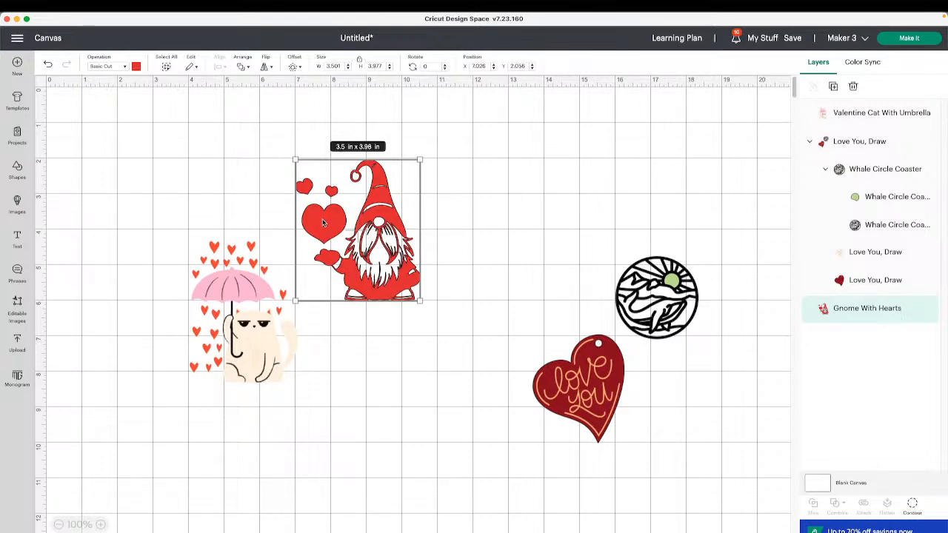
left_click_drag(351, 260, 374, 258)
- Change the gnome's operation to Print Then Cut and create a 0 in offset with rounded corners
left_click(126, 66)
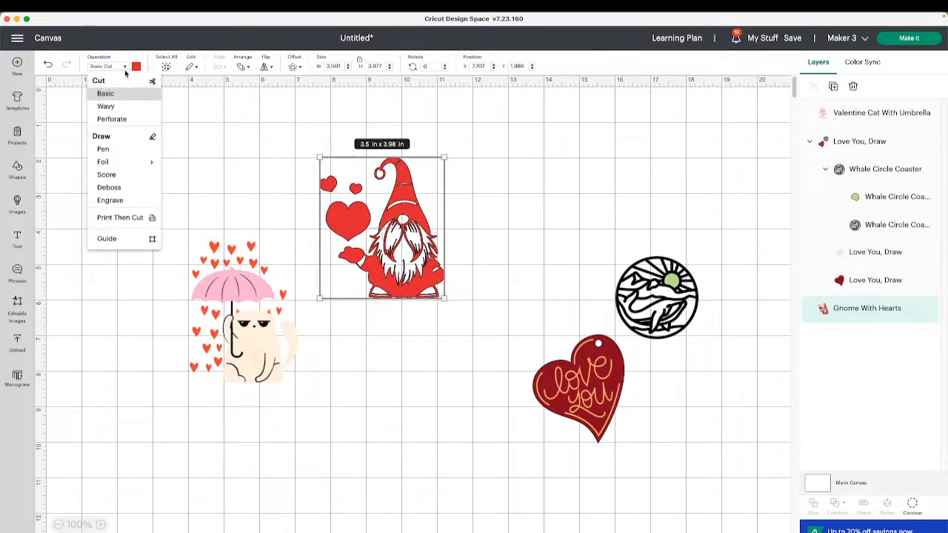
left_click(119, 220)
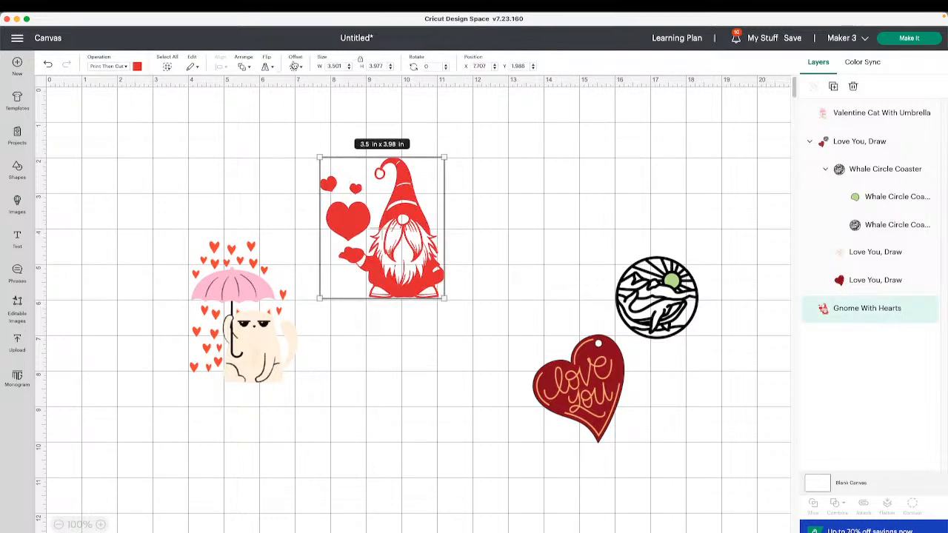
left_click(295, 67)
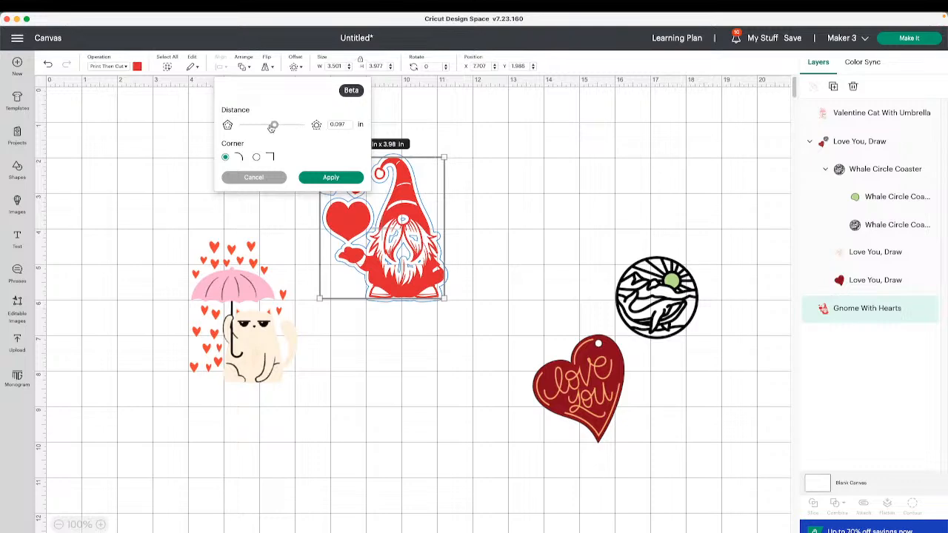
left_click_drag(275, 124, 273, 126)
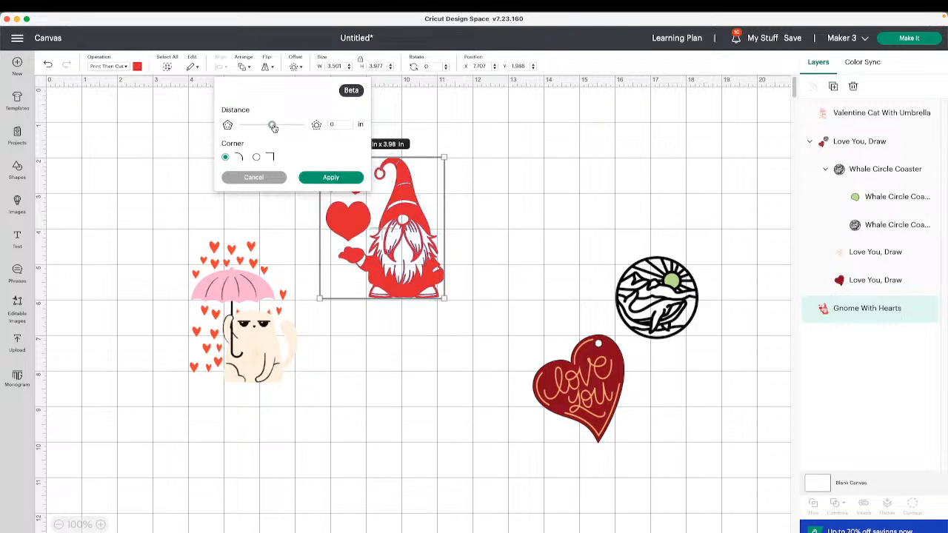
left_click(326, 178)
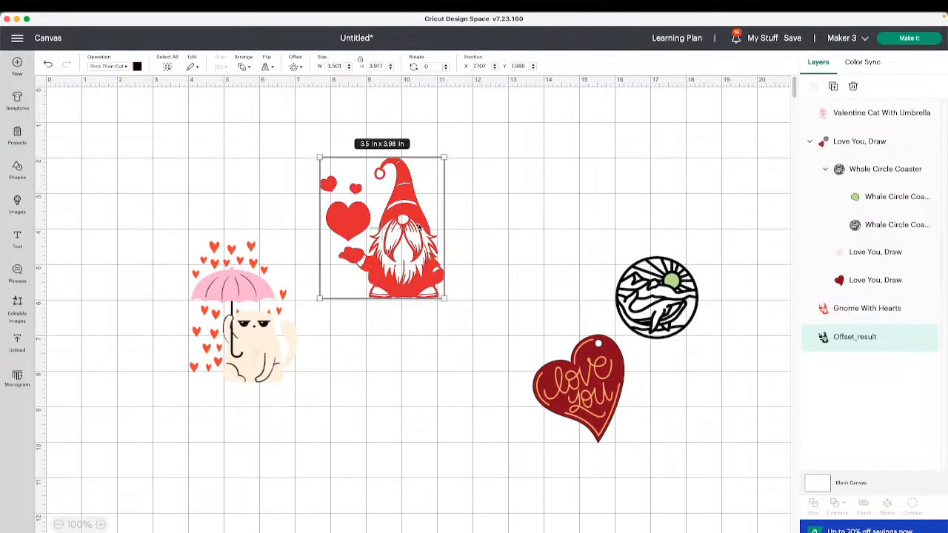
- Move the black offset gnome off the red one to about X 11.10, Y 1.49 and delete it
left_click_drag(419, 226, 523, 219)
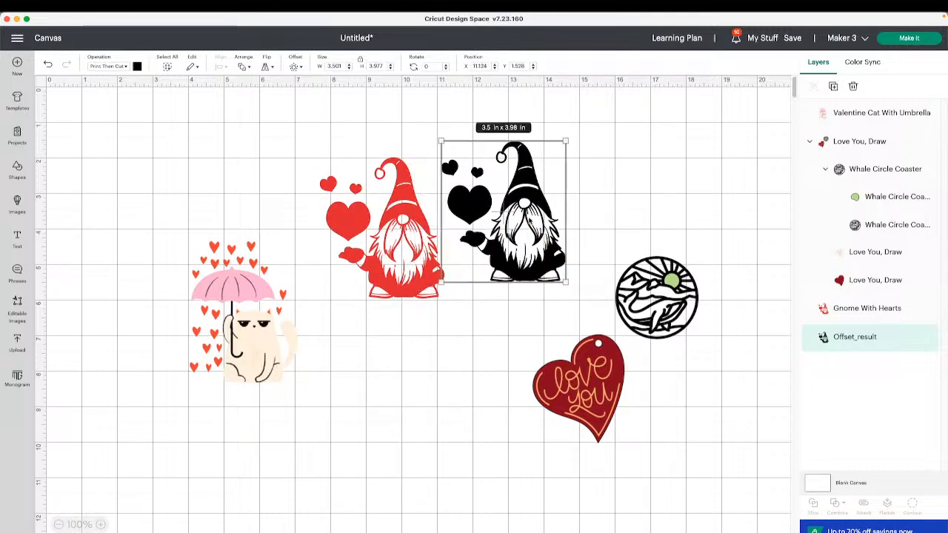
left_click(575, 304)
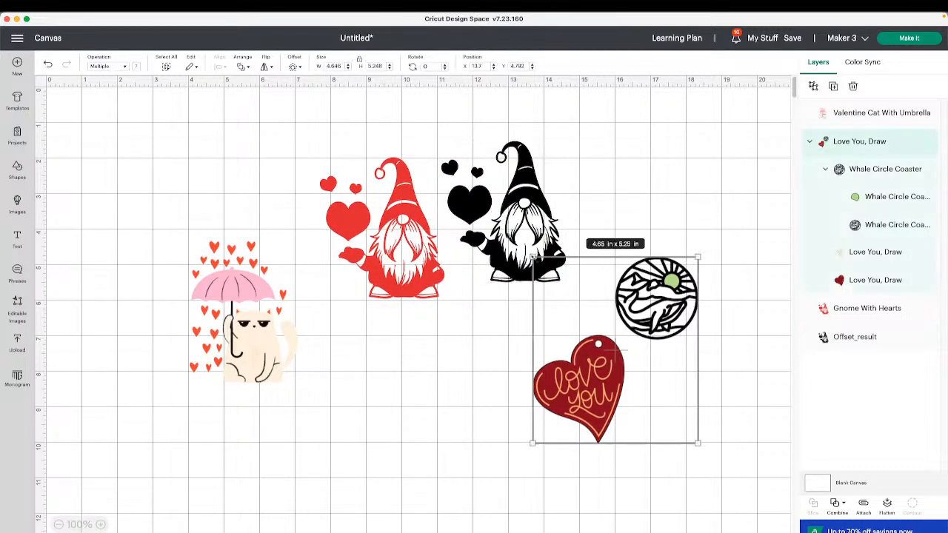
left_click_drag(522, 227, 518, 224)
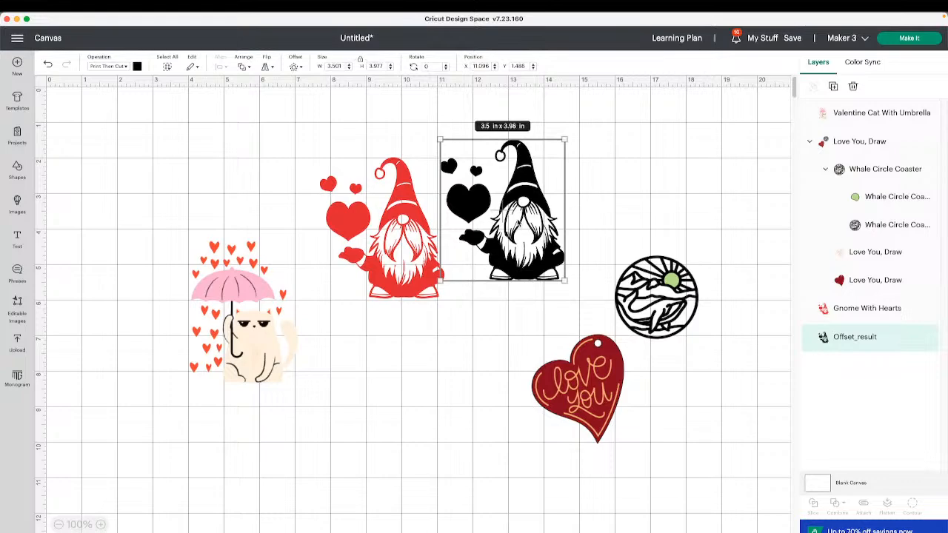
key("Delete")
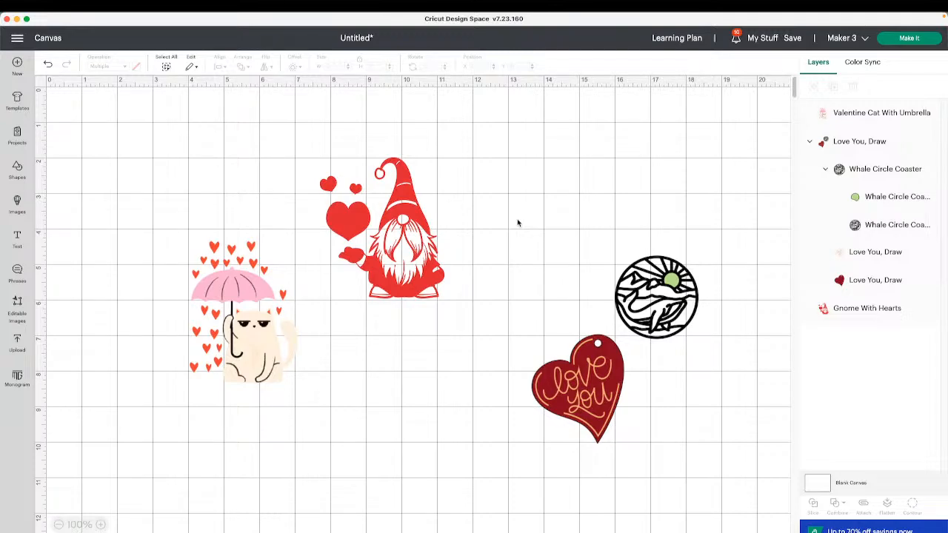
- Undo the gnome's offset, Print Then Cut change, moves and ungrouping to restore its group with the heart and whale images
left_click(375, 207)
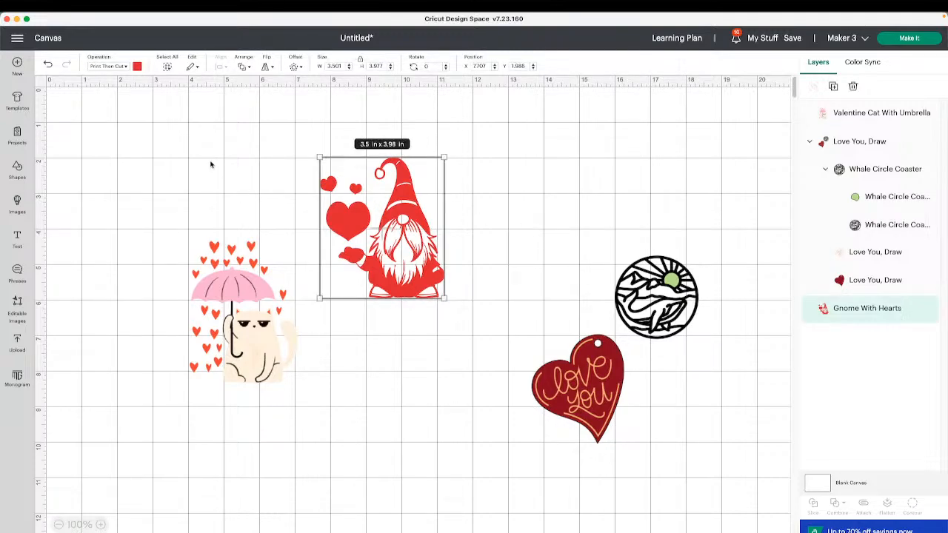
left_click(48, 66)
left_click(48, 65)
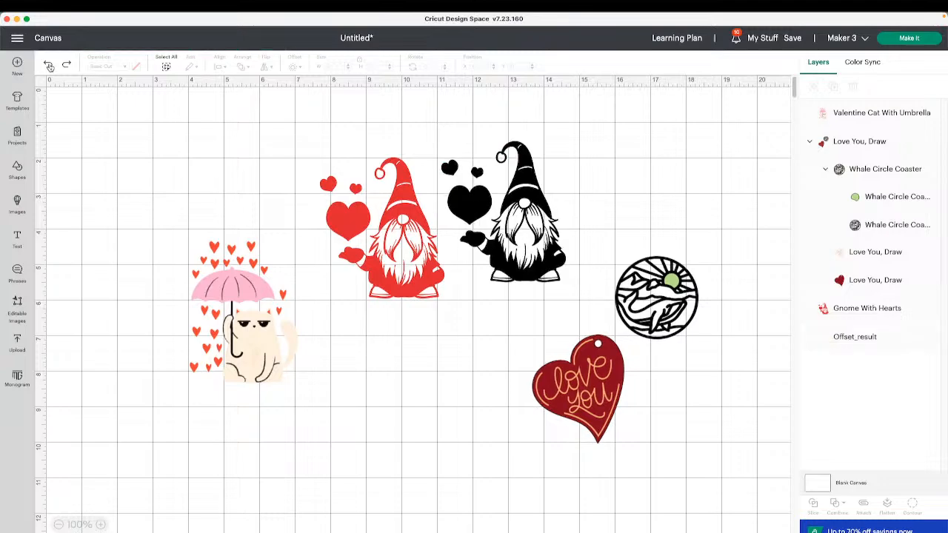
left_click(48, 65)
left_click(49, 65)
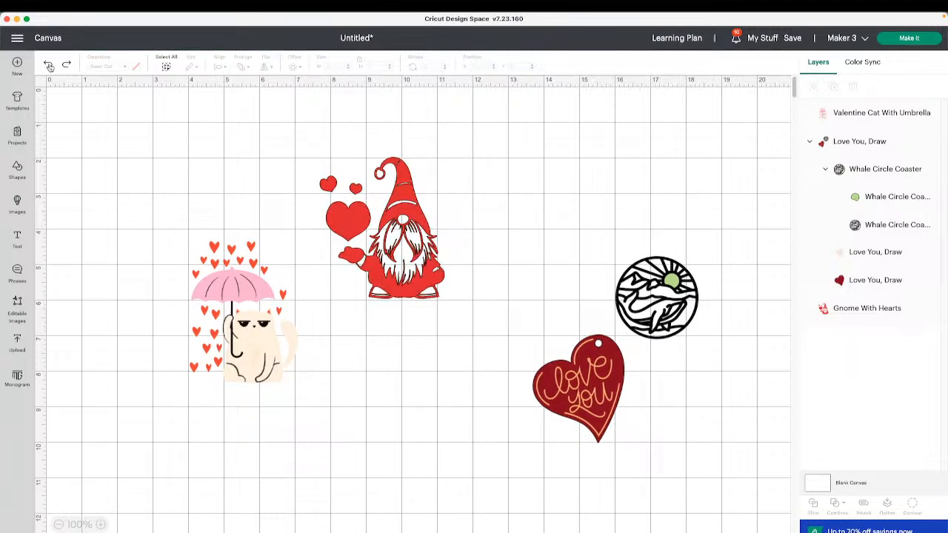
left_click(48, 65)
left_click(48, 66)
left_click(48, 65)
left_click(48, 66)
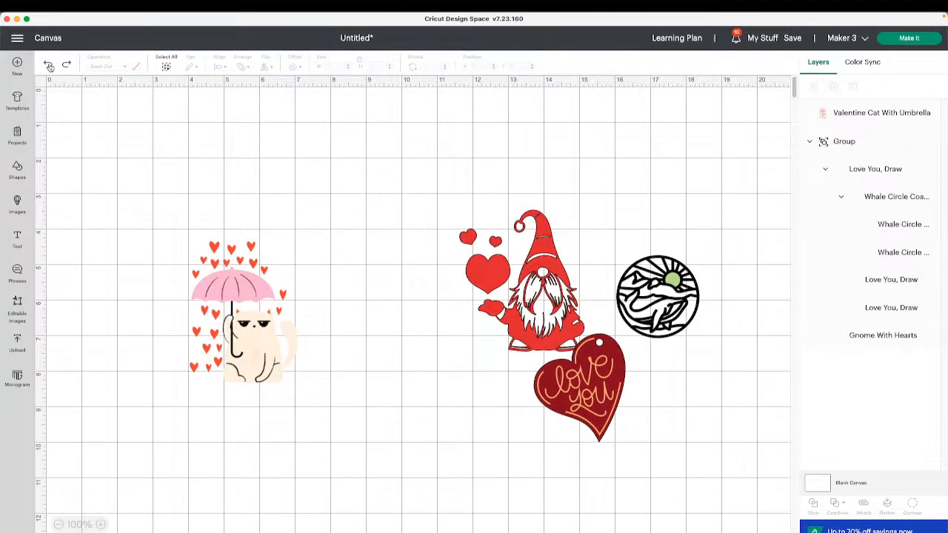
- Create a 0.18 in offset with rounded corners around the Valentine cat with umbrella
left_click(278, 368)
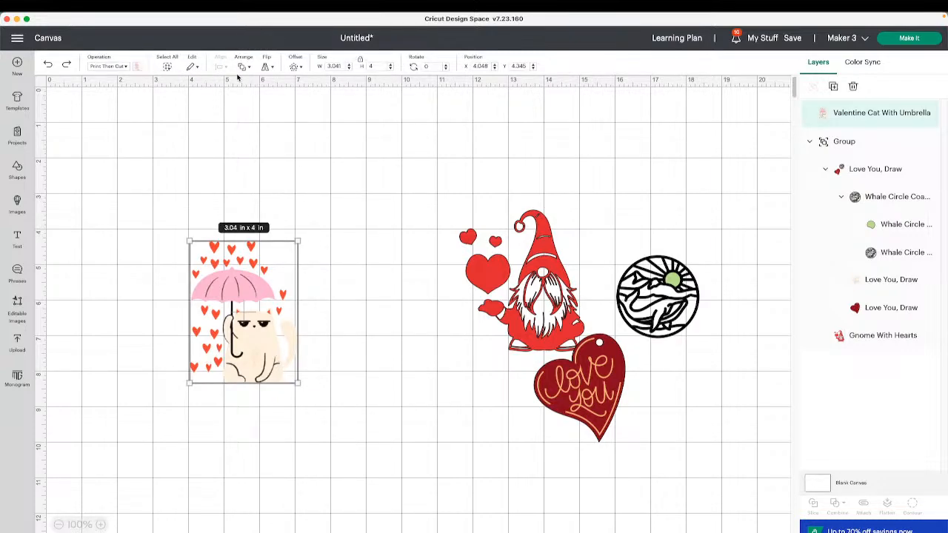
left_click(295, 66)
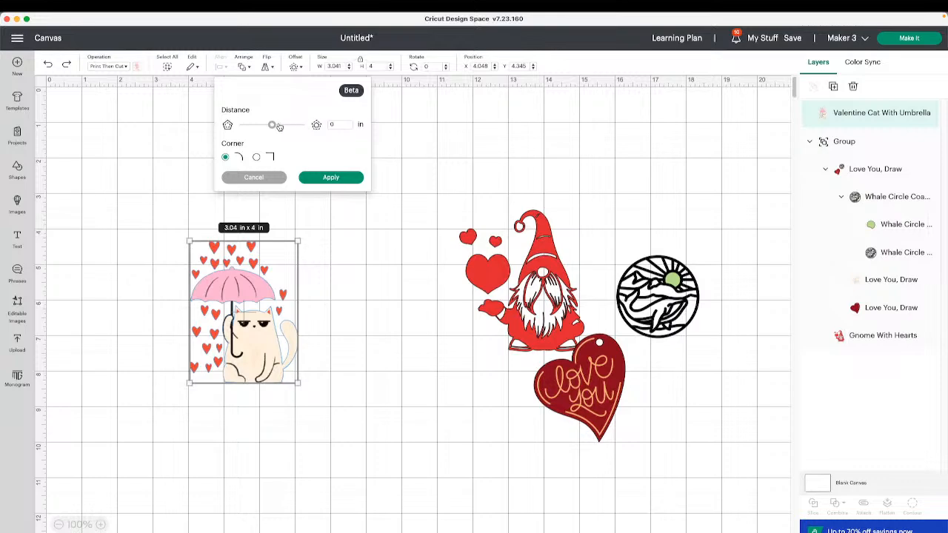
left_click_drag(276, 125, 275, 126)
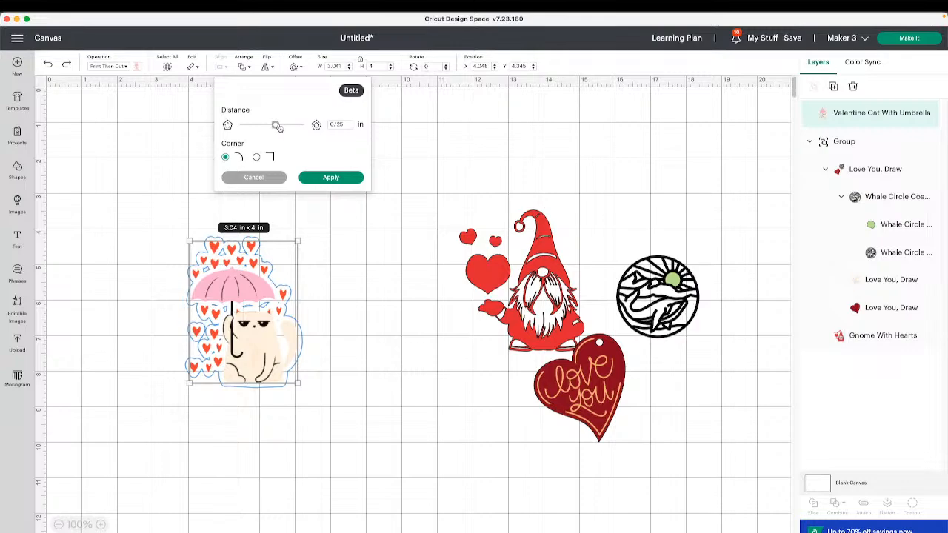
left_click(348, 125)
type("7")
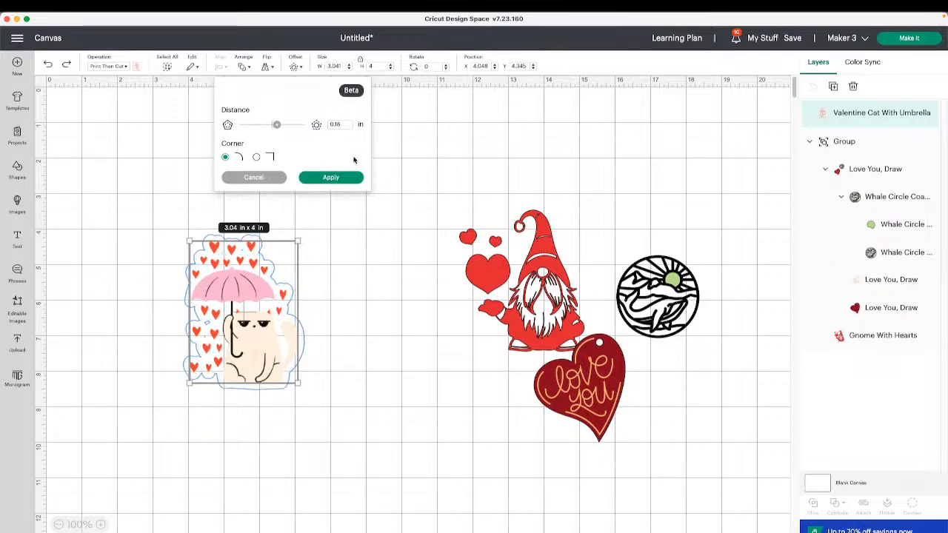
left_click(345, 177)
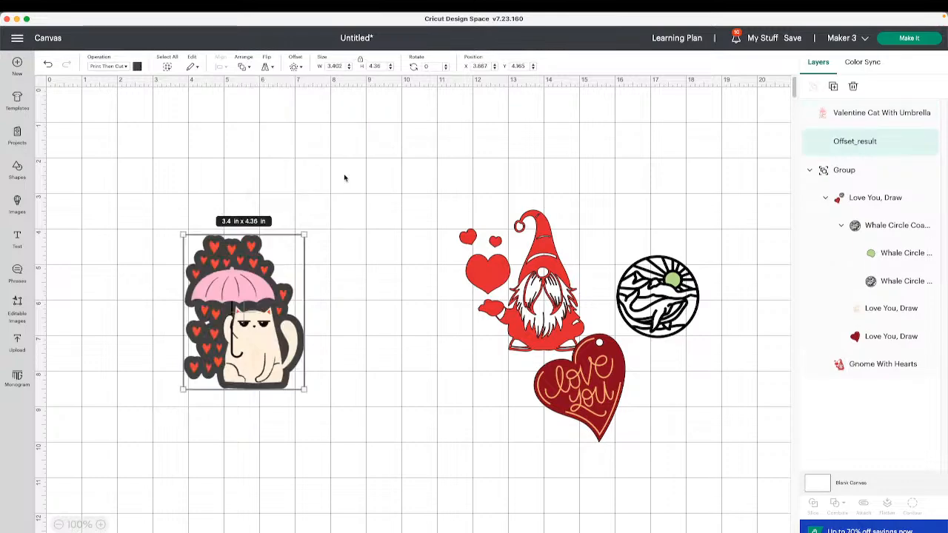
- Separate the cat from its dark offset, moving the cat to about X 8.19, Y 1.76
left_click(367, 344)
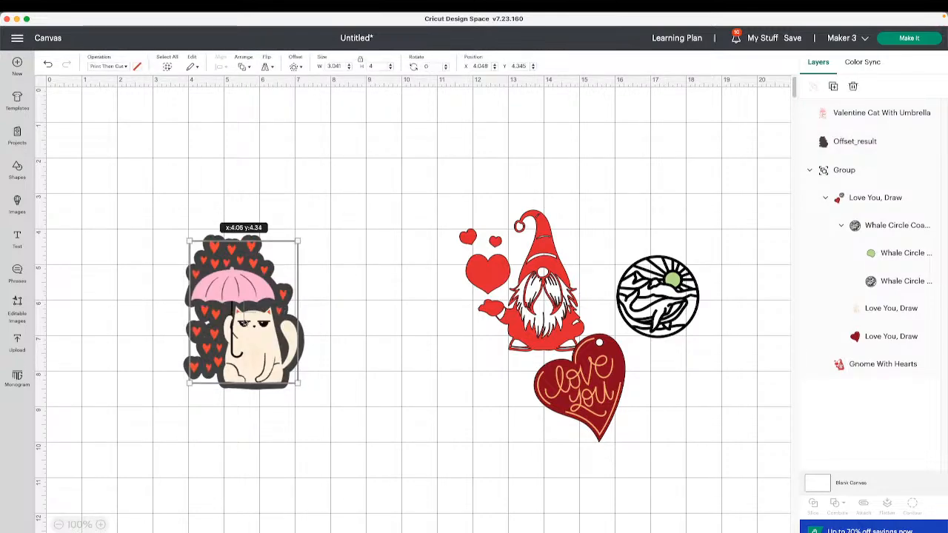
left_click_drag(286, 311, 236, 280)
left_click(381, 250)
left_click_drag(381, 249, 265, 275)
key("super+z")
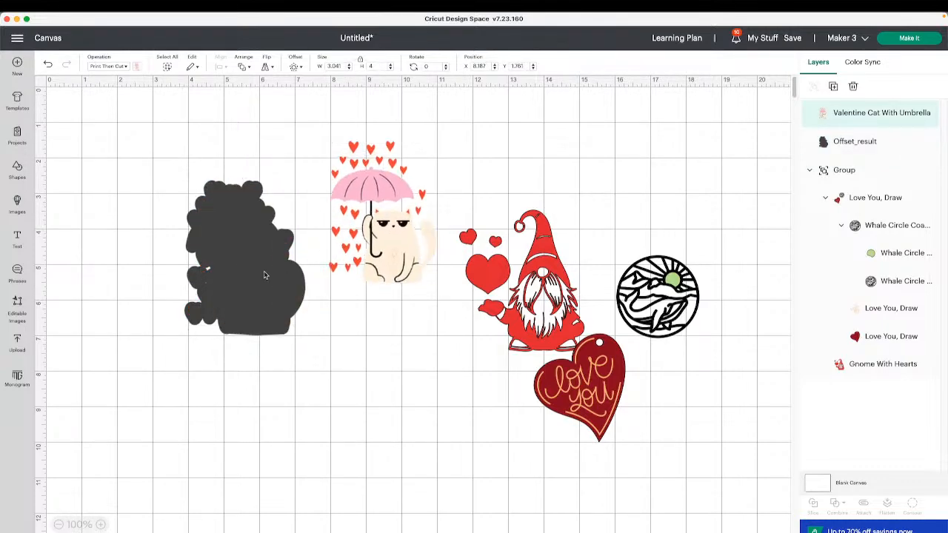
- Move the dark offset to about X 3.70, Y 2.69 and duplicate it, placing the copy at about X 2.39, Y 1.79
left_click(221, 277)
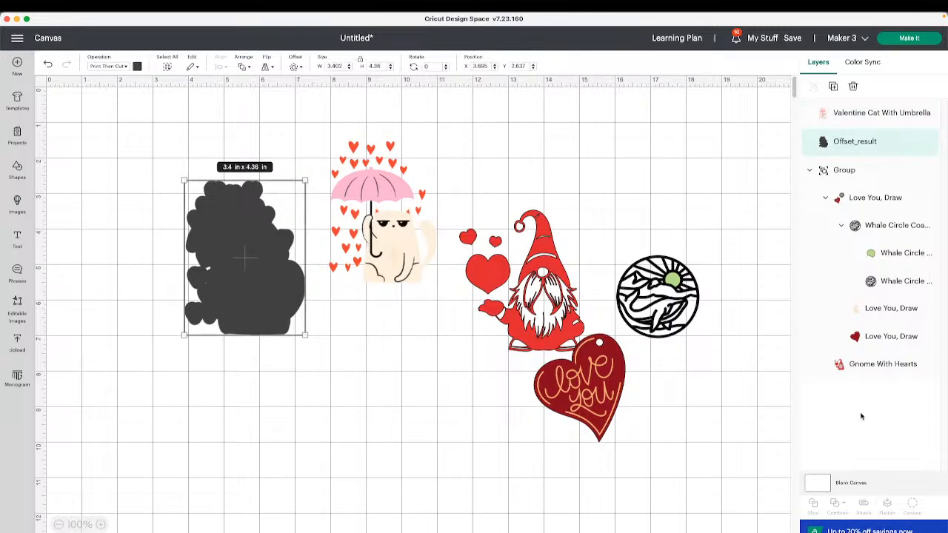
mouse_move(278, 262)
left_mouse_down()
mouse_move(276, 295)
mouse_move(254, 264)
mouse_move(272, 264)
left_mouse_up()
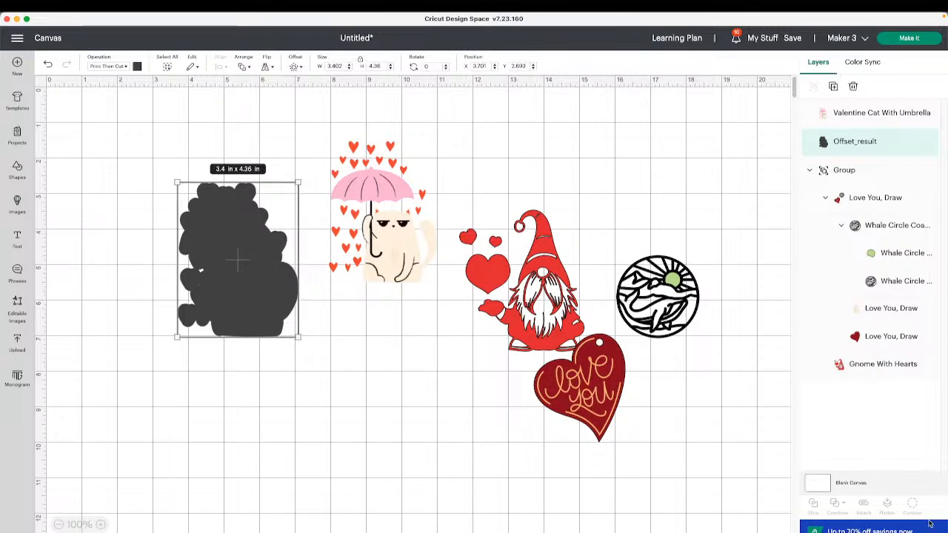
left_click(835, 87)
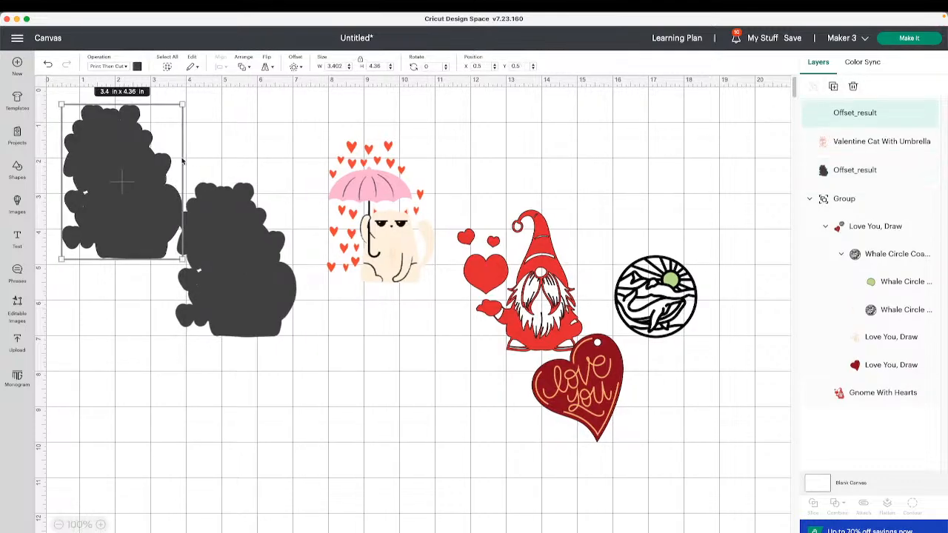
left_click_drag(98, 159, 164, 215)
- Center the two dark offsets on each other, flatten them and move the result to about X 2.06, Y 1.28
left_click_drag(64, 113, 269, 256)
left_click(219, 66)
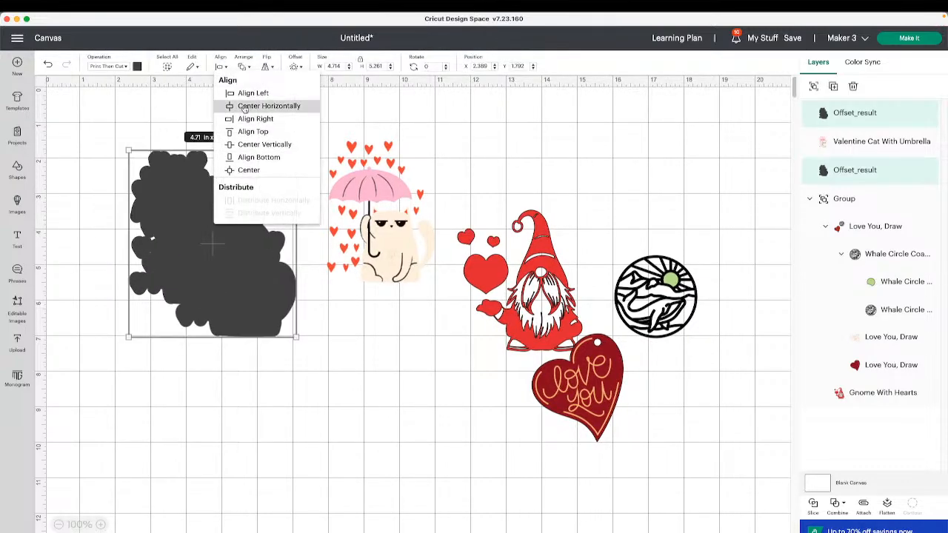
left_click(249, 169)
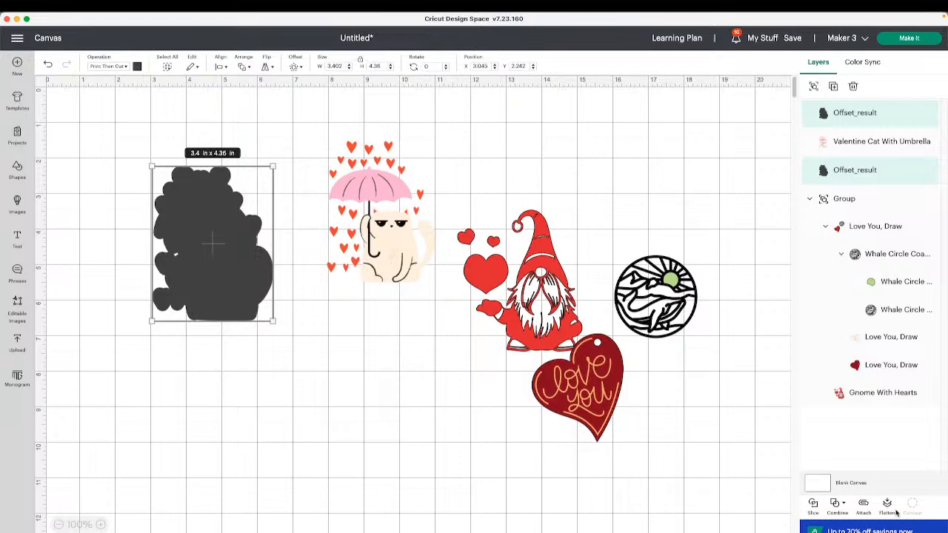
left_click(889, 508)
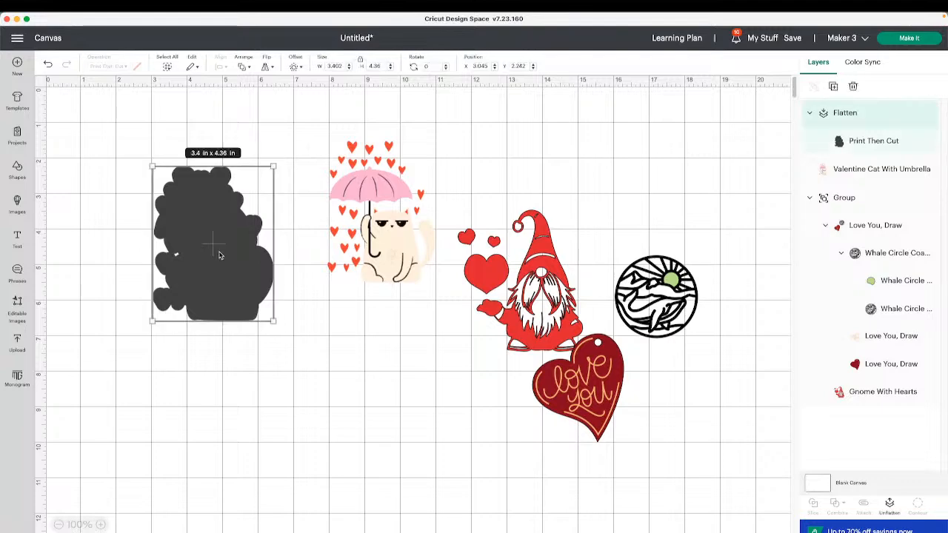
left_click_drag(218, 252, 184, 217)
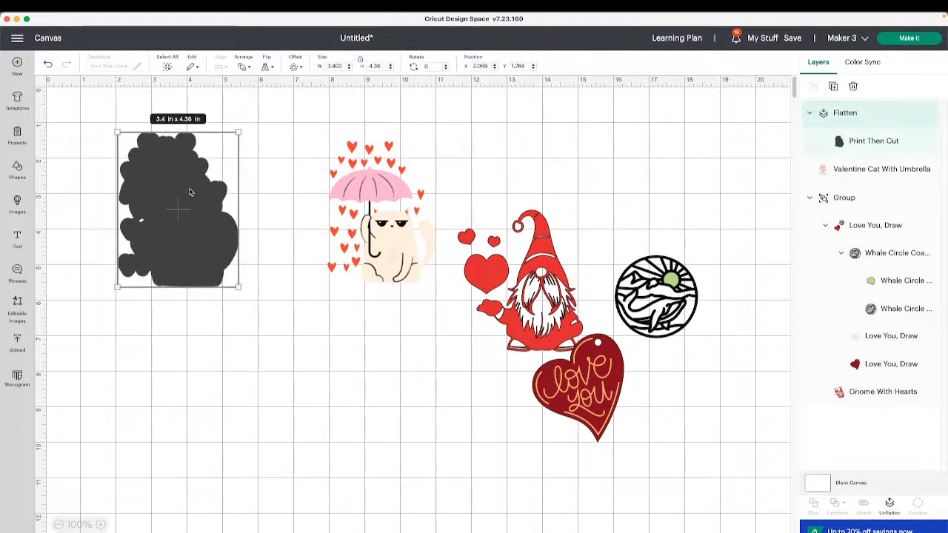
- Undo the move, flattening and centering of the two dark offsets
left_click(48, 65)
left_click(48, 65)
left_click(48, 65)
- Move the duplicate offset below the original to about X 6.43, Y 6.29
left_click_drag(187, 223, 337, 385)
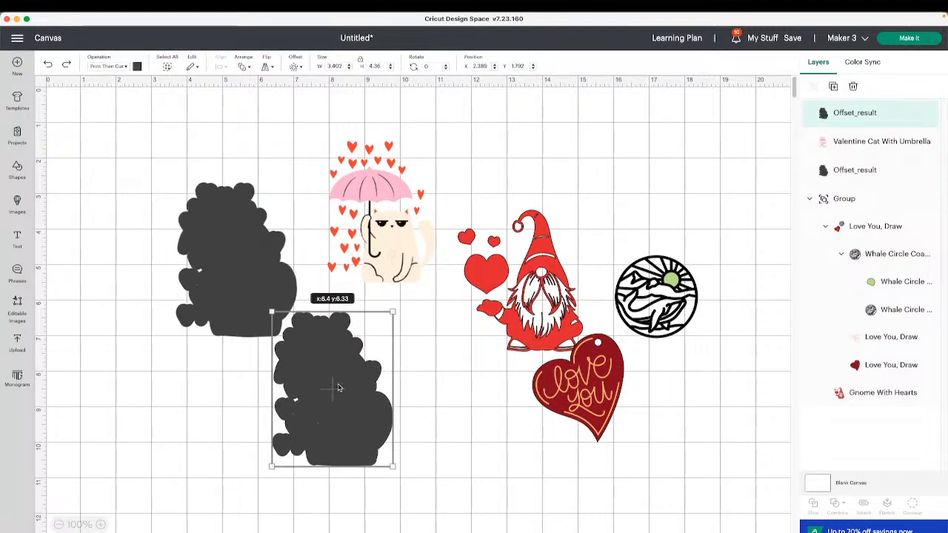
left_click(245, 274)
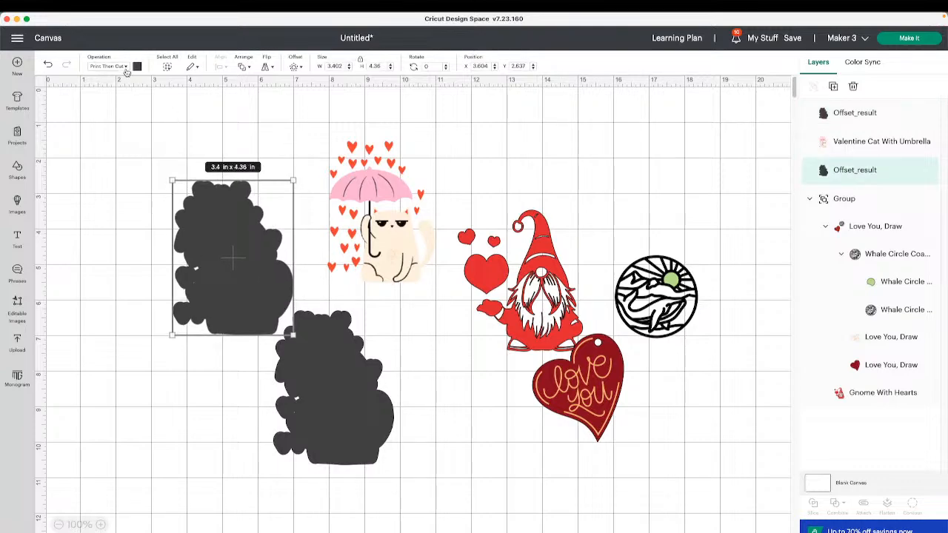
- Change the cat's operation to Basic Cut, and undo that change together with the original offset's last small move
left_click(380, 172)
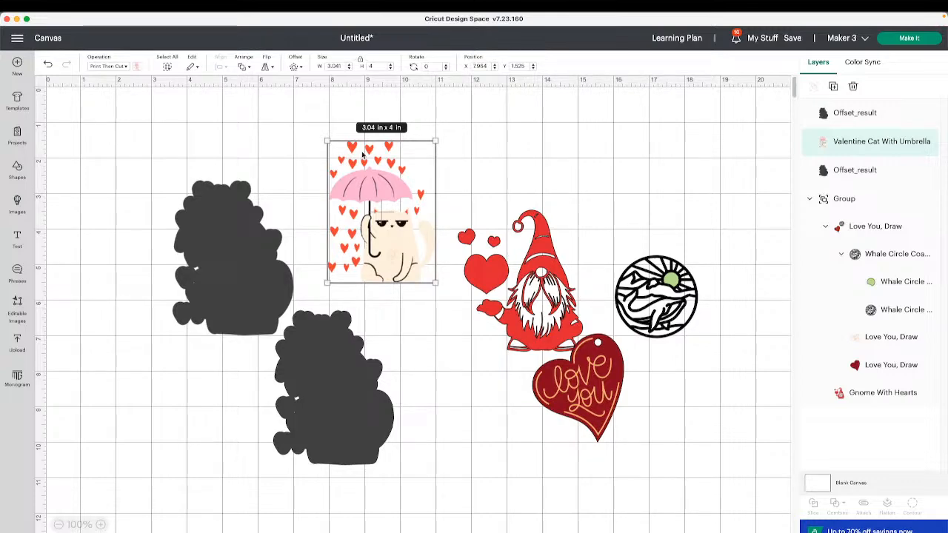
left_click(104, 66)
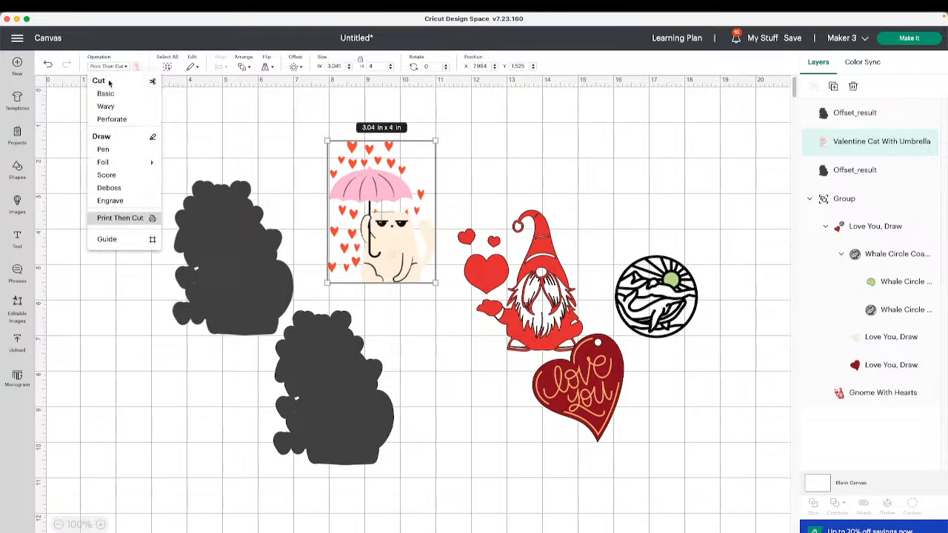
left_click(106, 93)
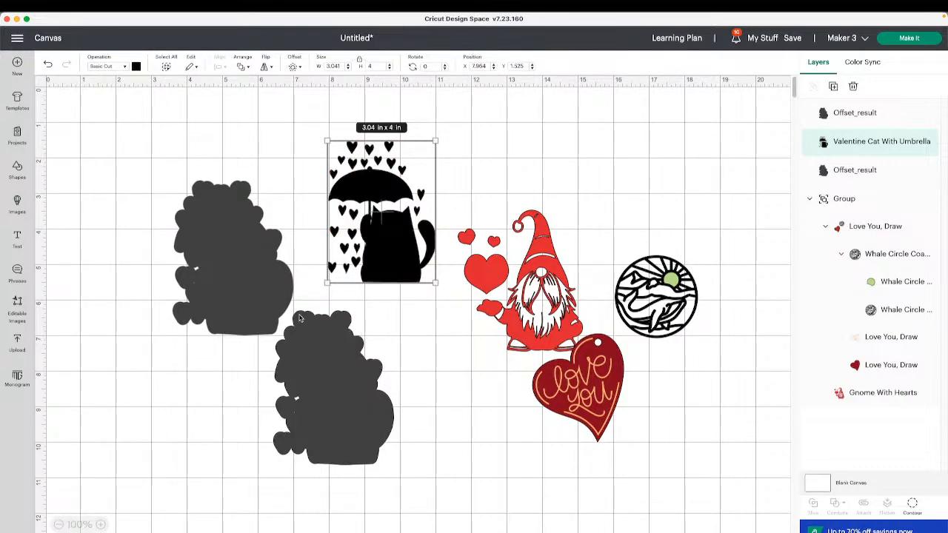
left_click(48, 66)
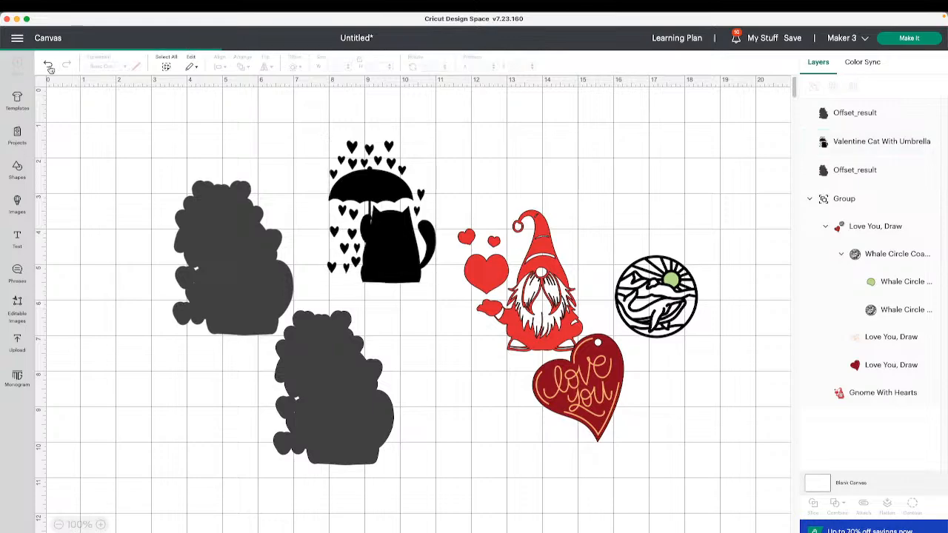
left_click(50, 68)
- Change the original offset's operation to Basic Cut and hide all of its contours
left_click(194, 223)
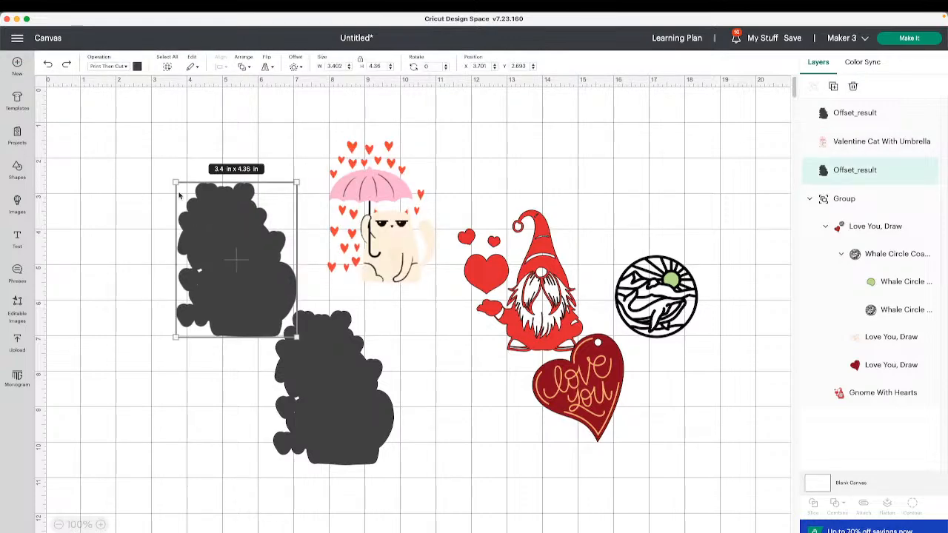
left_click(111, 66)
left_click(116, 96)
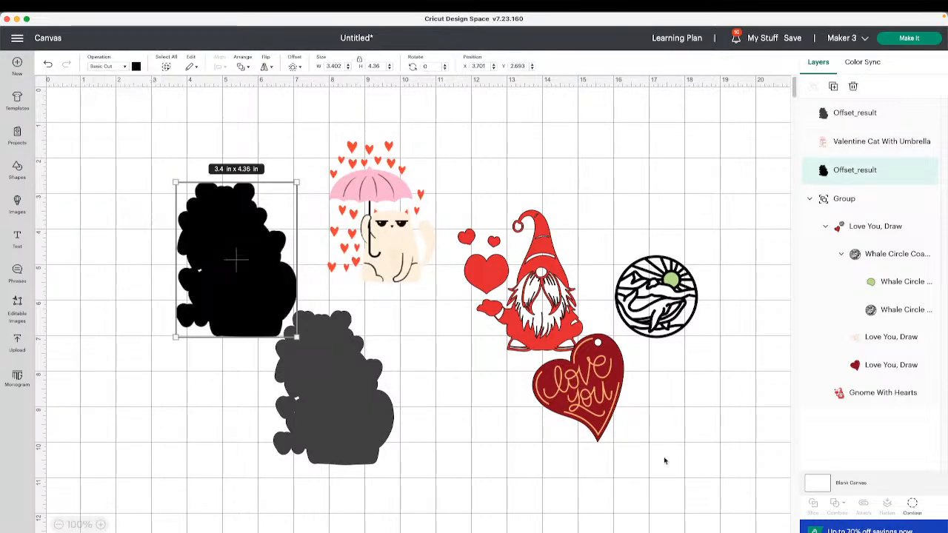
left_click(912, 504)
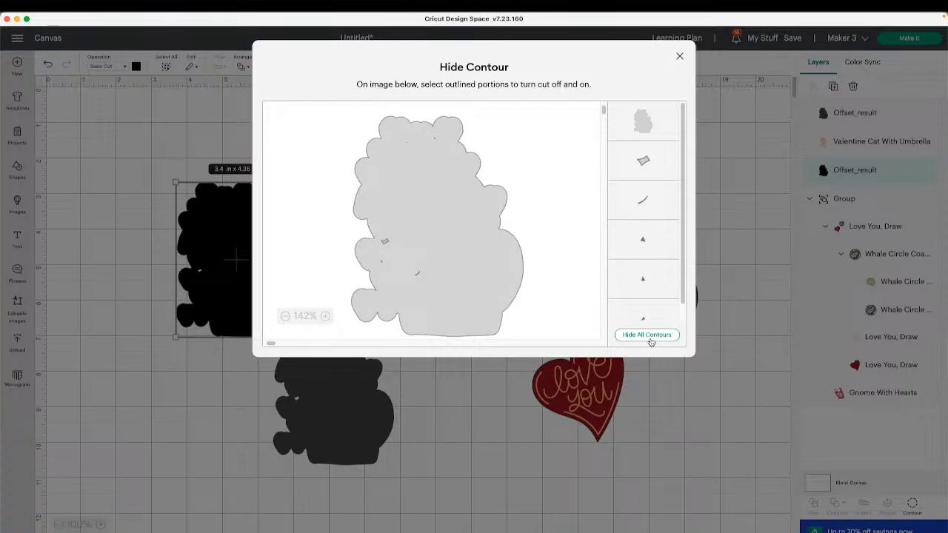
left_click(648, 336)
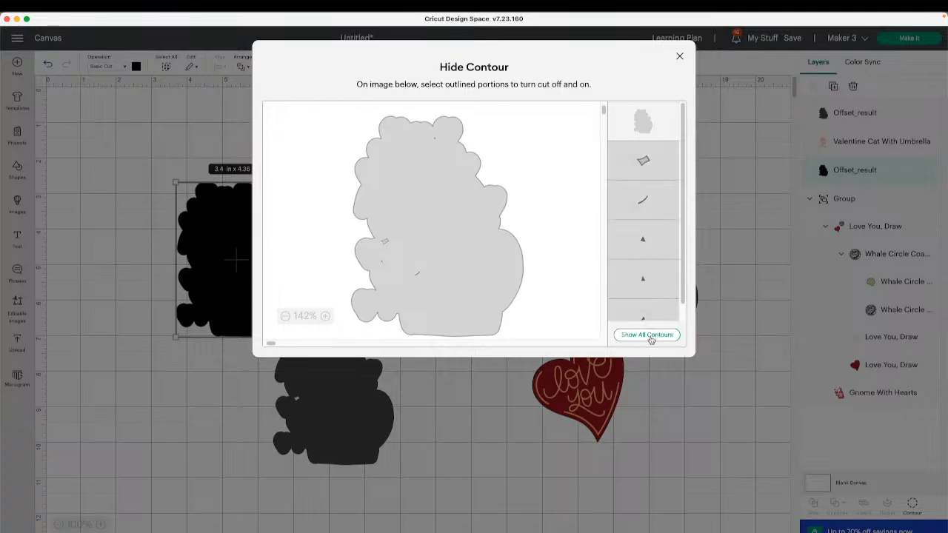
left_click(194, 315)
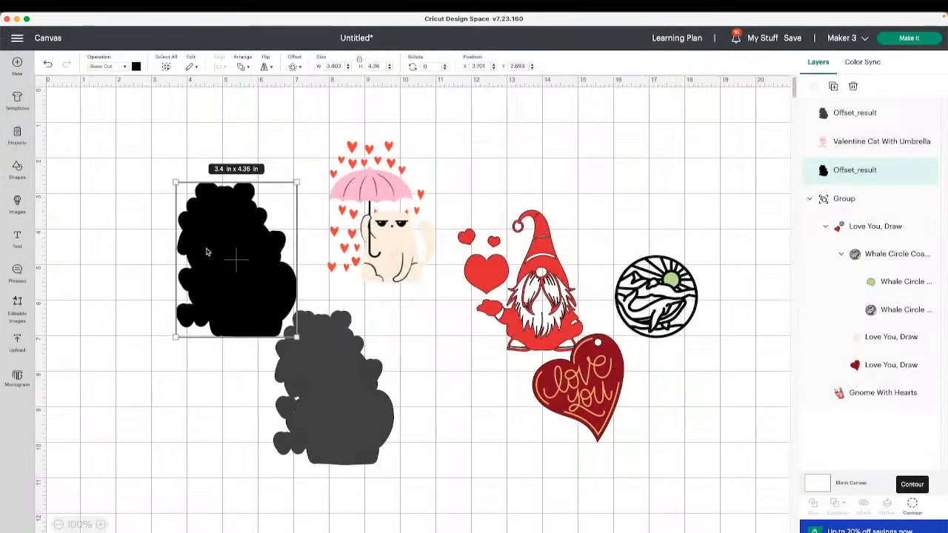
- Move the black contoured offset to about X 3.47, Y 1.78 and color it white
left_click_drag(204, 252, 197, 219)
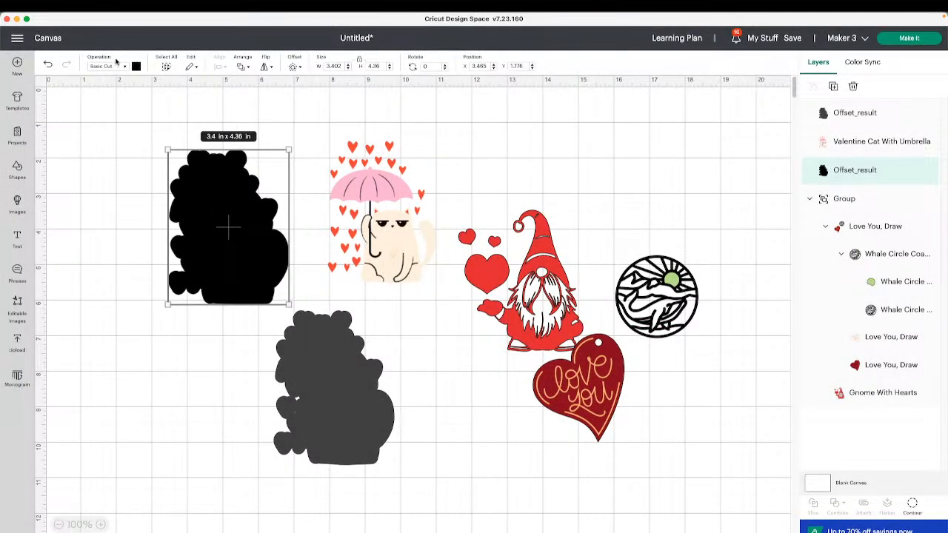
left_click(136, 66)
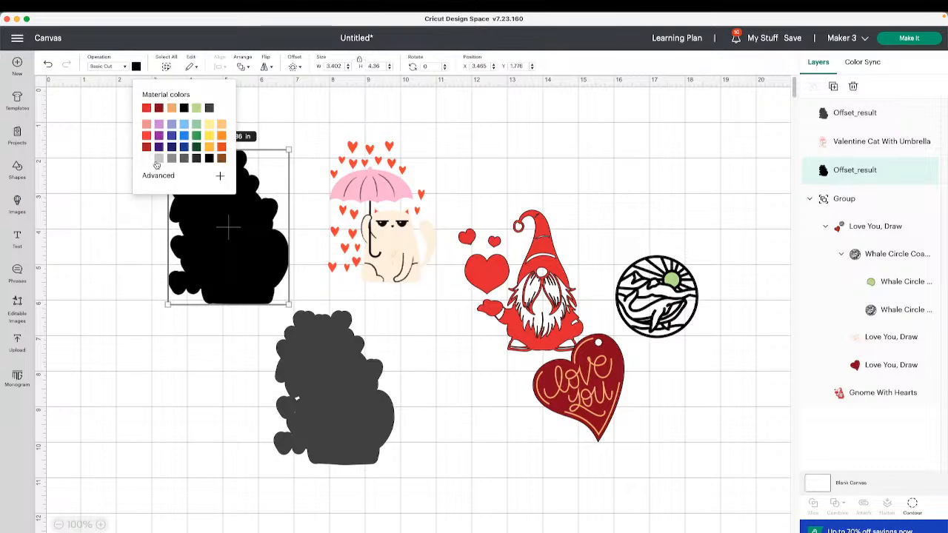
left_click(157, 160)
- Place the cat centered on the white offset and flatten the two together
left_click_drag(378, 222, 228, 237)
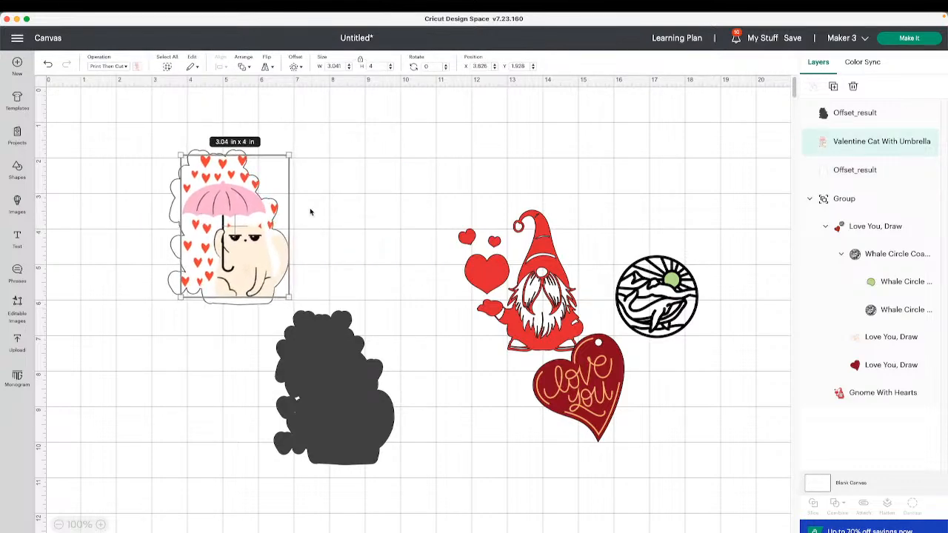
left_click_drag(325, 215, 161, 143)
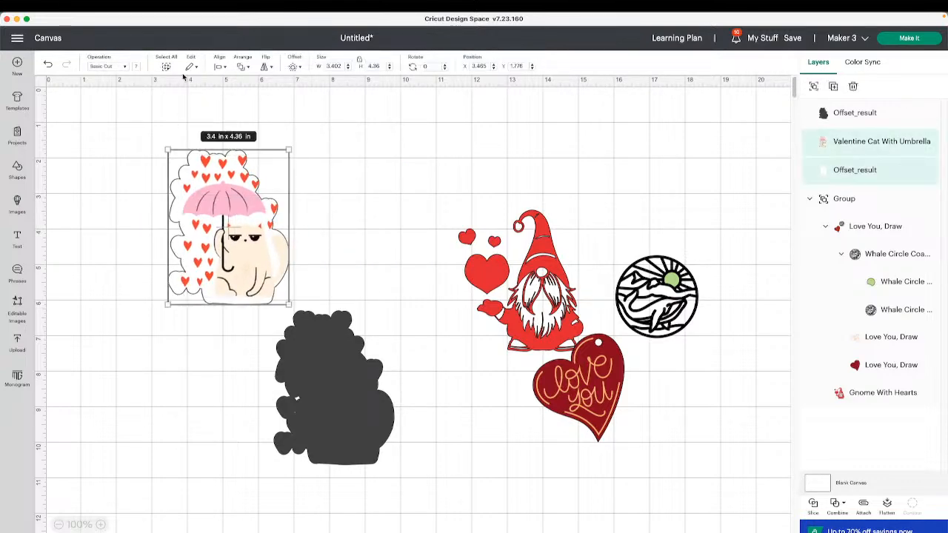
left_click(221, 67)
left_click(243, 170)
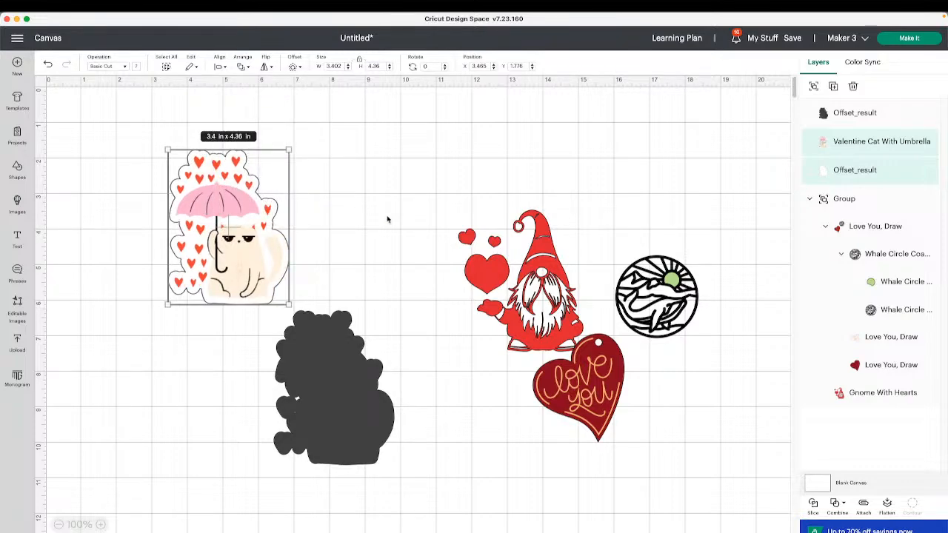
left_click(889, 511)
- Move the flattened cat to about X 2.45, Y 1.98 and the remaining dark offset beside it at about X 6.54, Y 1.86
left_click_drag(222, 228, 321, 373)
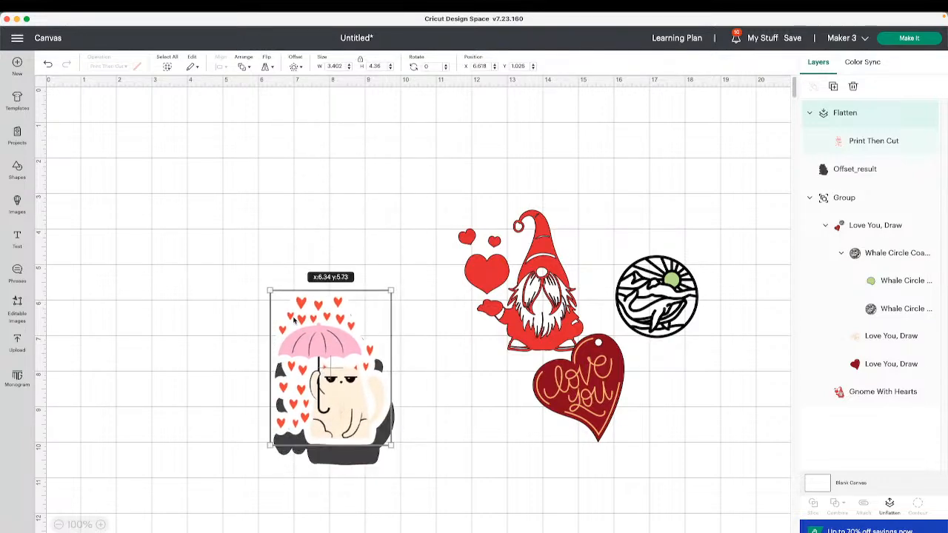
left_click_drag(294, 320, 157, 187)
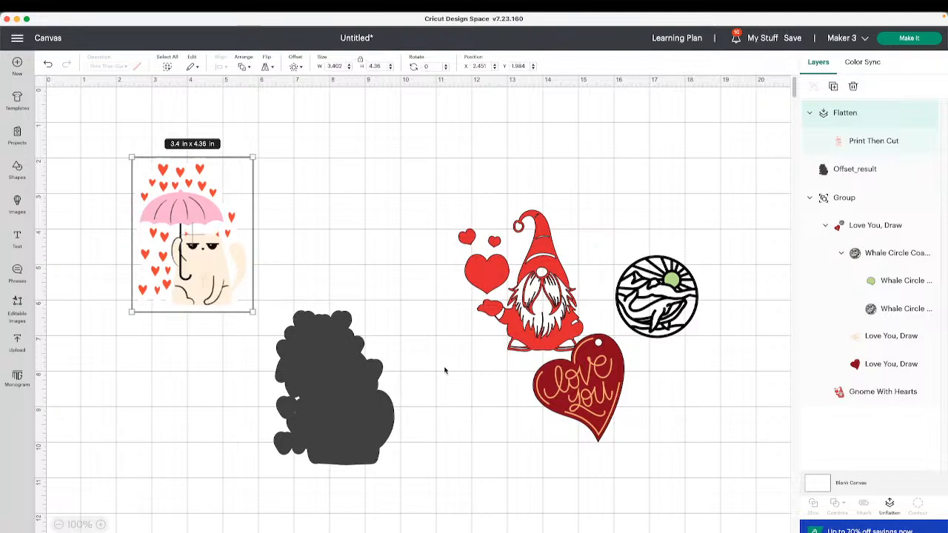
left_click(391, 412)
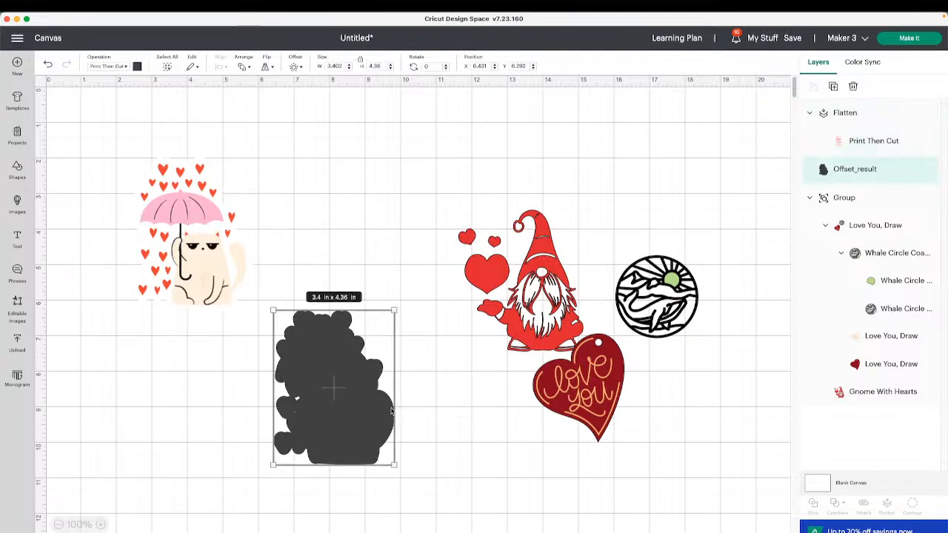
left_click_drag(321, 403, 348, 252)
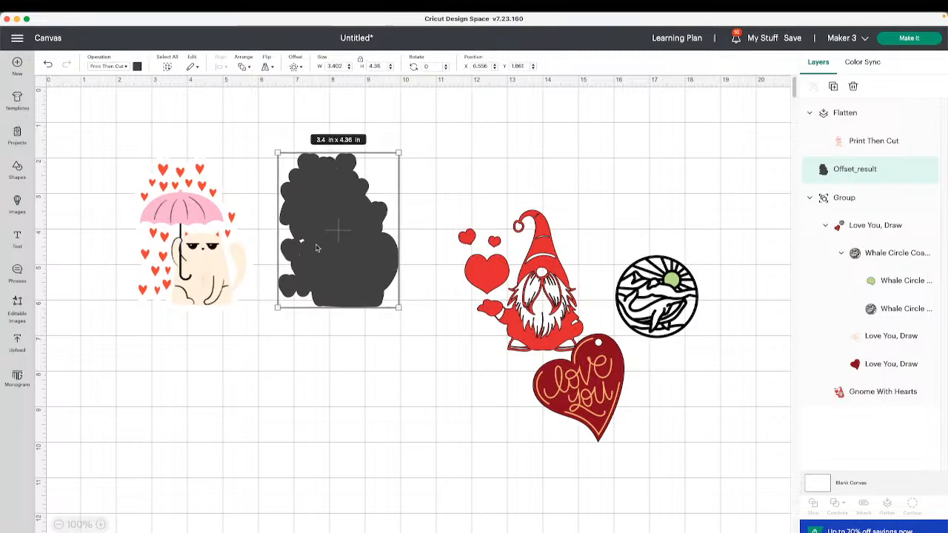
left_click_drag(322, 214, 322, 214)
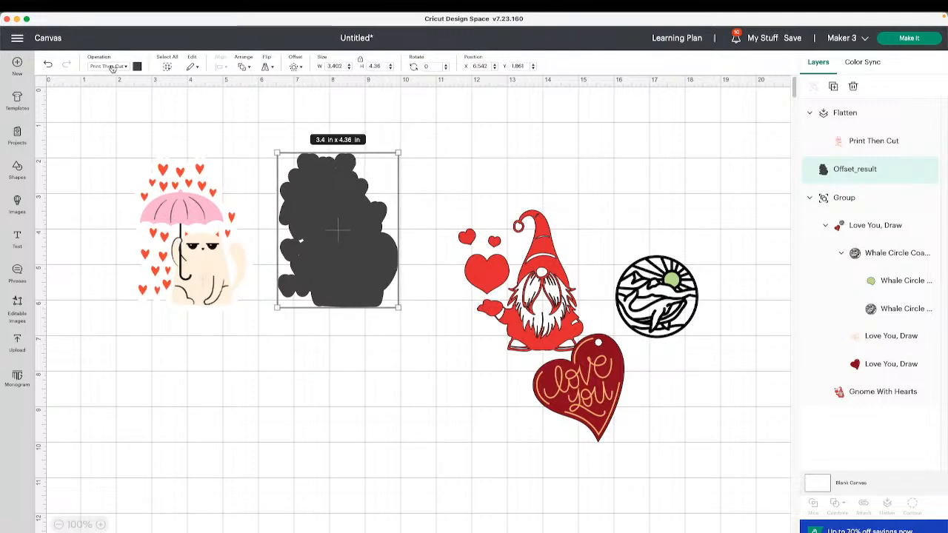
- Change the remaining dark offset's operation to Basic Cut and hide all of its contours
left_click(109, 66)
left_click(106, 94)
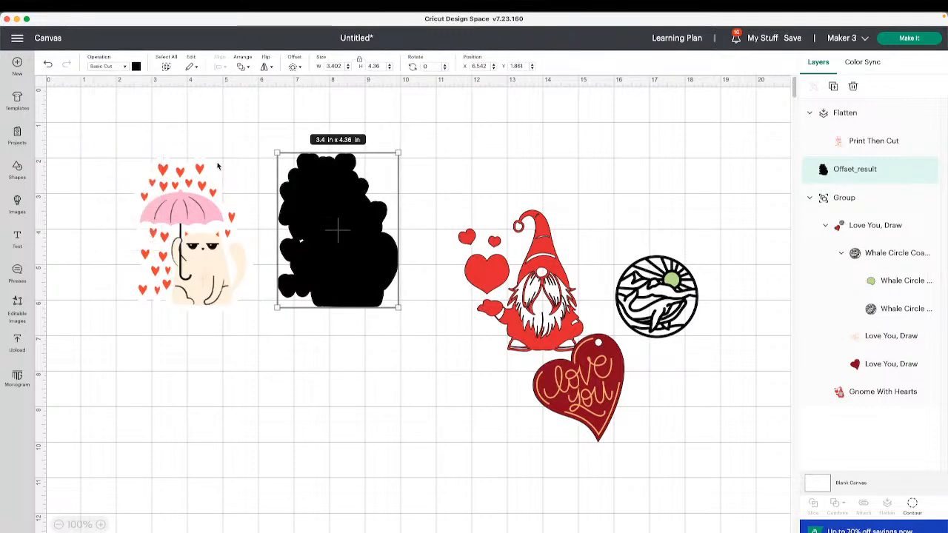
left_click(912, 505)
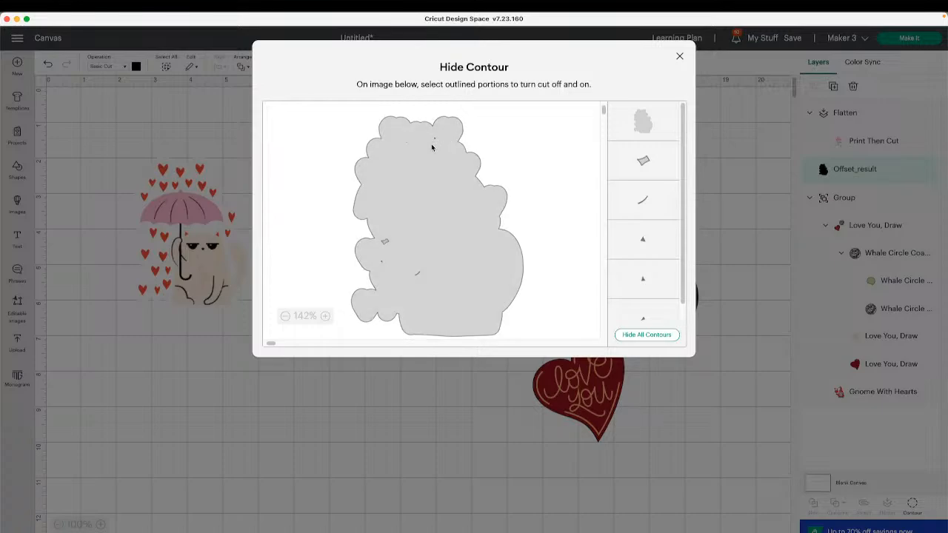
left_click(640, 336)
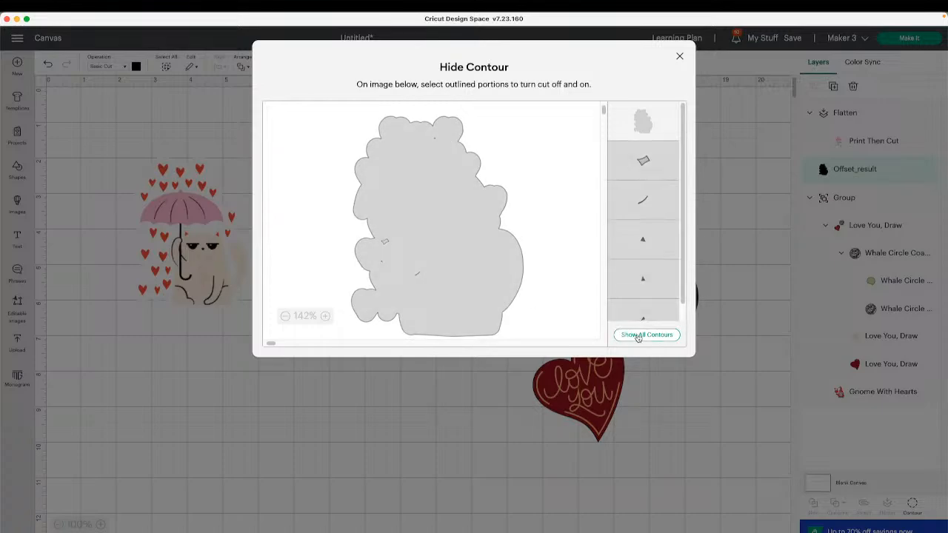
left_click(361, 366)
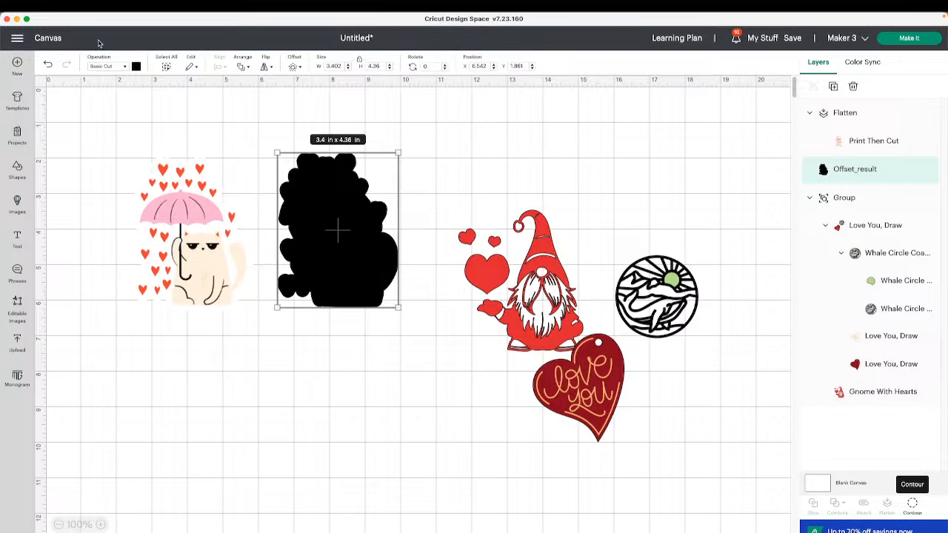
- Color the contoured offset white and look over its available operations
left_click(136, 66)
left_click(148, 158)
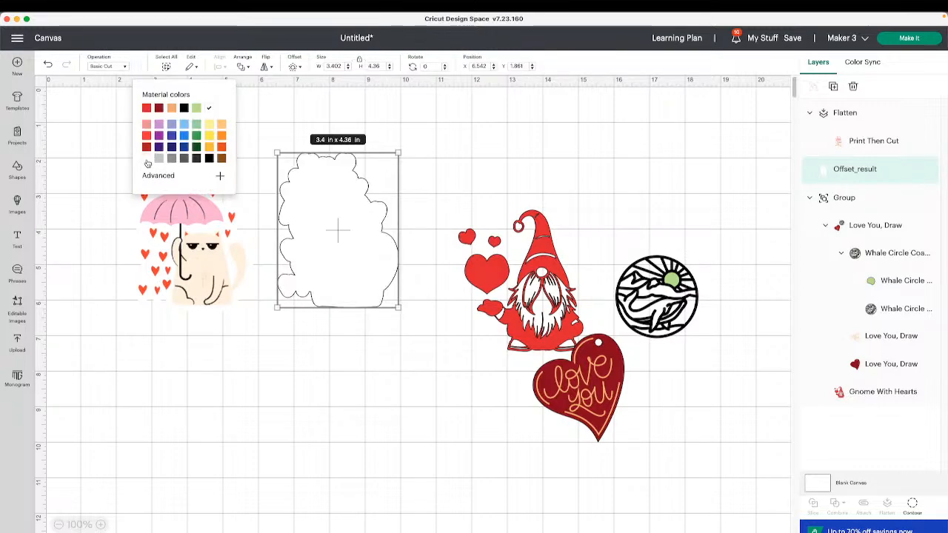
left_click(303, 206)
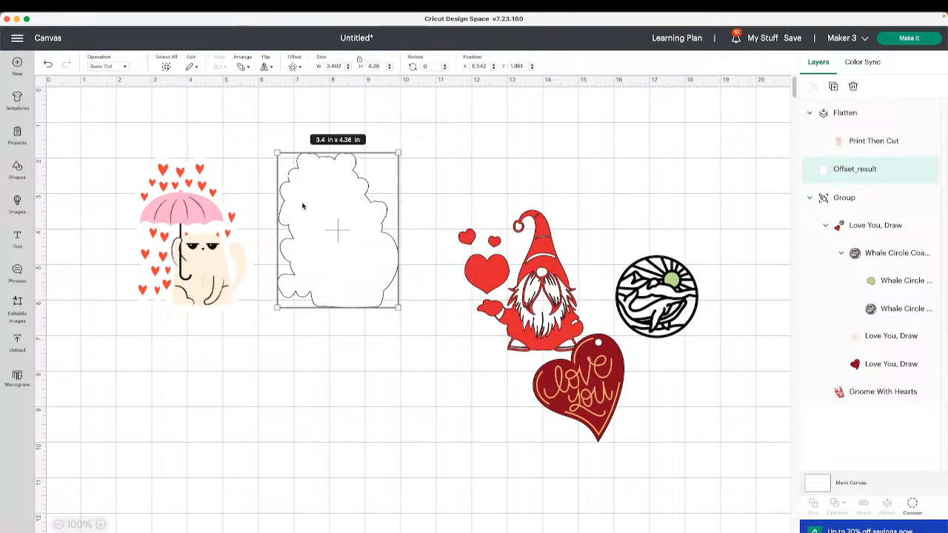
left_click(120, 67)
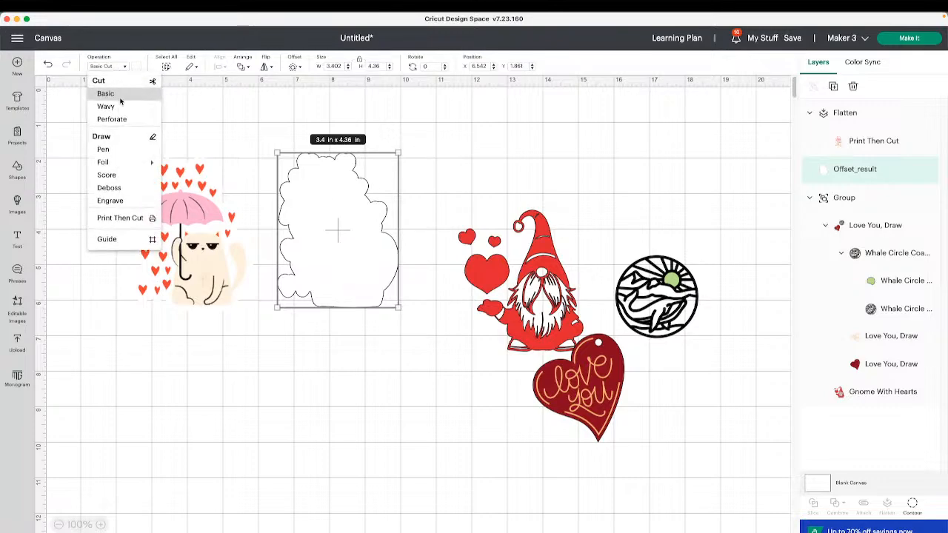
mouse_move(148, 162)
left_click(103, 66)
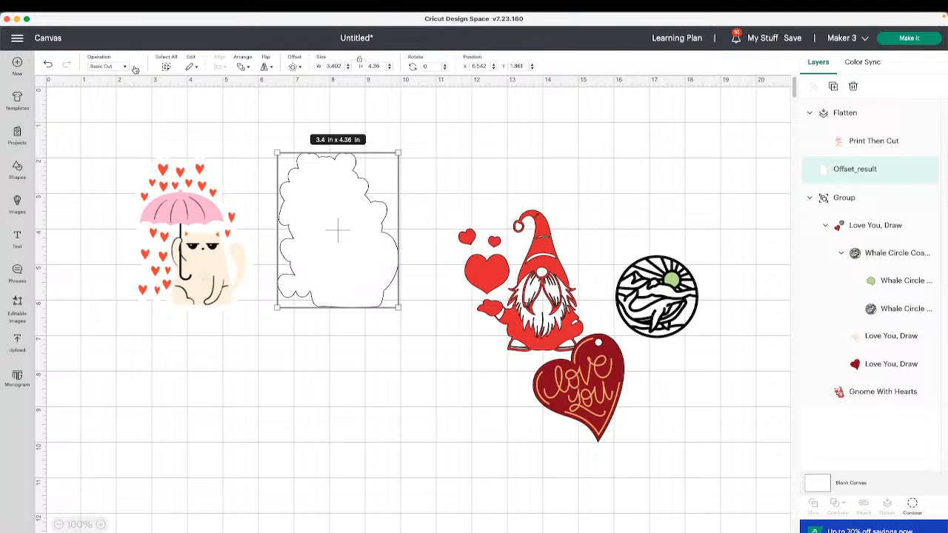
- Color the offset dark red and move it to about X 6.5, Y 1.69
left_click(136, 67)
left_click(157, 109)
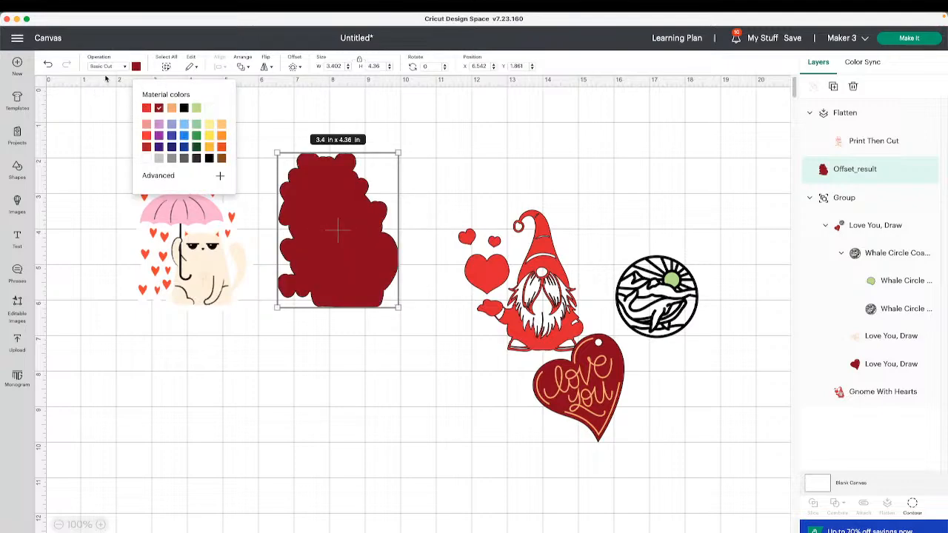
left_click(108, 66)
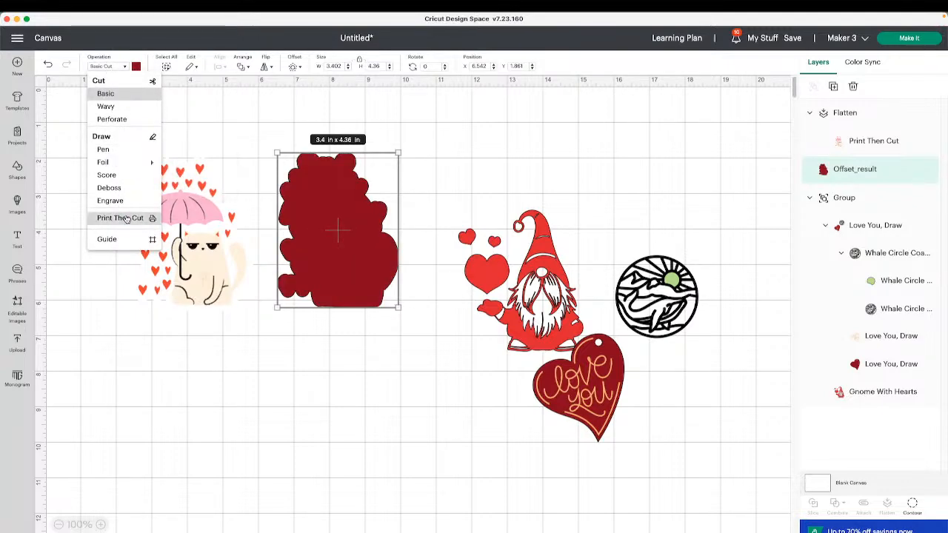
left_click(416, 261)
left_click_drag(340, 226, 337, 219)
- Switch the dark red offset to Print Then Cut and move it to about X 6.89, Y 1.56
left_click(121, 70)
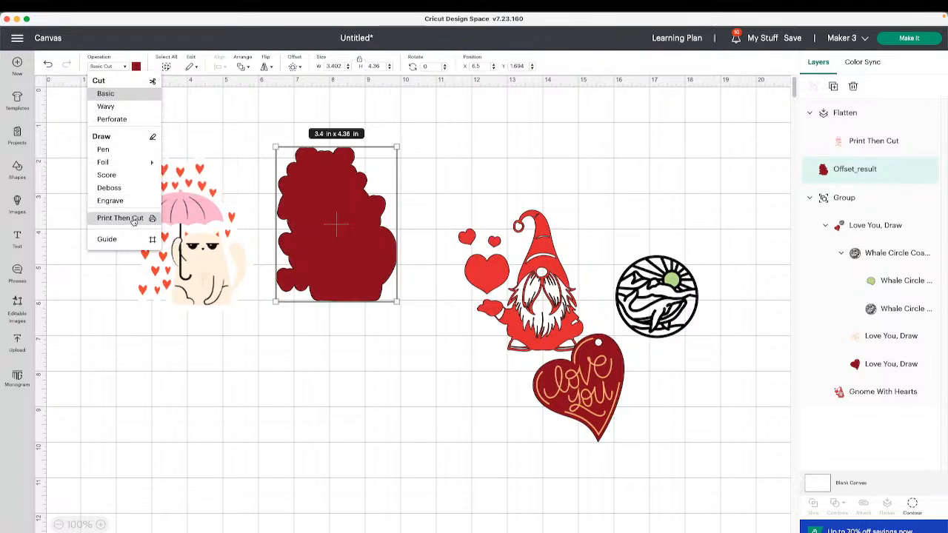
left_click(134, 219)
left_click_drag(314, 210, 300, 228)
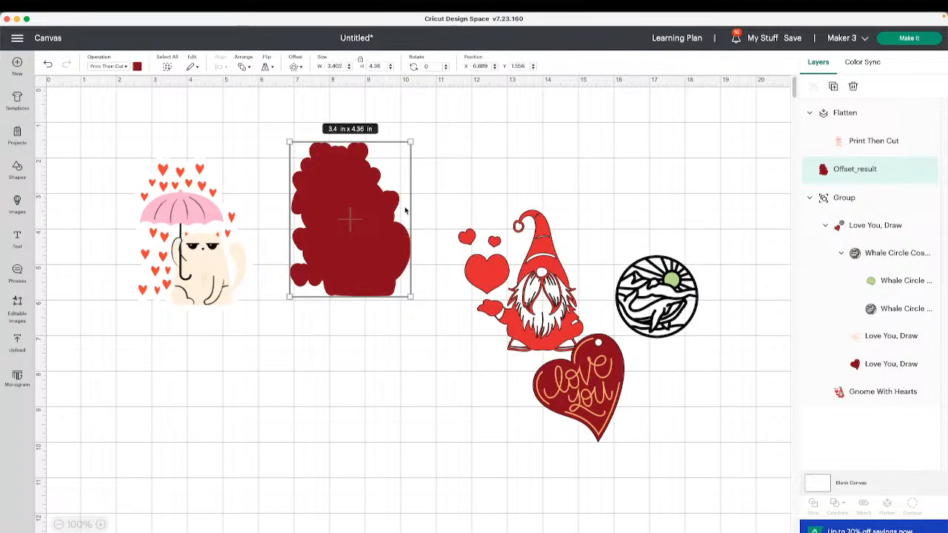
- Delete the dark red offset and the flattened cat image from the canvas
key("Delete")
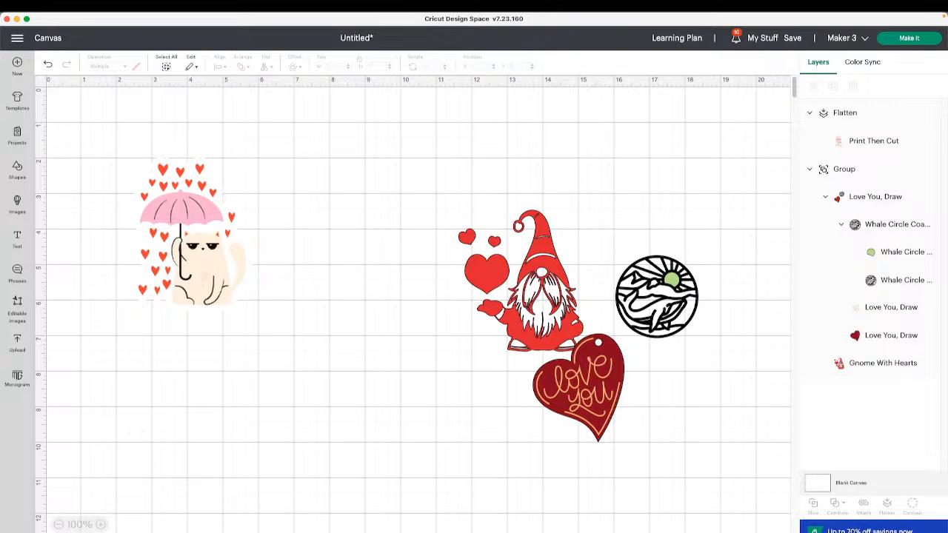
left_click_drag(206, 269, 261, 277)
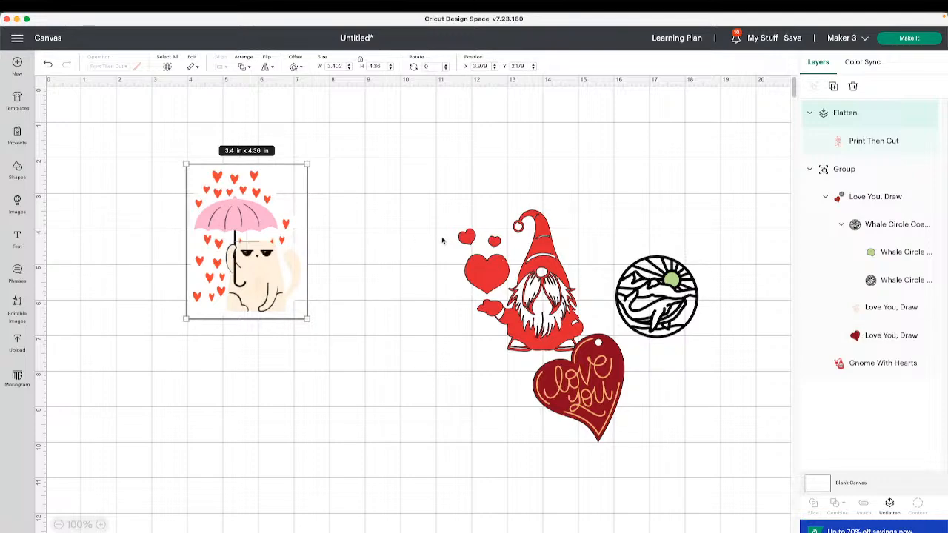
left_click_drag(534, 250, 440, 195)
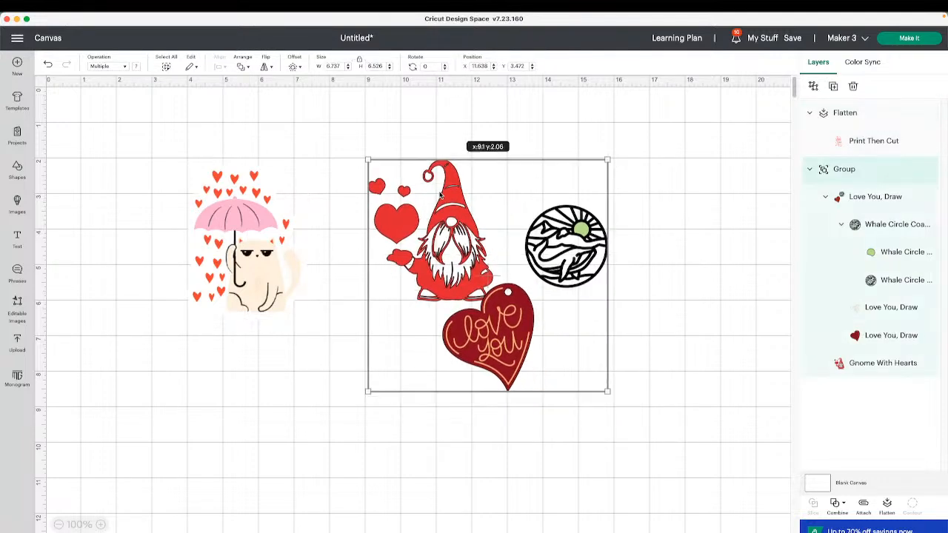
left_click(190, 187)
key("Delete")
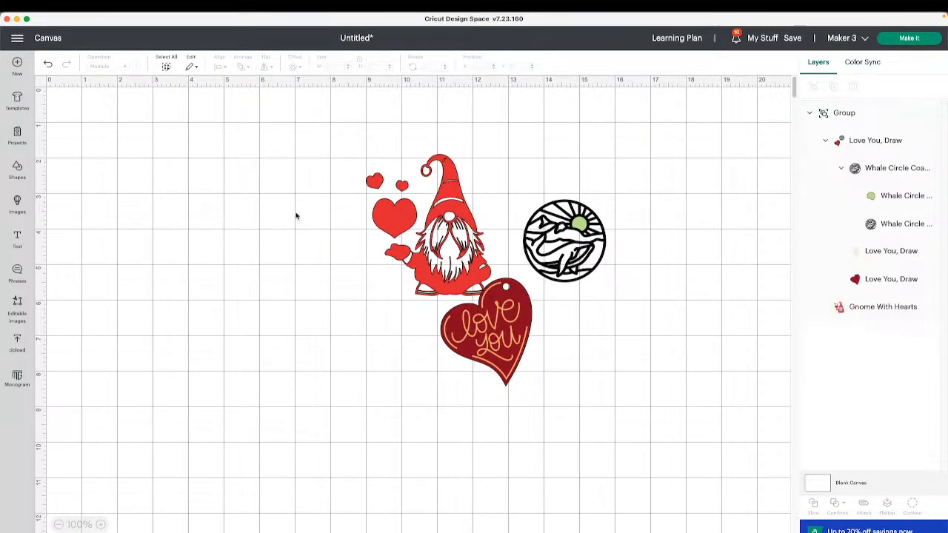
- Move the remaining group to about X 3.26, Y 1.46 and ungroup it to free the gnome
left_click_drag(405, 226, 200, 210)
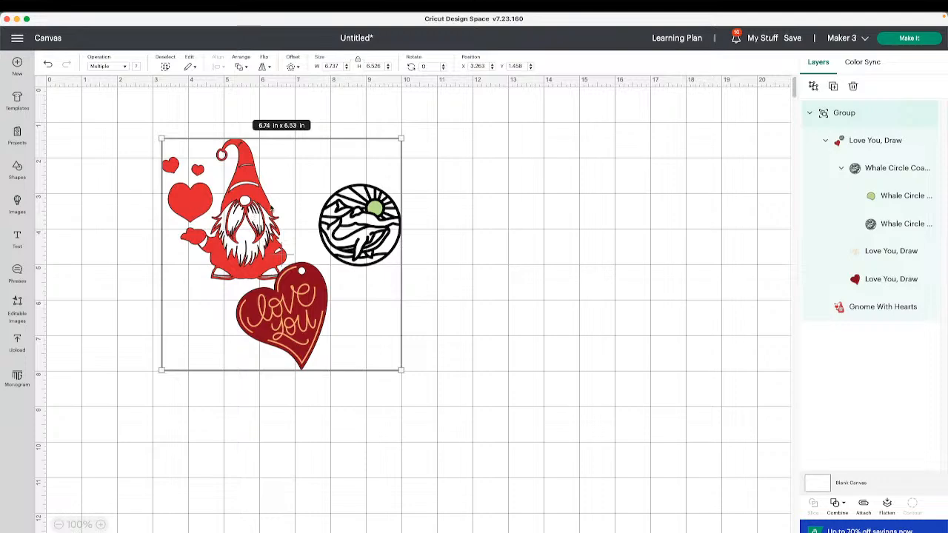
left_click(429, 224)
left_click(400, 236)
left_click(814, 86)
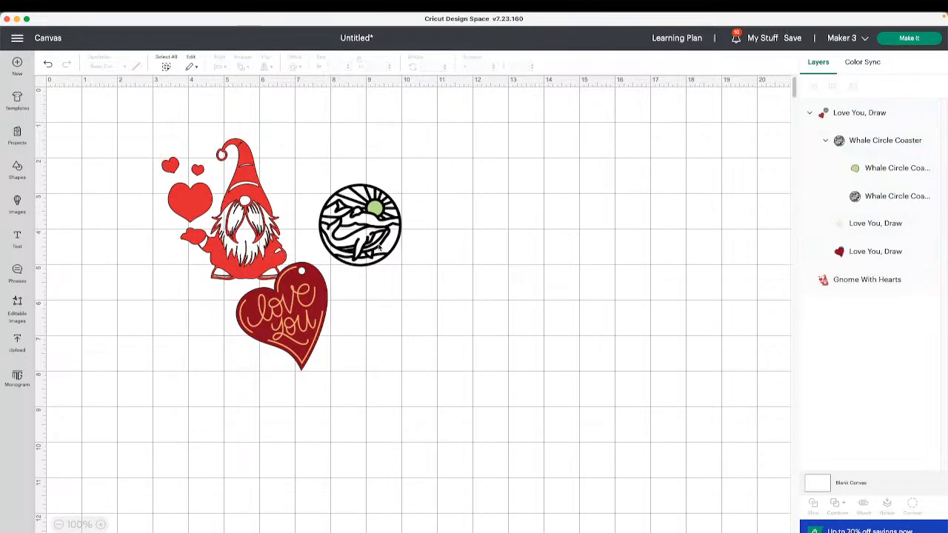
- Ungroup the heart and whale set and move the whale coaster to about X 10.53, Y 0.93
left_click_drag(379, 250, 425, 253)
left_click(353, 235)
left_click(396, 227)
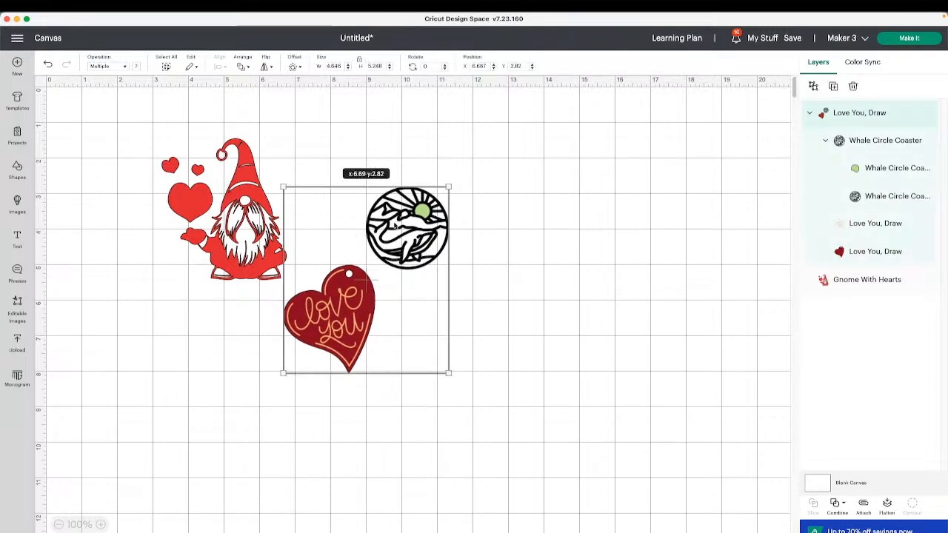
left_click(813, 86)
left_click_drag(432, 222, 486, 154)
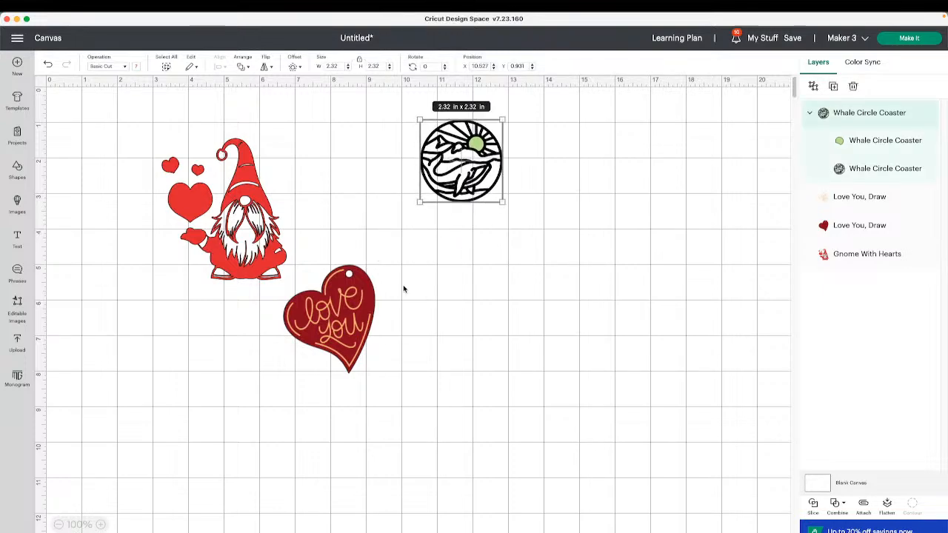
- Separate the heart from its lettering, placing the heart at about X 12.01, Y 4.42 and the lettering at about X 10.7, Y 4.47
left_click_drag(356, 299, 506, 289)
left_click(351, 306)
left_click_drag(351, 306, 537, 285)
left_click_drag(457, 304, 447, 290)
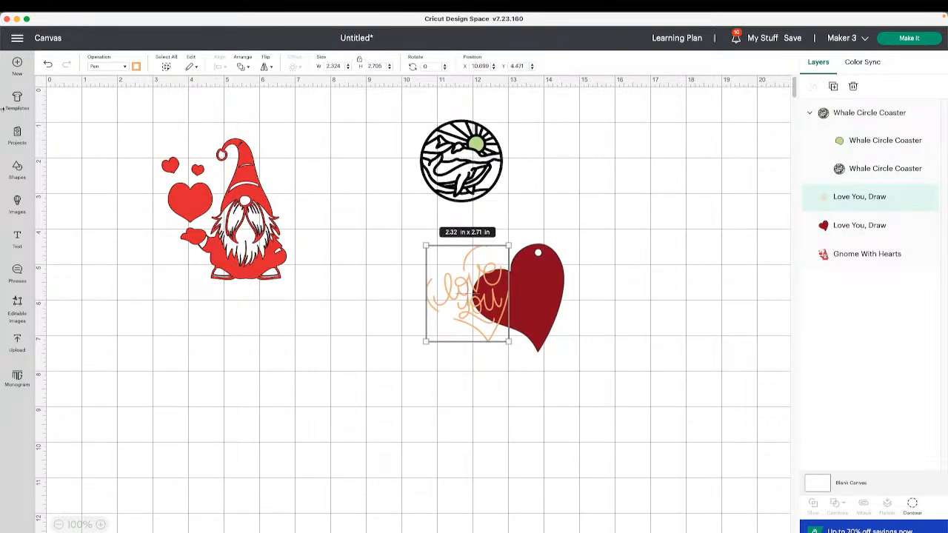
- Hide the round hole contour in the dark red heart
left_click(549, 305)
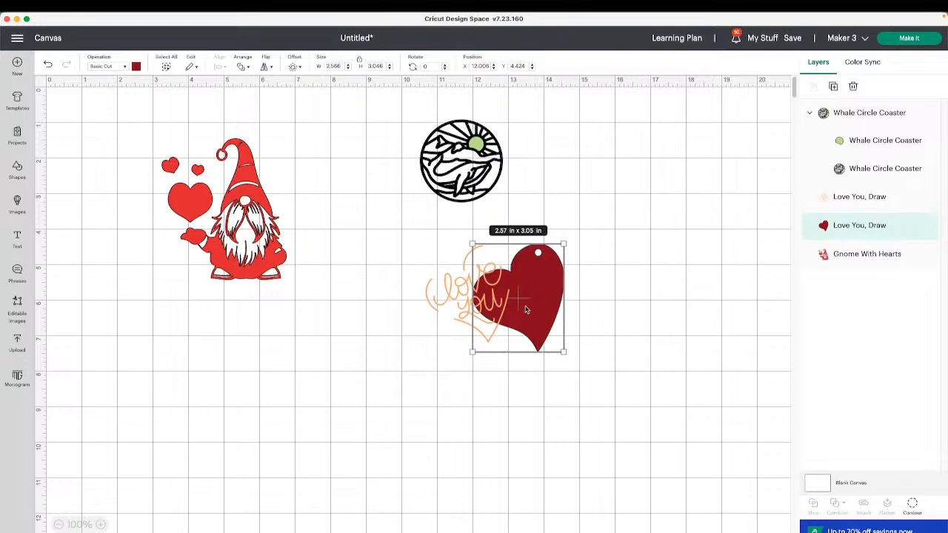
left_click(912, 504)
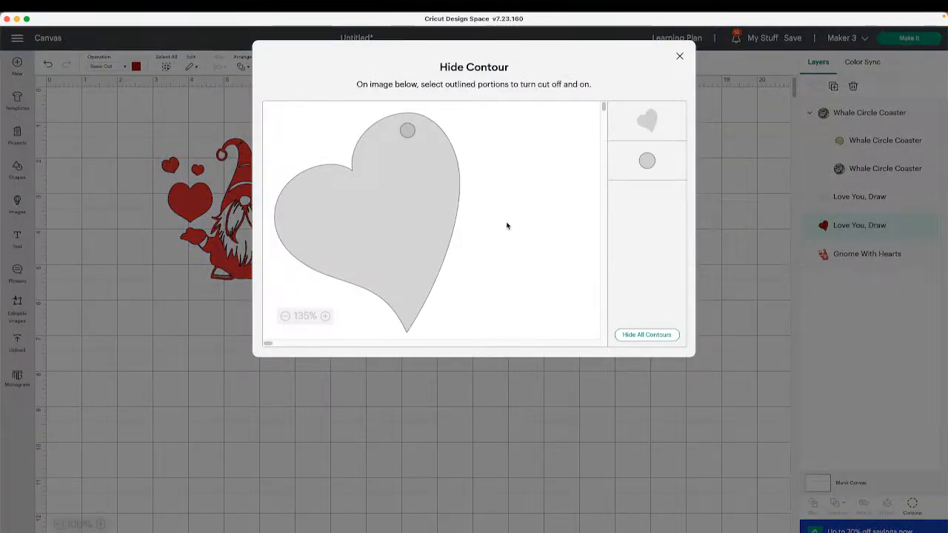
left_click(407, 130)
left_click(500, 415)
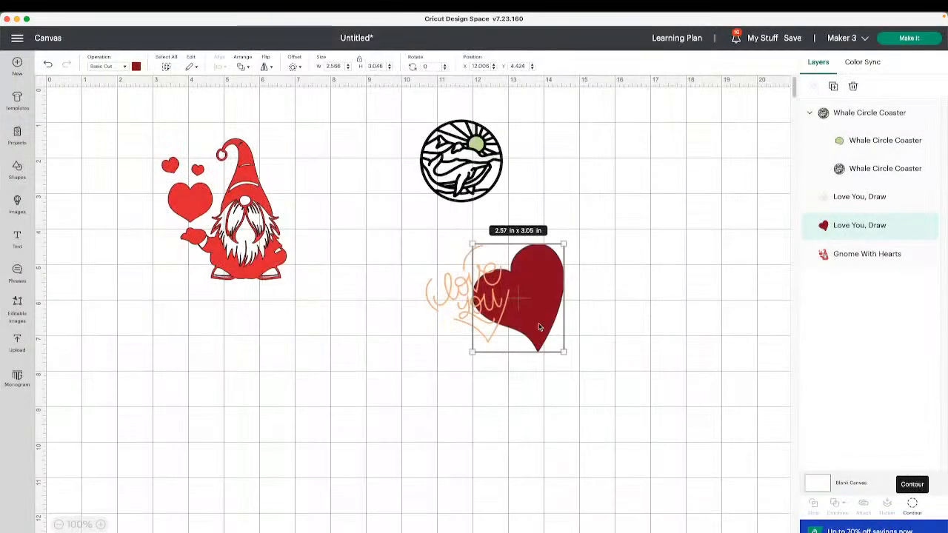
- Move the heart behind the lettering at about X 10.58, Y 4.33 and align the two layers
mouse_move(484, 302)
left_mouse_down()
mouse_move(528, 302)
mouse_move(423, 293)
mouse_move(432, 299)
left_mouse_up()
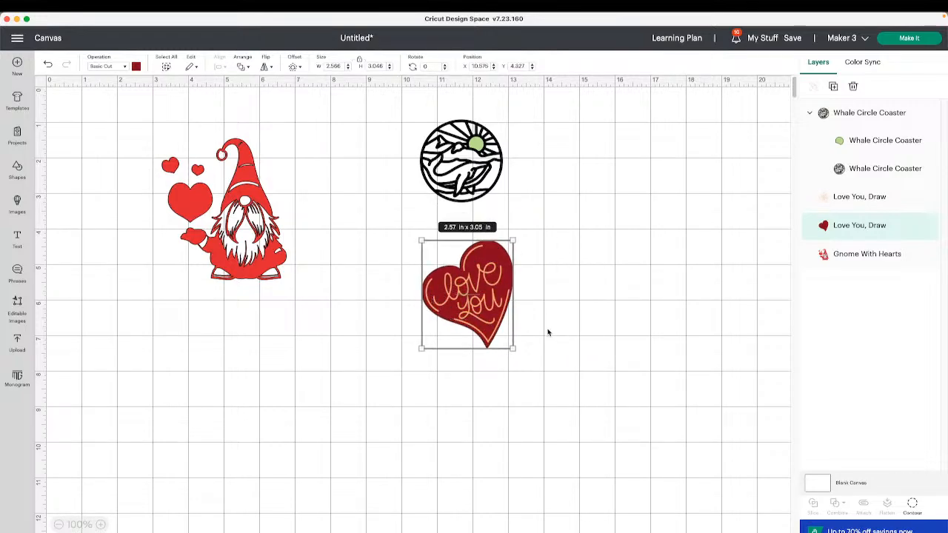
left_click_drag(548, 335, 413, 232)
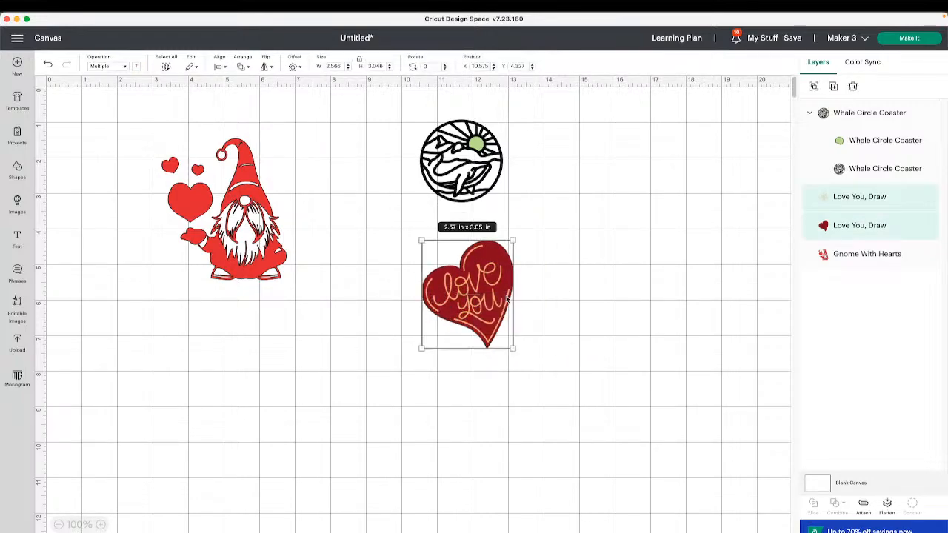
left_click(219, 66)
left_click(245, 170)
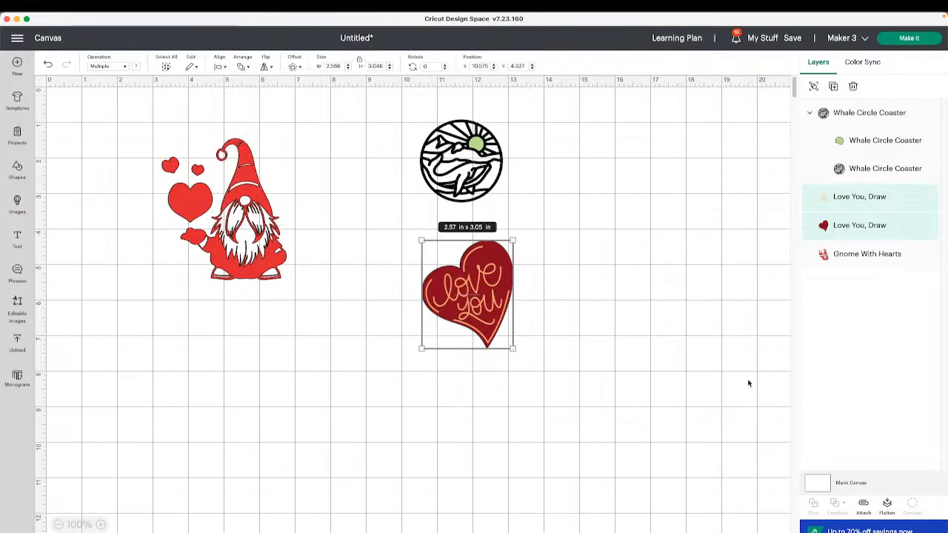
- Attach the lettering to the heart and move the attached design to about X 12.35, Y 5.73
left_click(863, 506)
left_click(673, 381)
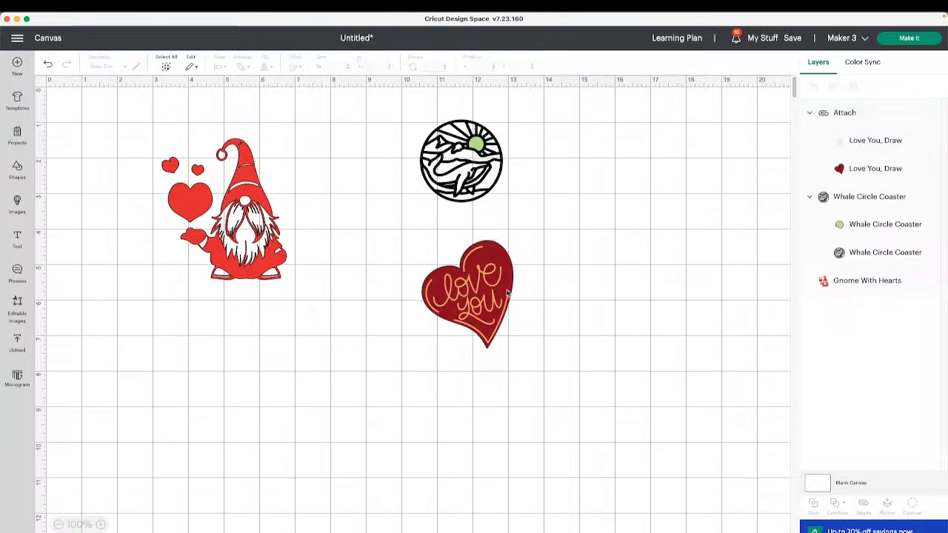
left_click_drag(508, 294, 461, 286)
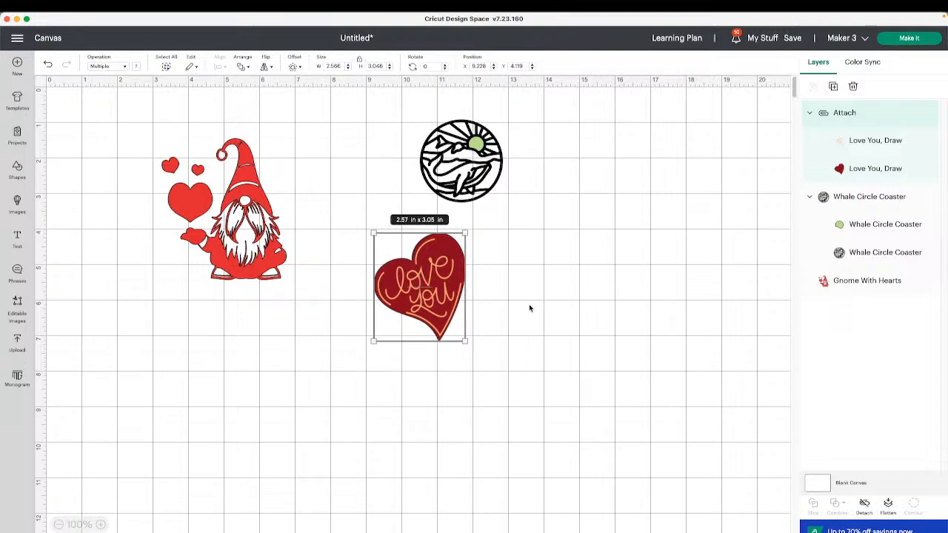
left_click_drag(449, 274, 562, 334)
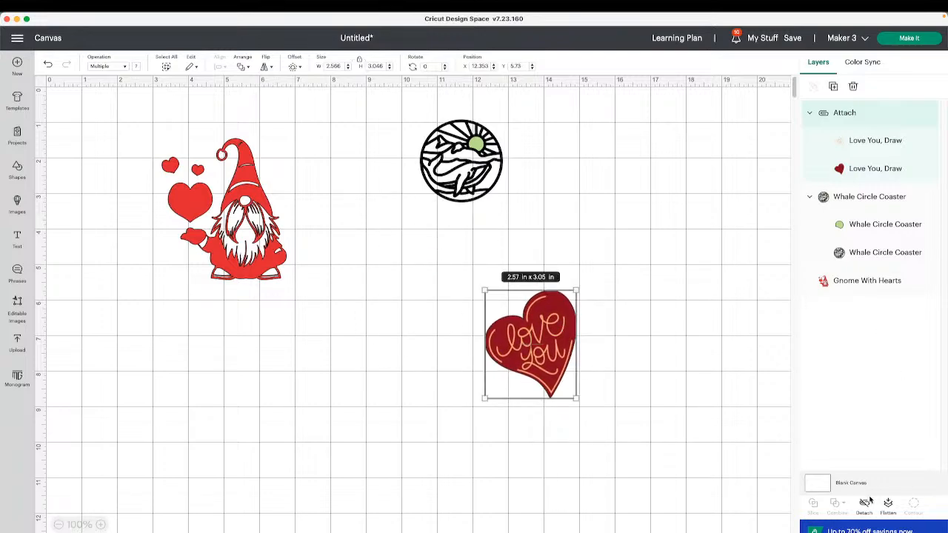
- Within the attached design, move the heart up beside the whale coaster and the lettering to about X 14.45, Y 2.4
left_click(861, 142)
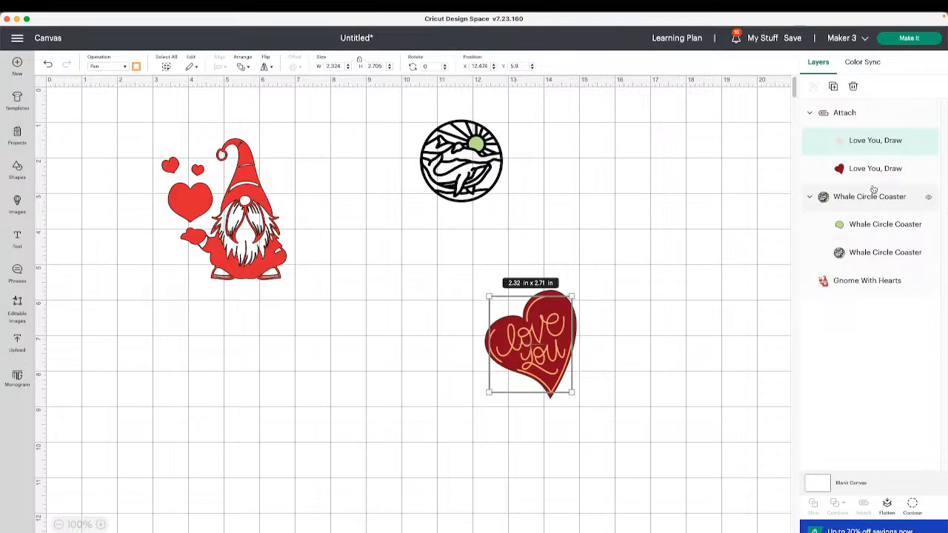
left_click(872, 170)
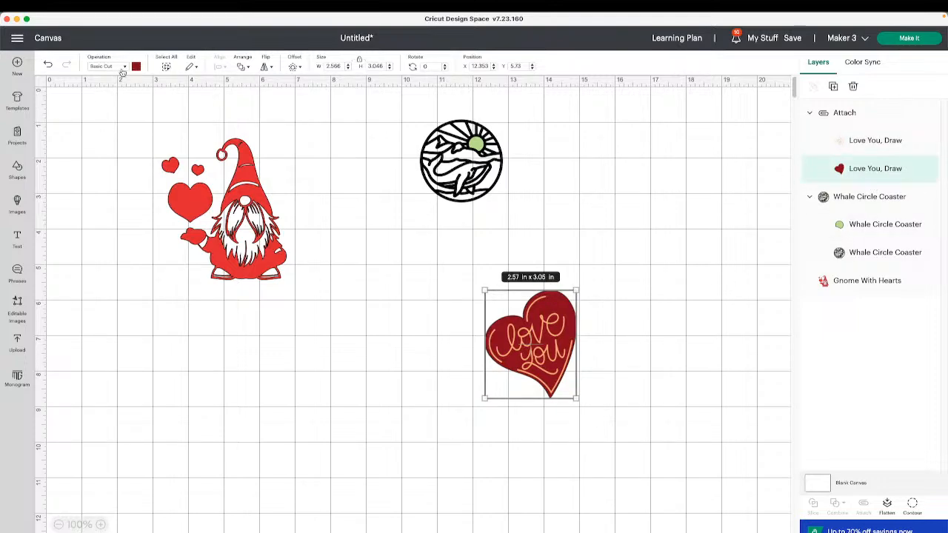
left_click_drag(572, 329, 628, 175)
left_click_drag(564, 307, 634, 182)
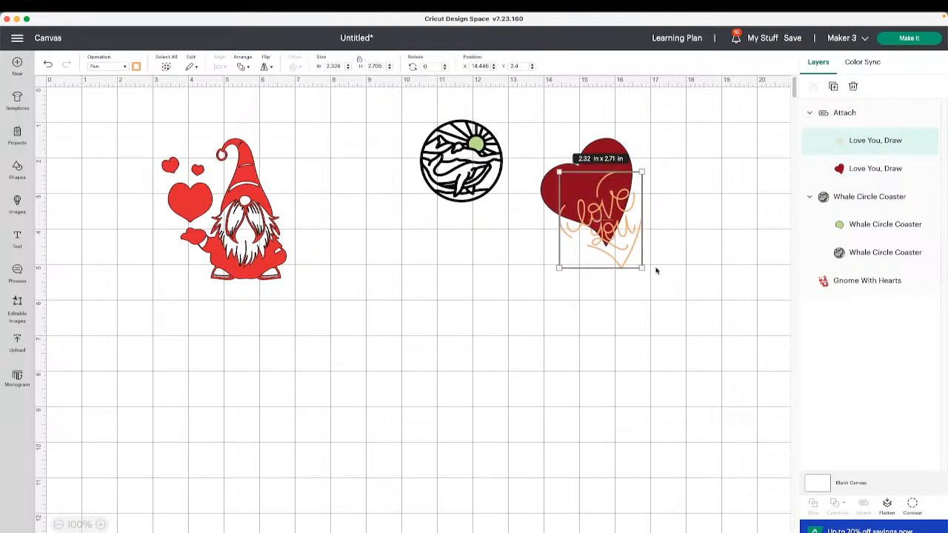
- Move the whole attached design to about X 13.7, Y 3.45 and select only its lettering layer
left_click(657, 354)
left_click_drag(628, 222, 632, 306)
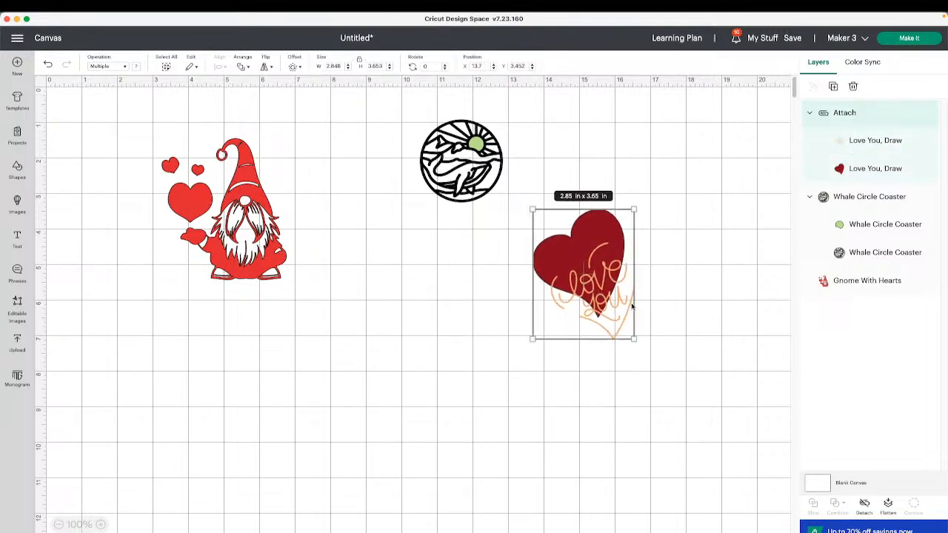
left_click(858, 145)
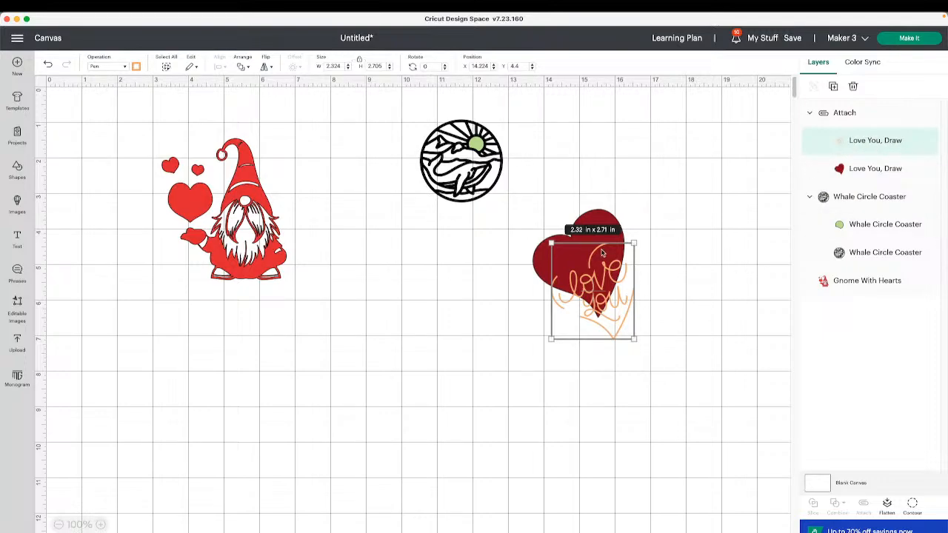
- Move the lettering away from the heart to below the whale coaster, check its placement on the dark red mat, and return to the canvas
mouse_move(602, 253)
left_mouse_down()
mouse_move(604, 207)
mouse_move(652, 185)
mouse_move(419, 349)
left_mouse_up()
left_click(633, 355)
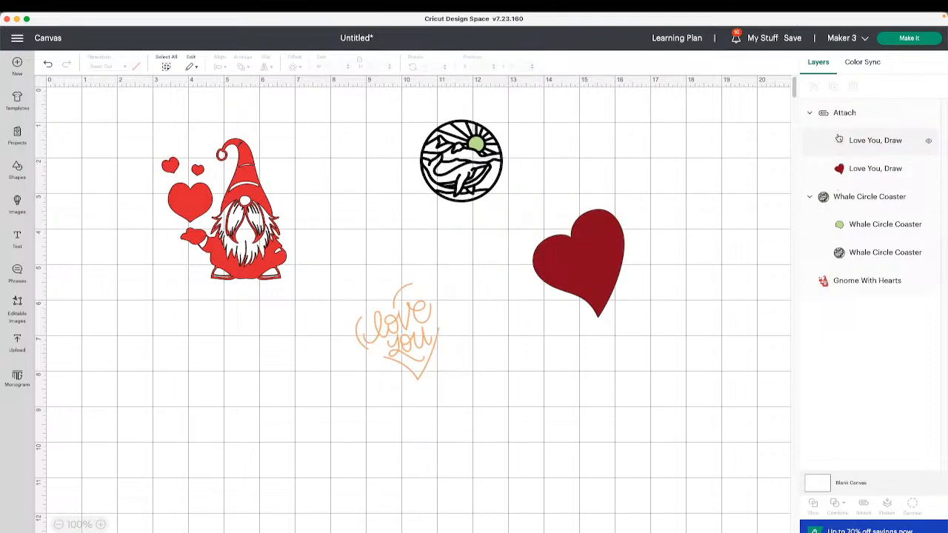
left_click(909, 38)
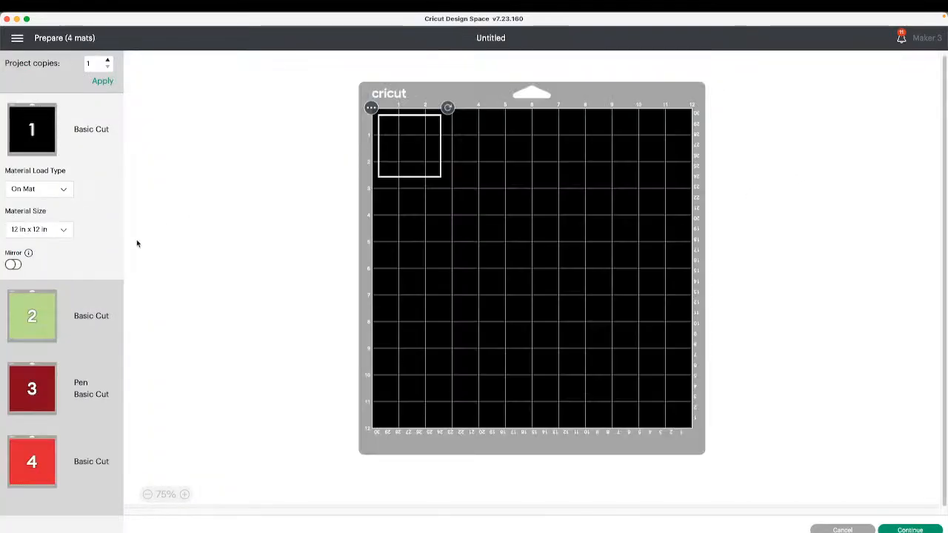
left_click(46, 386)
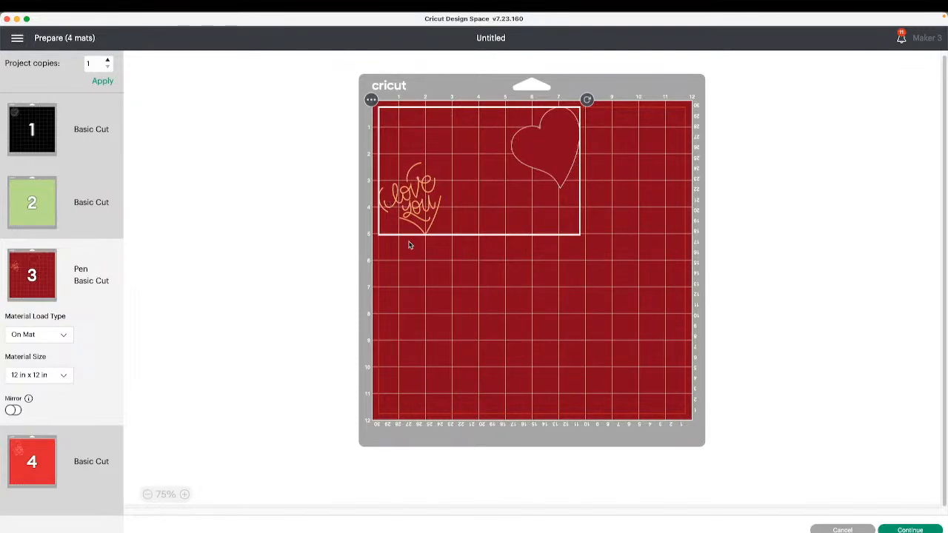
left_click(840, 530)
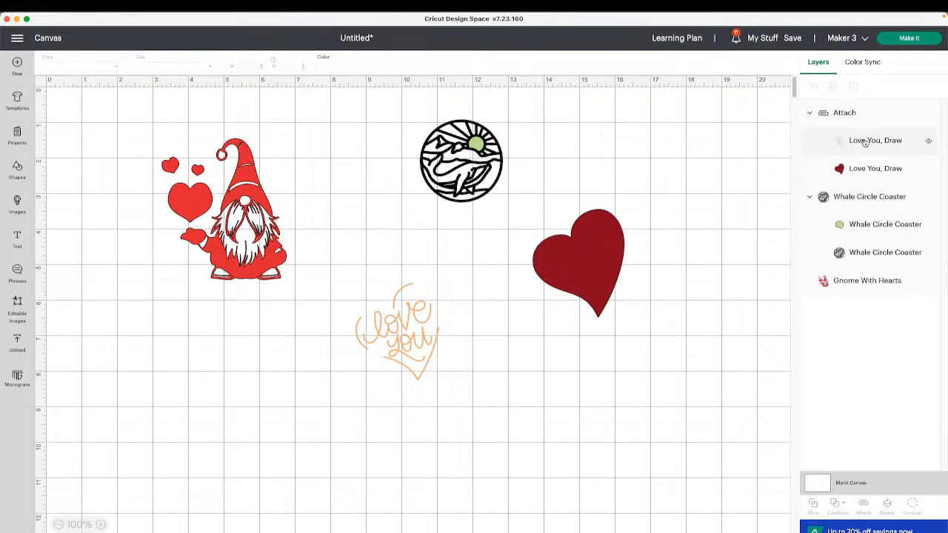
- Move the lettering partly over the heart at about X 14.67, Y 3.83, and check the dark red mat in the preview before returning to the canvas
left_click(866, 142)
left_click(117, 66)
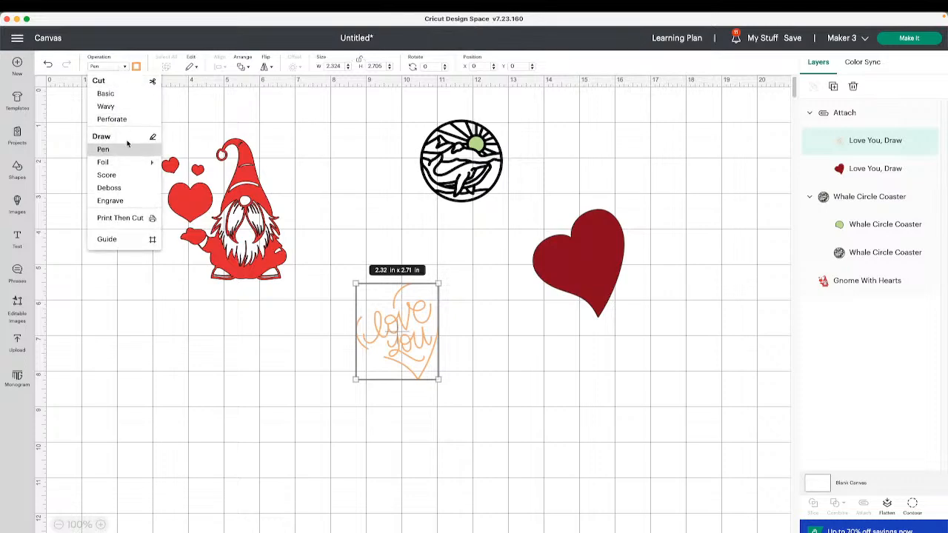
mouse_move(127, 165)
left_click_drag(407, 349, 618, 288)
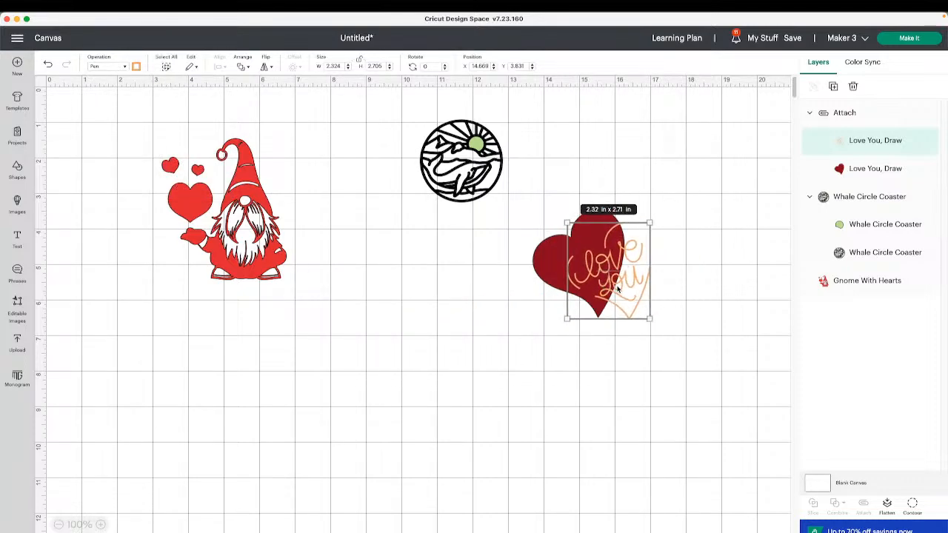
left_click(909, 40)
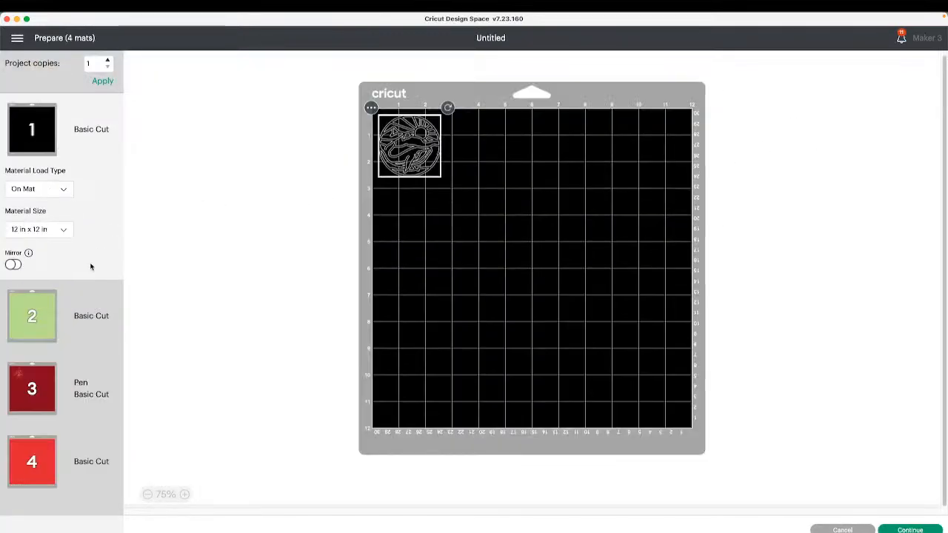
left_click(34, 398)
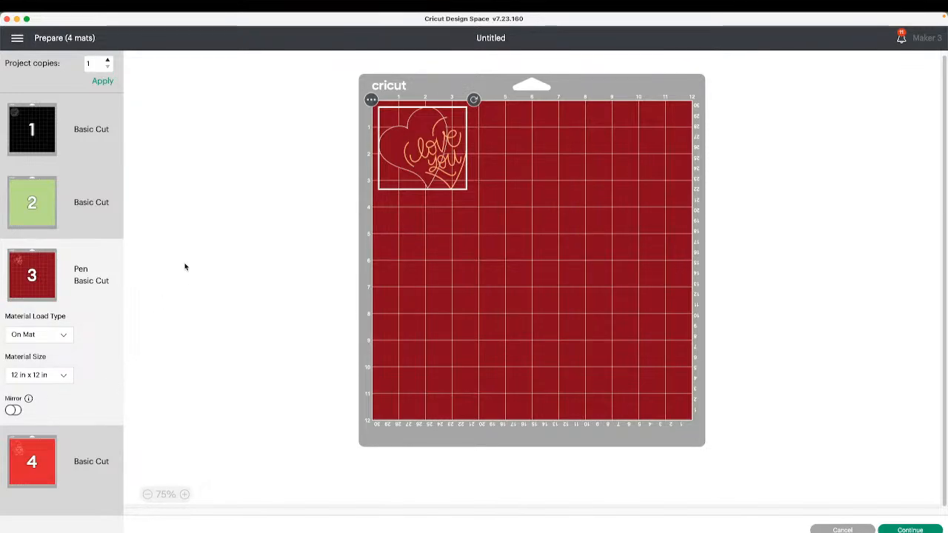
left_click(832, 531)
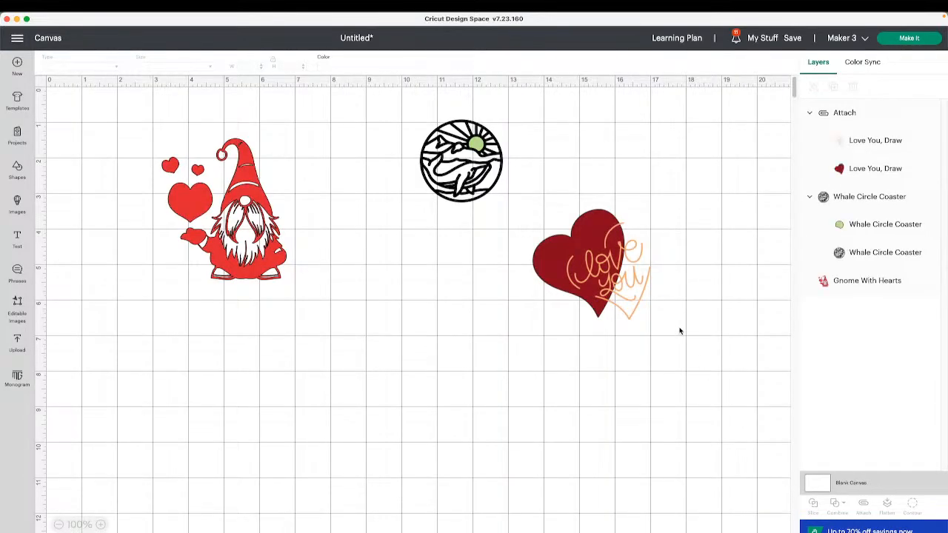
- Move only the lettering layer back inside the heart at about X 13.84, Y 3.54 and clear the selection
left_click(608, 292)
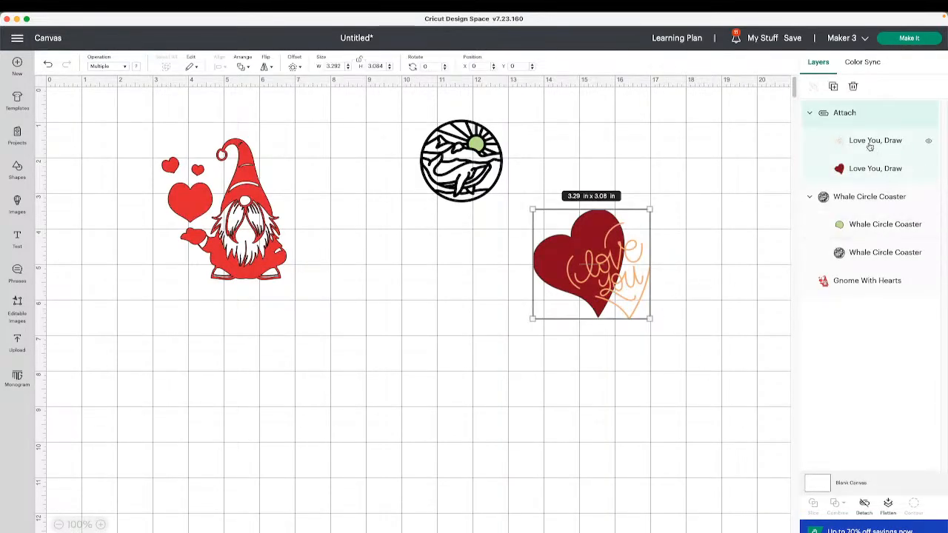
left_click_drag(638, 276, 609, 268)
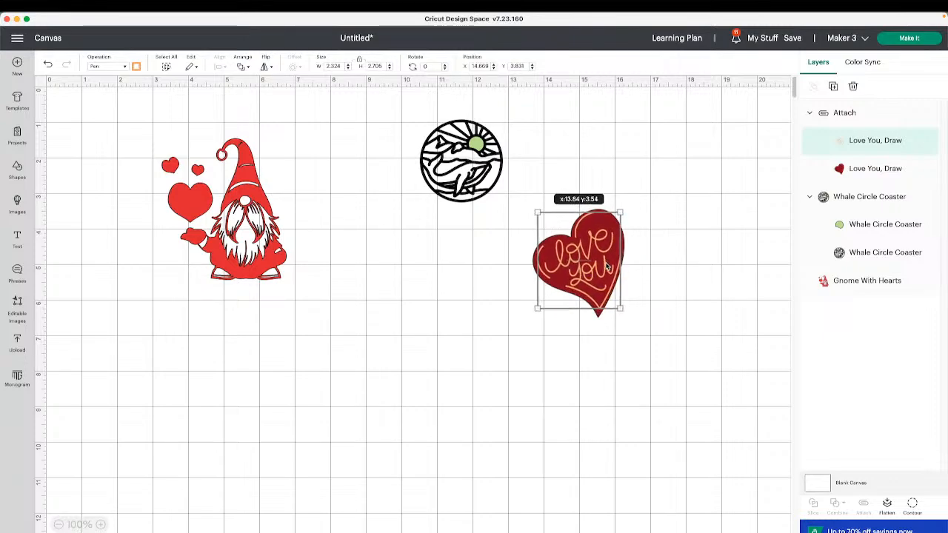
left_click(675, 269)
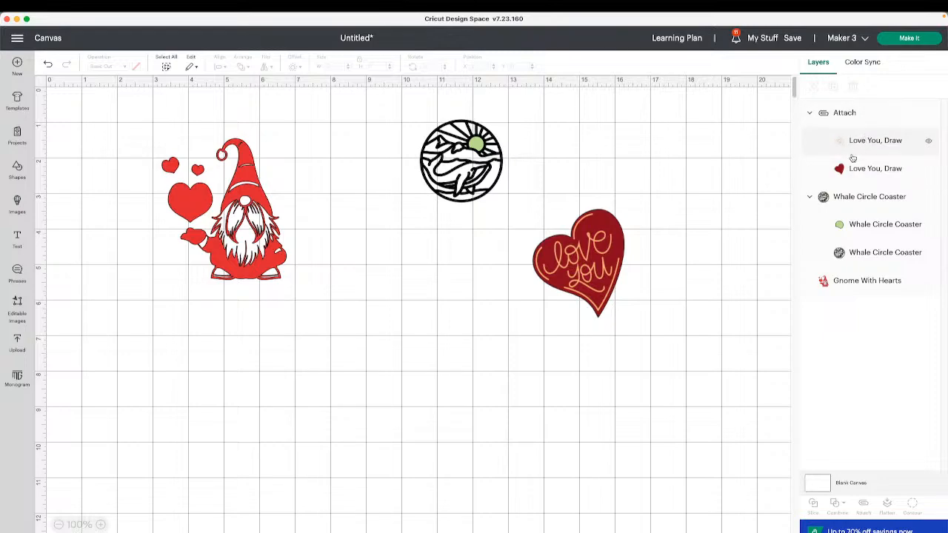
- Delete the attached Love You design and select the Whale Circle Coaster group
left_click(597, 254)
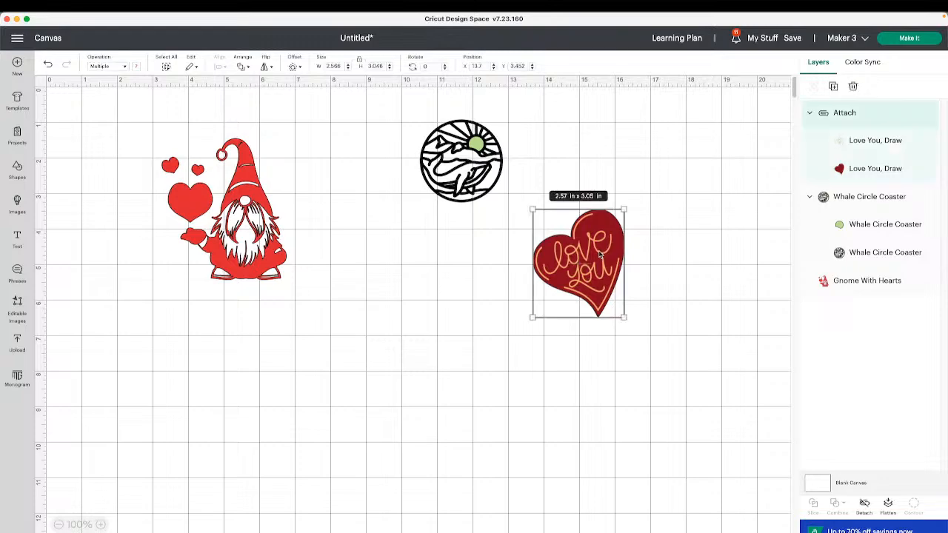
key("Delete")
left_click(471, 166)
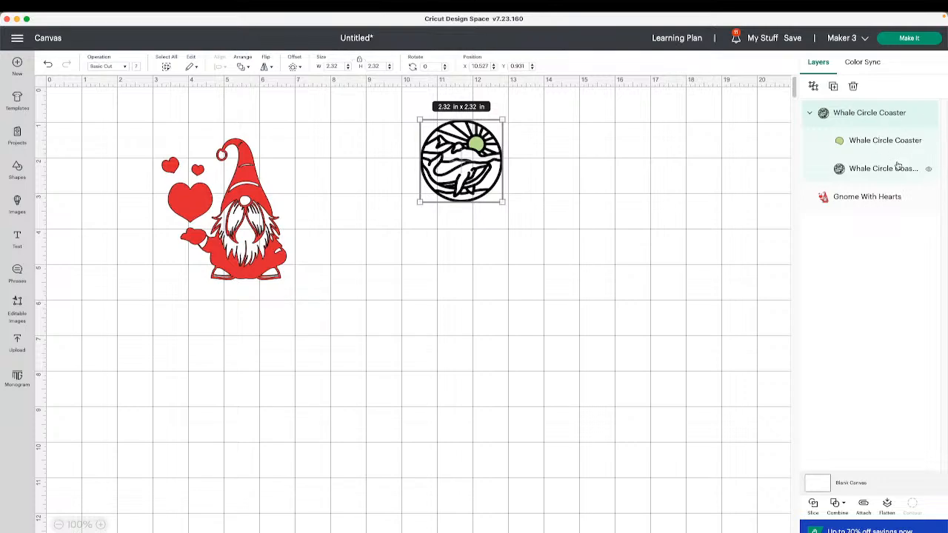
- Add a circle shape between the gnome and the whale coaster and set its width to 2.32 in
left_click_drag(443, 167, 445, 187)
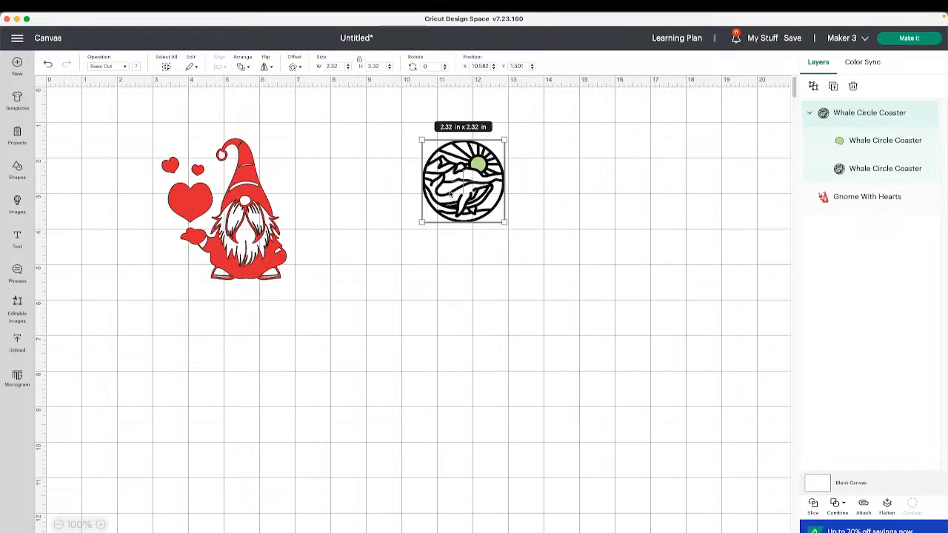
left_click(21, 172)
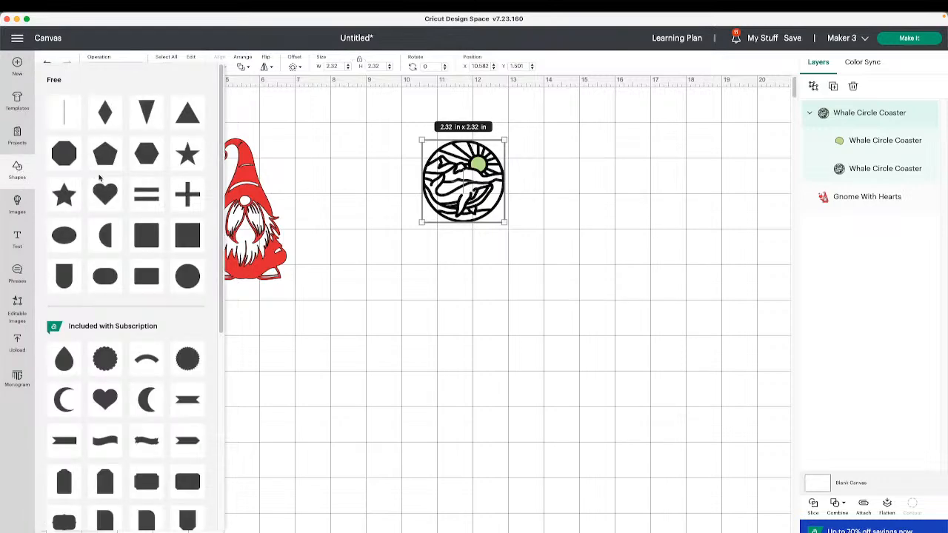
left_click(191, 284)
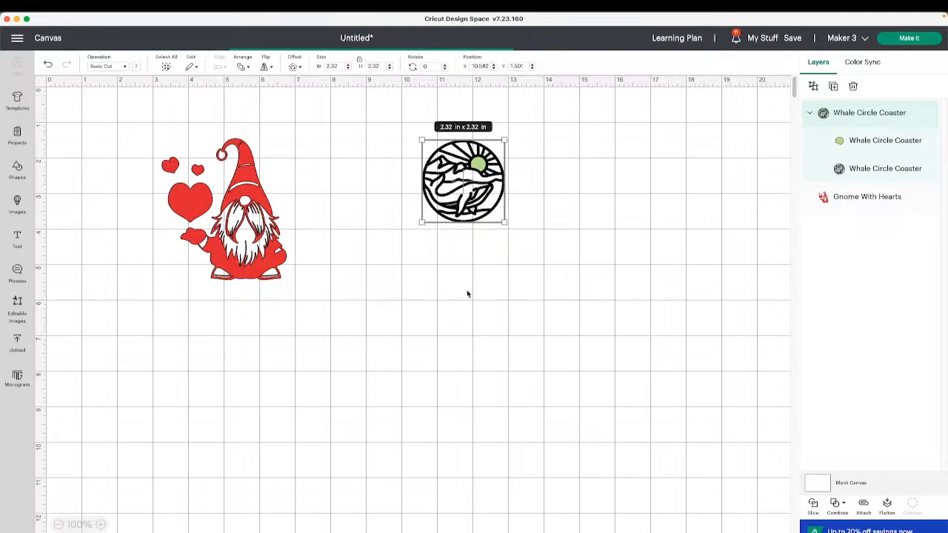
left_click(445, 156)
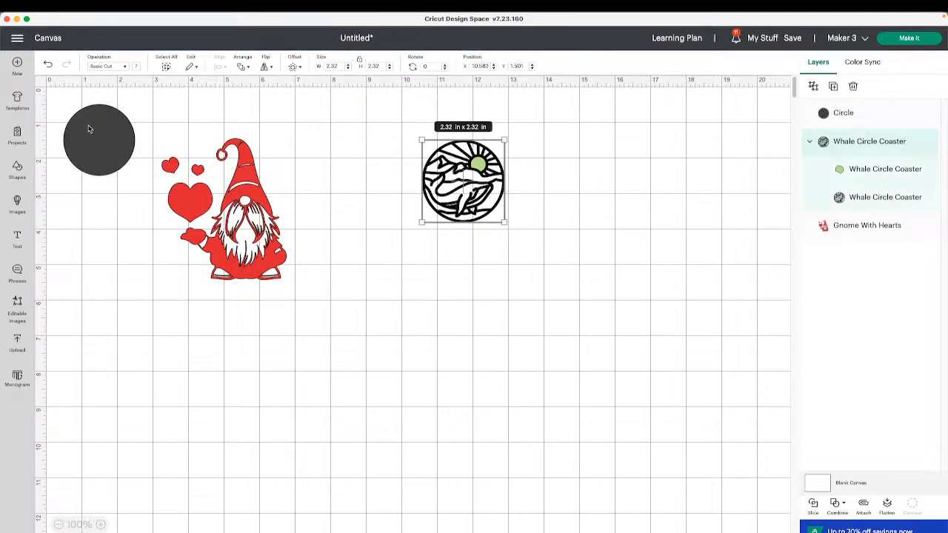
left_click_drag(89, 130, 328, 210)
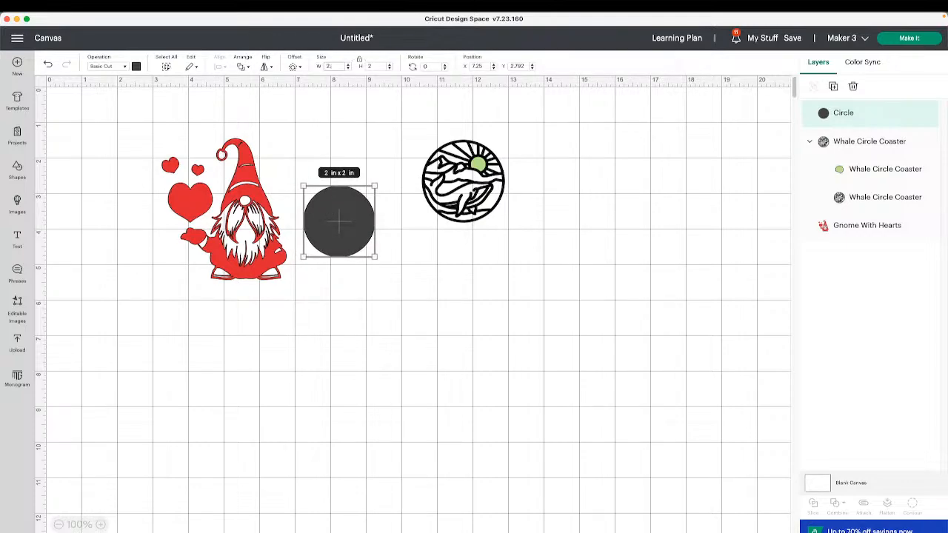
key("Return")
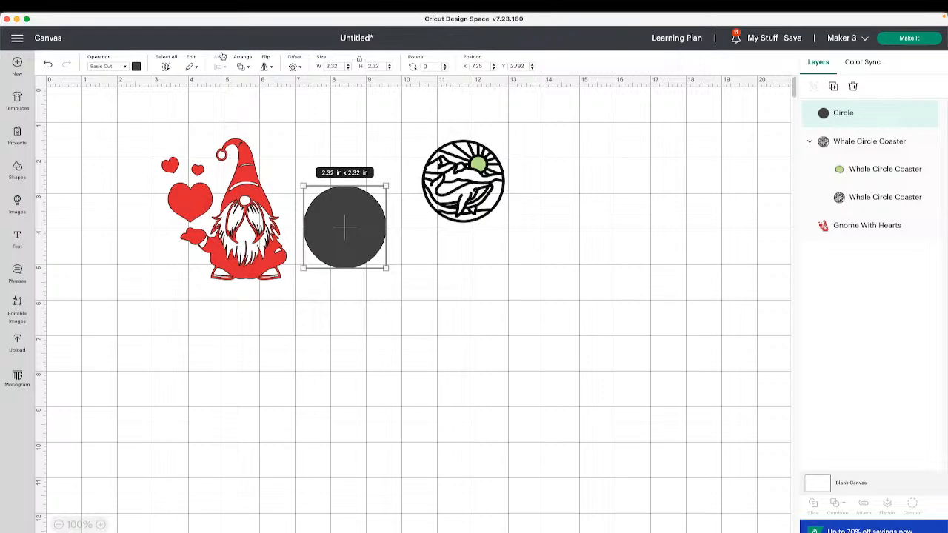
- Recolour the circle light blue, move it onto the whale coaster and send it to the back
left_click(136, 67)
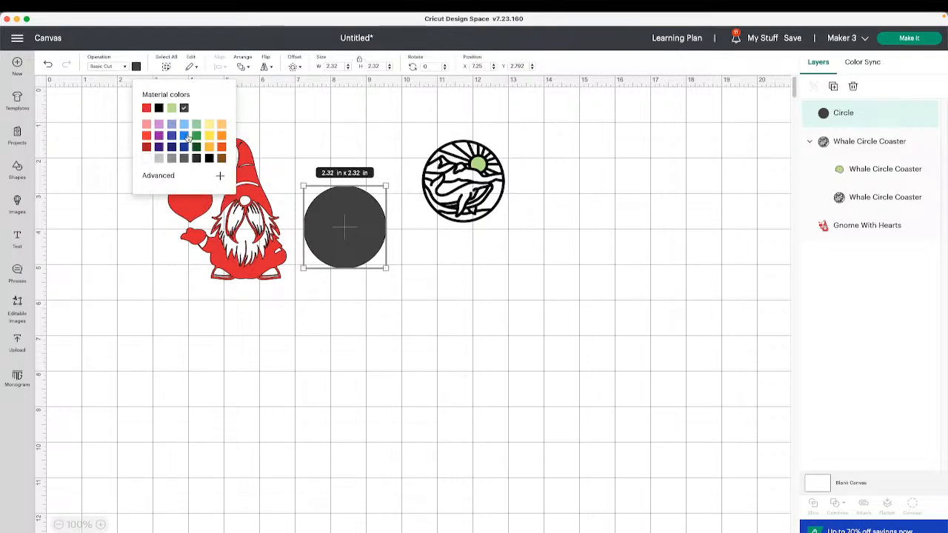
left_click(183, 126)
left_click_drag(353, 203, 439, 200)
left_click(242, 65)
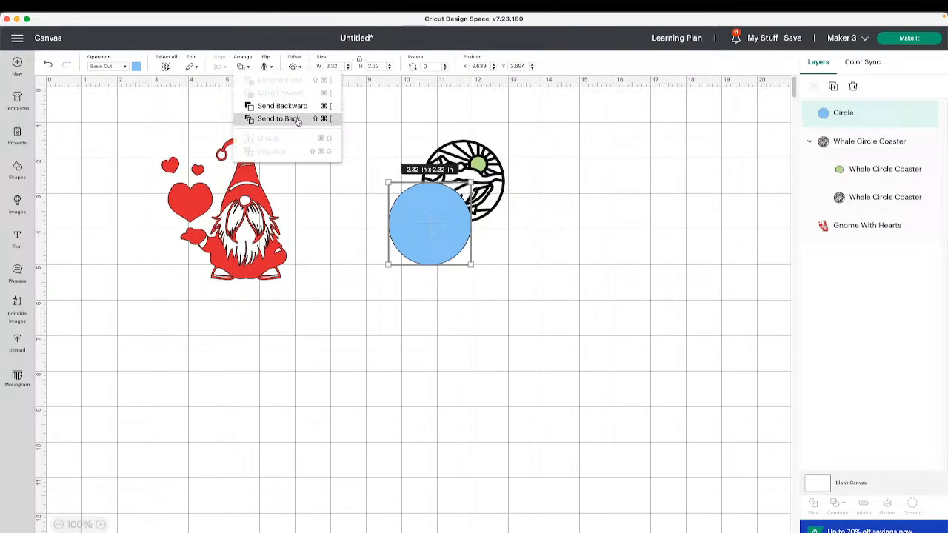
left_click(294, 119)
- Place the whale coaster centred over the blue circle and group the two
left_click_drag(494, 190, 460, 232)
left_click_drag(534, 243, 383, 201)
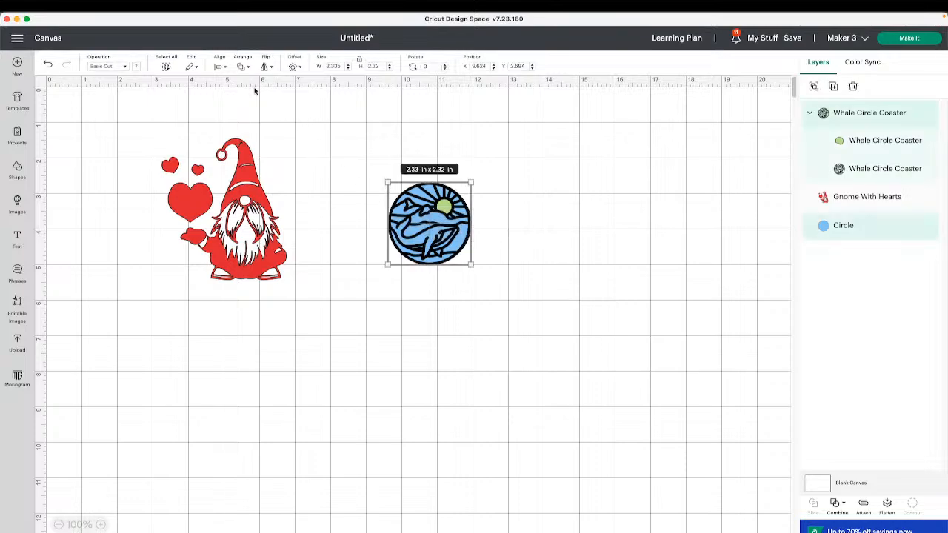
left_click(220, 66)
left_click(271, 170)
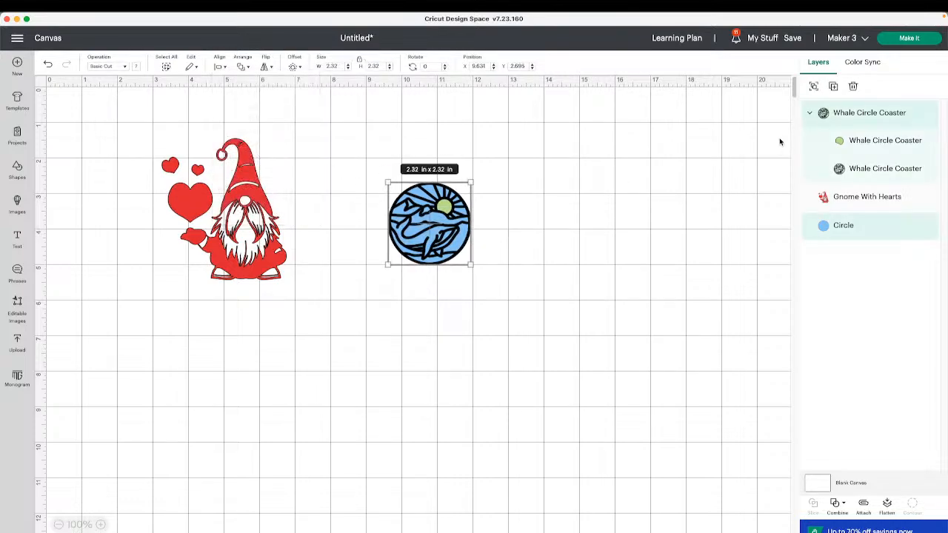
left_click(813, 85)
left_click(542, 227)
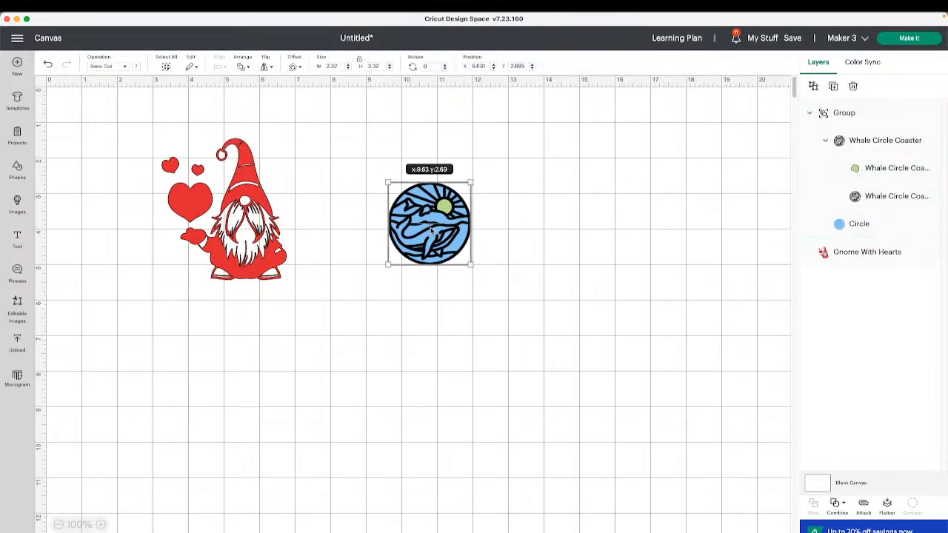
- Move the grouped whale coaster and circle around the canvas as one object
left_click_drag(434, 231, 442, 194)
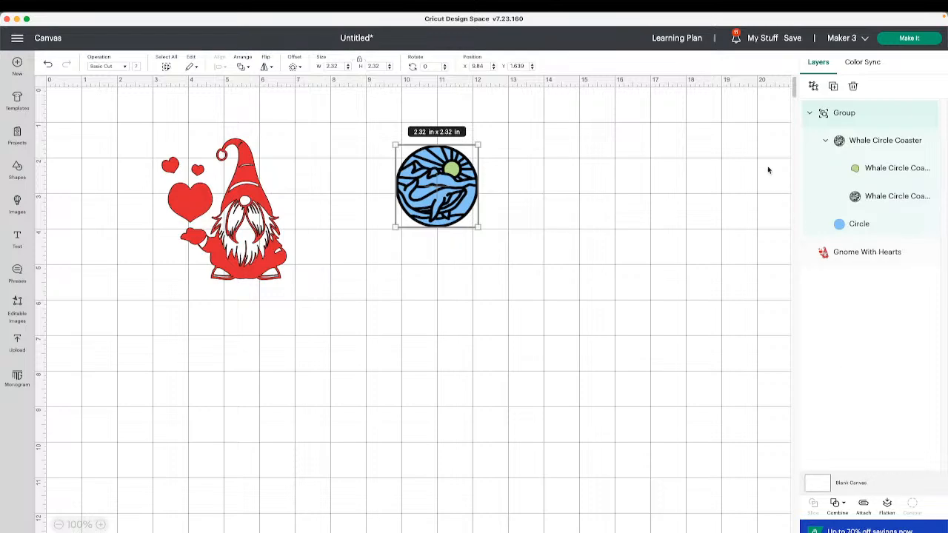
left_click(511, 218)
left_click_drag(437, 189, 409, 228)
left_click(526, 230)
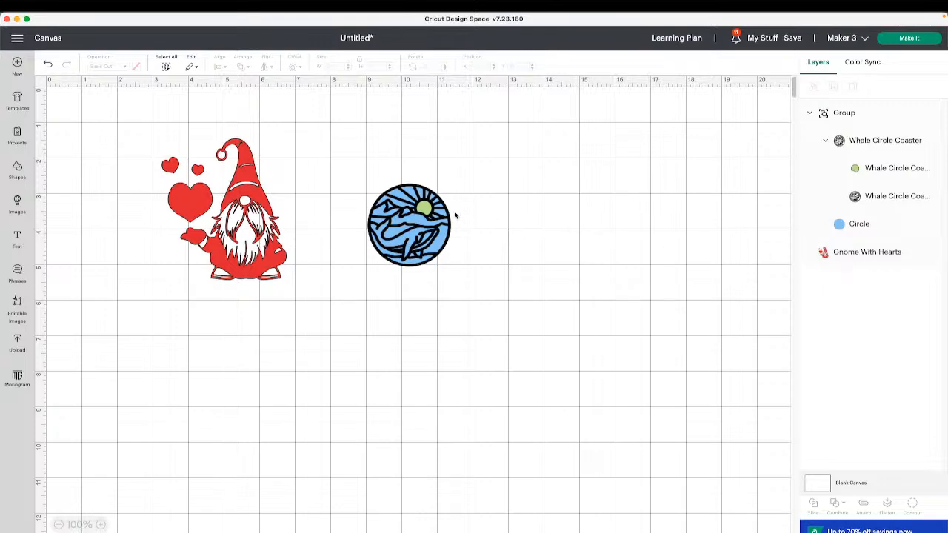
- Ungroup the whale coaster from the blue circle and move the two apart on the canvas
left_click(428, 222)
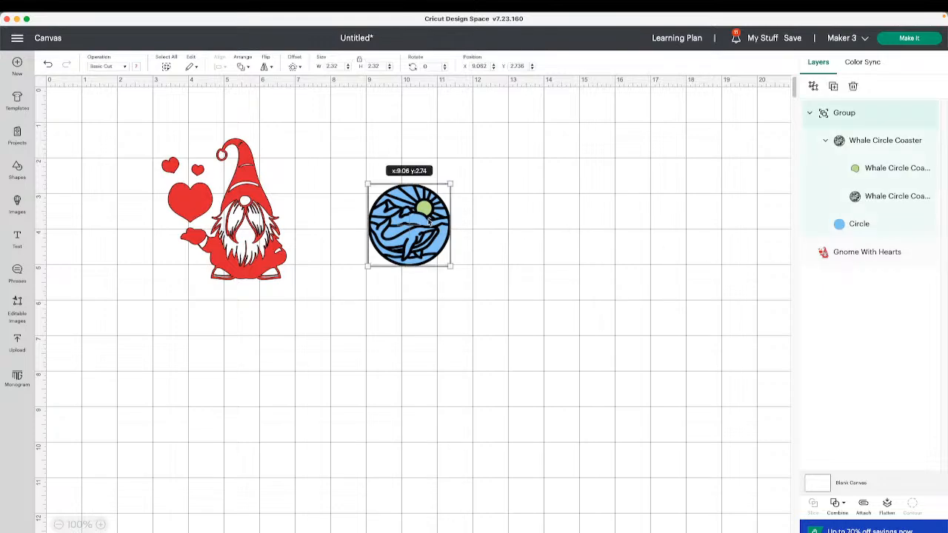
left_click(814, 86)
left_click(433, 250)
mouse_move(433, 250)
left_mouse_down()
mouse_move(606, 209)
mouse_move(428, 245)
left_mouse_up()
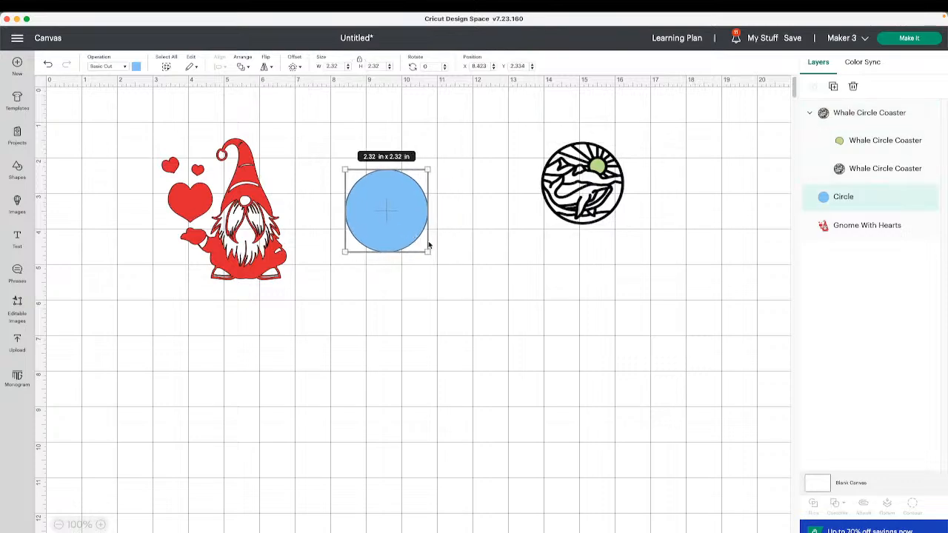
- Delete the gnome and the whale coaster, and move the remaining circle to about X 6.2, Y 2 in
left_click(263, 234)
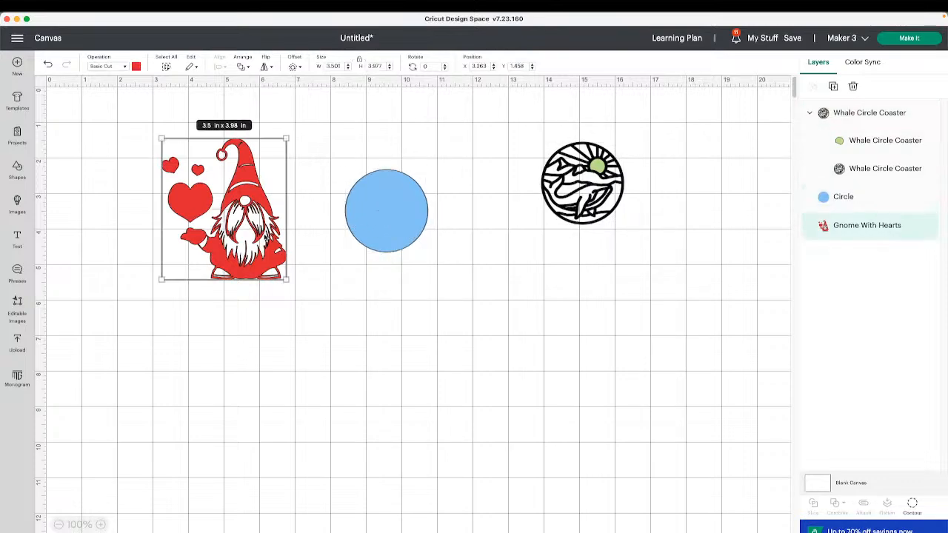
key("Delete")
left_click(554, 192)
key("Delete")
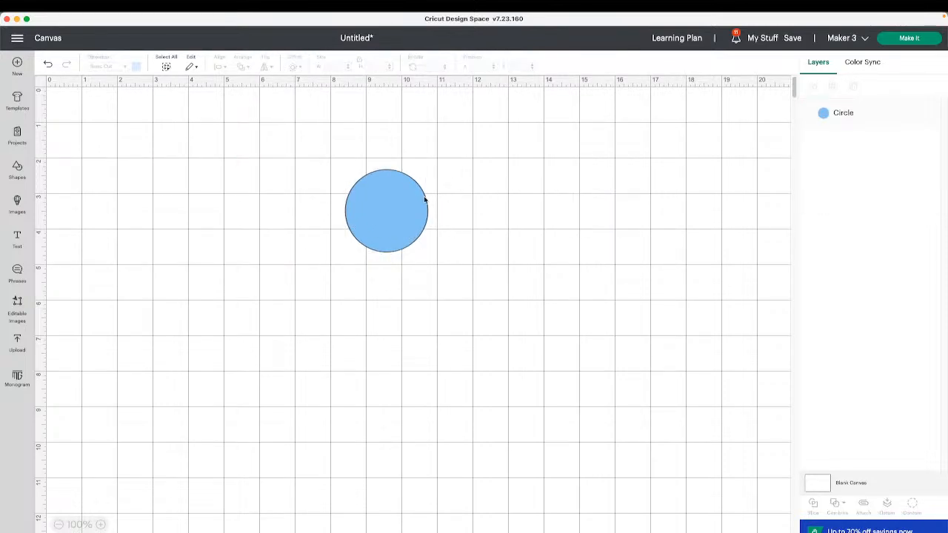
left_click_drag(385, 211, 307, 197)
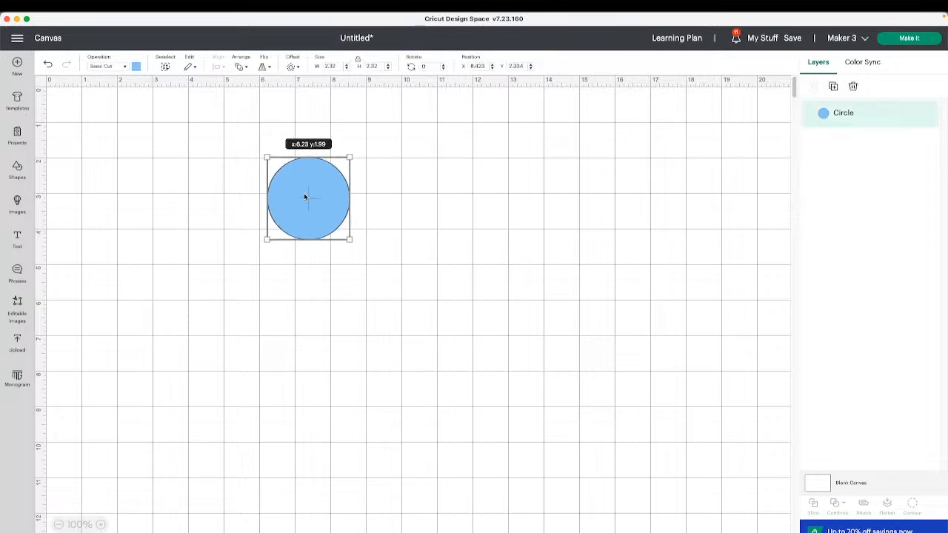
- Add a heart and a square shape and place them on opposite sides of the blue circle
left_click(17, 169)
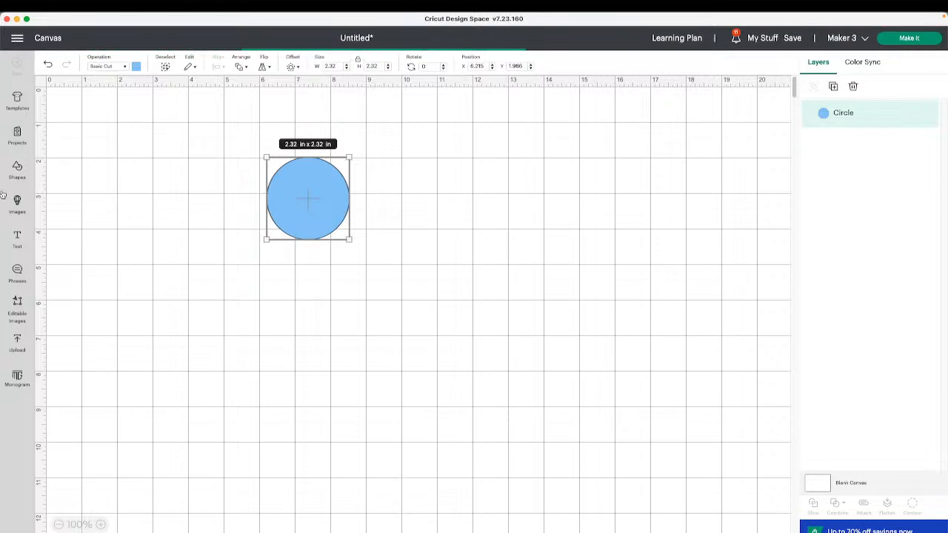
left_click(24, 178)
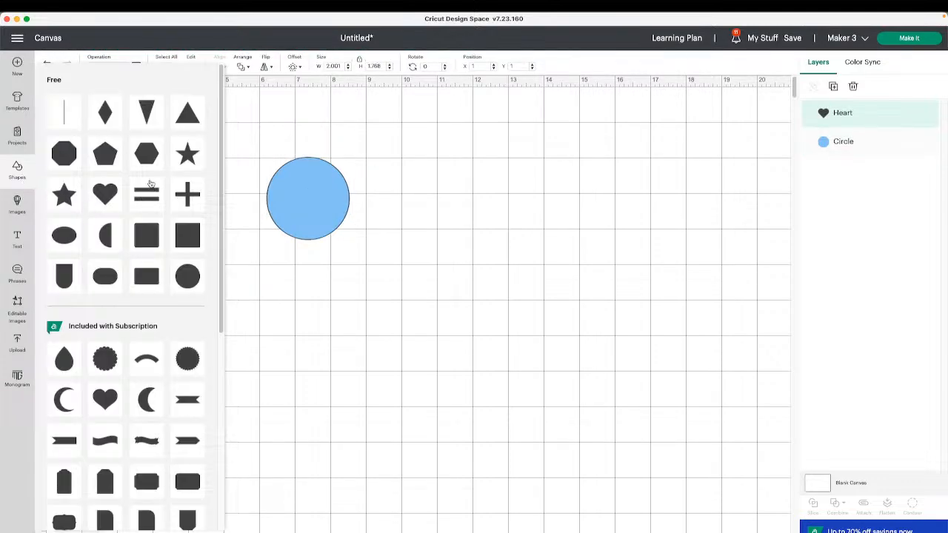
left_click(187, 237)
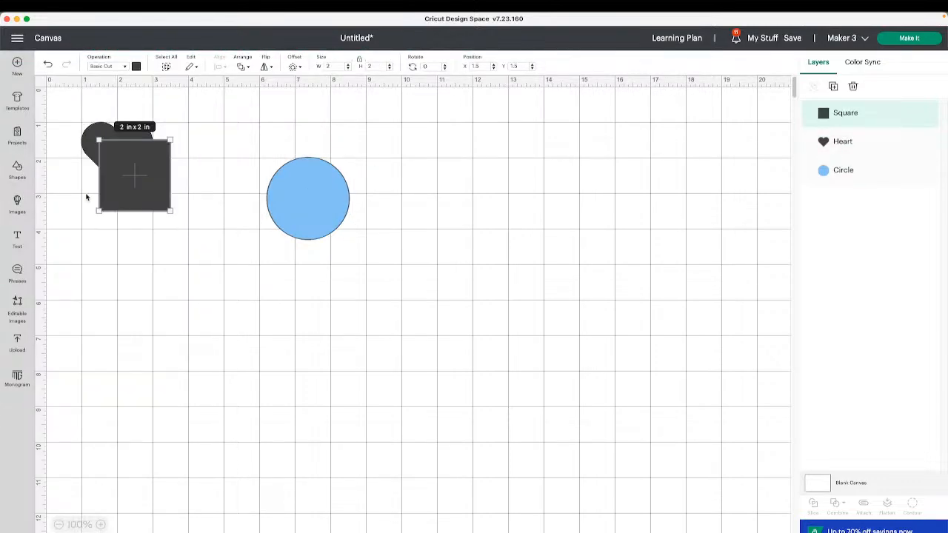
left_click_drag(136, 174, 488, 235)
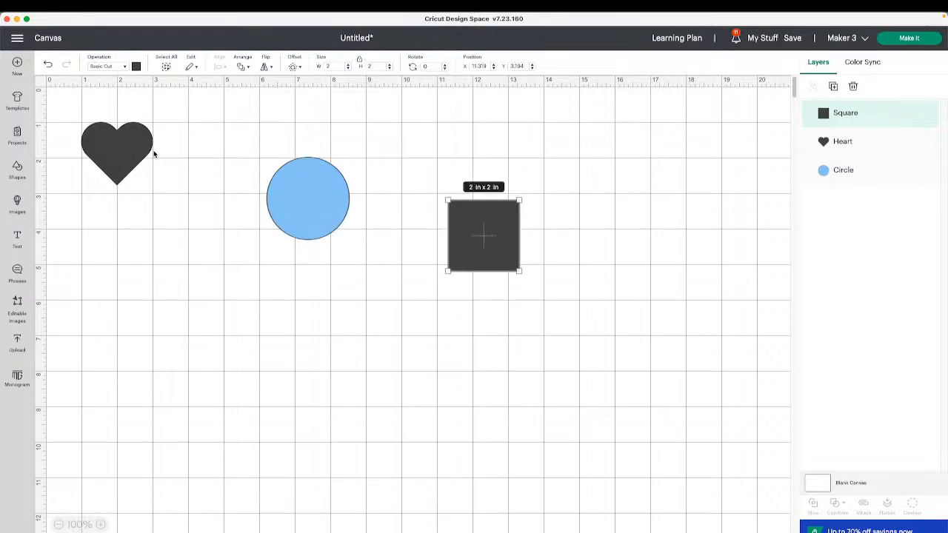
left_click_drag(152, 153, 246, 275)
- Recolour the heart dark red and the square yellow-orange
left_click(136, 66)
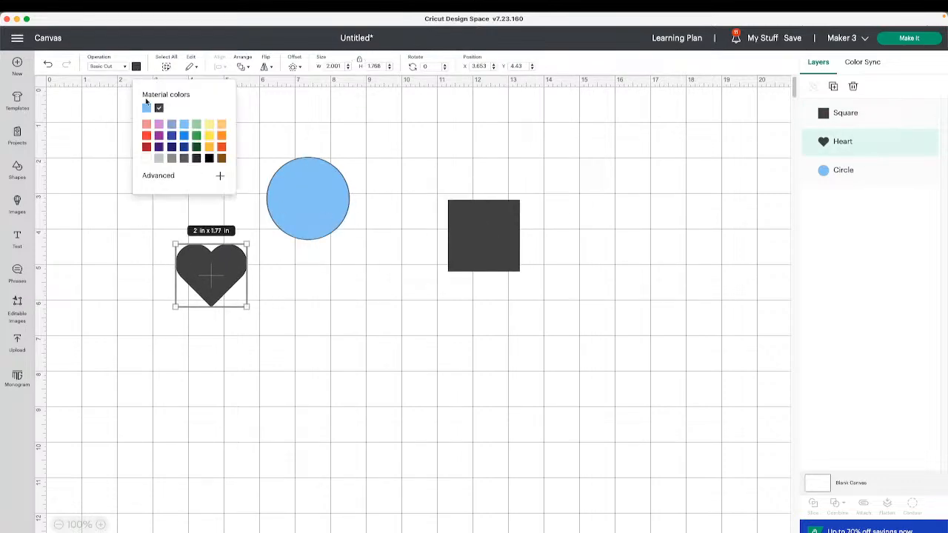
left_click(147, 146)
left_click(475, 223)
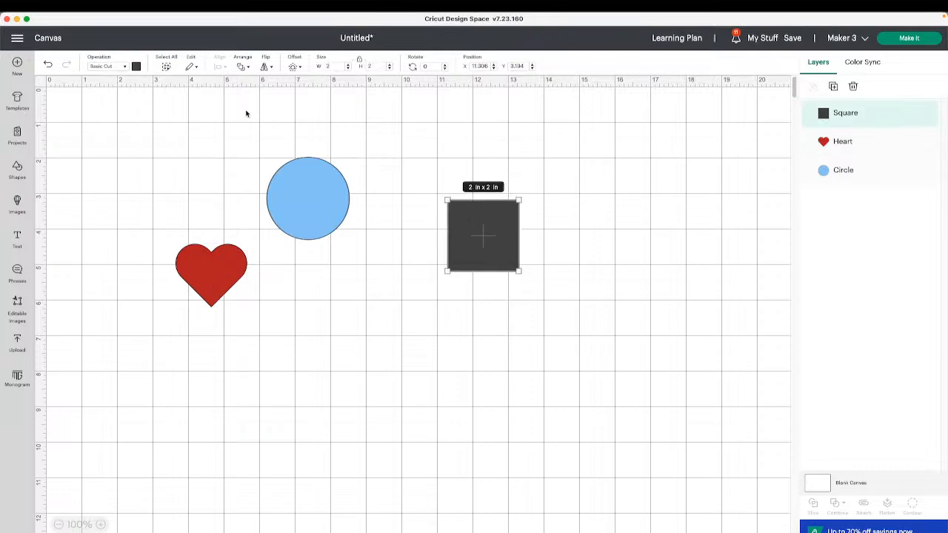
left_click(136, 66)
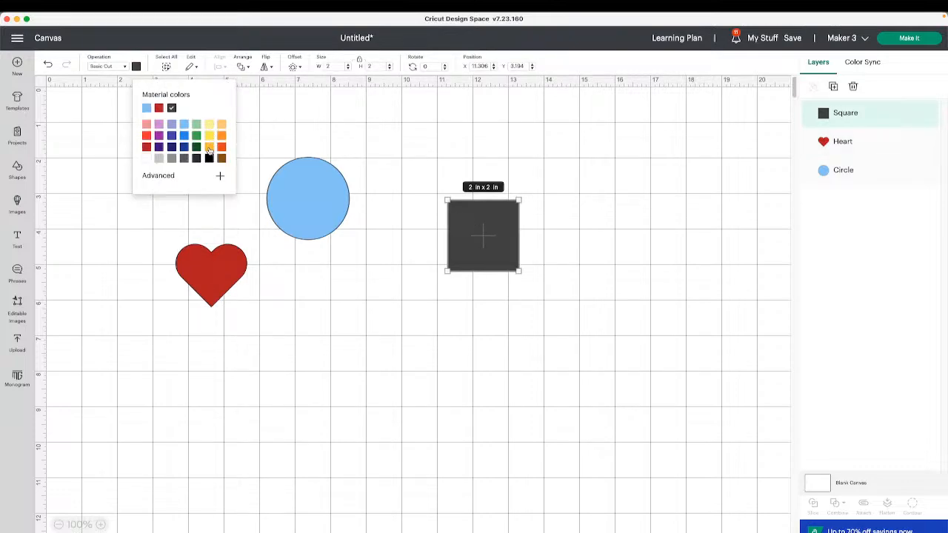
left_click(209, 147)
left_click(571, 224)
- Move the circle slightly towards the square and place the heart just below the circle
left_click_drag(295, 205, 326, 208)
left_click_drag(184, 280, 275, 303)
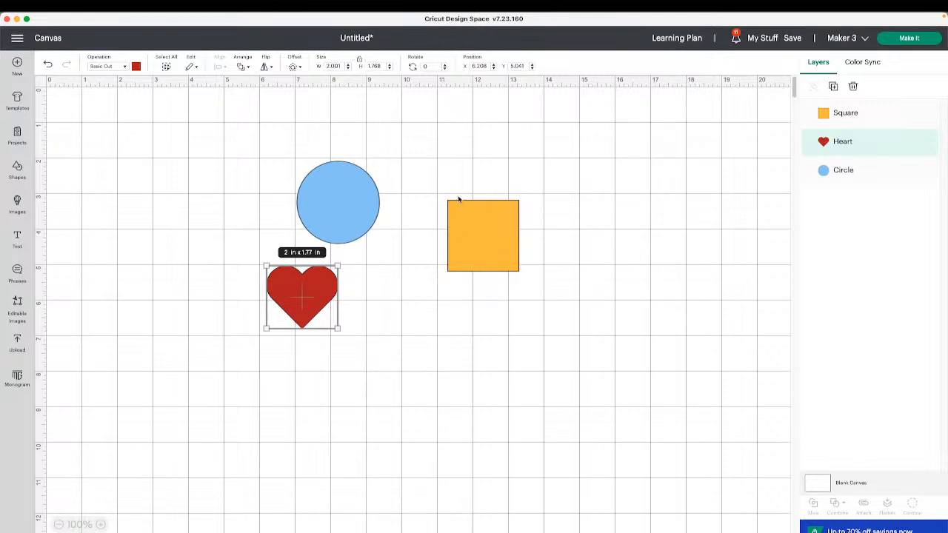
left_click(580, 259)
- Select the circle, heart and square together and view the available Combine operations
left_click_drag(585, 264, 293, 152)
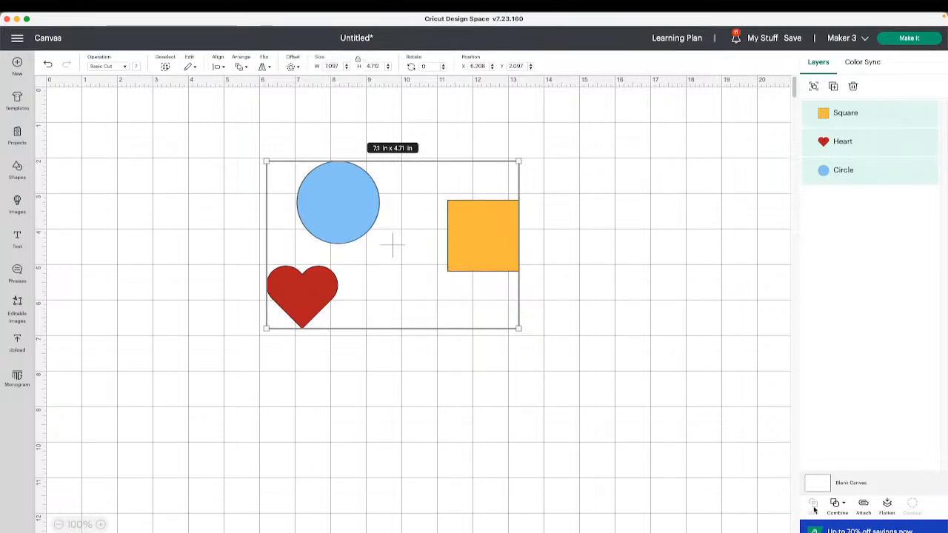
left_click(844, 505)
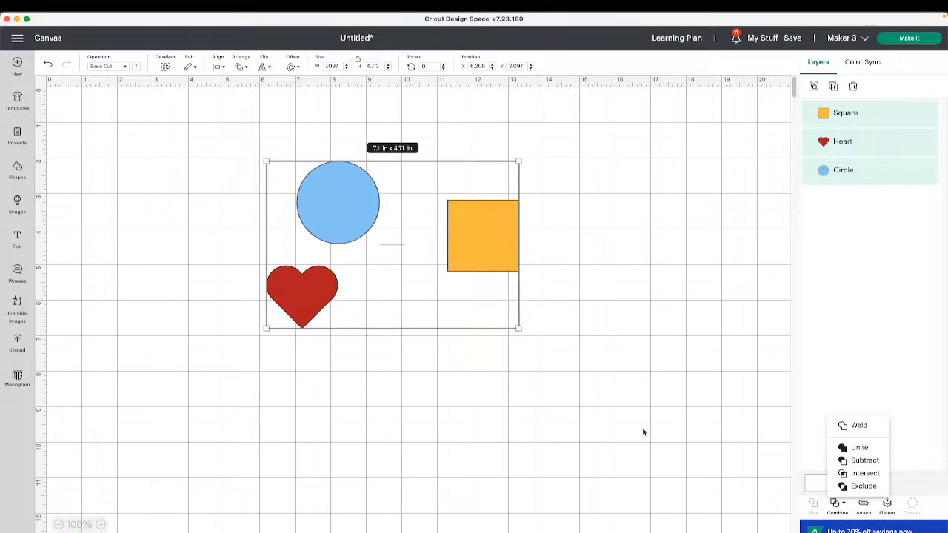
left_click(599, 408)
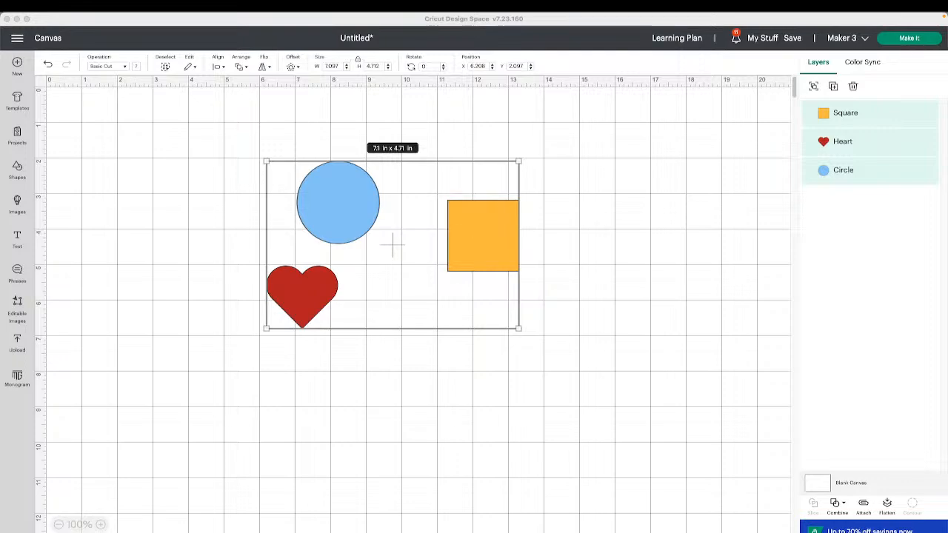
- Switch to the Design Space Guide Sheets PDF and look through its Hamburger Menu and Design Panel pages
left_click_drag(947, 53, 649, 16)
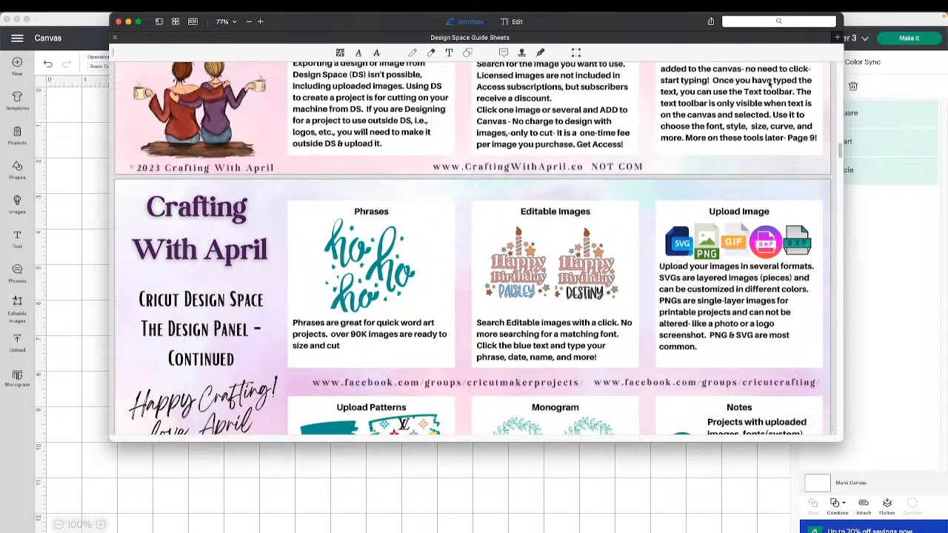
scroll(489, 189, "up", 10)
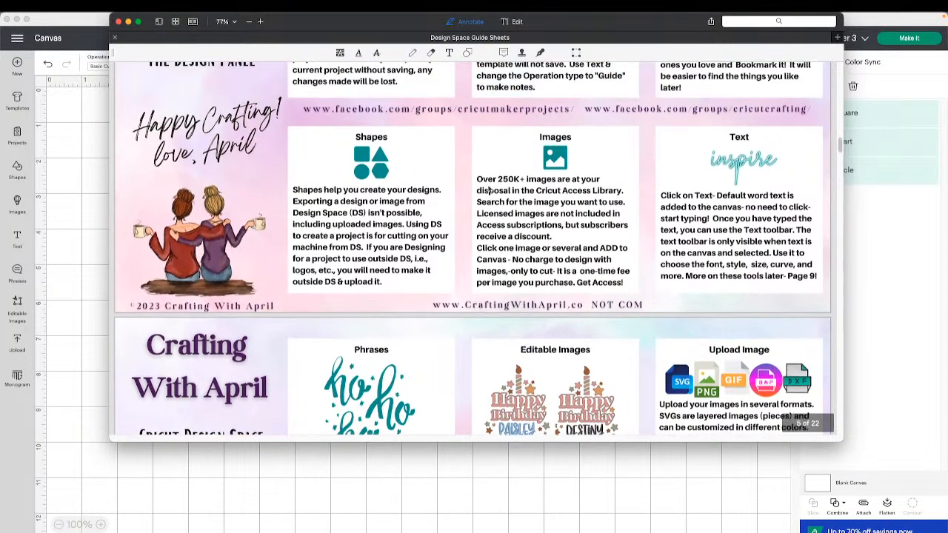
scroll(488, 189, "up", 5)
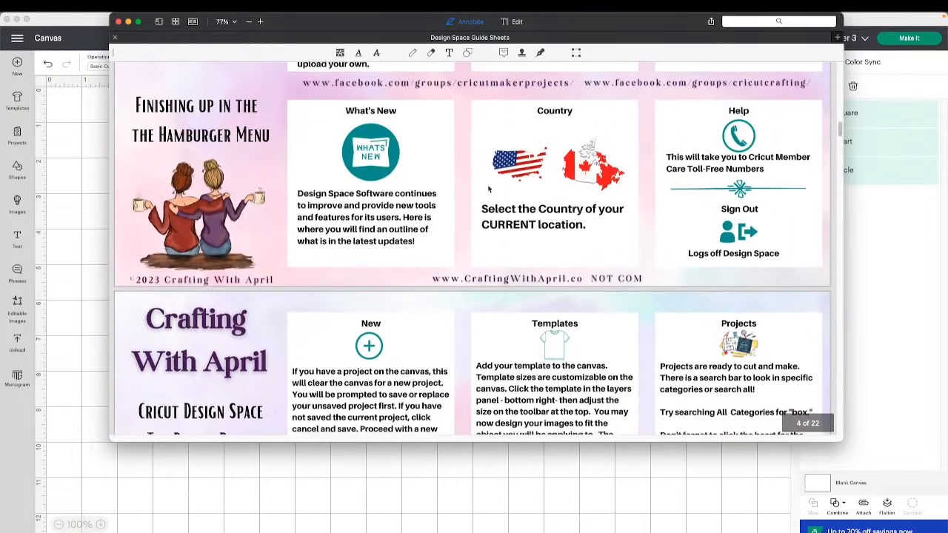
scroll(489, 189, "up", 5)
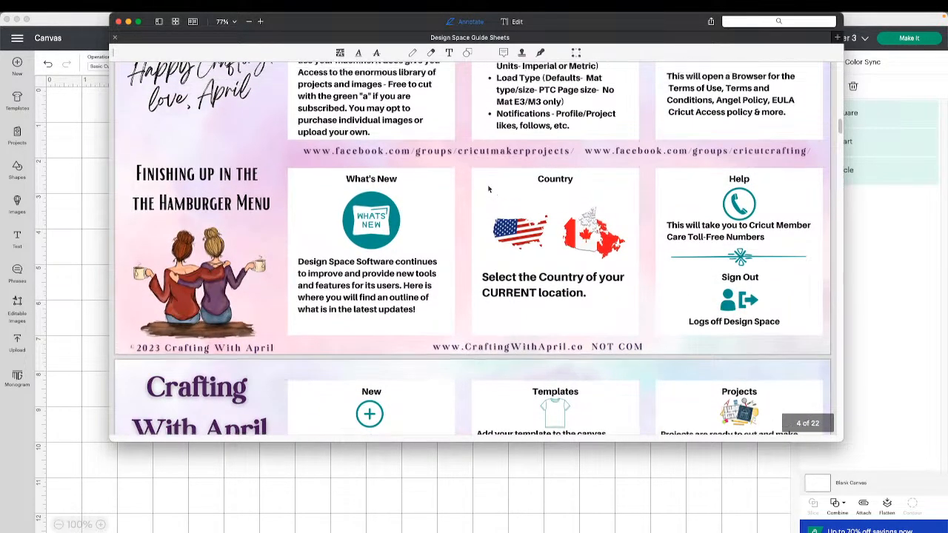
scroll(489, 189, "down", 1)
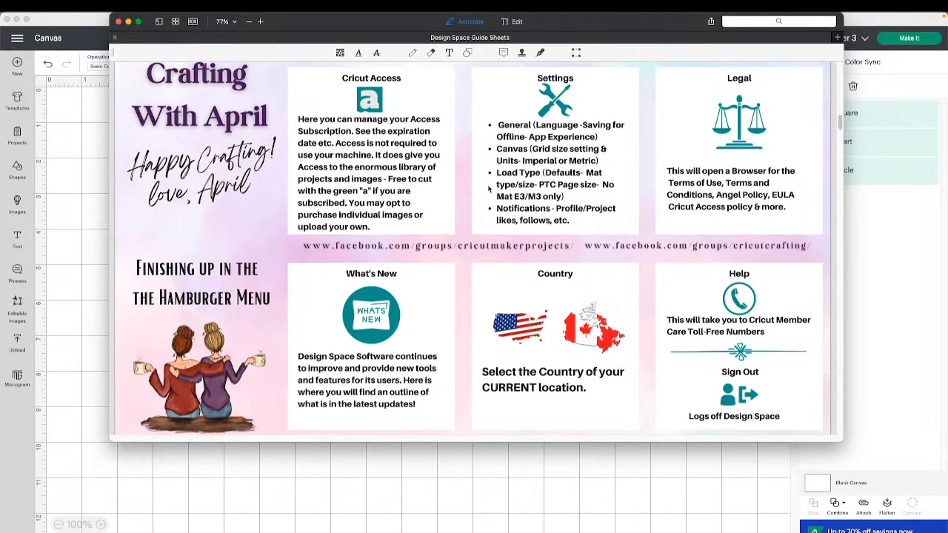
scroll(488, 189, "down", 4)
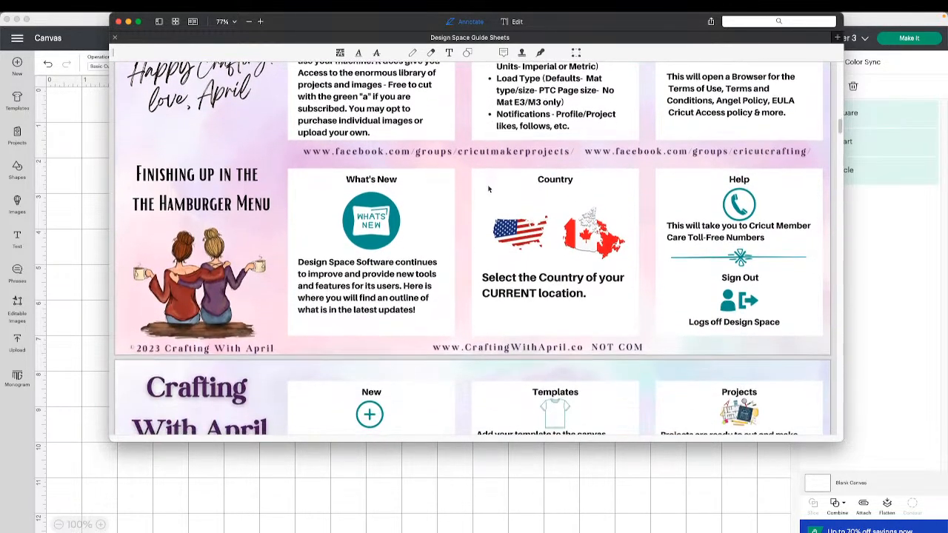
scroll(489, 189, "down", 10)
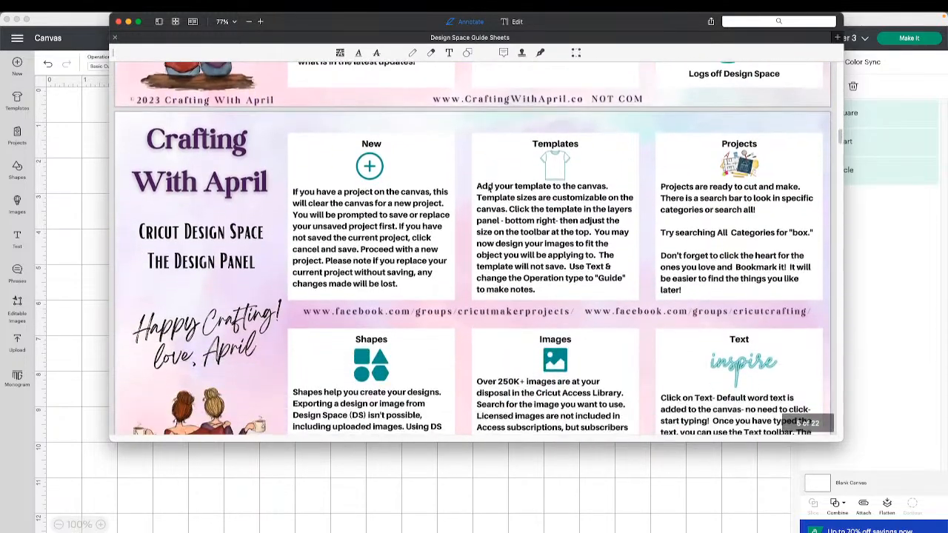
scroll(488, 188, "down", 11)
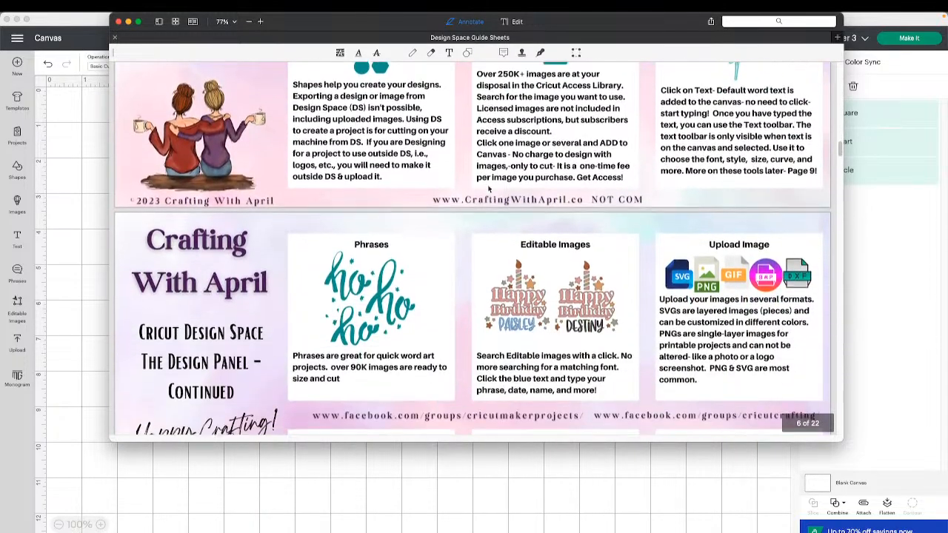
scroll(489, 189, "down", 5)
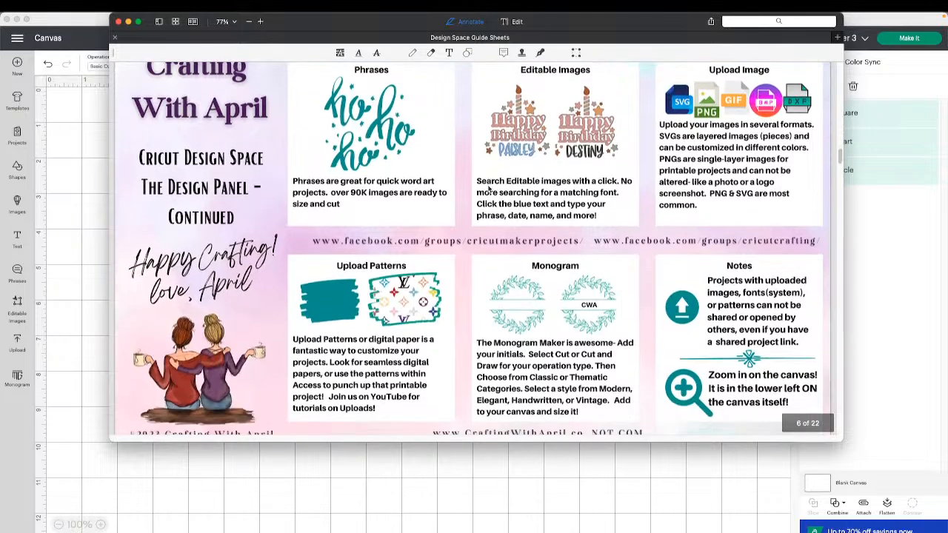
scroll(489, 189, "up", 4)
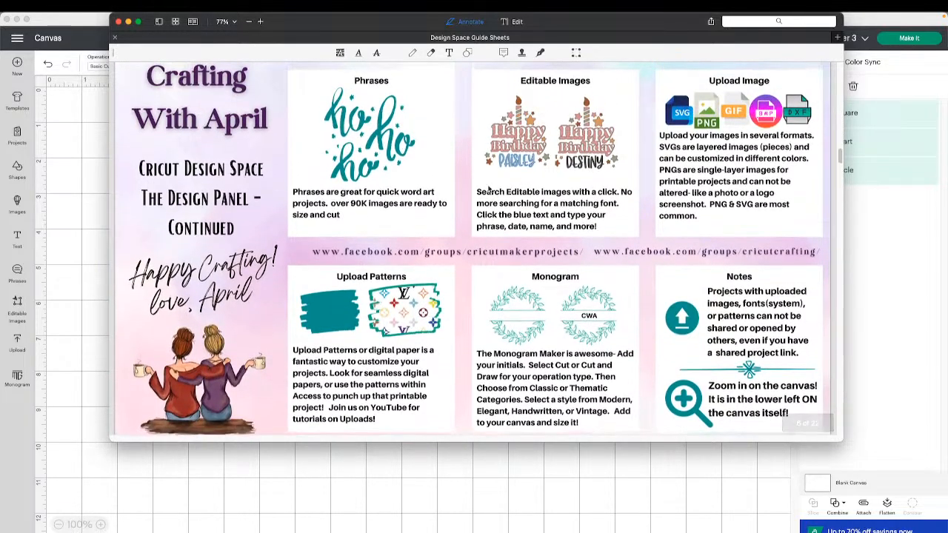
scroll(674, 228, "down", 1)
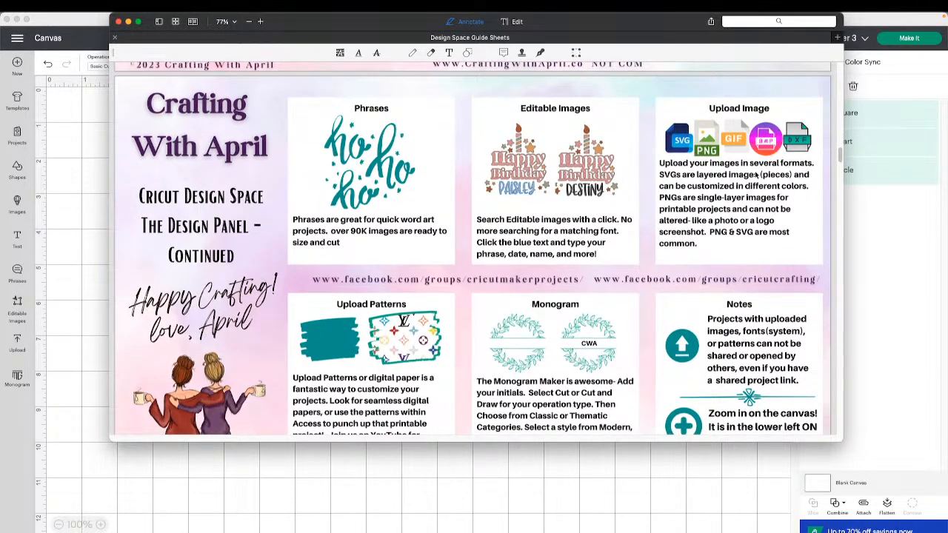
- Skim the guide's pages on the Header Bar, Text tool bar, Font Work Panel and Layers Panel
scroll(757, 176, "down", 10)
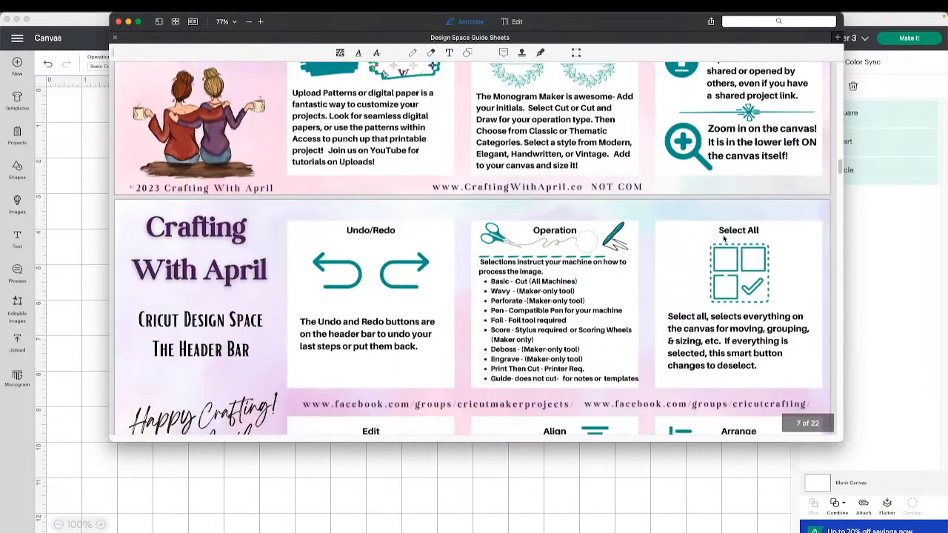
scroll(724, 237, "down", 6)
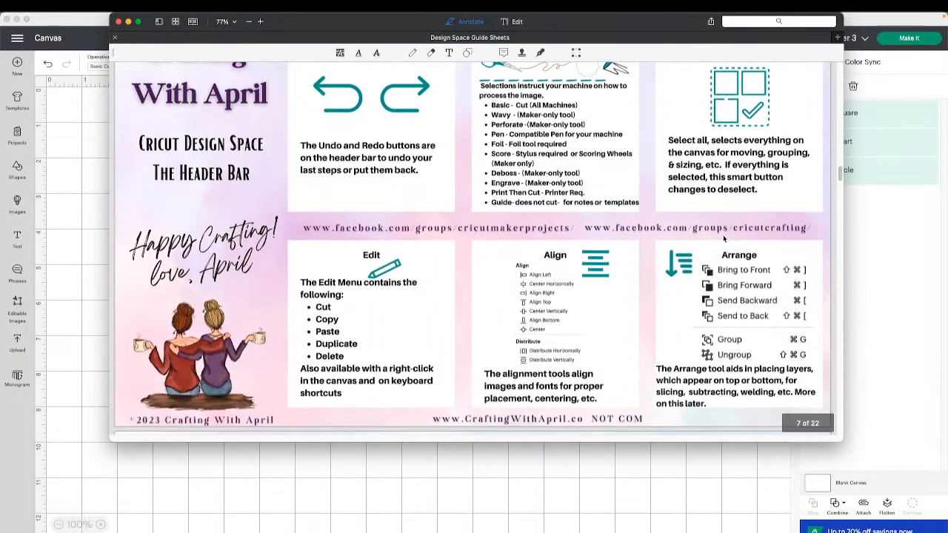
scroll(724, 237, "down", 7)
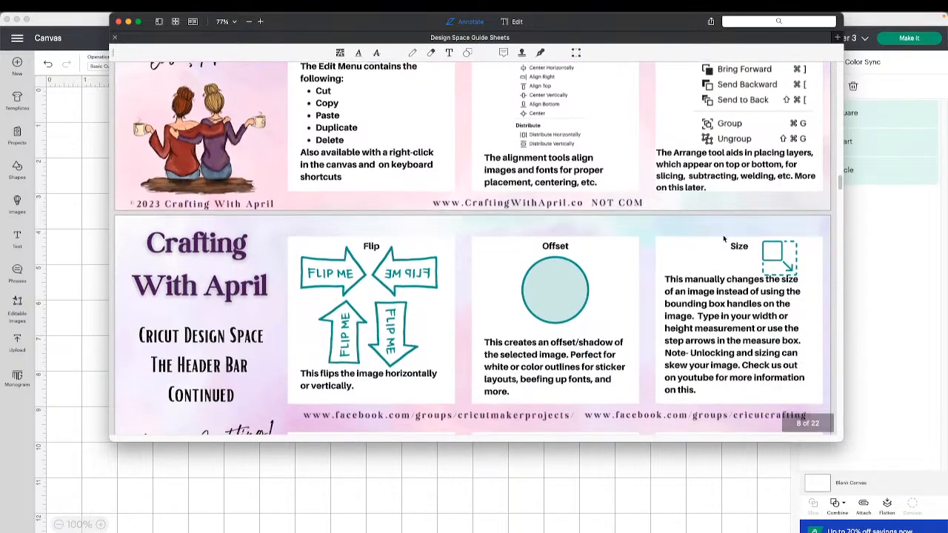
scroll(723, 234, "down", 14)
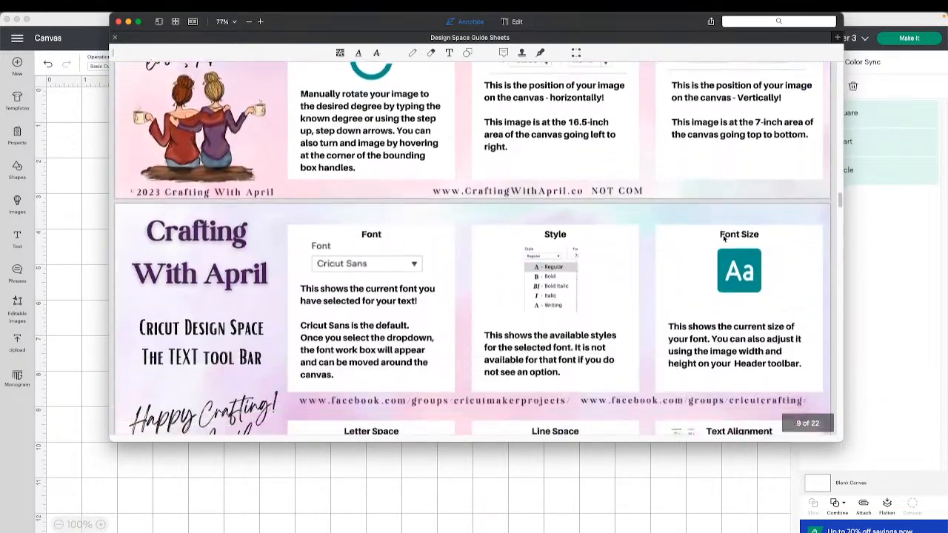
scroll(724, 237, "down", 4)
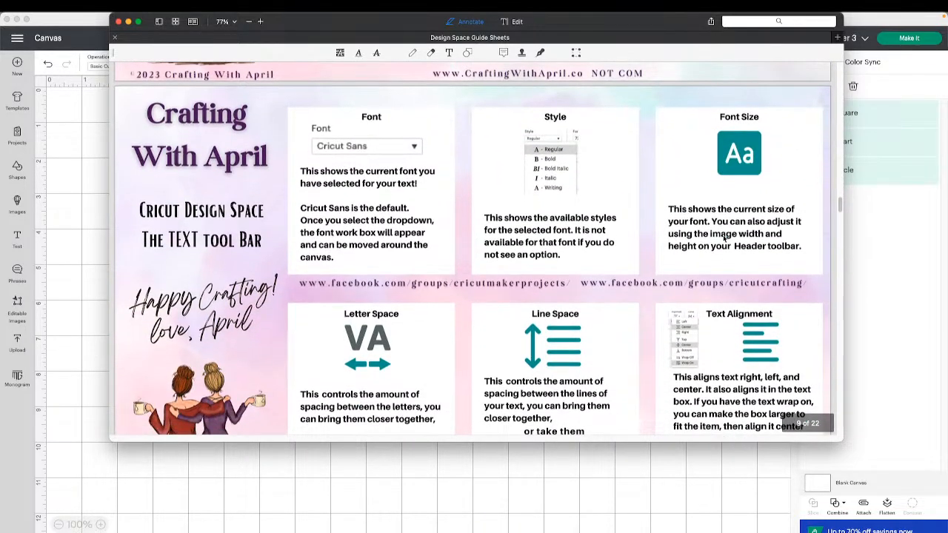
scroll(725, 237, "down", 12)
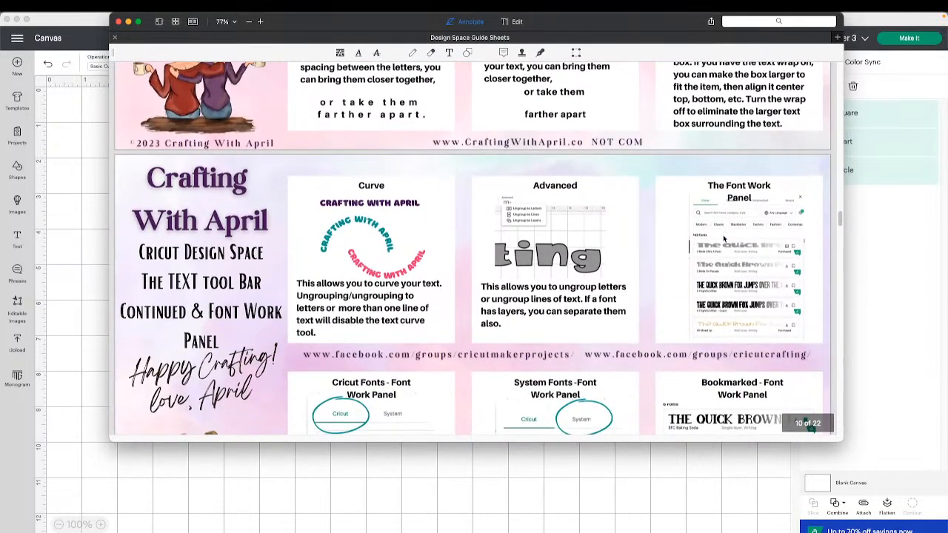
scroll(724, 239, "down", 8)
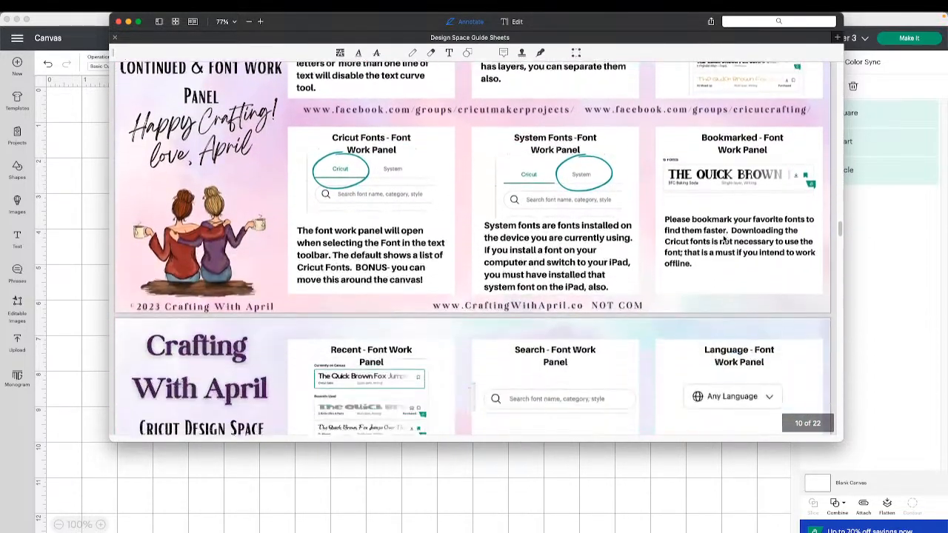
scroll(724, 240, "down", 18)
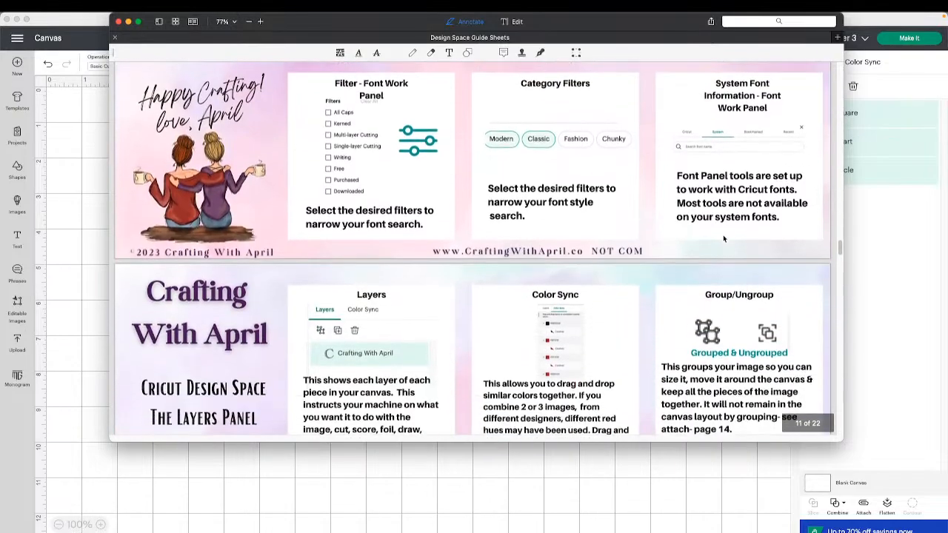
scroll(723, 235, "down", 8)
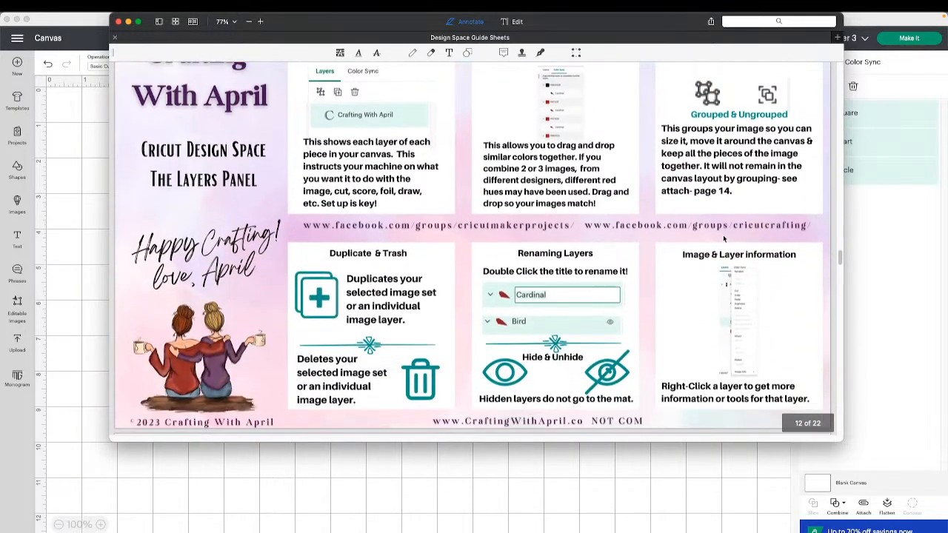
- Review the guide's descriptions of Combine, Slice, Attach and Merge, and close it to return to Cricut Design Space
scroll(725, 239, "down", 10)
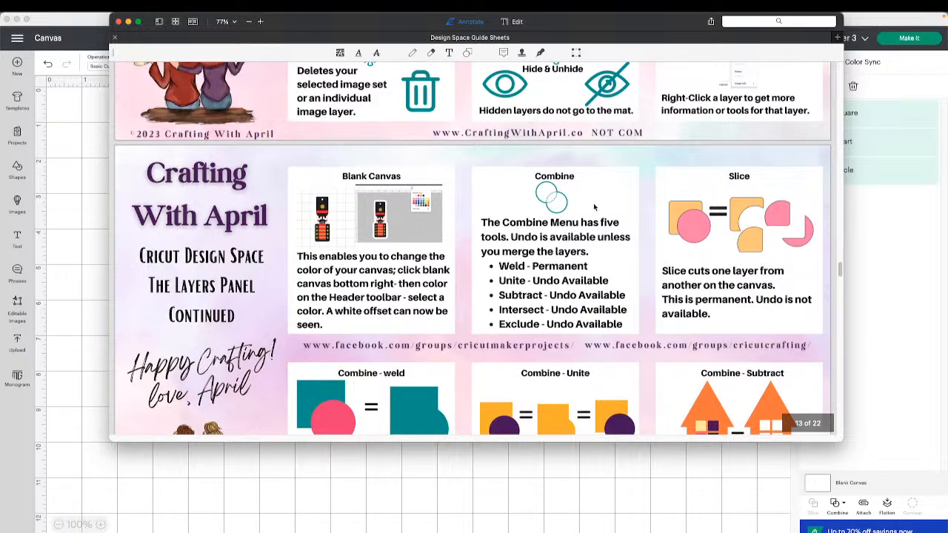
scroll(776, 221, "down", 3)
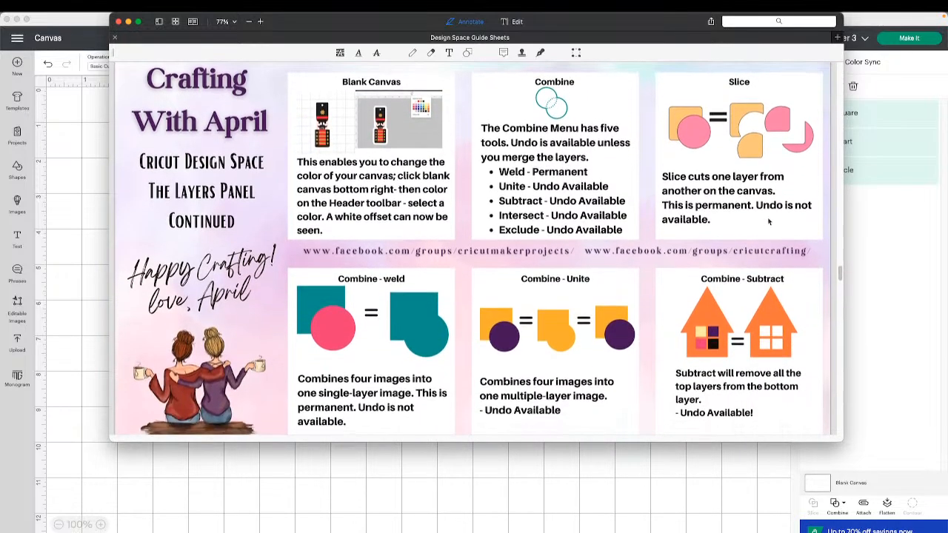
scroll(604, 314, "down", 2)
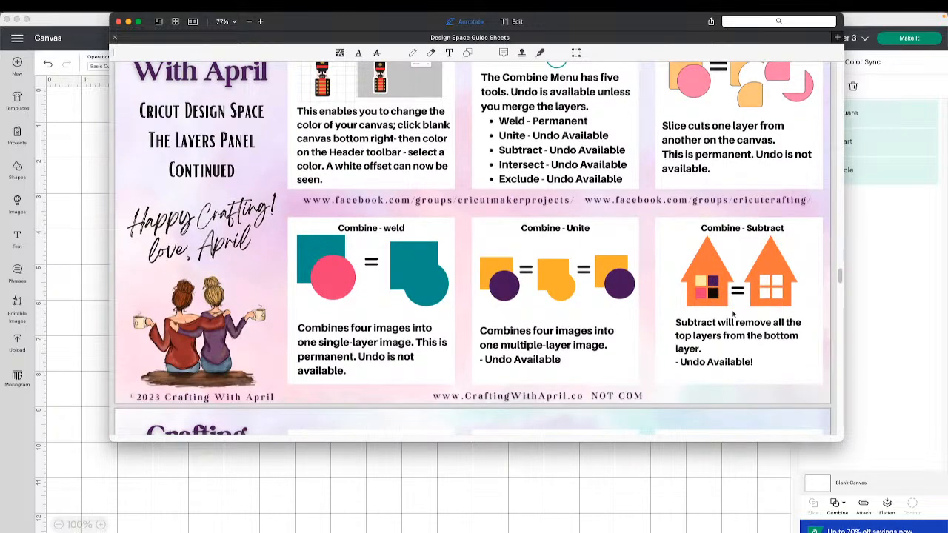
scroll(733, 315, "down", 7)
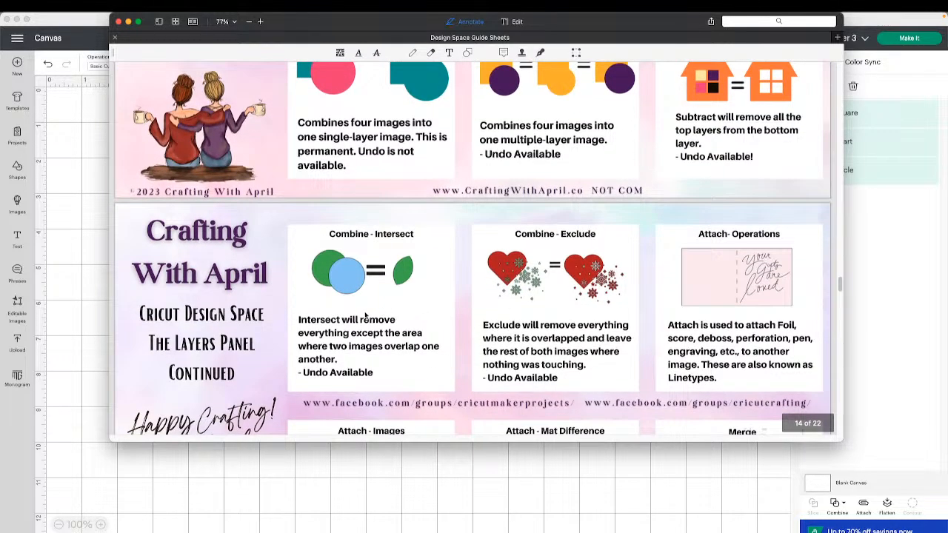
scroll(366, 314, "down", 1)
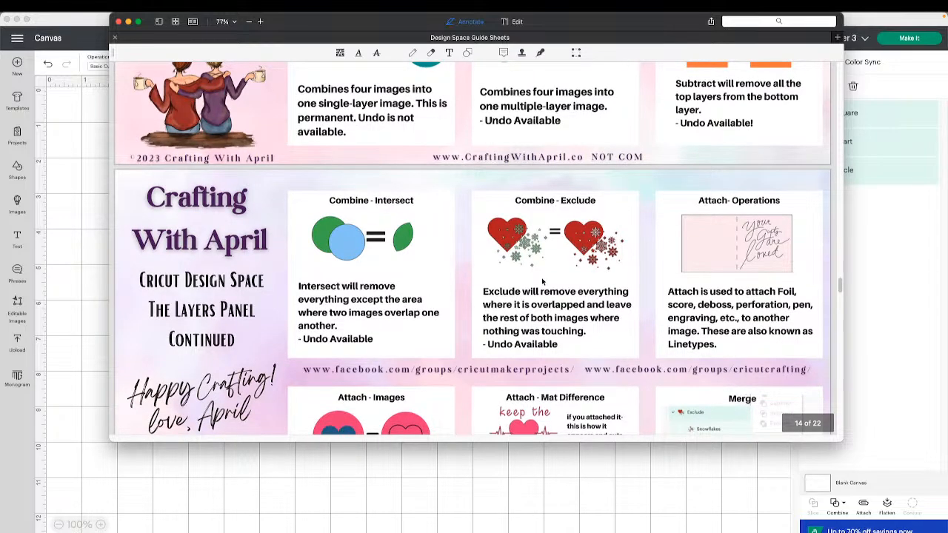
scroll(542, 282, "down", 2)
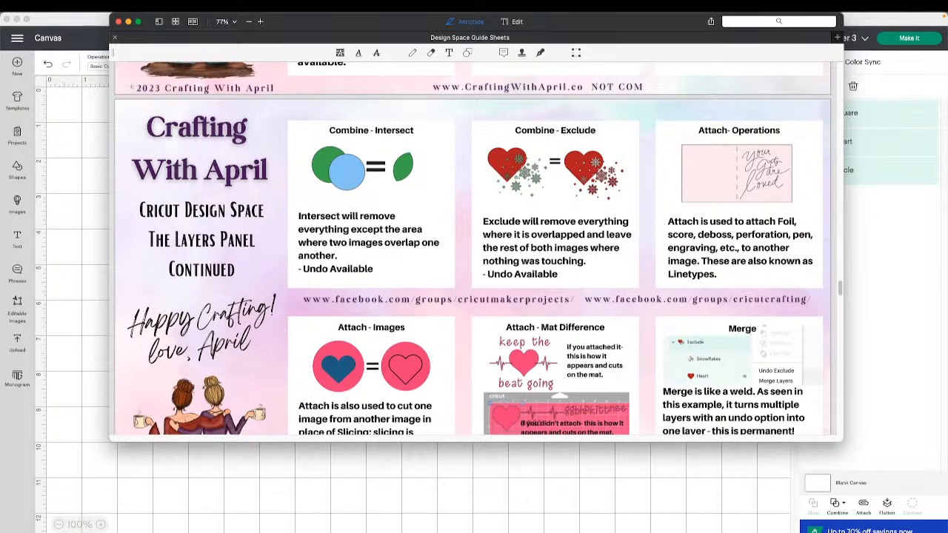
key("super+Tab")
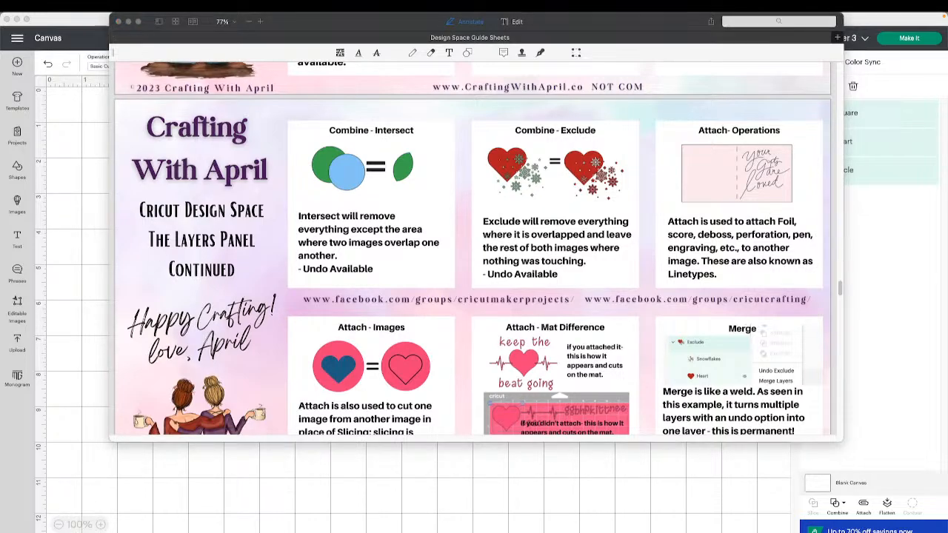
left_click(119, 23)
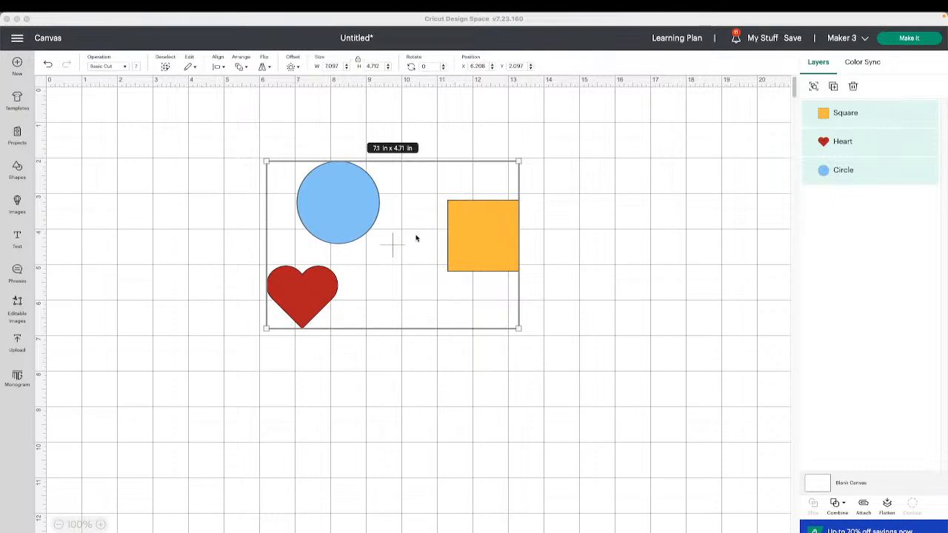
- Rearrange the shapes: place the square just above the heart and the blue circle apart at about X 9.84, Y 3.79
left_click(570, 245)
left_click(567, 249)
left_click_drag(297, 194, 471, 374)
left_click_drag(495, 240, 311, 214)
left_click_drag(508, 382, 435, 260)
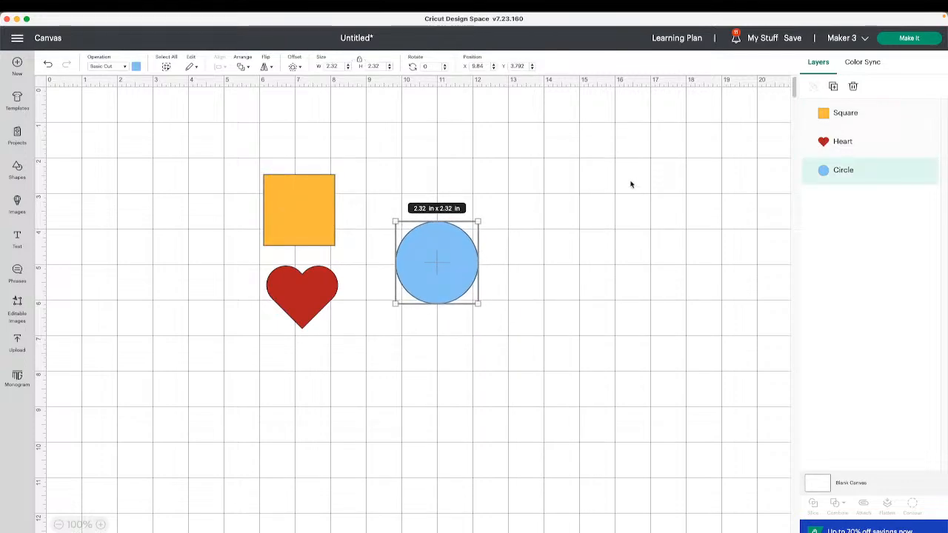
- Duplicate the blue circle and place the copy overlapping the original's lower right, at about X 11.06, Y 4.35
left_click(832, 86)
left_click(624, 303)
left_click_drag(193, 190, 540, 285)
- Recolour the duplicated circle green and deselect it
left_click(136, 66)
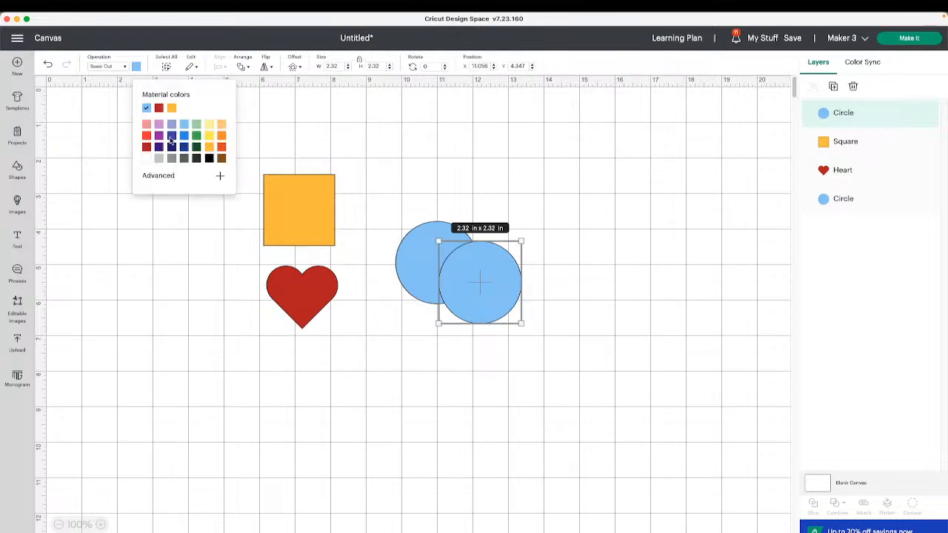
left_click(197, 135)
left_click(636, 297)
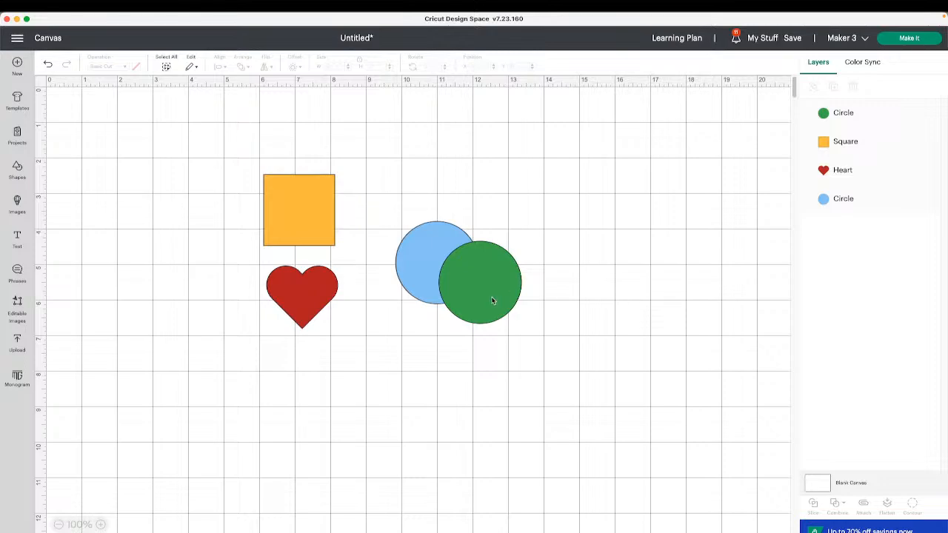
- Select both overlapping circles and move the blue circle's layer directly beneath the green circle's layer
left_click_drag(586, 328, 395, 242)
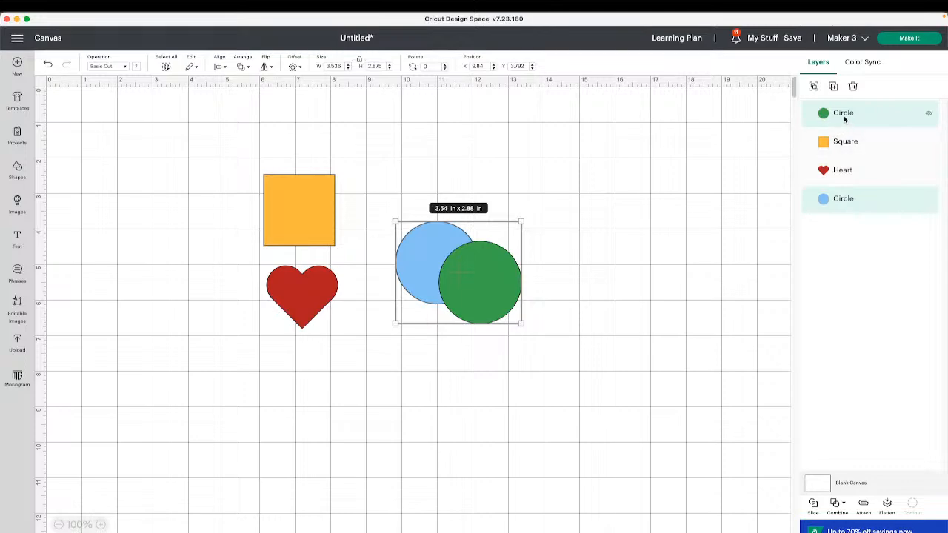
left_click_drag(857, 199, 858, 140)
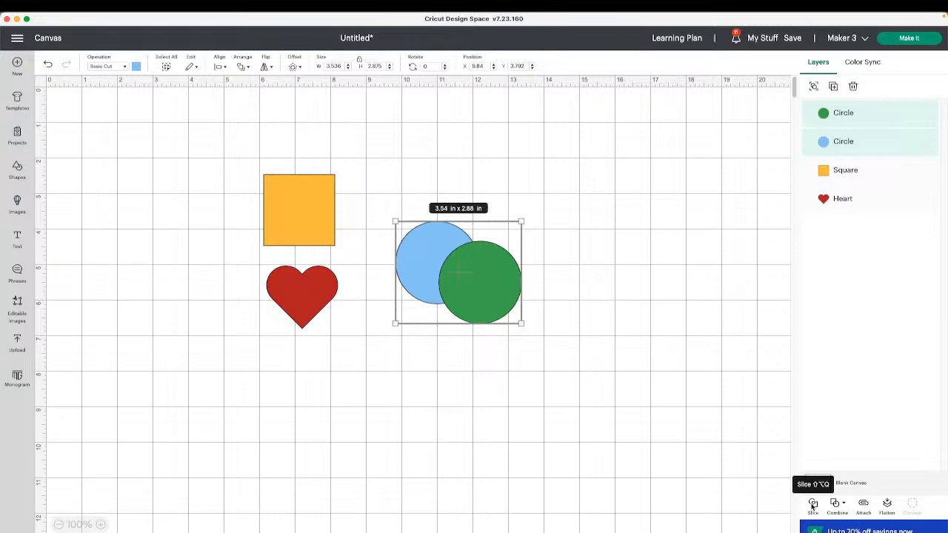
- Place the heart in front of both circles, overlapping the blue circle's lower part, and select these three shapes together
left_click(326, 311)
left_click_drag(326, 311, 440, 312)
left_click(245, 67)
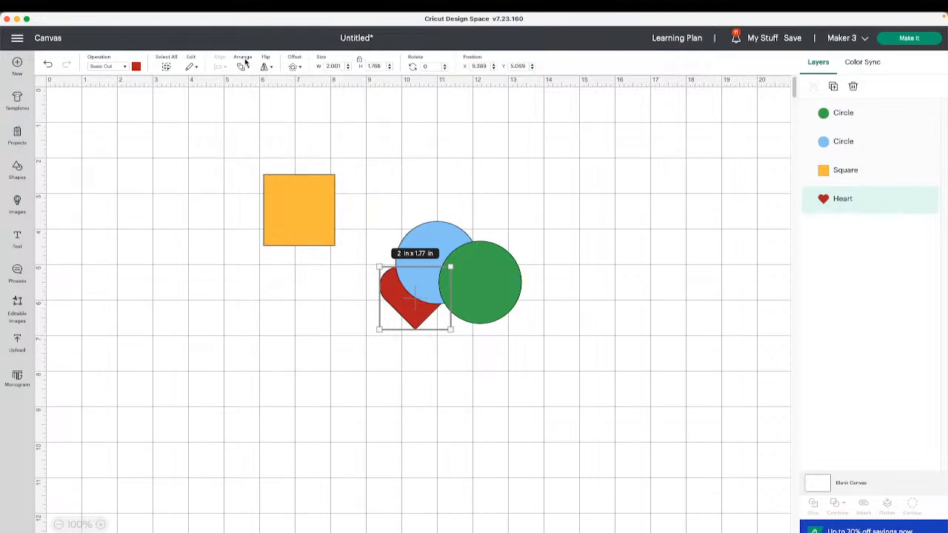
left_click(247, 67)
left_click(256, 79)
left_click_drag(568, 340, 418, 240)
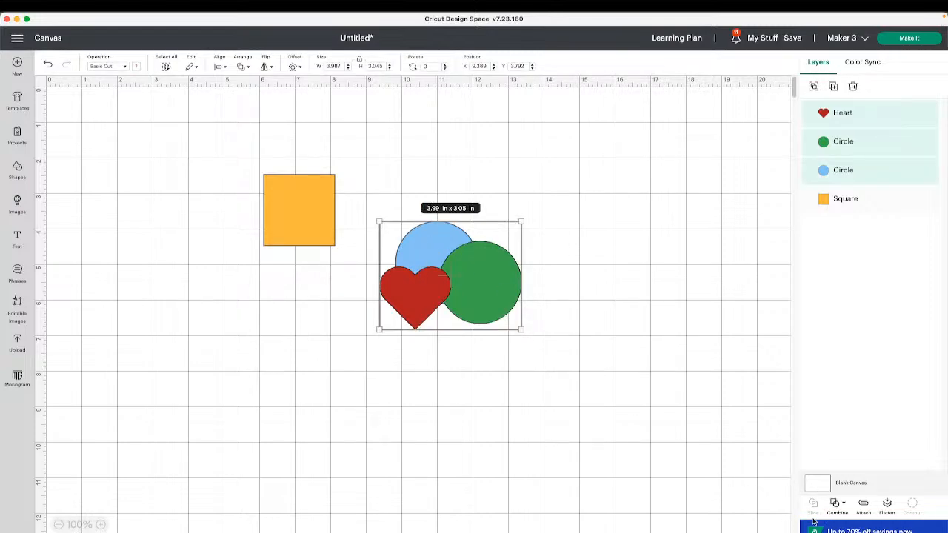
- Move the heart away from the circles to about X 3.22, Y 5.88, and check the two overlapping circles as a selection
left_click(544, 403)
left_click_drag(413, 303, 202, 337)
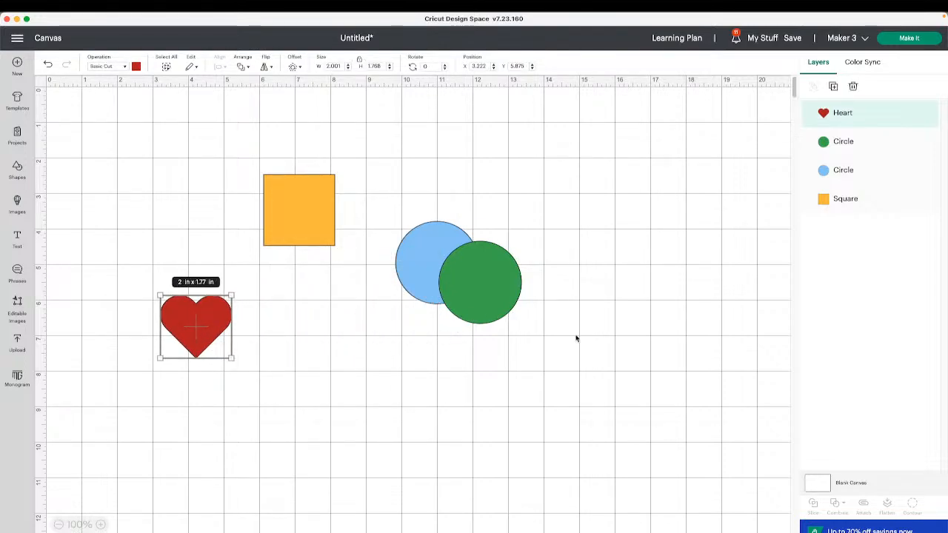
left_click_drag(575, 335, 447, 243)
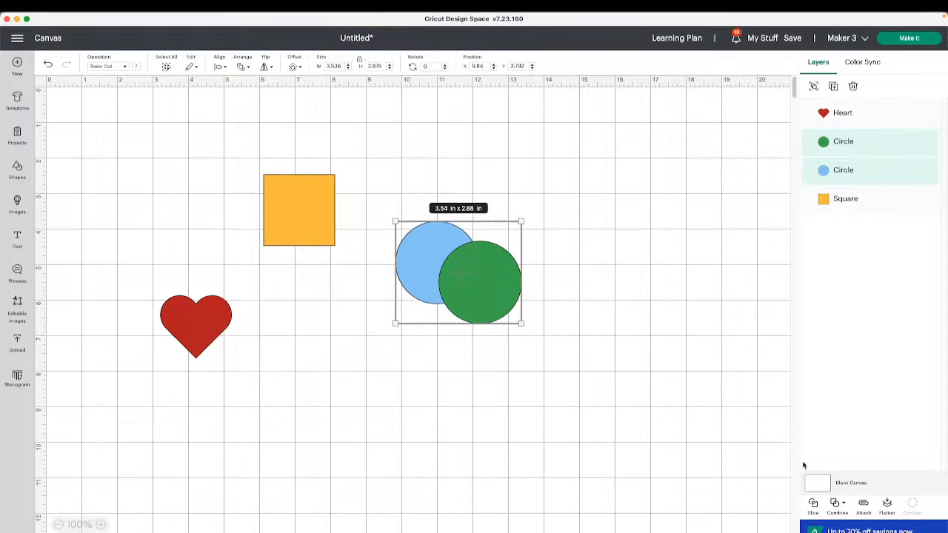
left_click(523, 412)
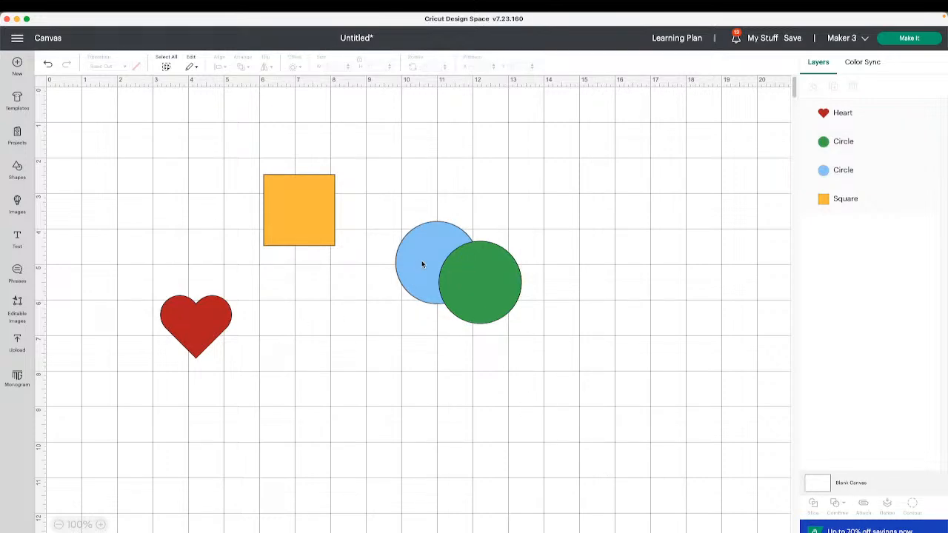
- Group the blue circle with the square, placed overlapping it at about X 8.24, Y 3.11, and select the group together with the green circle
left_click_drag(318, 214, 436, 241)
left_click(813, 86)
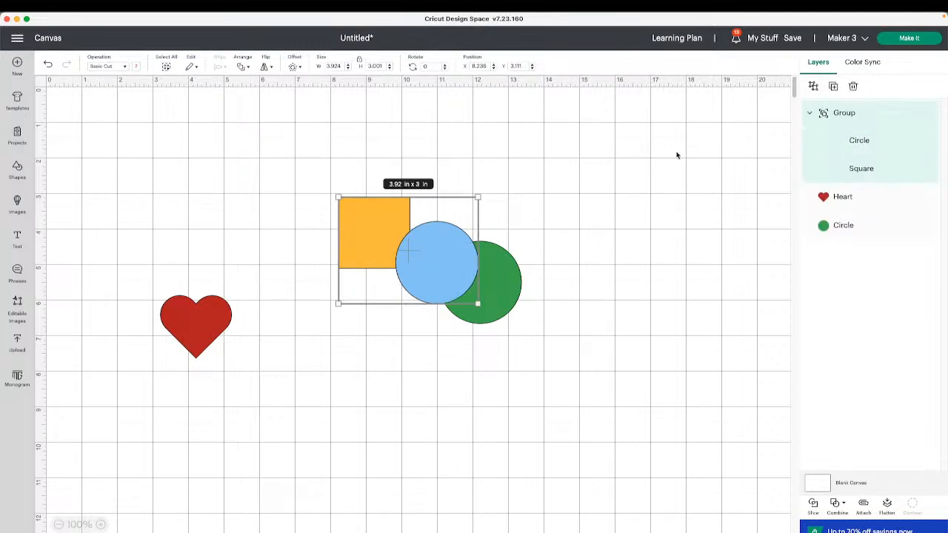
left_click(572, 301)
left_click_drag(578, 329, 464, 251)
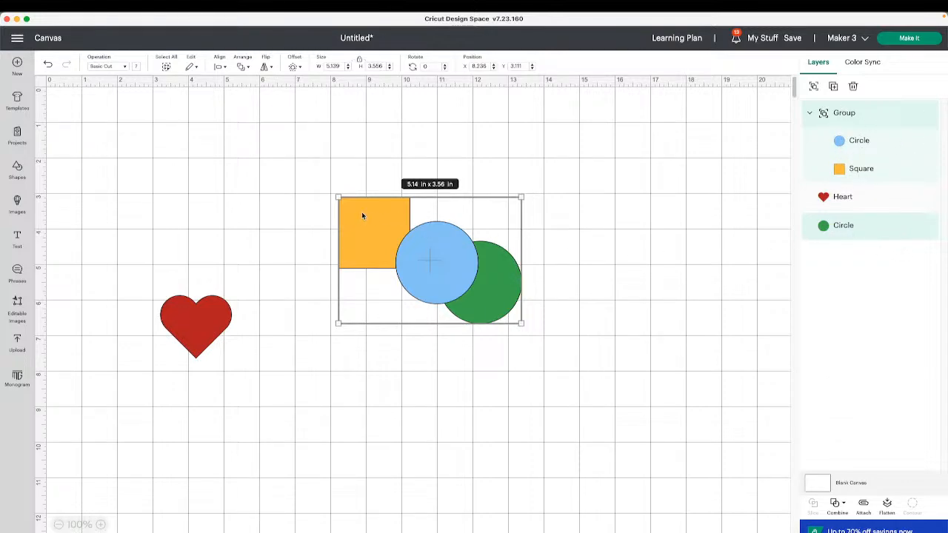
- Move the square and blue circle group to about X 7.61, Y 1.13, and shift the green circle up and to the right
left_click(574, 205)
left_click_drag(436, 255, 410, 186)
left_click_drag(491, 299, 518, 276)
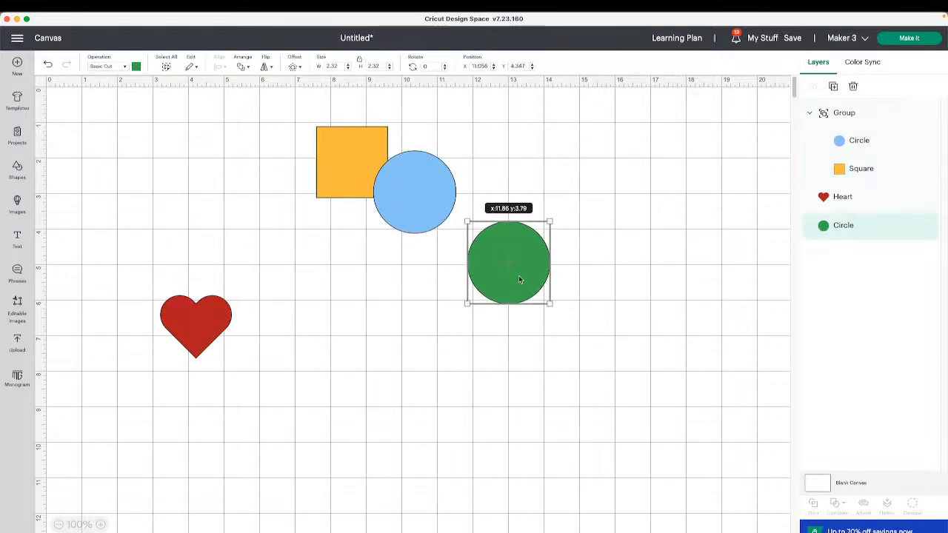
- Ungroup the square and the blue circle, and deselect them
left_click(451, 180)
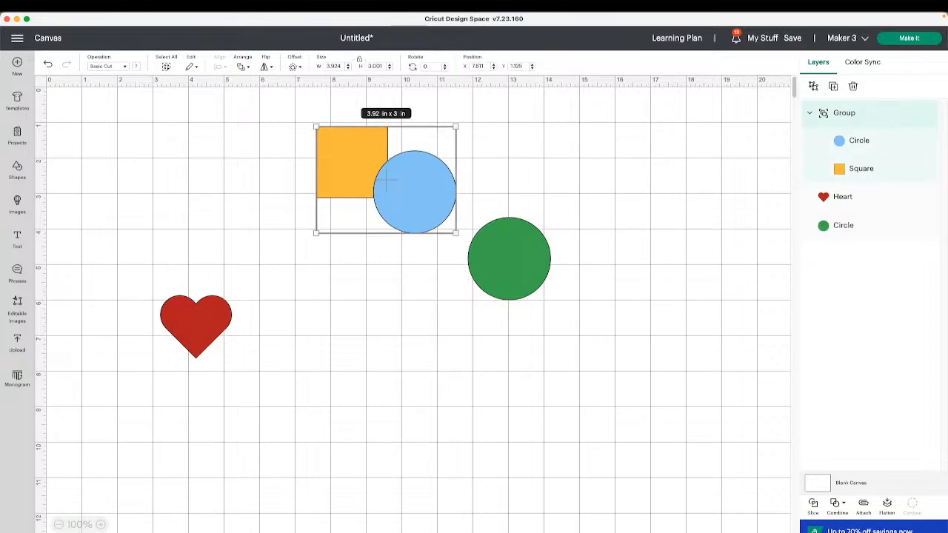
left_click(813, 86)
left_click(457, 156)
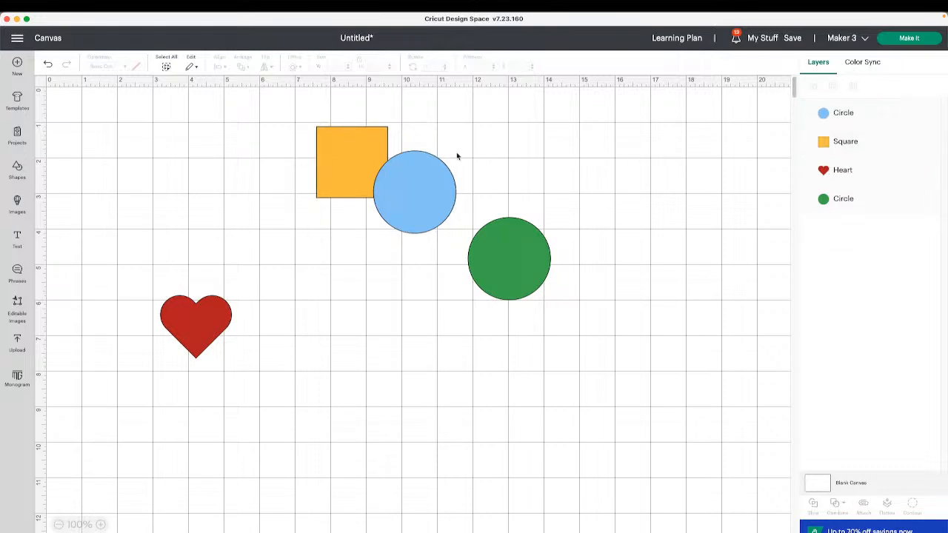
- Overlap the blue circle on the green circle's upper left, at about X 10.87, Y 2.92, and slice the two circles
left_click_drag(445, 190, 501, 218)
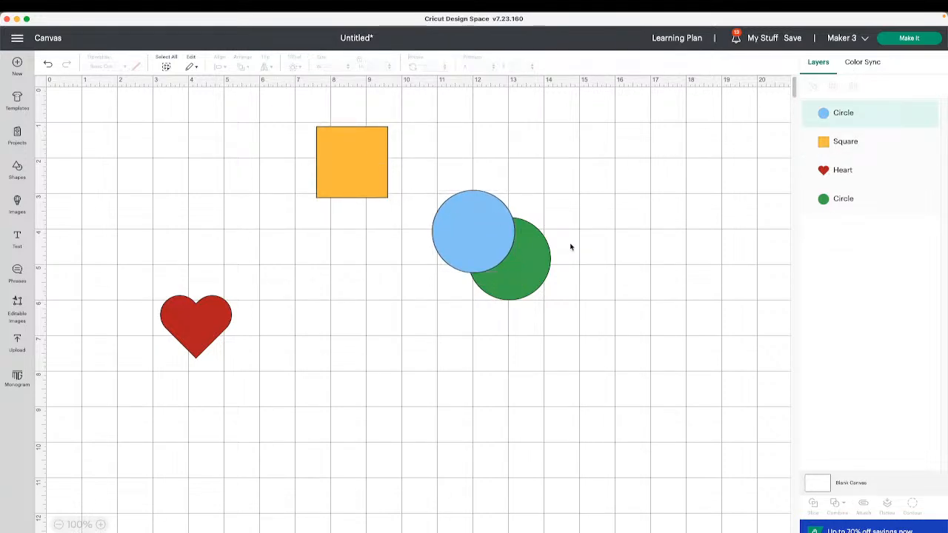
left_click_drag(605, 297, 466, 228)
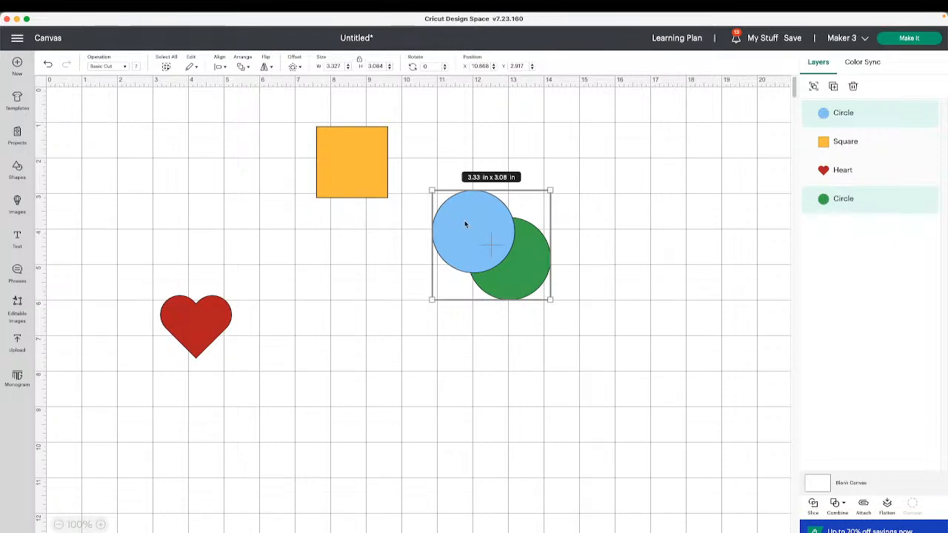
left_click(814, 504)
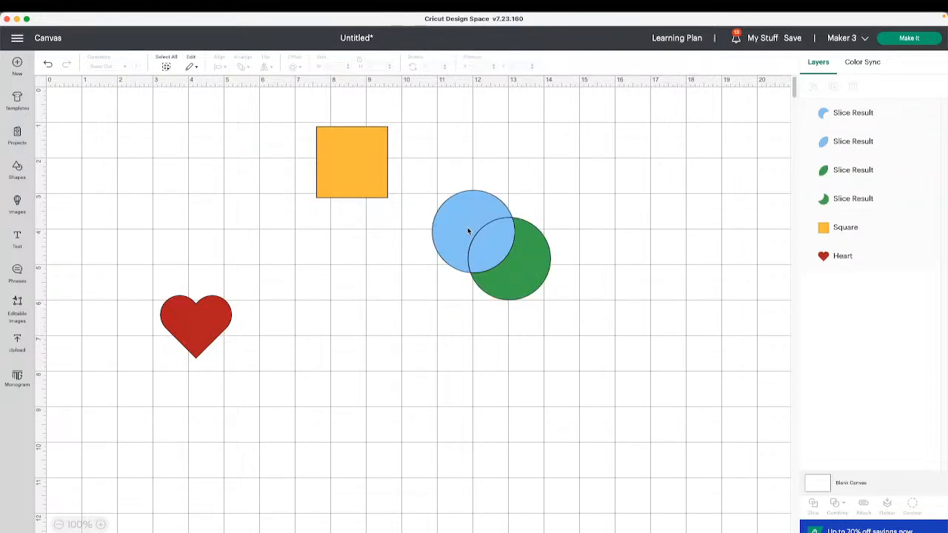
- Pull the slice pieces apart to show the blue and green crescents and the two lens-shaped overlap pieces
left_click_drag(467, 229, 368, 275)
left_click(549, 287)
left_click_drag(549, 288, 571, 368)
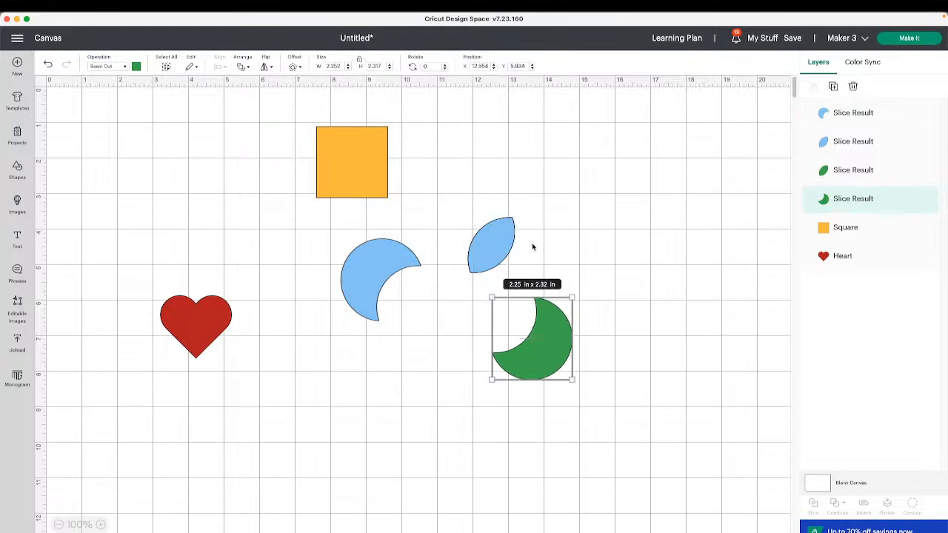
left_click(507, 241)
left_click_drag(507, 240, 509, 284)
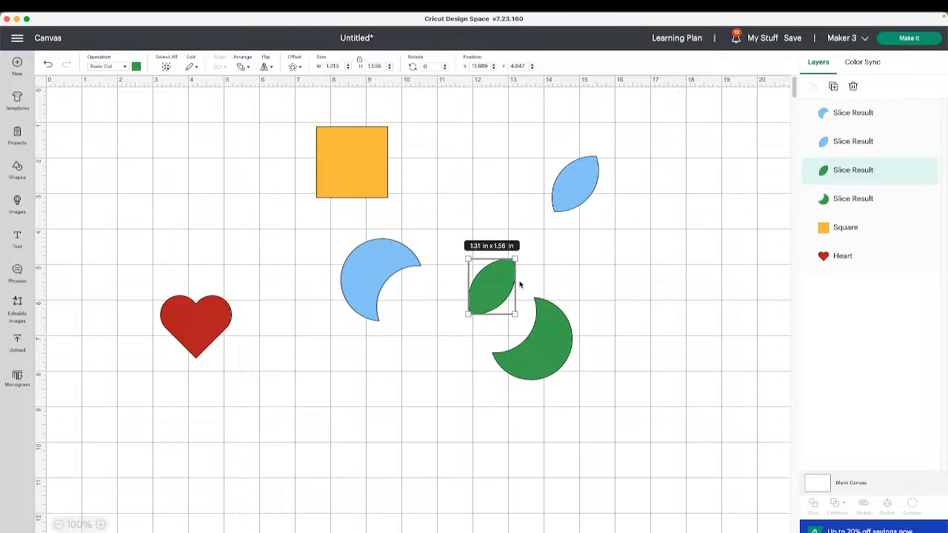
left_click(562, 192)
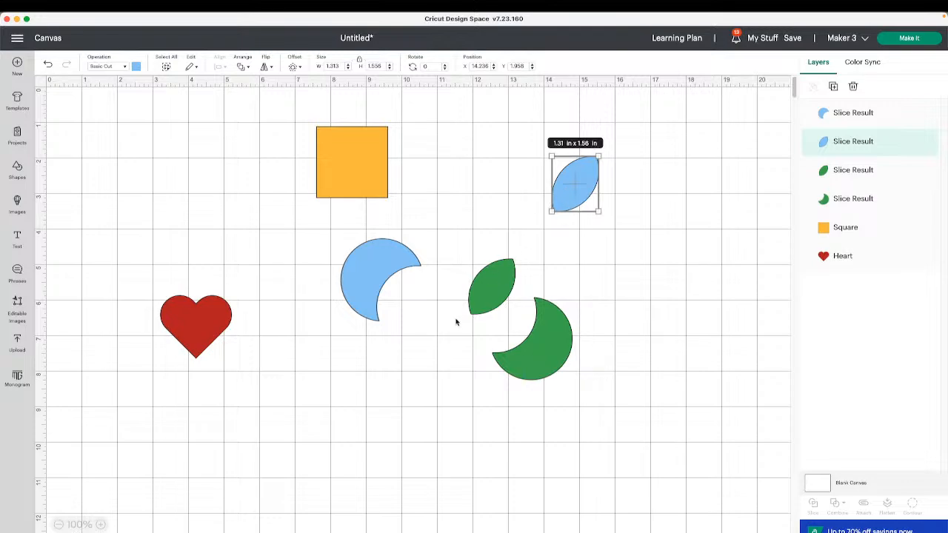
left_click(487, 284)
left_click(593, 184)
- Undo the slice, the circle moves and the ungrouping of the square and blue circle
left_click(48, 65)
left_click(48, 65)
left_click(48, 65)
left_click(48, 65)
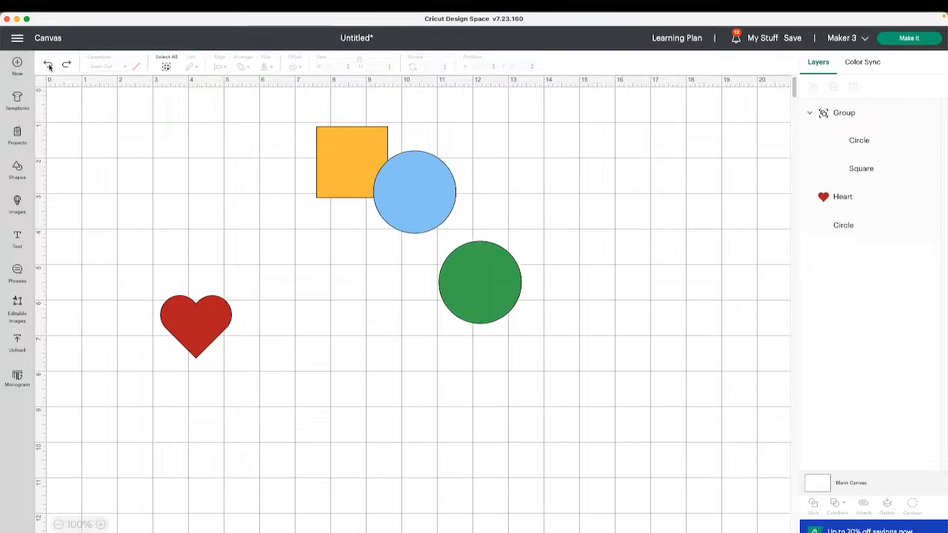
left_click_drag(332, 169, 342, 171)
left_click_drag(496, 208, 408, 183)
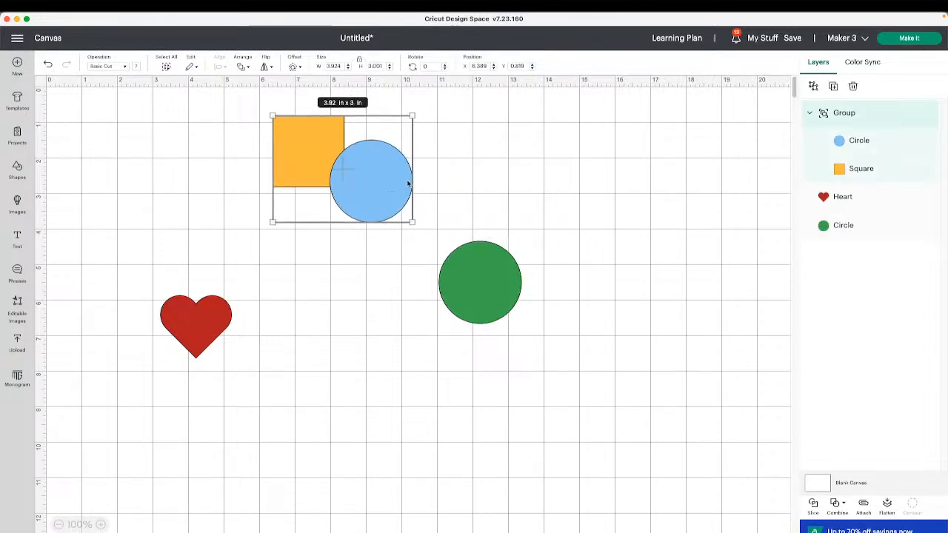
left_click(52, 66)
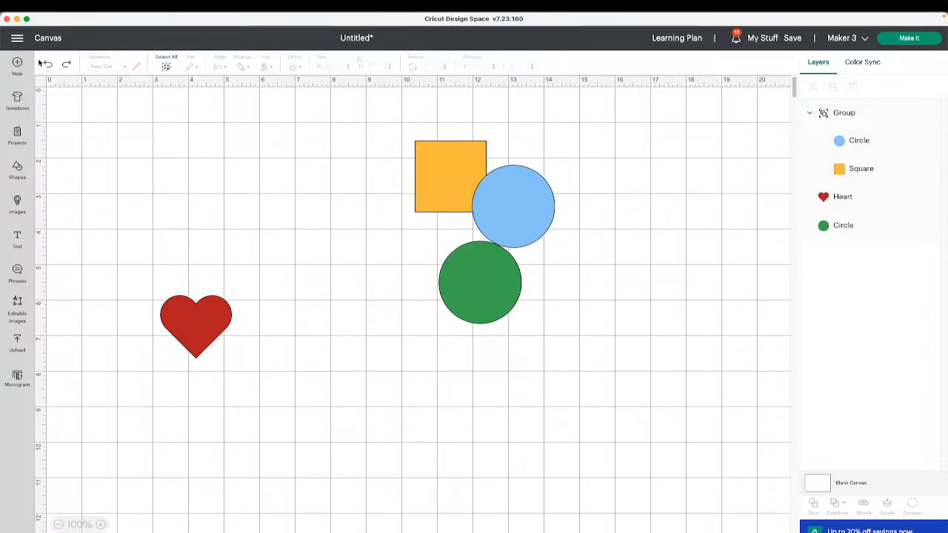
left_click(47, 65)
- Separate the square from the blue circle, and place the blue circle over the green circle's upper left at about X 10.1, Y 3.45
left_click(449, 184)
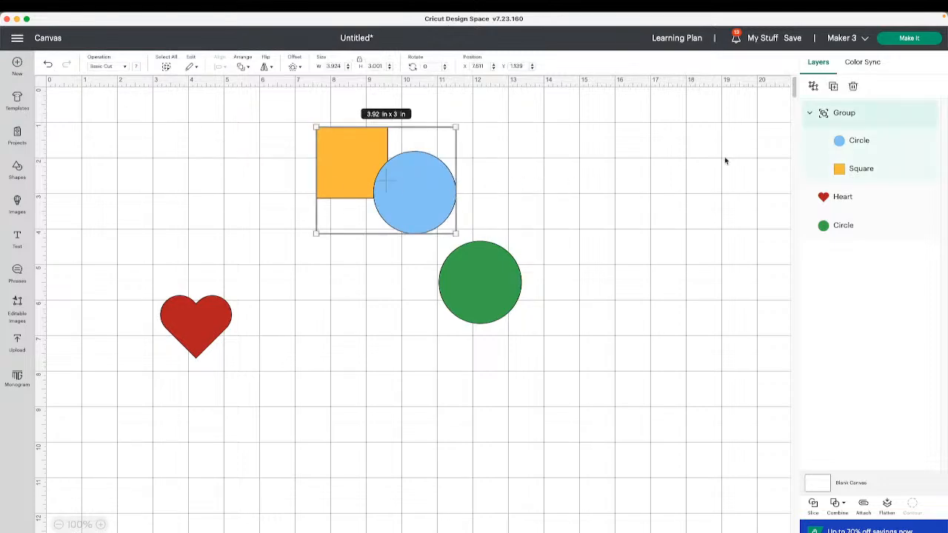
left_click(813, 87)
left_click(483, 196)
left_click_drag(447, 200, 527, 204)
left_click_drag(461, 187, 412, 243)
- Weld the overlapping blue and green circles into one shape
left_click_drag(575, 289, 409, 240)
left_click(839, 504)
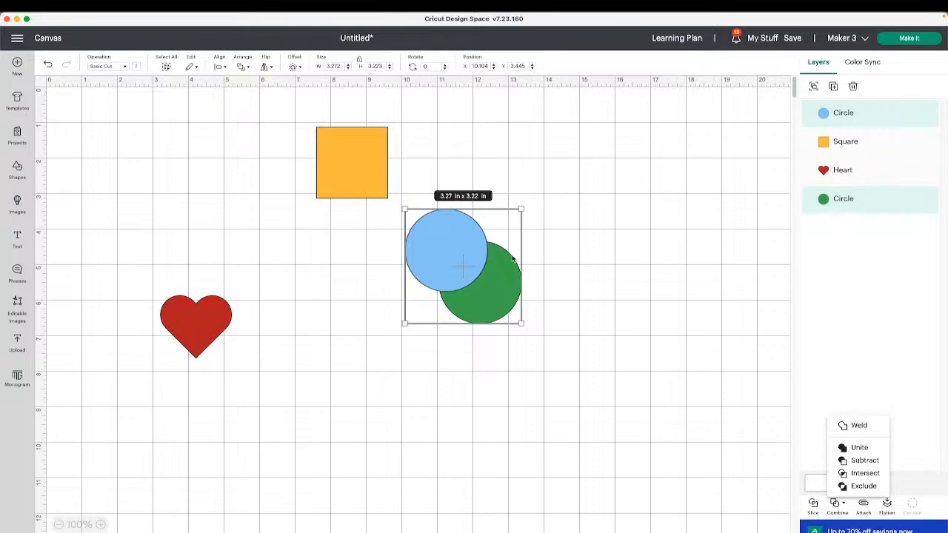
left_click(839, 429)
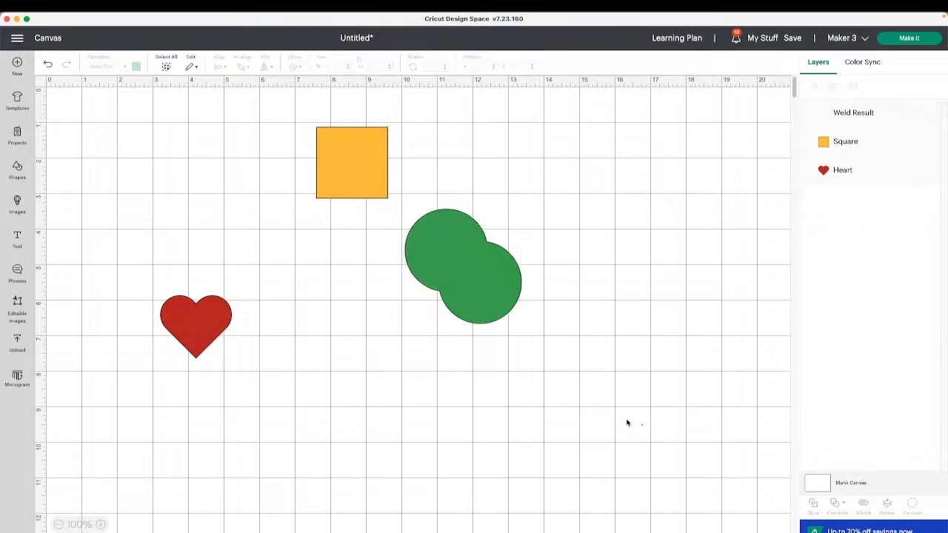
- Place the square and the heart side by side to the left of the welded circles, and select the welded shape
left_click_drag(350, 189, 204, 256)
left_click_drag(188, 331, 305, 224)
left_click(462, 275)
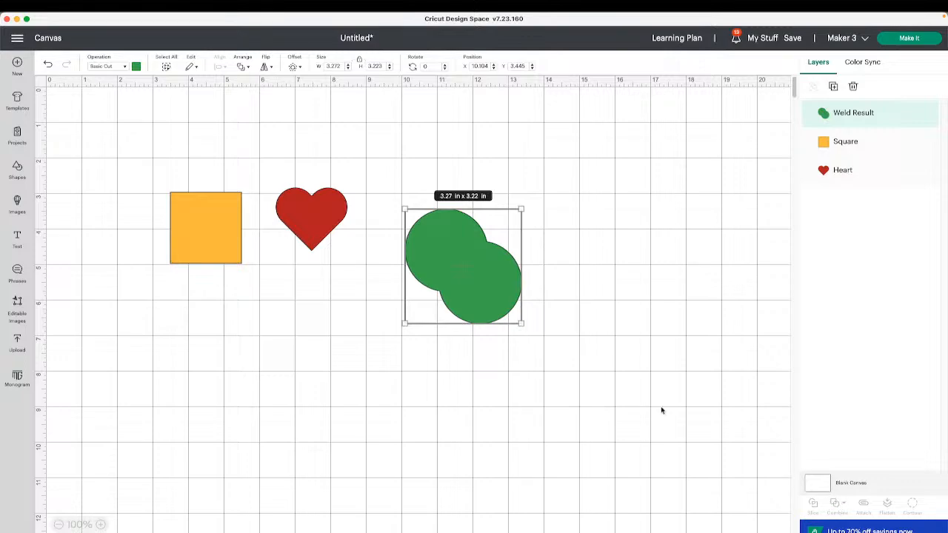
- Undo the heart and square moves and the weld of the circles
left_click(48, 66)
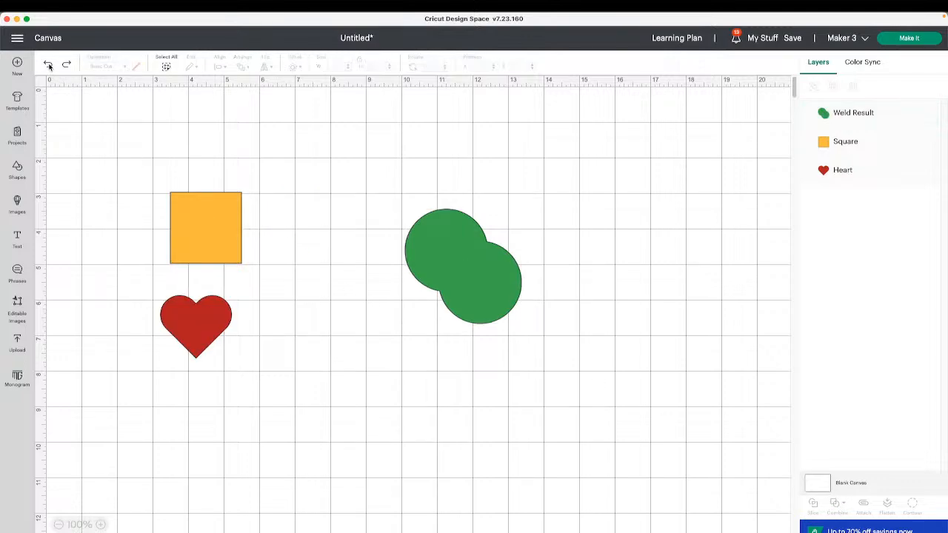
left_click(48, 66)
left_click(49, 66)
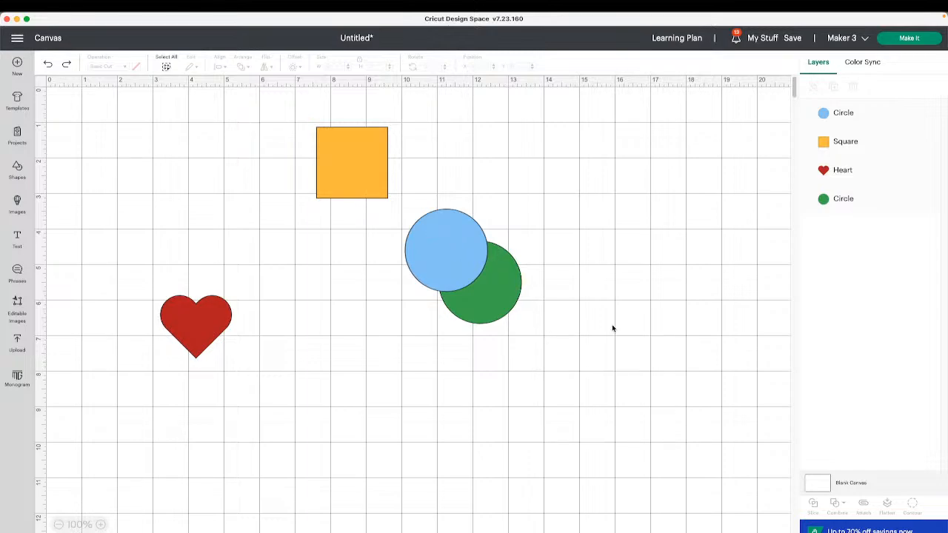
- Combine the overlapping blue and green circles with Unite, and deselect the result
left_click_drag(617, 331, 433, 217)
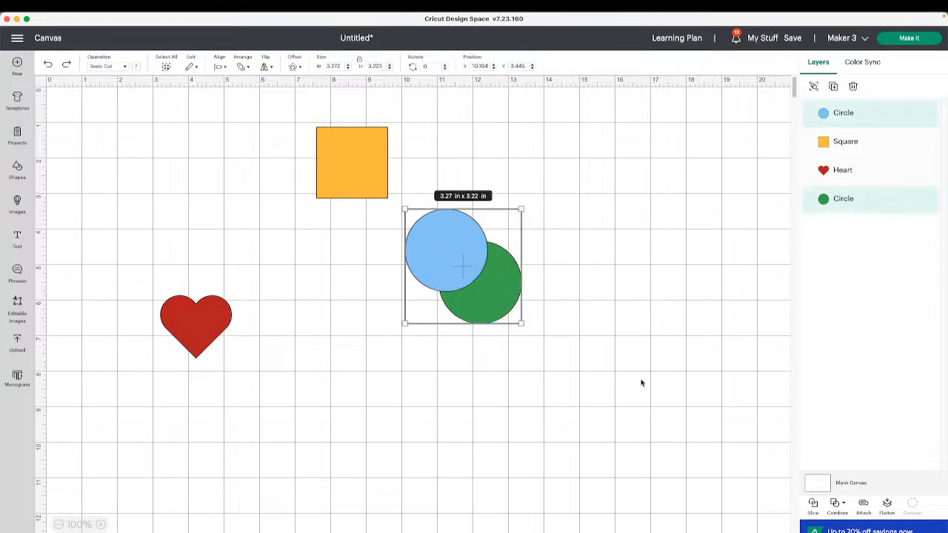
left_click(838, 504)
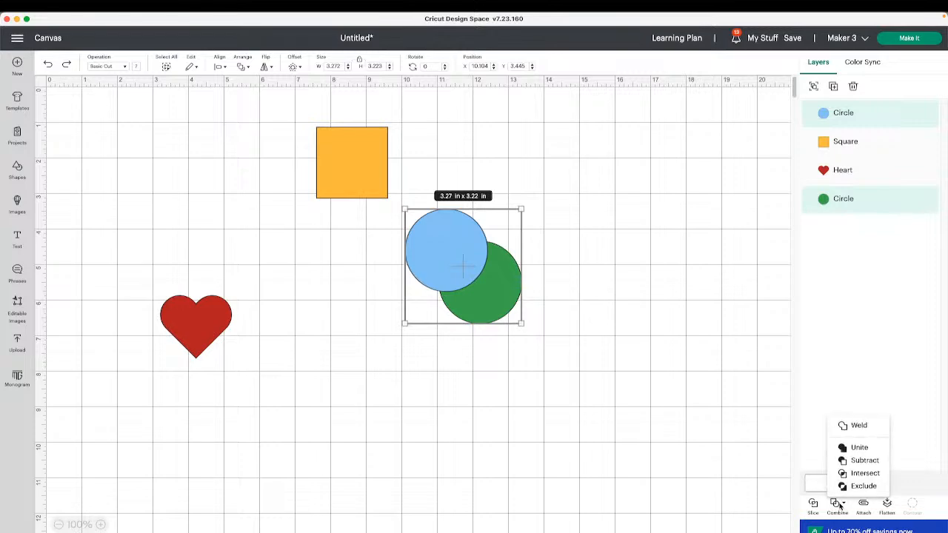
left_click(858, 448)
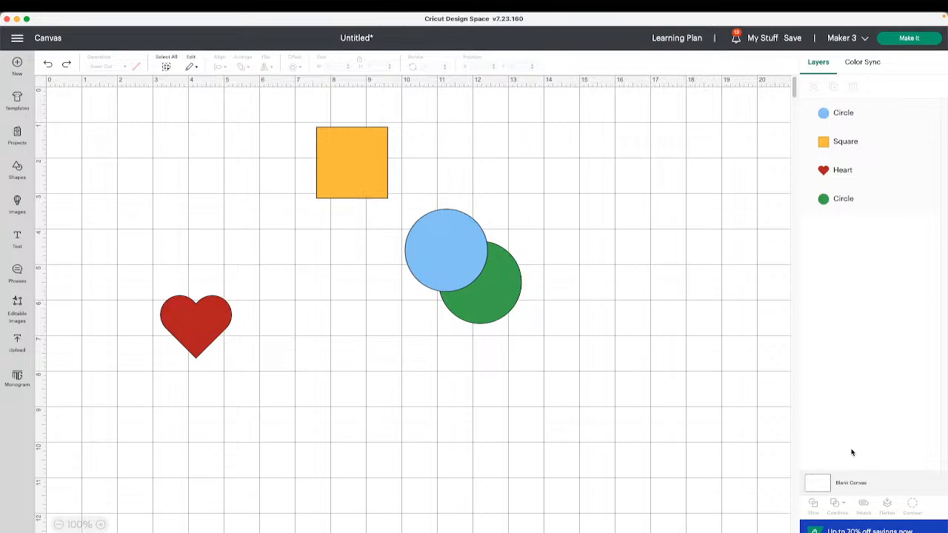
left_click(467, 446)
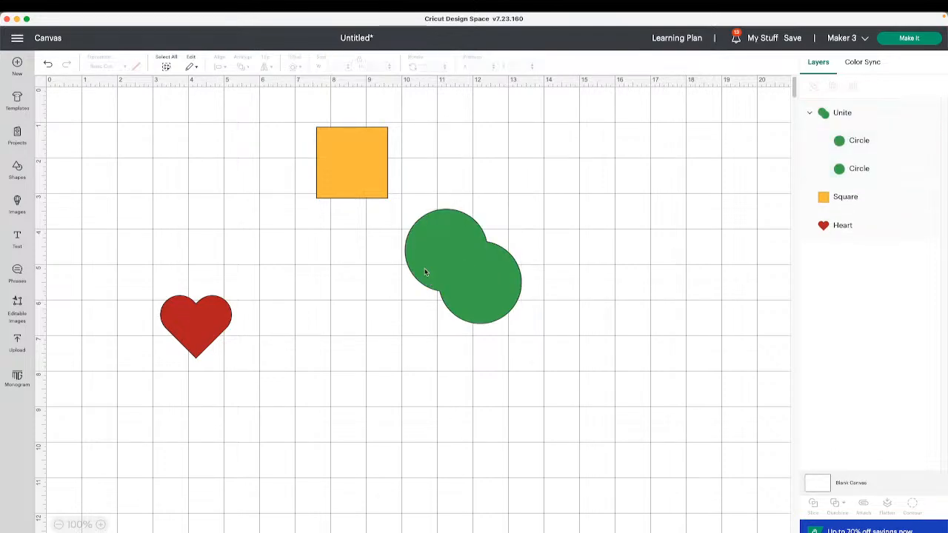
- Move the heart to about X 5.19, Y 1.75, and place the square below and to the left of it
left_click_drag(335, 173, 155, 181)
left_click_drag(197, 317, 267, 172)
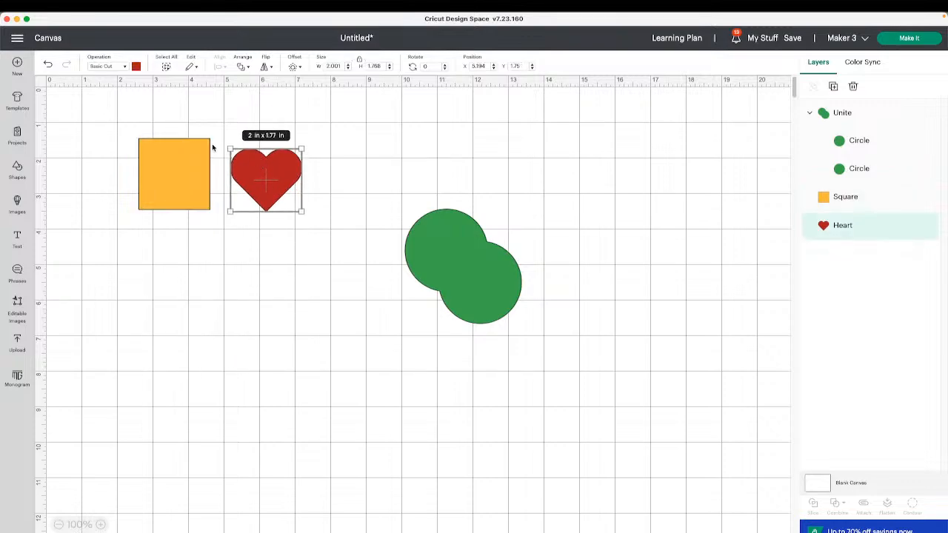
left_click_drag(171, 154, 191, 256)
- Release the united circles with Undo Unite, and shift the separate circles to the left
left_click(488, 276)
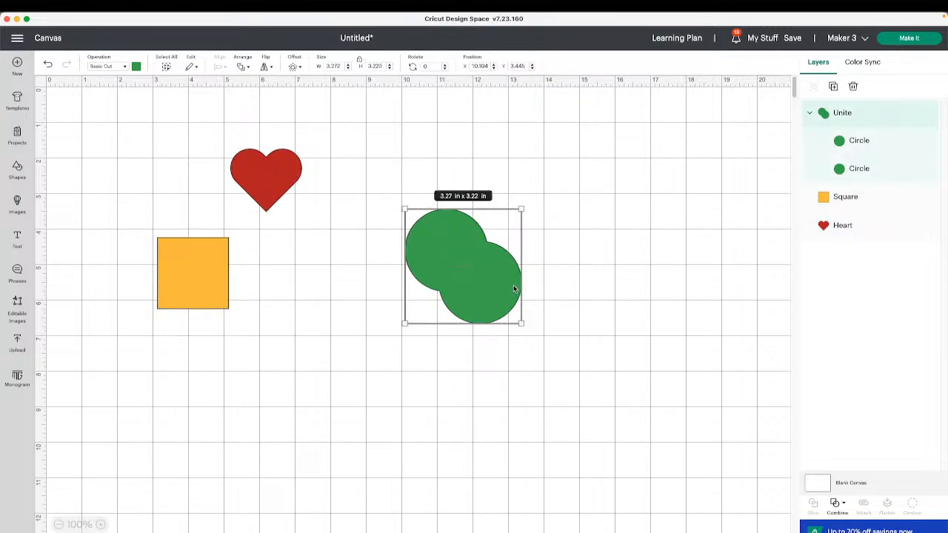
left_click(836, 503)
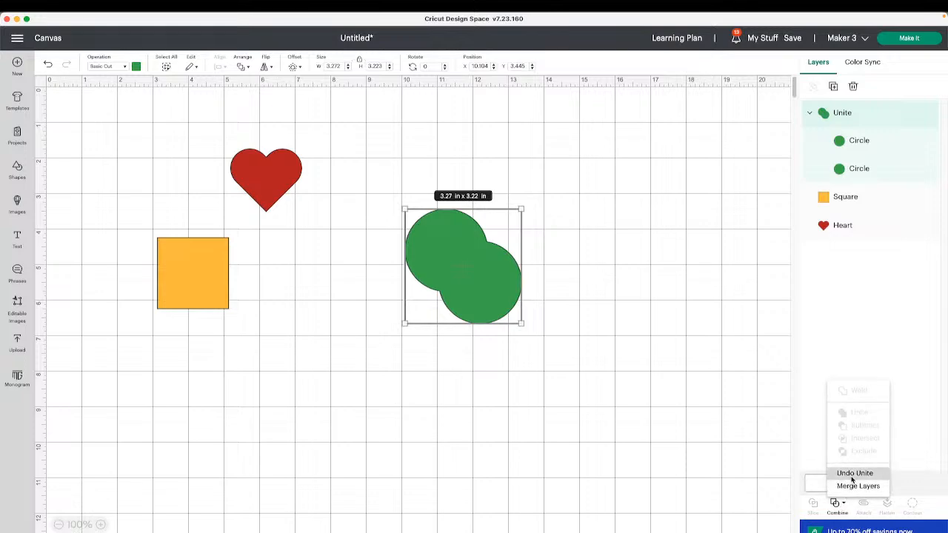
left_click(852, 474)
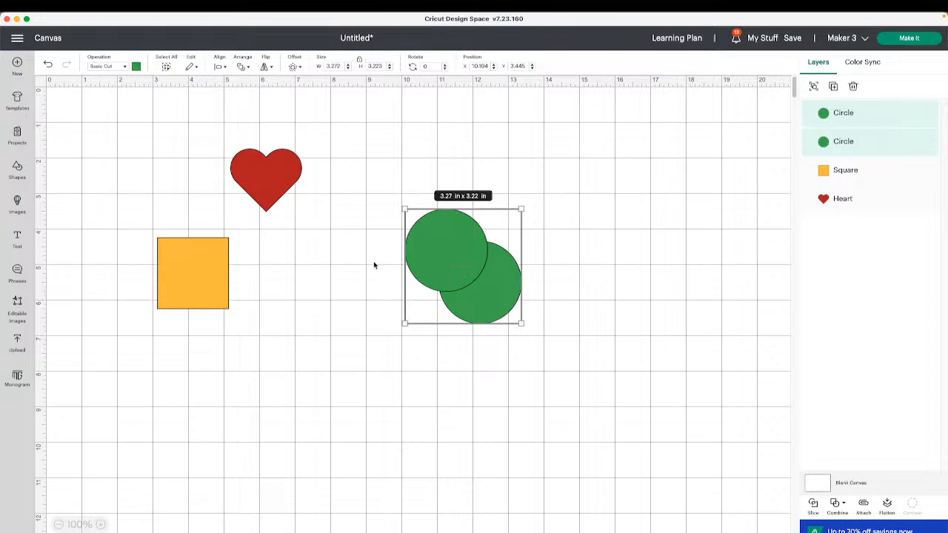
left_click_drag(426, 257, 407, 264)
key("Escape")
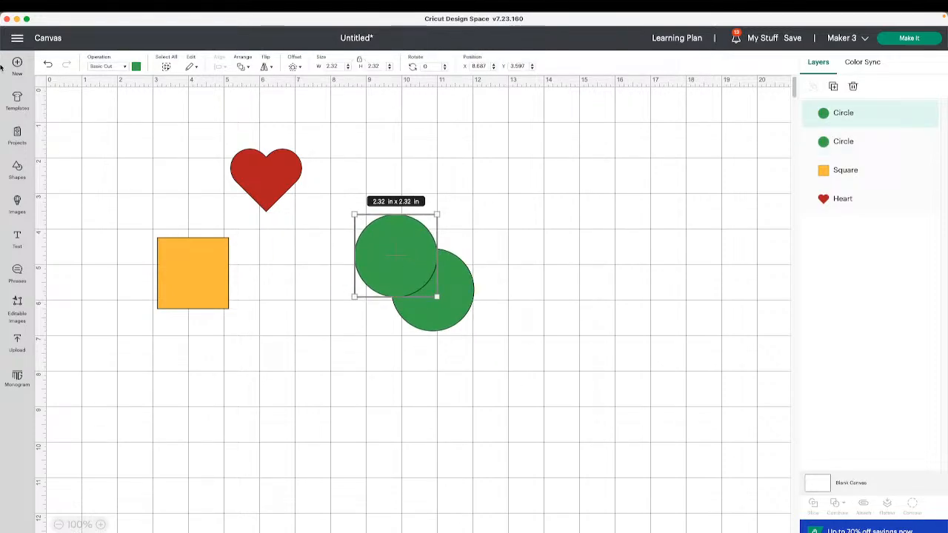
- Undo the circle moves and the release of the united shape
left_click(48, 66)
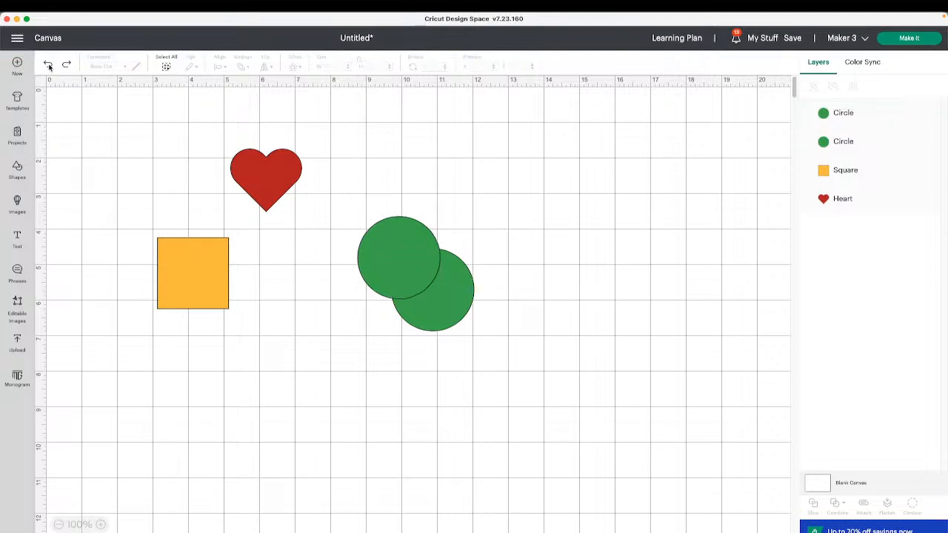
left_click(48, 66)
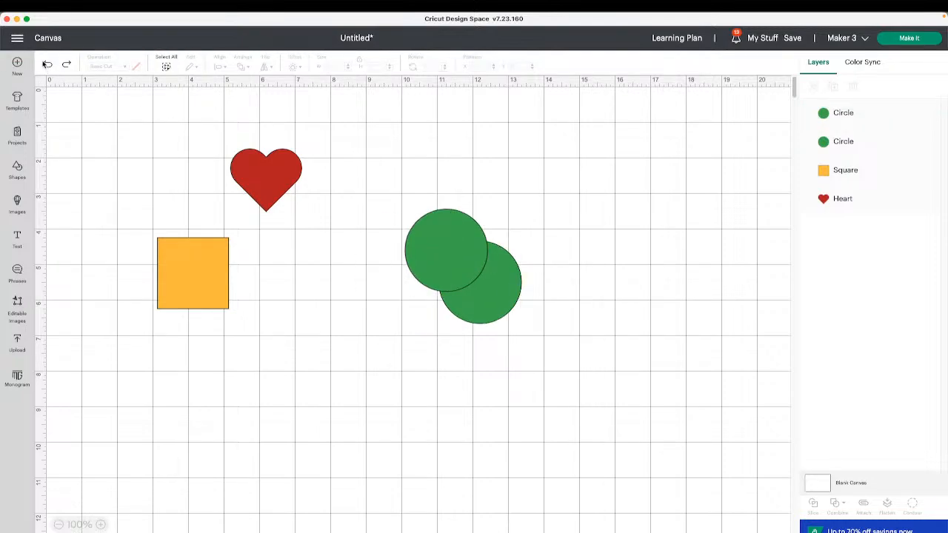
left_click(47, 65)
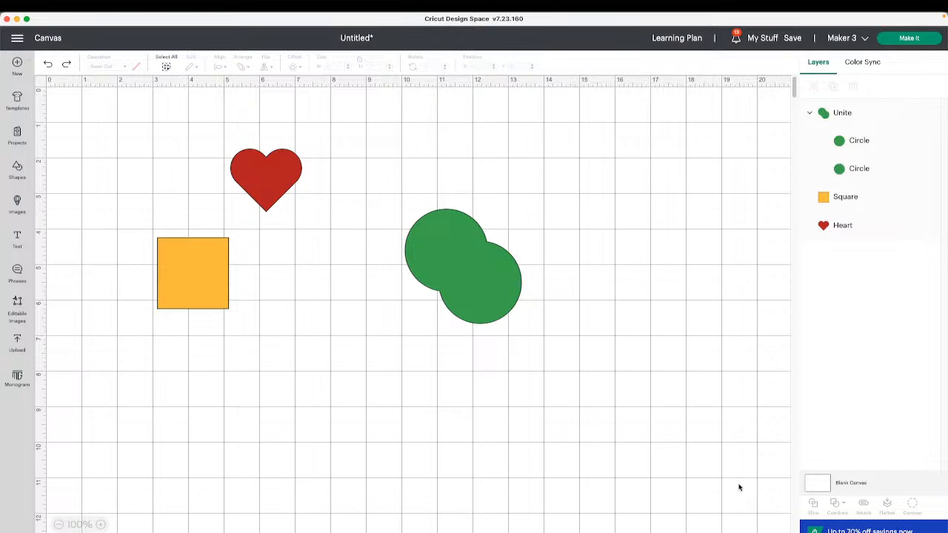
- Release the united green circles back into separate circles with Undo Unite
left_click(453, 281)
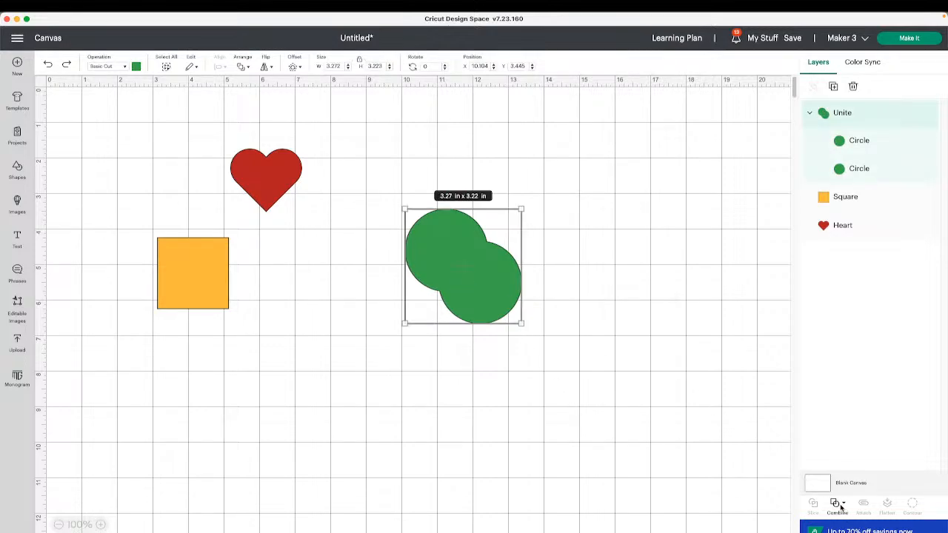
right_click(527, 291)
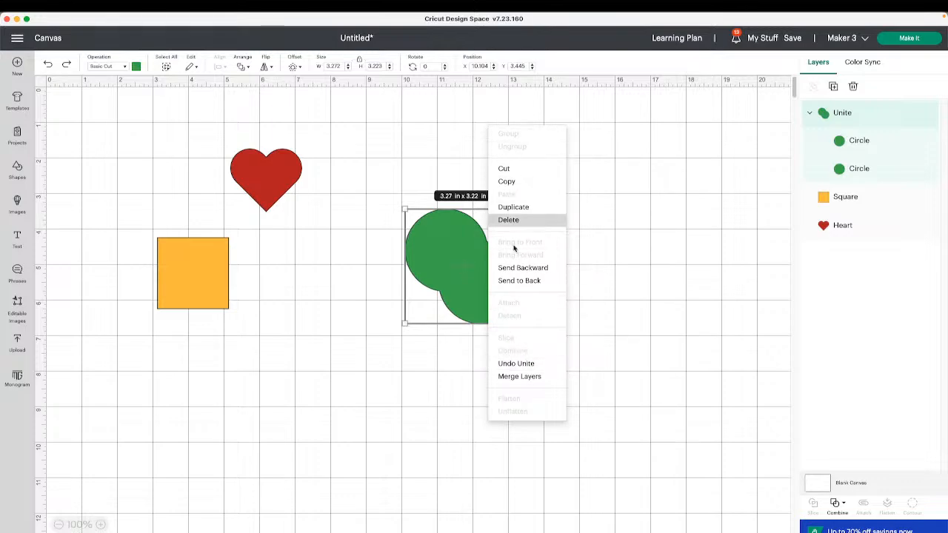
left_click(531, 365)
- Duplicate the two overlapping circles and place the copies below the originals at about X 6.25, Y 7.07
left_click_drag(551, 363, 411, 250)
left_click(833, 86)
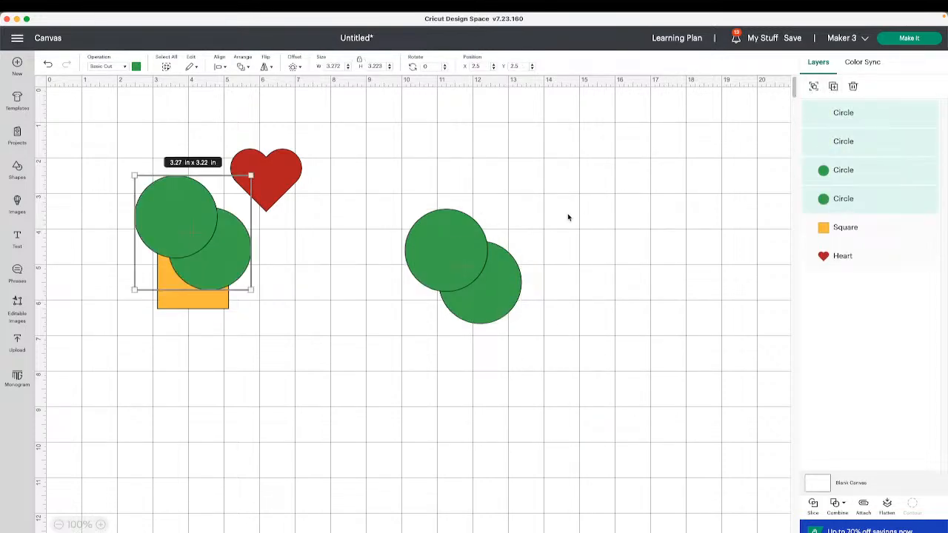
left_click_drag(240, 257, 374, 419)
left_click(647, 351)
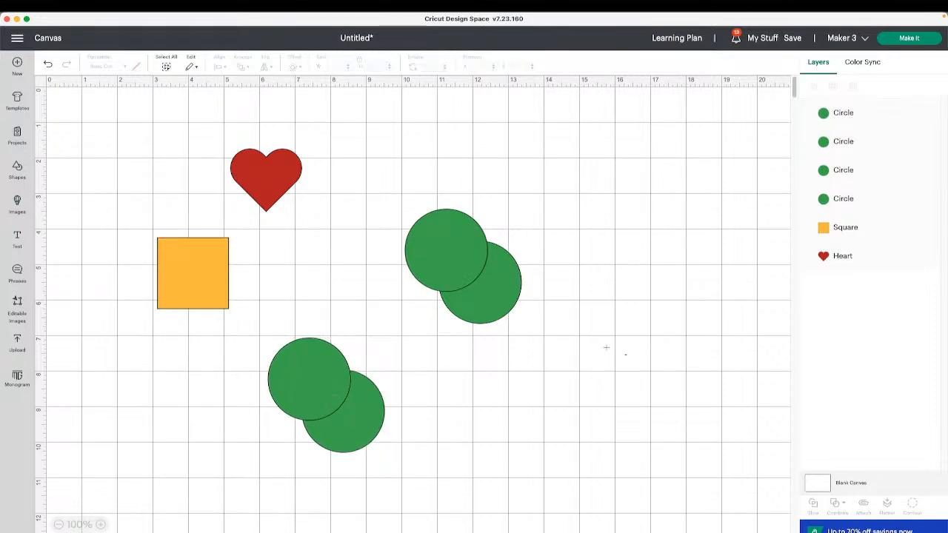
- Combine the original pair of overlapping circles with Unite, leaving the duplicated pair separate
left_click_drag(628, 357, 385, 224)
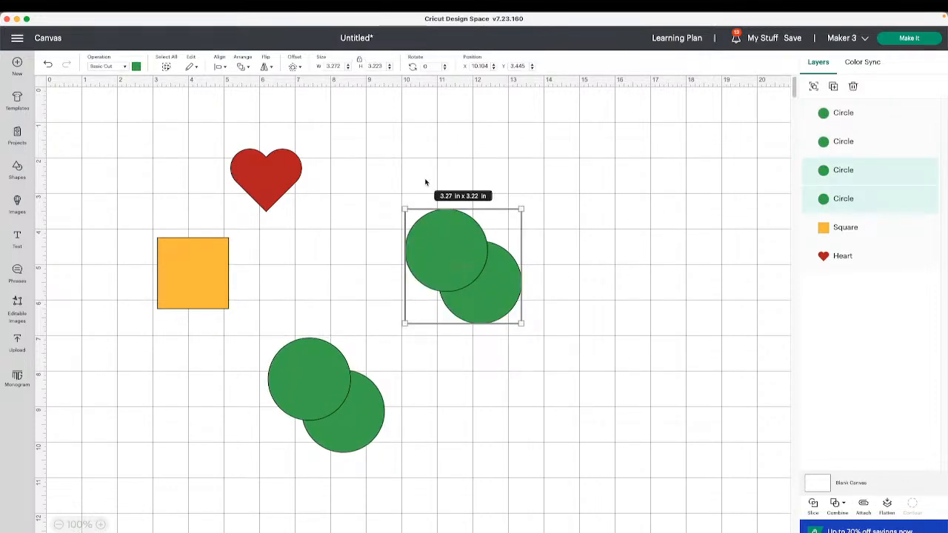
left_click(836, 505)
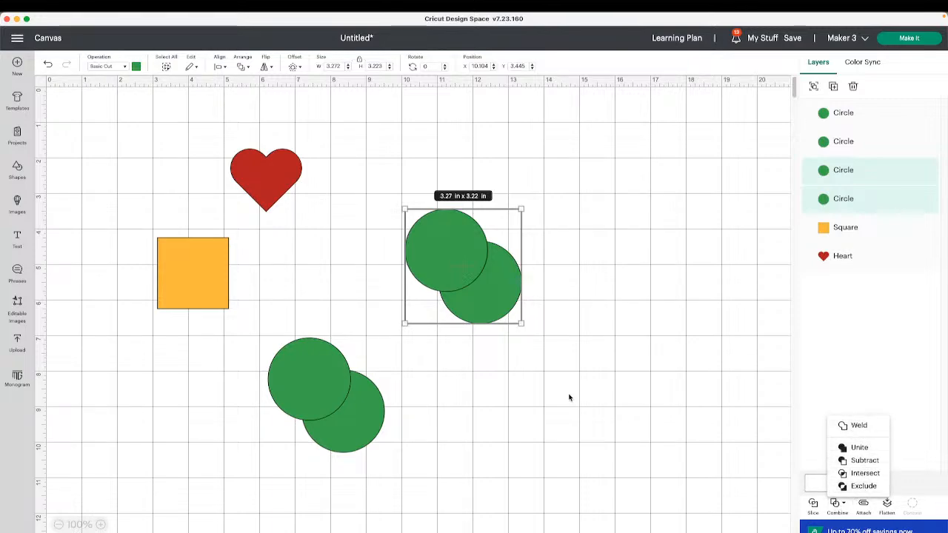
left_click(857, 448)
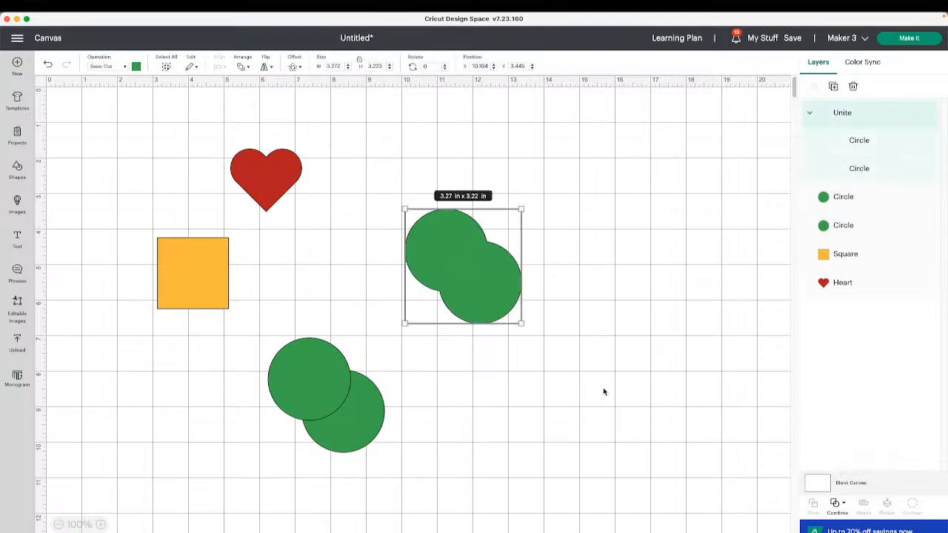
- Turn the united circles into one permanent layer with Merge Layers
left_click(839, 504)
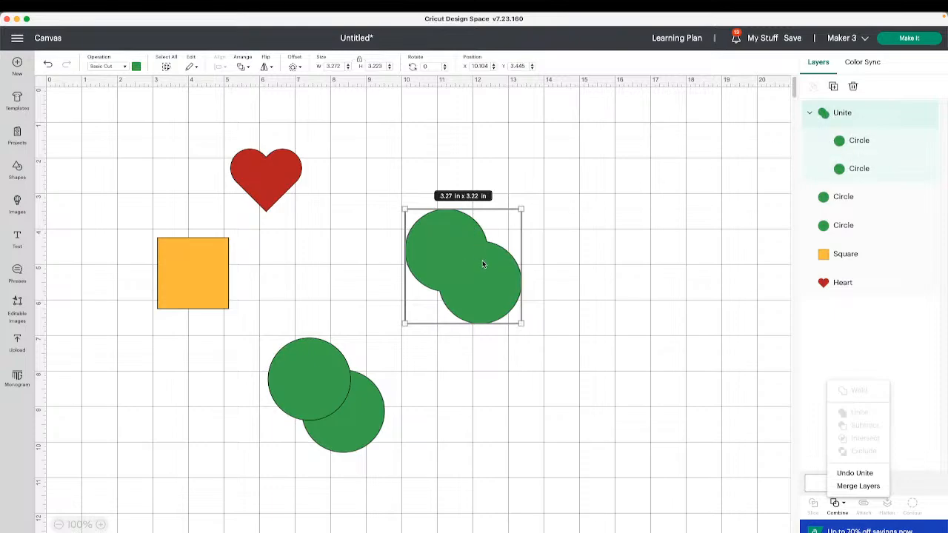
left_click(844, 486)
left_click(649, 383)
left_click(493, 300)
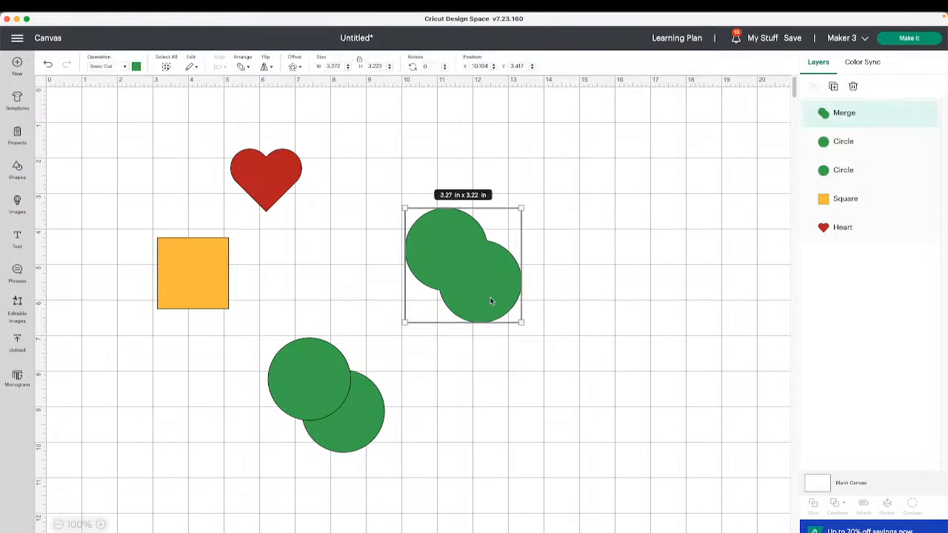
- Check which commands the merged shape offers for releasing it, and compare it with the separate circle copies
right_click(511, 300)
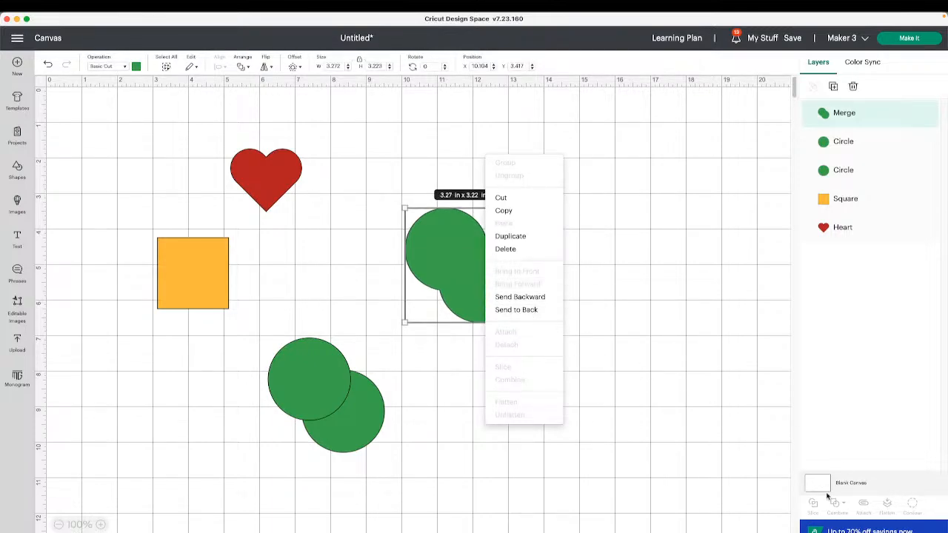
left_click(462, 300)
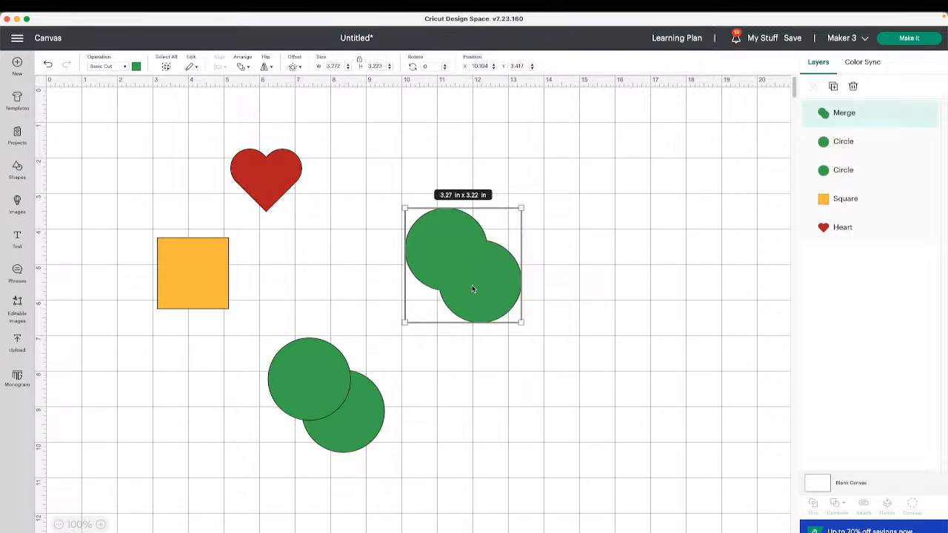
right_click(437, 232)
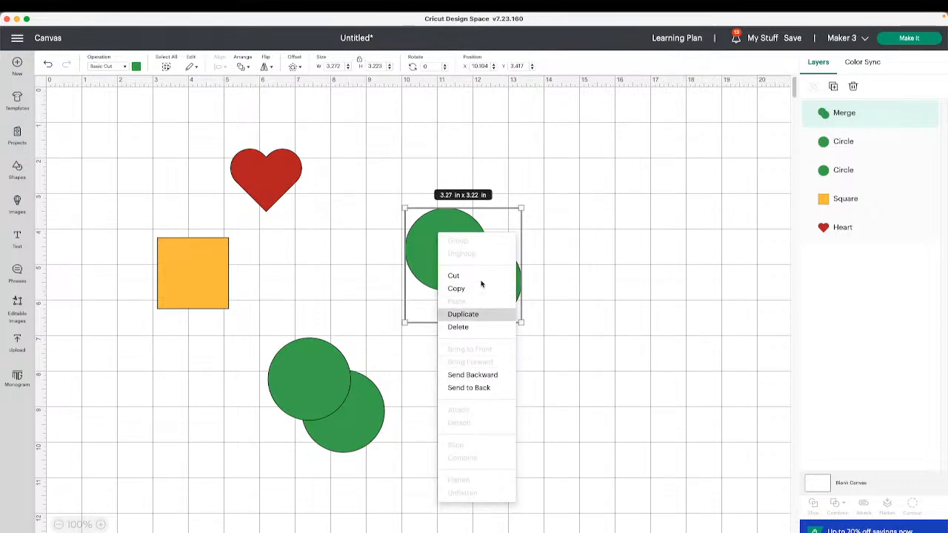
left_click(576, 309)
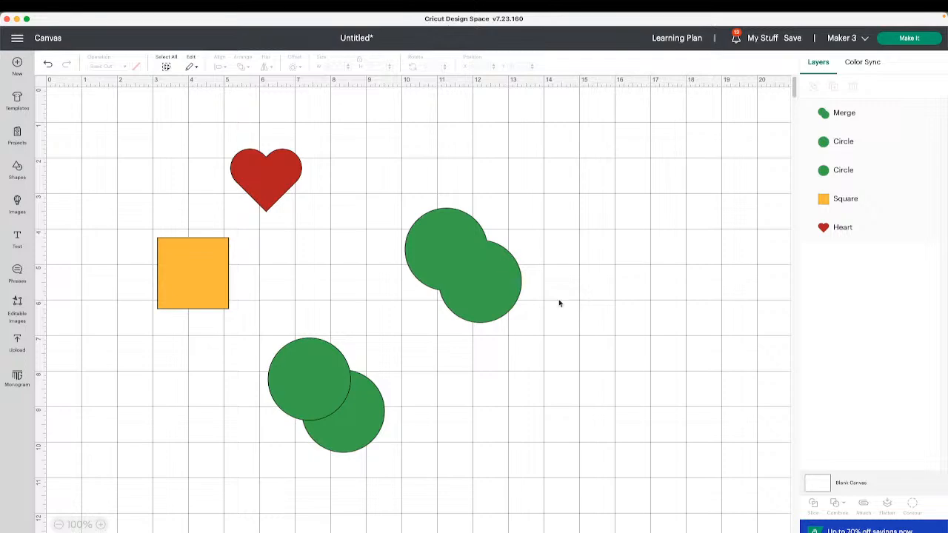
left_click_drag(414, 418, 314, 371)
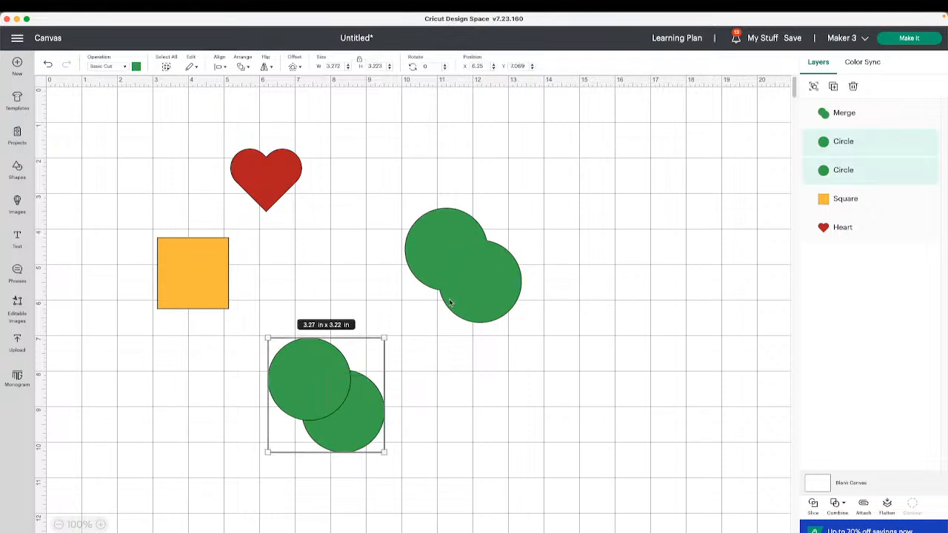
left_click(449, 299)
- Undo the merge, the unite and the move of the duplicated circles
left_click(51, 66)
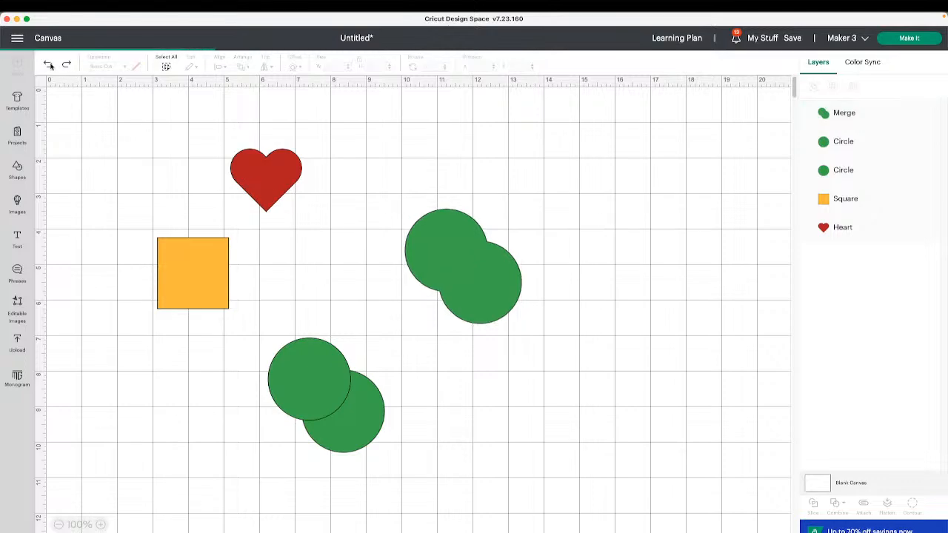
left_click(48, 66)
left_click(48, 66)
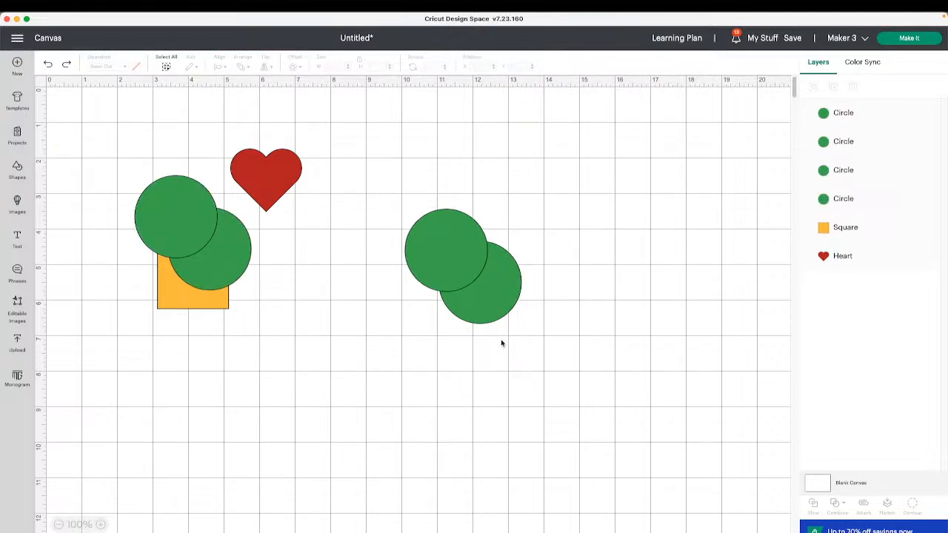
- Unite the original overlapping circles again, away from the copies lying over the square
left_click_drag(535, 351, 392, 222)
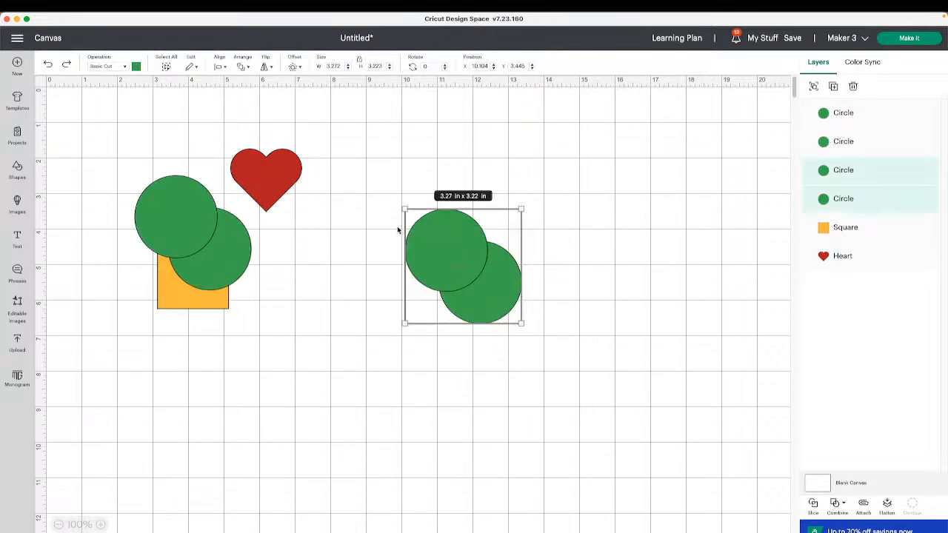
left_click(837, 503)
left_click(853, 449)
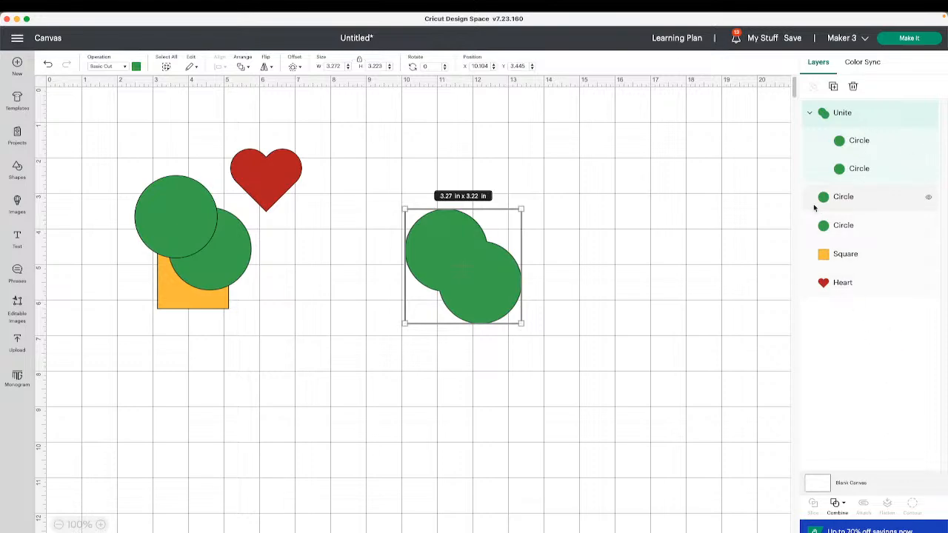
- Move the two loose circles, the square and the heart next to and over the united circles
left_click_drag(174, 237, 418, 296)
left_click_drag(213, 257, 337, 287)
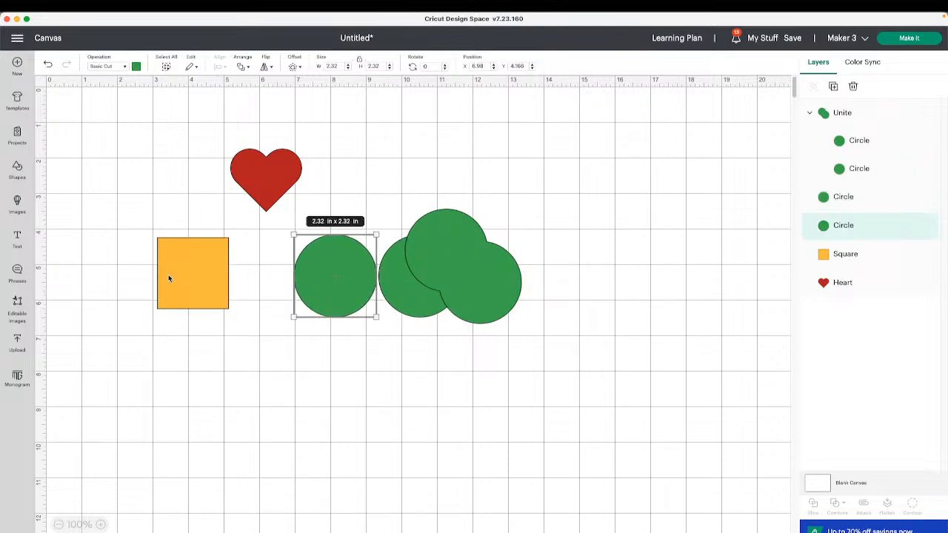
left_click_drag(170, 277, 409, 259)
left_click_drag(254, 180, 384, 243)
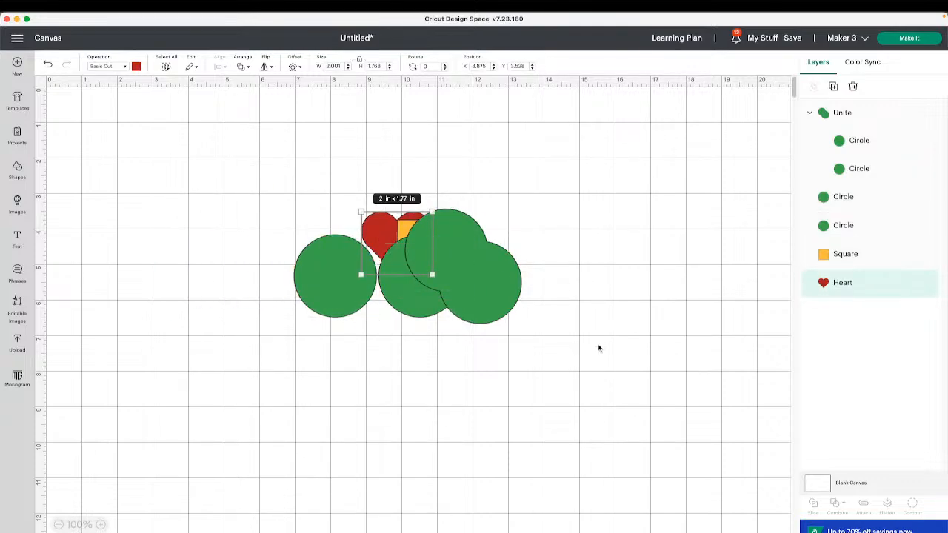
- Select the united circles, loose circles, square and heart, and combine them all with Unite
left_click_drag(598, 349, 302, 199)
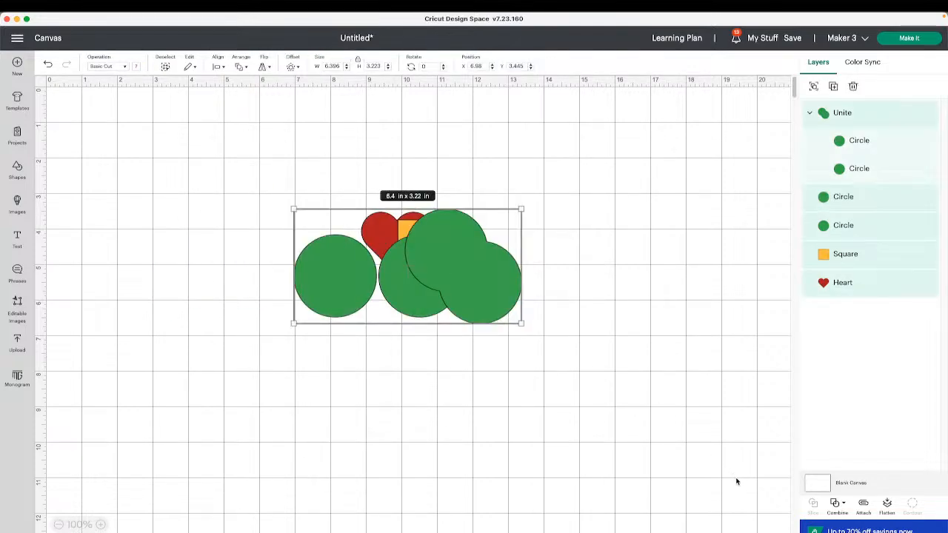
left_click(842, 507)
left_click(856, 426)
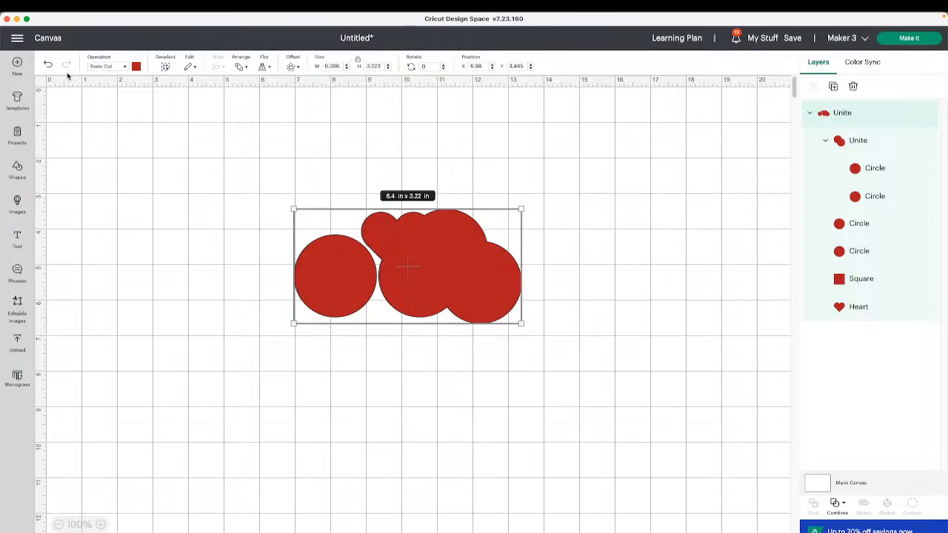
- Undo the combined Unite, the shape moves and the earlier unite of the two circles
left_click(48, 65)
left_click(48, 66)
left_click(48, 65)
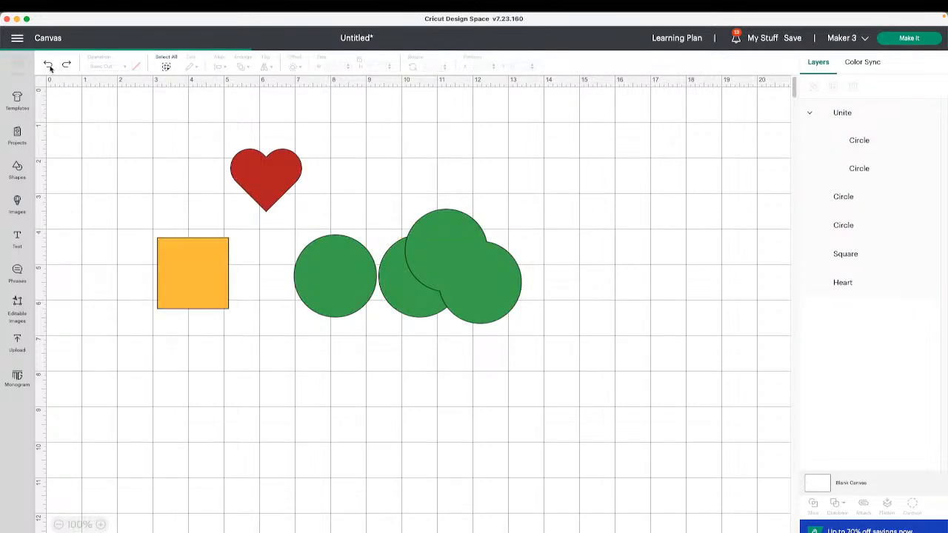
left_click(48, 65)
left_click(48, 65)
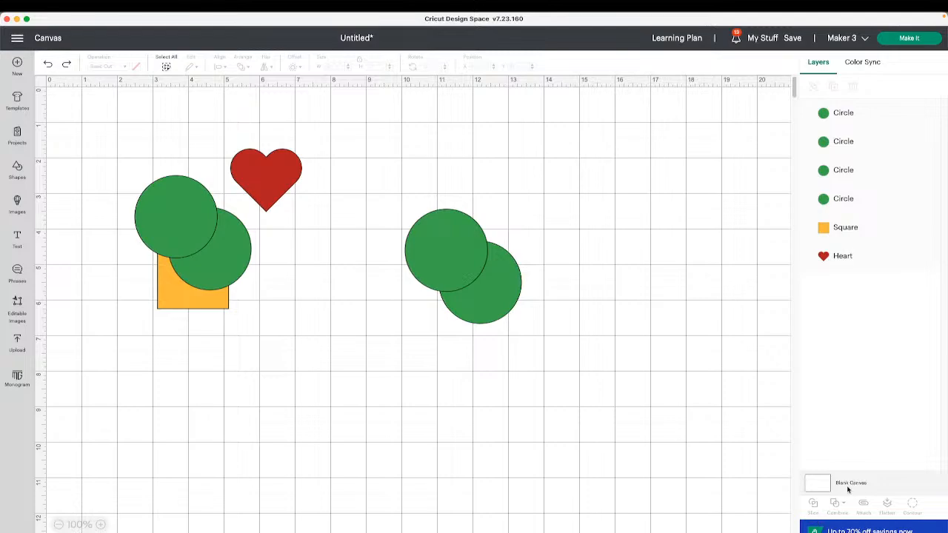
- Place the heart partly behind the original circle pair and enlarge it to about 4.83 x 4.27 in
left_click_drag(548, 345, 401, 209)
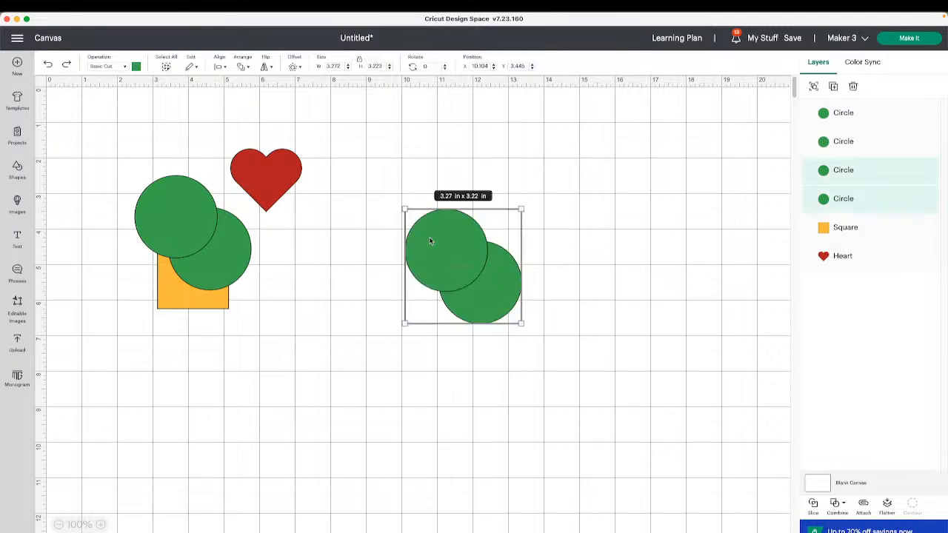
left_click(837, 504)
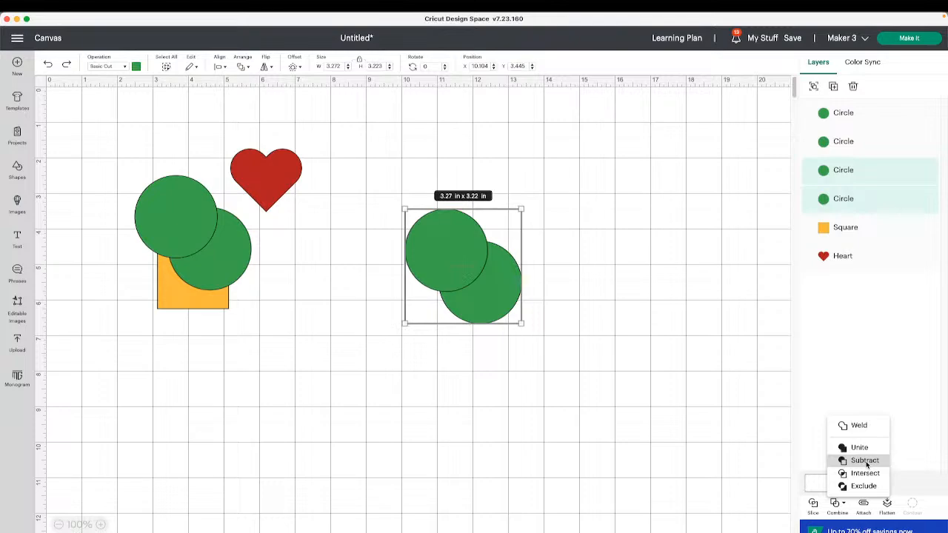
left_click_drag(293, 182, 503, 250)
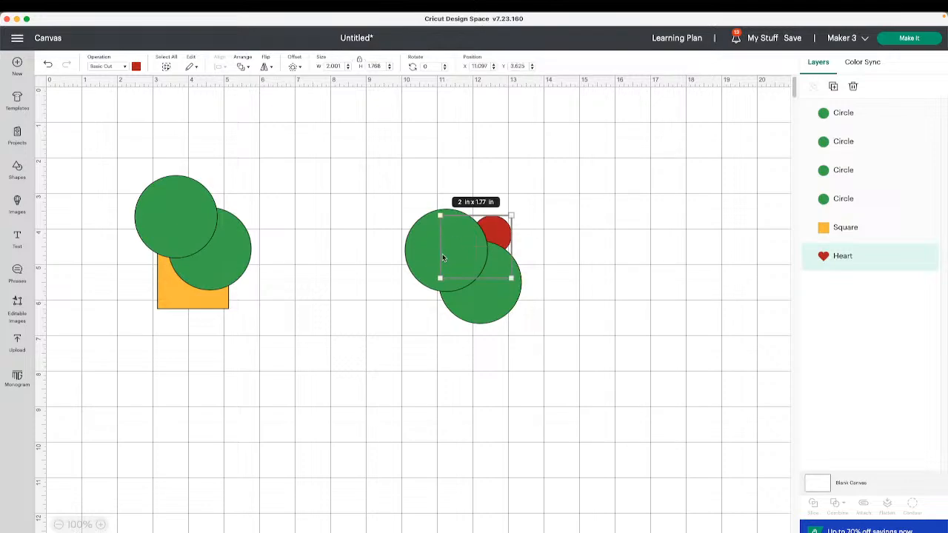
left_click(510, 277)
left_click(504, 219)
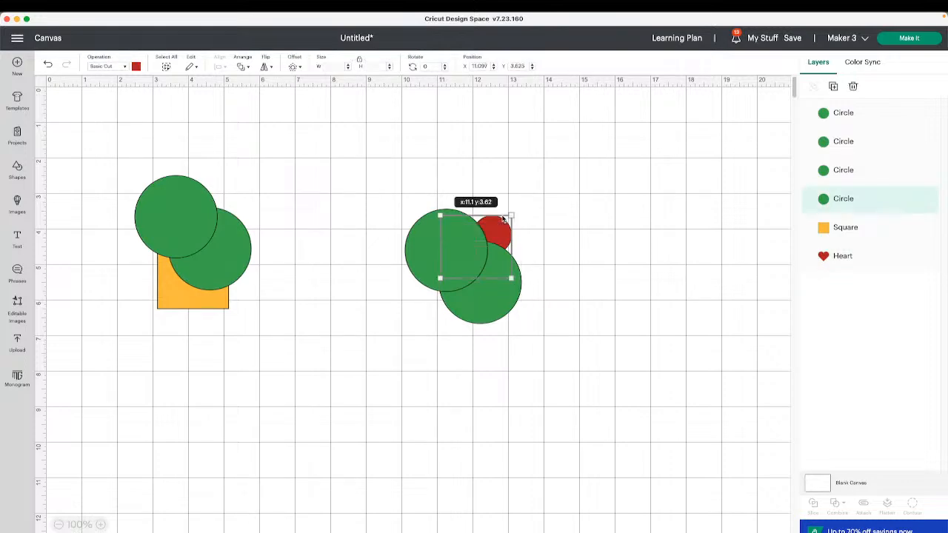
left_click_drag(503, 218, 467, 155)
left_click_drag(477, 217, 576, 303)
left_click_drag(514, 216, 537, 279)
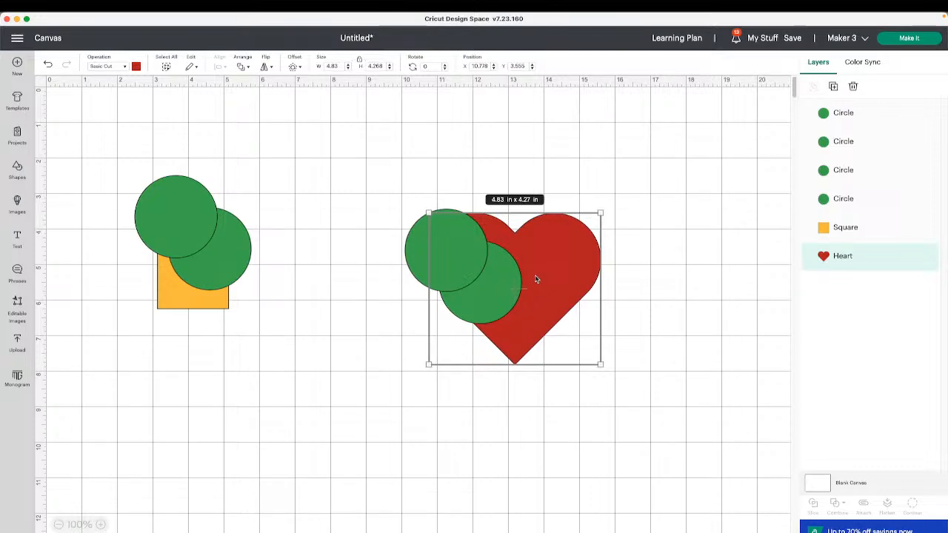
- Cut the two overlapping circles out of the large heart with Subtract
left_click(365, 177)
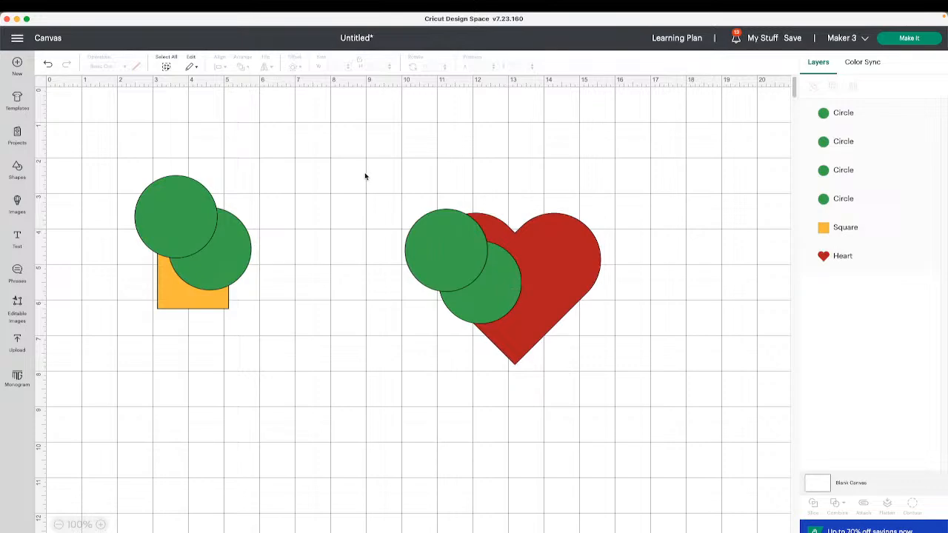
left_click_drag(365, 176, 623, 384)
left_click(842, 505)
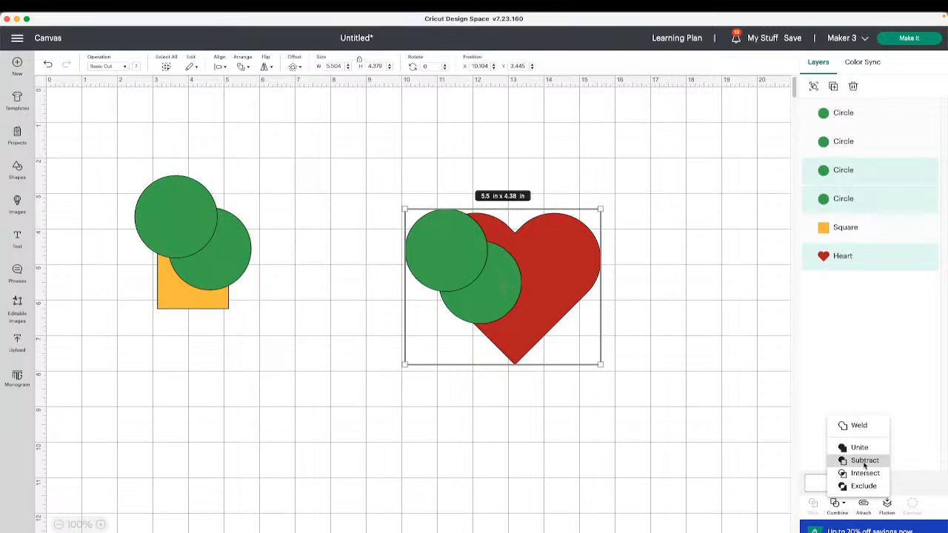
left_click(864, 461)
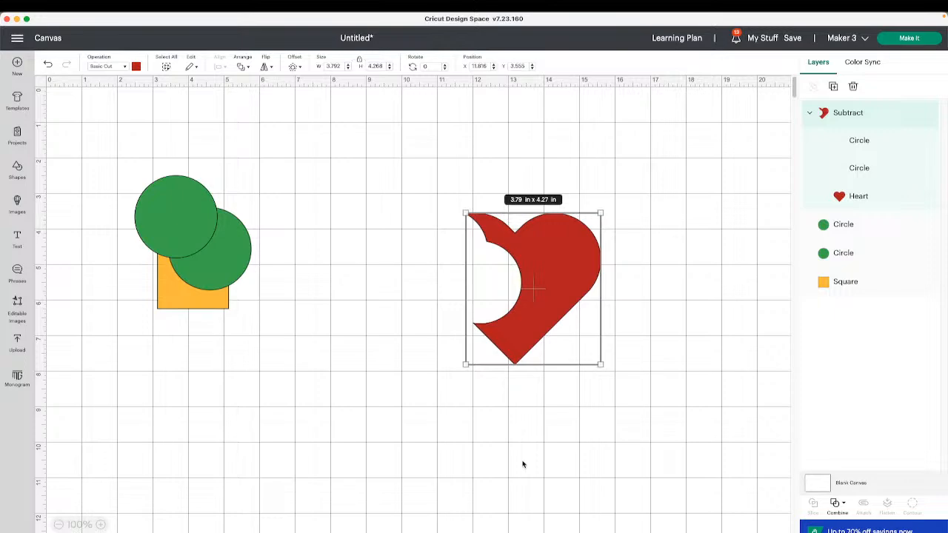
- Release the heart and its two circles with Undo Subtract
right_click(538, 269)
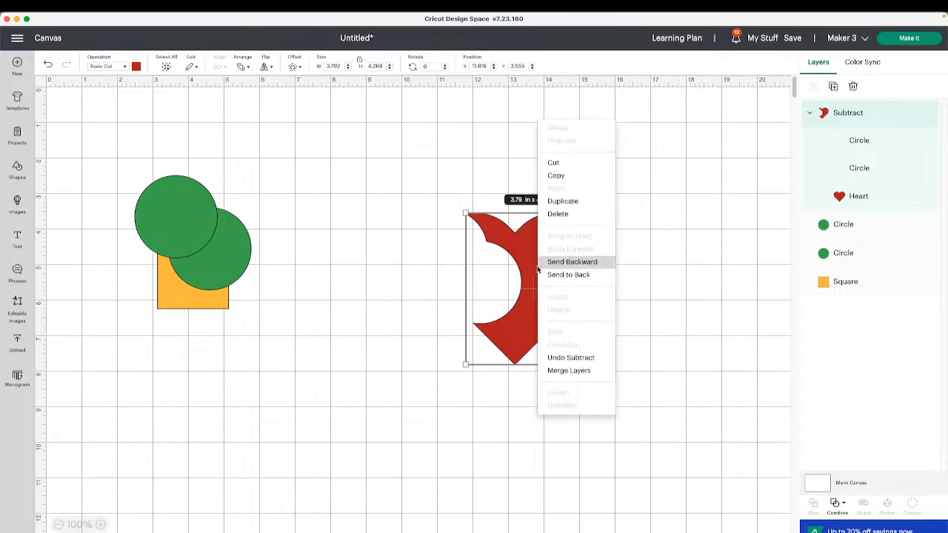
left_click(570, 358)
left_click(593, 371)
- Move one red circle clear of the heart and shift the other fully inside it, near its centre
left_click_drag(445, 252, 336, 278)
left_click_drag(469, 297, 499, 298)
left_click(660, 334)
- Subtract the circle inside the heart from the heart
left_click_drag(660, 335, 467, 275)
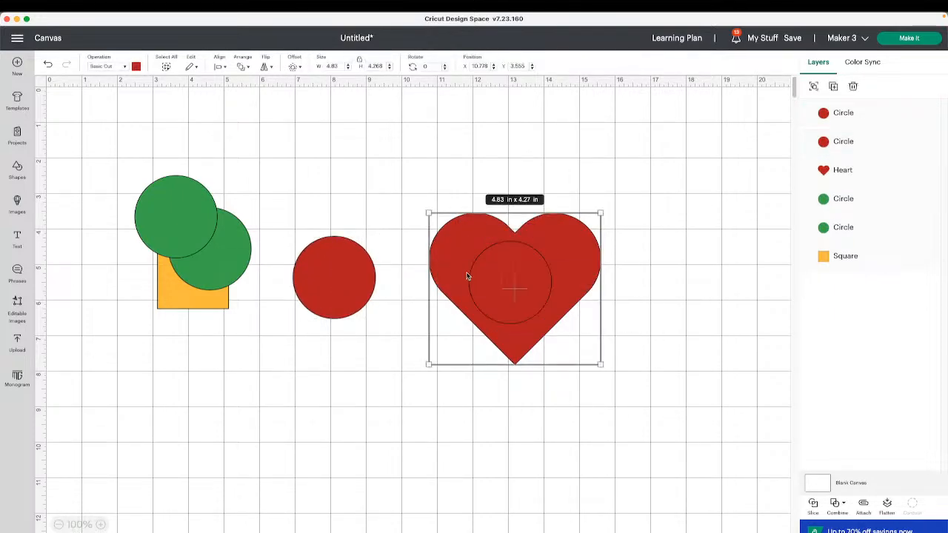
left_click(835, 506)
left_click(859, 461)
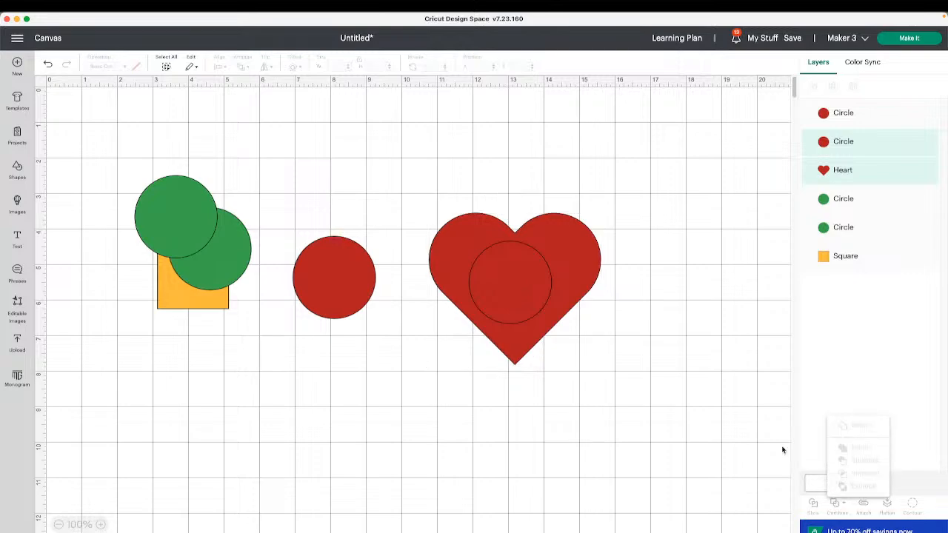
- Release the heart and its circle with Undo Subtract, and shift the circle partly over the heart's lower-left edge
right_click(550, 259)
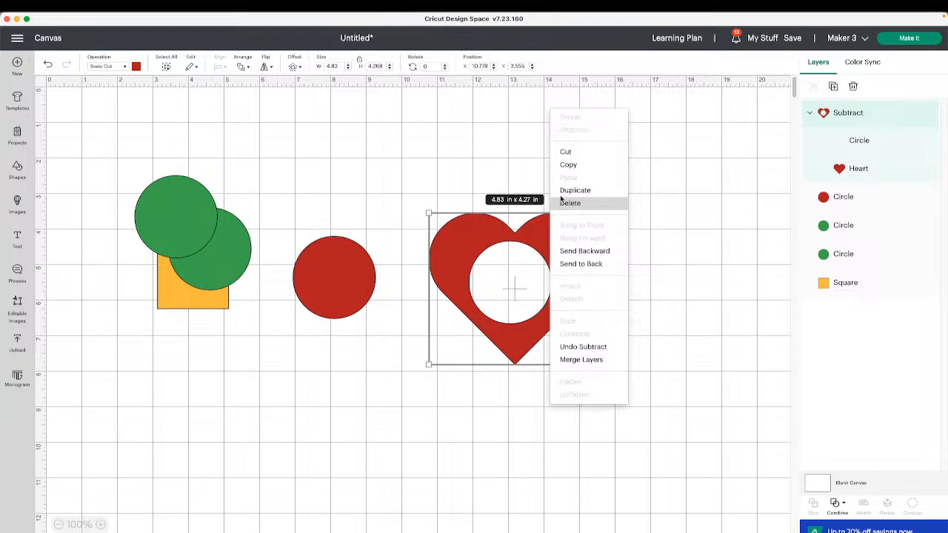
left_click(586, 346)
left_click(614, 390)
left_click_drag(520, 301, 496, 323)
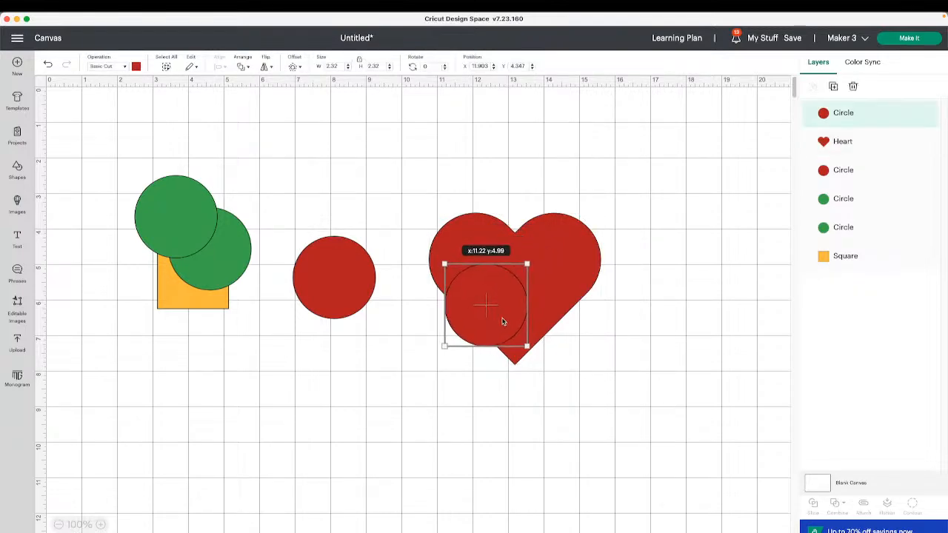
right_click(528, 305)
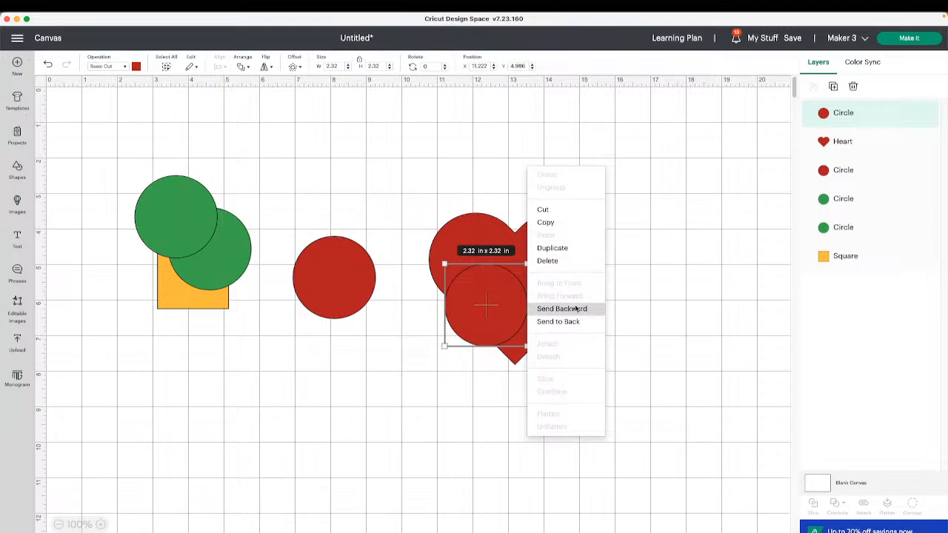
left_click(637, 337)
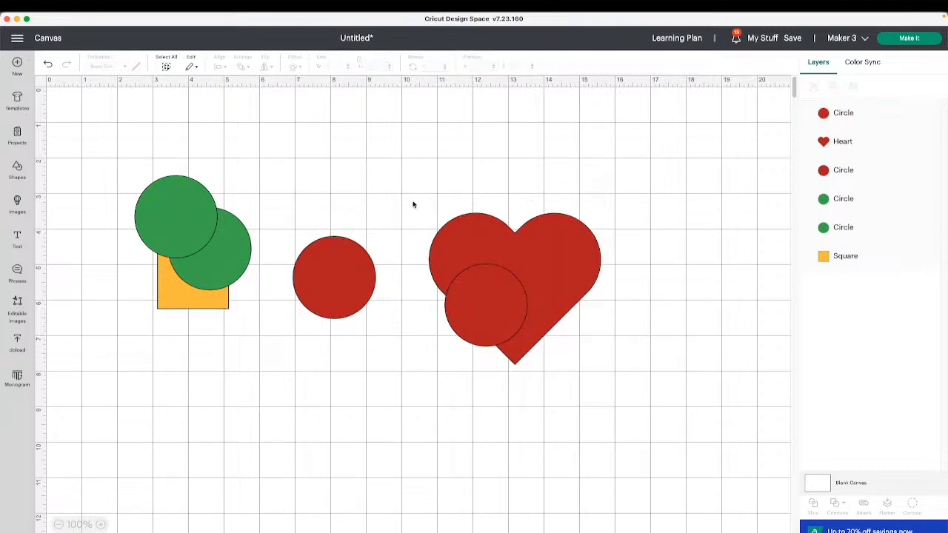
- Try Subtract on the heart and the circle overlapping its lower-left edge, and undo the cut
left_click_drag(413, 205, 602, 366)
right_click(532, 260)
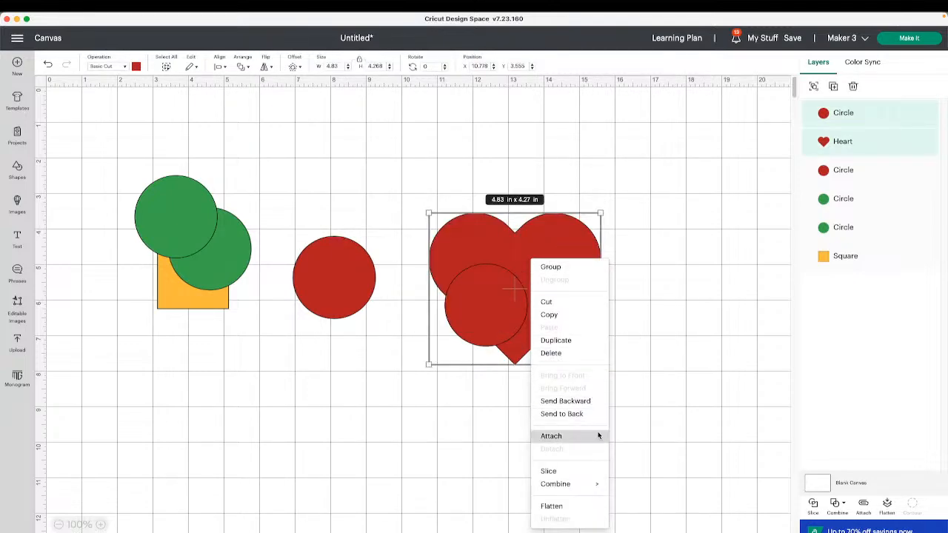
mouse_move(588, 483)
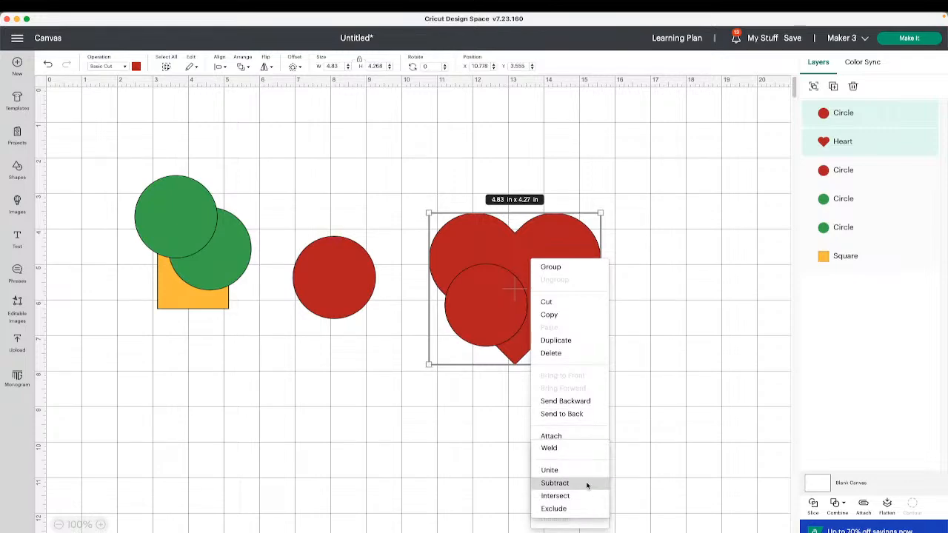
left_click(555, 483)
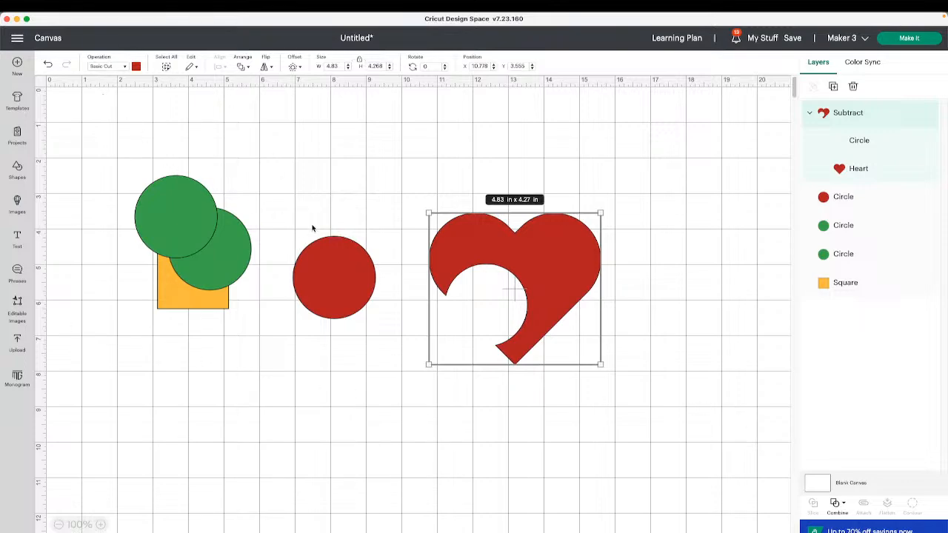
left_click(47, 65)
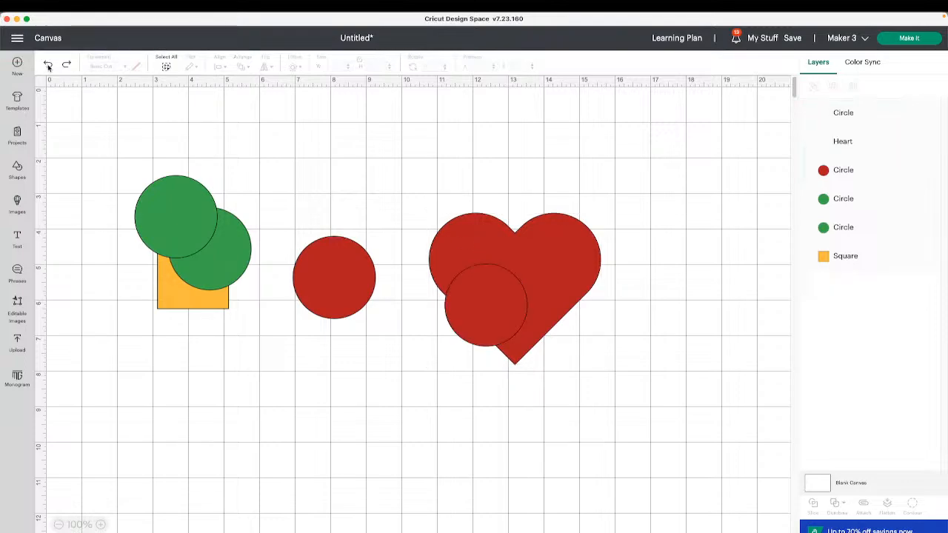
- Move the heart up out of the way and place the two red circles overlapping each other below it
left_click_drag(486, 304, 351, 172)
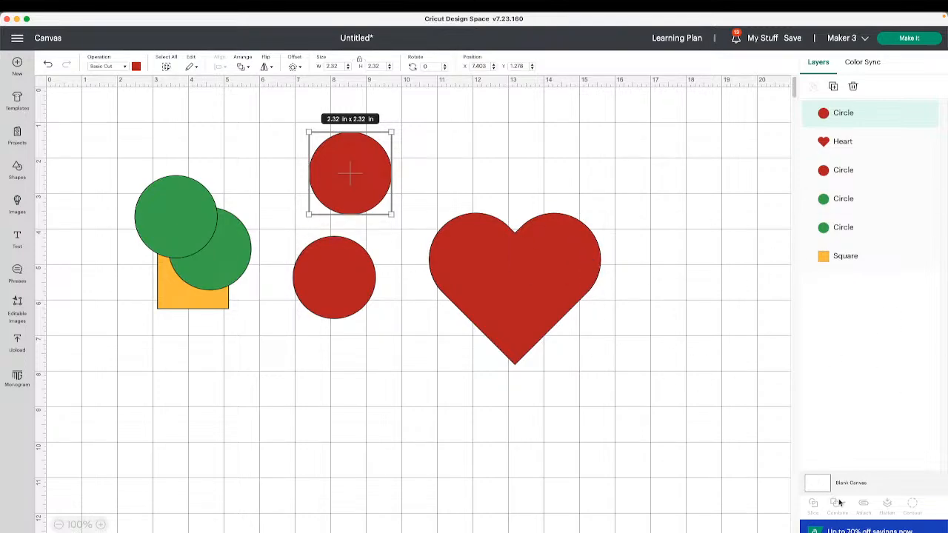
left_click(489, 291)
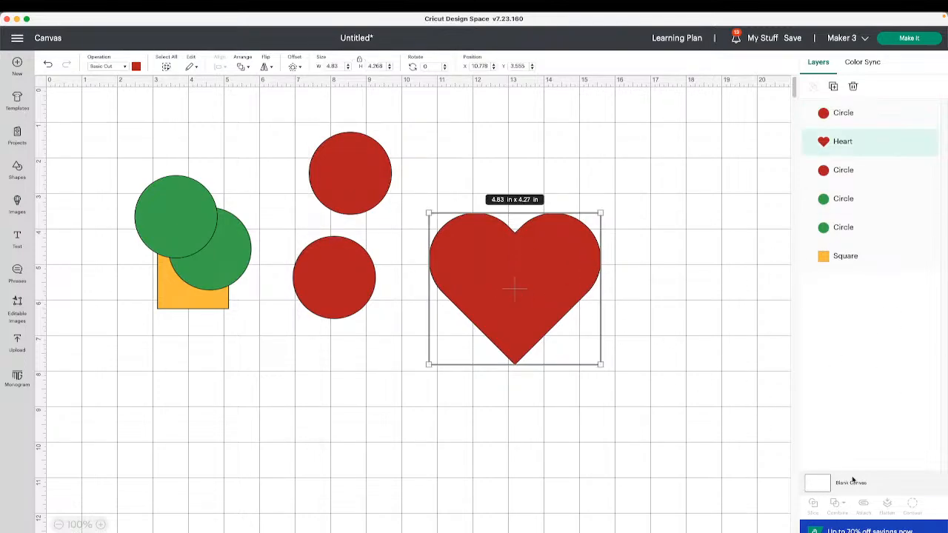
left_click_drag(338, 151, 388, 212)
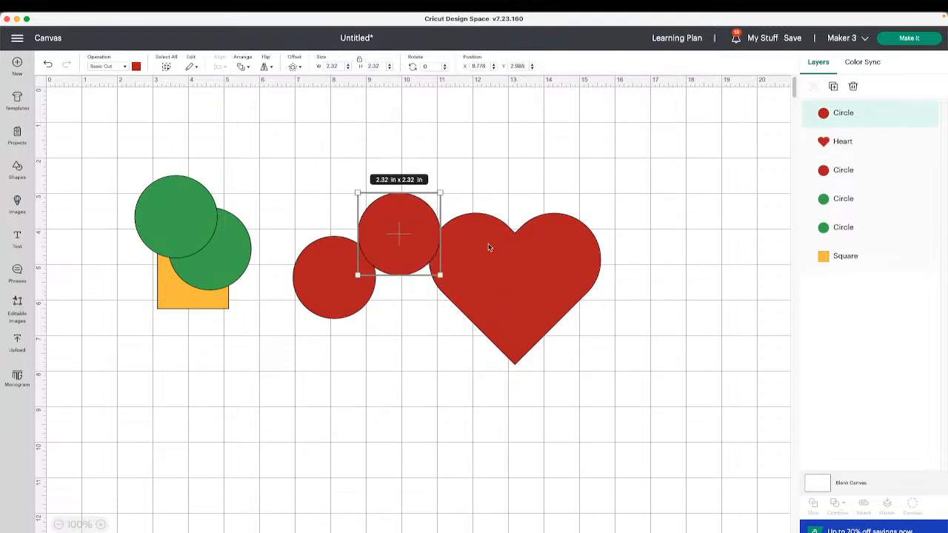
left_click_drag(531, 260, 553, 136)
left_click_drag(425, 243, 386, 316)
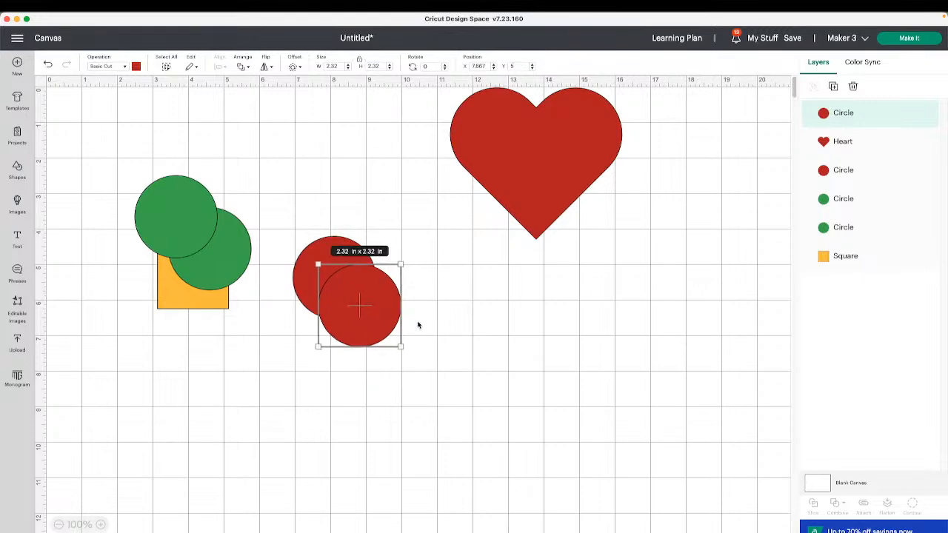
left_click_drag(460, 339, 425, 317)
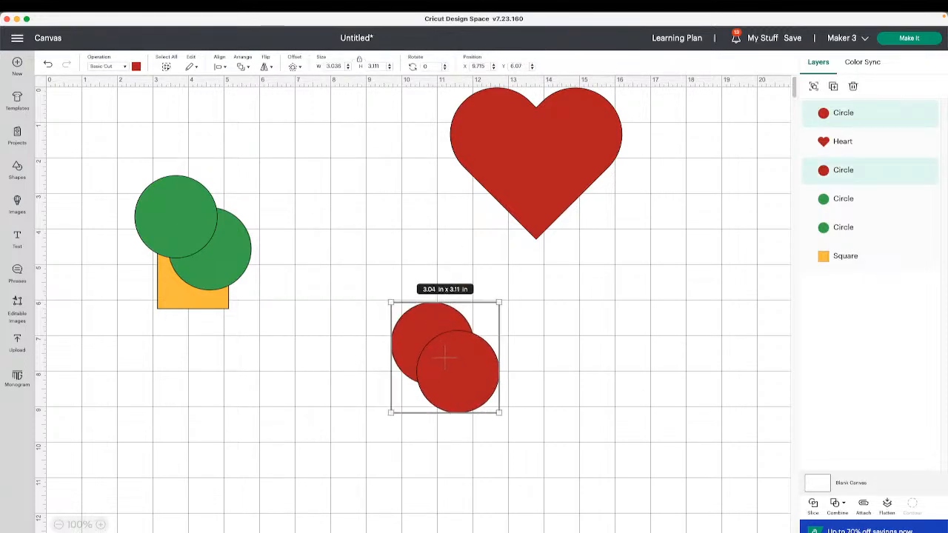
- Move the yellow square clear below the green circles and Slice the two overlapping green circles
left_click(838, 510)
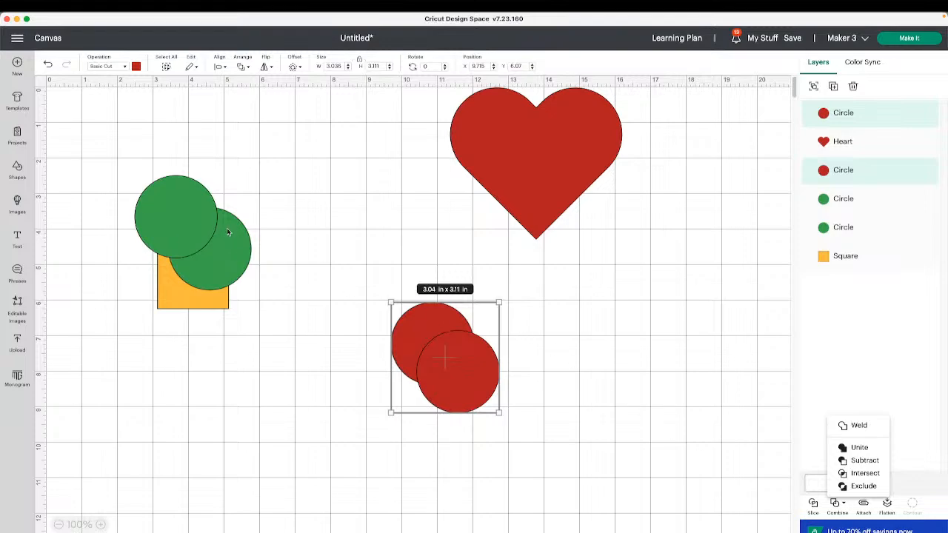
left_click(274, 254)
left_click_drag(187, 304, 191, 417)
left_click_drag(174, 203, 297, 294)
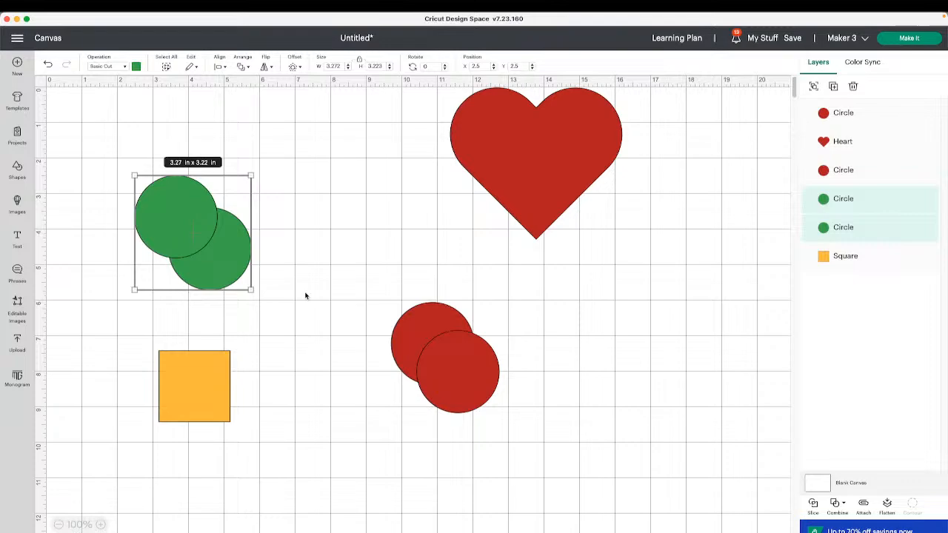
left_click(813, 505)
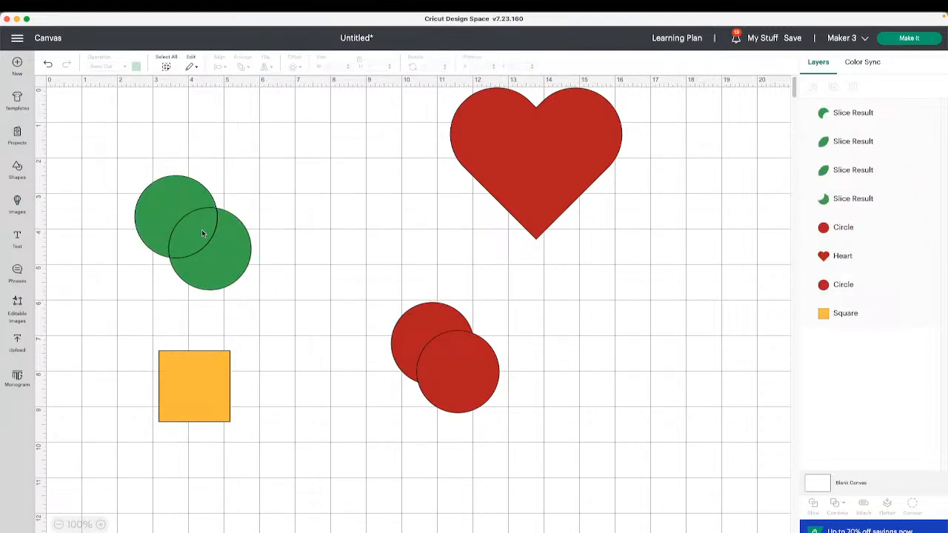
- Pull the two green crescents and one of the lens-shaped slice pieces apart from each other
left_click_drag(187, 232, 167, 187)
left_click_drag(232, 263, 278, 310)
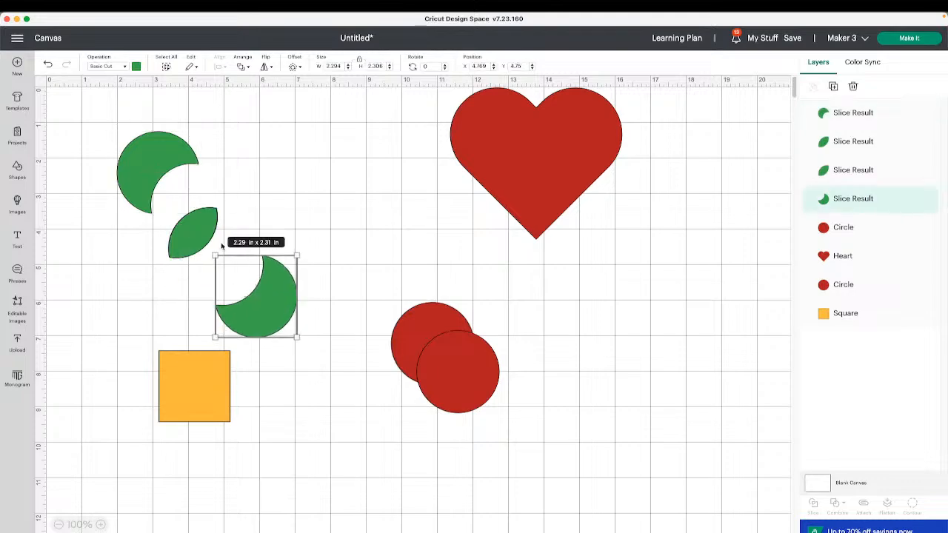
left_click_drag(208, 230, 357, 205)
- Try Exclude on the two overlapping red circles and undo it
left_click_drag(551, 426, 351, 278)
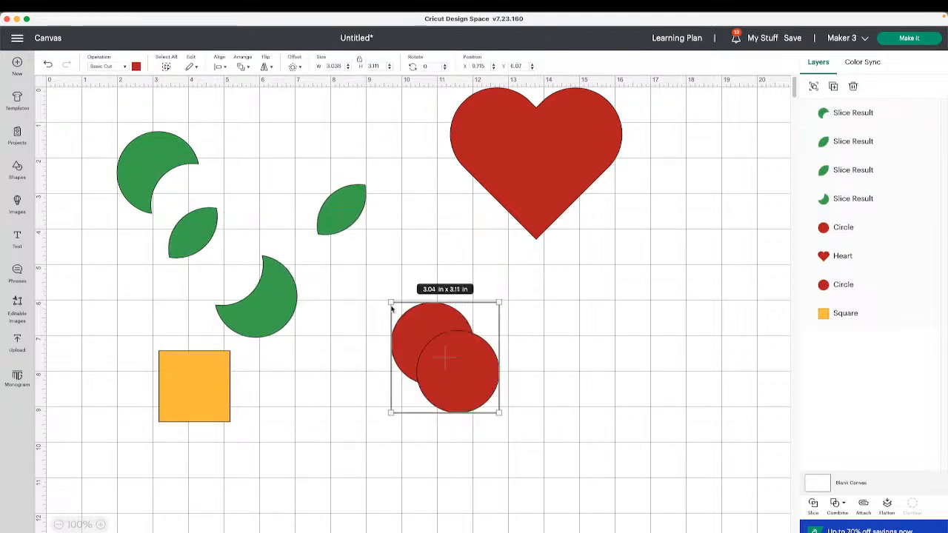
left_click(844, 507)
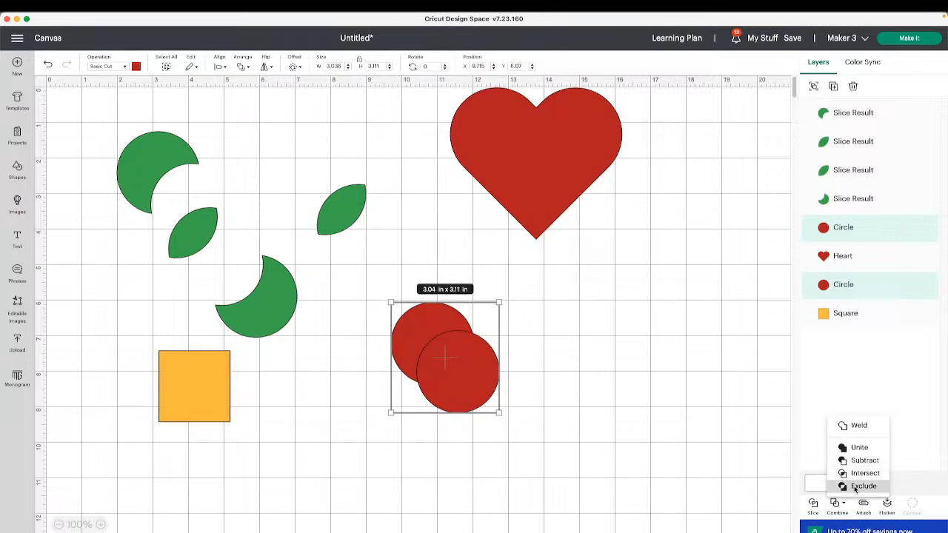
left_click(844, 485)
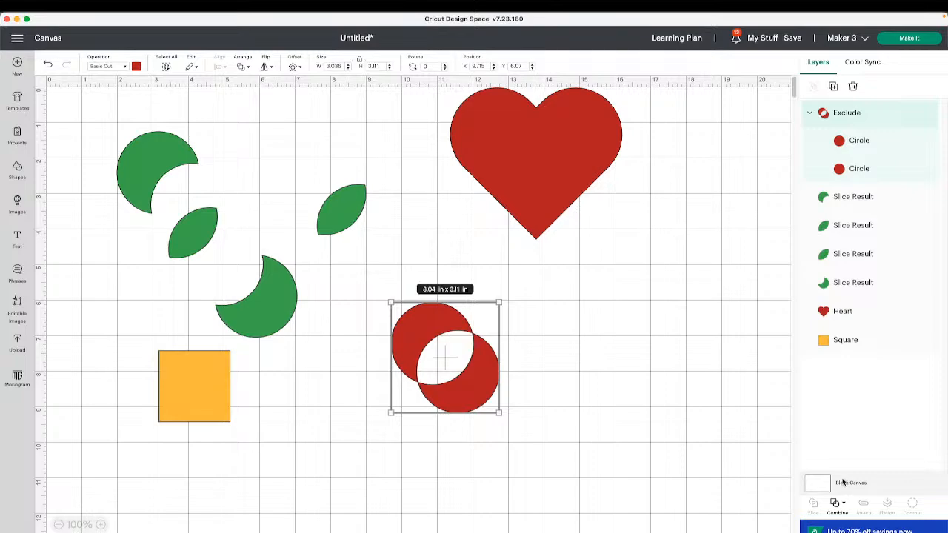
left_click(47, 65)
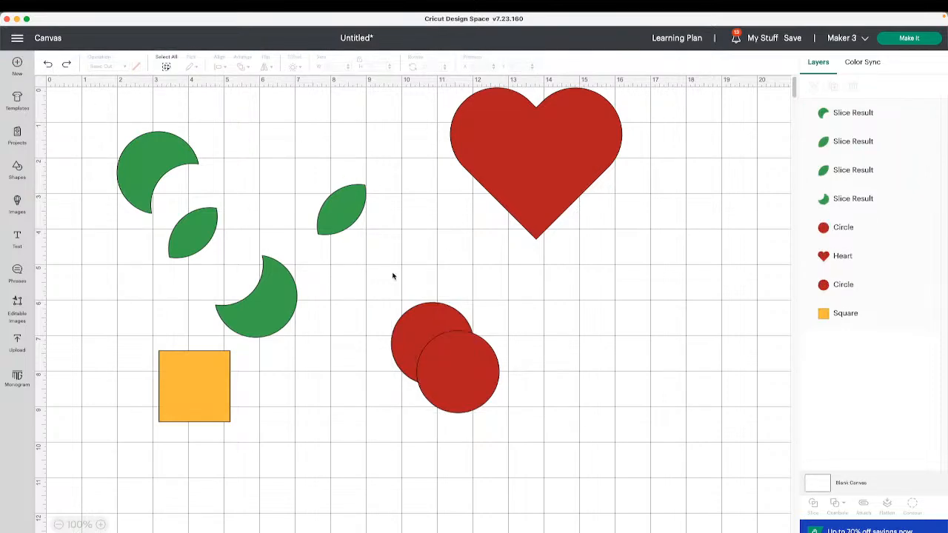
- Intersect the two overlapping red circles and move the separated green lens piece onto the upper green crescent
left_click_drag(537, 418, 422, 328)
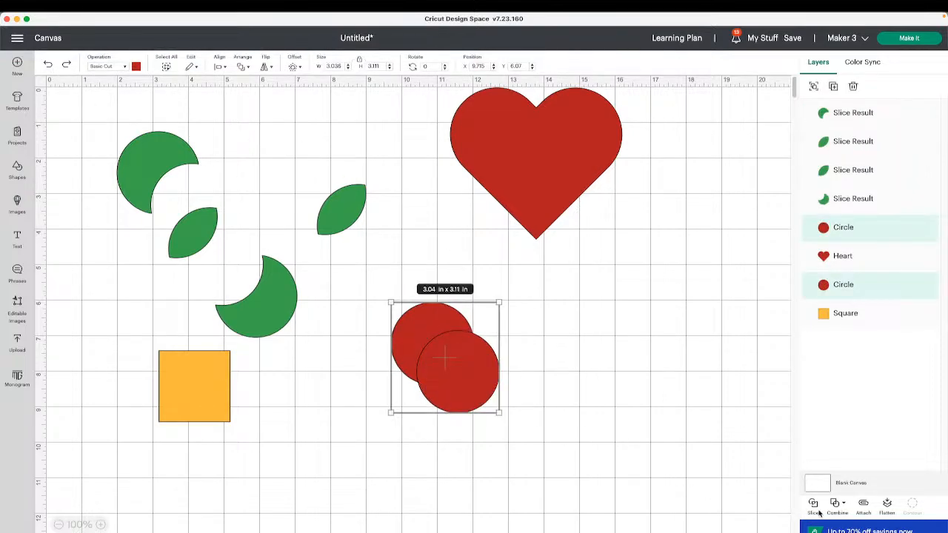
left_click(842, 503)
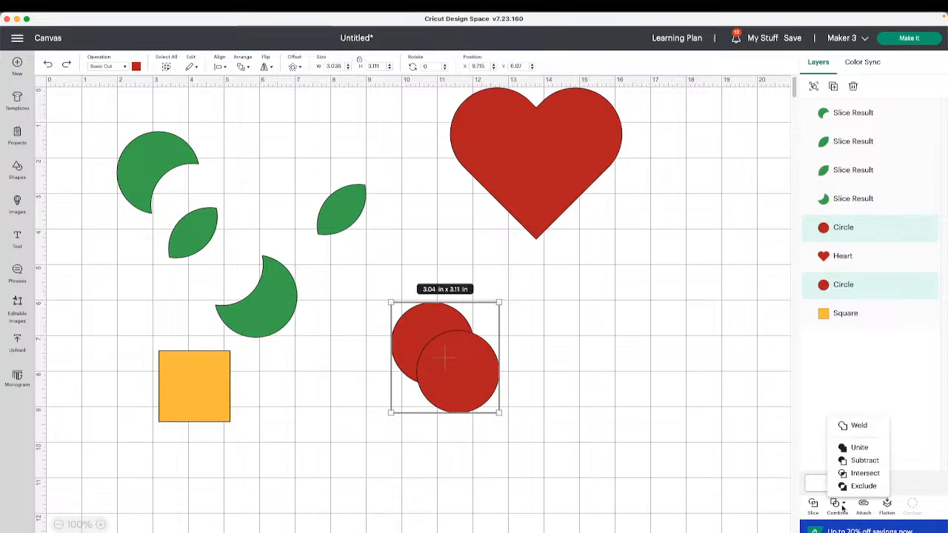
left_click(864, 473)
left_click(514, 417)
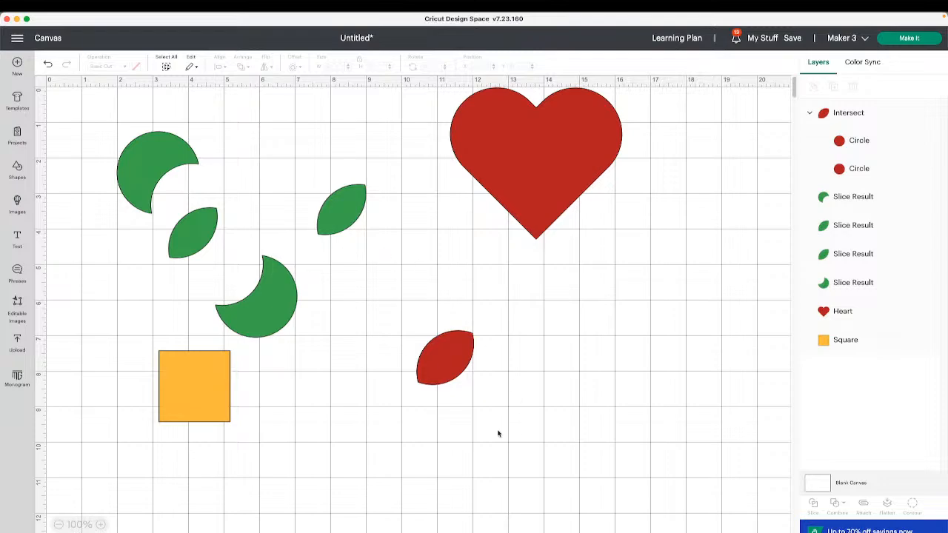
left_click_drag(332, 212, 183, 176)
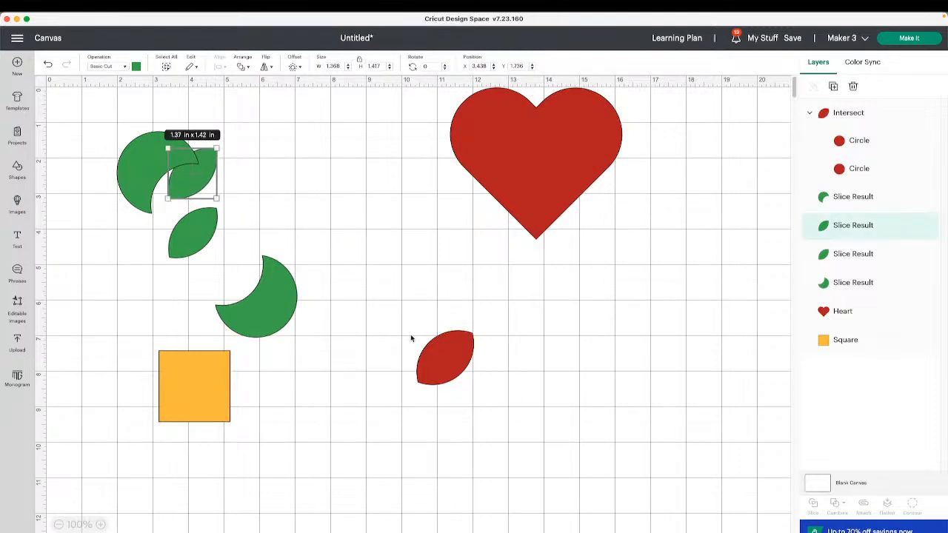
scroll(412, 338, "right", 3)
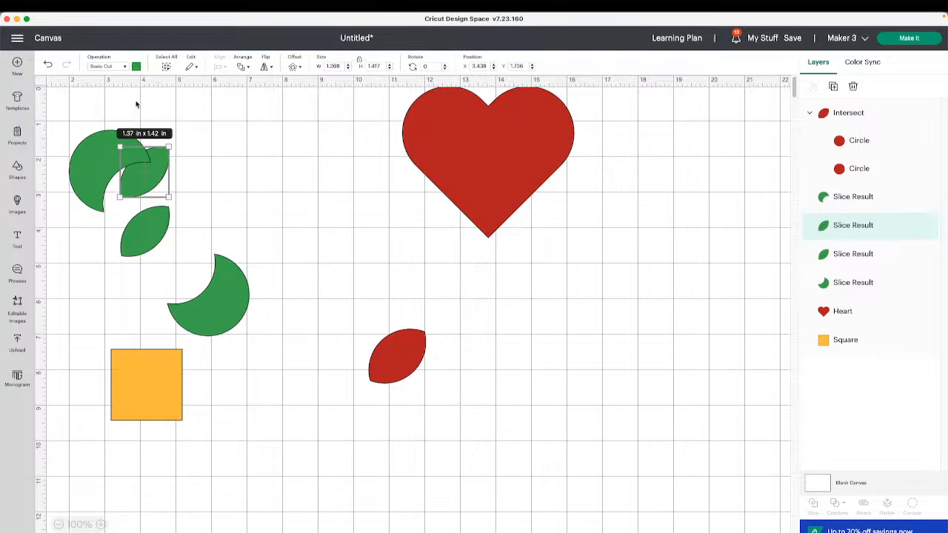
- Undo the lens move, the Intersect and the green slicing until the whole green circles are restored
left_click(47, 65)
left_click(48, 65)
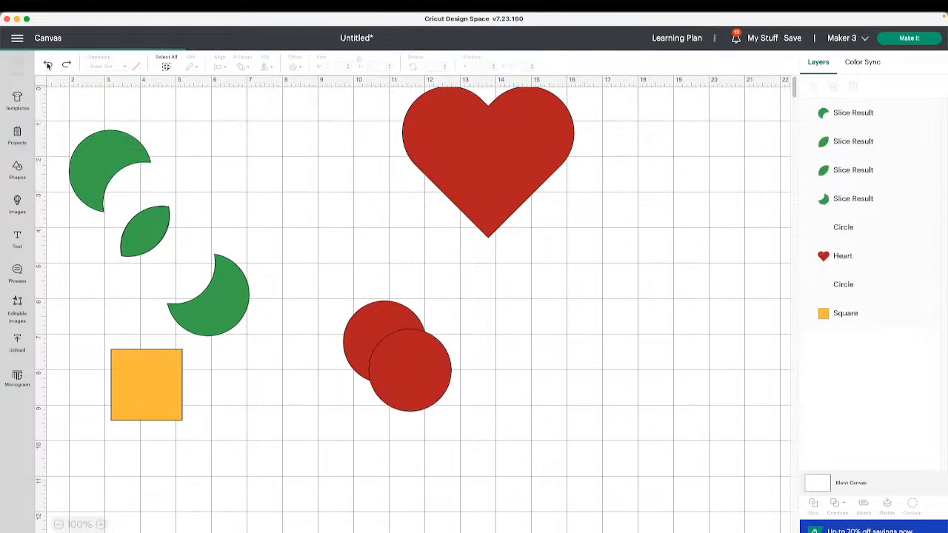
left_click(47, 65)
left_click(47, 65)
- Move the yellow square beside the green circles and place the two red circles over its upper-right and lower-left corners
left_click_drag(125, 300, 269, 339)
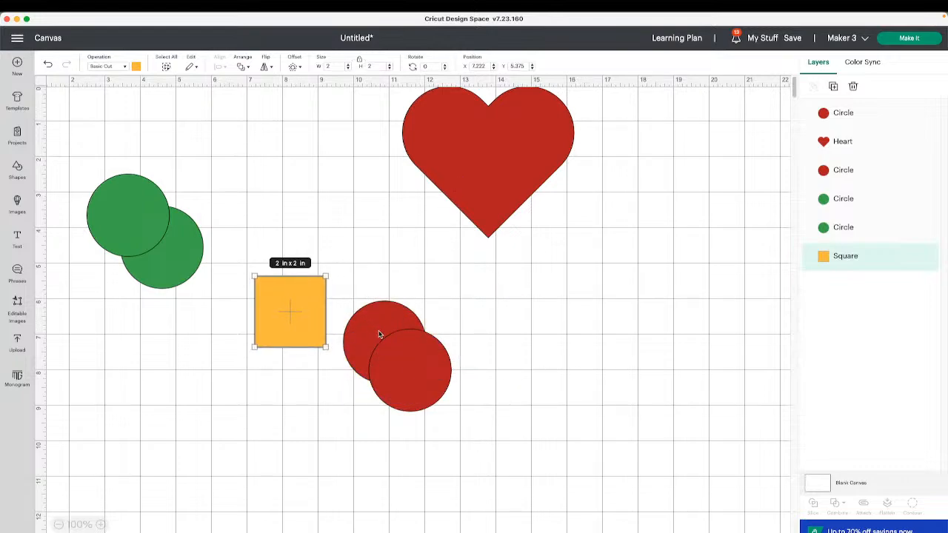
left_click_drag(379, 333, 345, 253)
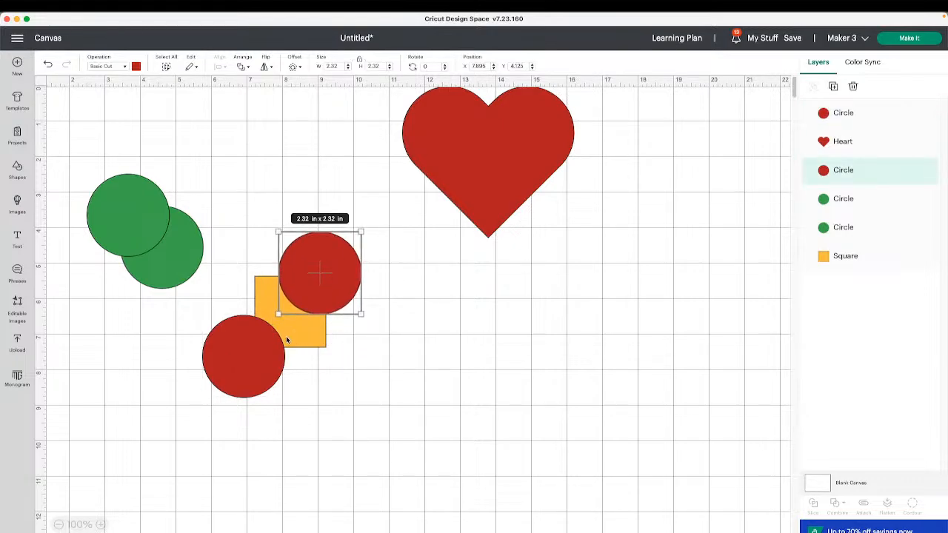
left_click_drag(273, 344, 276, 342)
- Try Intersect on the yellow square with the two separate red circles and undo it
left_click_drag(386, 366, 252, 295)
left_click(842, 506)
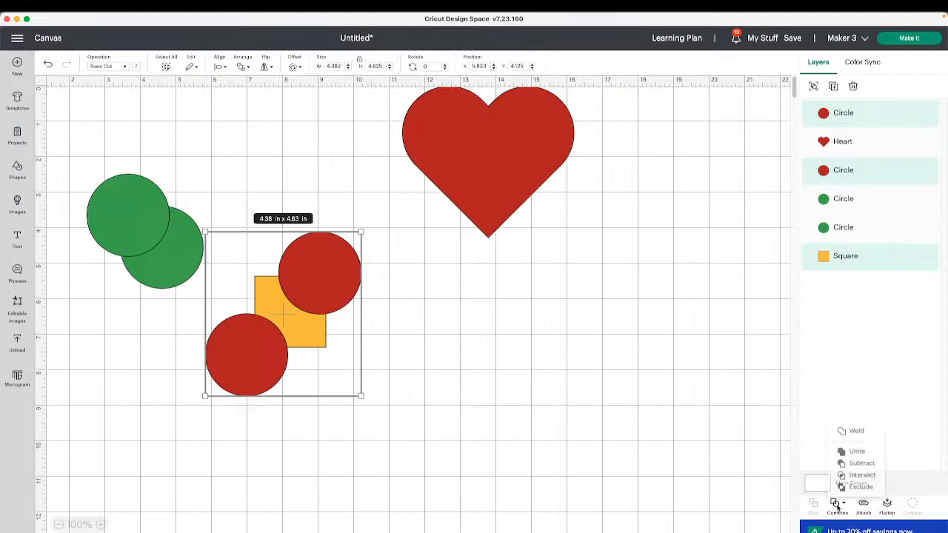
left_click(858, 474)
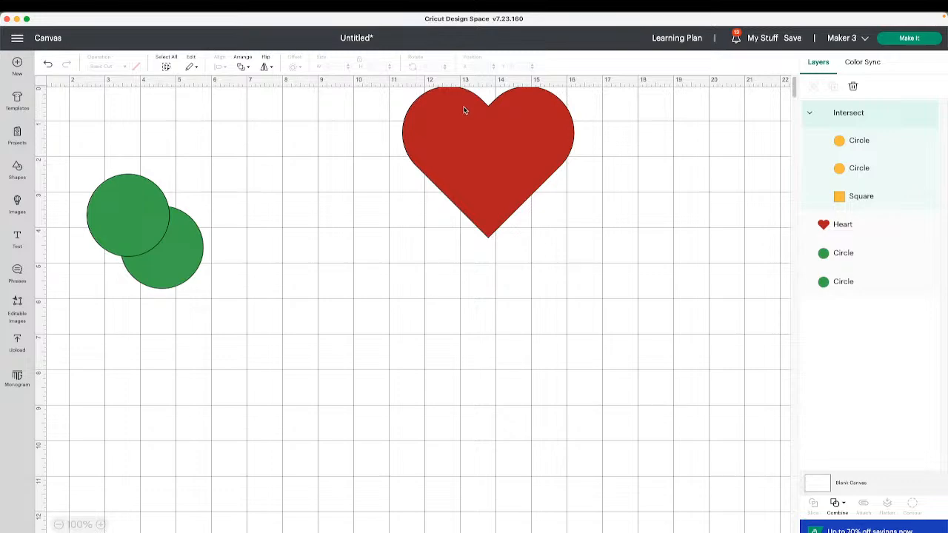
left_click(48, 65)
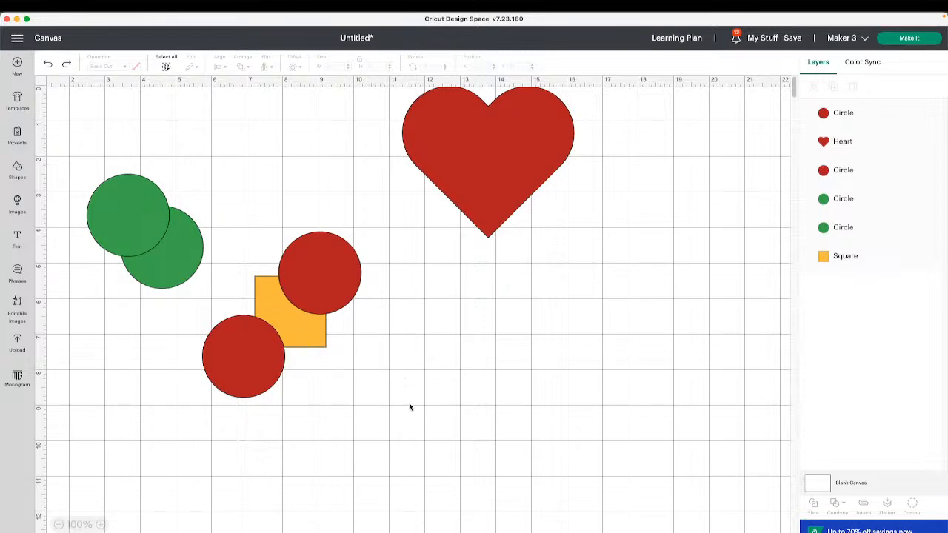
- Shift both red circles inward so they overlap each other as well as the yellow square
left_click_drag(241, 361, 269, 334)
left_click(370, 354)
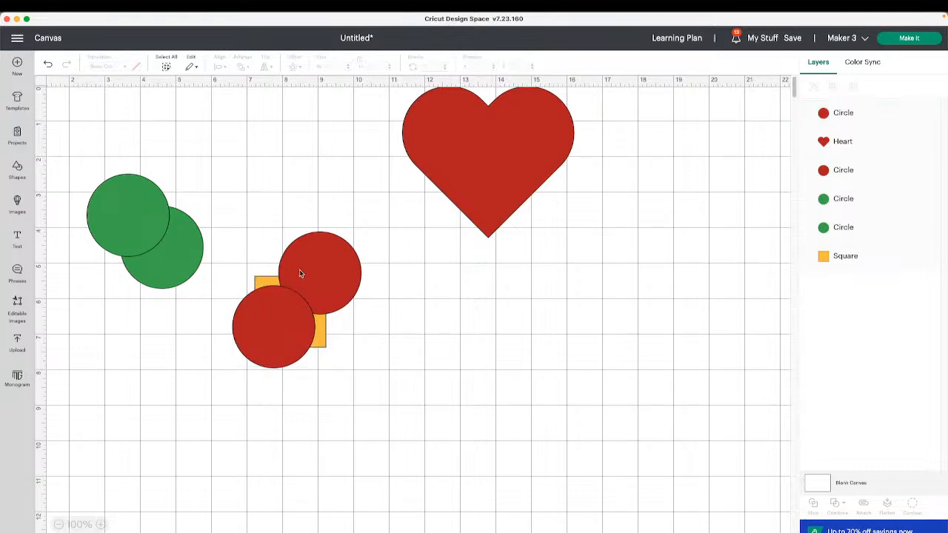
left_click_drag(301, 271, 290, 277)
left_click(369, 347)
- Try Intersect on the two overlapping red circles and the yellow square and undo it
left_click_drag(384, 370, 229, 233)
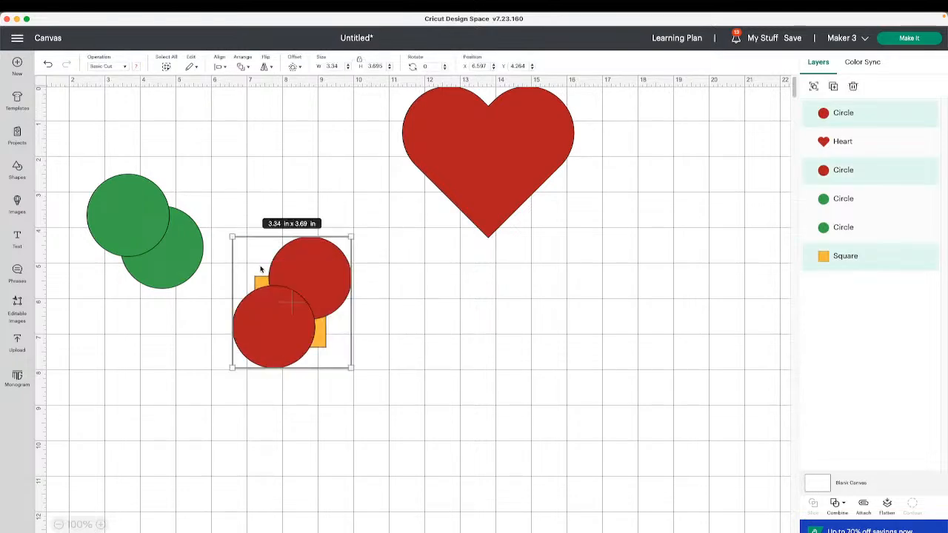
left_click(837, 505)
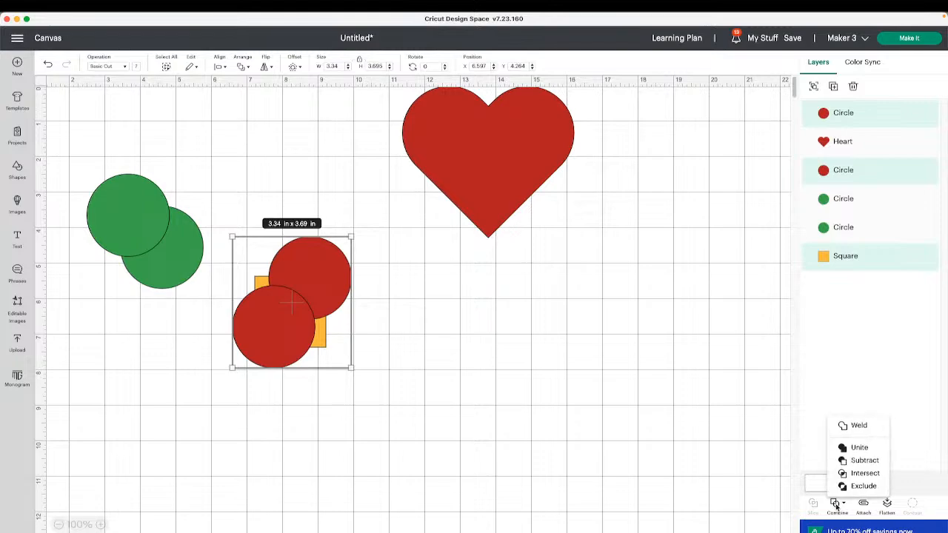
left_click(863, 474)
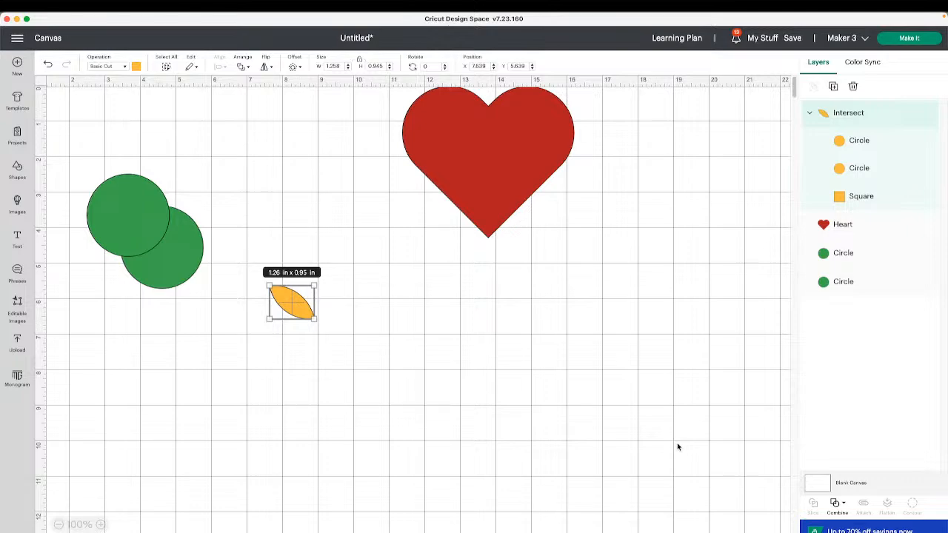
left_click(48, 65)
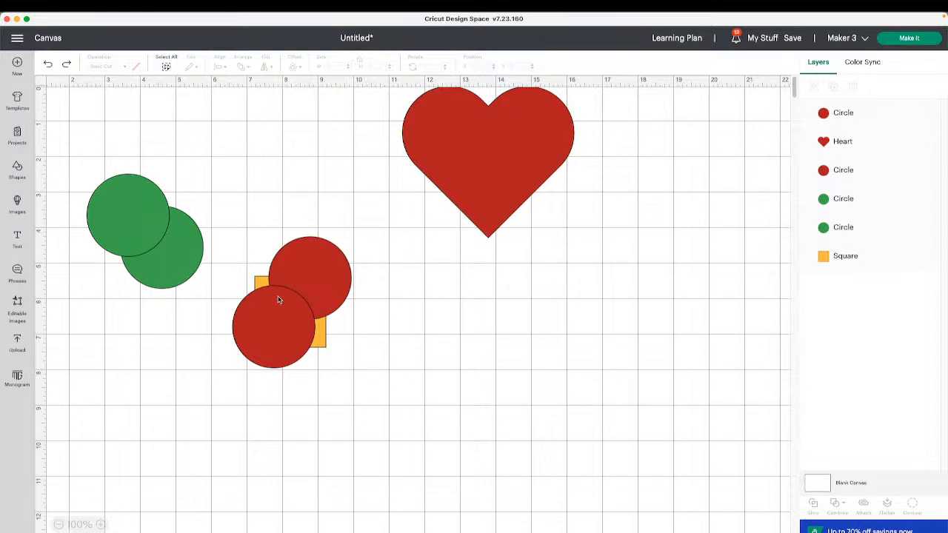
- Shift the upper red circle further over the lower one and Intersect both circles with the yellow square
scroll(284, 319, "right", 1)
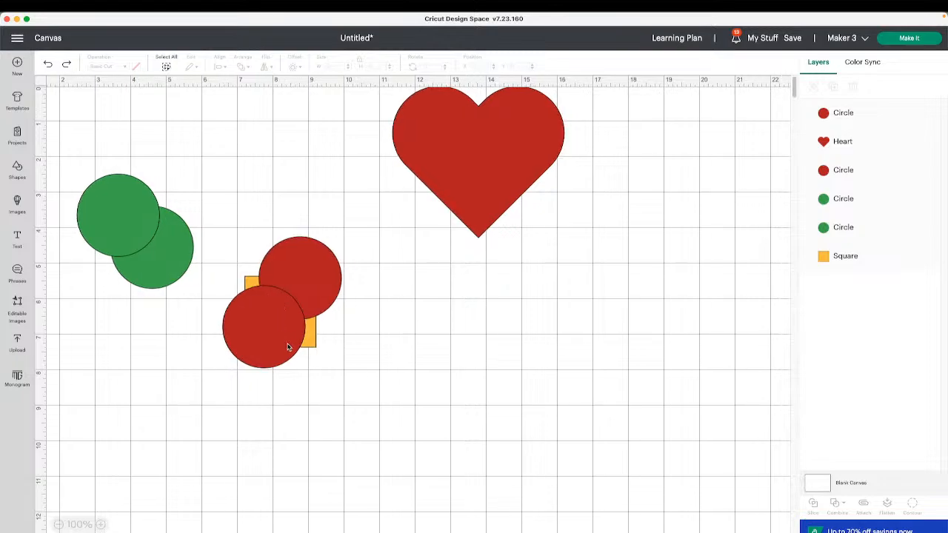
left_click_drag(317, 297, 309, 302)
left_click_drag(383, 374, 226, 249)
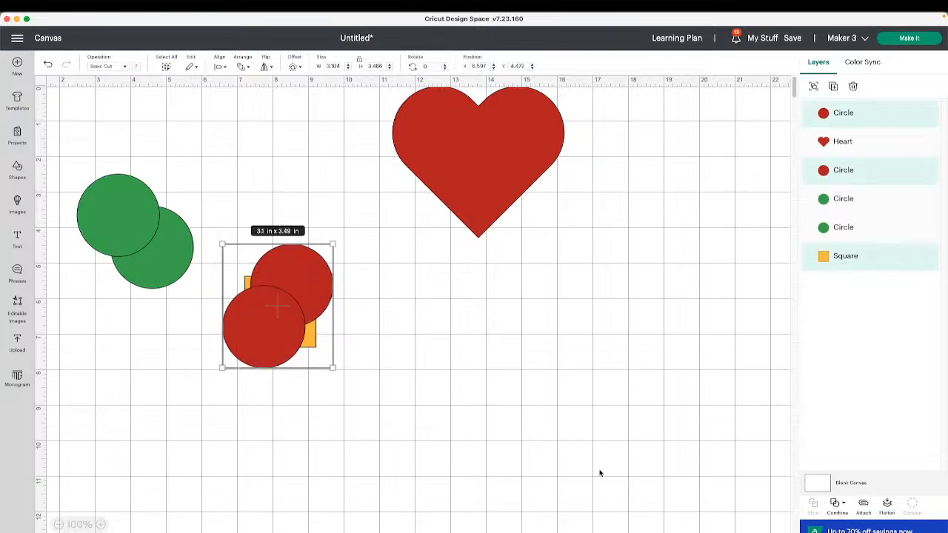
left_click(842, 506)
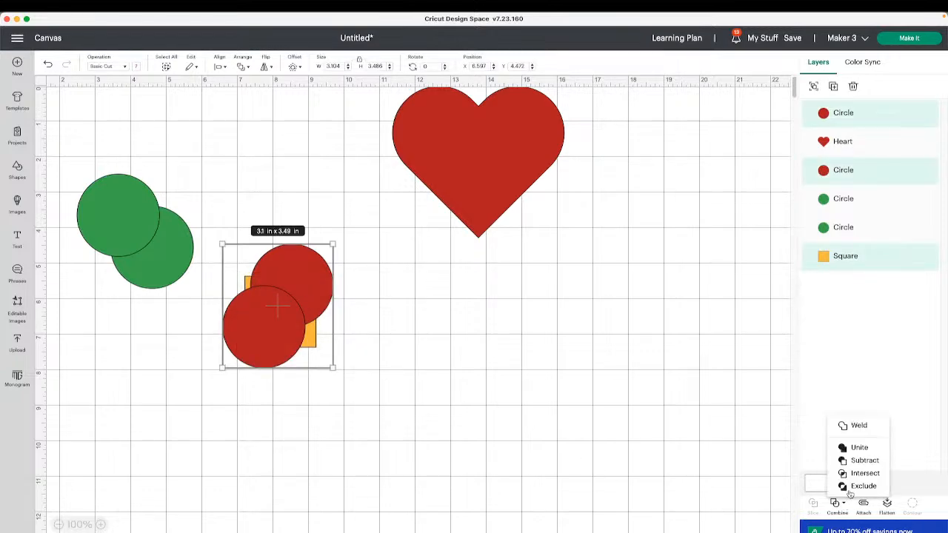
left_click(852, 474)
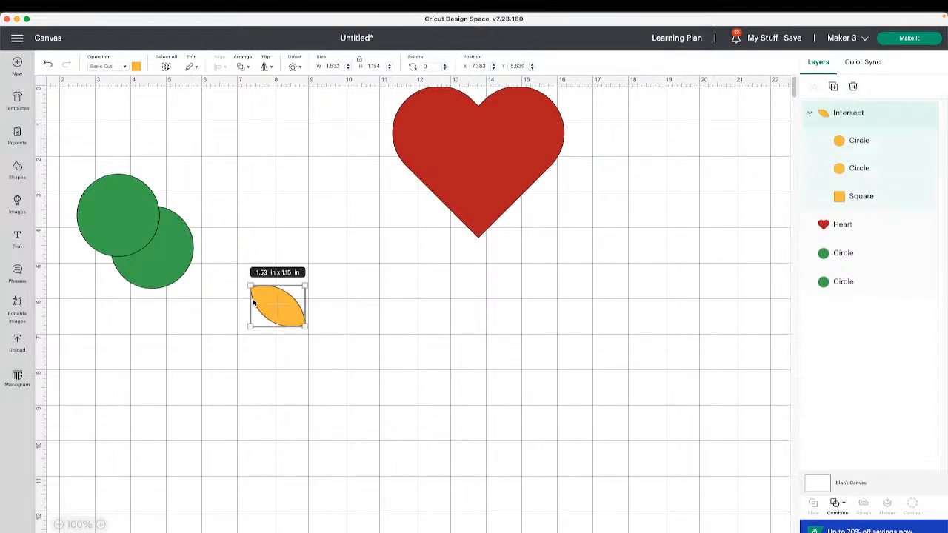
- Move the yellow intersected shape aside and delete it from the canvas
left_click_drag(290, 308, 327, 306)
left_click(436, 363)
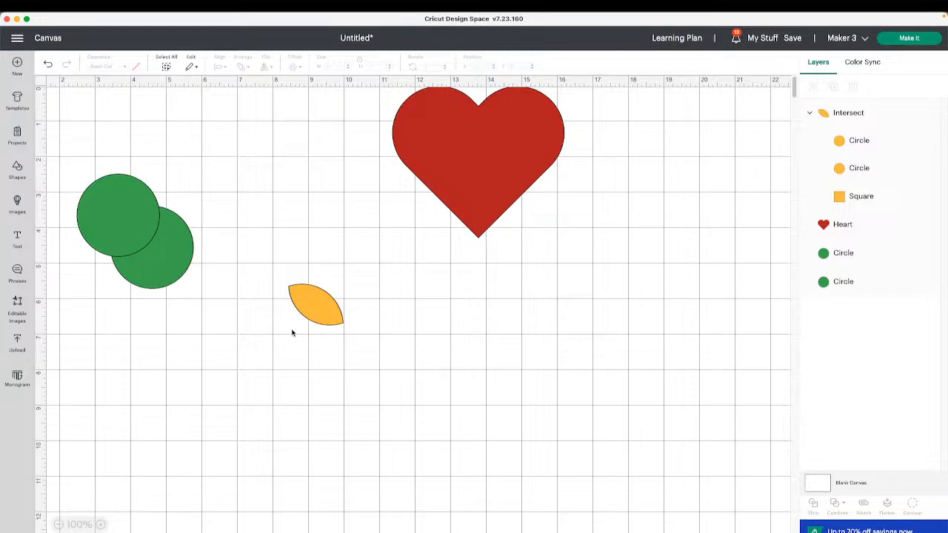
left_click(323, 314)
key("Delete")
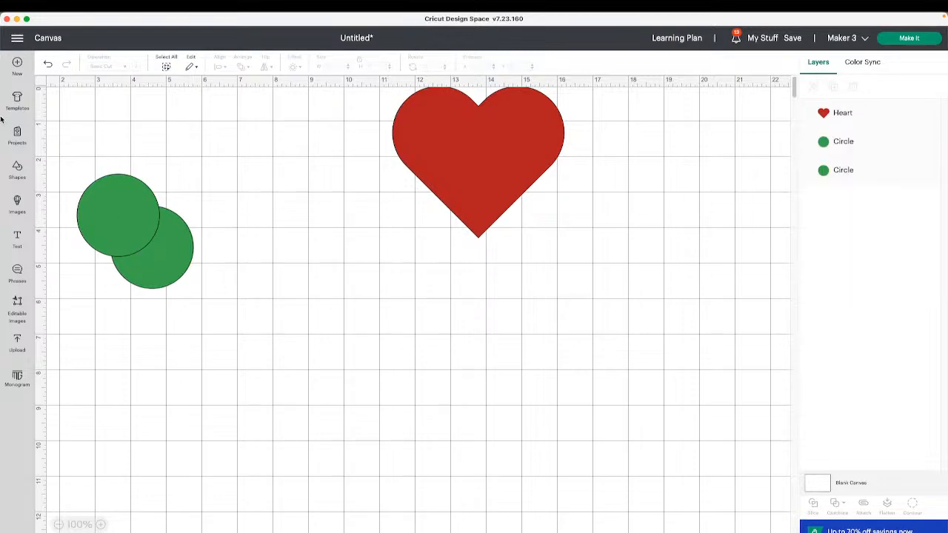
- Search the image library for "confetti" and add the Terrazzo Shapes image to the canvas
left_click(18, 204)
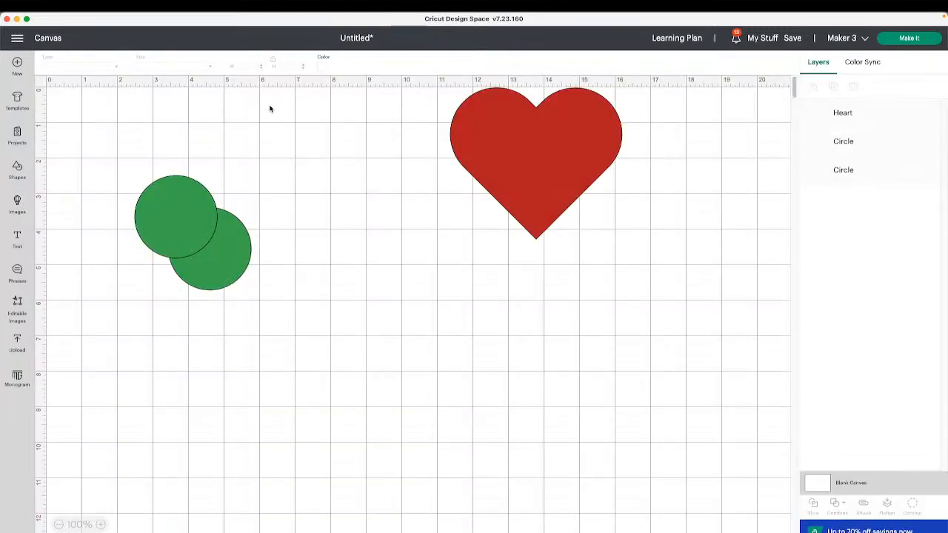
left_click(18, 206)
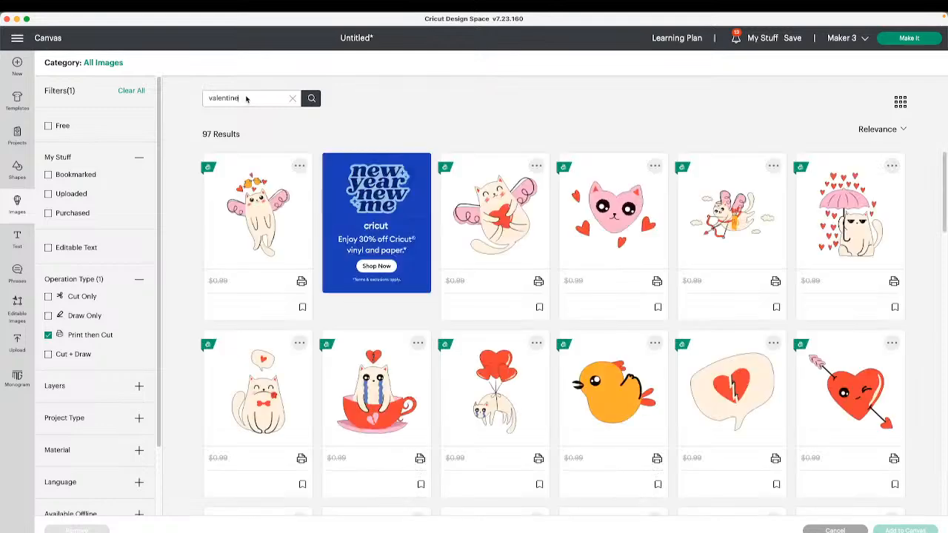
left_click_drag(246, 97, 164, 97)
type("confetti")
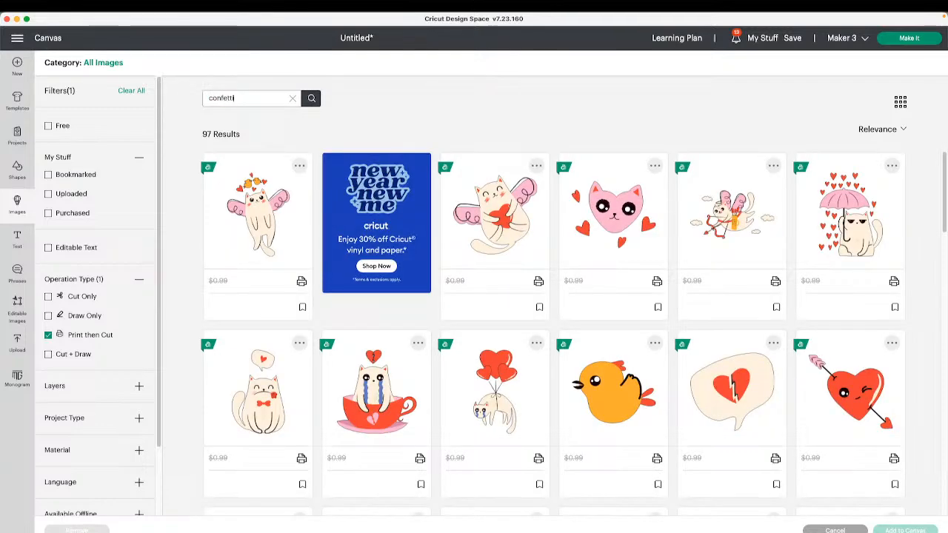
key("Return")
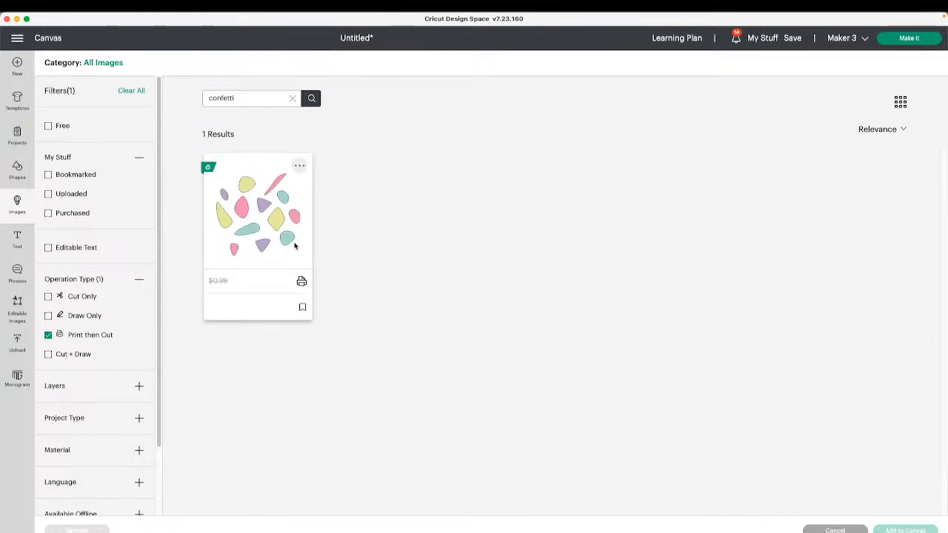
left_click(298, 249)
left_click(902, 529)
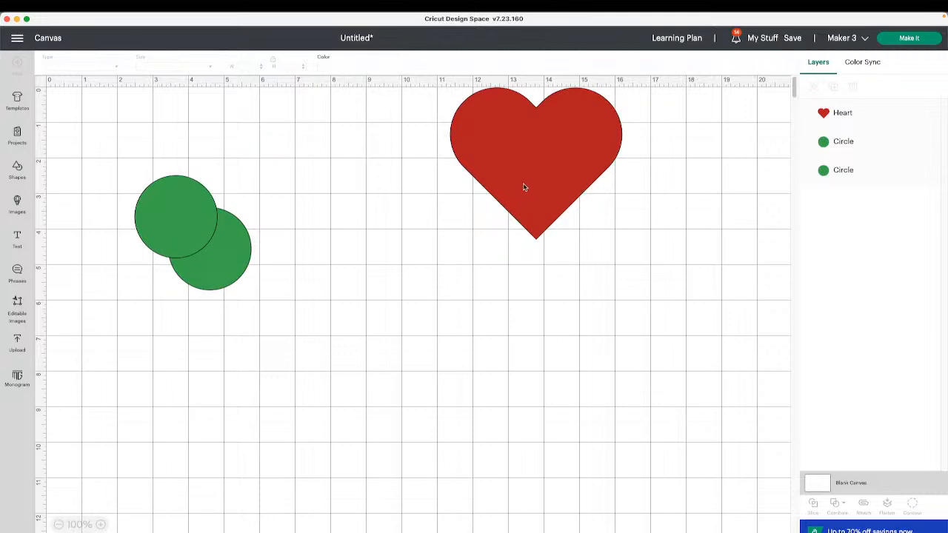
- Move the heart down and shrink the Terrazzo Shapes image to about 0.86 × 0.85 in on the heart's upper-left lobe
left_click_drag(523, 181, 479, 254)
left_click(333, 245)
left_click_drag(262, 244, 435, 357)
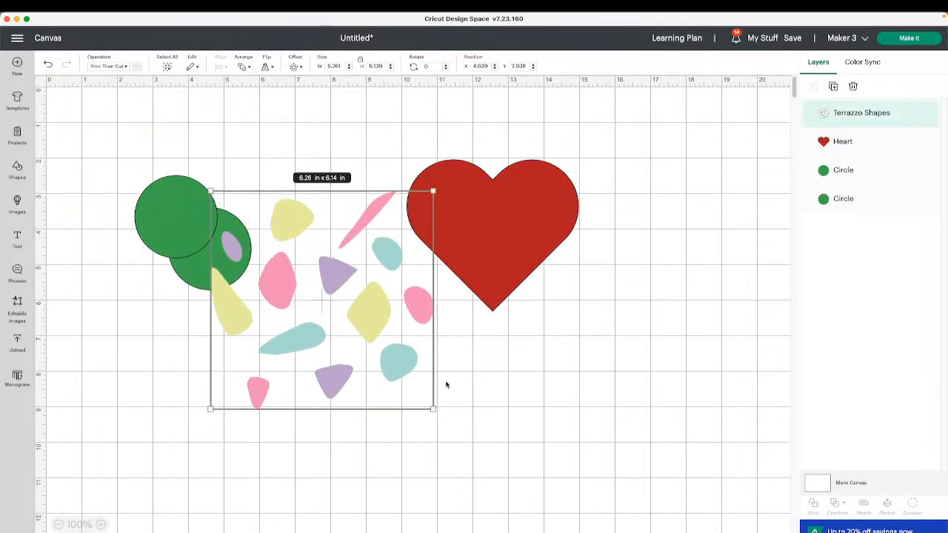
left_click_drag(440, 414, 463, 212)
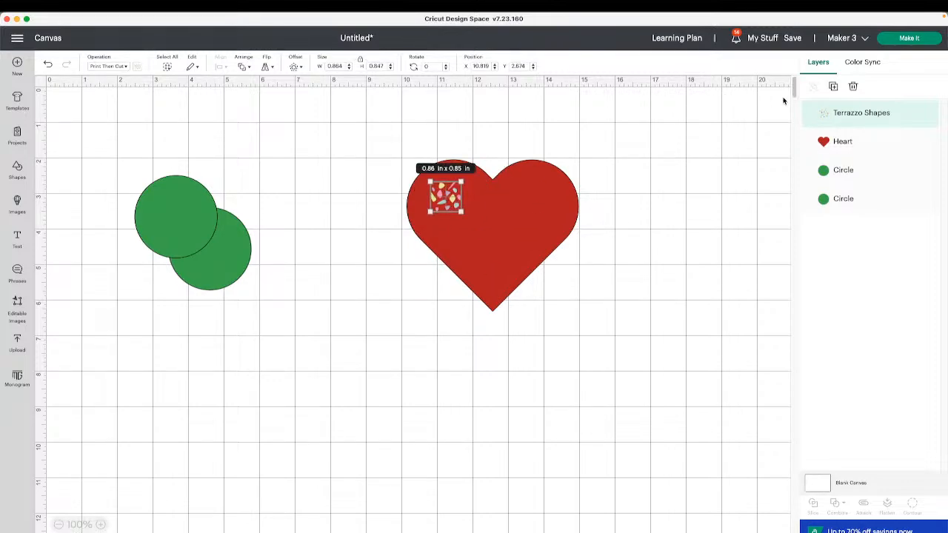
- Duplicate the Terrazzo Shapes image, enlarge the copy to about 1.48 × 1.45 in and place it beside the original on the heart
left_click(833, 87)
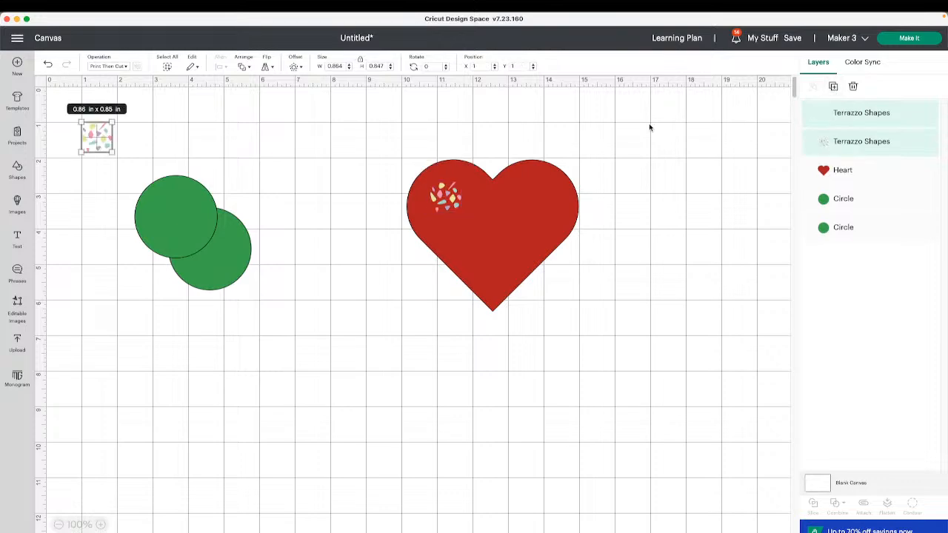
left_click_drag(96, 135, 512, 282)
left_click_drag(482, 252, 485, 203)
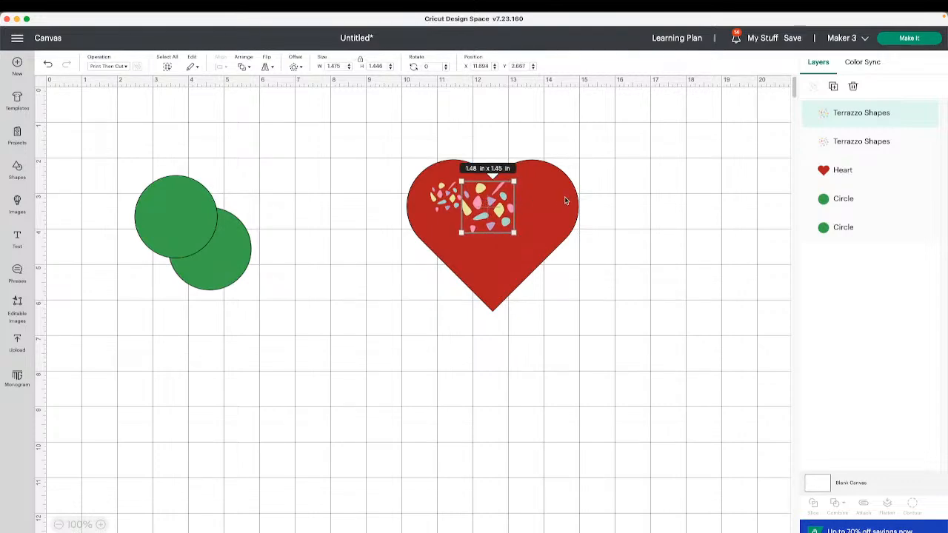
- Group the two Terrazzo Shapes images, duplicate the group and place the copy over the heart's right lobe
left_click(501, 214, "shift")
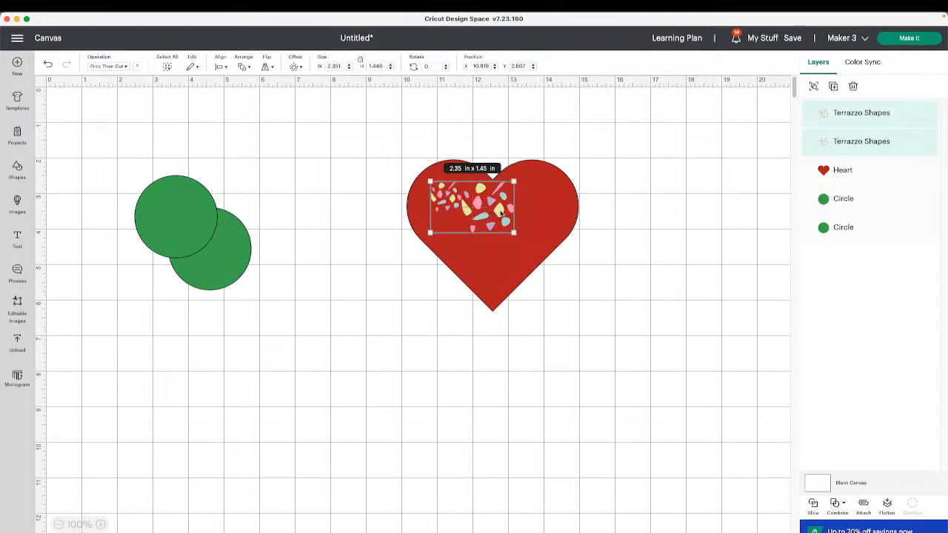
left_click(813, 87)
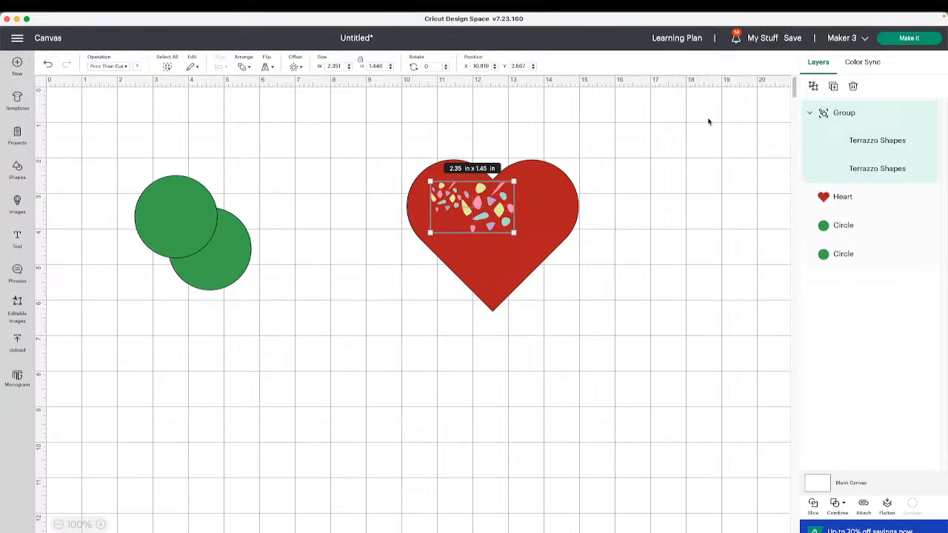
left_click(833, 86)
left_click_drag(185, 159, 588, 208)
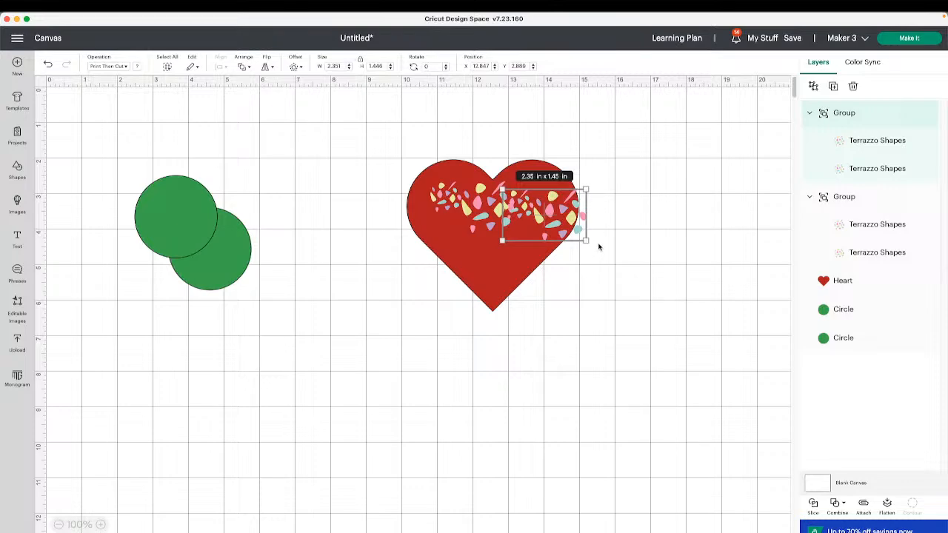
left_click(620, 260)
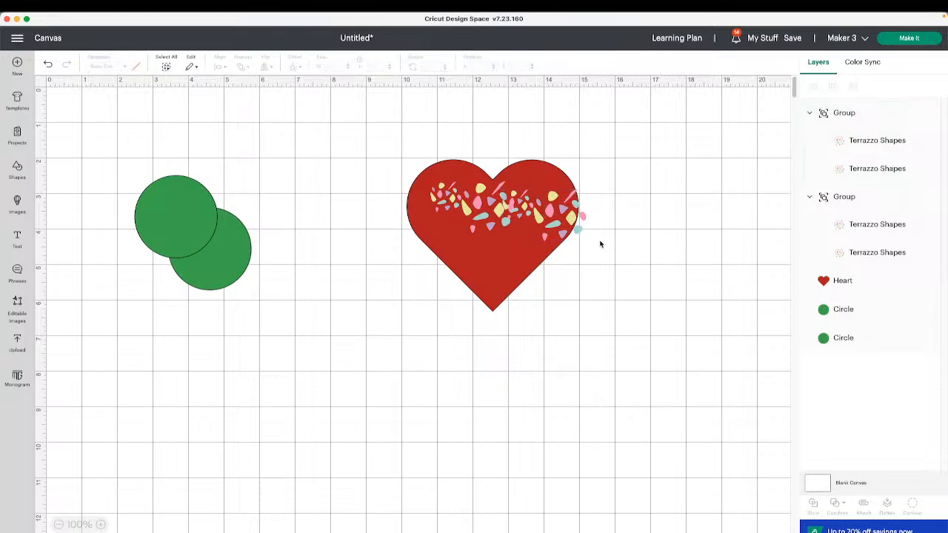
- Reposition the two confetti groups so one covers the heart's centre and the other extends past its upper-right edge
left_click(578, 223)
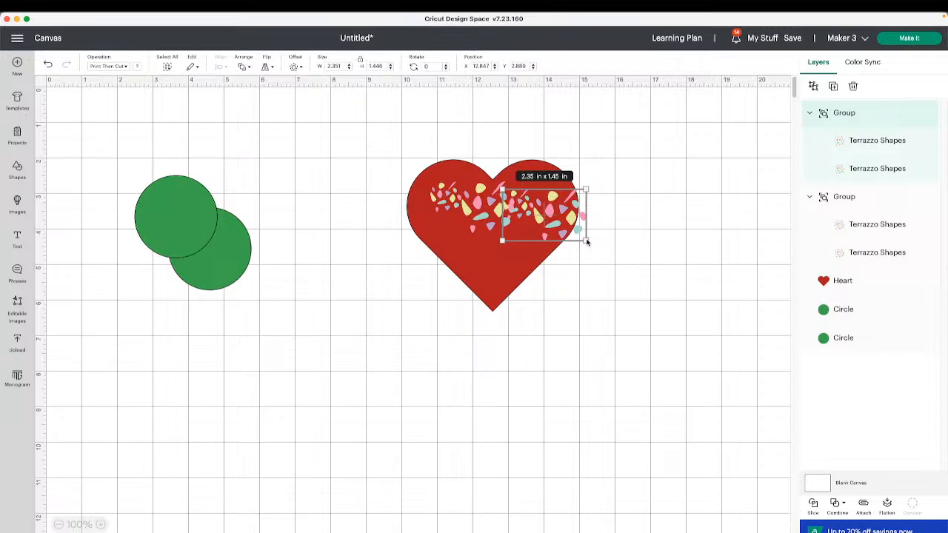
left_click_drag(594, 186, 589, 186)
left_click_drag(586, 189, 525, 266)
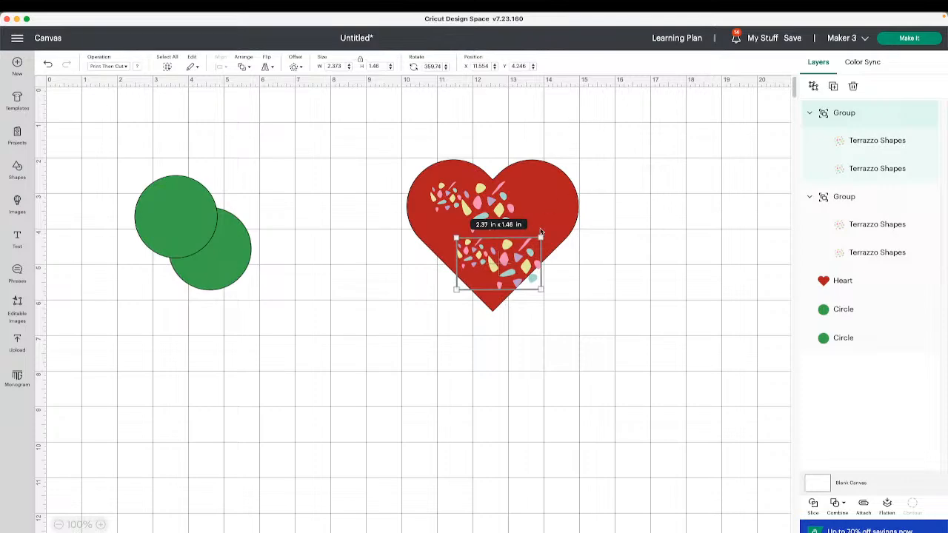
mouse_move(539, 242)
left_mouse_down()
mouse_move(568, 165)
mouse_move(585, 178)
mouse_move(540, 200)
mouse_move(492, 204)
mouse_move(529, 232)
left_mouse_up()
left_click(657, 245)
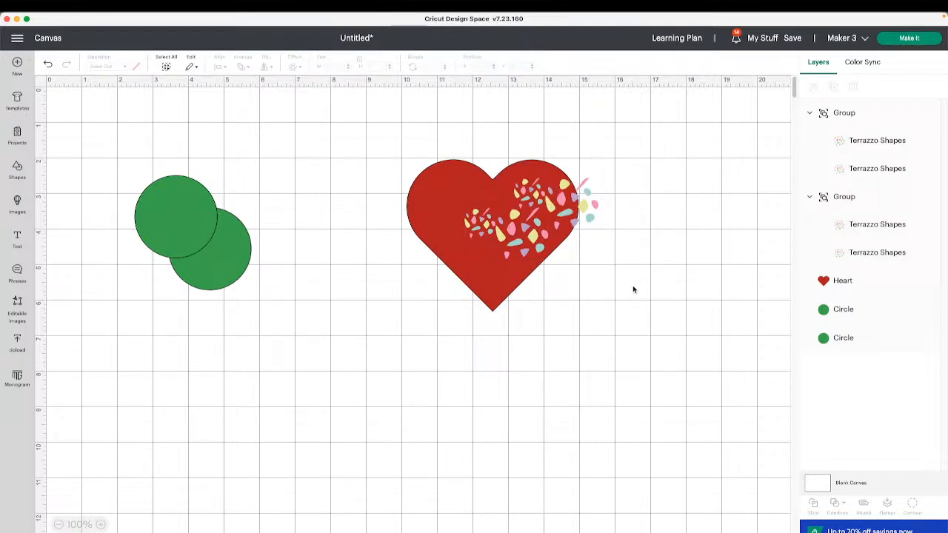
- Apply Exclude to the heart and both confetti groups, and move the combined heart closer to the green circles
left_click_drag(633, 289, 443, 140)
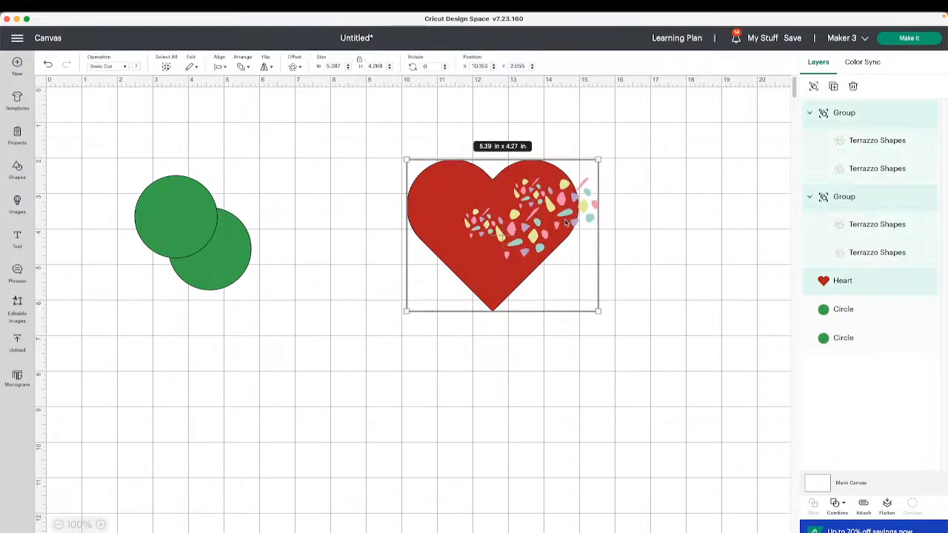
left_click(844, 506)
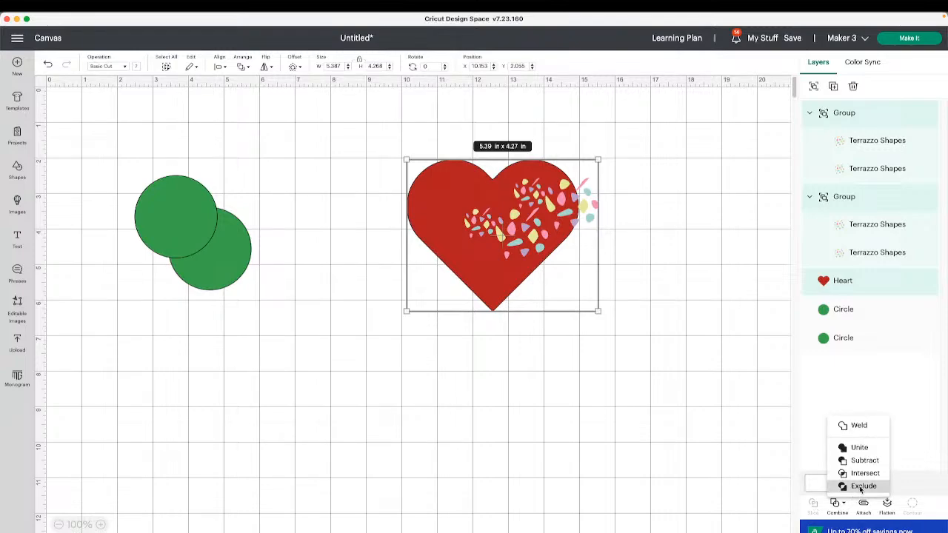
left_click(861, 487)
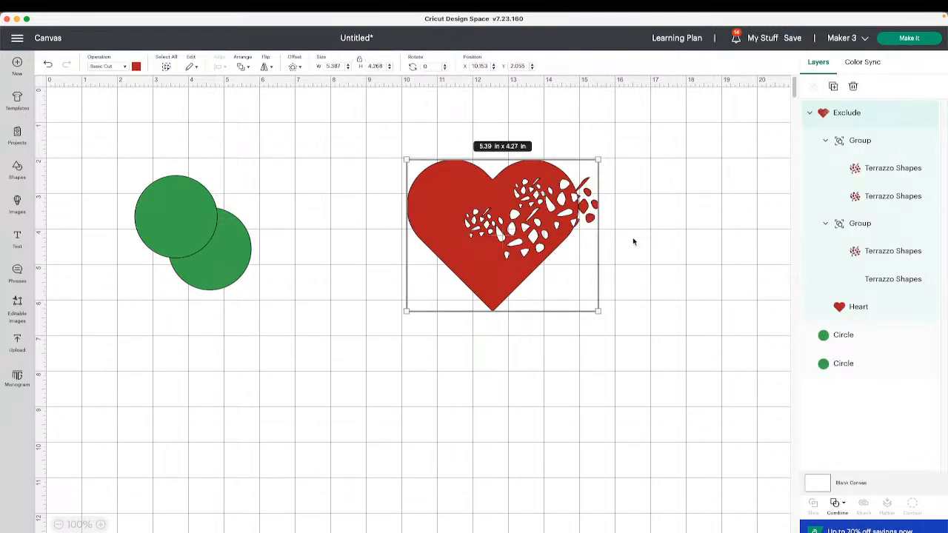
left_click_drag(489, 222, 433, 229)
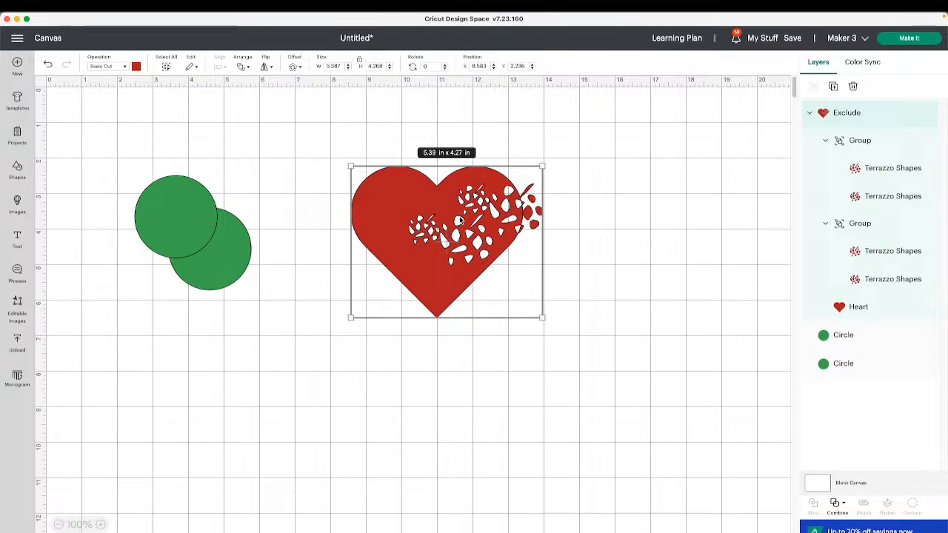
left_click(584, 294)
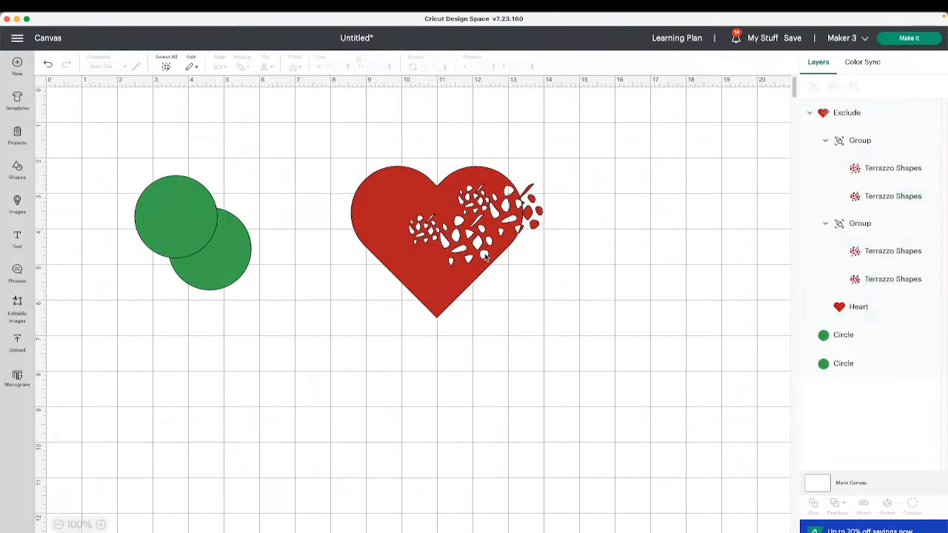
- Shift the front green circle further over the one behind it
left_click(486, 258)
left_click(267, 260)
left_click_drag(212, 255, 232, 265)
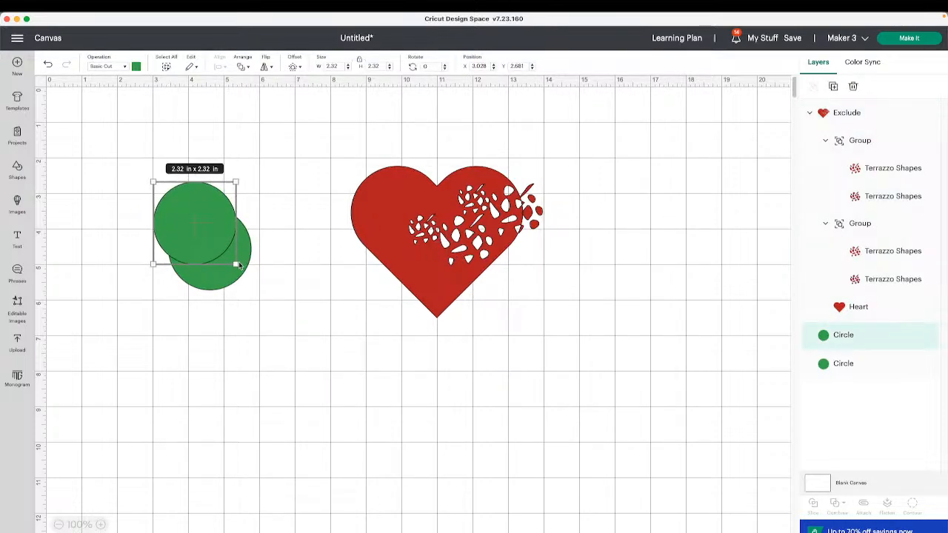
left_click(422, 259)
- Undo the edits back to the two ungrouped Terrazzo Shapes images on the heart and select the larger one
left_click(48, 64)
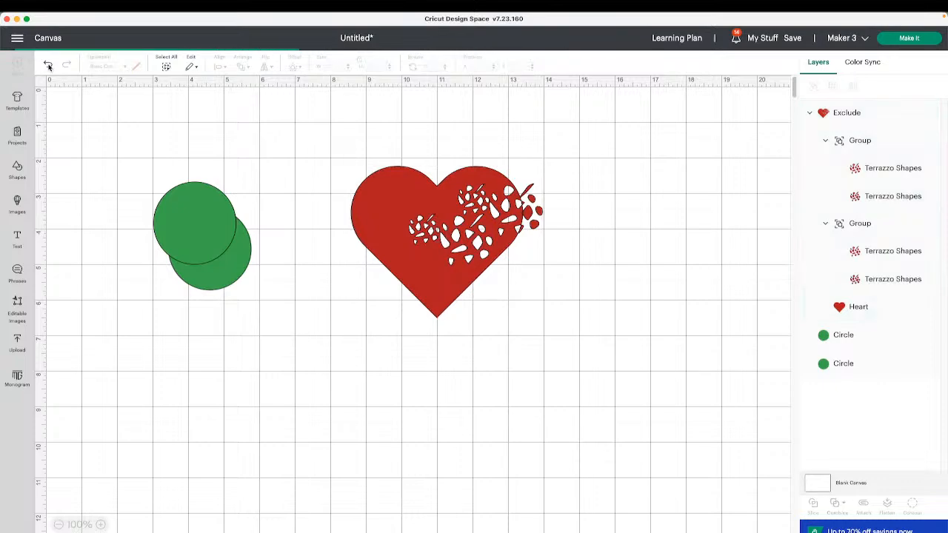
left_click(49, 65)
left_click(49, 65)
left_click(49, 66)
left_click(49, 66)
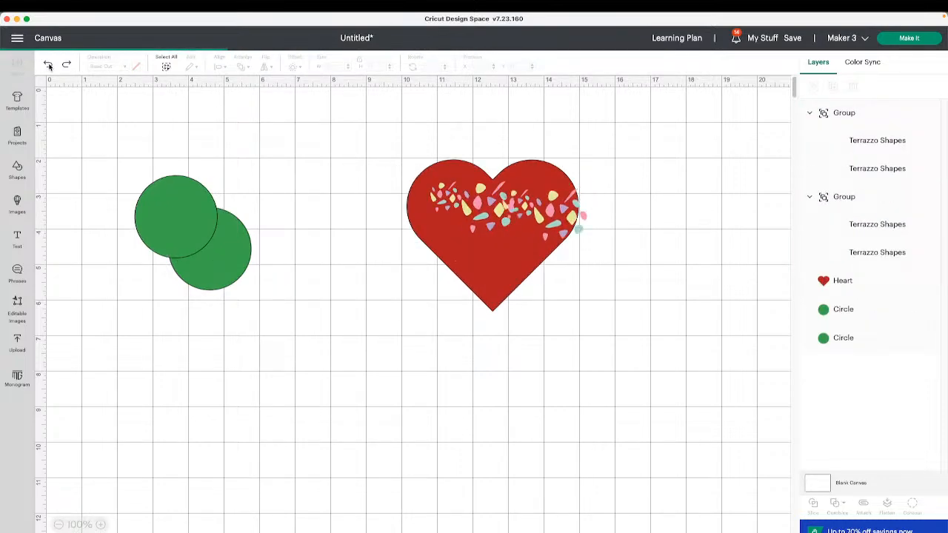
left_click(49, 66)
left_click(49, 66)
left_click(474, 225)
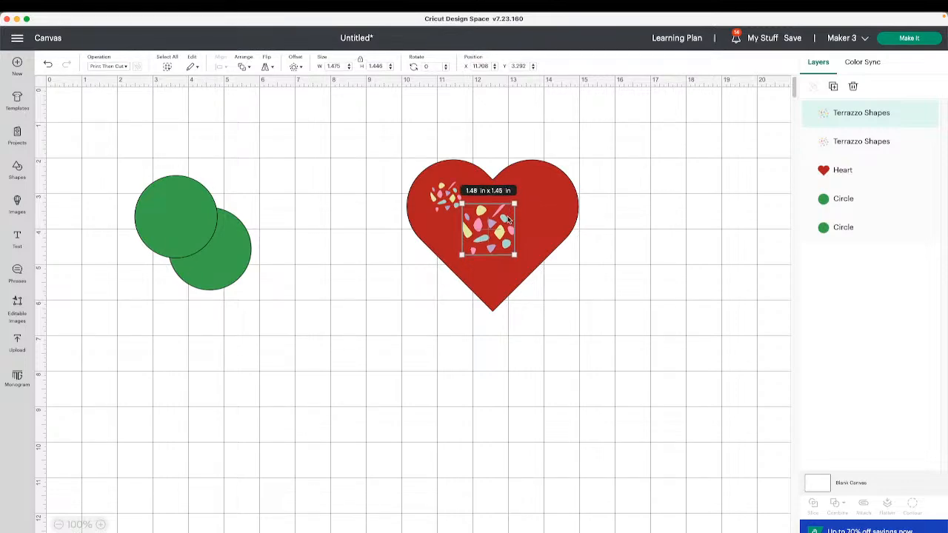
- Delete both Terrazzo Shapes images from the heart
key("Delete")
left_click(445, 197)
key("Delete")
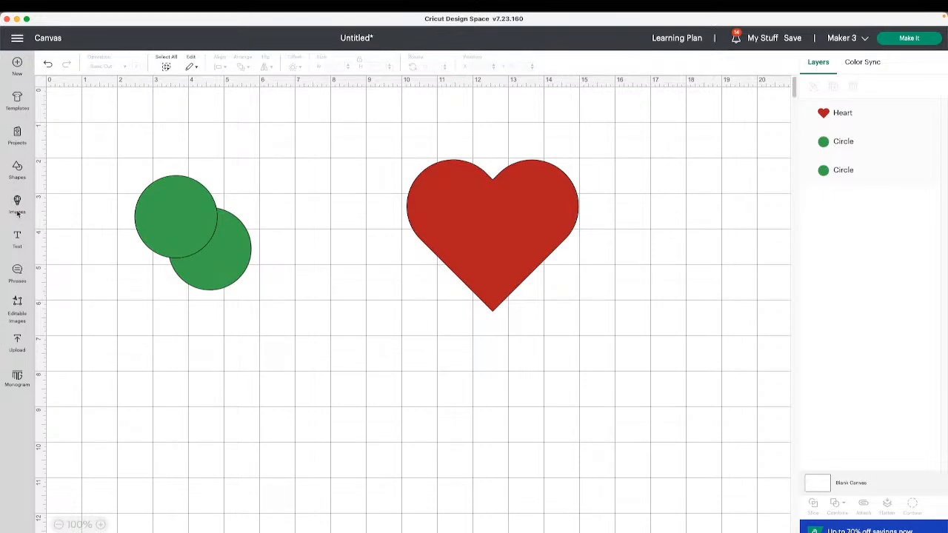
- Add the text "Crafting" in Regular style and place it overlapping the heart's right edge
left_click(17, 237)
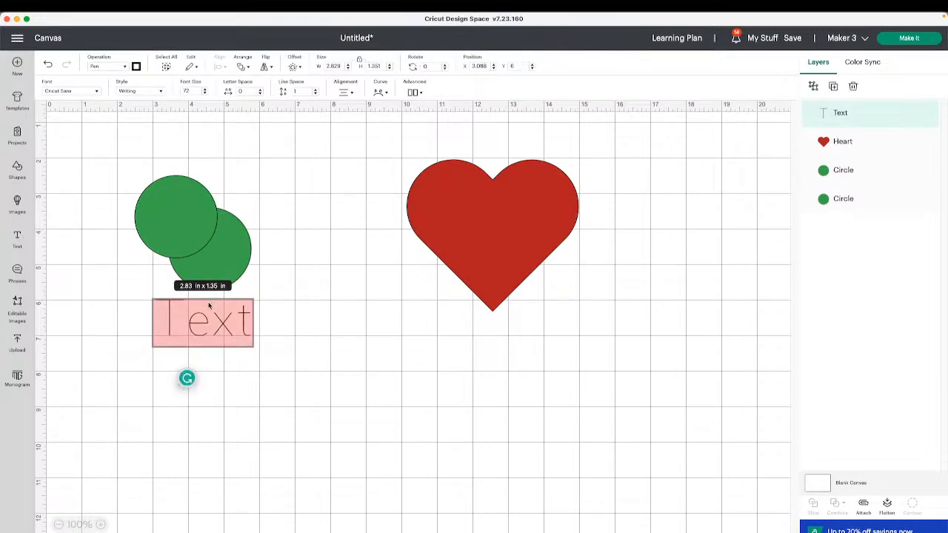
left_click(96, 91)
left_click(122, 92)
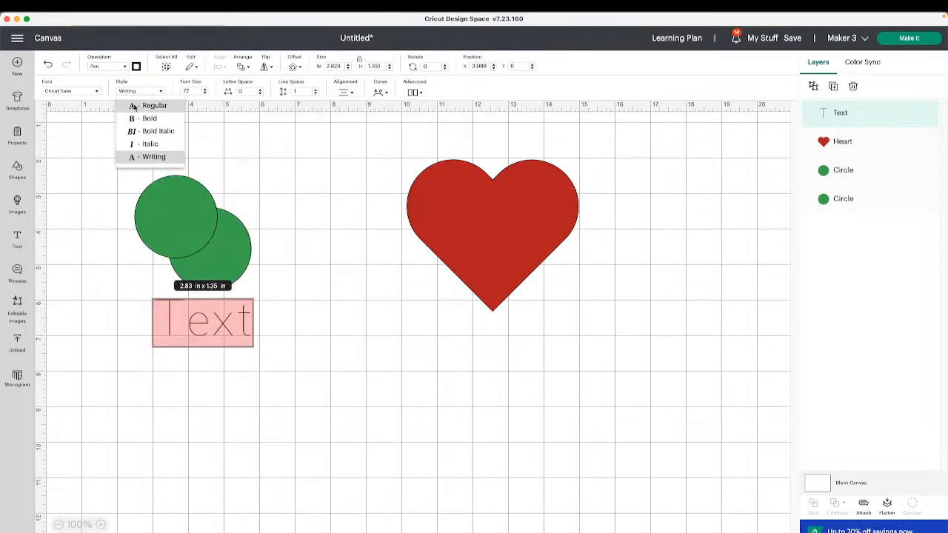
left_click(137, 107)
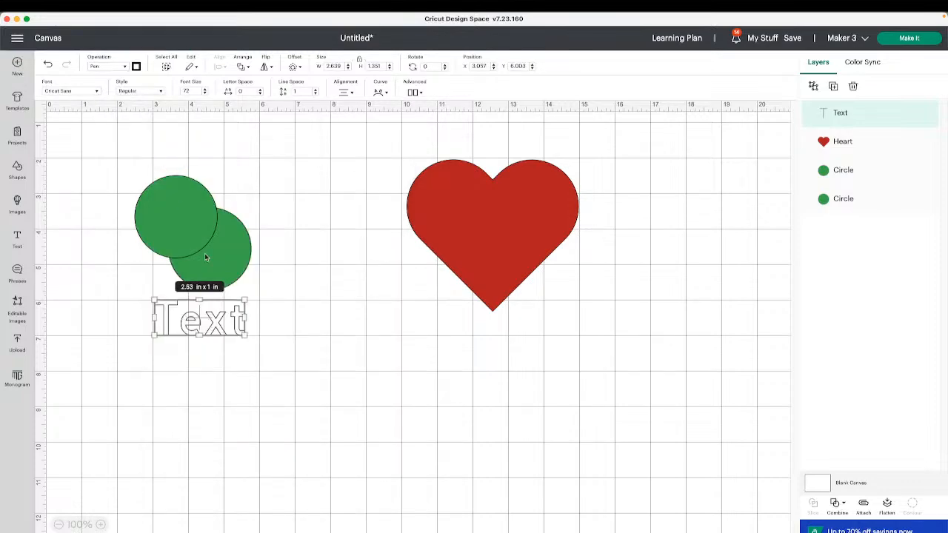
double_click(235, 331)
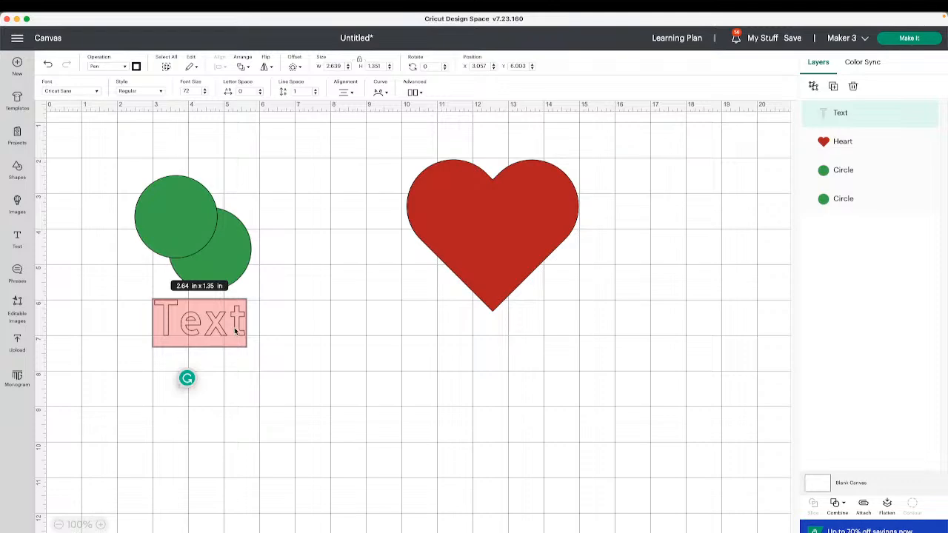
type("Crafting")
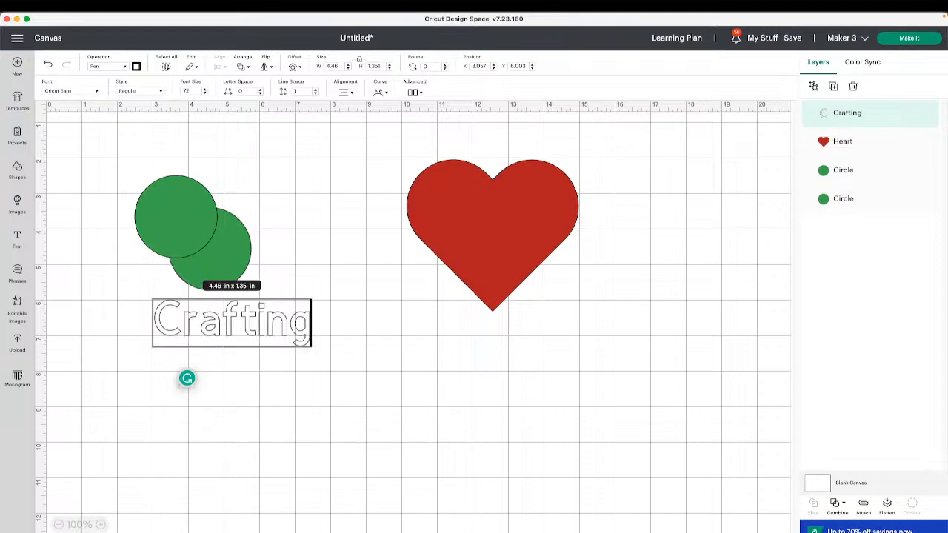
left_click_drag(294, 327, 610, 234)
left_click(643, 278)
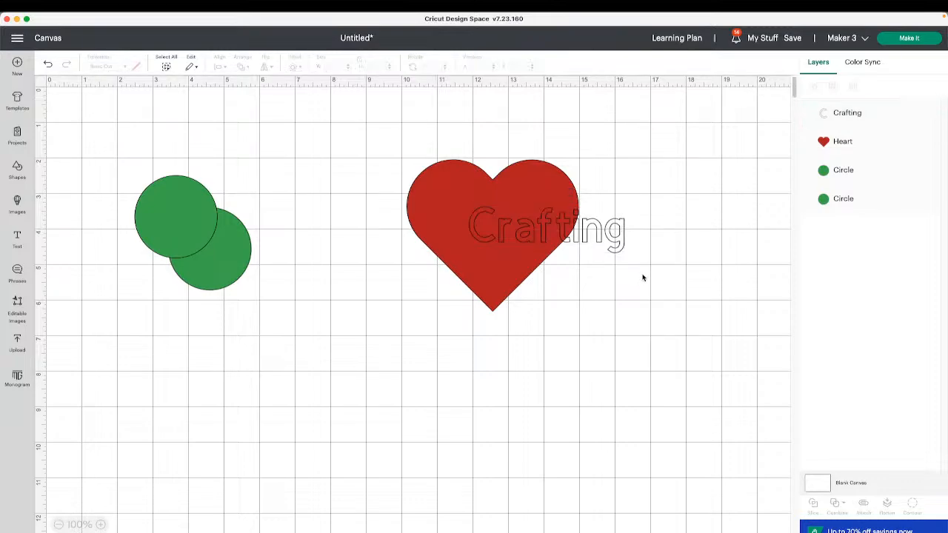
left_click(584, 236)
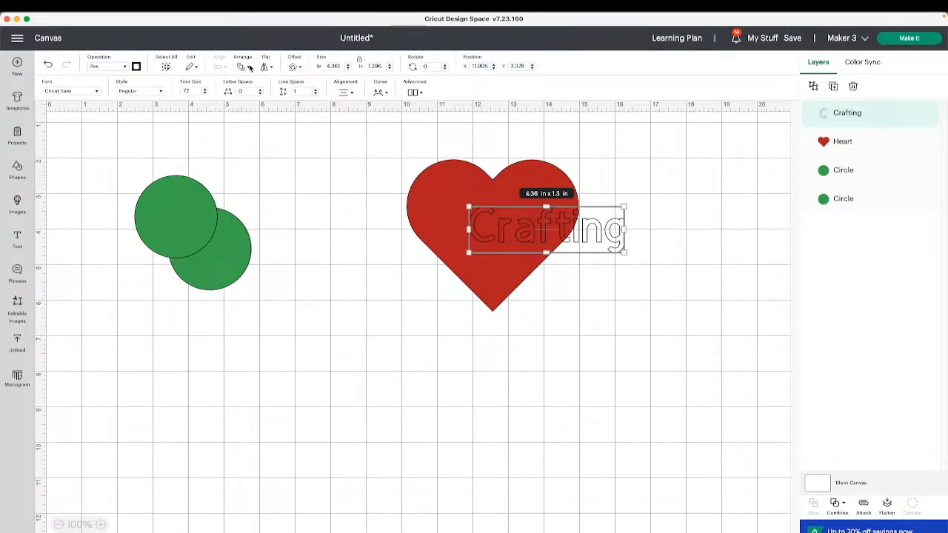
left_click(249, 67)
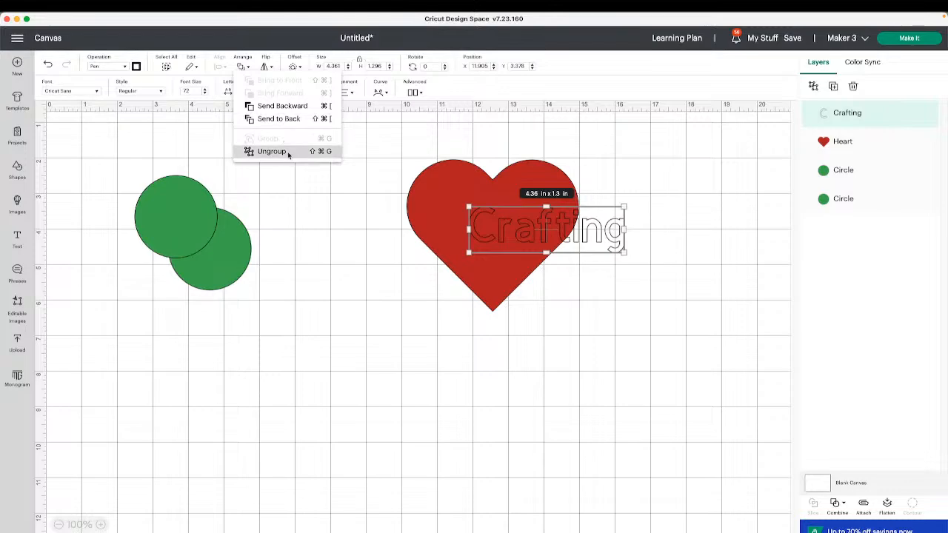
left_click(665, 258)
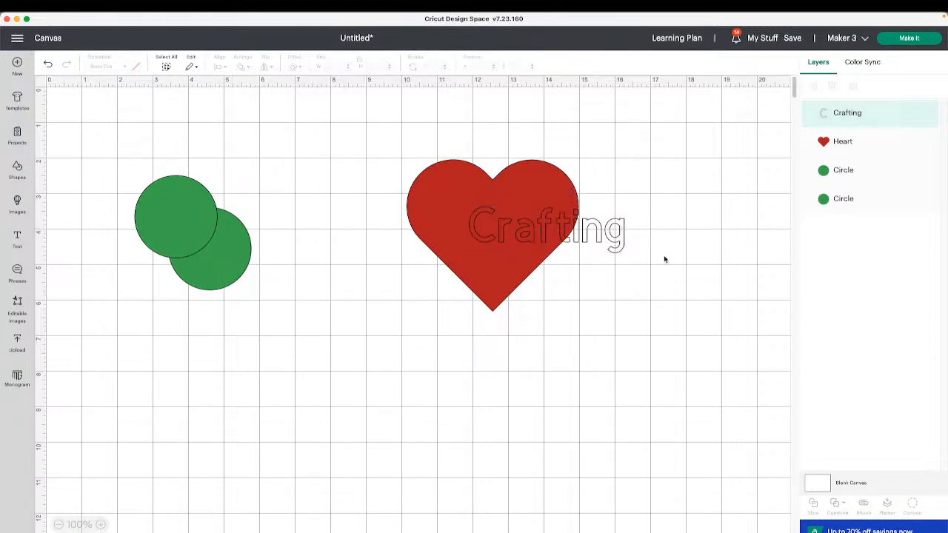
left_click_drag(680, 271, 493, 224)
left_click(614, 244)
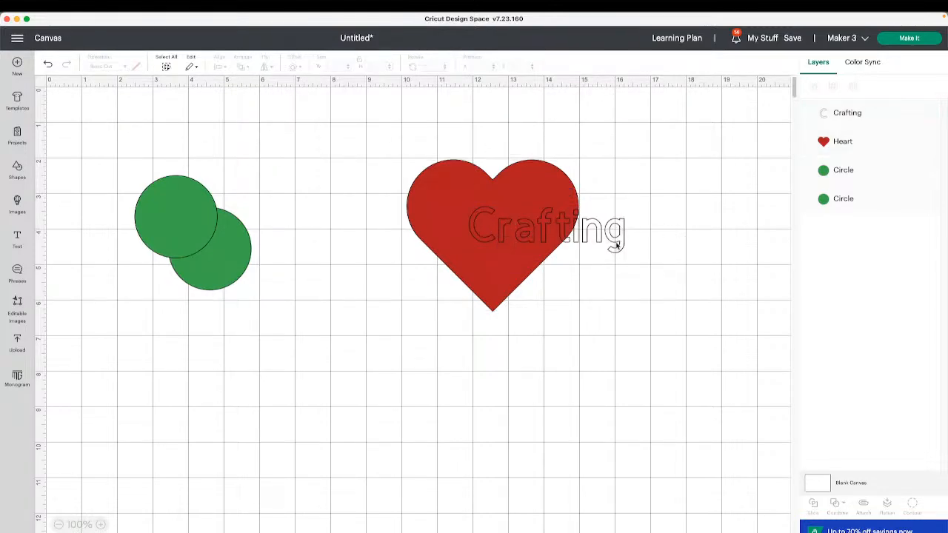
- Change the Crafting text's operation to Basic Cut and colour it light blue
left_click(617, 245)
left_click(134, 92)
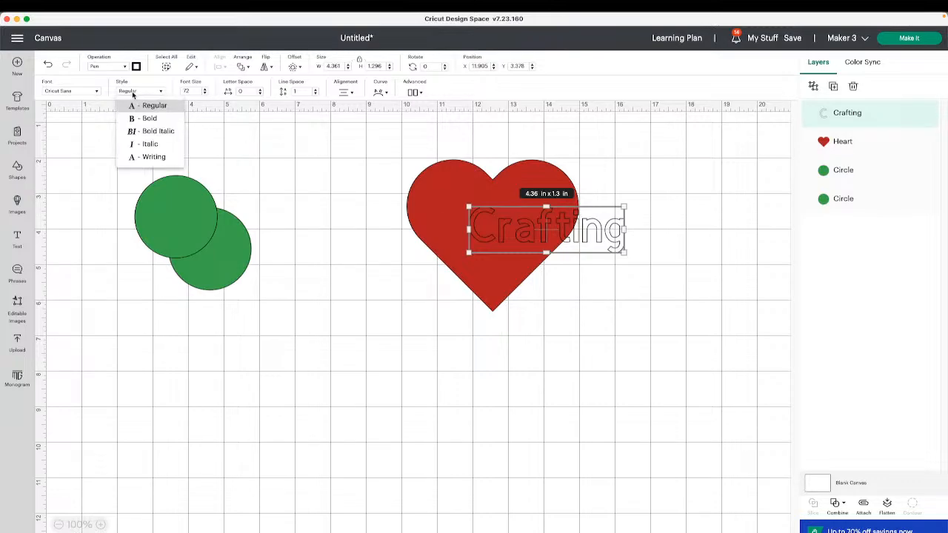
left_click(112, 66)
left_click(111, 66)
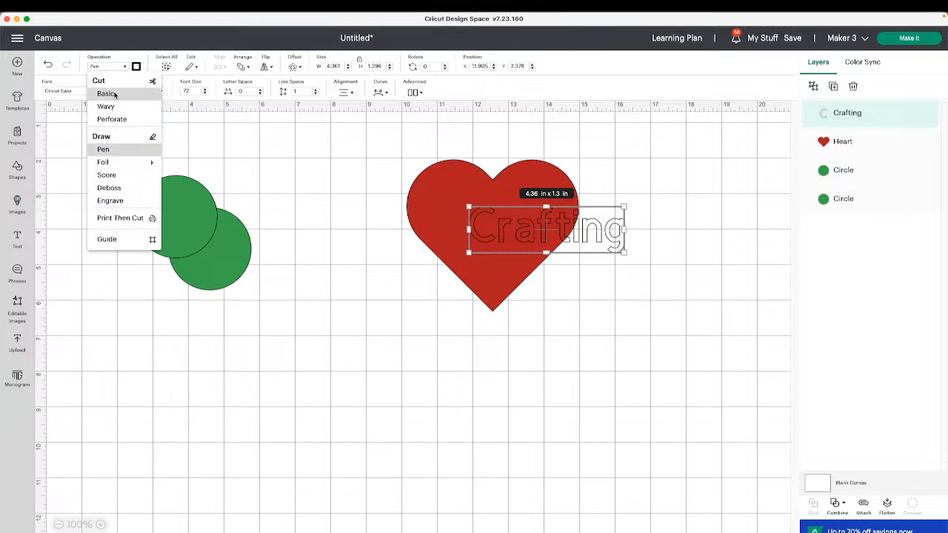
left_click(105, 93)
left_click(634, 280)
left_click(620, 243)
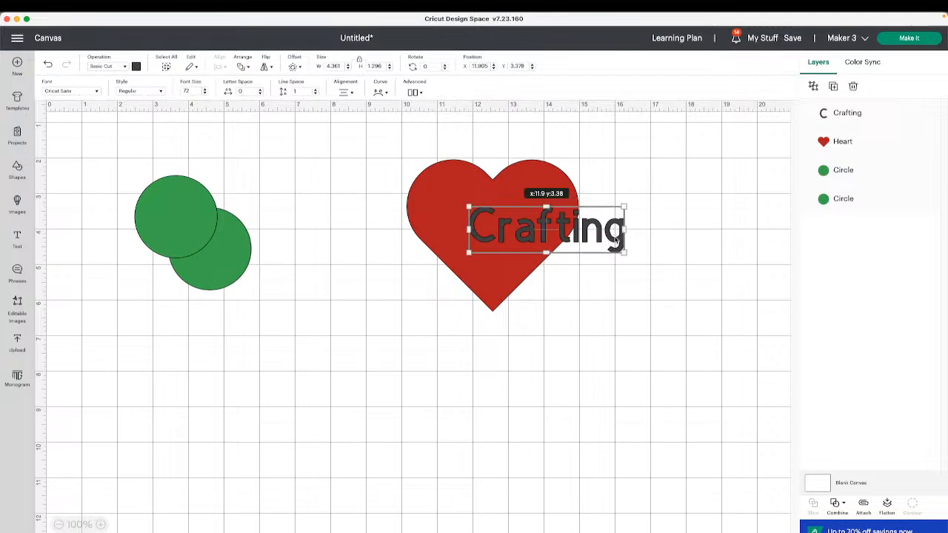
left_click(135, 66)
left_click(184, 125)
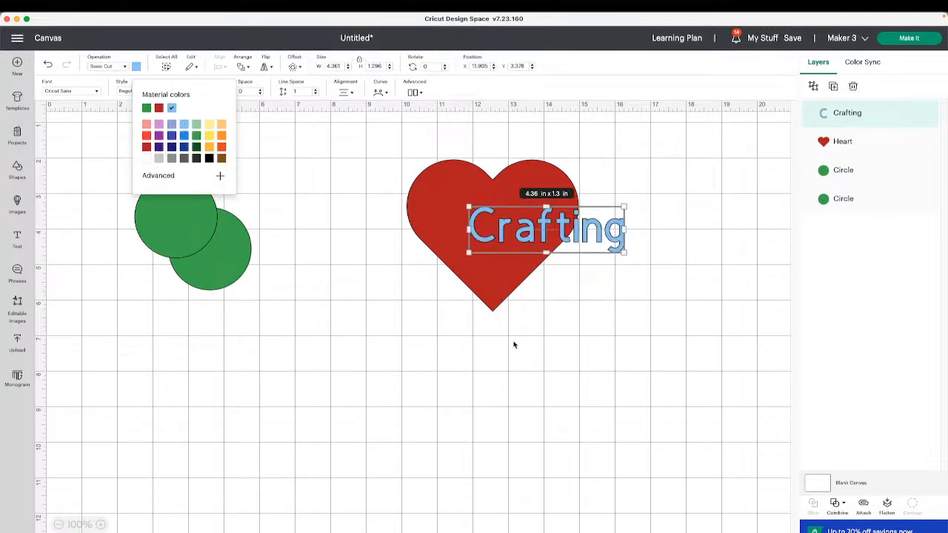
left_click(514, 343)
- Shift the Crafting text slightly outward, apply Exclude to it and the heart, and move the combined shape closer to the green circles
left_click_drag(667, 307, 402, 188)
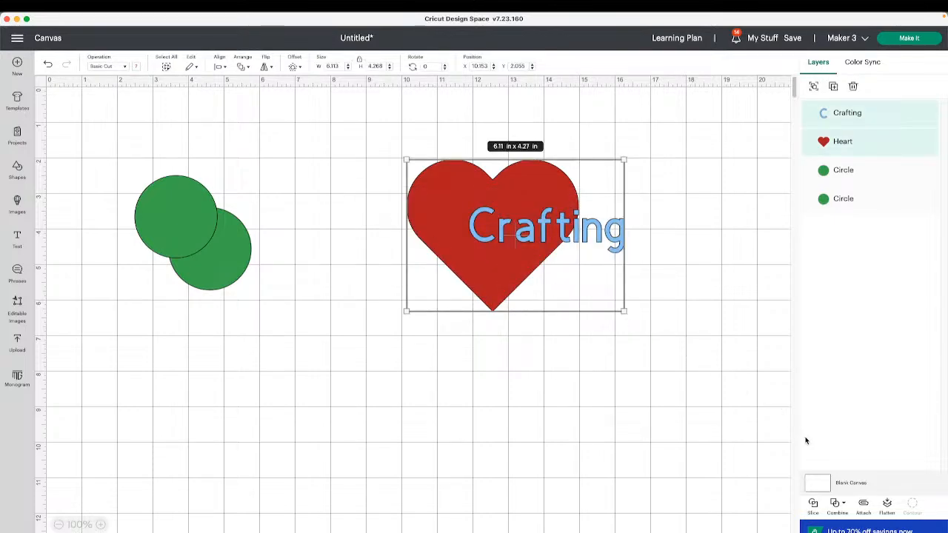
left_click(629, 339)
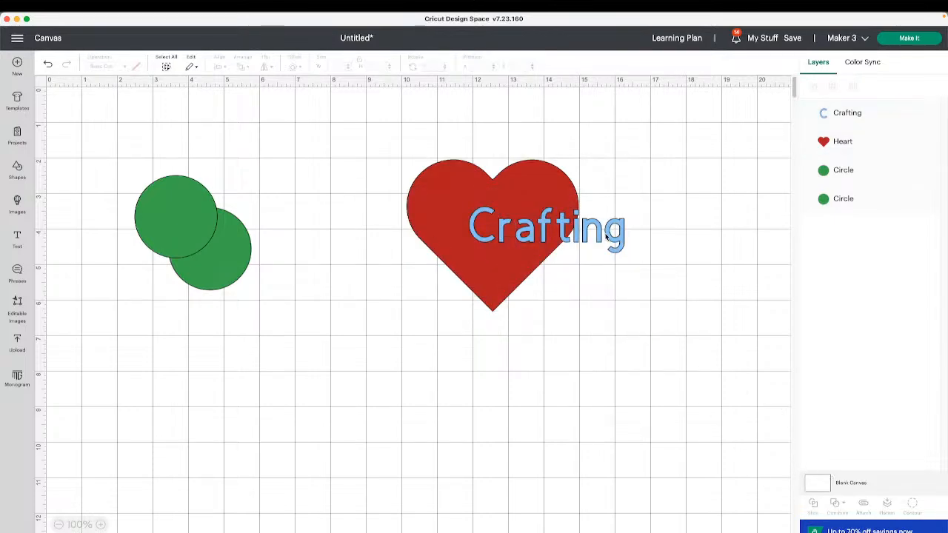
left_click(609, 235)
left_click_drag(609, 235, 613, 234)
left_click_drag(658, 285, 476, 172)
left_click(842, 507)
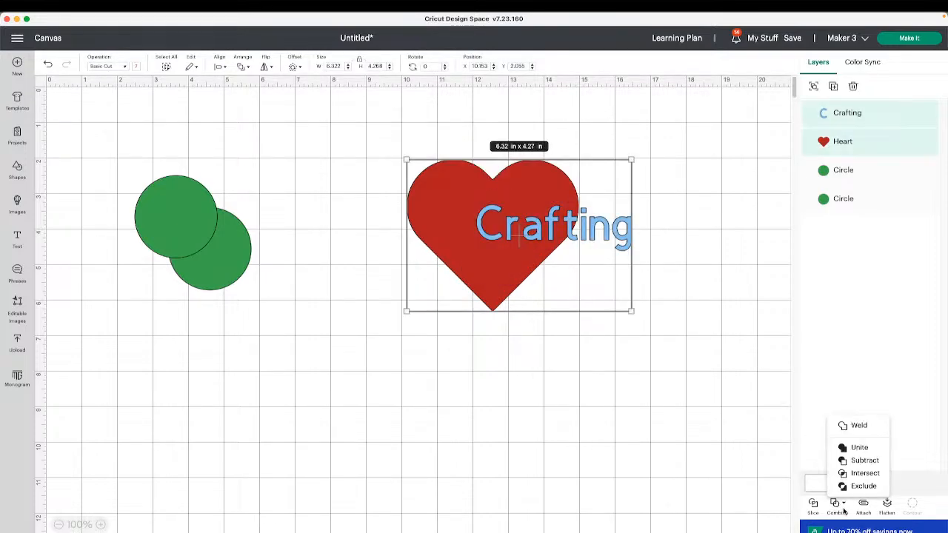
left_click(851, 488)
left_click(573, 377)
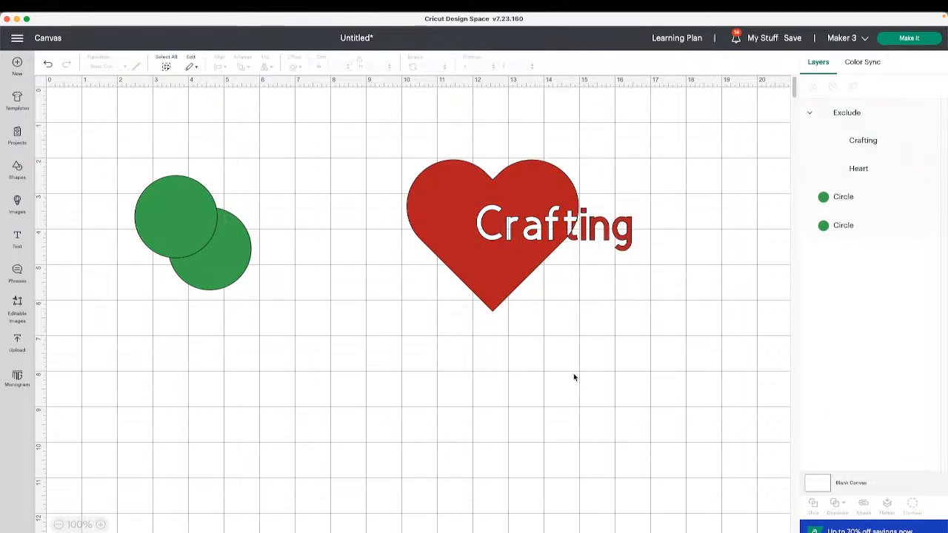
left_click_drag(516, 267, 447, 250)
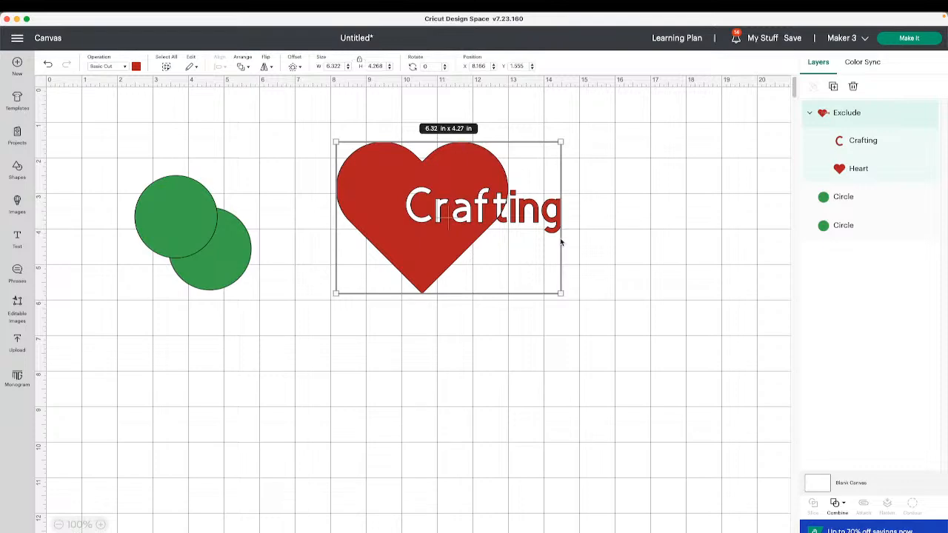
- Undo the move and Exclude, and shrink the Crafting text to about 3.26 in wide inside the heart's upper half
left_click(49, 65)
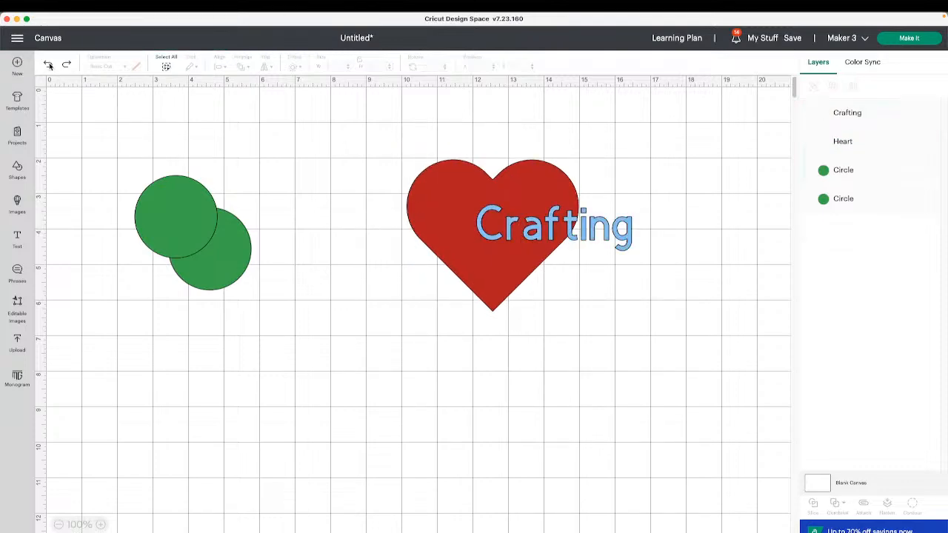
left_click_drag(554, 234, 489, 225)
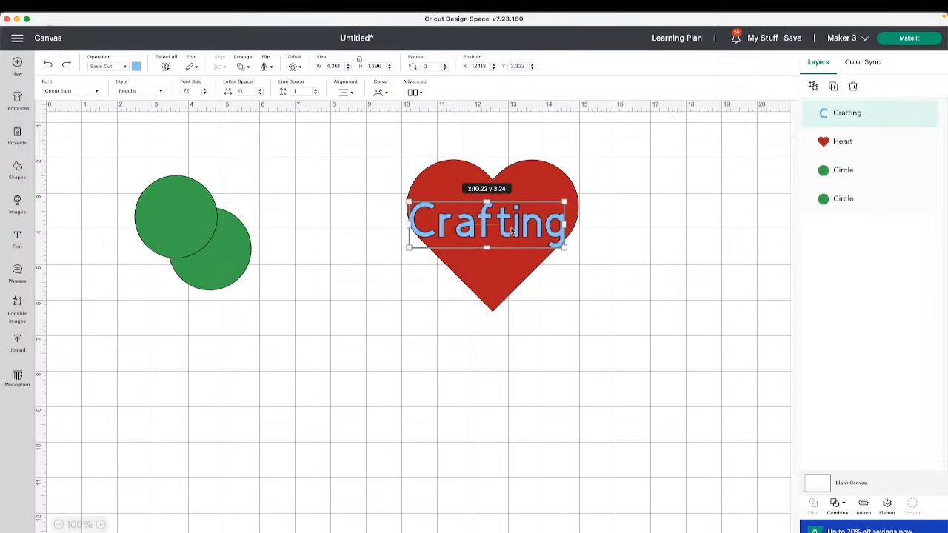
left_click_drag(566, 242, 529, 236)
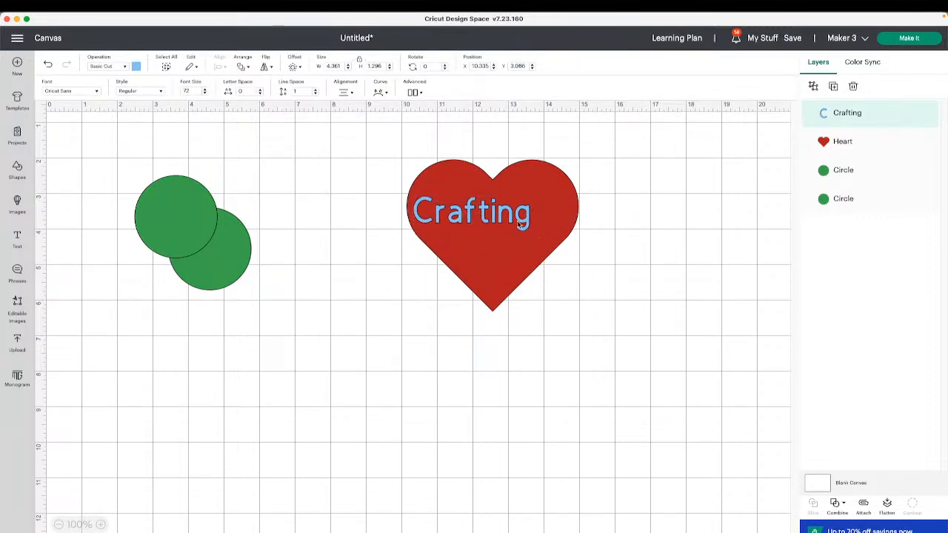
left_click_drag(474, 219, 491, 217)
- Apply Exclude to the Crafting text lying fully inside the heart
left_click_drag(618, 258, 371, 175)
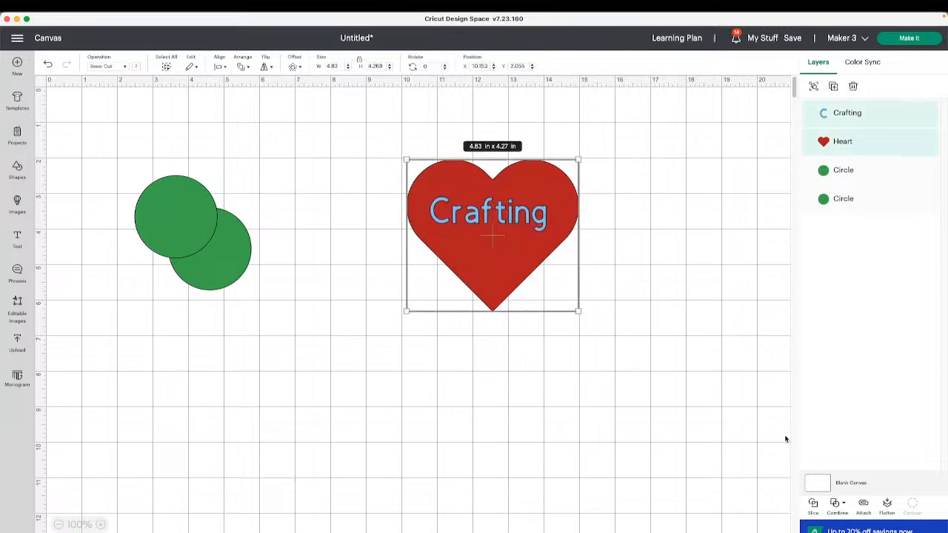
left_click(835, 504)
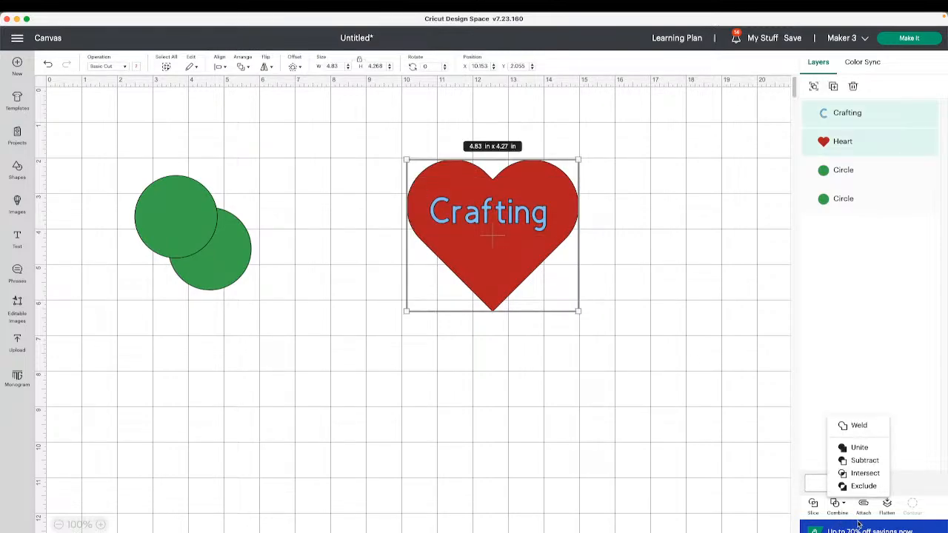
left_click(845, 485)
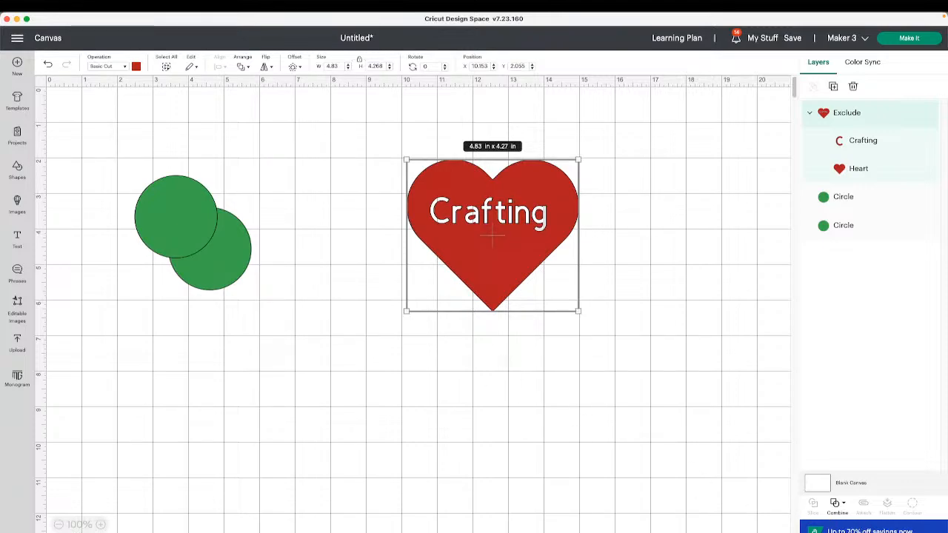
- Undo the Exclude so the Crafting text and the heart are separate layers again
left_click(836, 505)
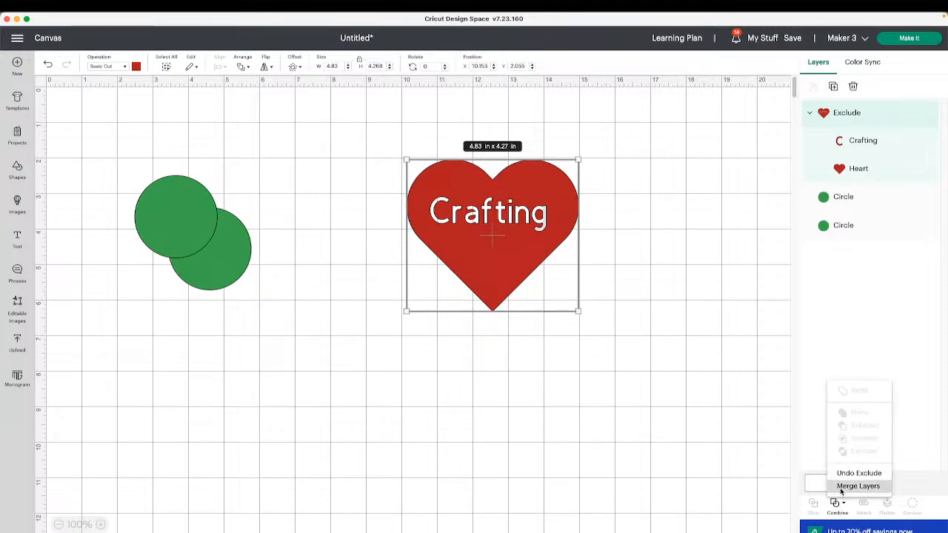
left_click(841, 473)
left_click(842, 475)
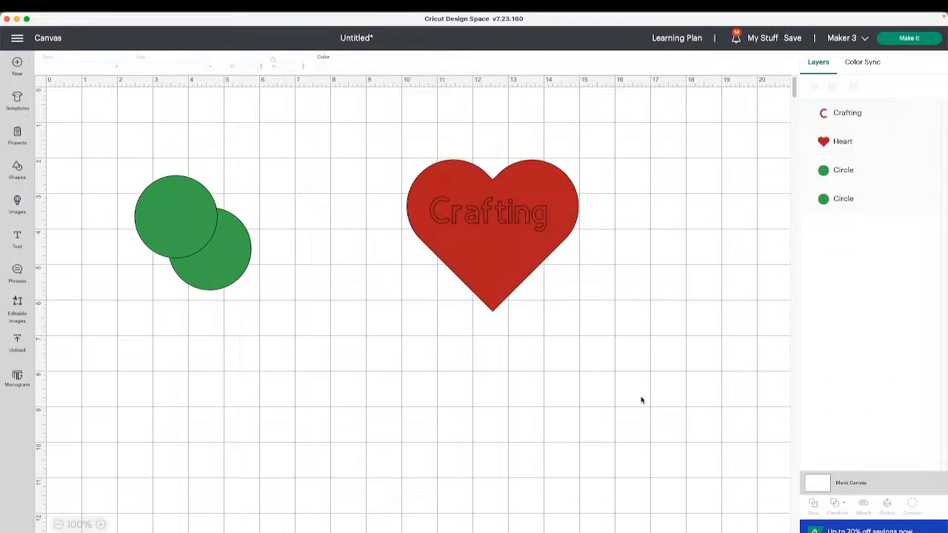
- Move the Crafting text over the heart's right edge, apply Exclude to both, and select the combined shape
left_click(499, 229)
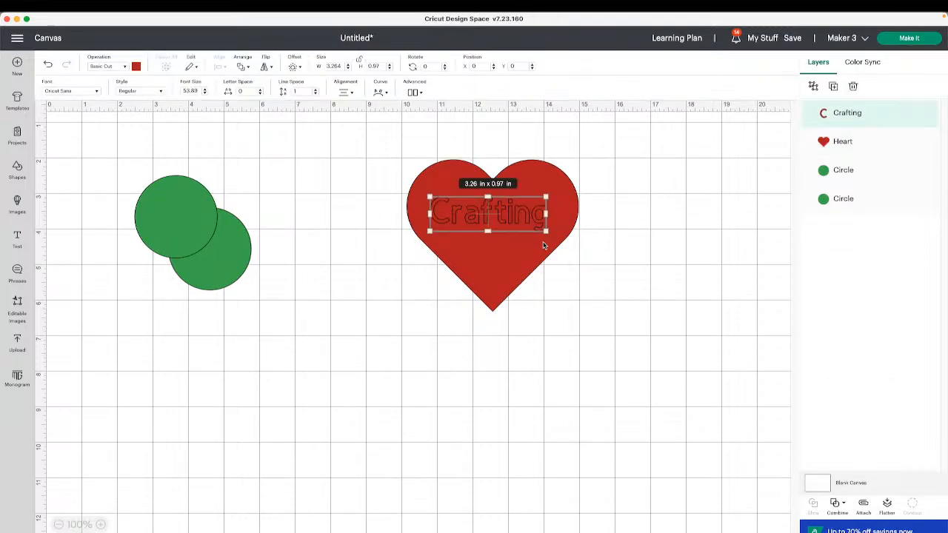
left_click_drag(489, 210, 569, 220)
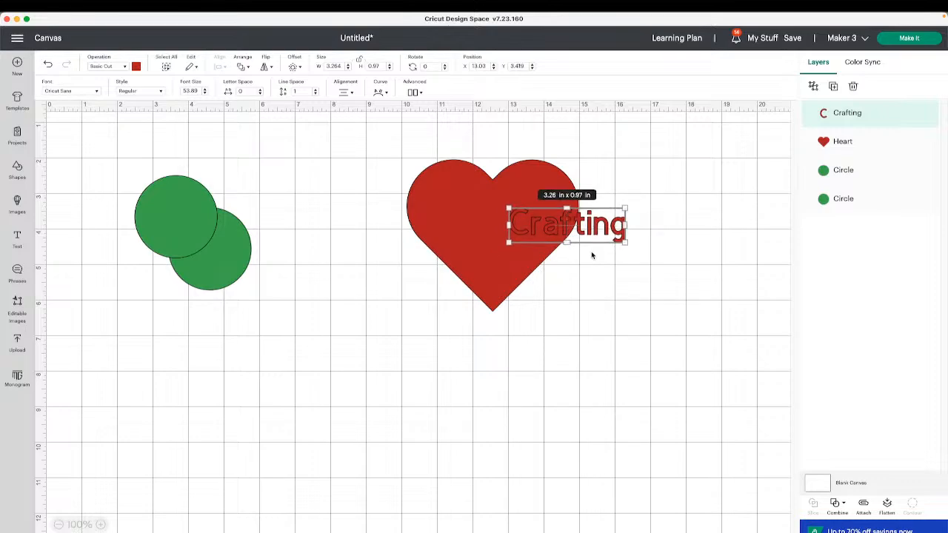
left_click_drag(663, 271, 485, 187)
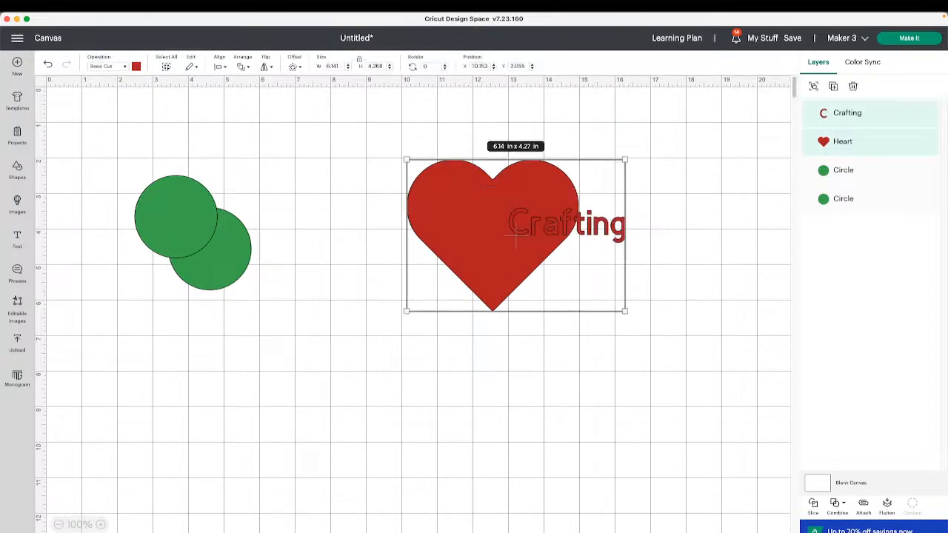
left_click(837, 503)
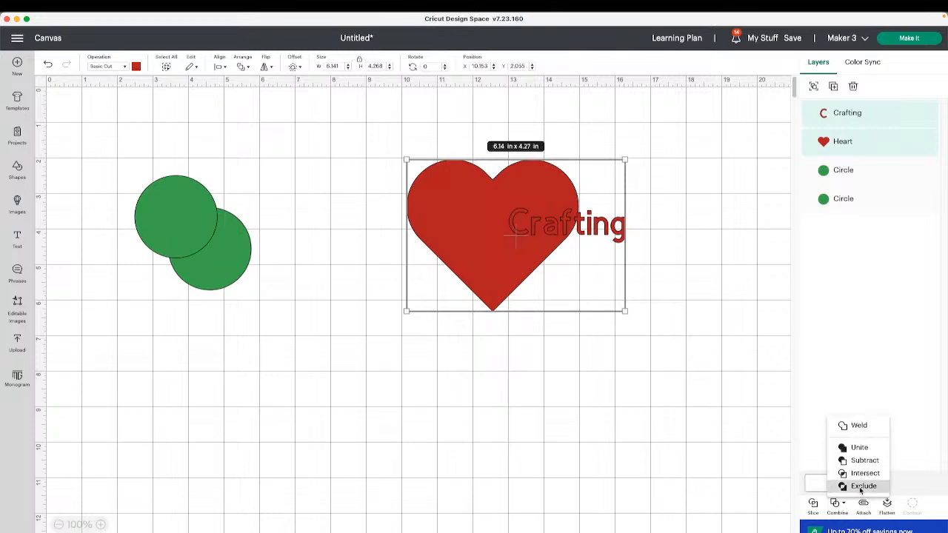
left_click(852, 485)
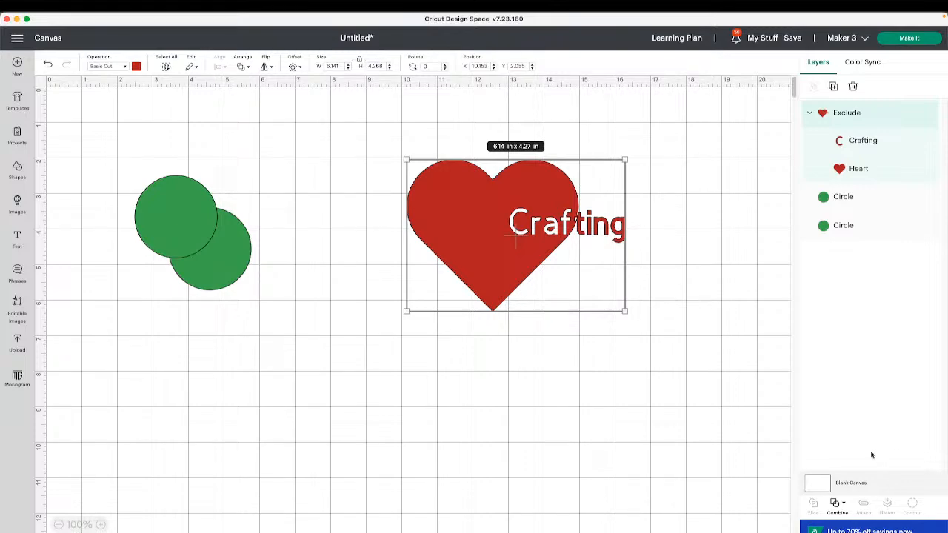
left_click(704, 490)
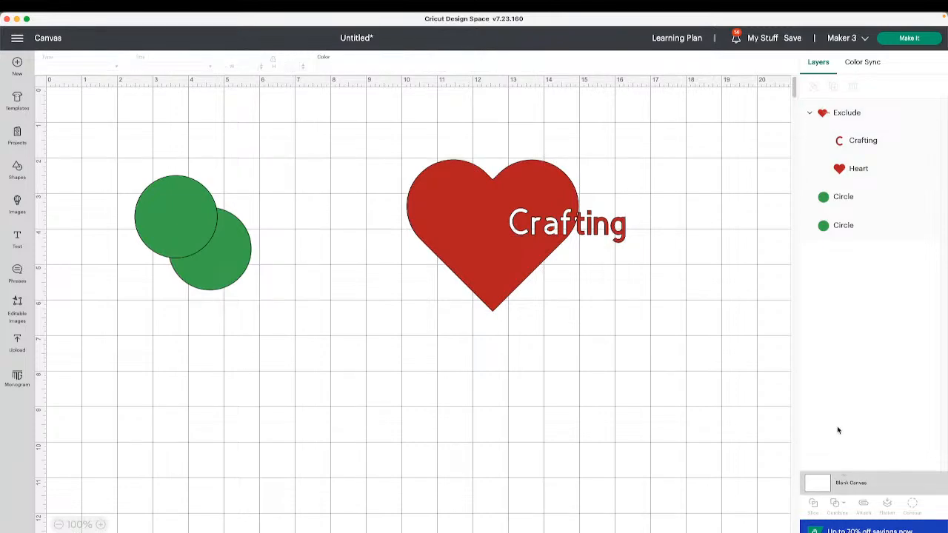
left_click(498, 274)
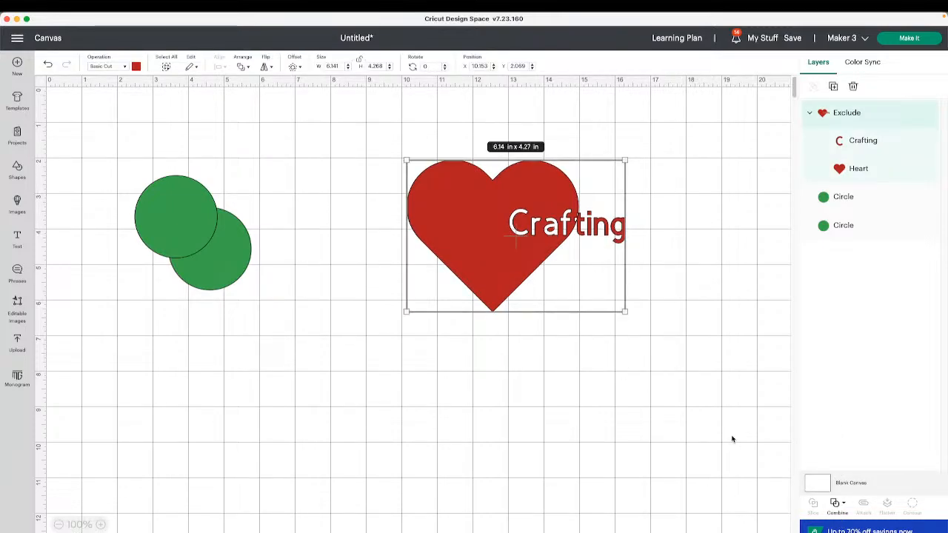
- Attach the two overlapping green circles and move them together as one unit
left_click(696, 458)
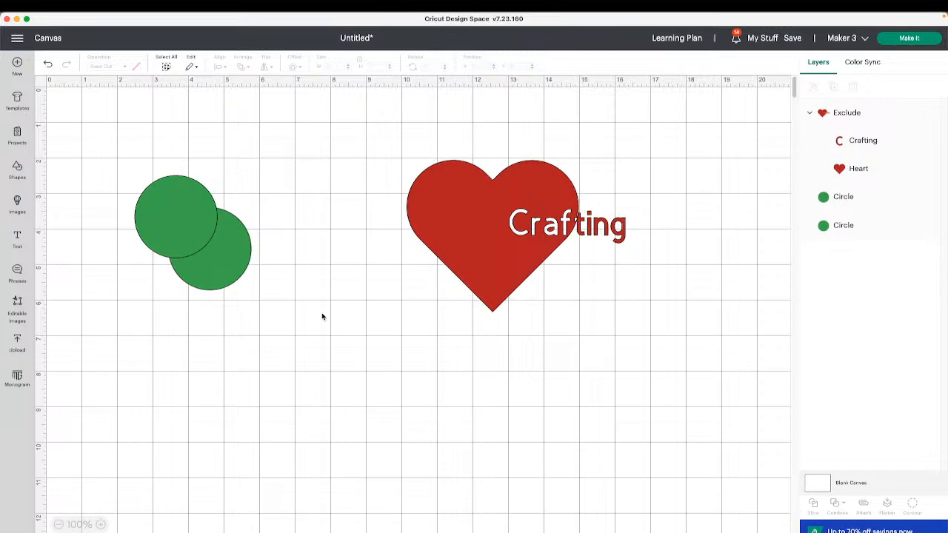
left_click_drag(322, 317, 186, 214)
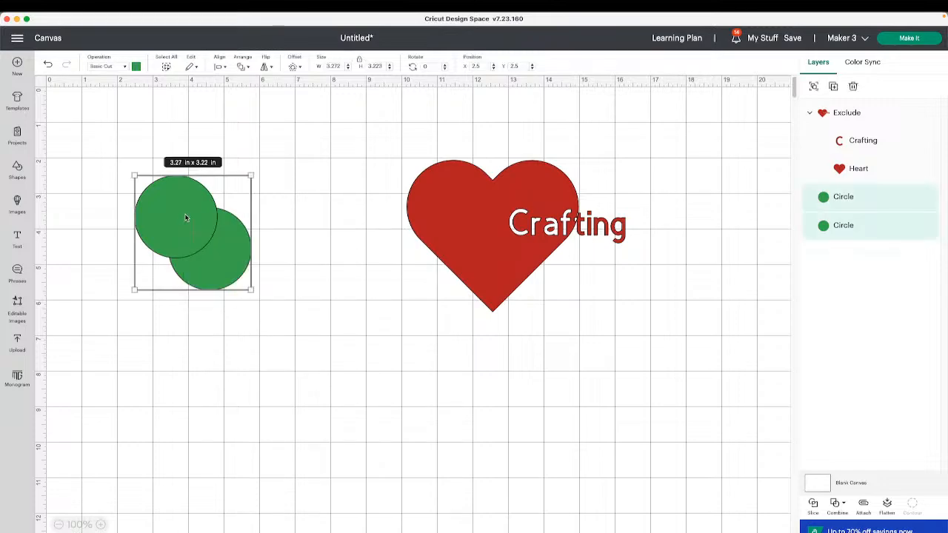
left_click(863, 506)
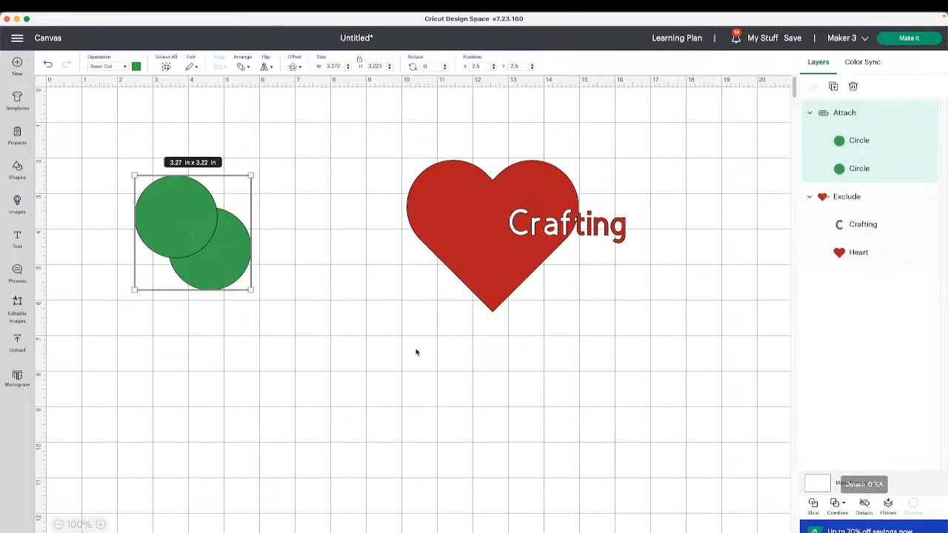
mouse_move(201, 230)
left_mouse_down()
mouse_move(252, 266)
mouse_move(195, 234)
left_mouse_up()
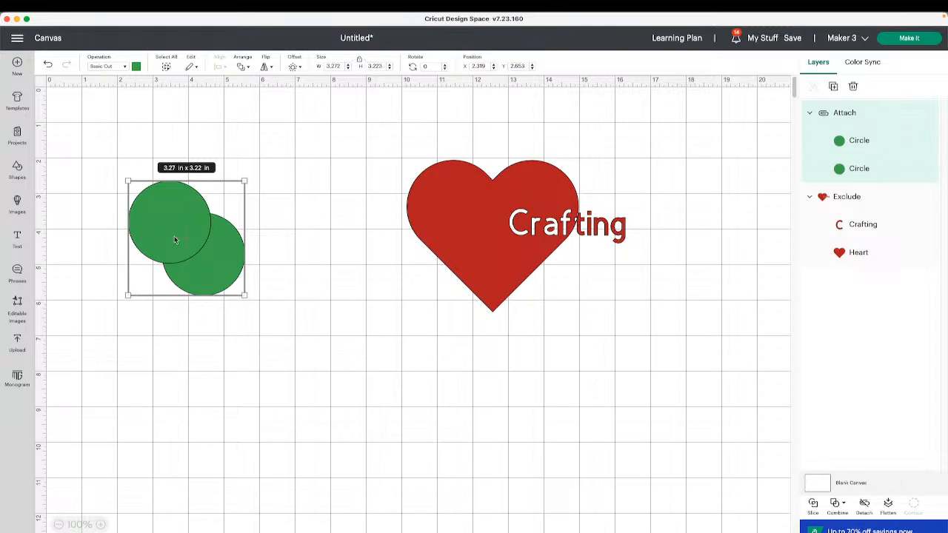
left_click(324, 270)
left_click_drag(213, 263, 270, 269)
- Set the combined heart and Crafting shape's operation to Print Then Cut and move it up toward the circles
left_click(486, 244)
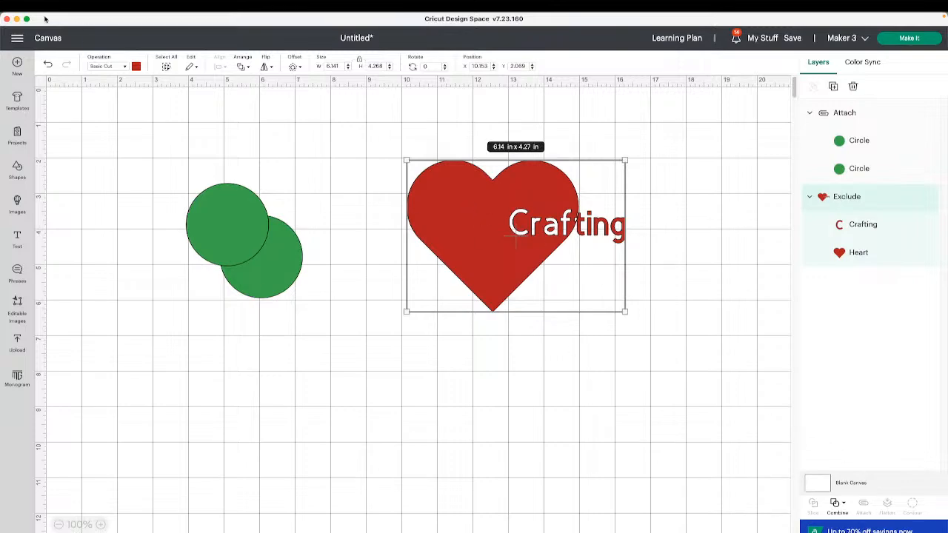
left_click(122, 69)
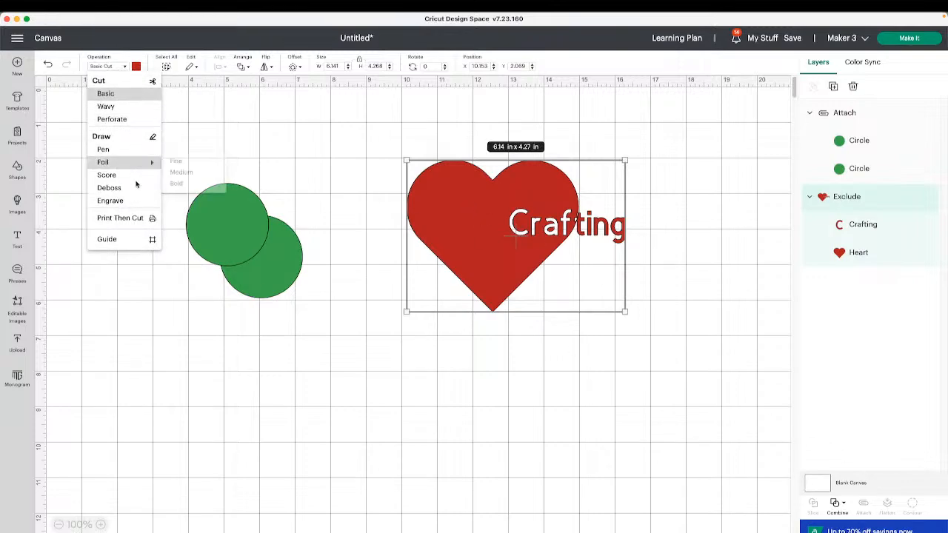
left_click(141, 219)
left_click(679, 230)
left_click_drag(544, 214, 459, 161)
- Flatten the attached green circles into a single printable layer
left_click_drag(231, 215, 229, 213)
left_click(151, 164)
left_click_drag(151, 165, 302, 293)
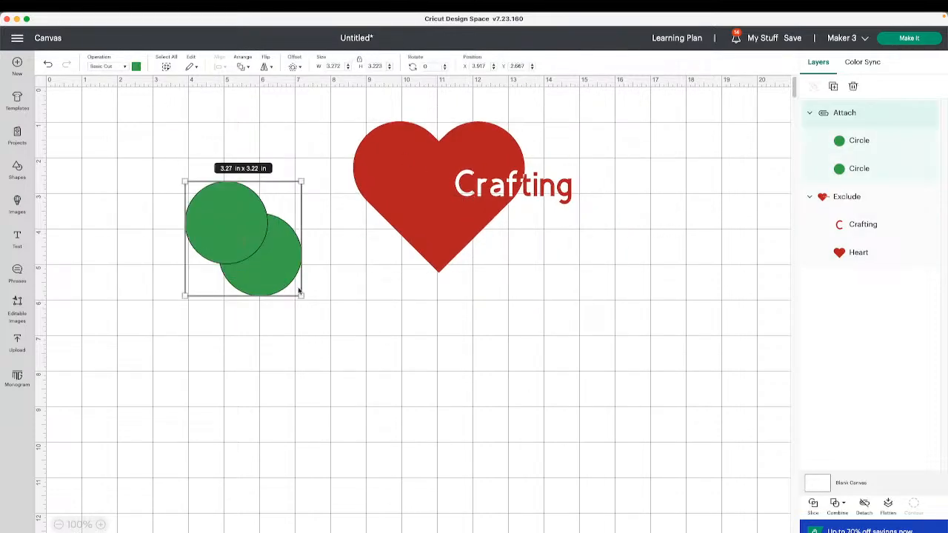
left_click(889, 506)
- Reposition the flattened circles and the Print Then Cut heart separately on the canvas
left_click(478, 197)
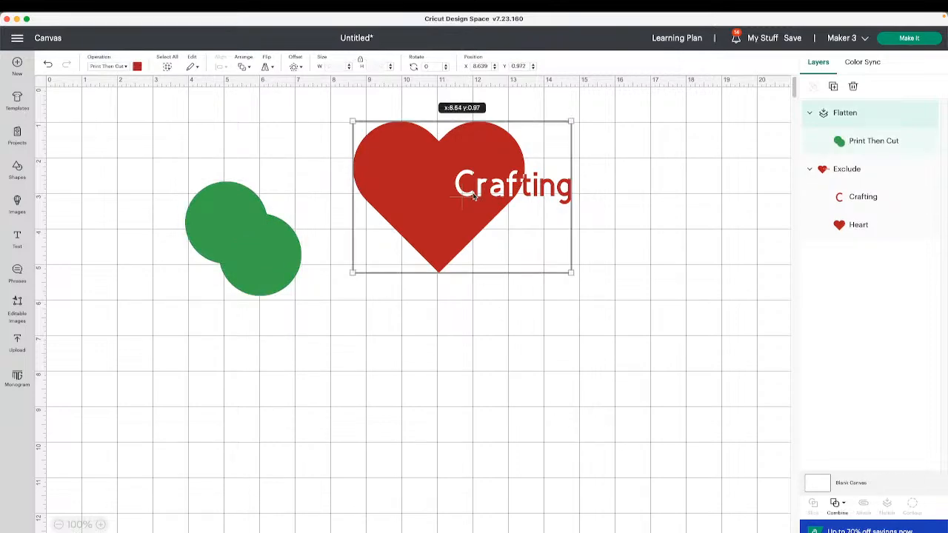
left_click_drag(423, 166, 417, 155)
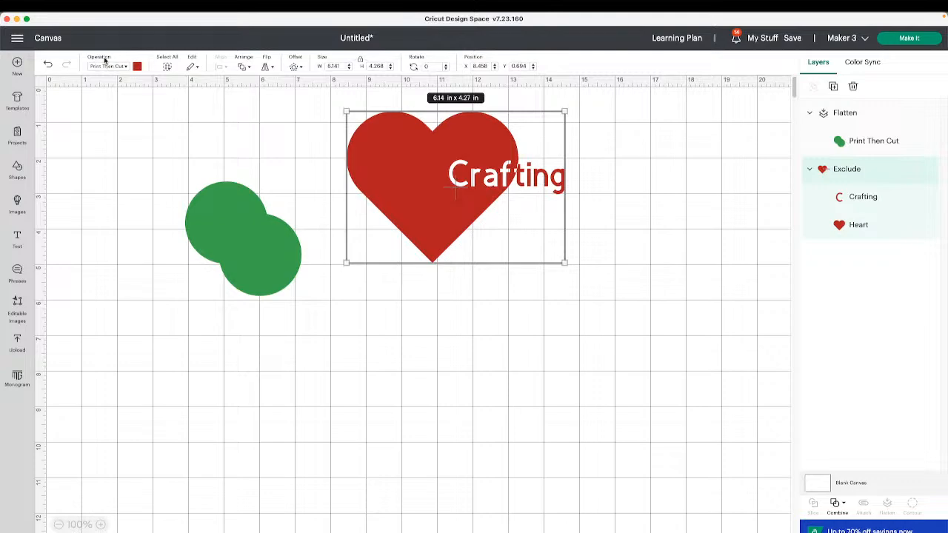
left_click(240, 249)
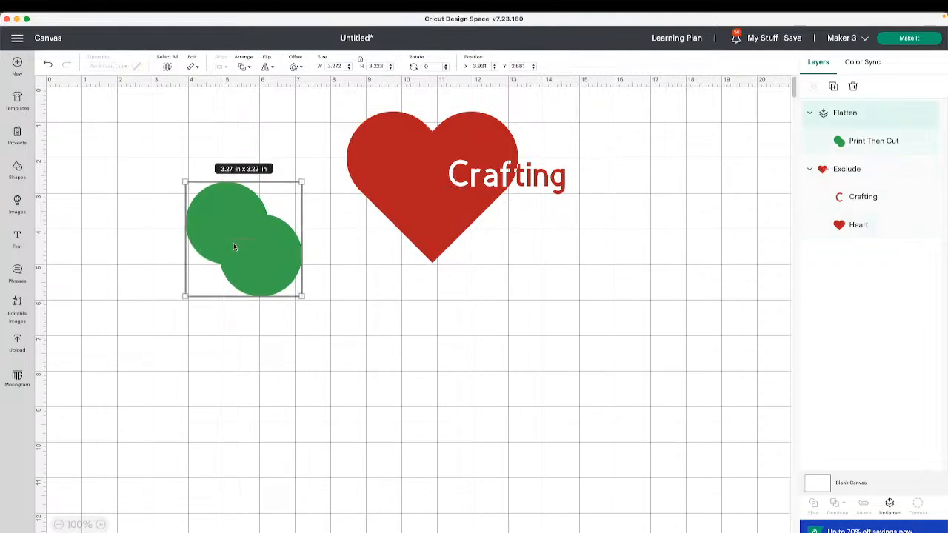
left_click_drag(295, 253, 297, 275)
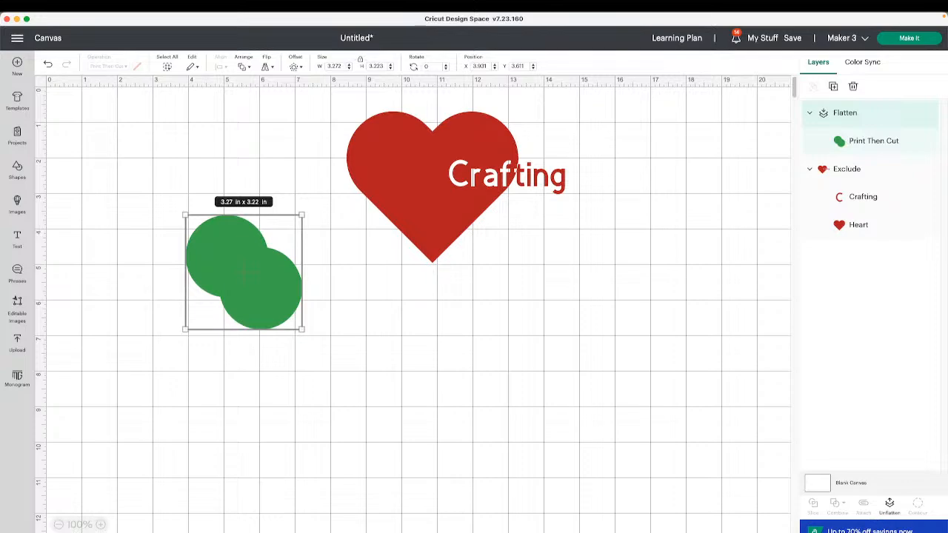
mouse_move(452, 191)
left_mouse_down()
mouse_move(466, 193)
mouse_move(466, 203)
mouse_move(464, 195)
left_mouse_up()
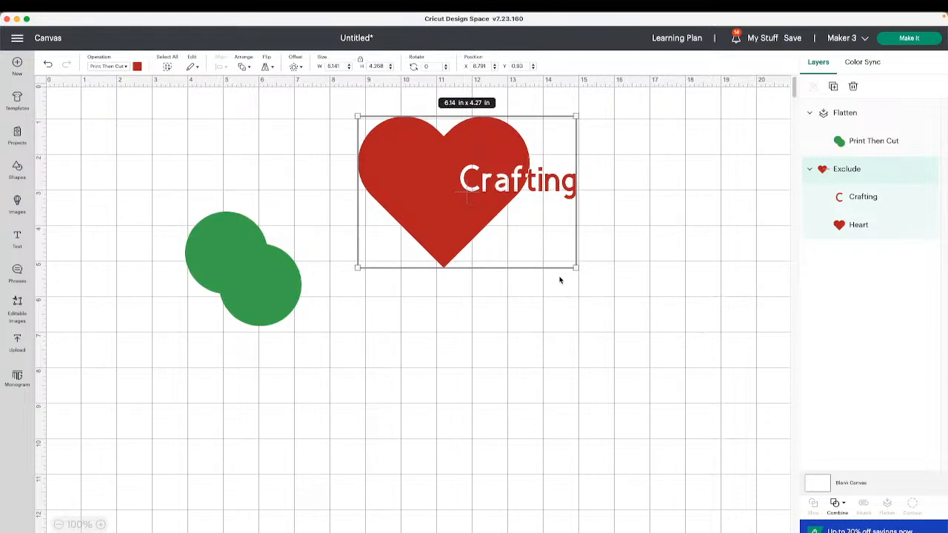
- Delete the heart with the Crafting text and the flattened circles from the canvas
left_click(439, 210)
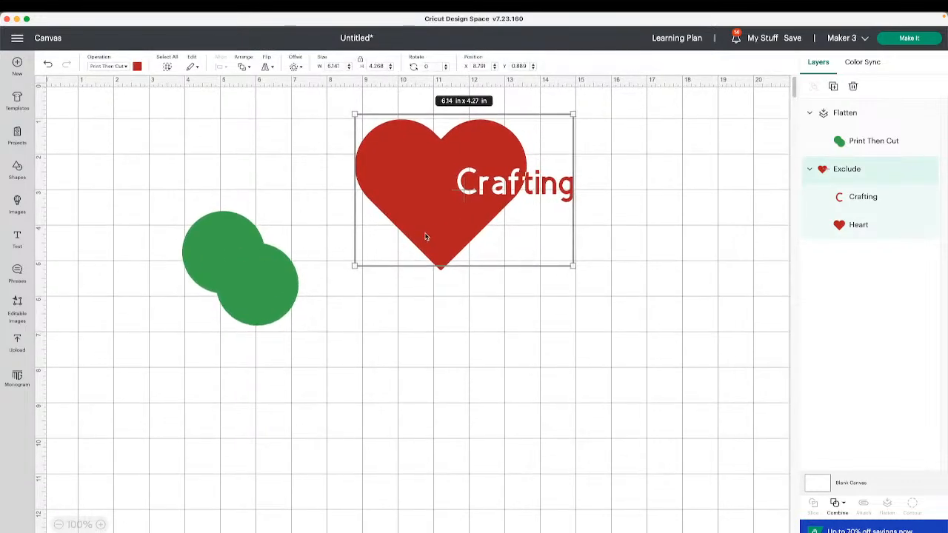
key("Delete")
left_click(256, 276)
key("Delete")
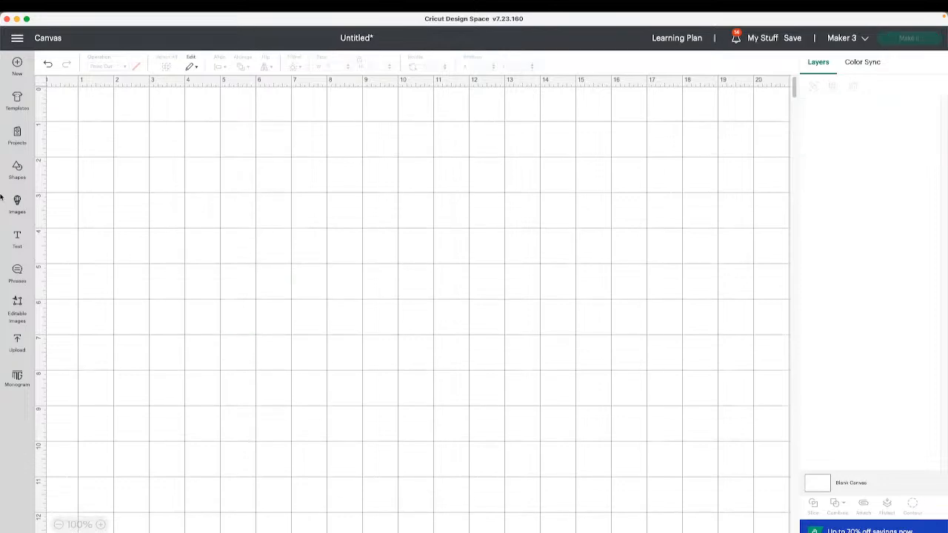
- Browse the image library with the confetti search cleared and the filter changed from Print then Cut to Cut Only
left_click(16, 179)
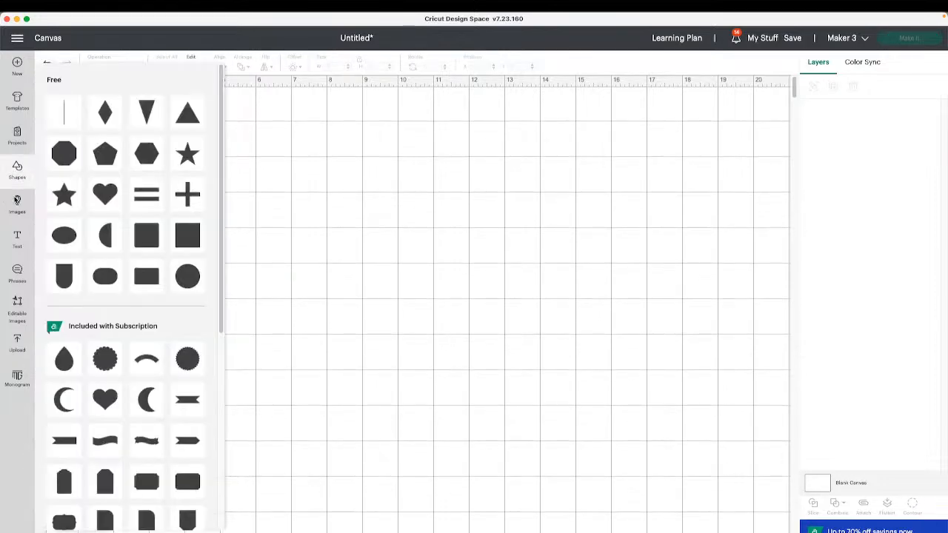
left_click(17, 201)
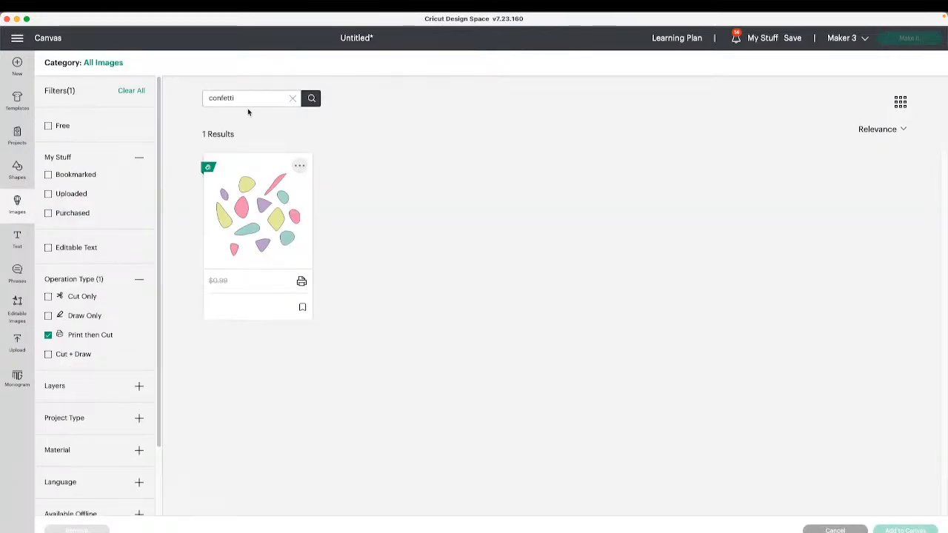
left_click(292, 100)
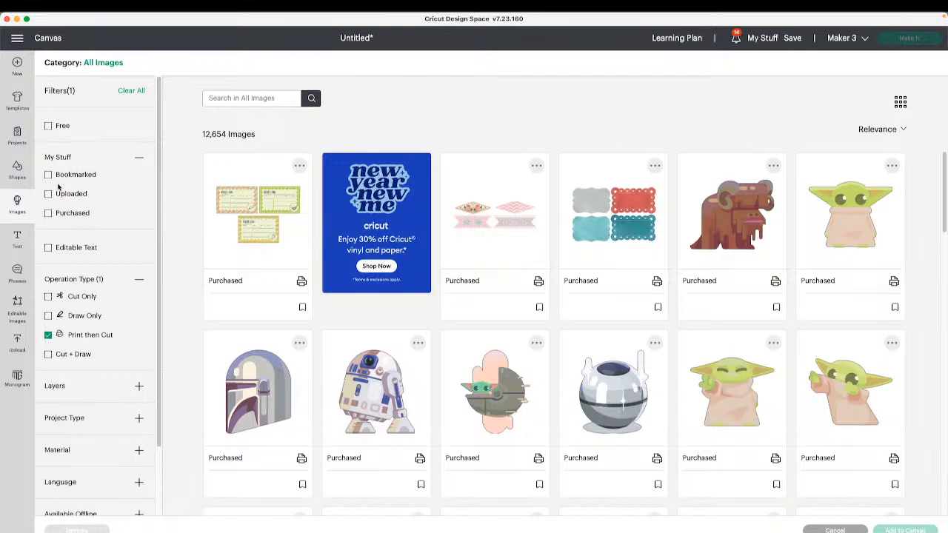
left_click(49, 336)
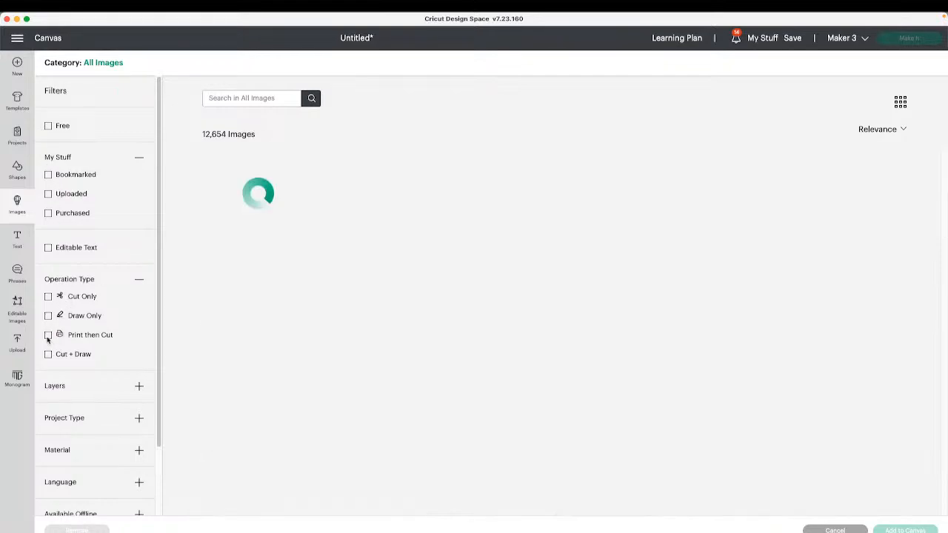
left_click(66, 297)
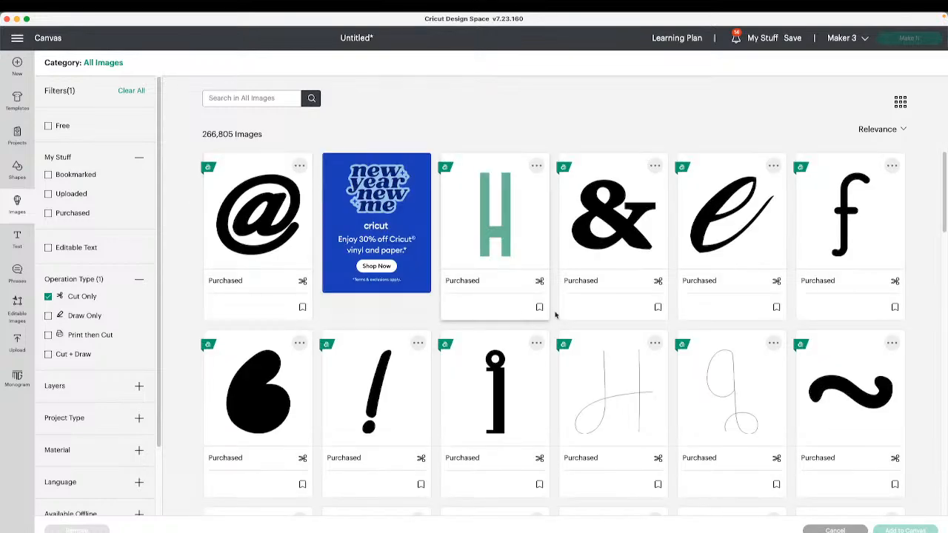
scroll(614, 314, "down", 10)
scroll(614, 314, "up", 3)
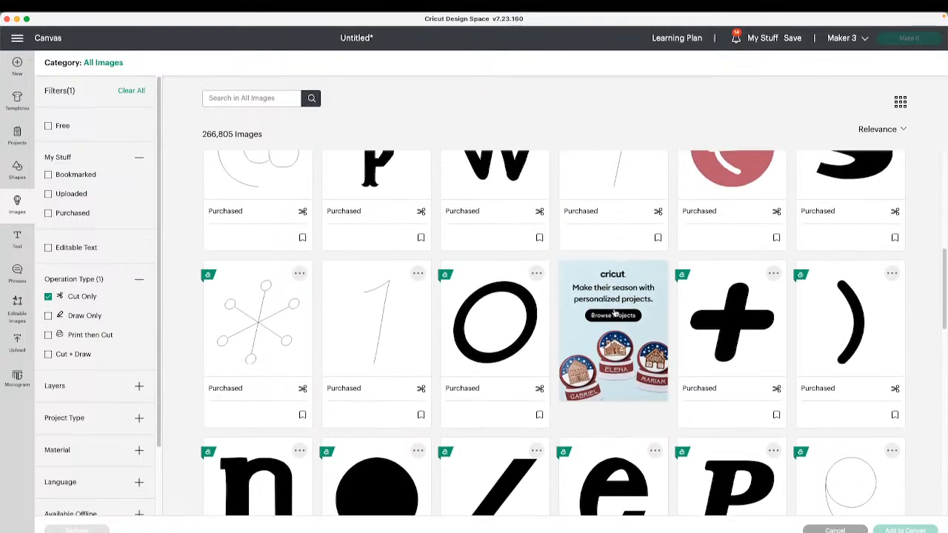
scroll(614, 314, "down", 7)
scroll(614, 313, "down", 5)
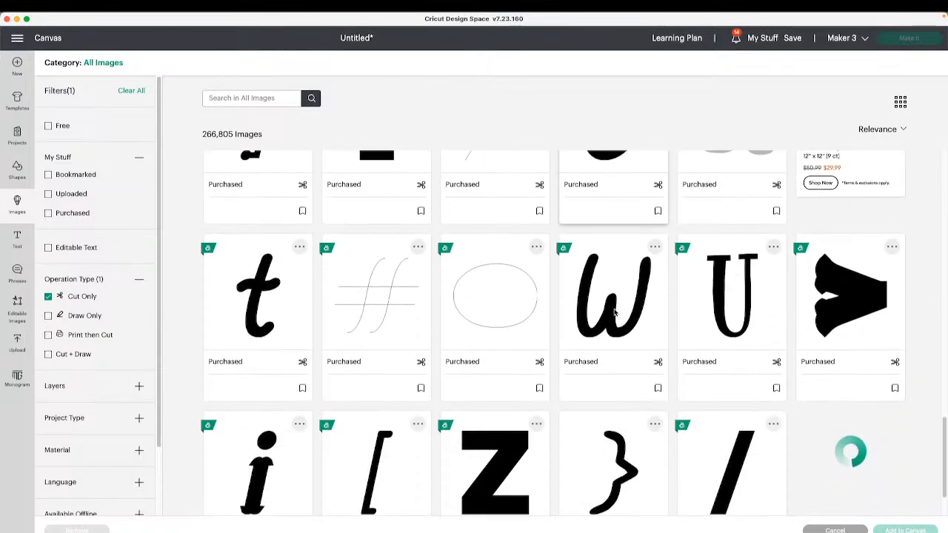
- Search the Cut Only images for "intricate"
left_click(252, 99)
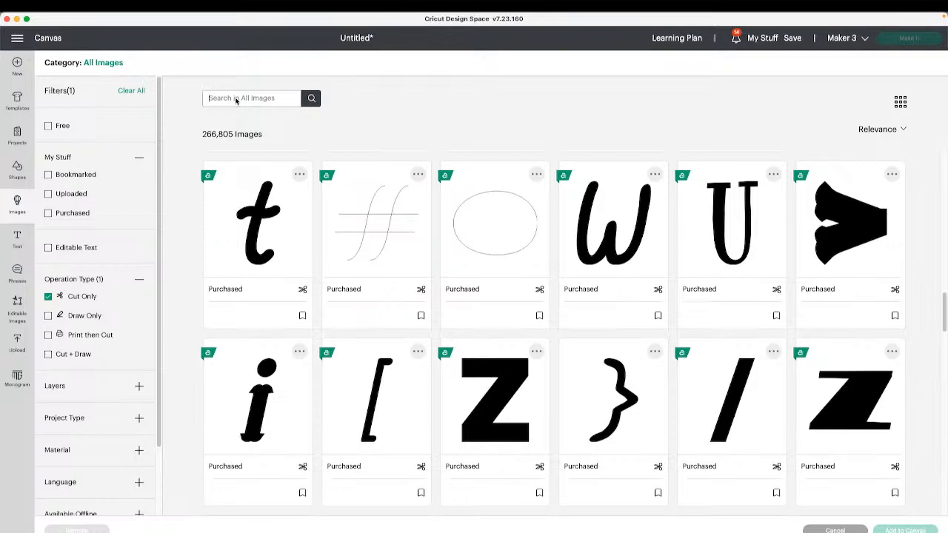
type("t")
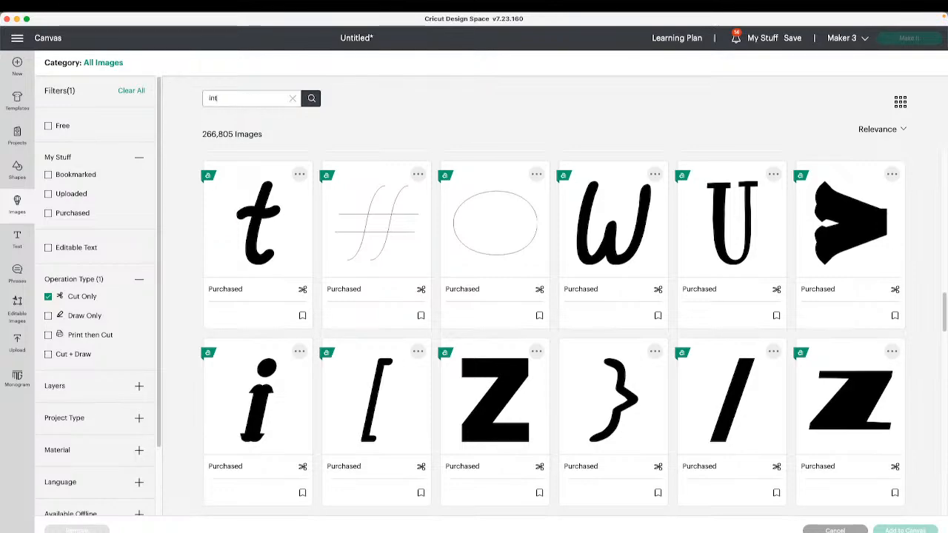
type("ntricate")
key("Return")
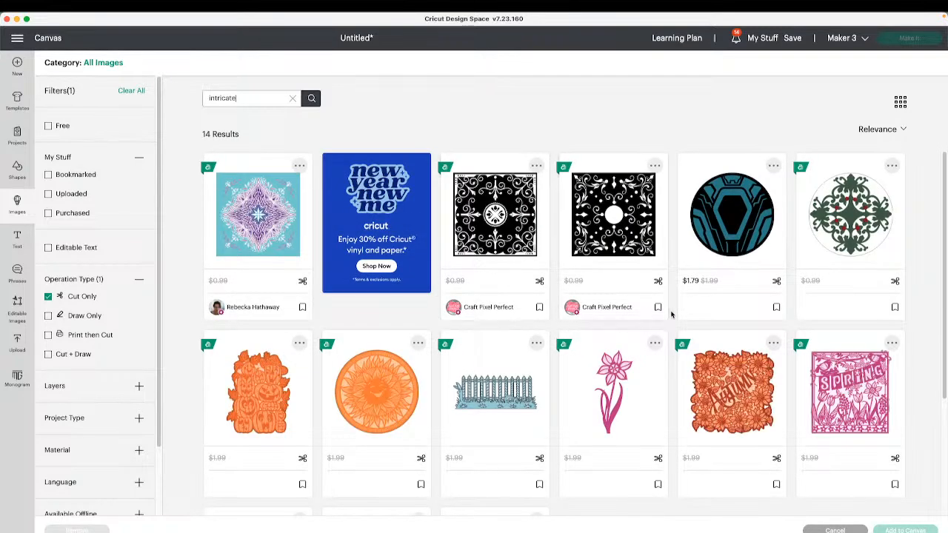
- Add the pink single-stem flower image to the canvas, move it toward the middle and enlarge it to about 3.96 x 8.71 in
left_click(614, 415)
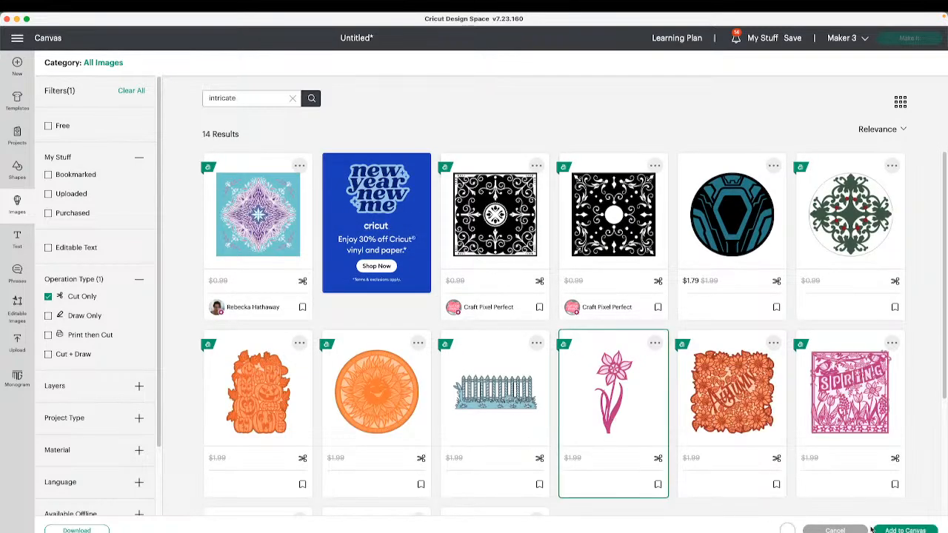
left_click(905, 531)
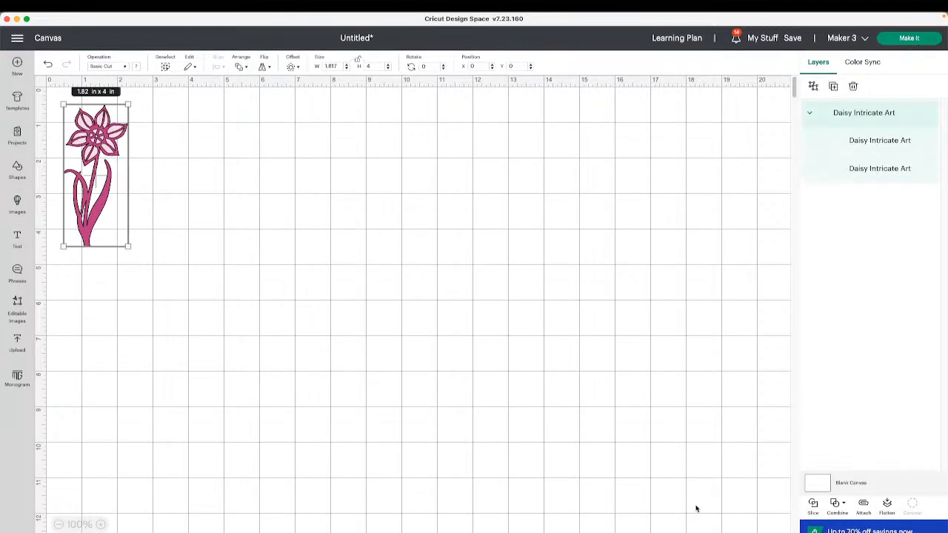
left_click_drag(98, 217, 286, 281)
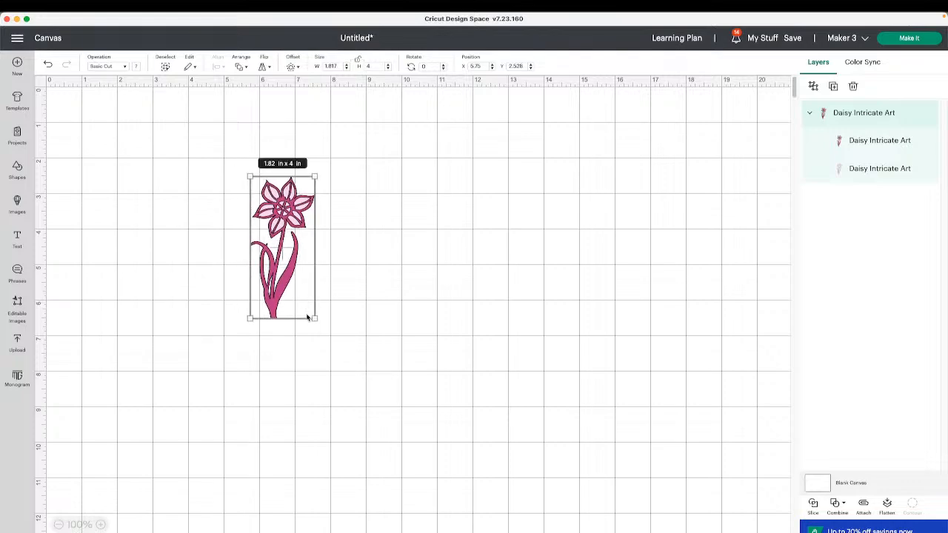
left_click_drag(309, 318, 375, 354)
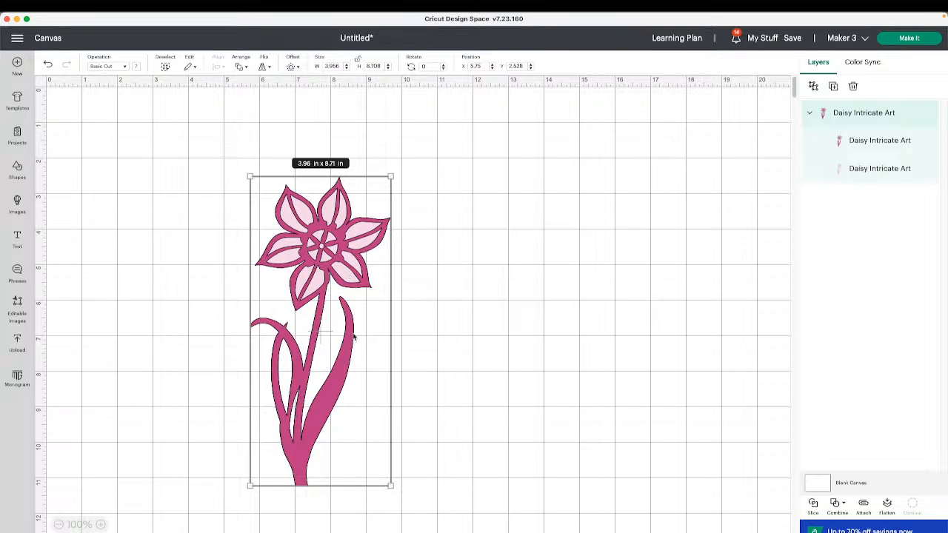
- Hide the petal cutouts of the dark pink daisy layer with Contour
left_click(853, 144)
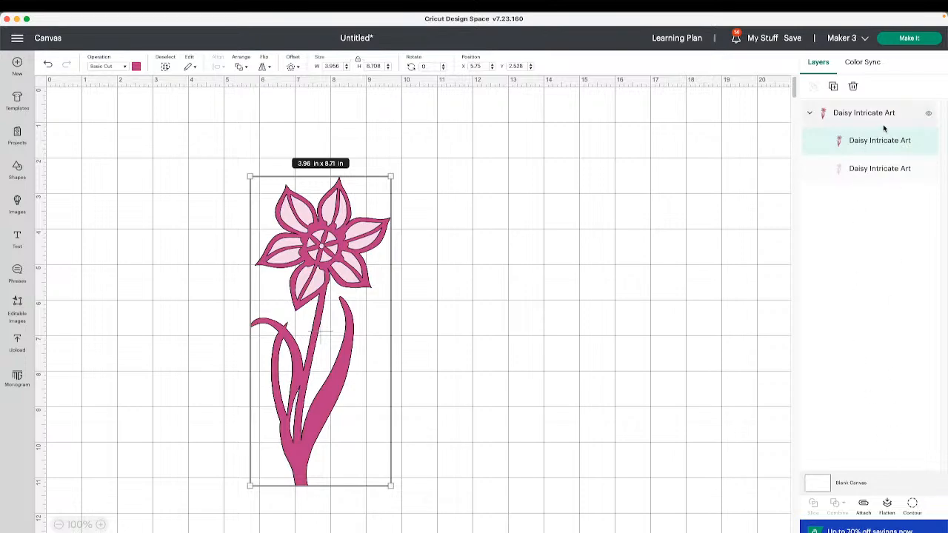
left_click(913, 504)
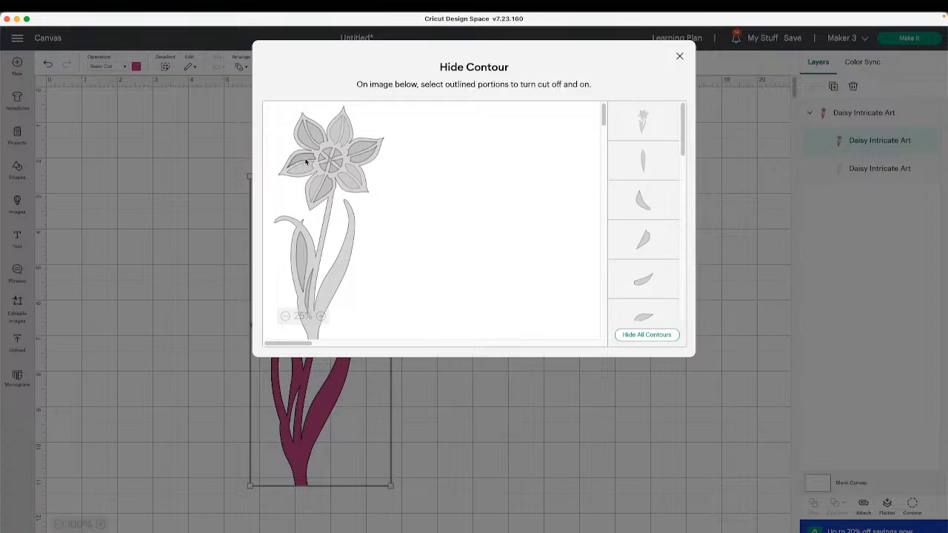
scroll(654, 197, "down", 5)
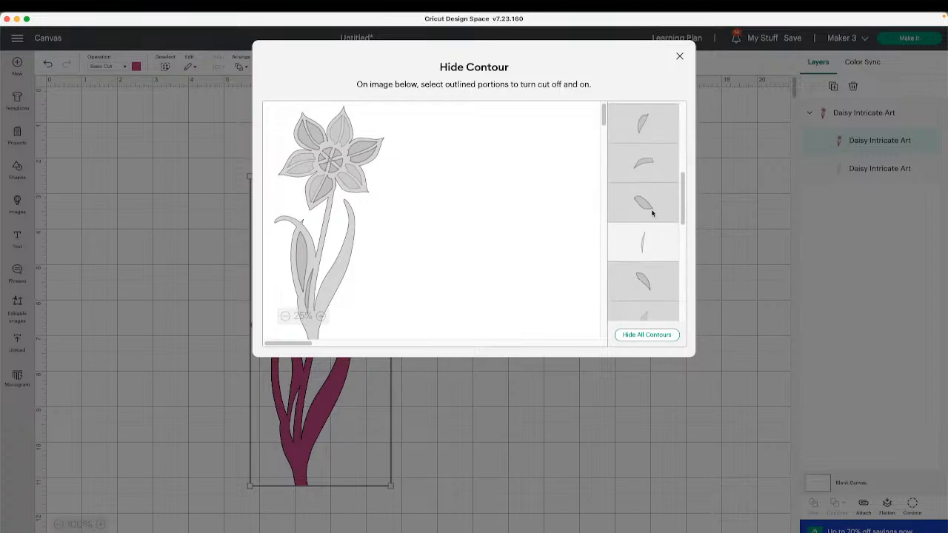
scroll(650, 237, "up", 3)
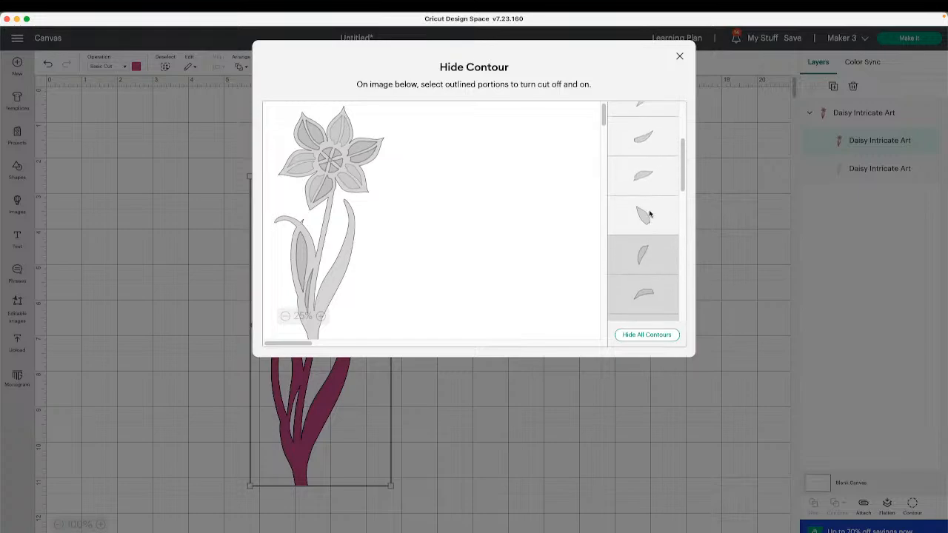
left_click(657, 180)
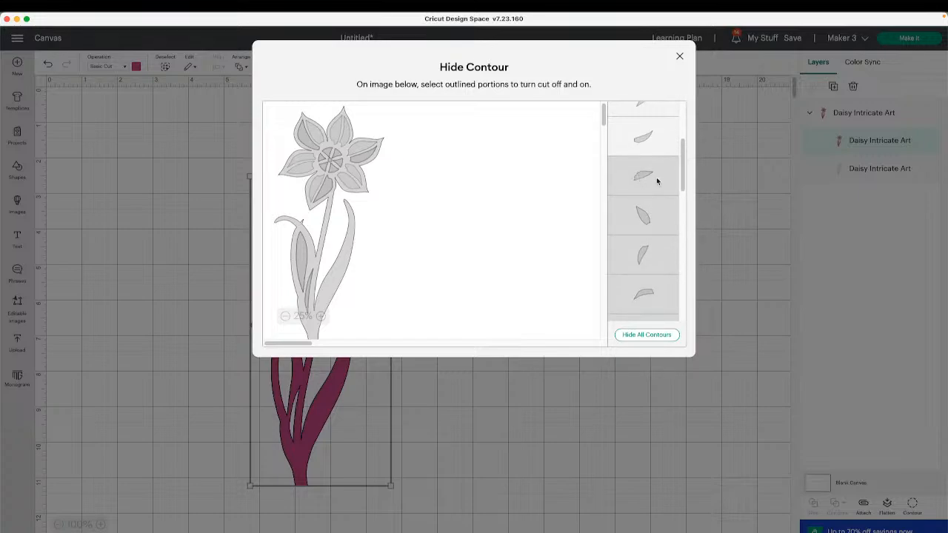
left_click(655, 137)
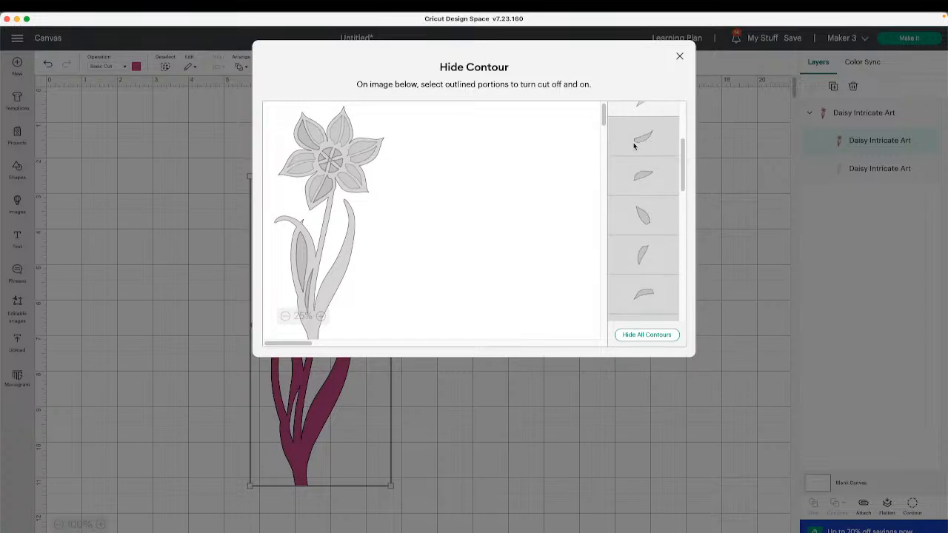
scroll(633, 146, "up", 2)
left_click(642, 169)
left_click(637, 134)
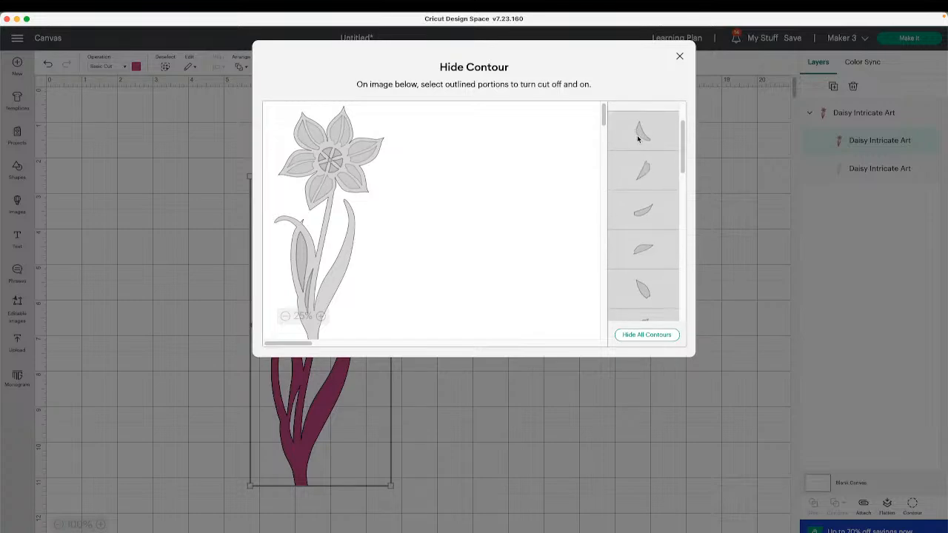
left_click(496, 418)
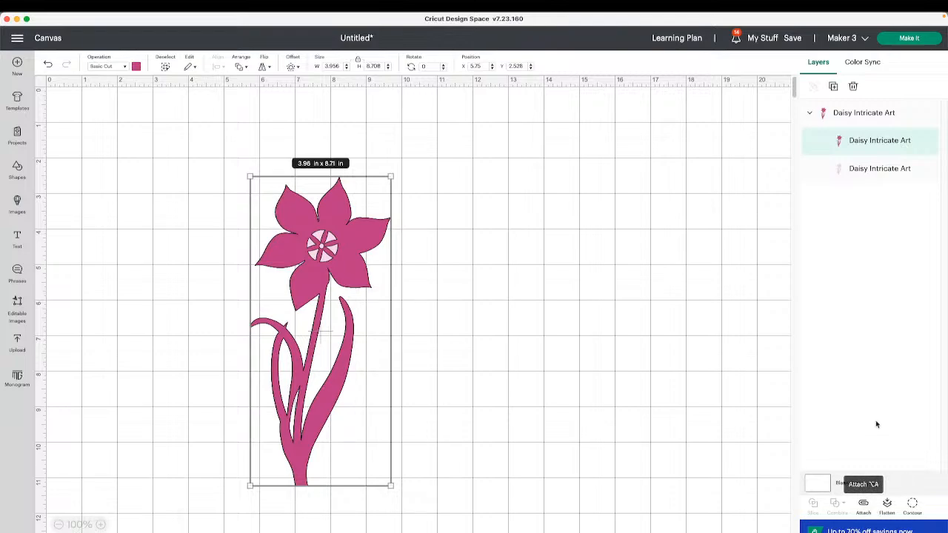
- Ungroup the daisy and separate its layers, moving the dark pink flower to the right of the light pink one
left_click(739, 98)
key("super+a")
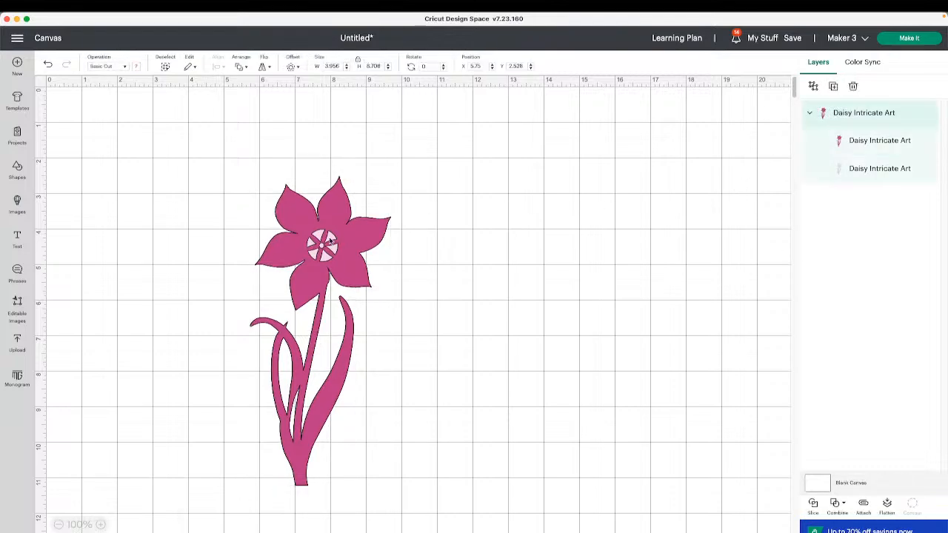
left_click(814, 86)
left_click(601, 214)
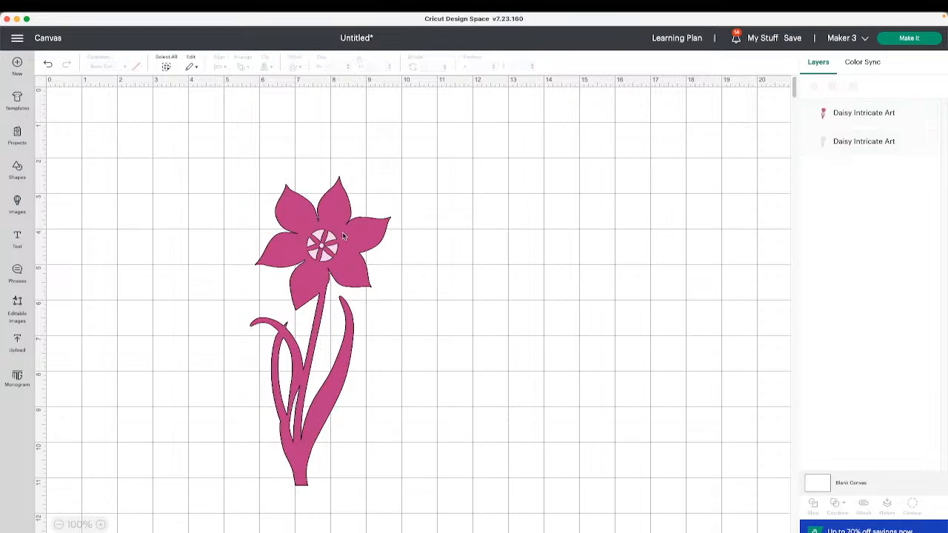
left_click_drag(344, 237, 498, 220)
left_click_drag(324, 249, 285, 231)
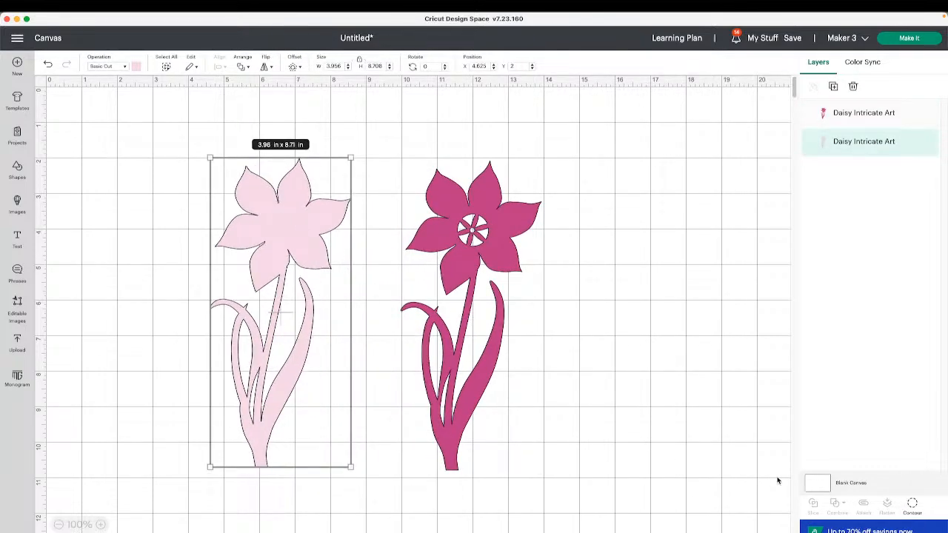
- Hide the two leaf cutouts of the light pink flower with Contour and review them in the contour list
left_click(912, 504)
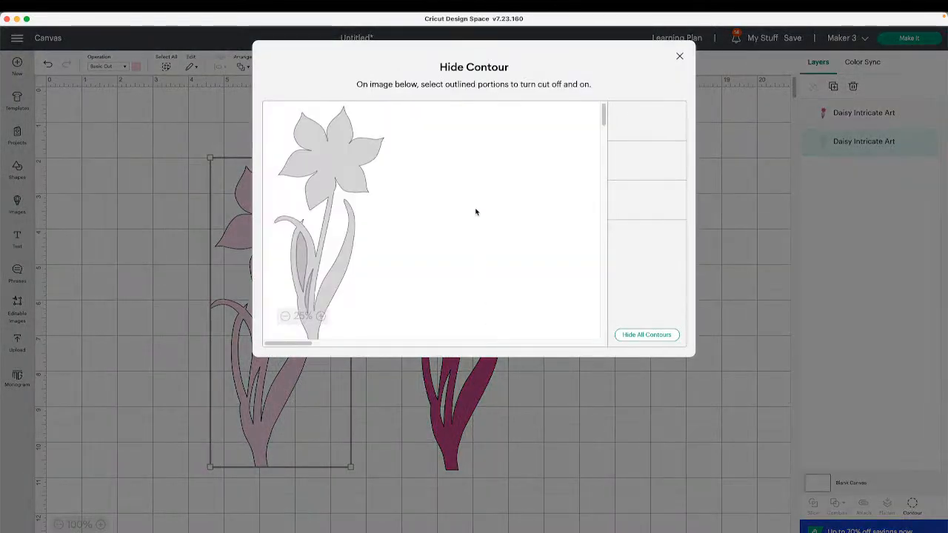
left_click(310, 289)
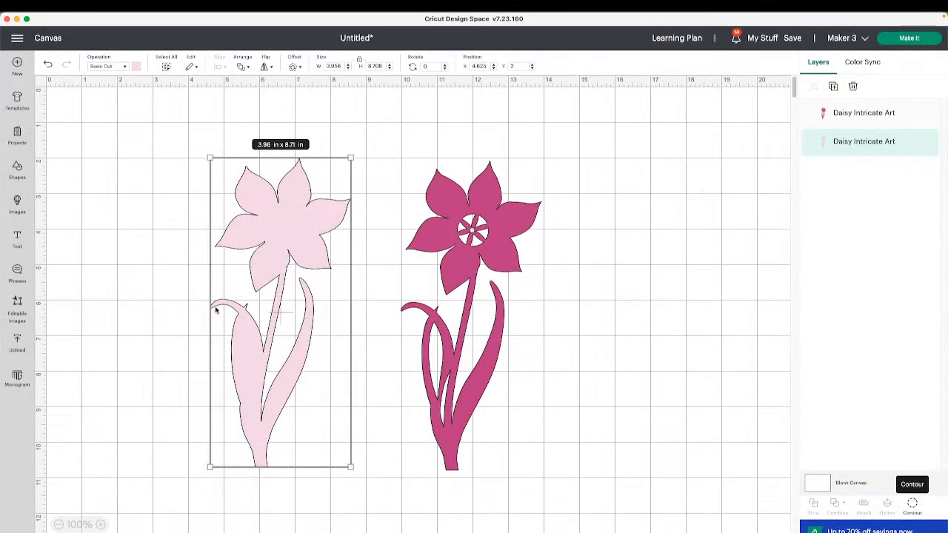
left_click(913, 505)
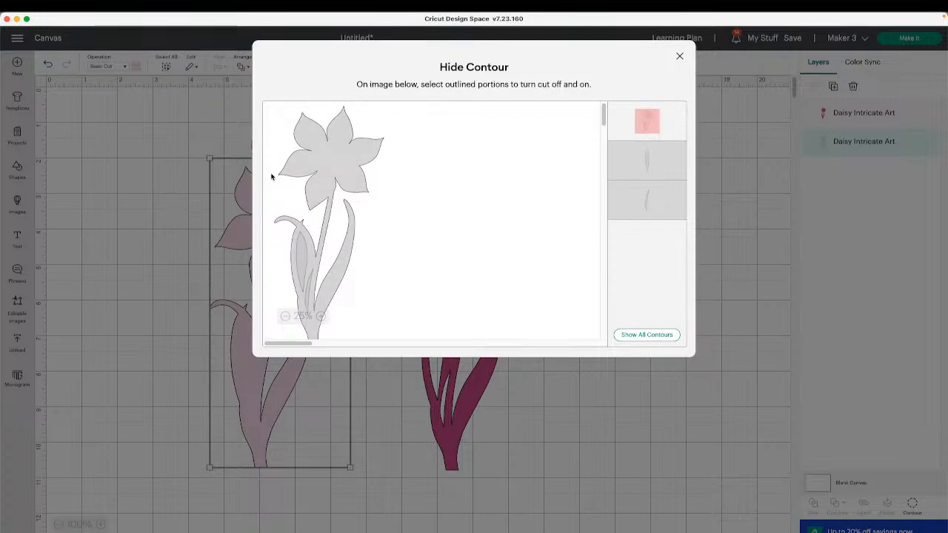
left_click(534, 441)
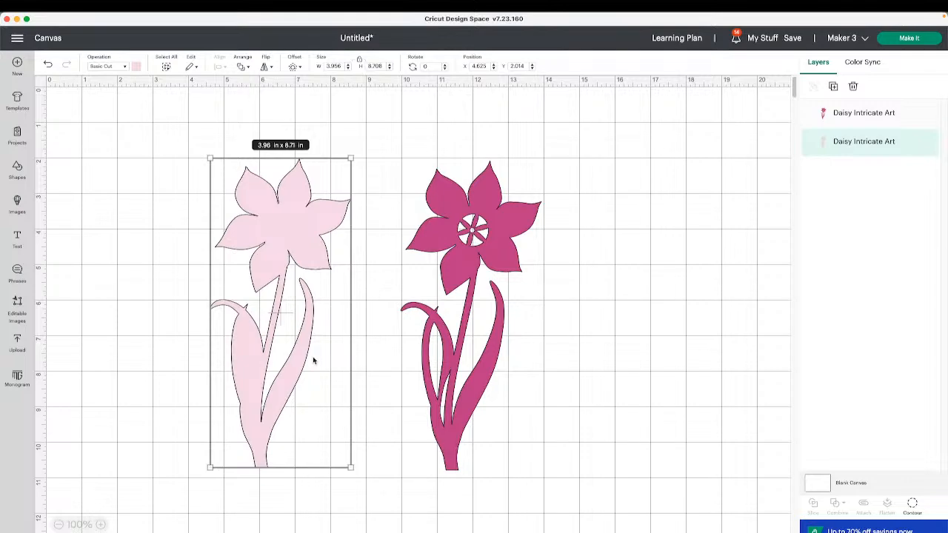
- Nudge the light pink flower down slightly and show all of its contours again
key("Down")
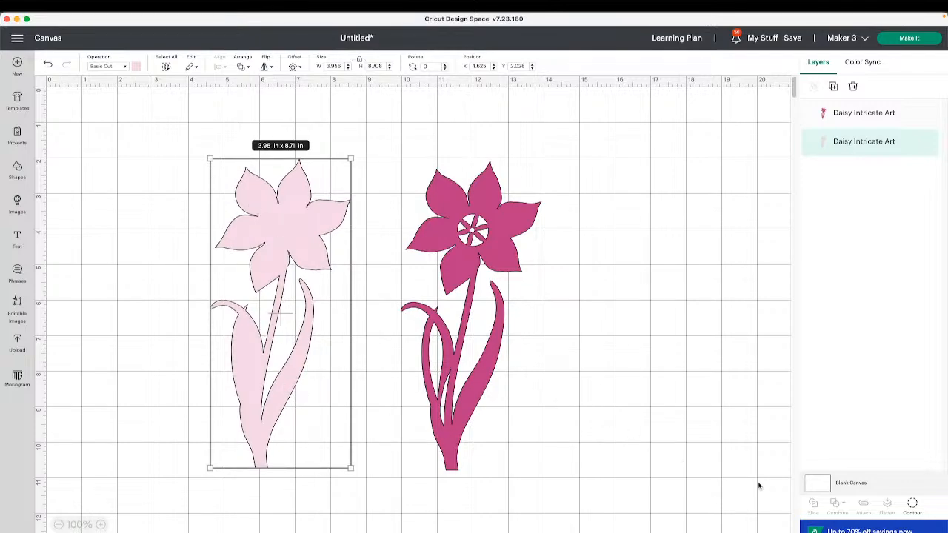
left_click(912, 504)
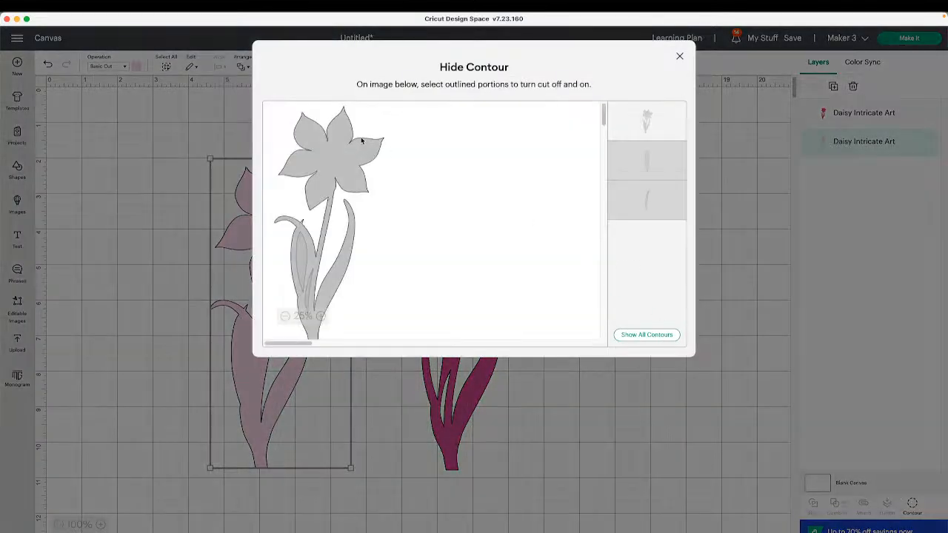
left_click(665, 338)
left_click(657, 415)
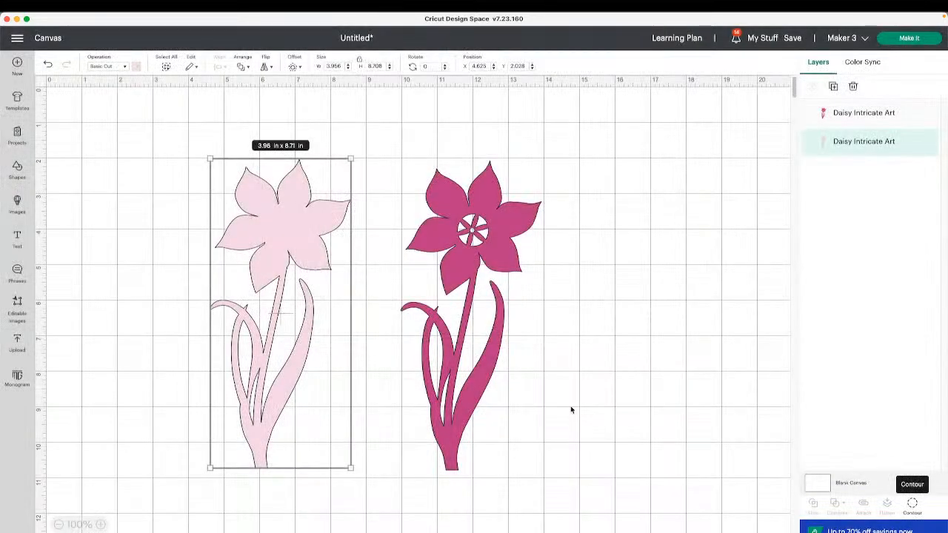
- Hide the light pink flower's outer outline with Contour and move the two remaining leaf pieces up the canvas
left_click(912, 504)
left_click(648, 120)
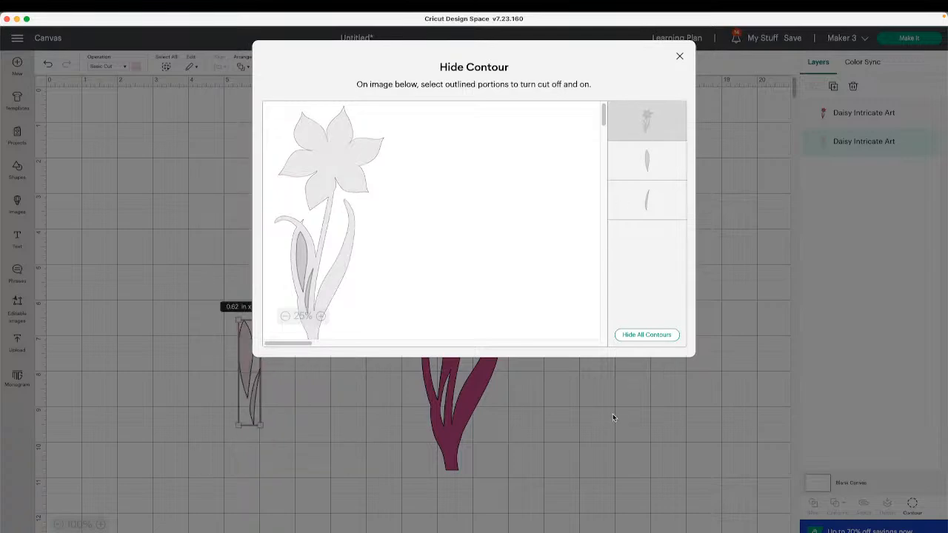
left_click(613, 414)
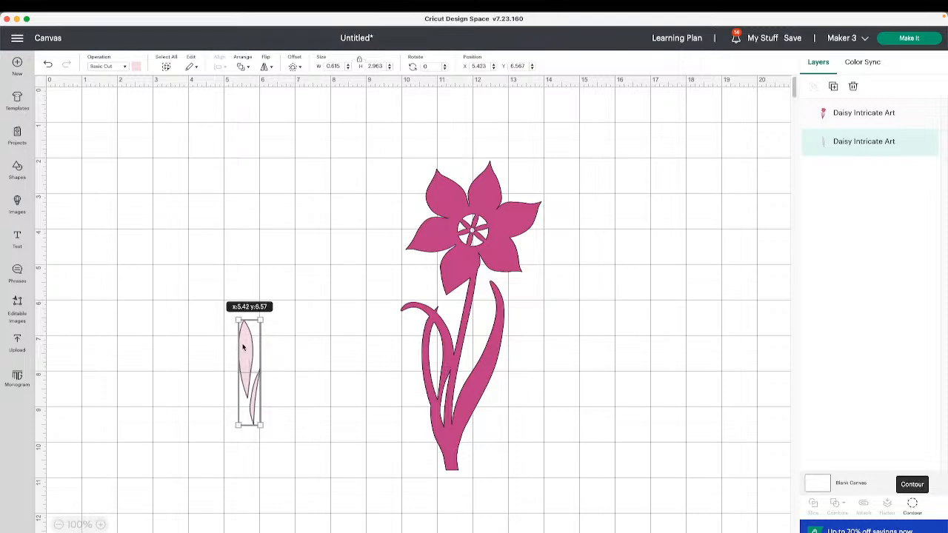
left_click_drag(236, 352, 242, 258)
- Show all hidden contours of the dark pink flower again
left_click(409, 238)
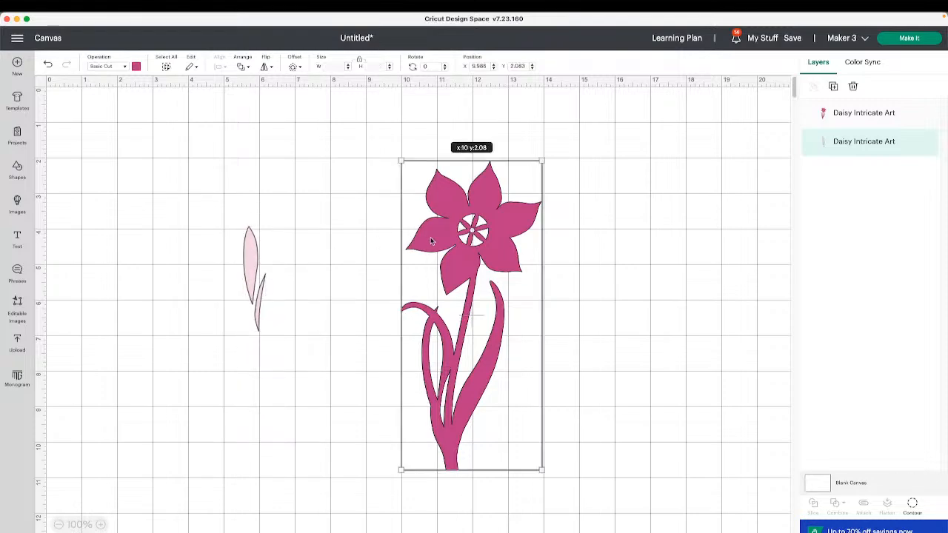
left_click(913, 505)
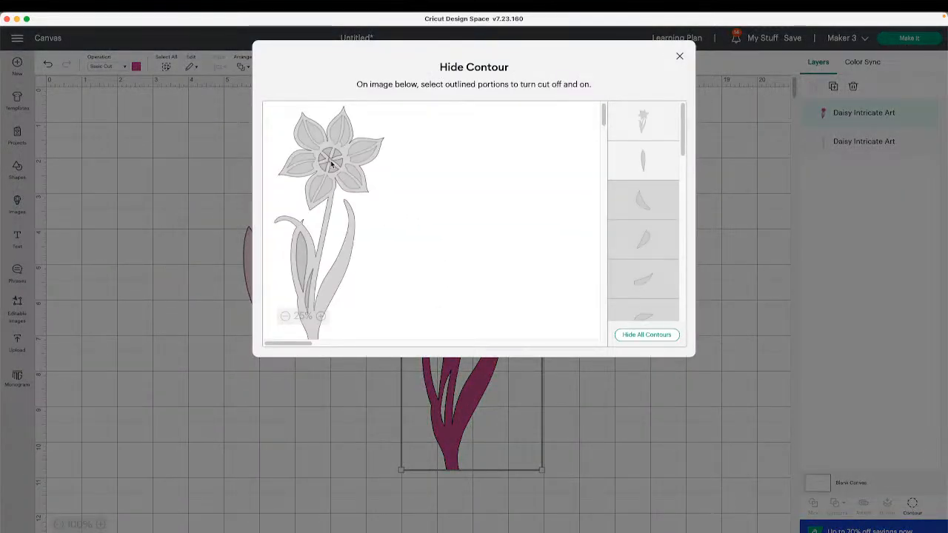
left_click(655, 337)
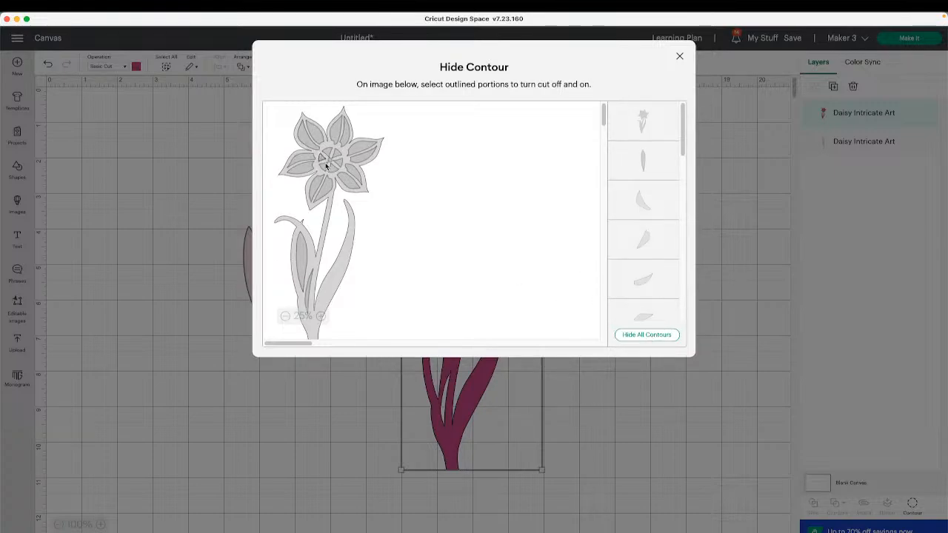
left_click(578, 400)
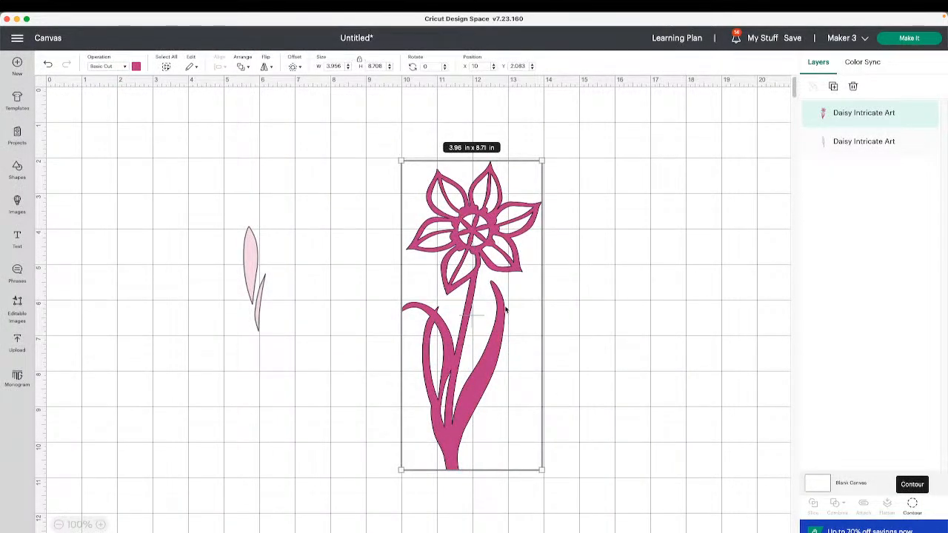
- Restore the light pink layer's full flower shape by turning its outer outline back on and showing all contours
left_click(262, 287)
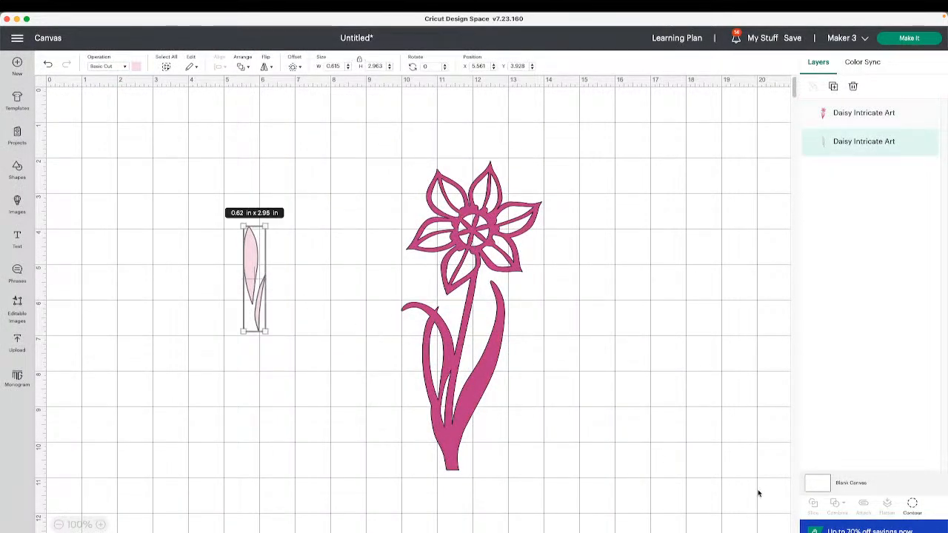
left_click(912, 505)
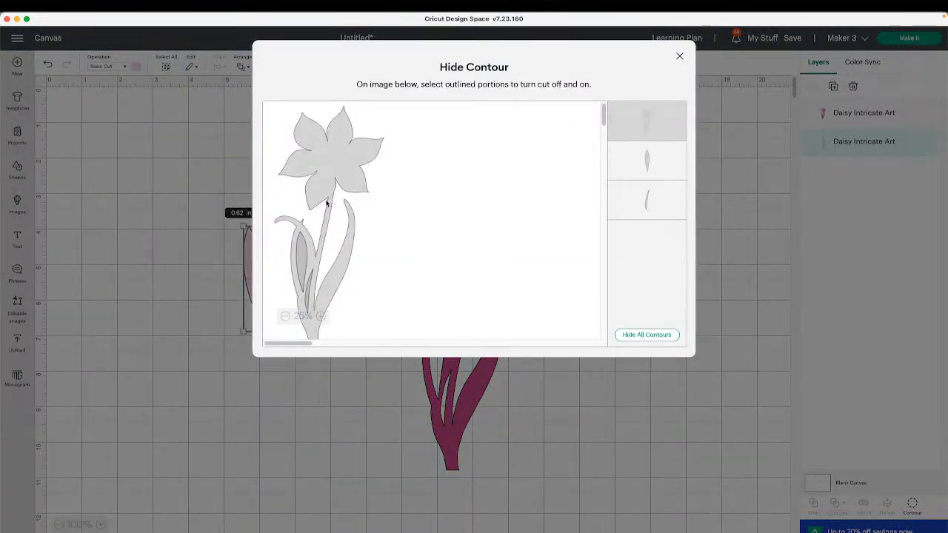
left_click(302, 247)
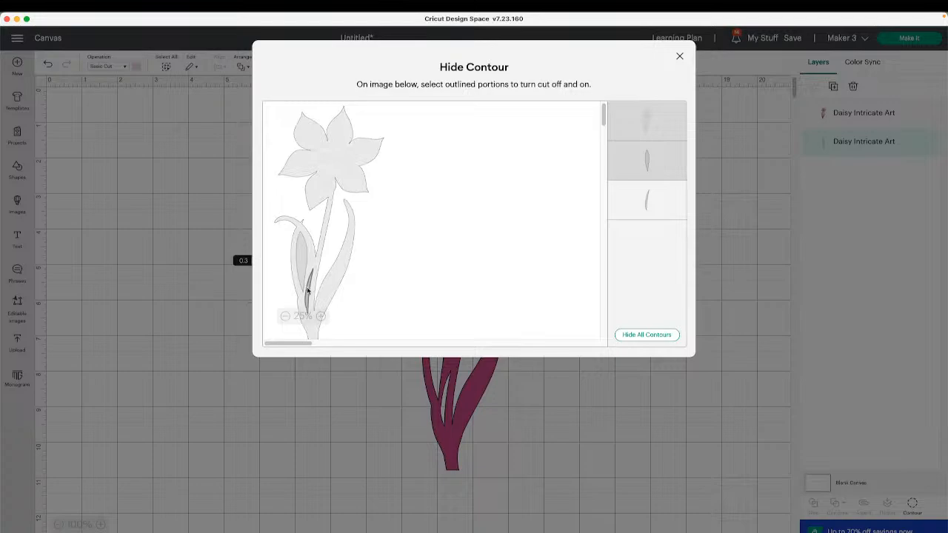
left_click(329, 166)
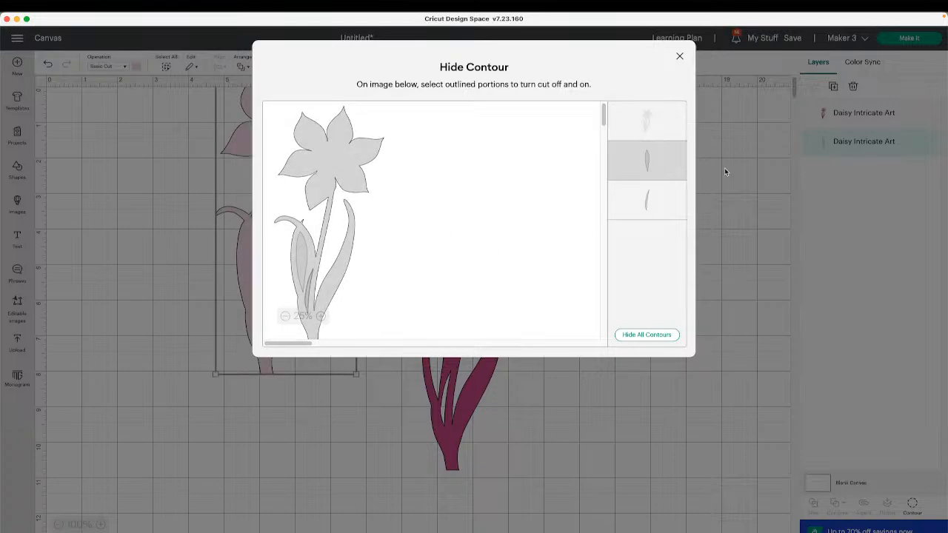
left_click(668, 338)
left_click(669, 337)
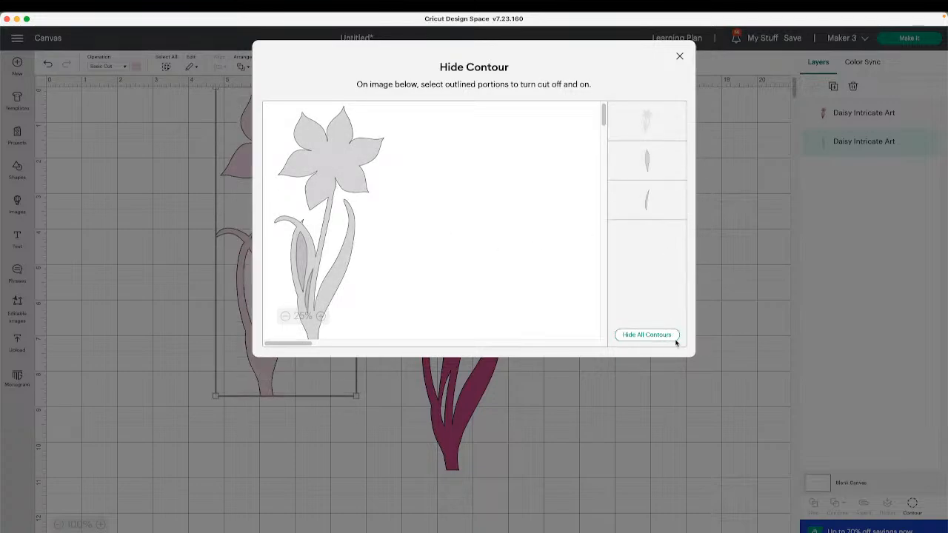
left_click(662, 400)
- Try the light pink flower behind the dark pink one, move it back, and hide its two leaf cutouts with Contour
left_click_drag(268, 284, 454, 357)
key("super+z")
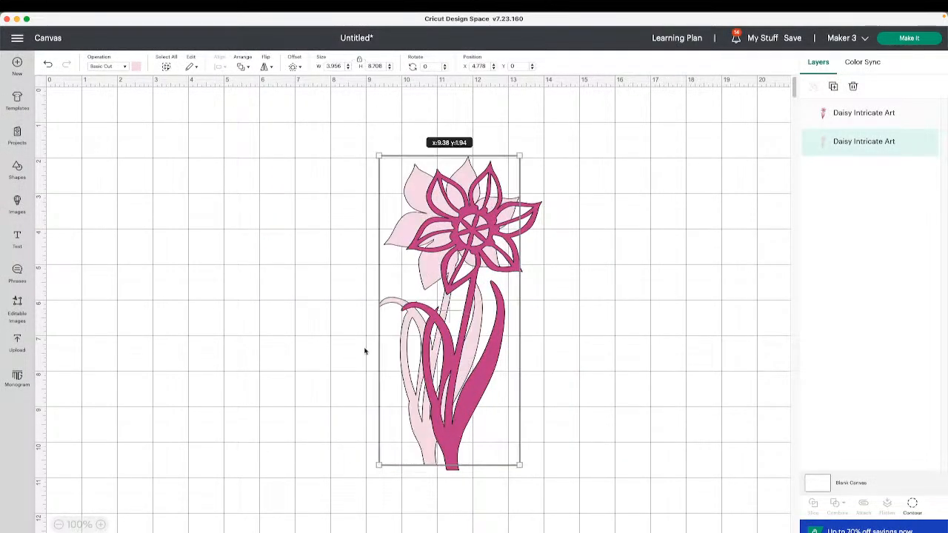
left_click(913, 503)
left_click(665, 175)
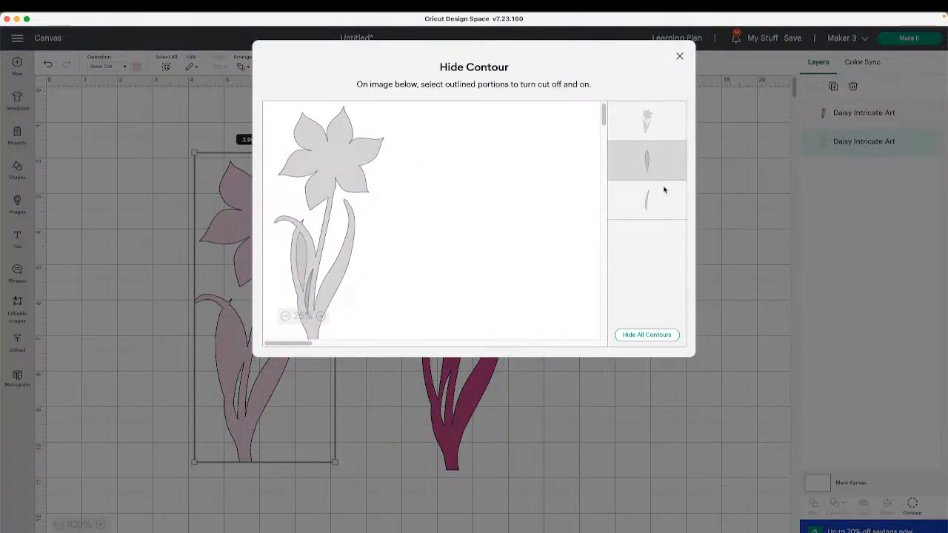
left_click(660, 207)
left_click(222, 339)
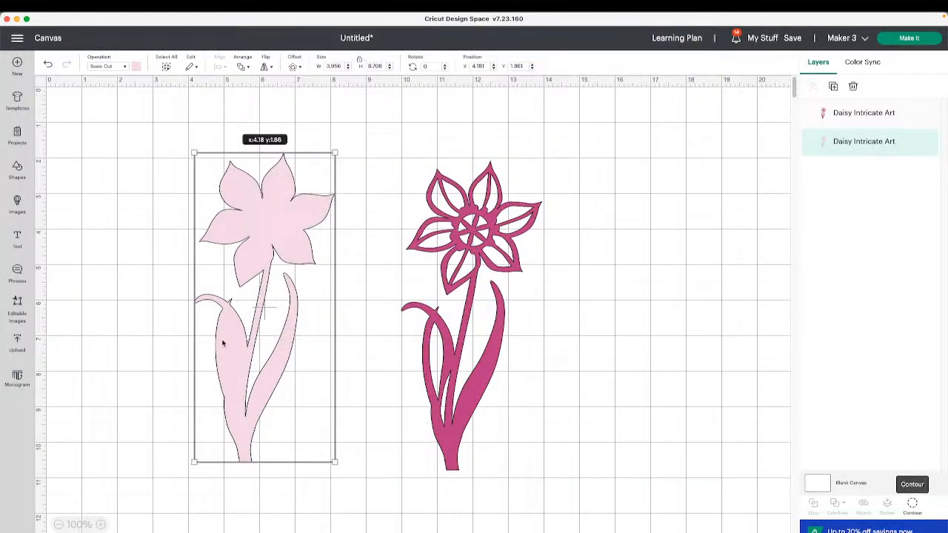
- Move the light pink flower toward the middle and place the dark pink flower on top of it, aligning their outlines
left_click_drag(222, 339, 299, 339)
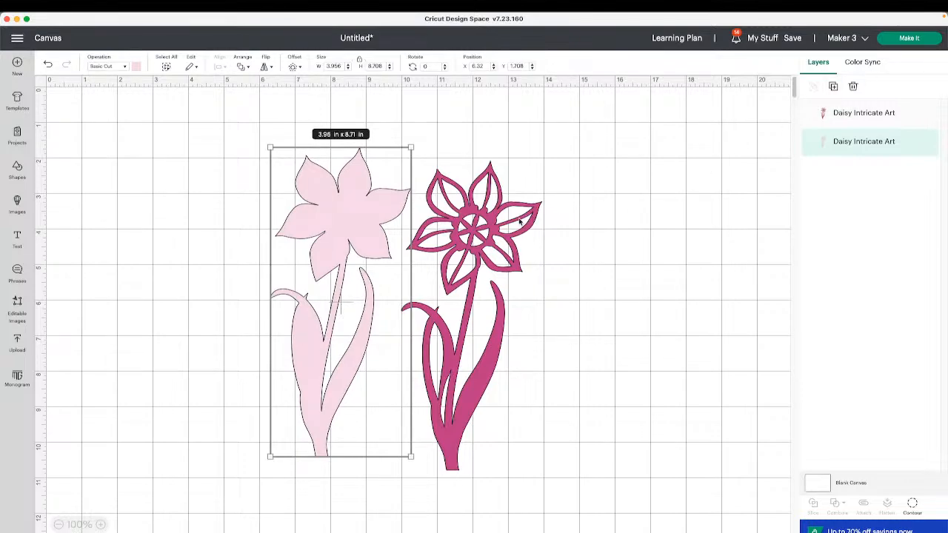
left_click_drag(503, 225, 542, 212)
left_click(352, 216)
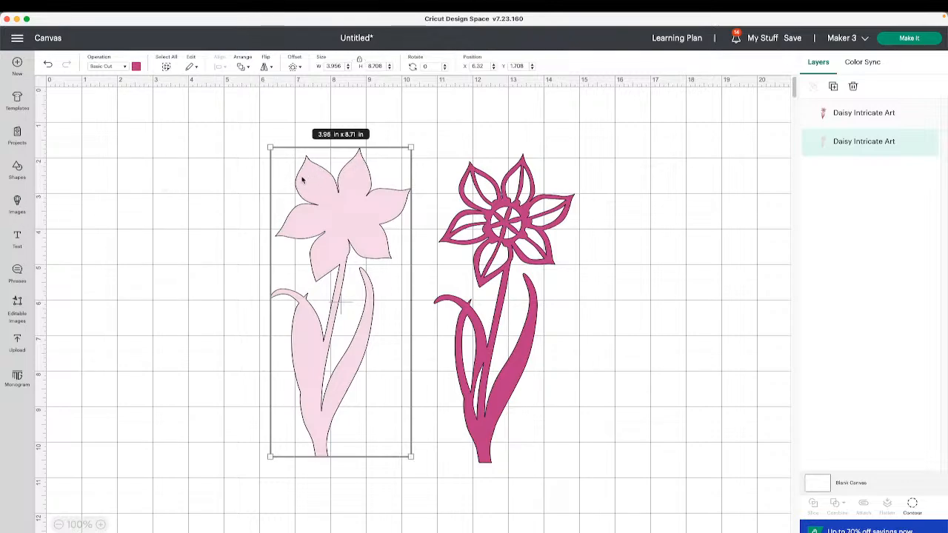
left_click_drag(523, 226, 359, 220)
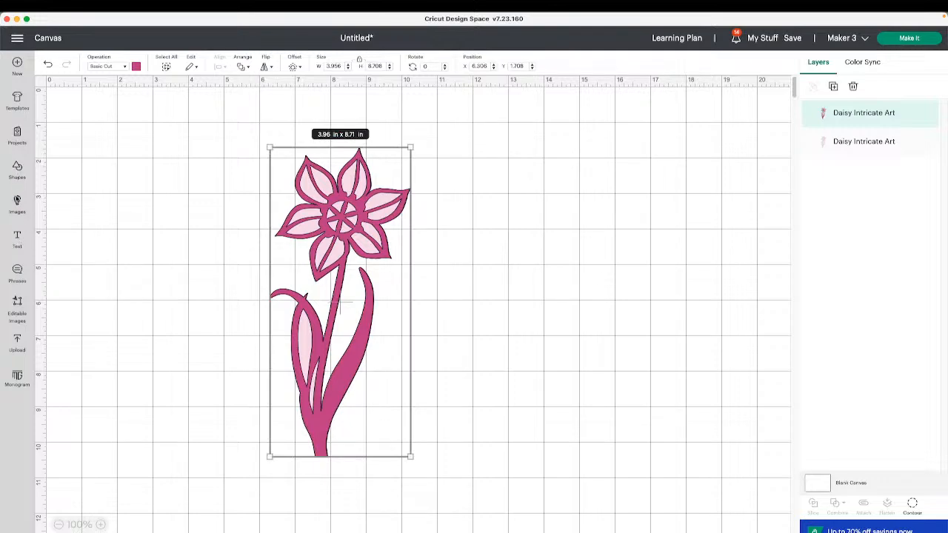
- Search the image library for "bee" and add the cartoon bee with blue heart wings to the canvas
left_click(18, 201)
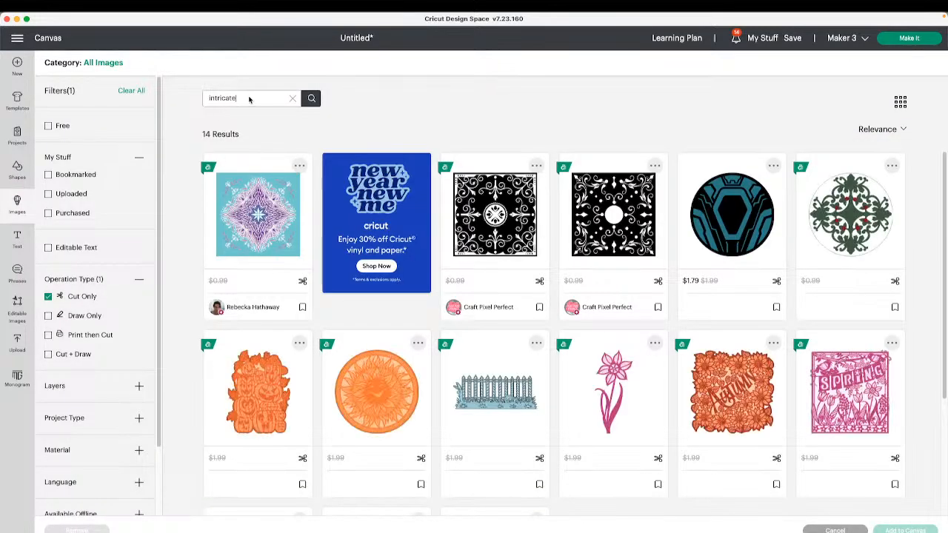
double_click(222, 100)
type("bee")
key("Return")
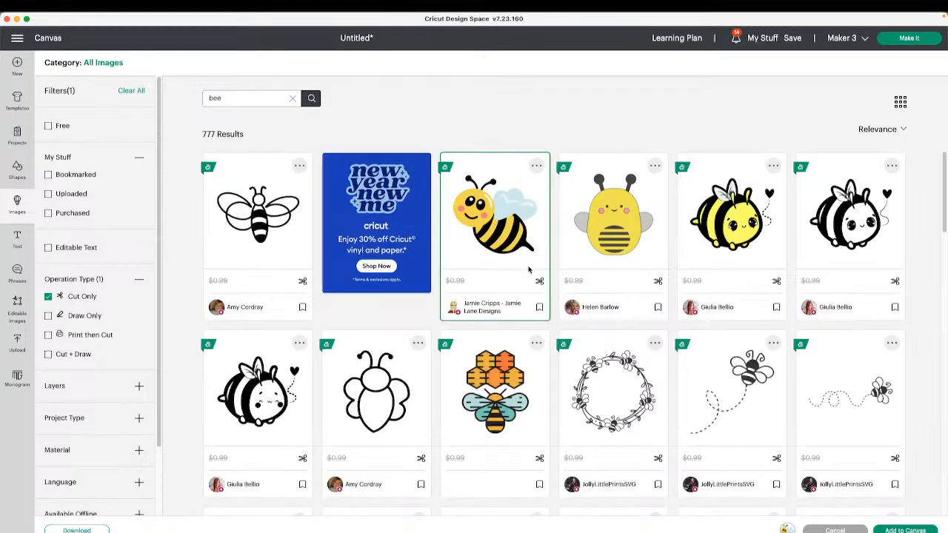
left_click(897, 530)
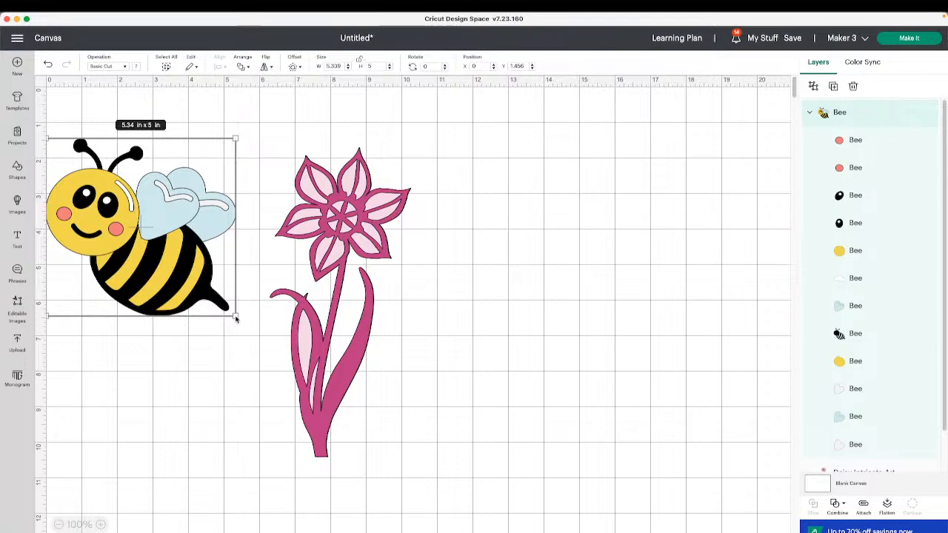
- Shrink the bee to about 1.66 by 1.56 in and place it on the flower's upper-right petals
left_click_drag(236, 319, 112, 201)
left_click_drag(80, 169, 416, 179)
left_click_drag(407, 171, 406, 177)
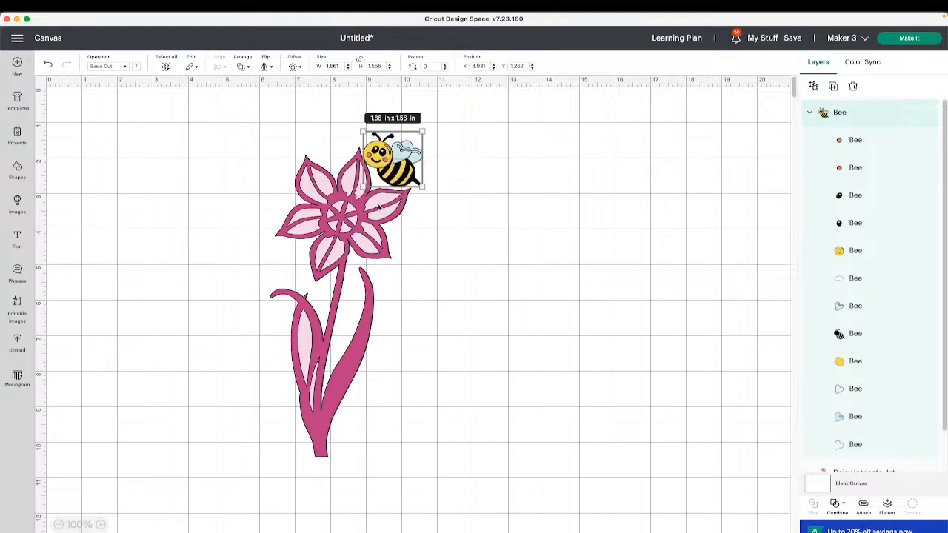
- Move the dark pink flower aside, create a reduced welded offset of the bee, and separate the coloured bee from it
left_click_drag(379, 210, 486, 246)
left_click(409, 180)
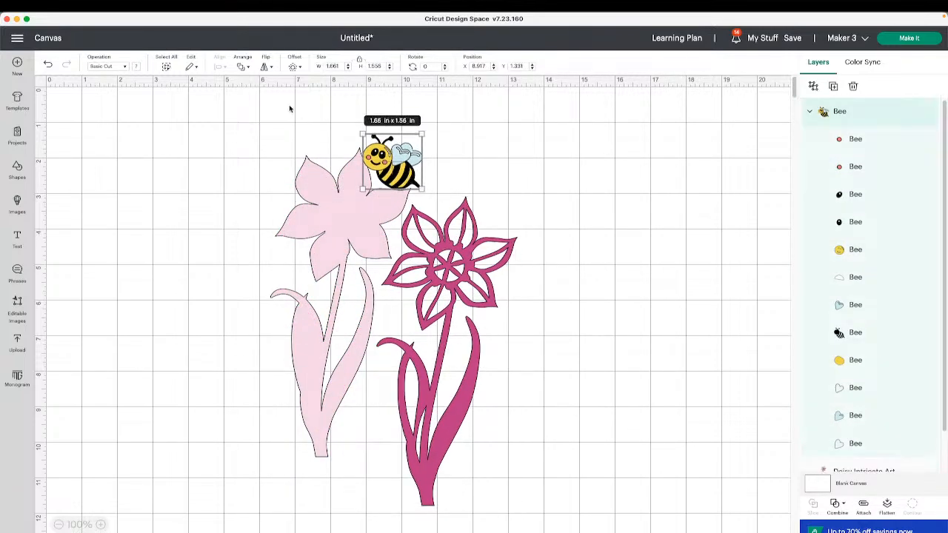
left_click(295, 66)
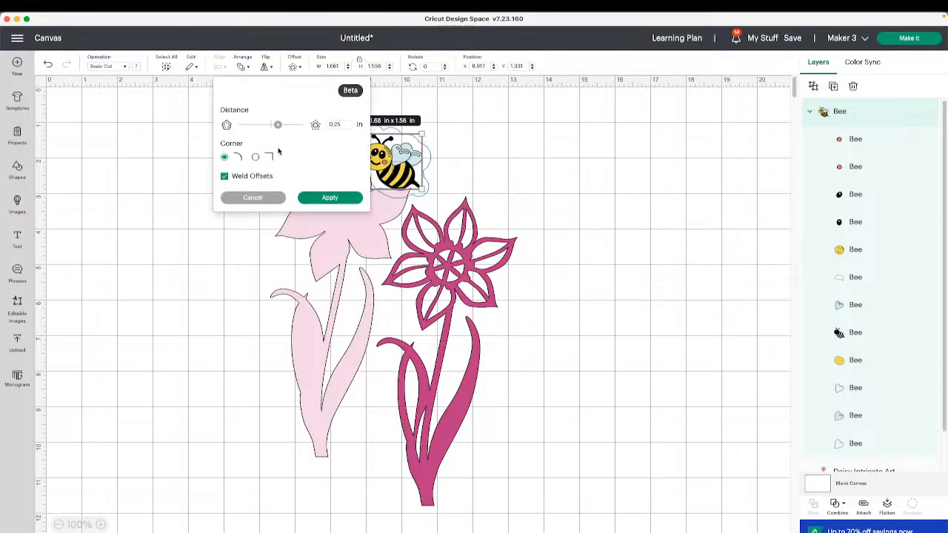
left_click_drag(278, 125, 267, 125)
left_click(339, 198)
left_click_drag(398, 175, 649, 185)
left_click(511, 172)
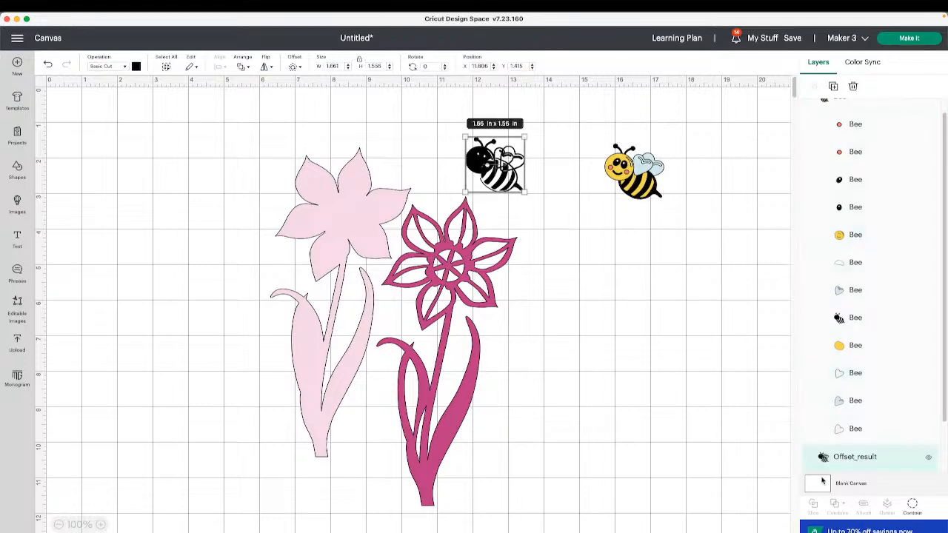
- Hide all contours of the black bee offset with Contour
left_click(912, 504)
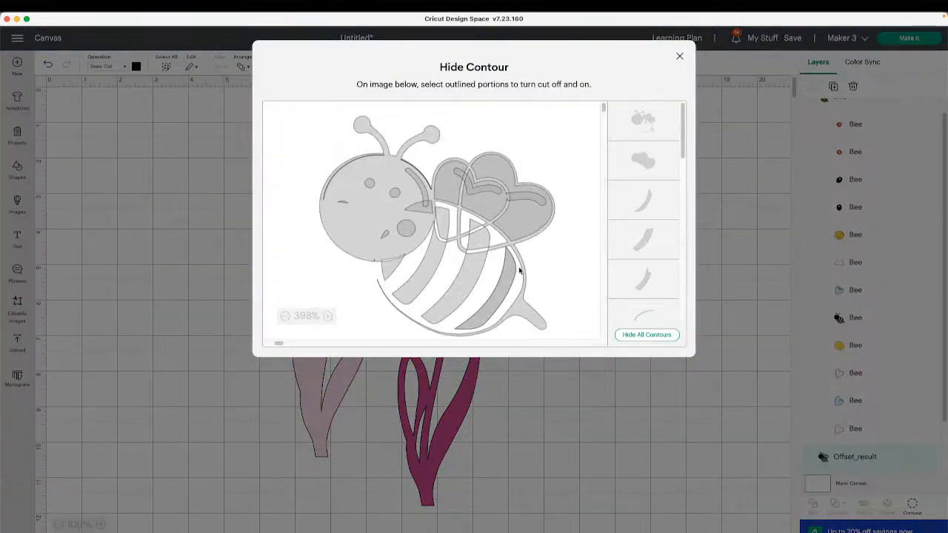
left_click(637, 335)
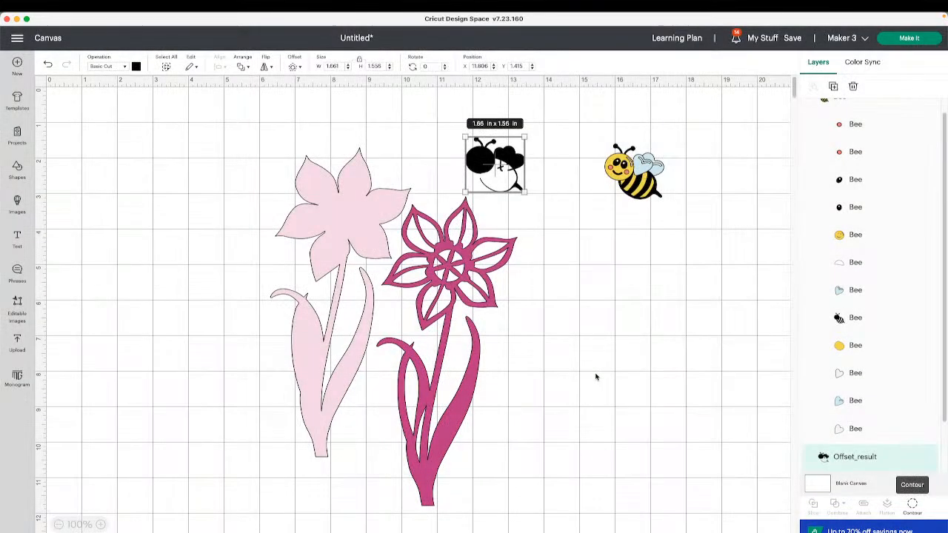
left_click(604, 376)
- Place the black bee offset on the light pink flower's upper-right petals and weld the two shapes together
left_click_drag(500, 167, 390, 171)
left_click_drag(467, 159, 347, 174)
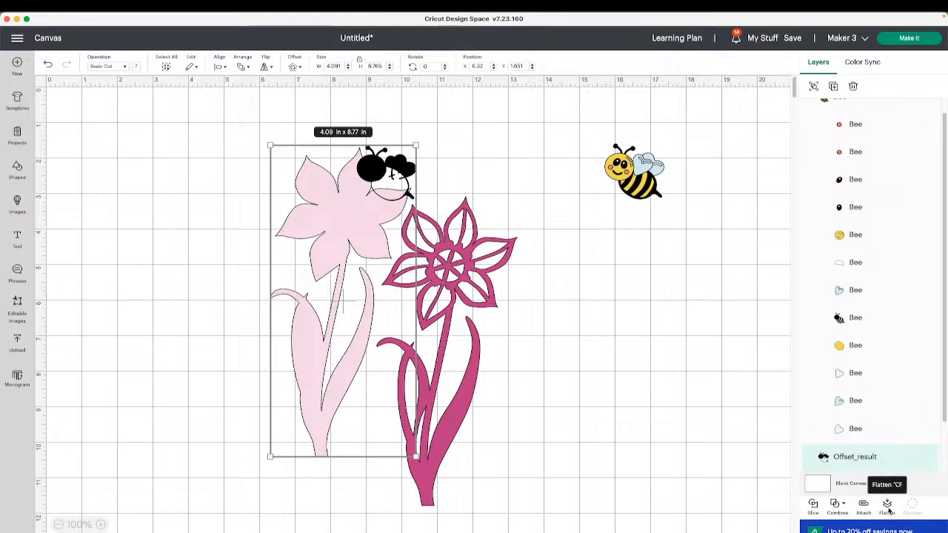
left_click(843, 504)
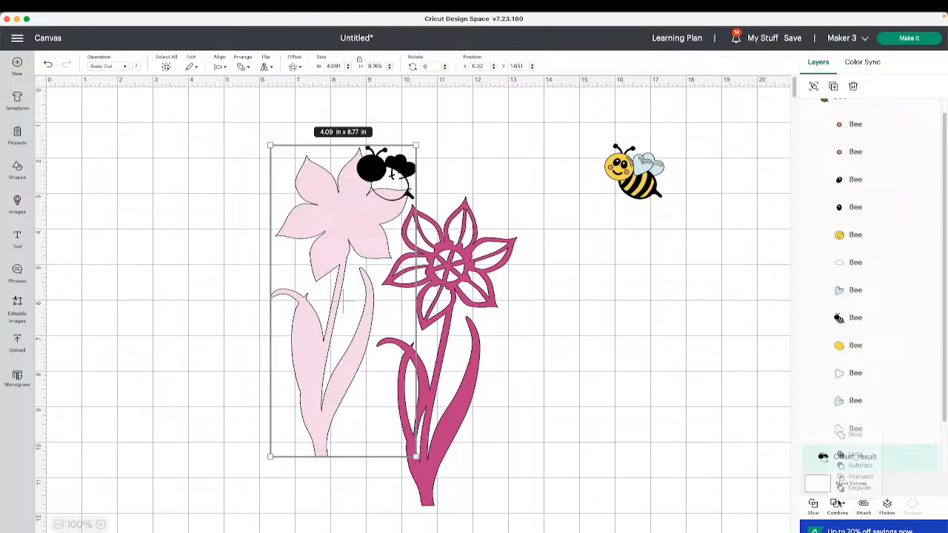
left_click(847, 432)
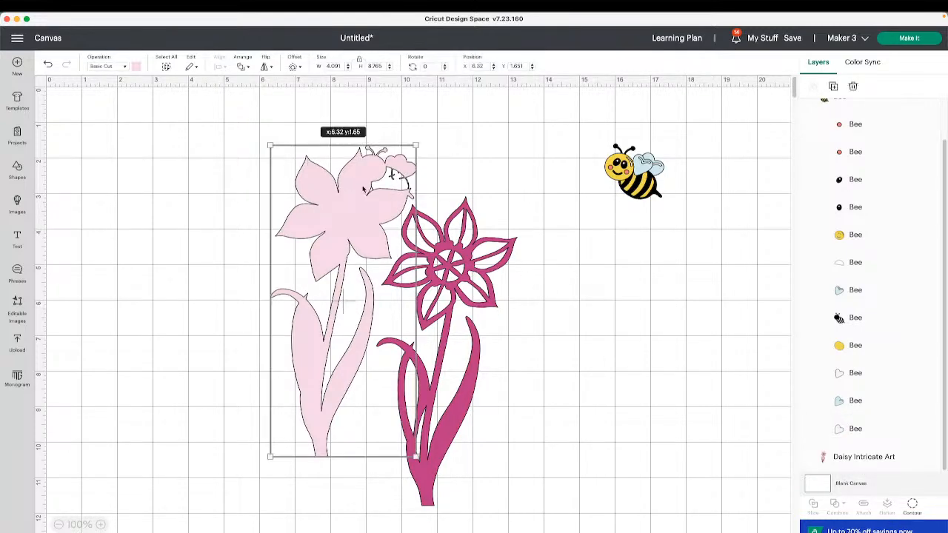
- Hide the leftover bee-body cutout in the welded light pink shape with Contour
left_click(913, 506)
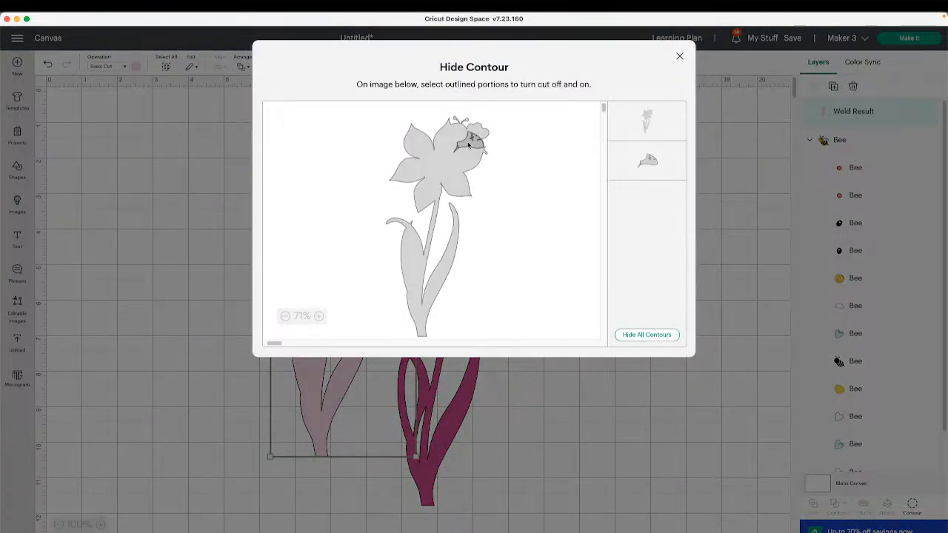
left_click(469, 142)
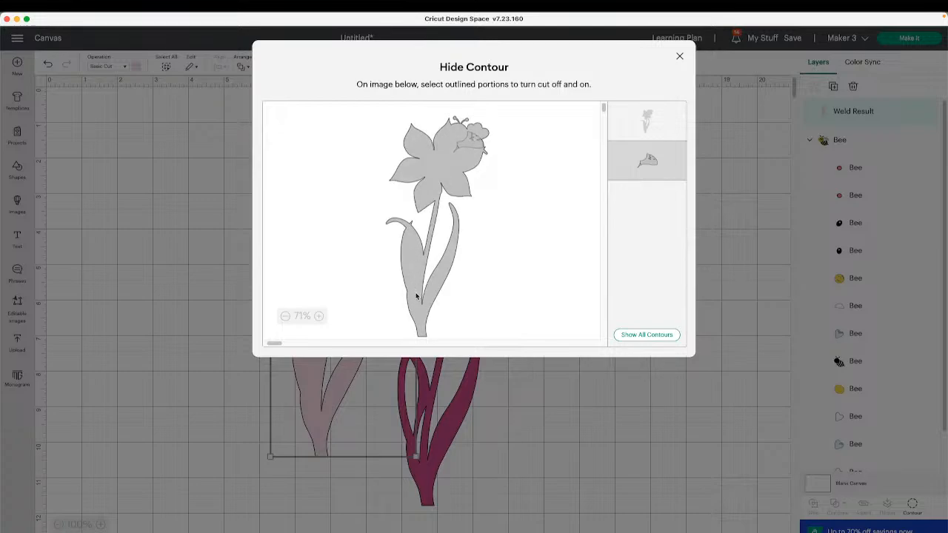
left_click(168, 311)
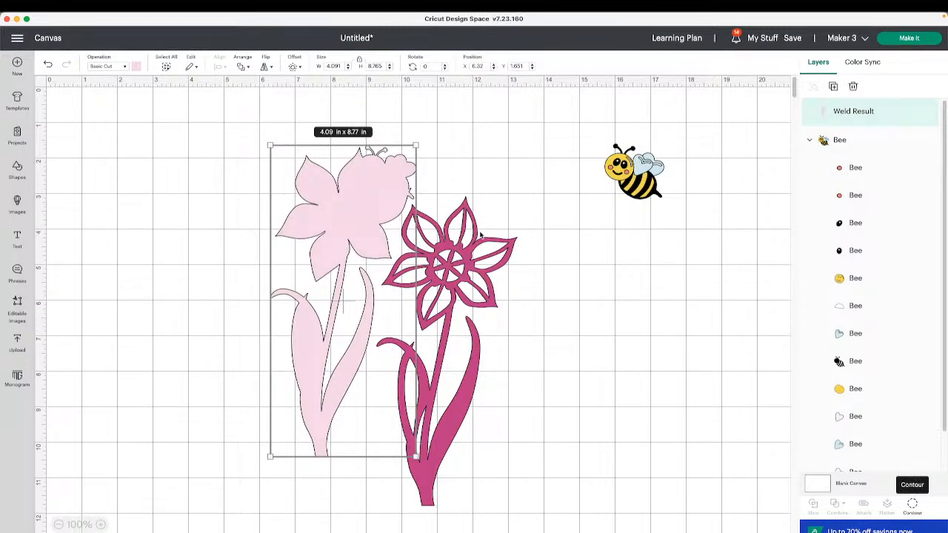
- Bring the bee and dark pink flower closer, send the welded light pink shape to the back, and align it beneath the dark flower
left_click_drag(645, 185, 434, 152)
left_click_drag(440, 244, 306, 201)
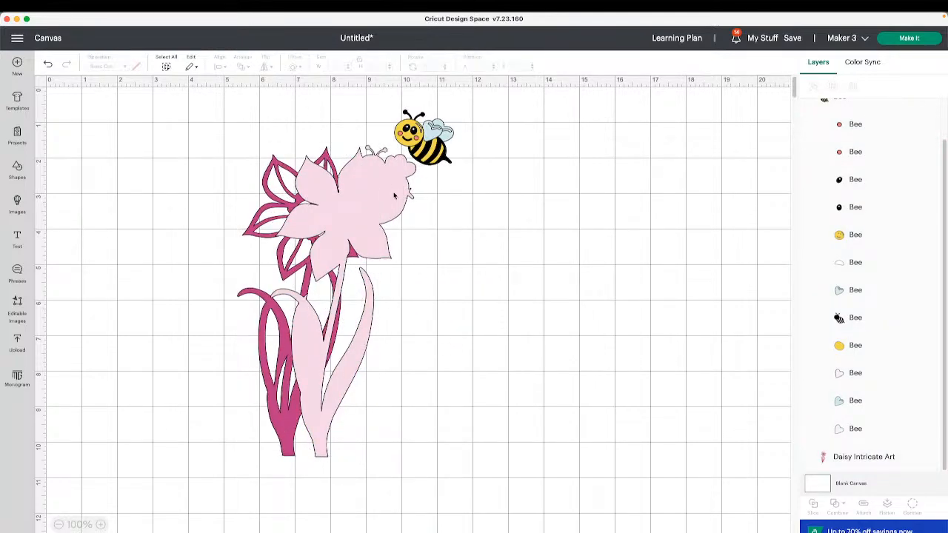
left_click(243, 66)
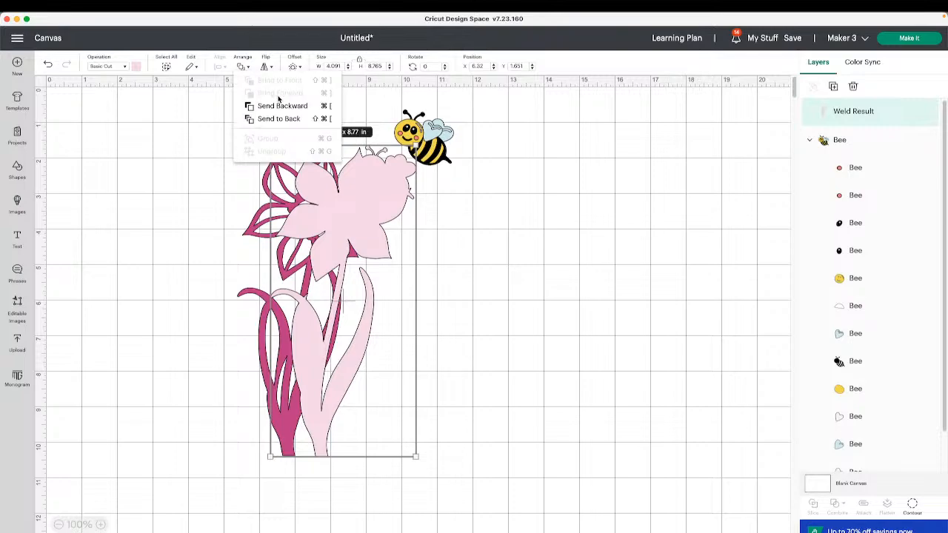
left_click(278, 119)
left_click_drag(337, 214, 303, 213)
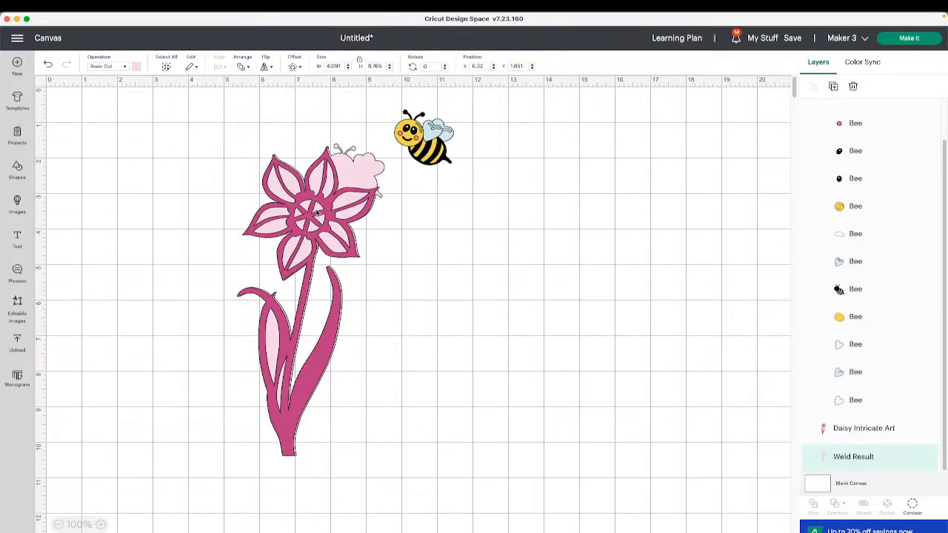
- Place the coloured bee over the bee-shaped part of the light pink backing
left_click(424, 147)
left_click(246, 68)
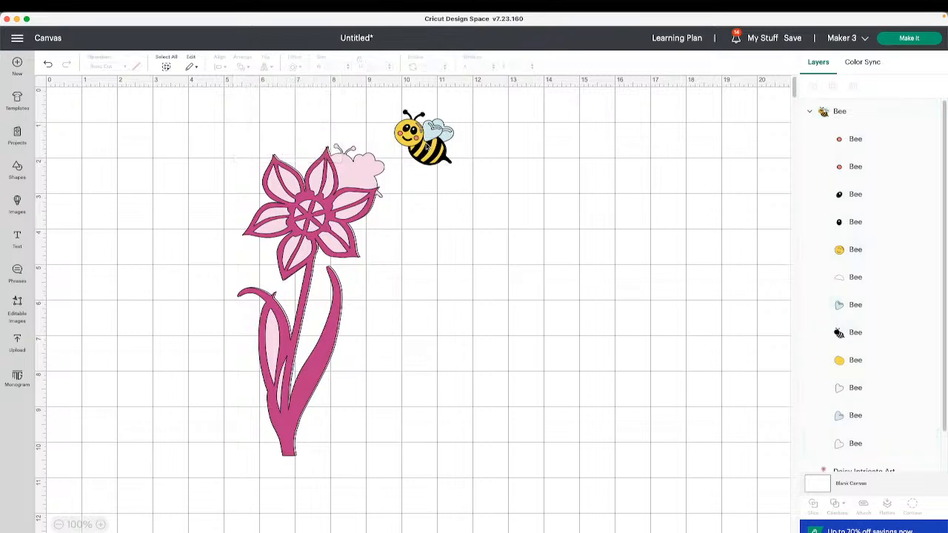
left_click_drag(428, 146, 357, 176)
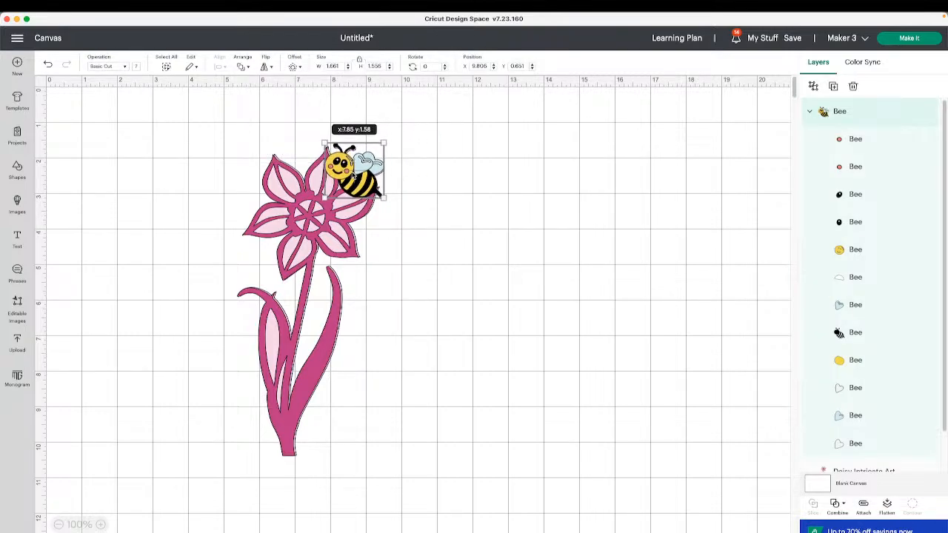
left_click(500, 194)
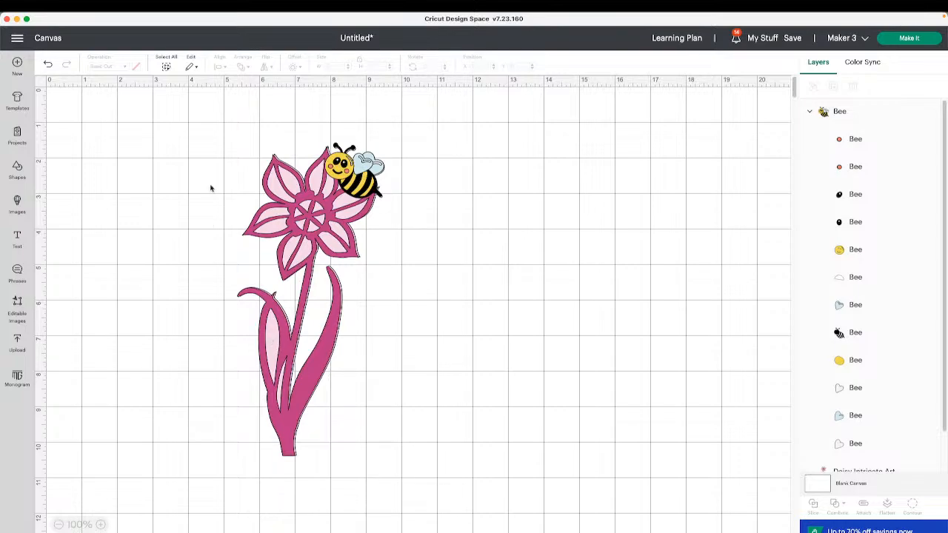
- Preview the layered design on cutting mats and set the project copies to 9
left_click(909, 38)
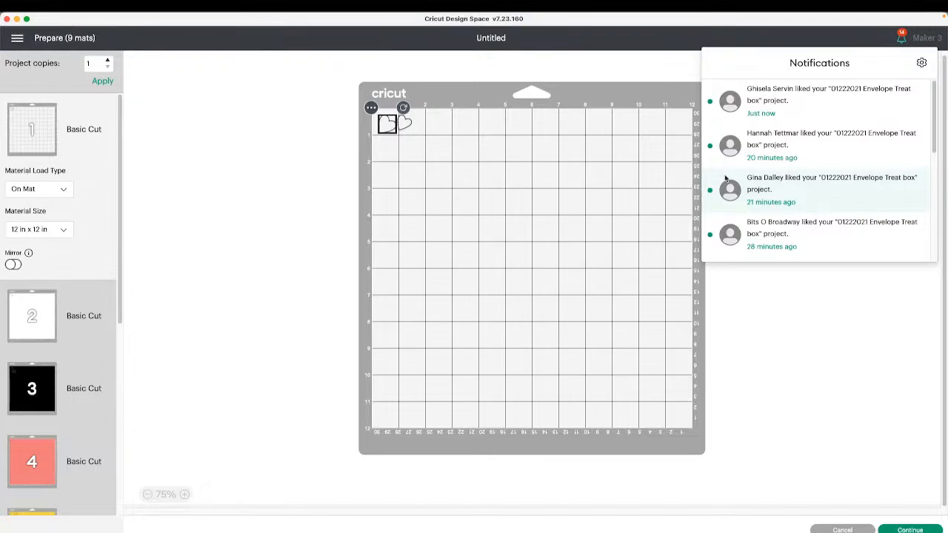
left_click(219, 269)
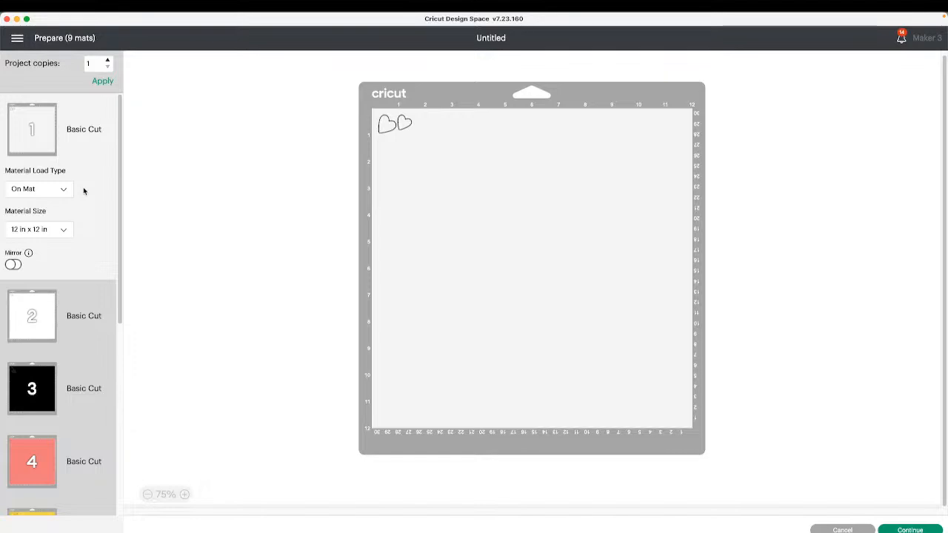
left_click(107, 60)
left_click(104, 80)
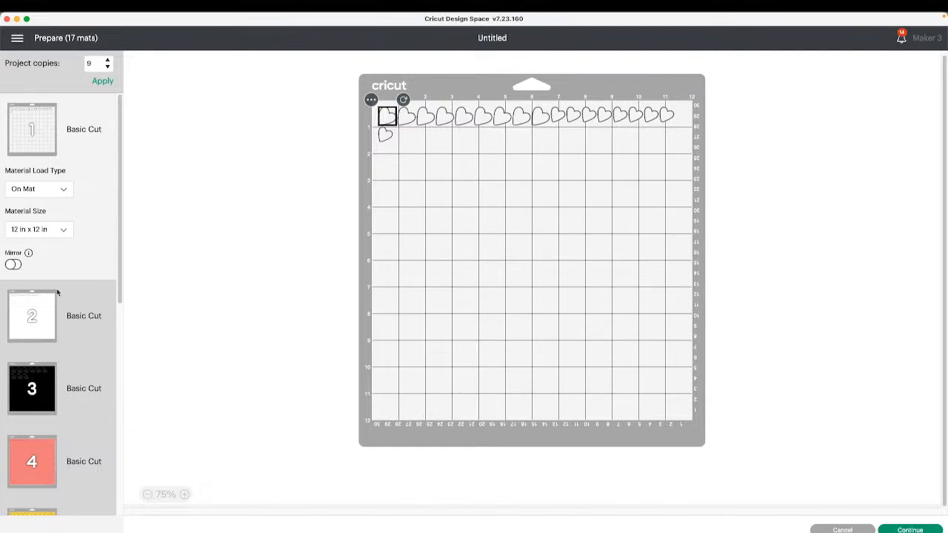
- Examine how the copied bee layers are spread over the coloured mats, then return to the canvas
left_click(26, 315)
left_click(55, 393)
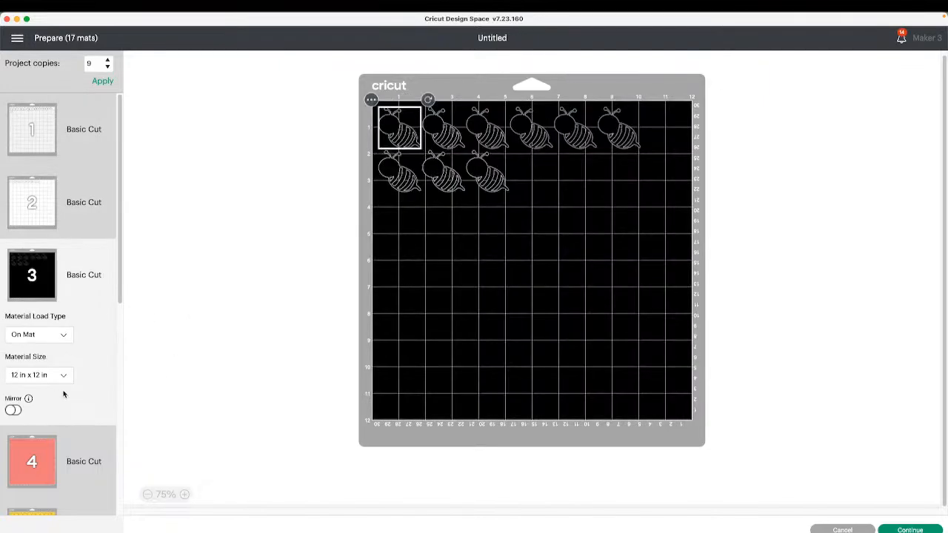
left_click(30, 460)
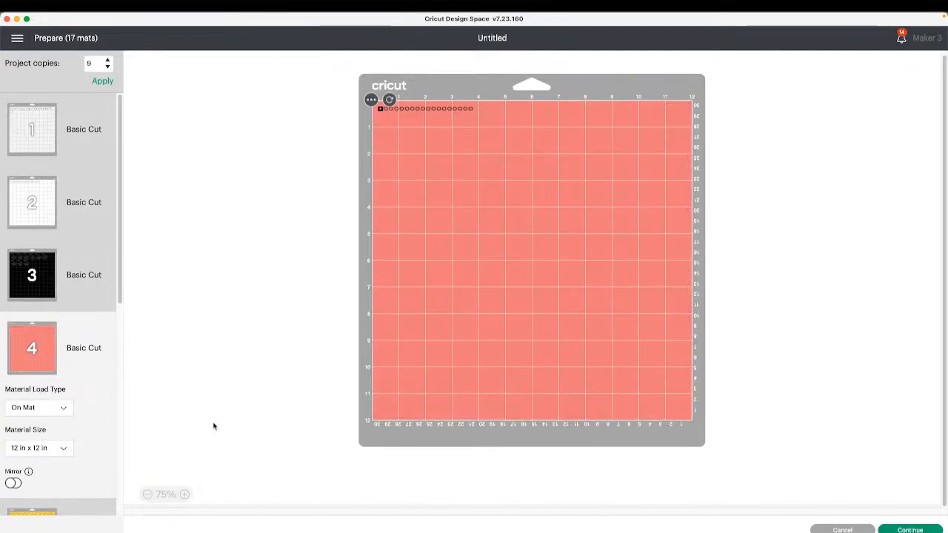
scroll(89, 452, "down", 2)
left_click(65, 490)
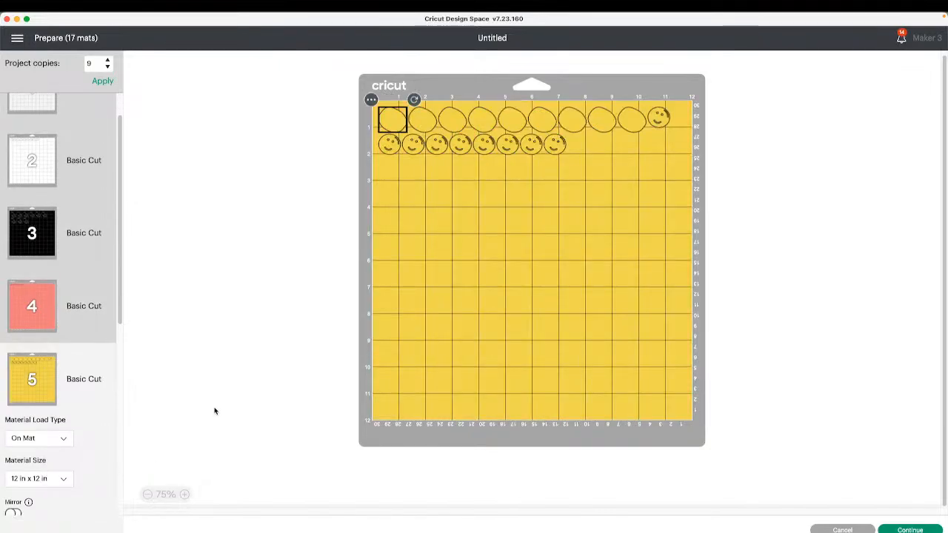
scroll(57, 397, "down", 5)
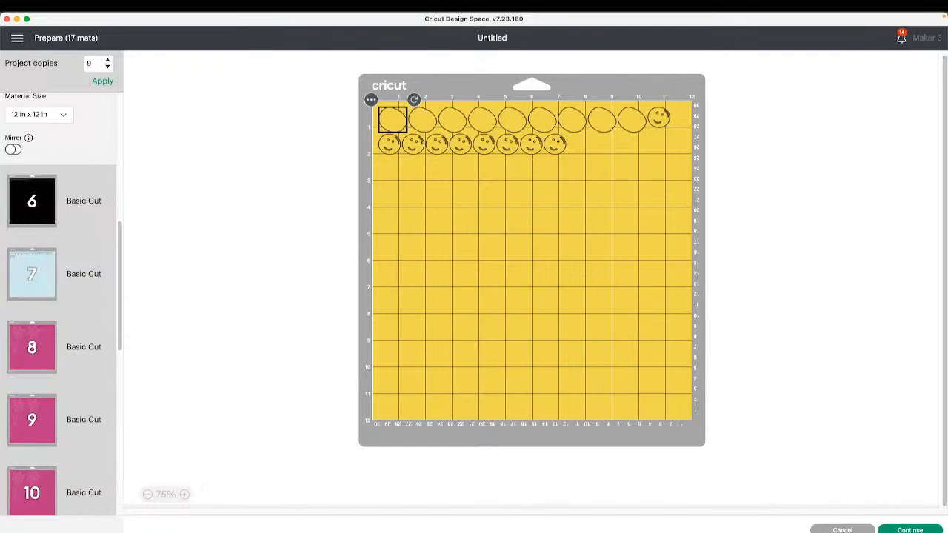
left_click(843, 531)
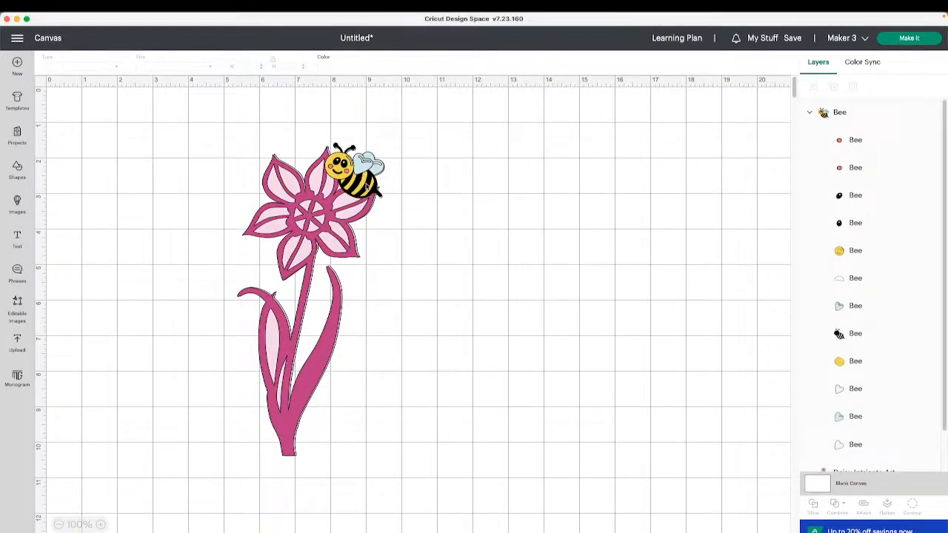
- Move the bee slightly upward on the flower and flatten its layers into a single Print Then Cut image
left_click_drag(377, 194, 359, 169)
left_click(875, 503)
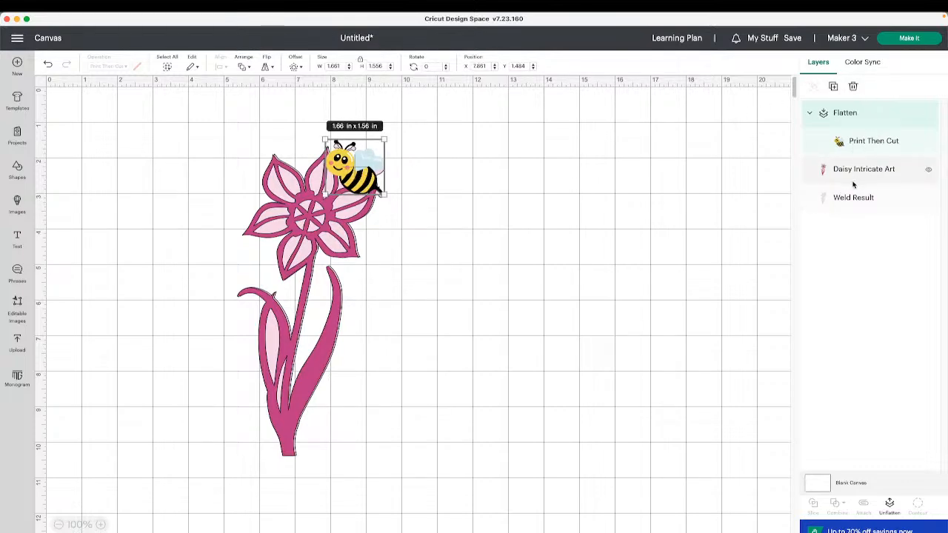
- Prepare the project with the flattened bee for cutting and set the project copies to 5
left_click(909, 39)
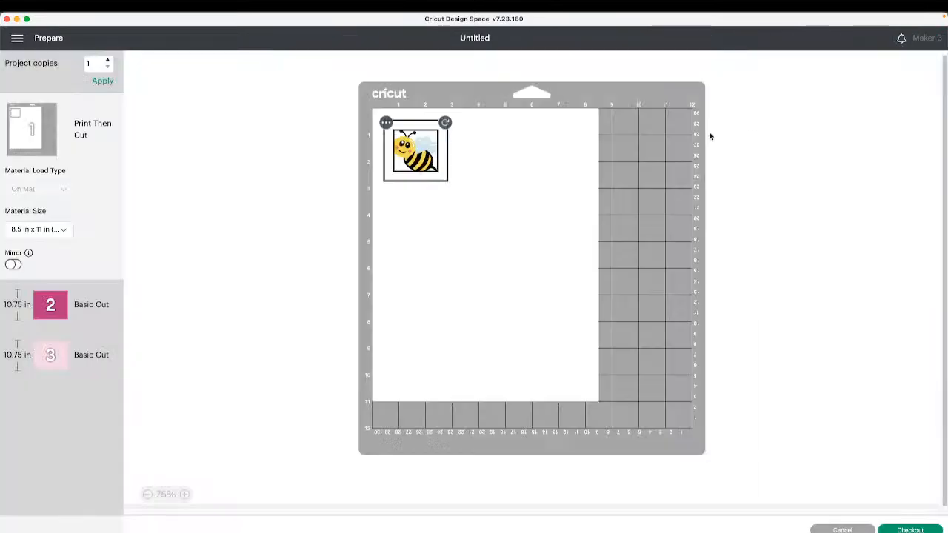
left_click(109, 61)
left_click(102, 81)
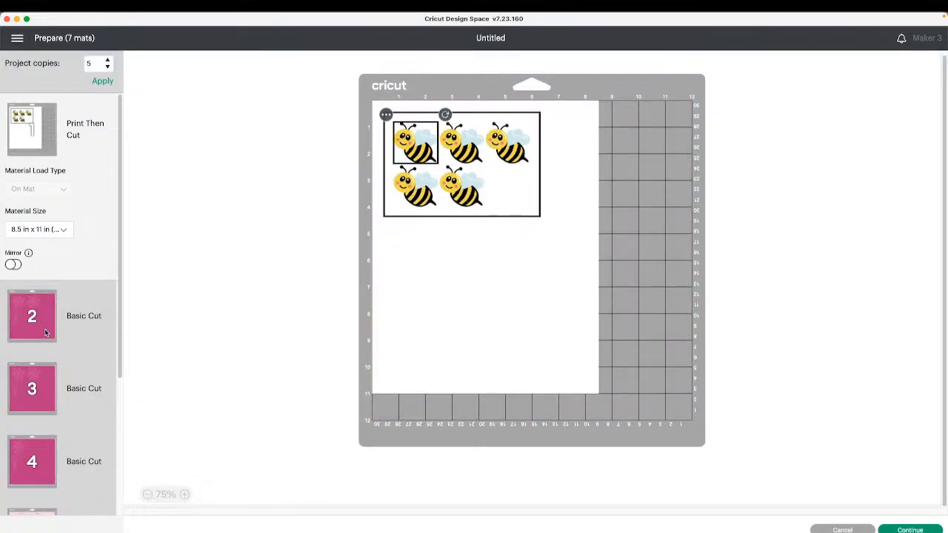
- Examine the flower layout on dark pink mats 2 and 3
left_click(45, 332)
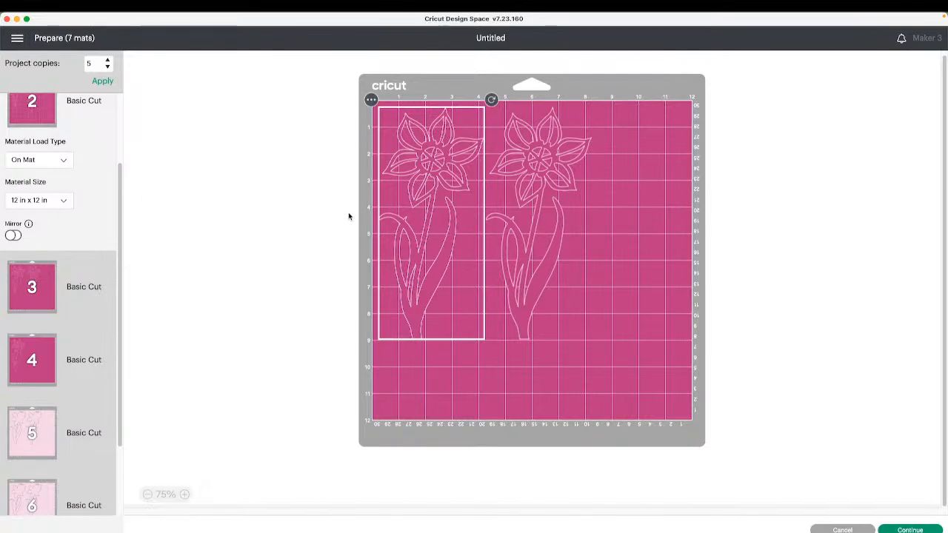
scroll(452, 252, "up", 1)
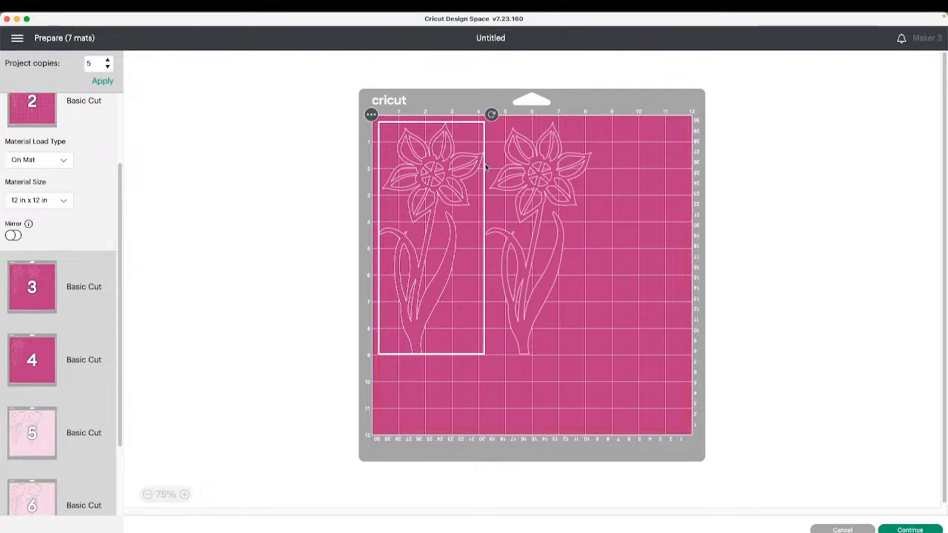
left_click(42, 278)
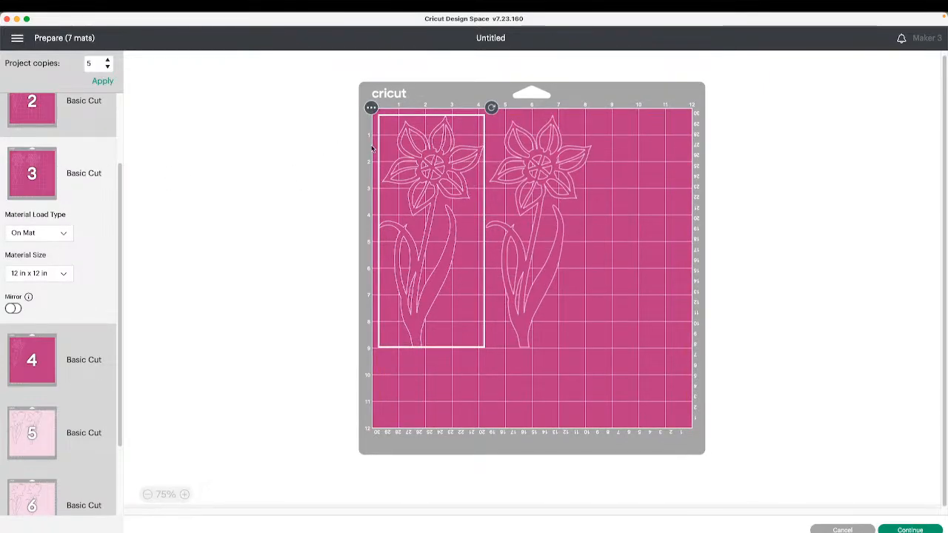
- Move the first flower from mat 3 to mat 2 and place it to the right of the other two flowers
left_click(371, 108)
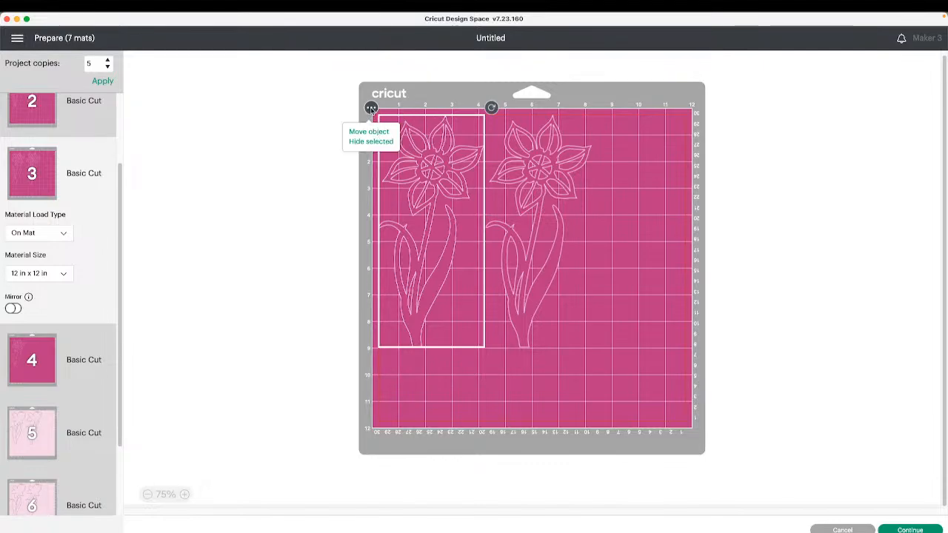
left_click(376, 133)
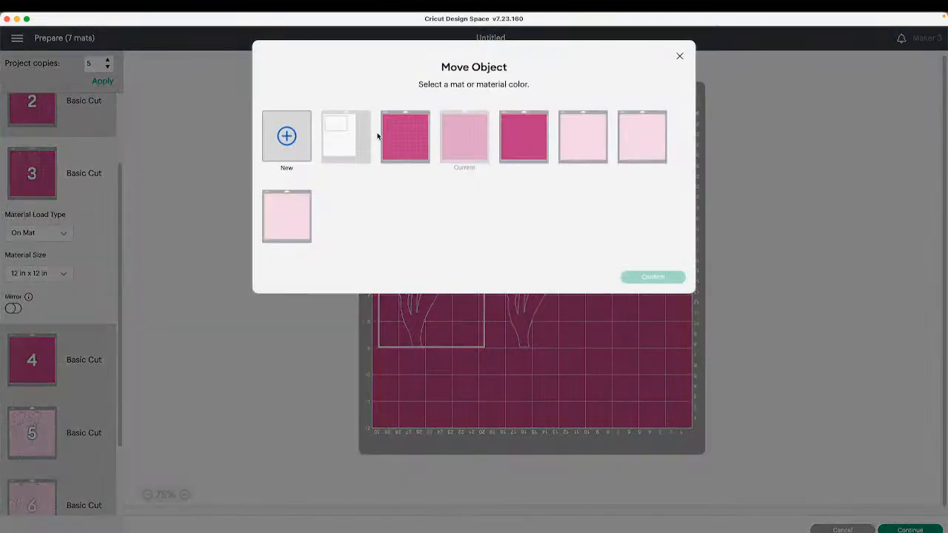
left_click(400, 136)
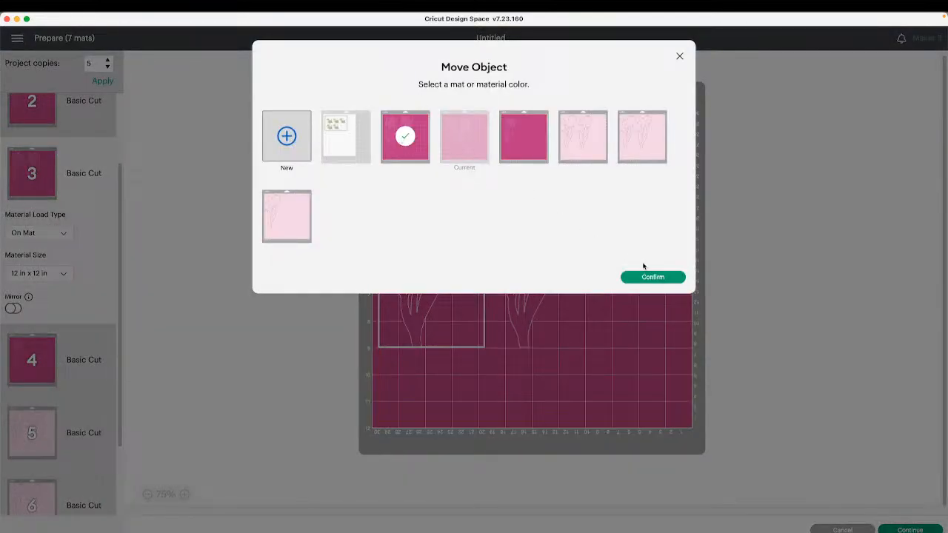
left_click(660, 277)
left_click_drag(449, 152, 646, 180)
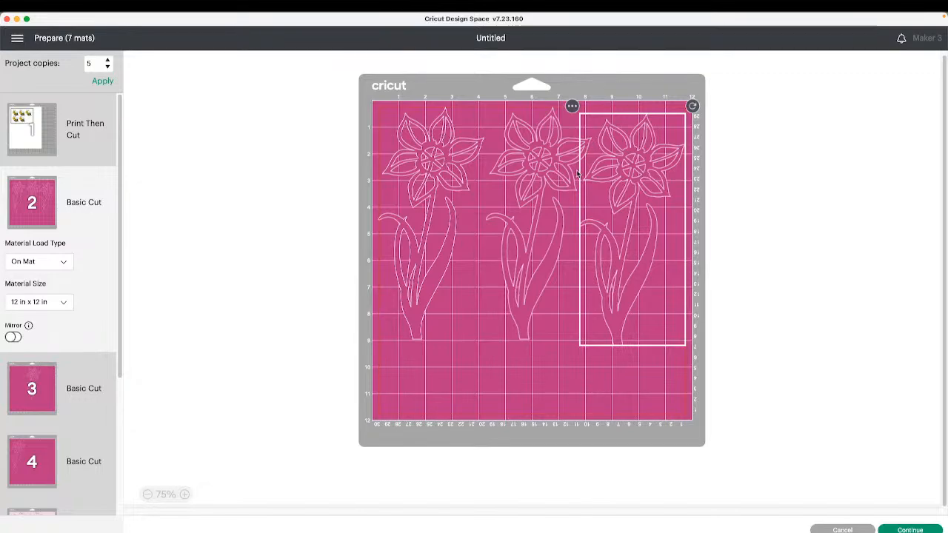
left_click(584, 365)
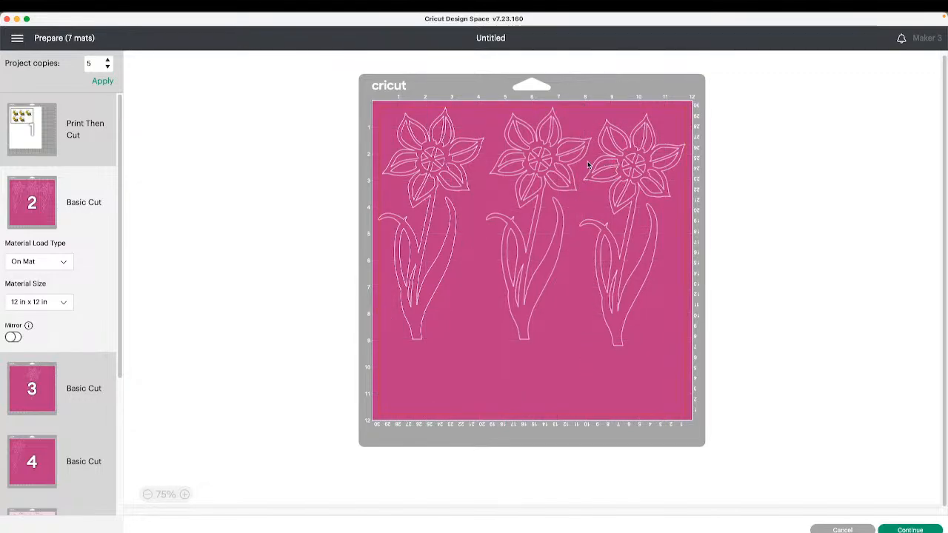
- Shift the middle and right flowers on mat 2 leftward to tighten the spacing between the three
left_click(535, 188)
left_click_drag(534, 188, 525, 187)
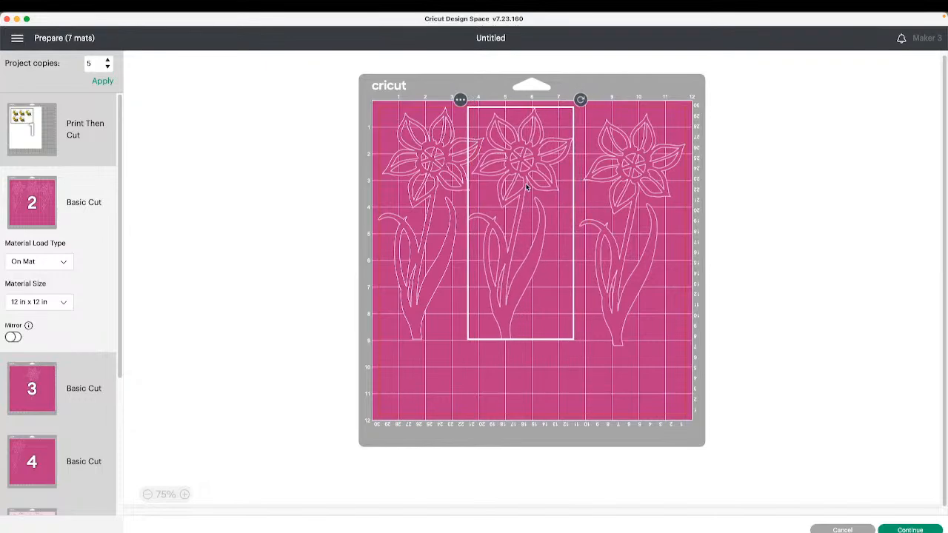
left_click_drag(643, 199, 616, 194)
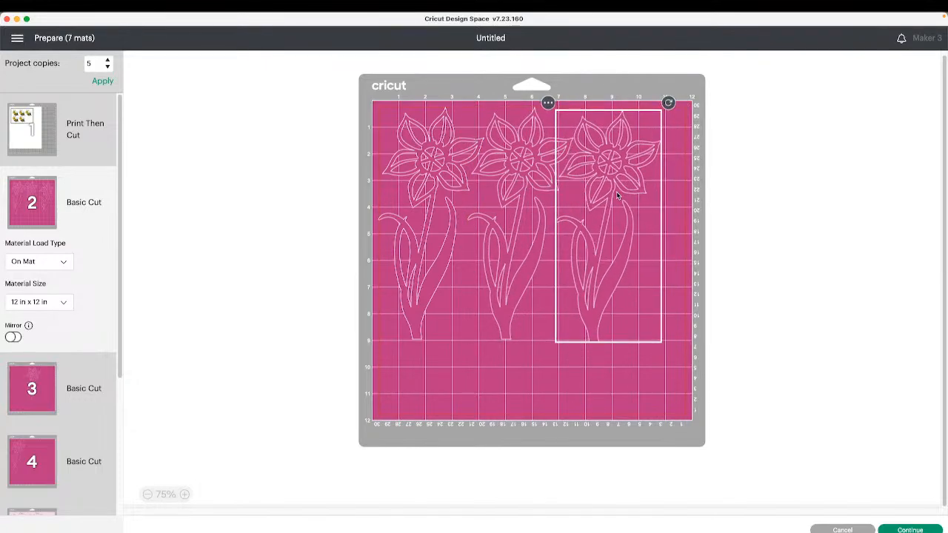
- Move the remaining flower from mat 3 to mat 2
left_click(29, 399)
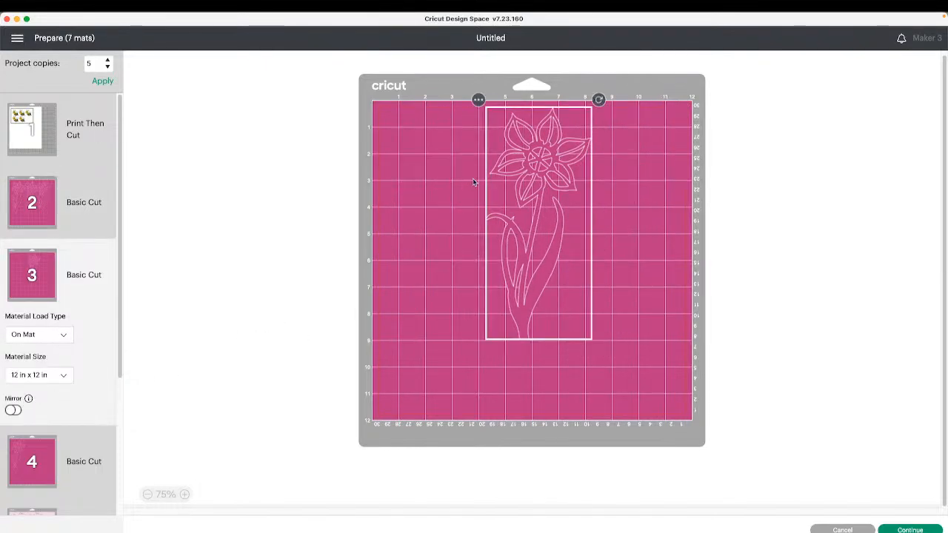
left_click(478, 99)
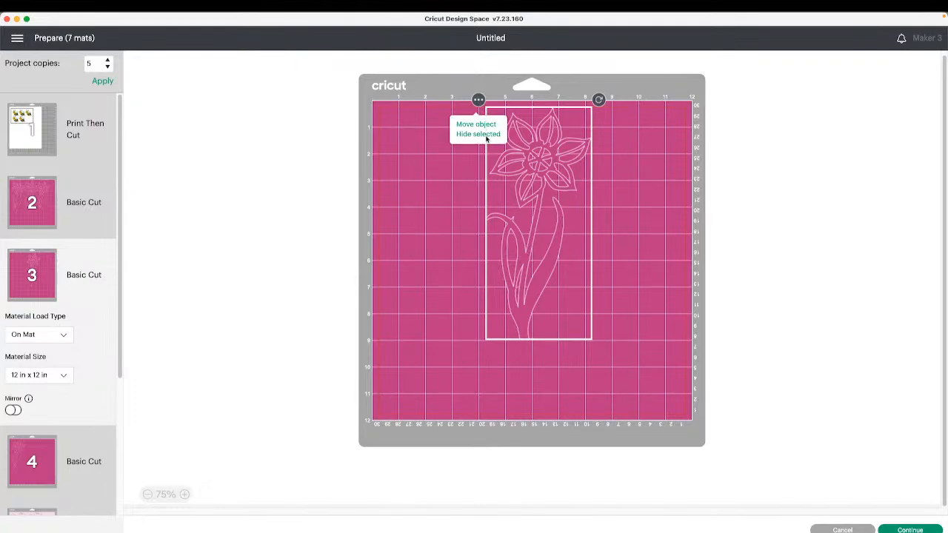
left_click(480, 125)
left_click(406, 149)
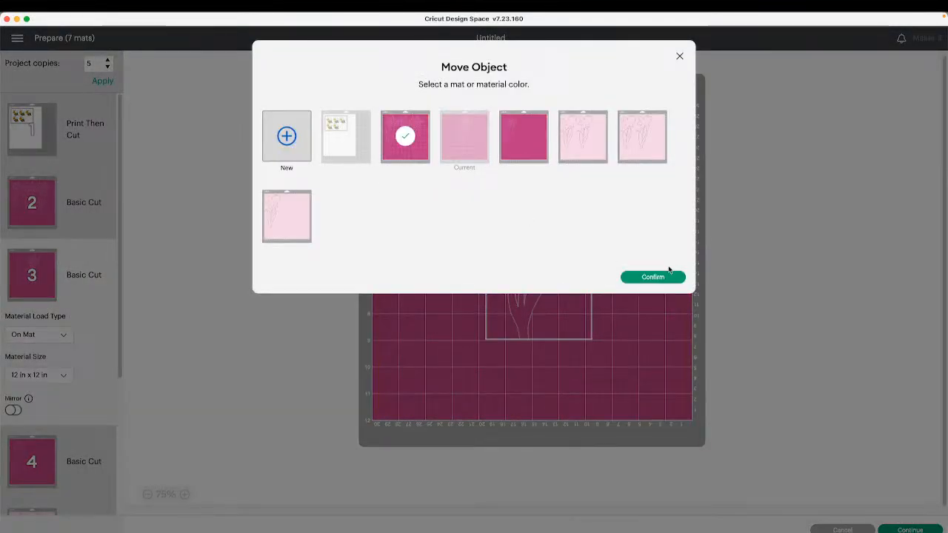
left_click(653, 277)
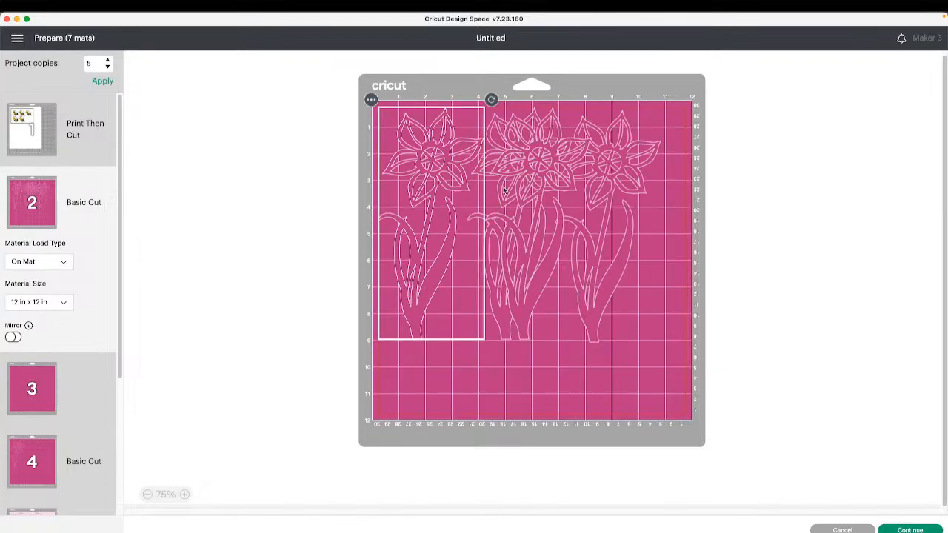
- Try to fit the fourth flower on mat 2 by rotating it sideways along the mat's lower edge
left_click_drag(411, 151, 512, 233)
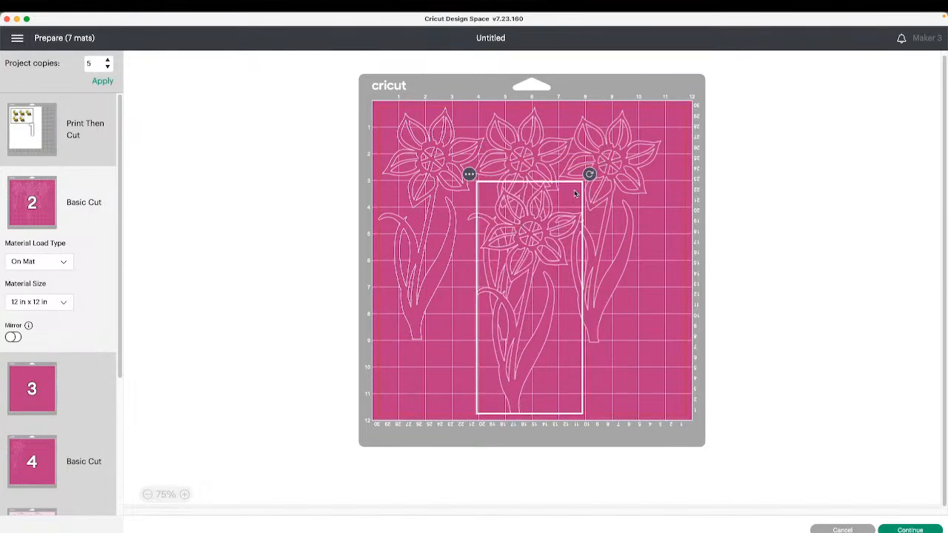
left_click_drag(590, 174, 653, 359)
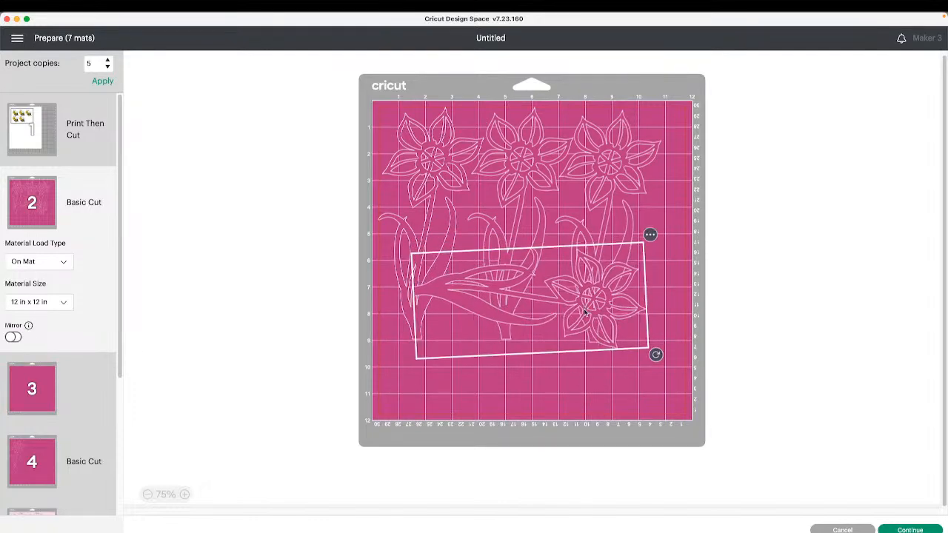
left_click_drag(600, 338, 639, 404)
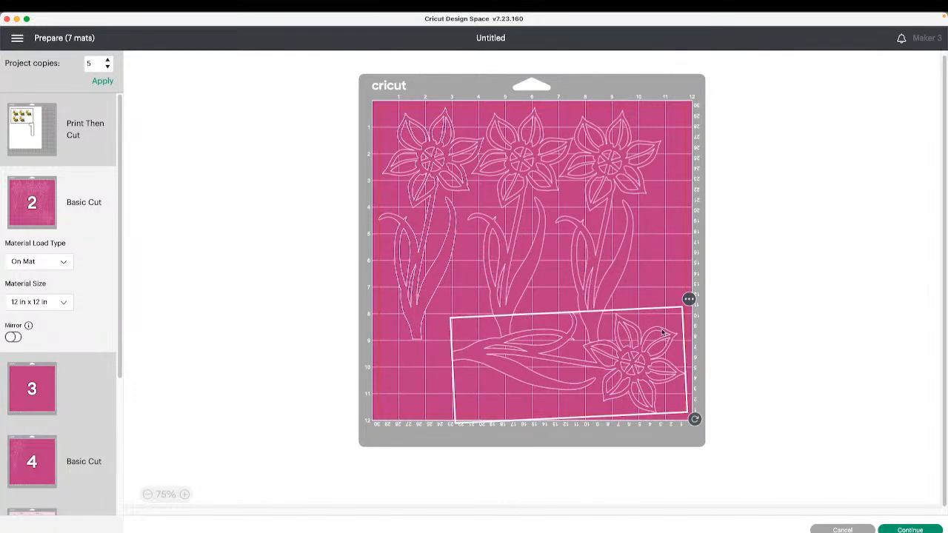
left_click_drag(695, 420, 694, 418)
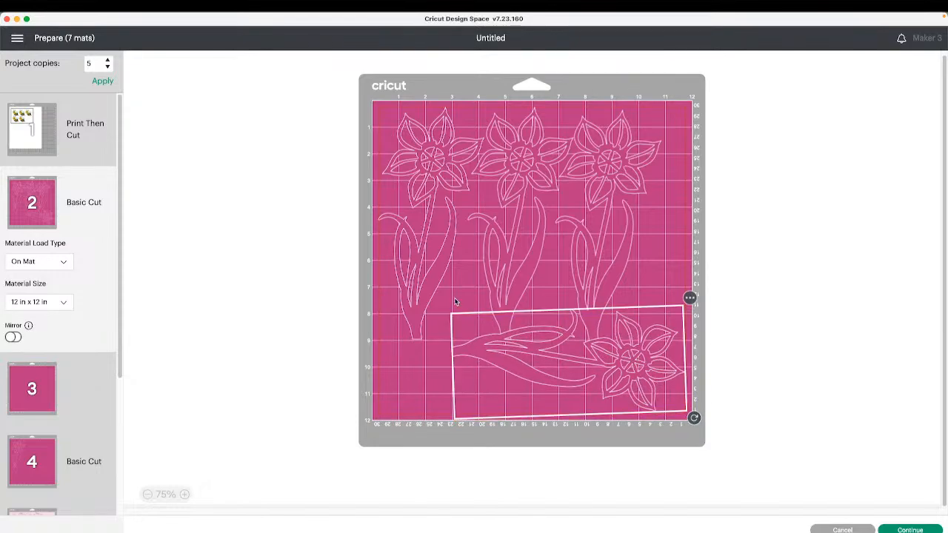
- Rotate the fourth flower upside down and place it in the lower right corner of mat 2
left_click(427, 290)
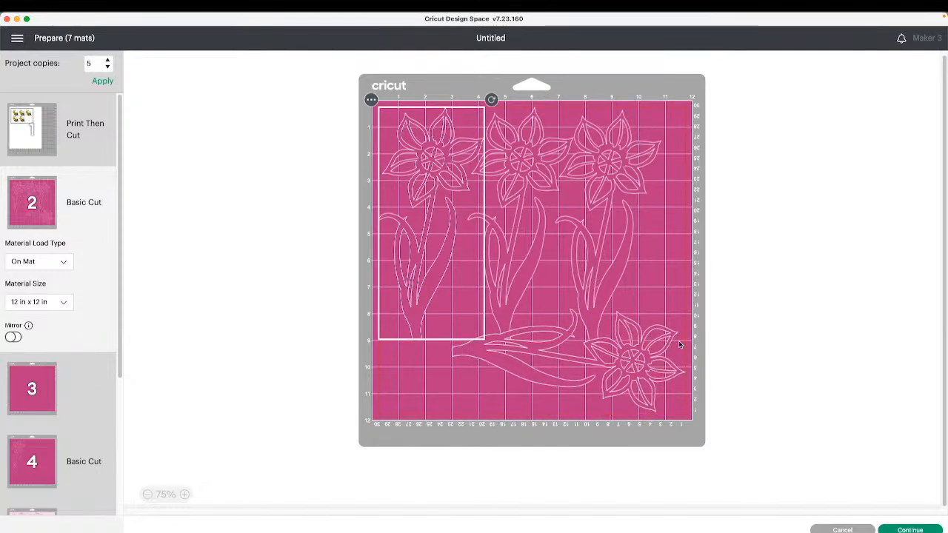
left_click_drag(663, 375, 698, 355)
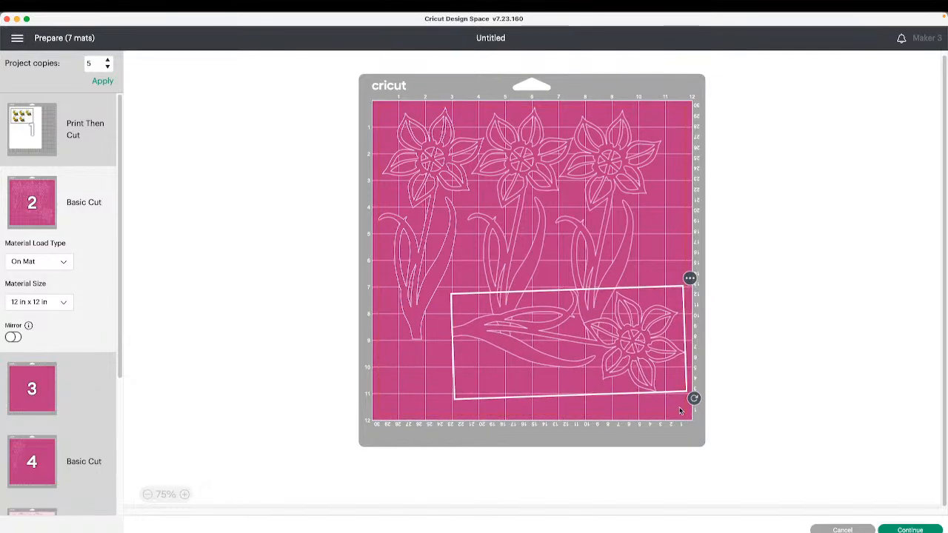
left_click_drag(694, 399, 508, 466)
left_click_drag(551, 388, 628, 345)
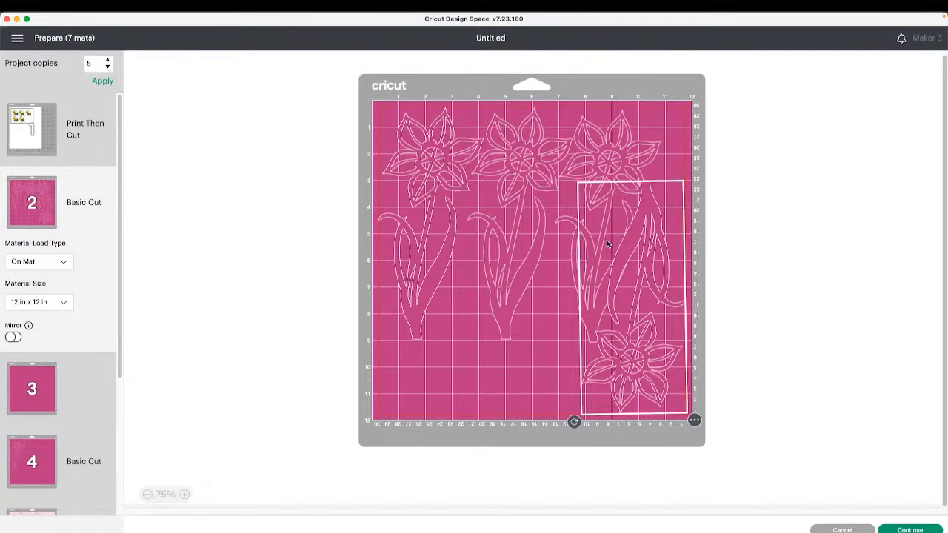
- Try to make room on mat 2 by lowering the second and third flowers beside the upside-down one
left_click_drag(598, 163, 564, 233)
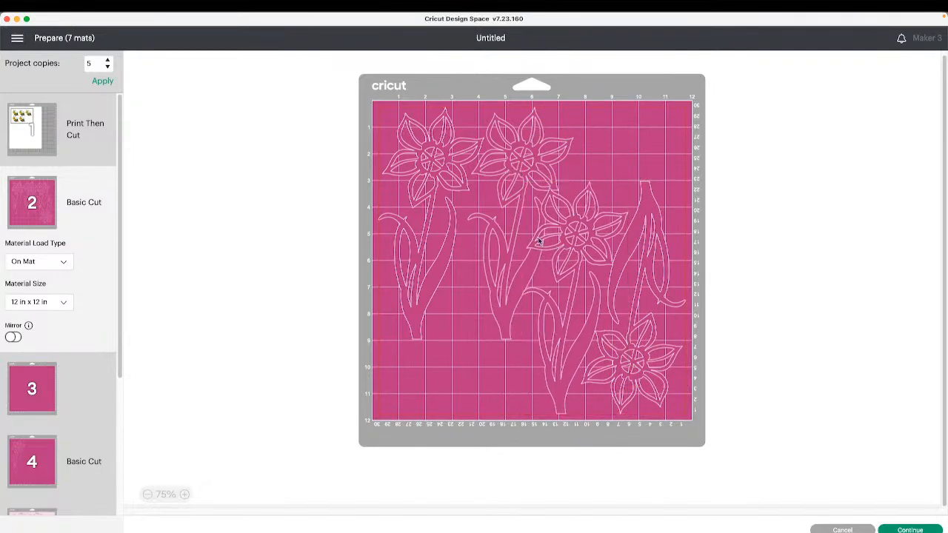
left_click(502, 241)
left_click_drag(501, 241, 485, 316)
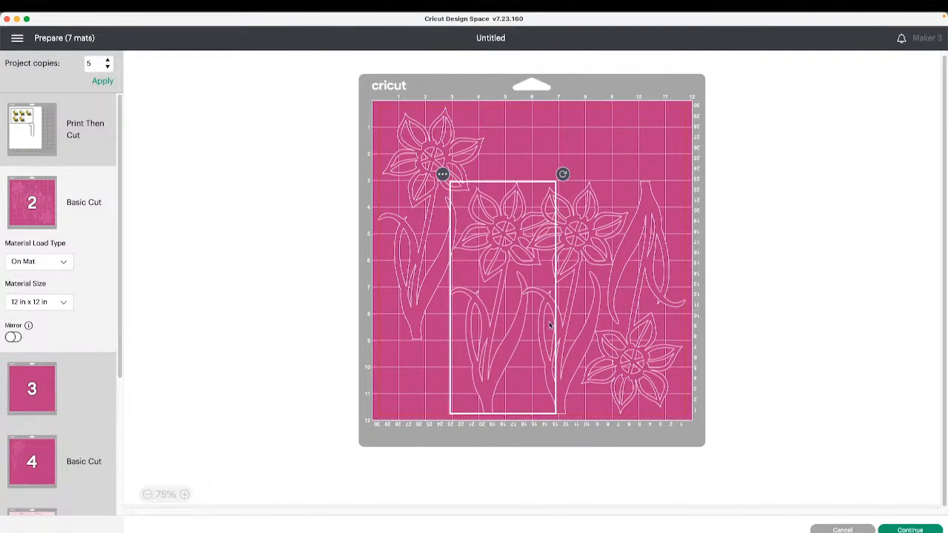
left_click_drag(582, 274, 600, 199)
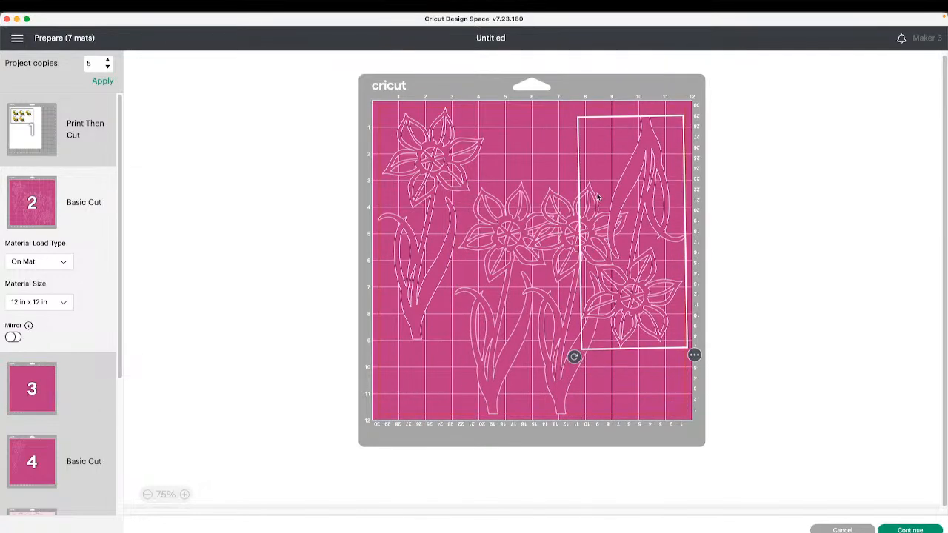
left_click_drag(611, 270, 611, 334)
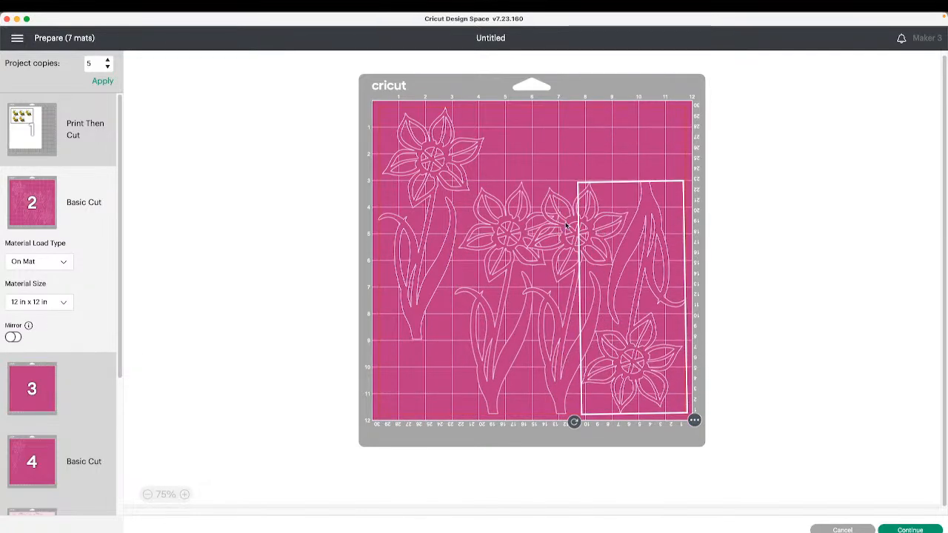
- Return the third flower to the upper edge of mat 2, raise the second one, and nudge the upside-down flower slightly upward
left_click_drag(572, 225, 583, 140)
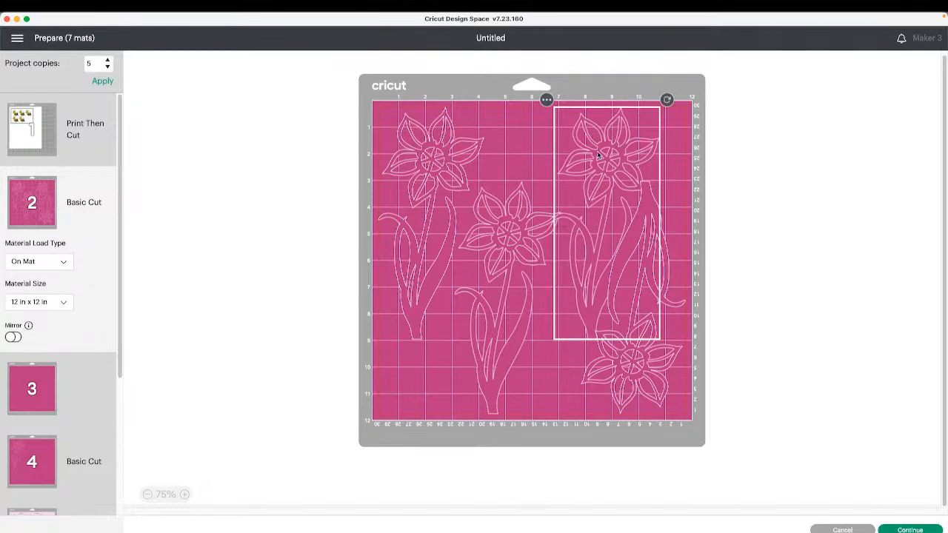
left_click(645, 371)
left_click_drag(511, 354, 516, 315)
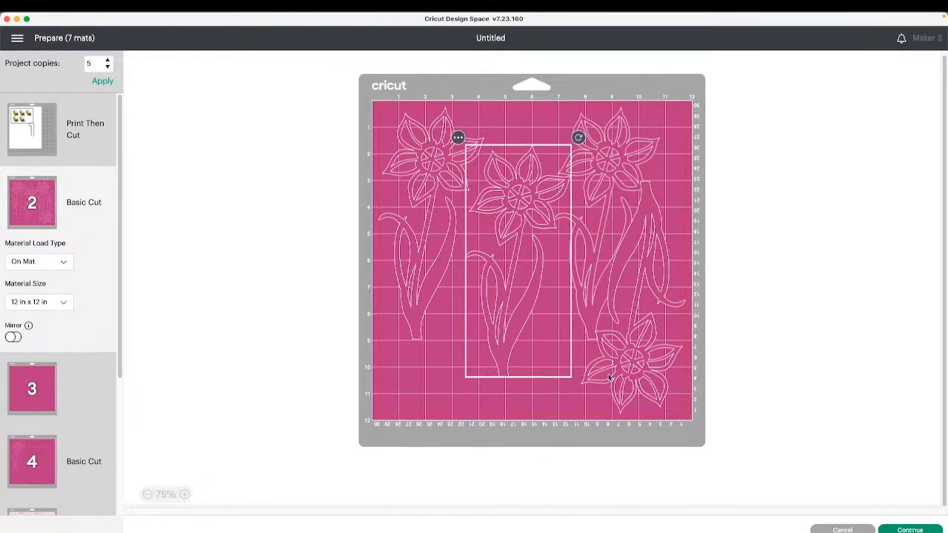
left_click_drag(597, 361, 634, 363)
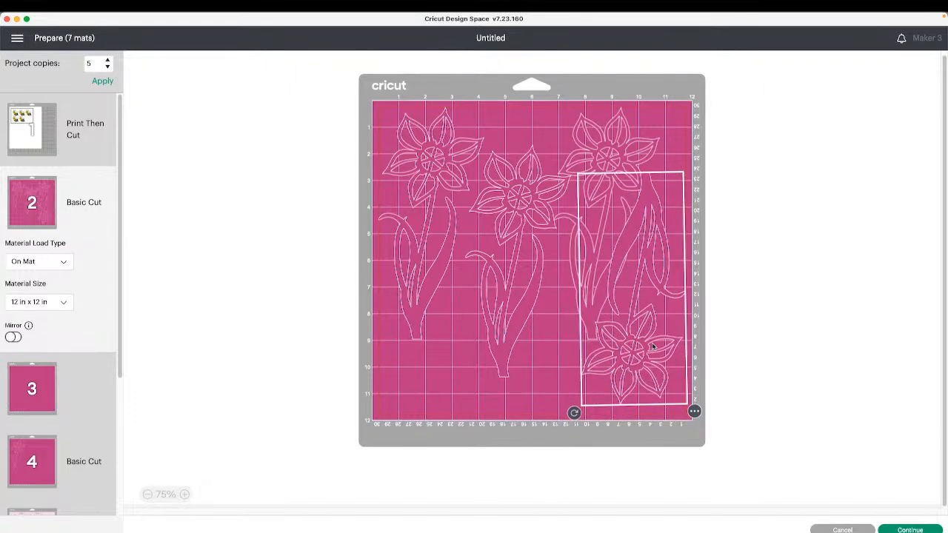
- Move the upside-down flower from mat 2 to mat 3
left_click(694, 411)
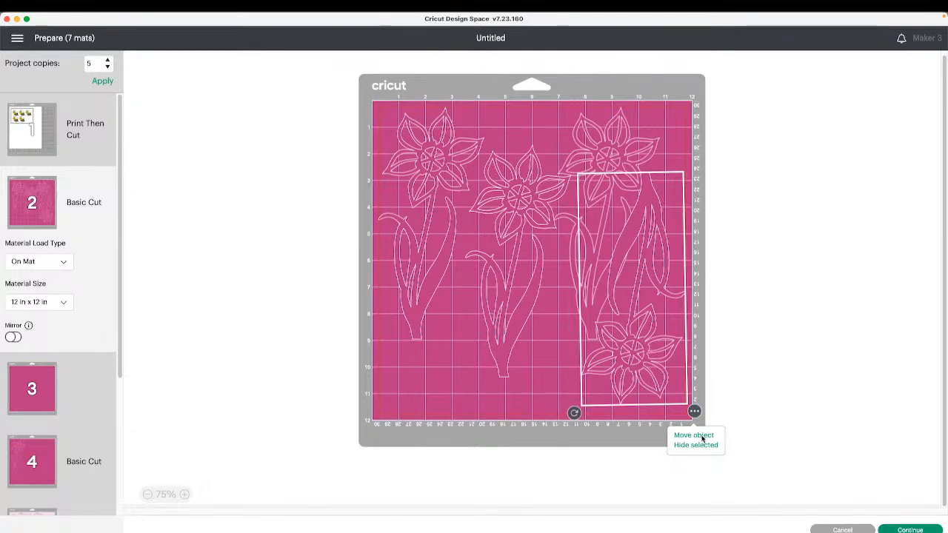
left_click(699, 435)
left_click(480, 146)
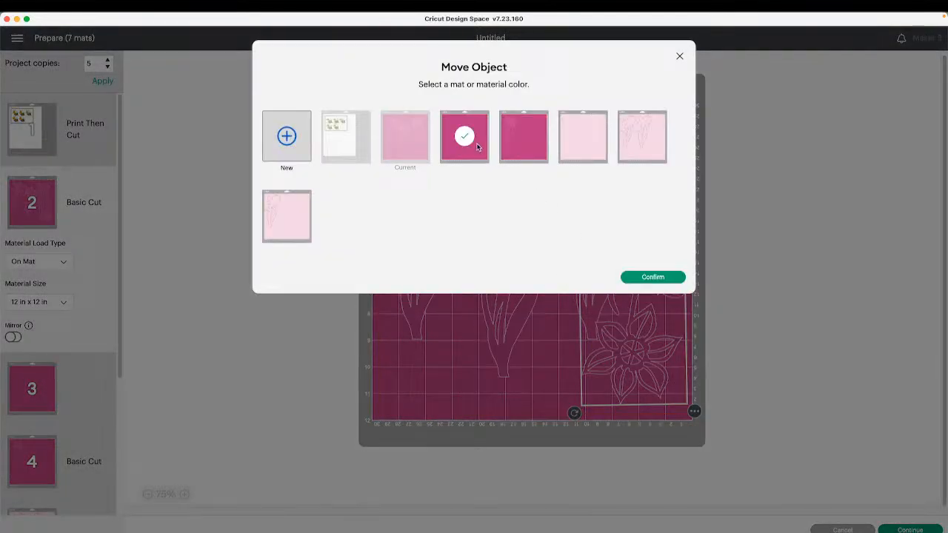
left_click(653, 278)
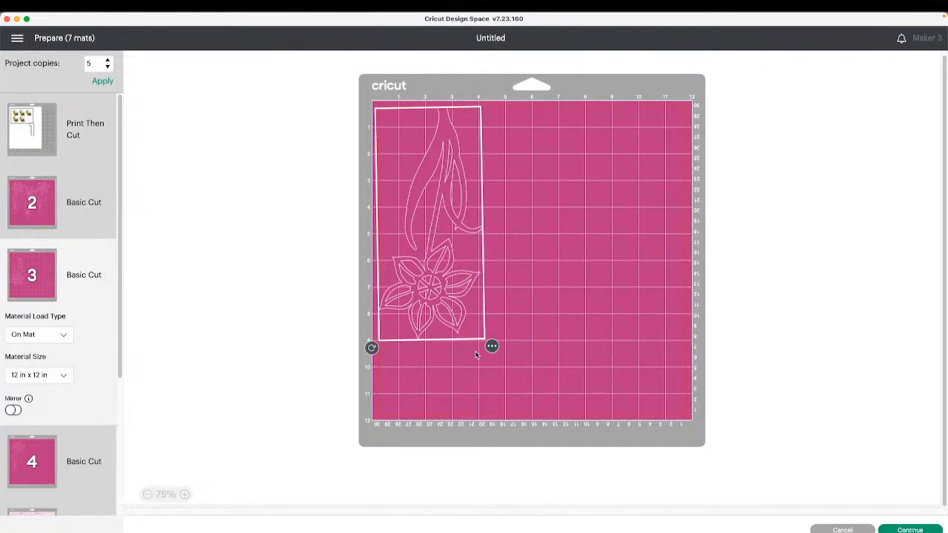
- Move the flower from mat 4 to mat 3 and place the upside-down flower to its right
left_click(43, 455)
left_click(371, 100)
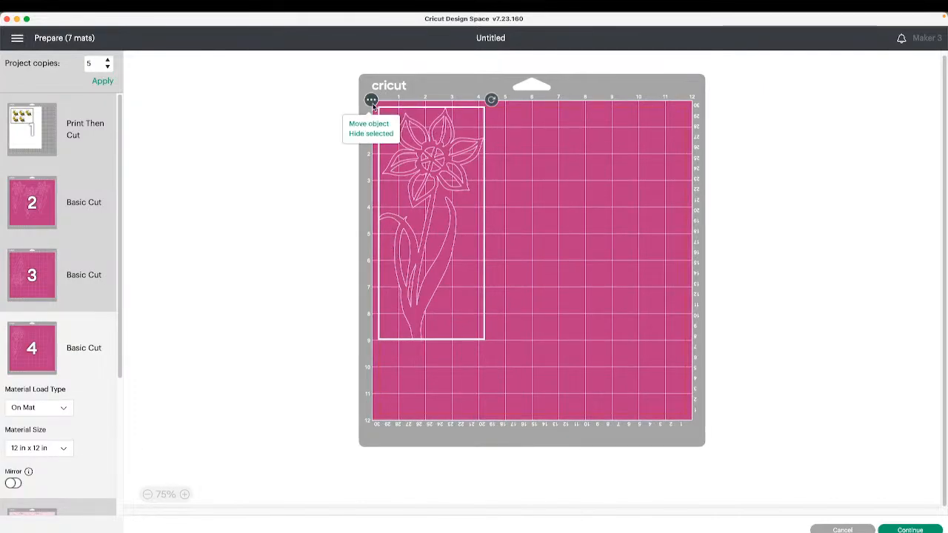
left_click(376, 125)
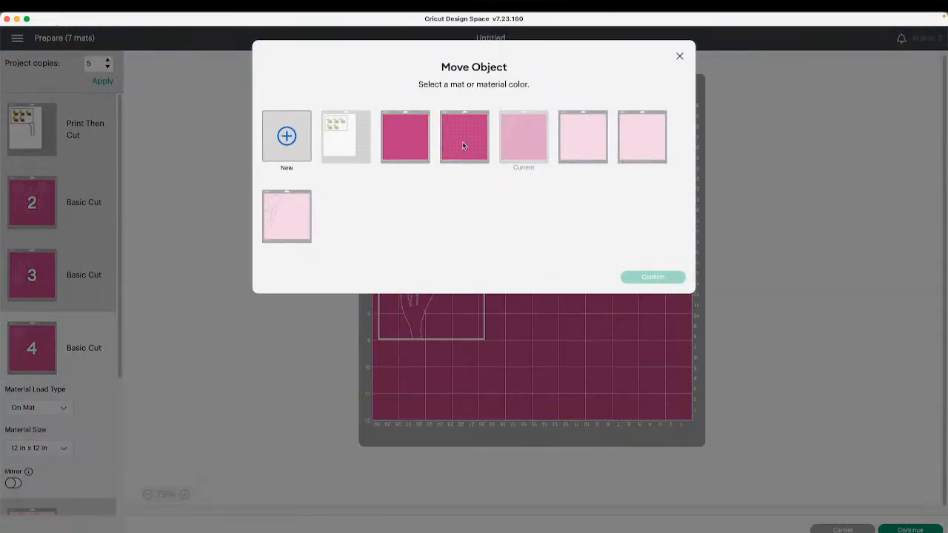
left_click(462, 141)
left_click(649, 276)
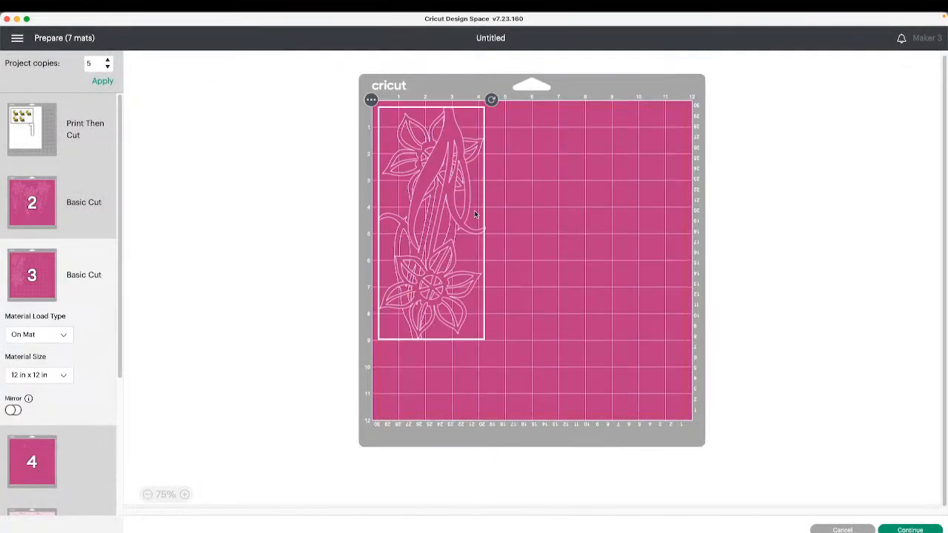
left_click_drag(522, 222, 510, 222)
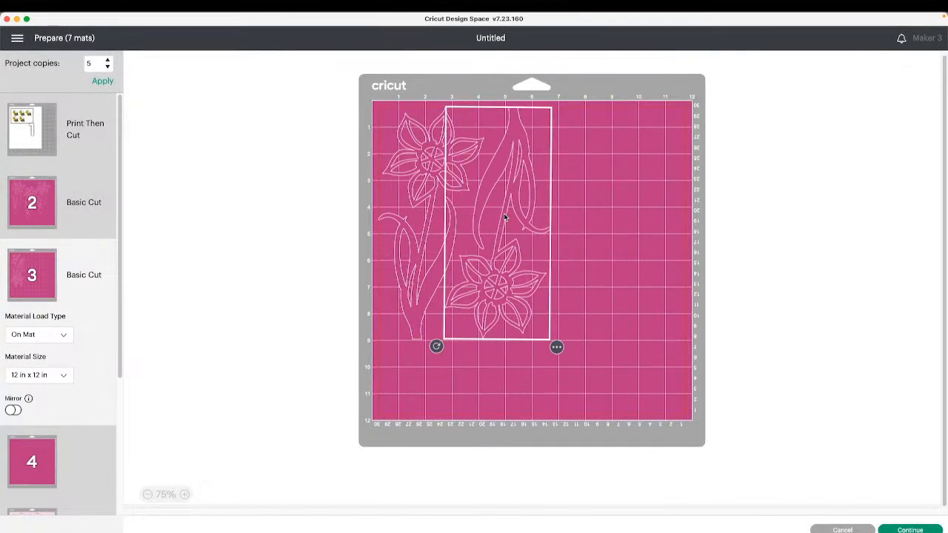
left_click(607, 248)
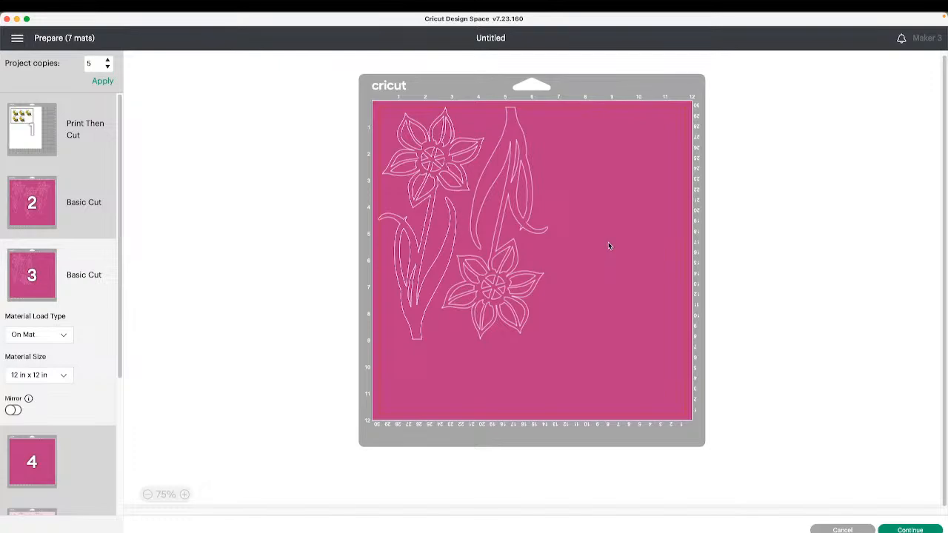
- Rotate the upside-down flower to a diagonal angle and move it toward the right edge of mat 3
left_click(512, 168)
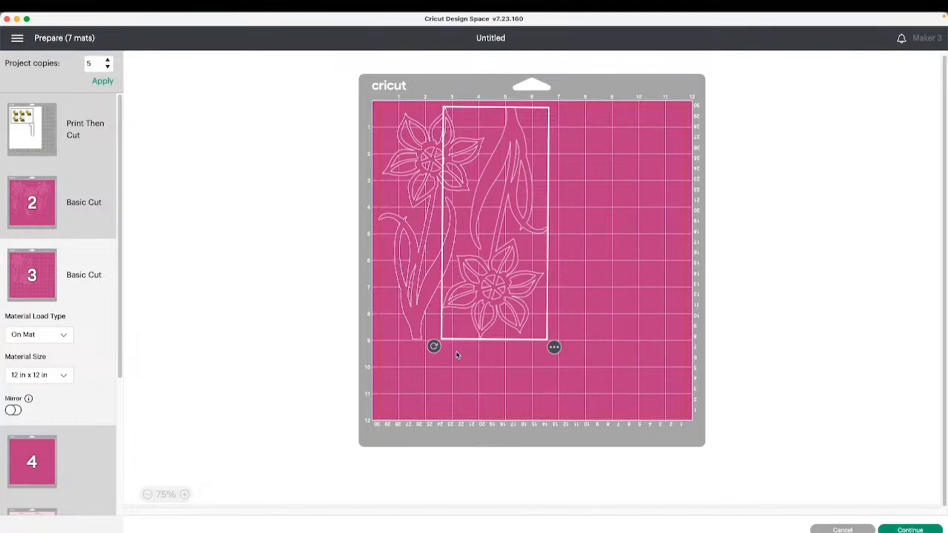
left_click_drag(434, 346, 536, 352)
left_click_drag(529, 300, 625, 281)
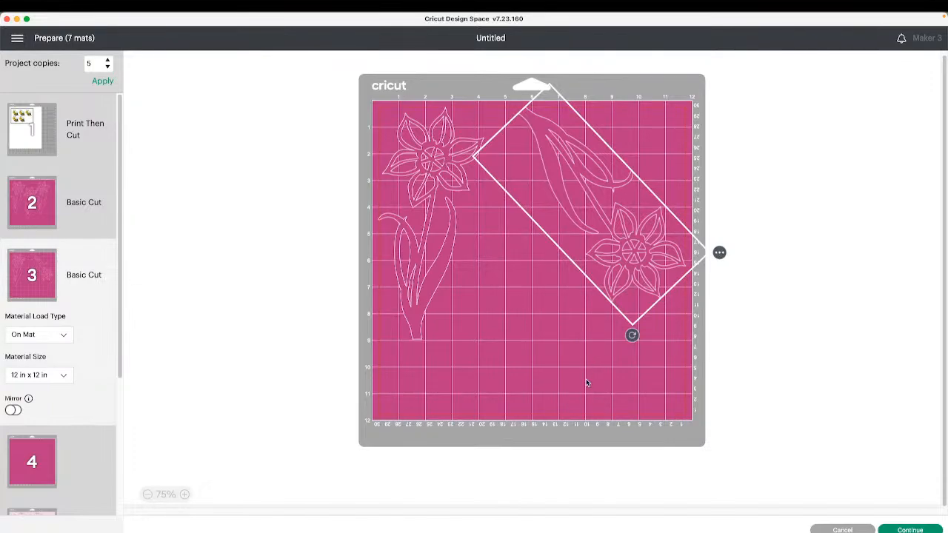
- Rearrange the bees on the Print Then Cut mat into two columns, placing one bee in a third row
left_click(35, 129)
left_click(470, 192)
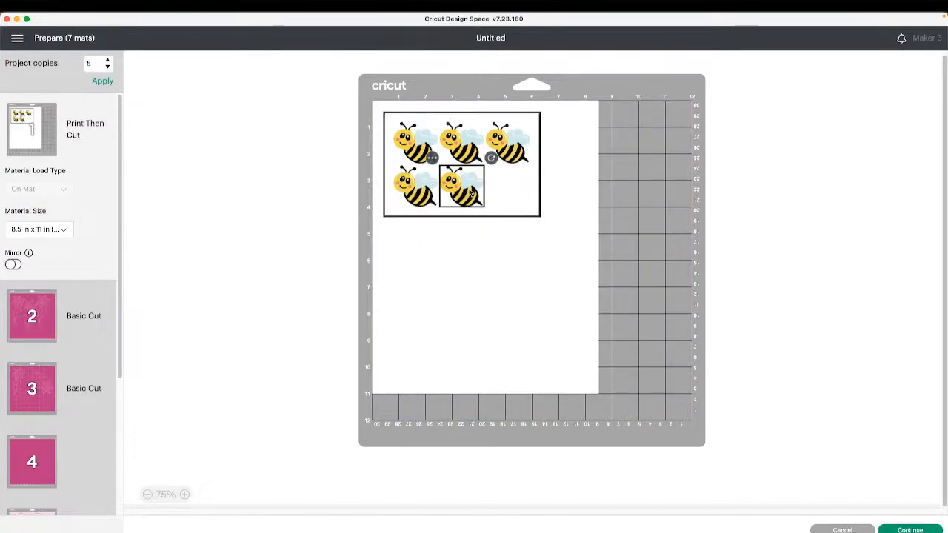
left_click_drag(471, 192, 430, 235)
left_click(503, 156)
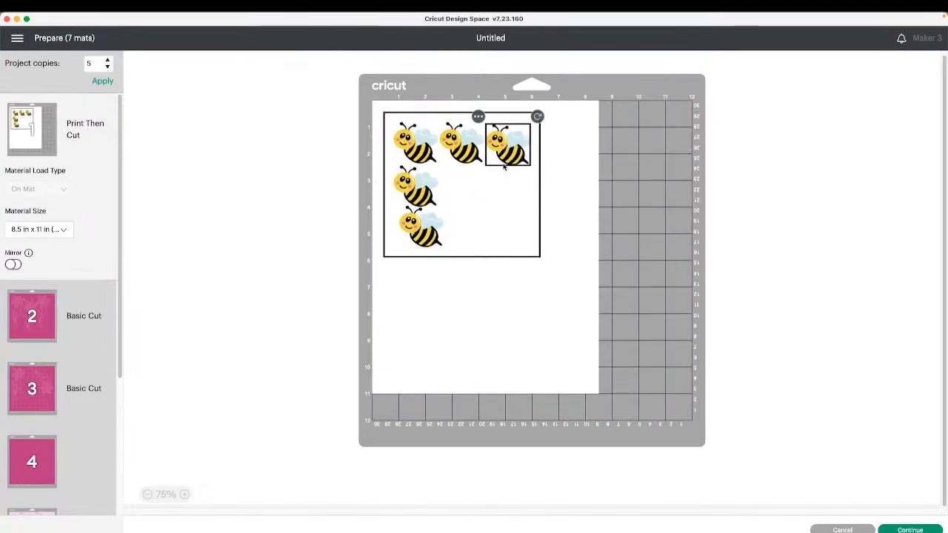
left_click_drag(504, 168, 465, 191)
left_click(426, 228)
left_click(415, 184)
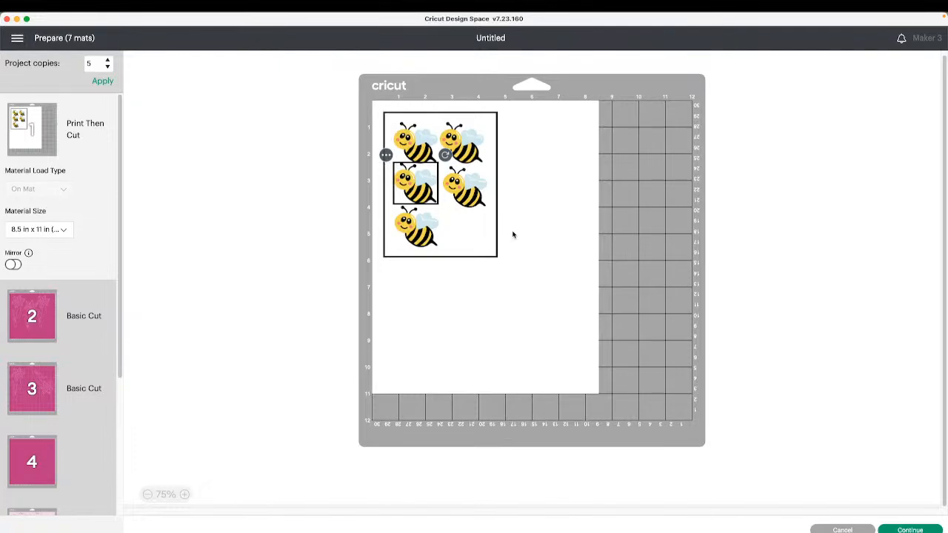
scroll(351, 450, "up", 1)
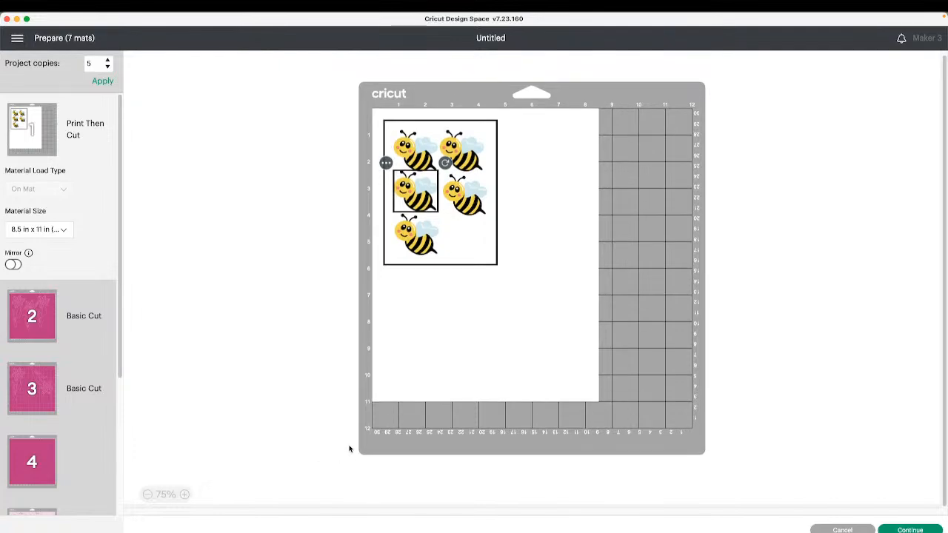
left_click(189, 495)
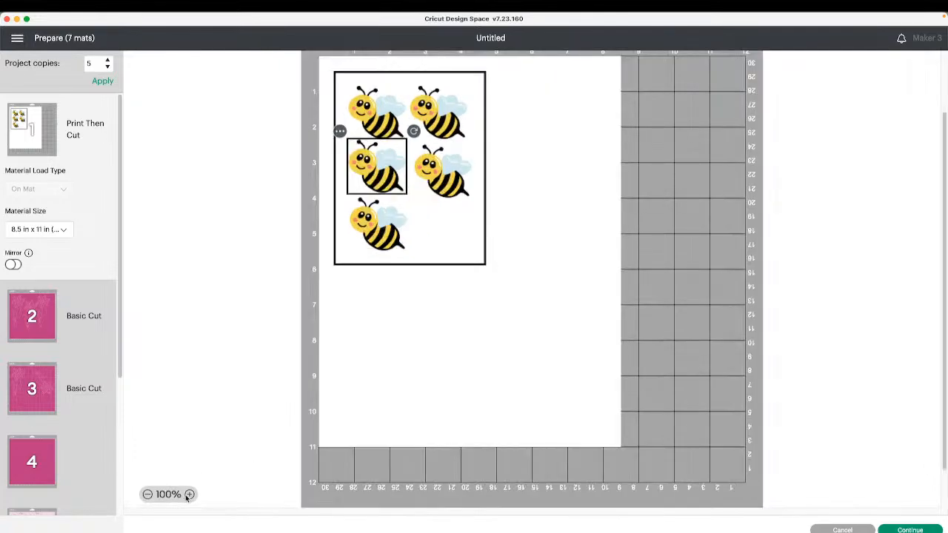
left_click(148, 495)
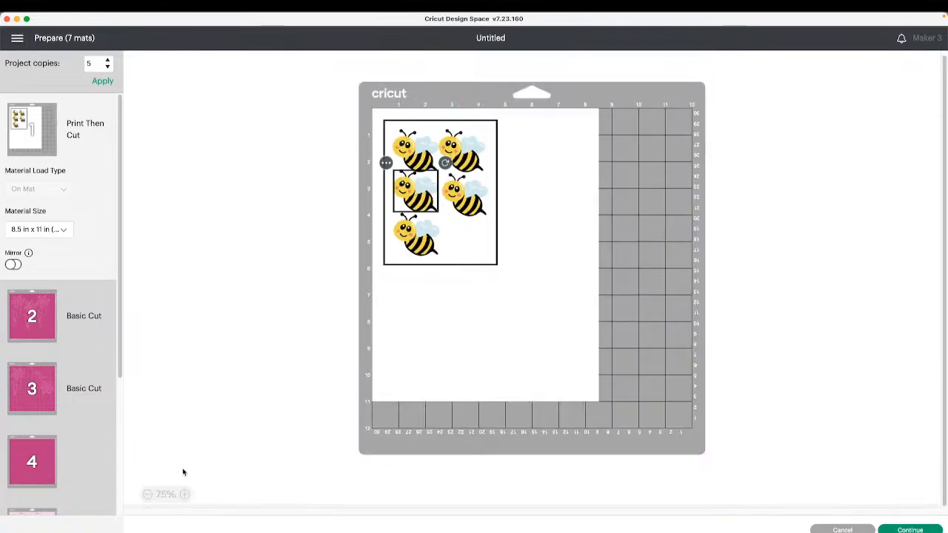
- Continue to the Make stage and set mat 2's base material to Medium Cardstock – 80 lb (216 gsm)
scroll(68, 442, "down", 1)
scroll(68, 441, "down", 5)
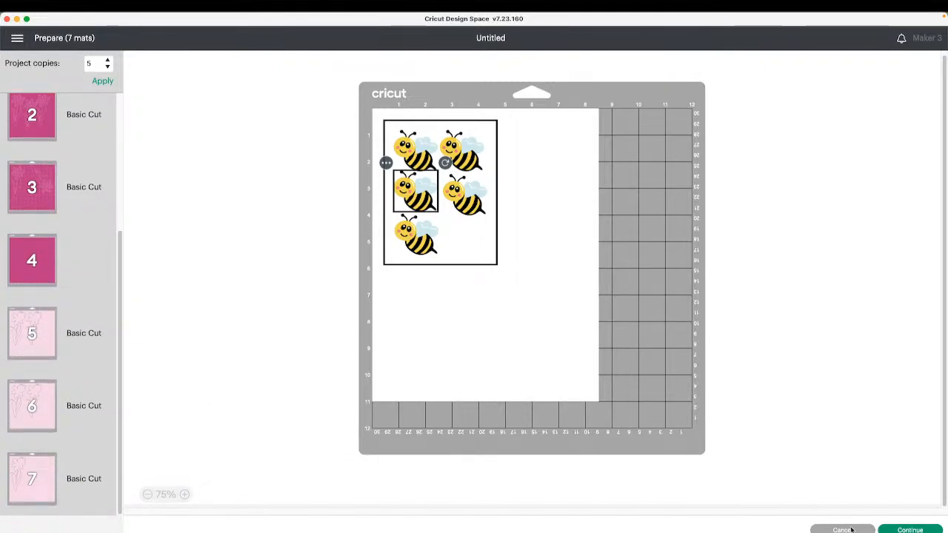
left_click(913, 531)
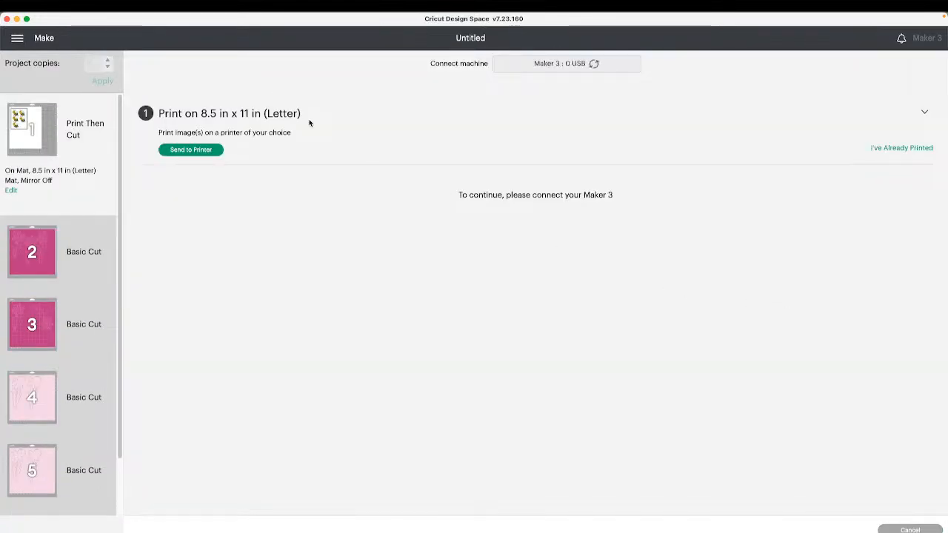
left_click(42, 245)
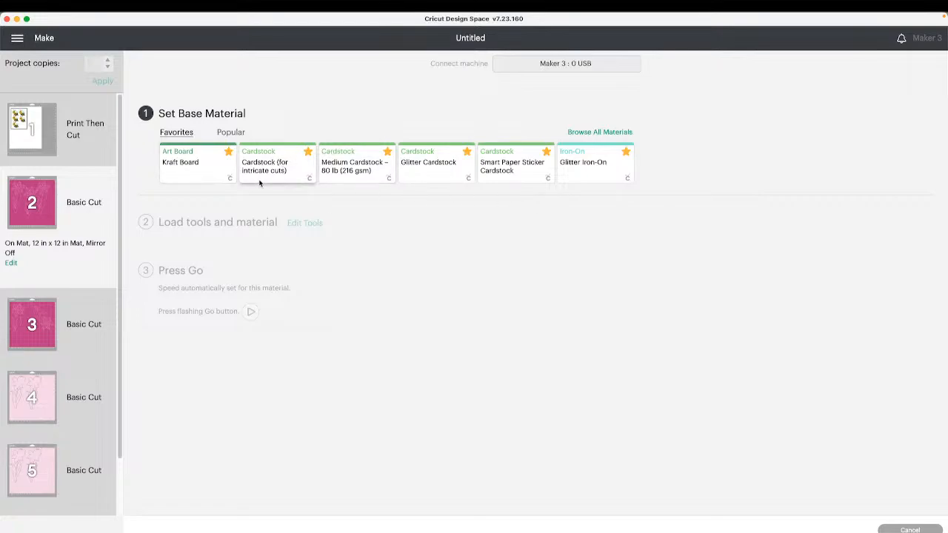
left_click(233, 134)
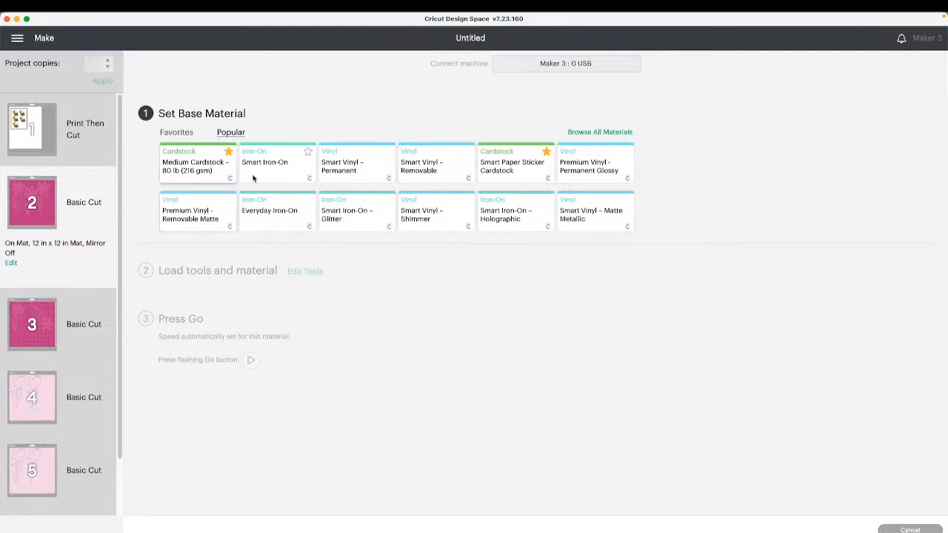
left_click(196, 166)
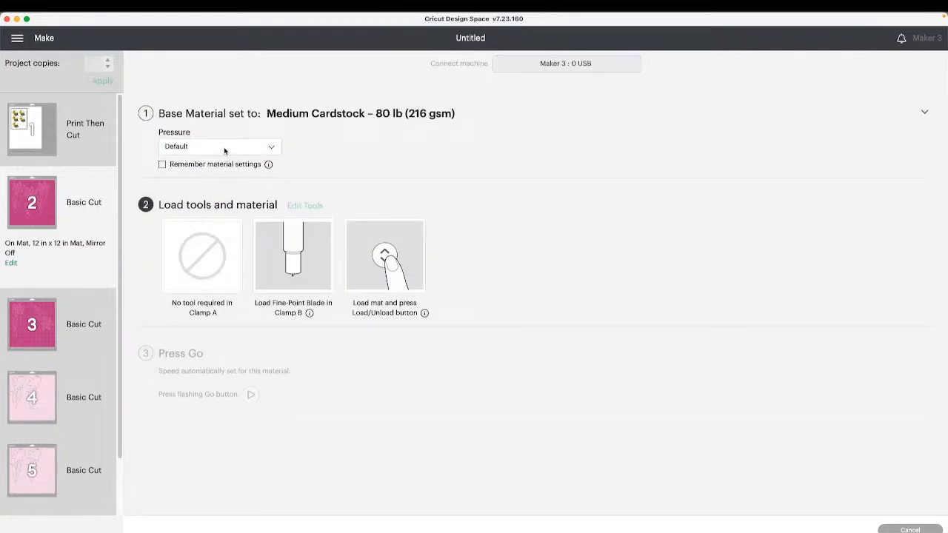
- Browse all compatible materials and change mat 2's base material to Deluxe Paper
left_click(343, 118)
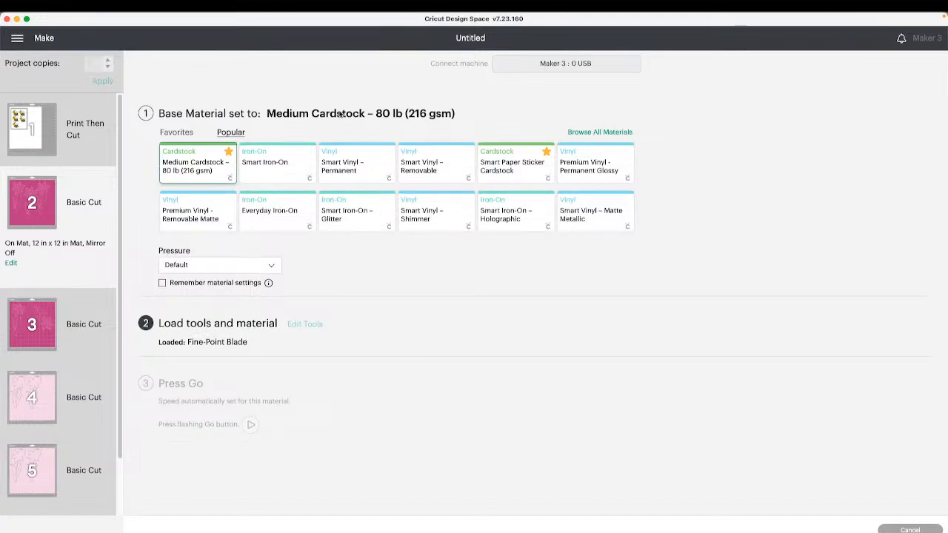
left_click(616, 135)
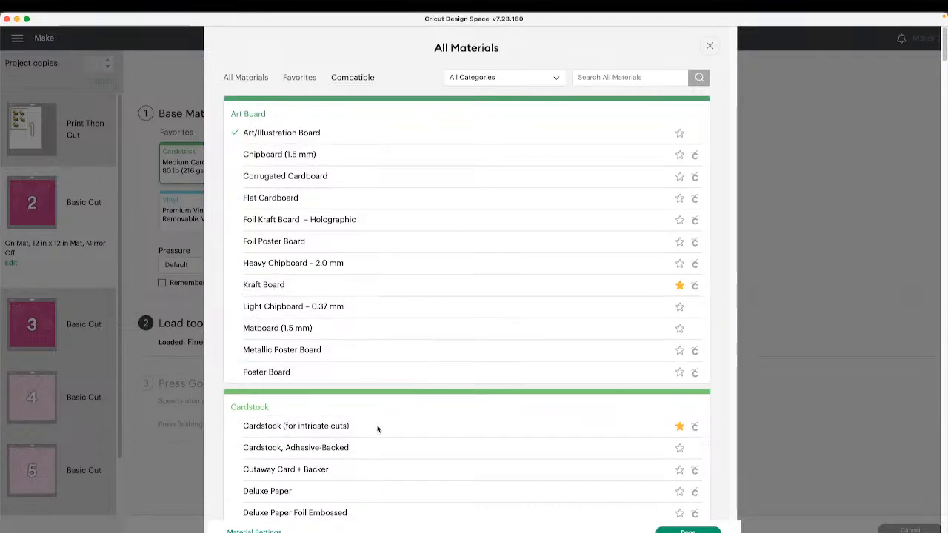
left_click(366, 491)
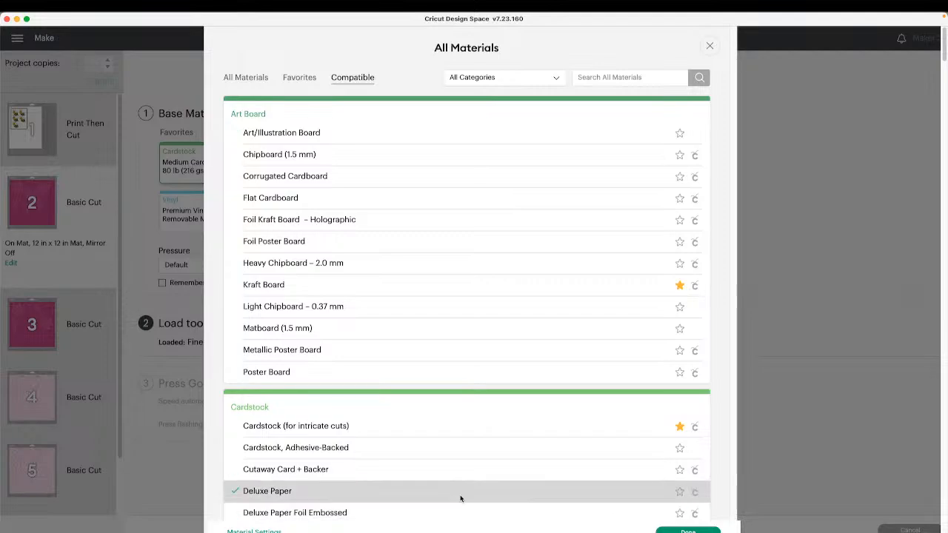
left_click(688, 531)
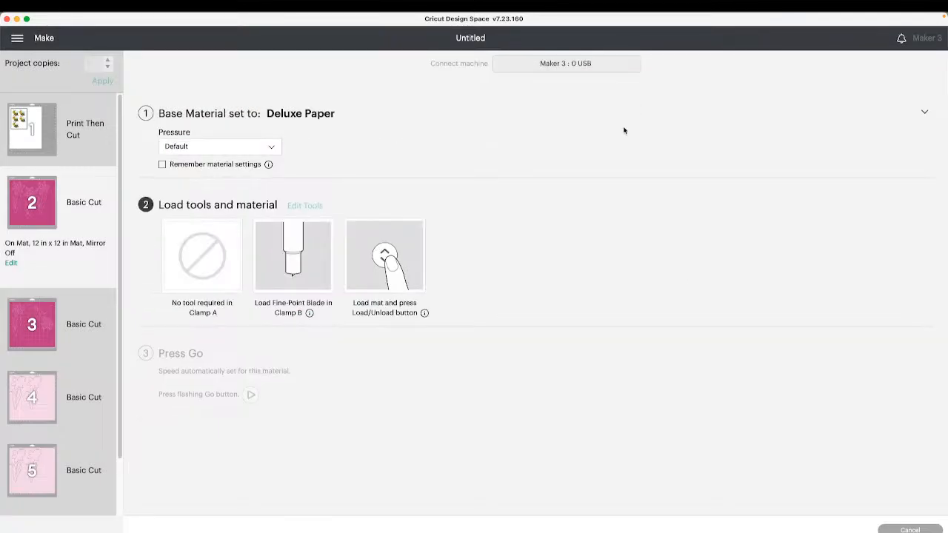
- Review the favorite materials and the available cutting pressure options for mat 2
left_click(296, 116)
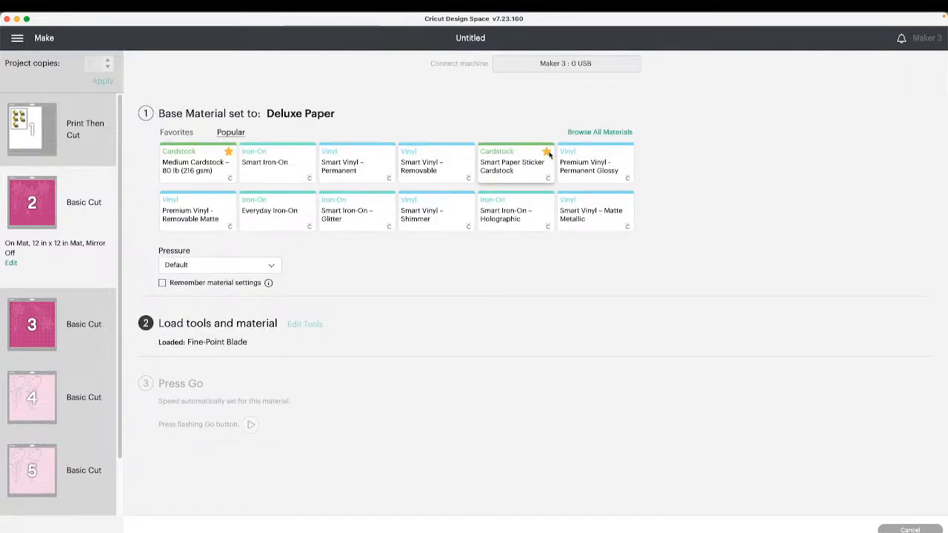
left_click(186, 135)
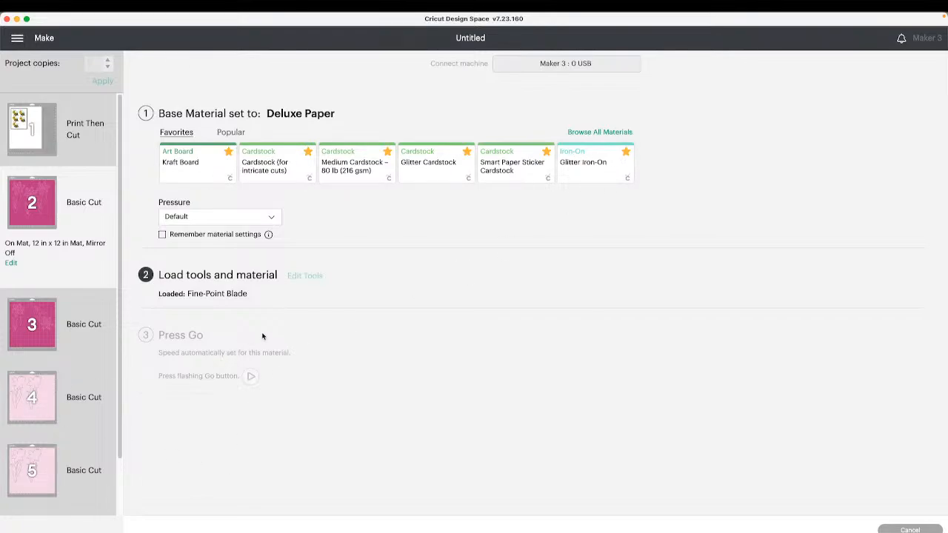
left_click(252, 218)
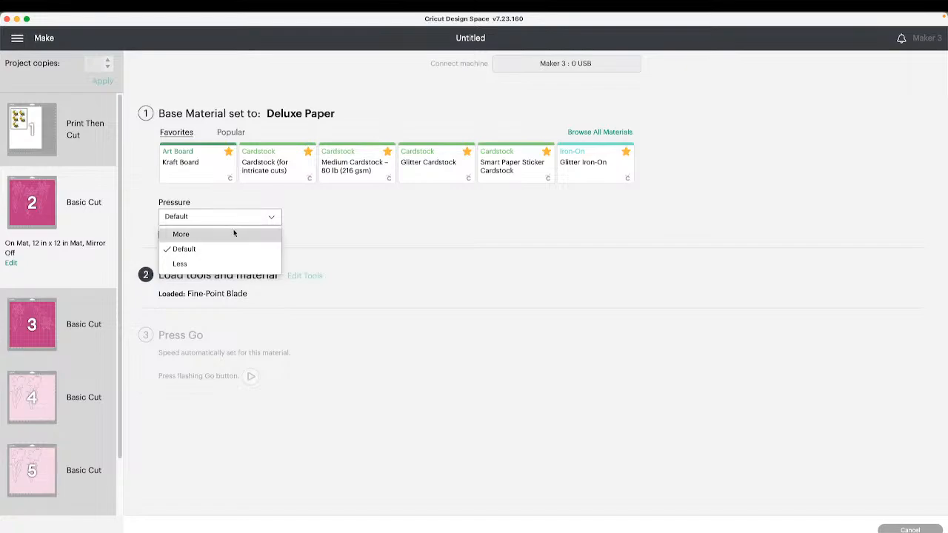
left_click(356, 243)
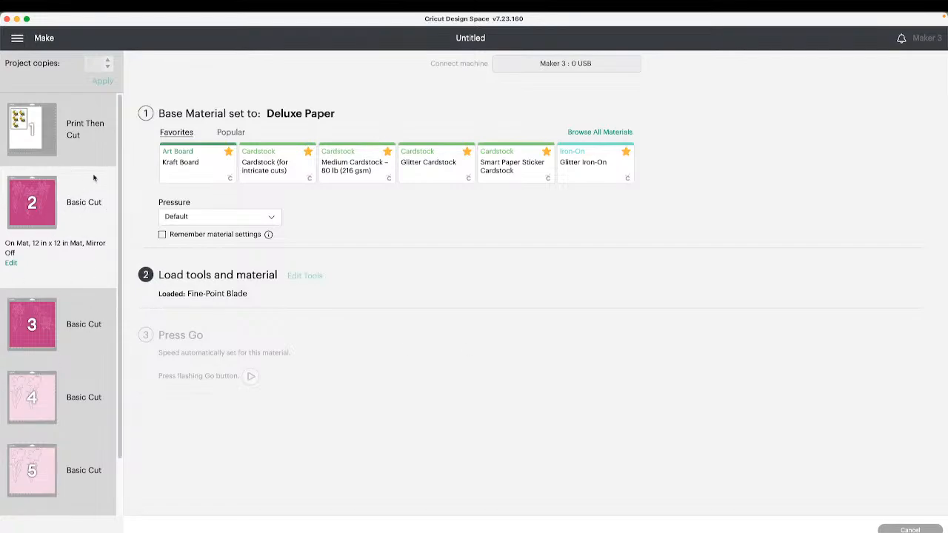
- Look at the cut settings of mat 3, then return to mat 2
left_click(85, 337)
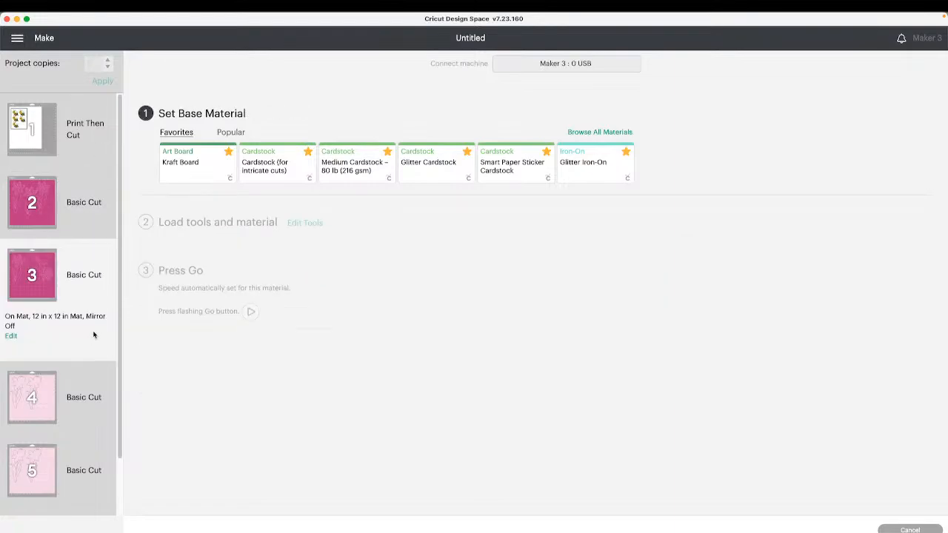
left_click(74, 131)
left_click(62, 273)
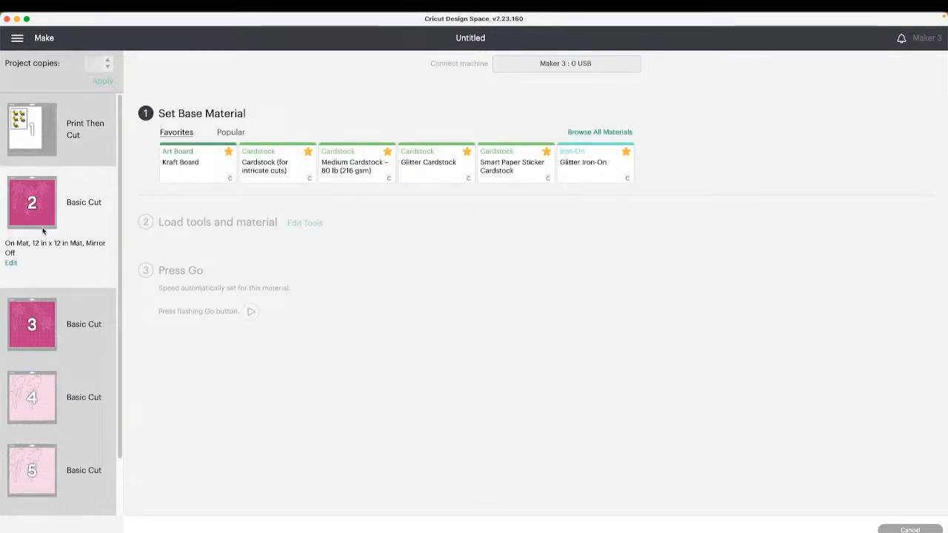
mouse_move(44, 232)
left_click(910, 530)
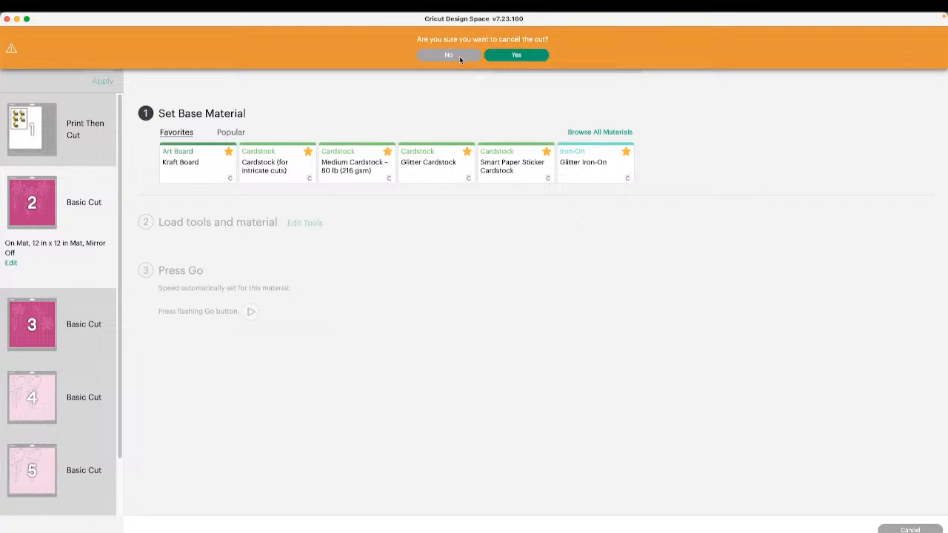
left_click(459, 56)
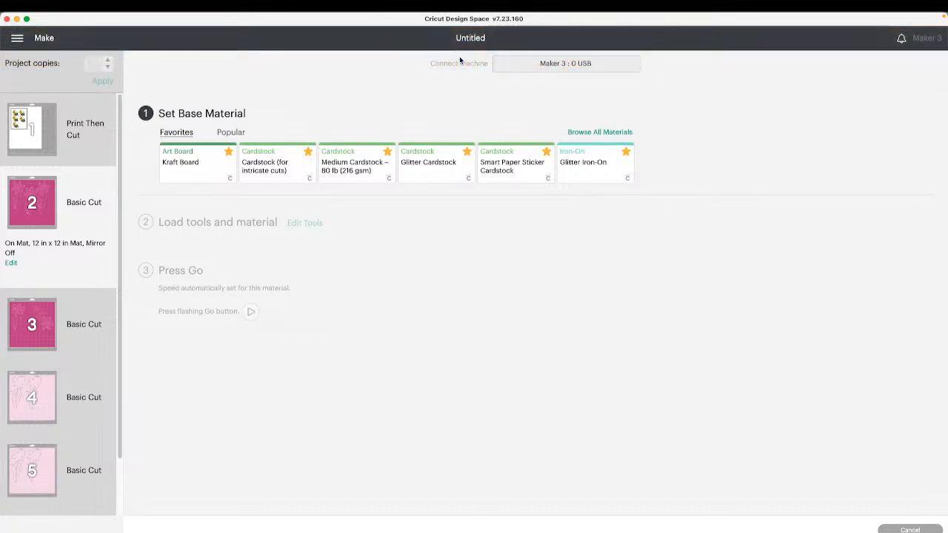